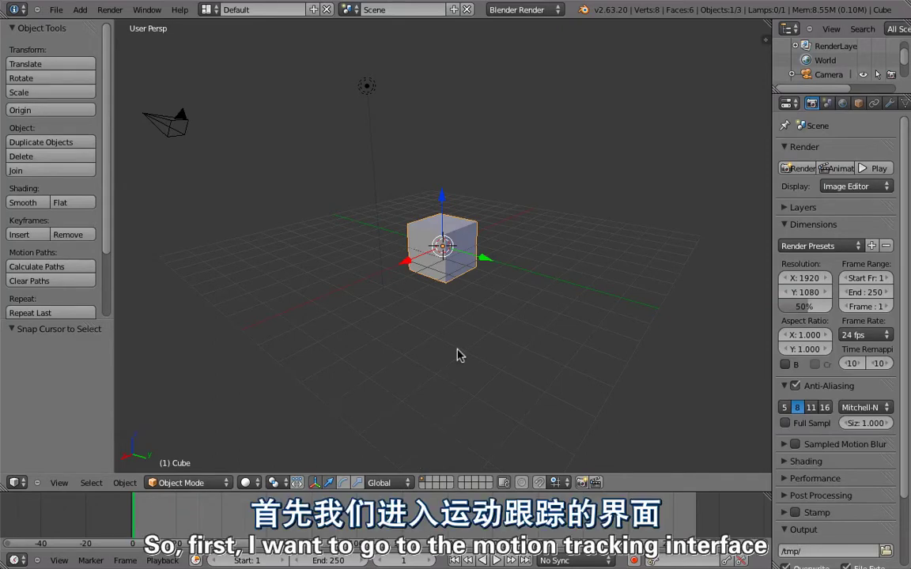
Step: Switch to the Motion Tracking layout and load footage/04_5n/linear_hd/04_5n_00000.exr as the clip sequence
key(ctrl+Right)
key(ctrl+Right)
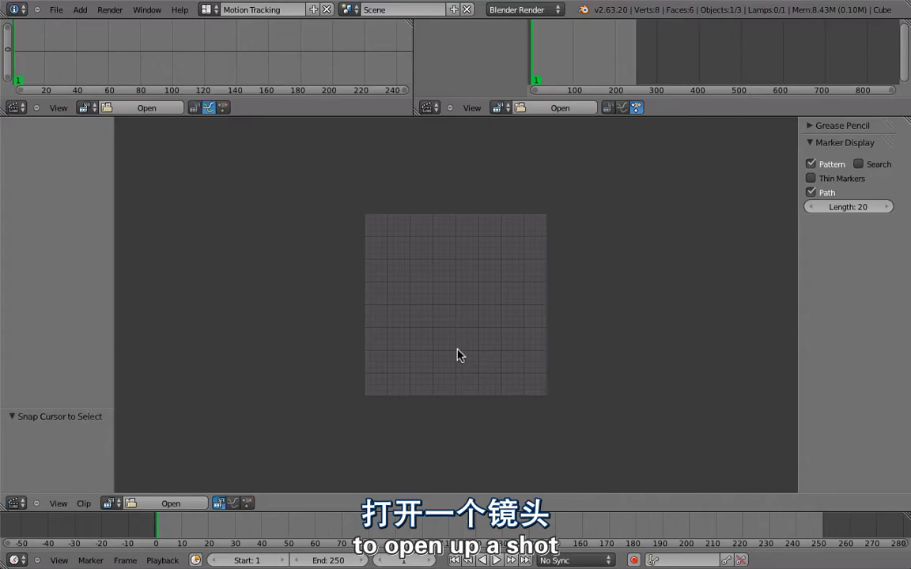
key(alt+o)
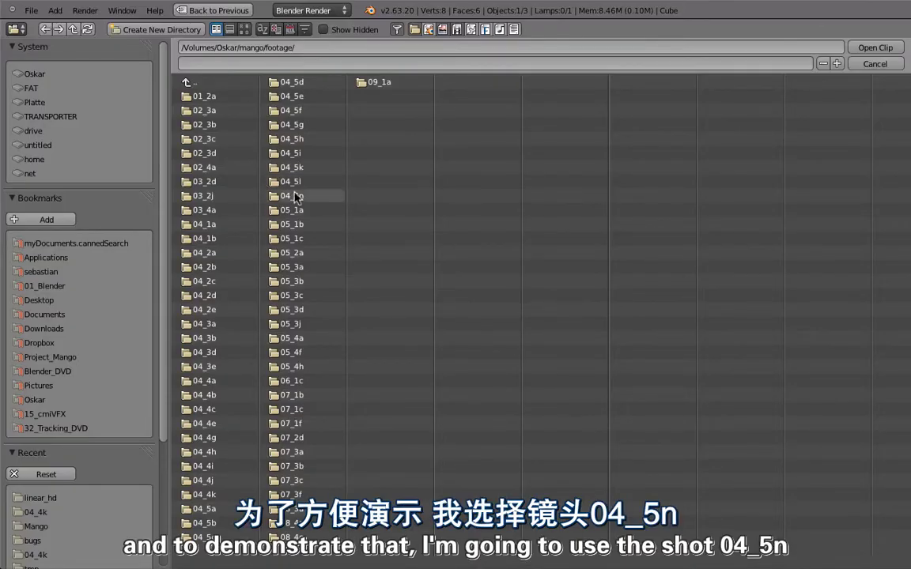
click(276, 198)
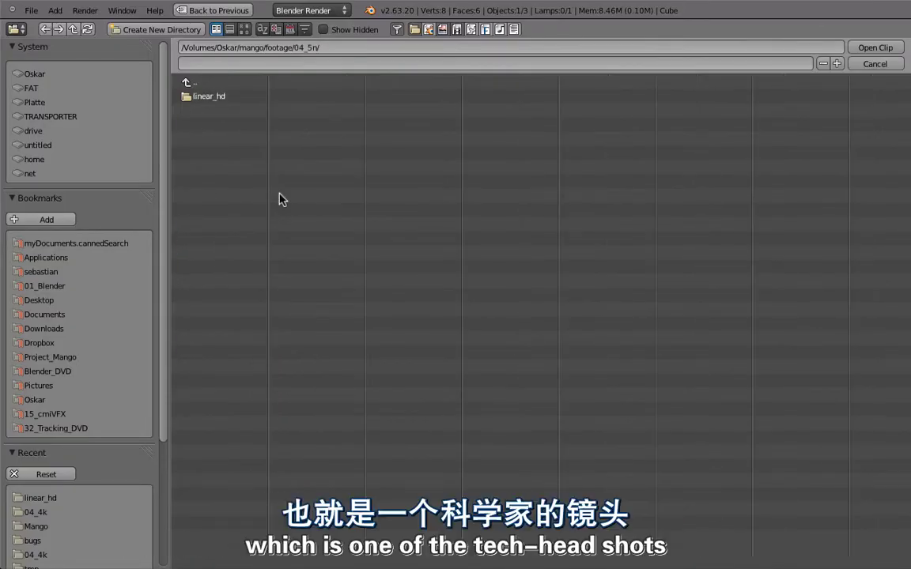
click(209, 97)
click(221, 96)
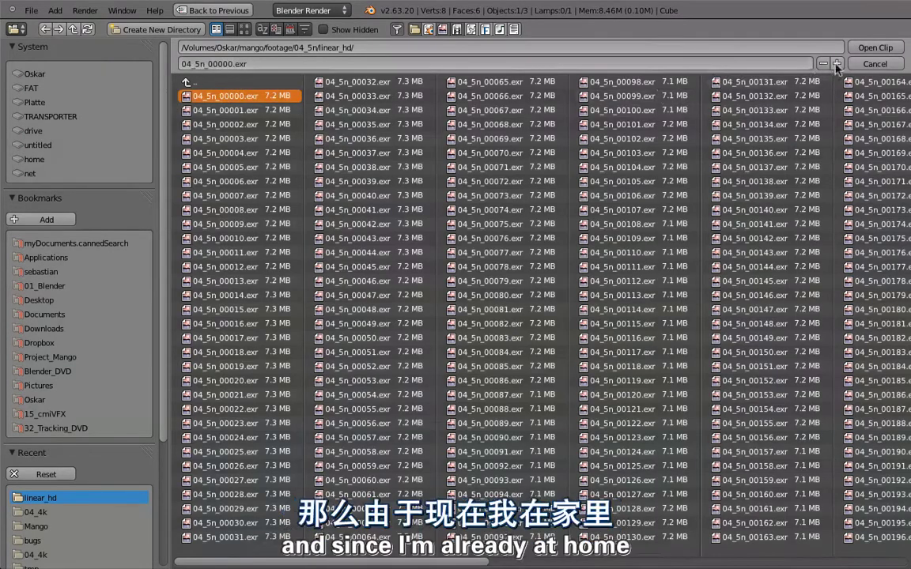
click(878, 46)
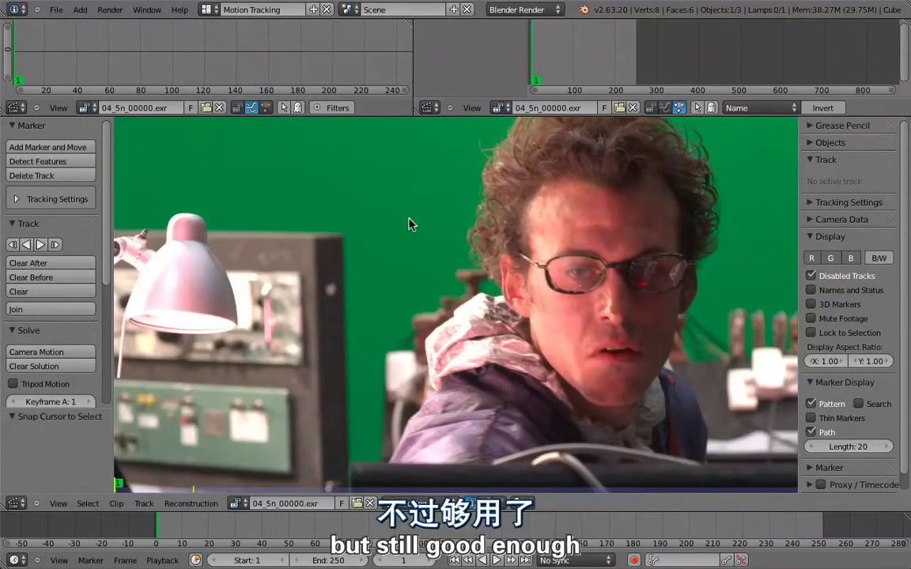
key(ctrl+Up)
key(alt+a)
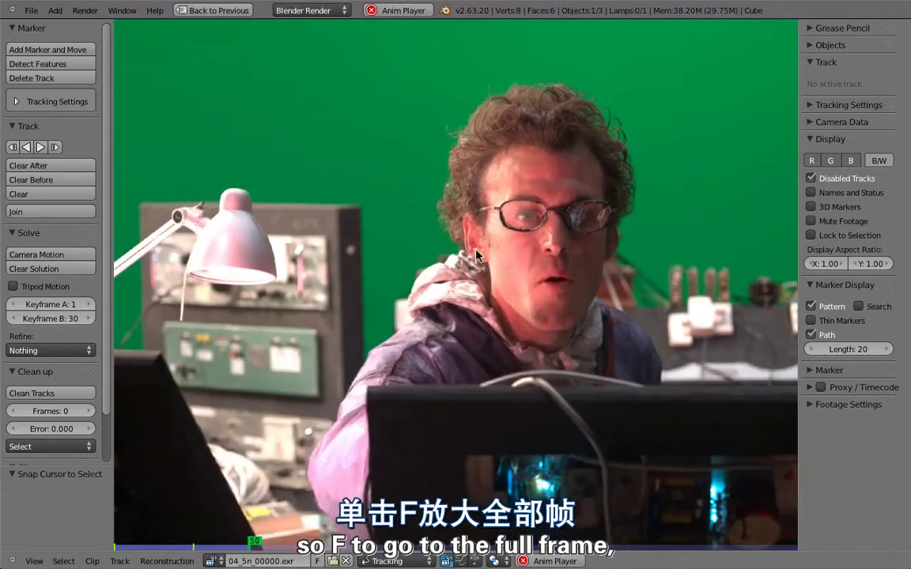
key(f)
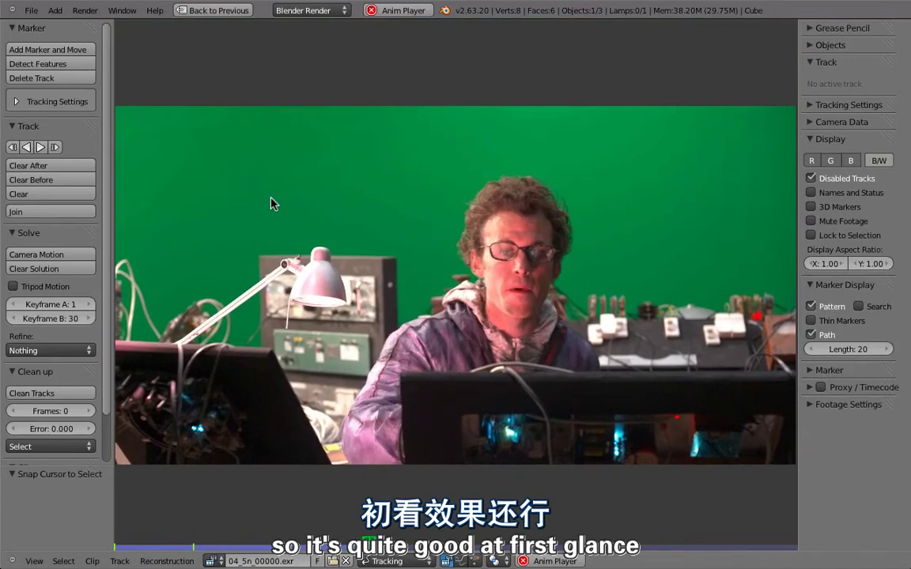
click(812, 161)
click(850, 161)
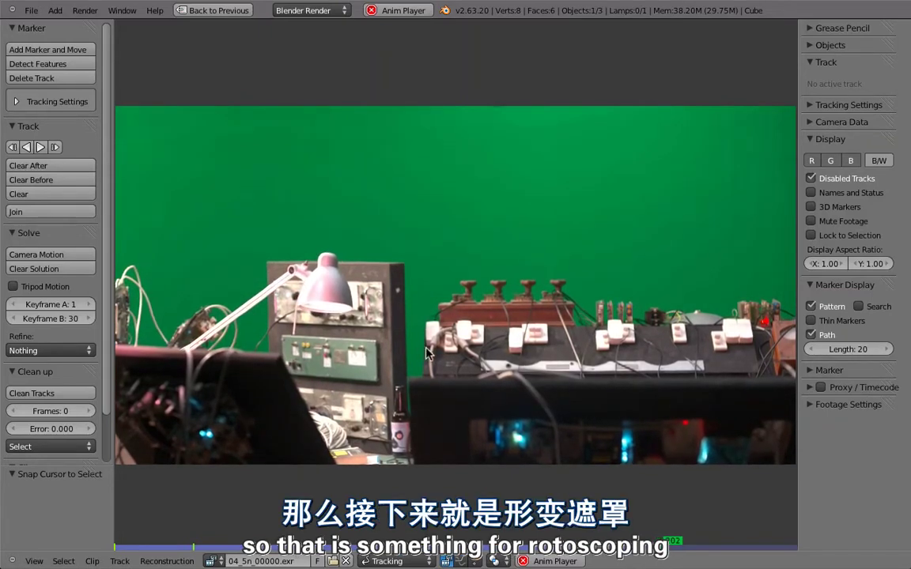
key(Escape)
Step: Set the shot's end frame to 150
key(ctrl+Up)
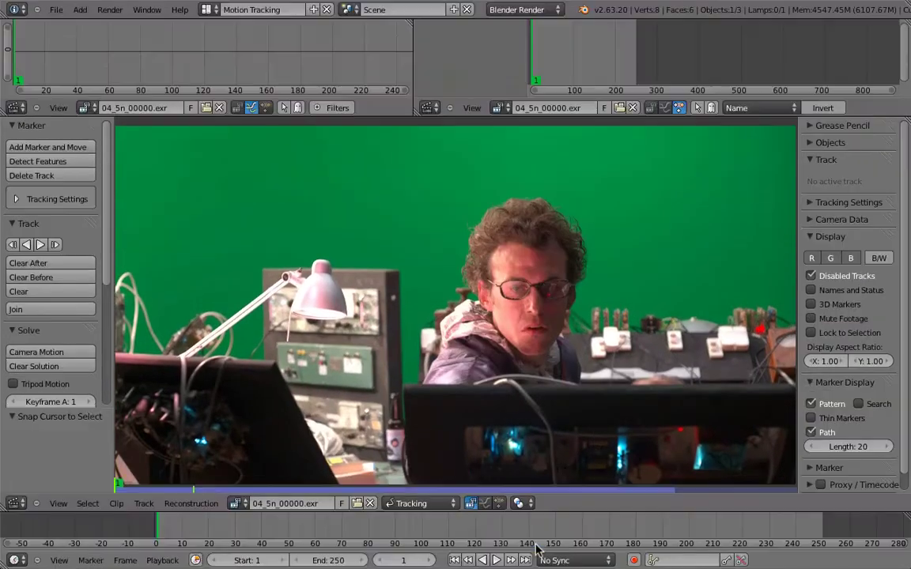
drag(494, 544, 553, 544)
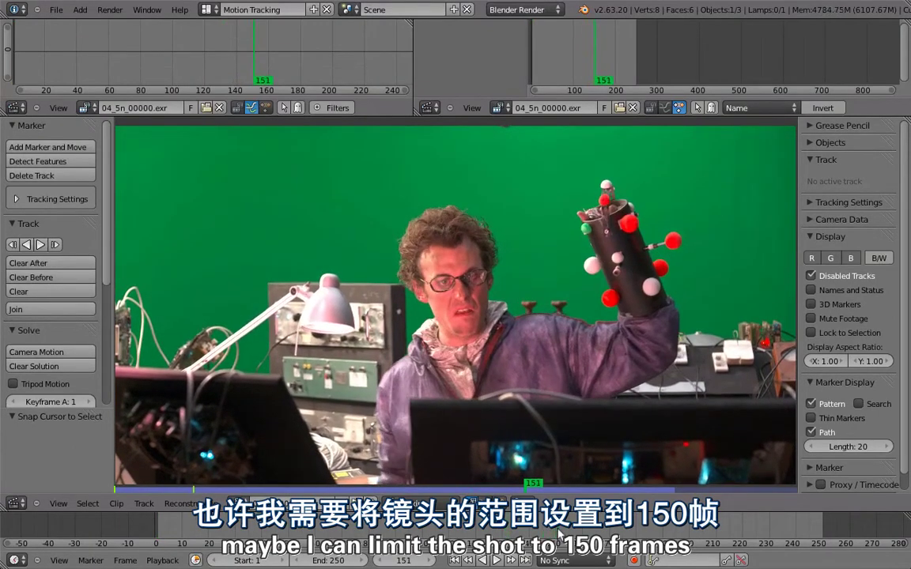
drag(553, 537, 557, 540)
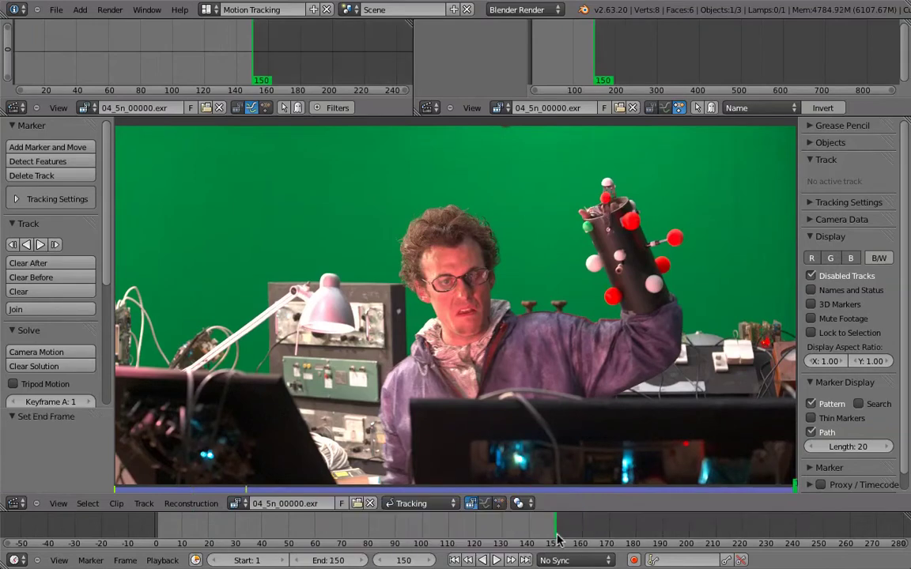
key(ctrl+Up)
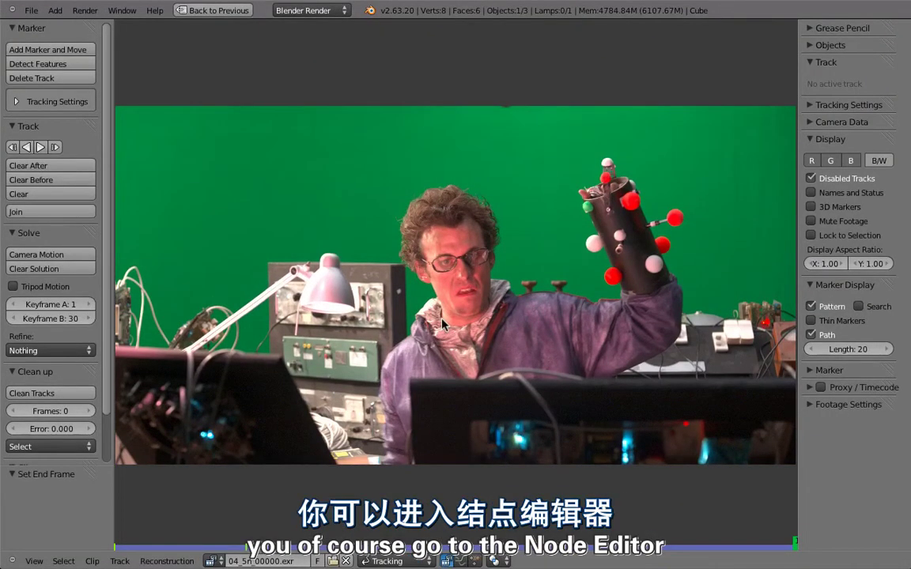
click(213, 9)
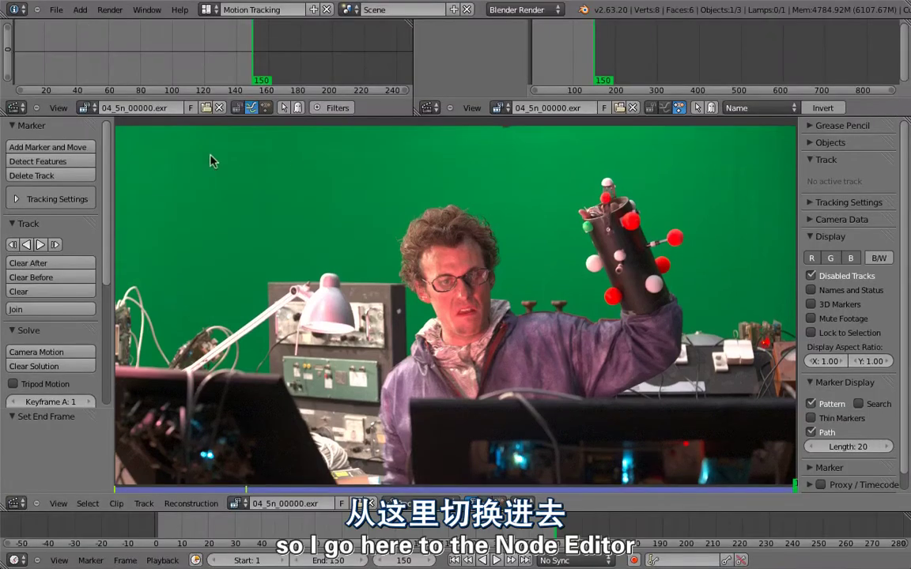
Step: Turn the top-left area into a Node Editor and merge the top areas into one taller editor
click(15, 109)
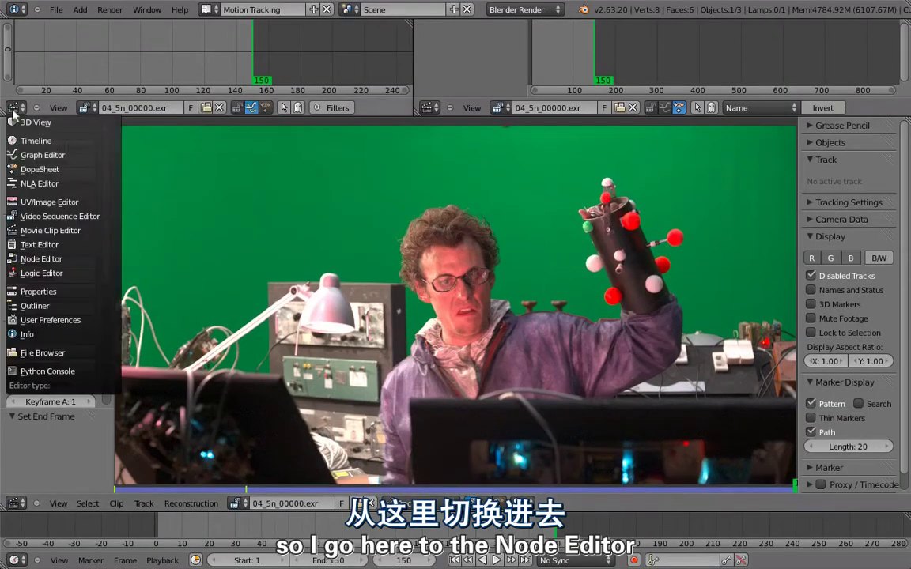
click(41, 259)
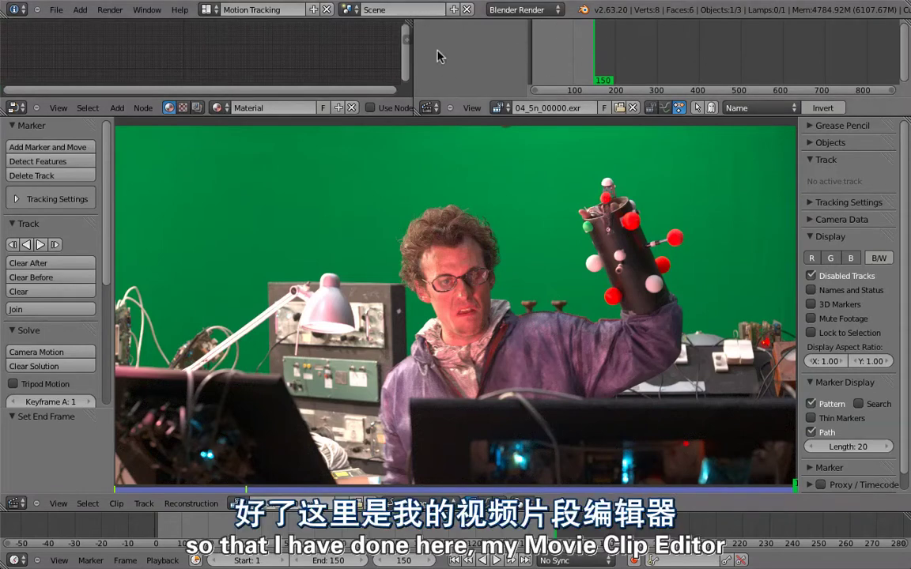
drag(411, 23, 395, 80)
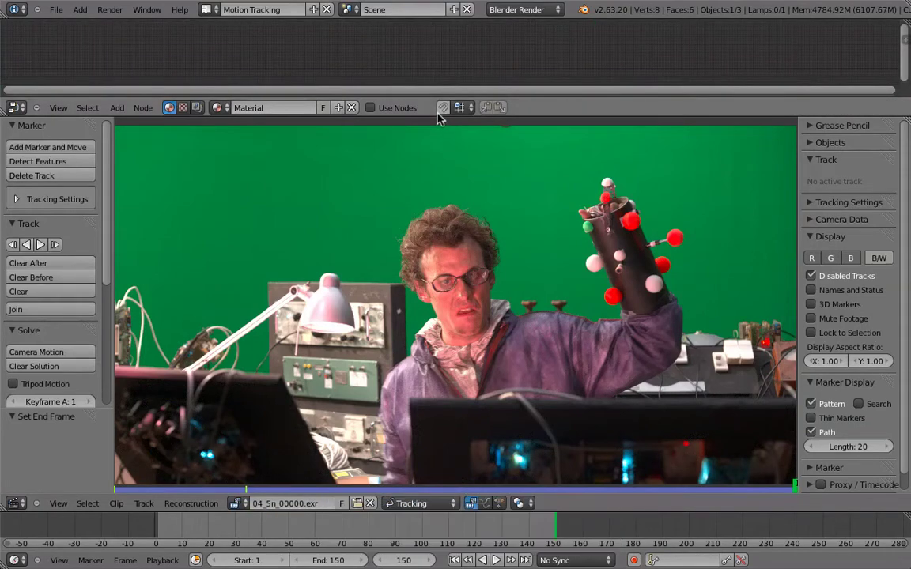
drag(438, 98, 437, 212)
Step: Enable Compositing, Use Nodes and Backdrop, then delete the Render Layers node
click(197, 224)
click(216, 224)
click(354, 224)
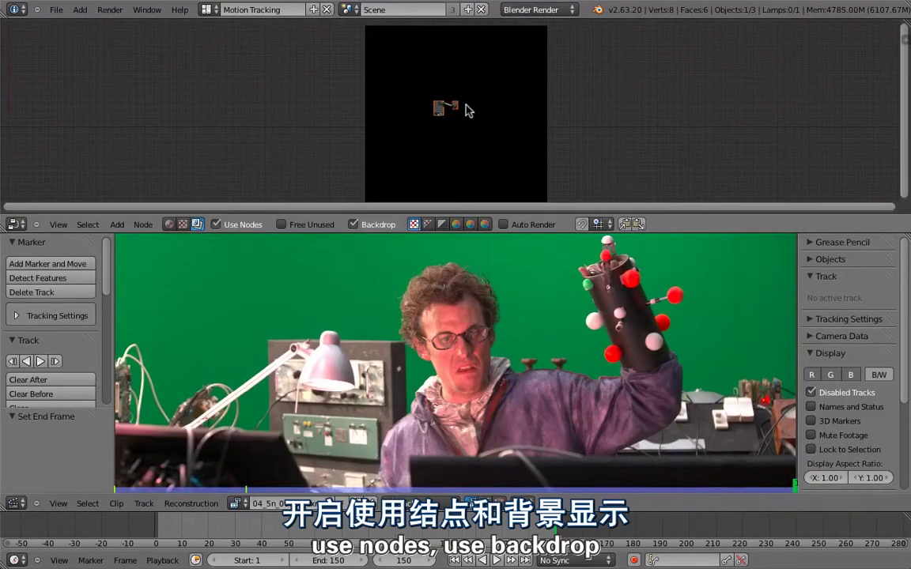
click(437, 98)
key(x)
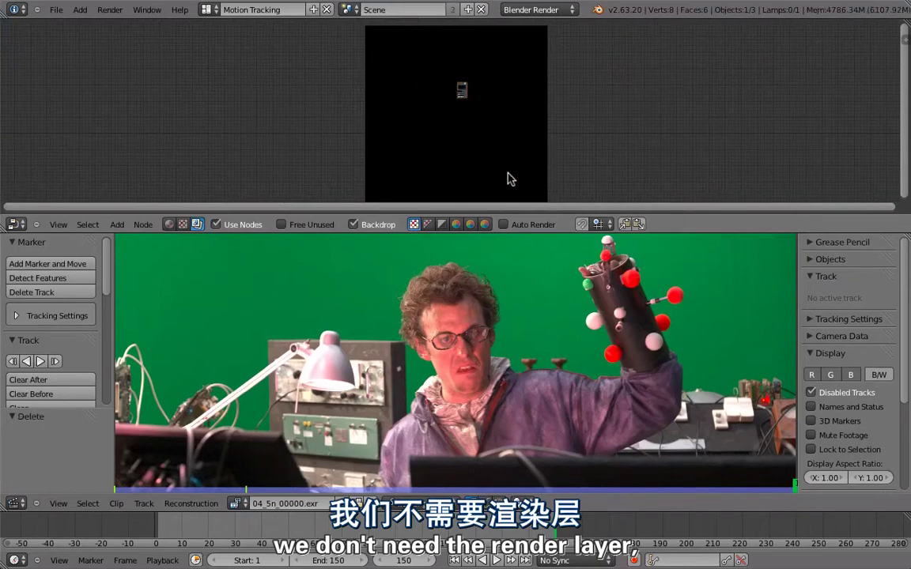
Step: Add a Movie Clip input node loaded with the 04_5n clip
key(ctrl+Up)
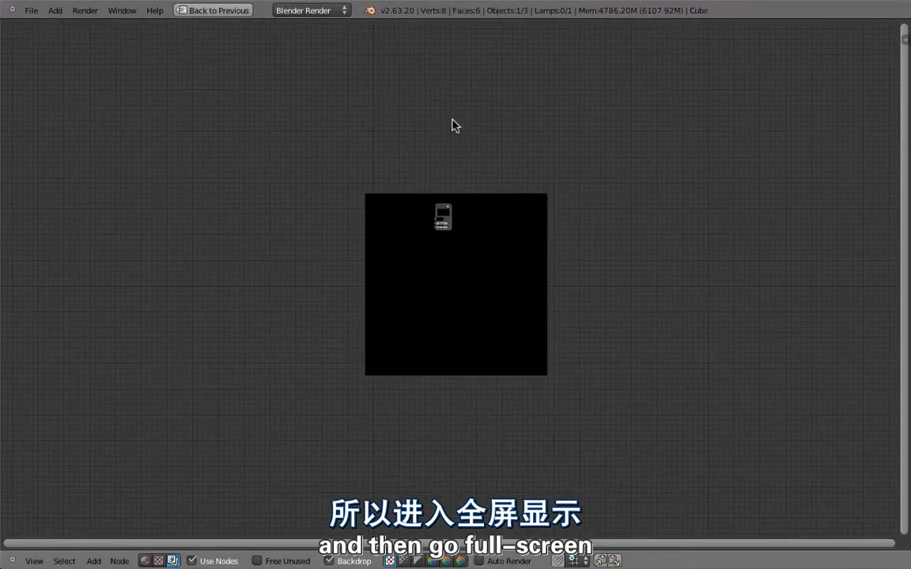
scroll(411, 206, up, 4)
scroll(316, 189, up, 2)
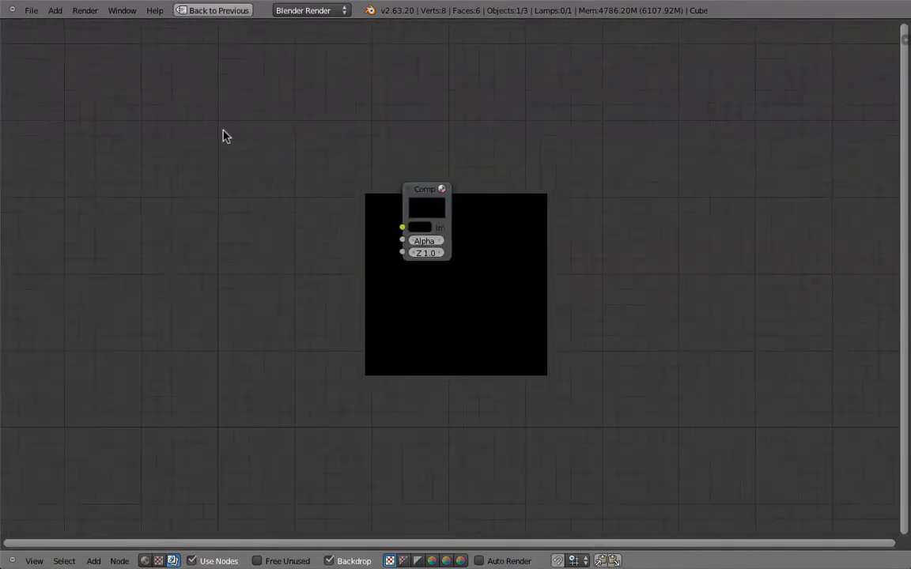
key(shift+a)
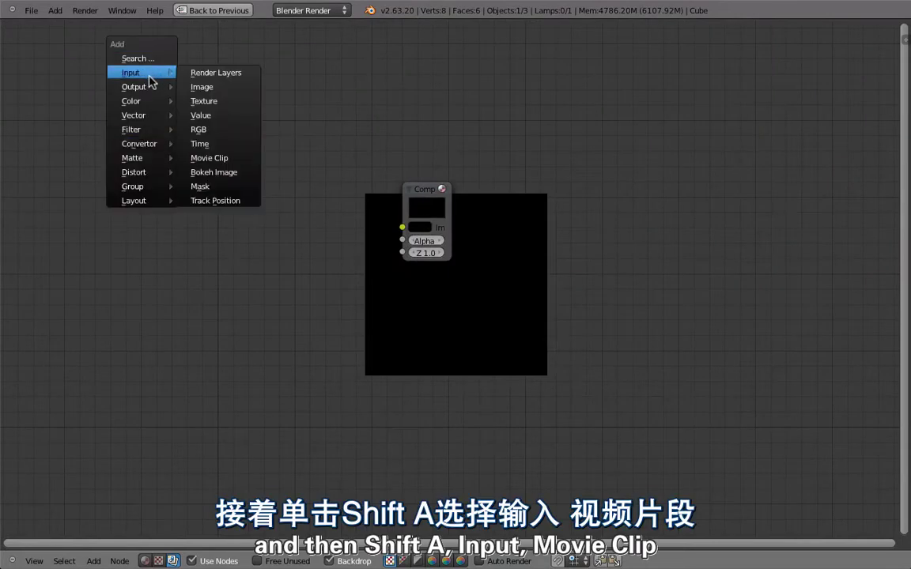
click(209, 157)
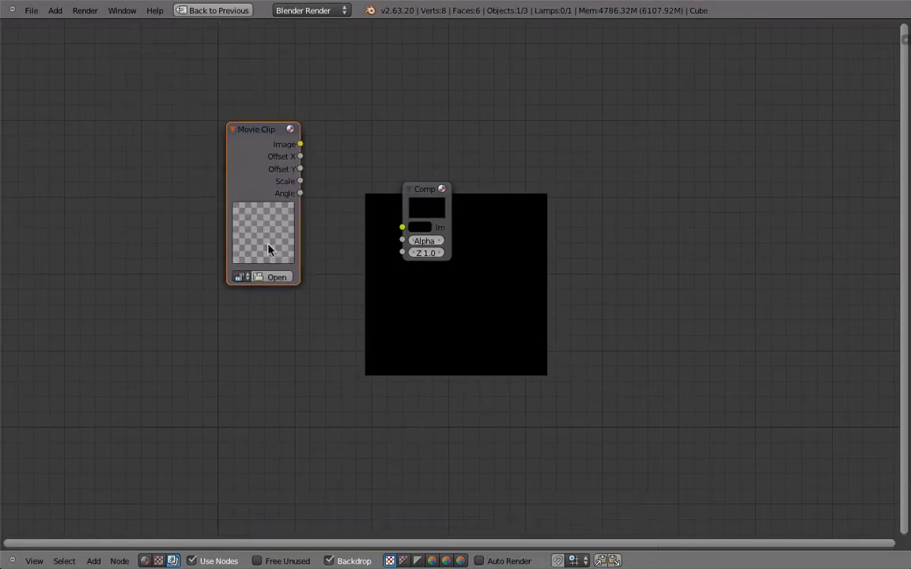
click(241, 277)
click(251, 298)
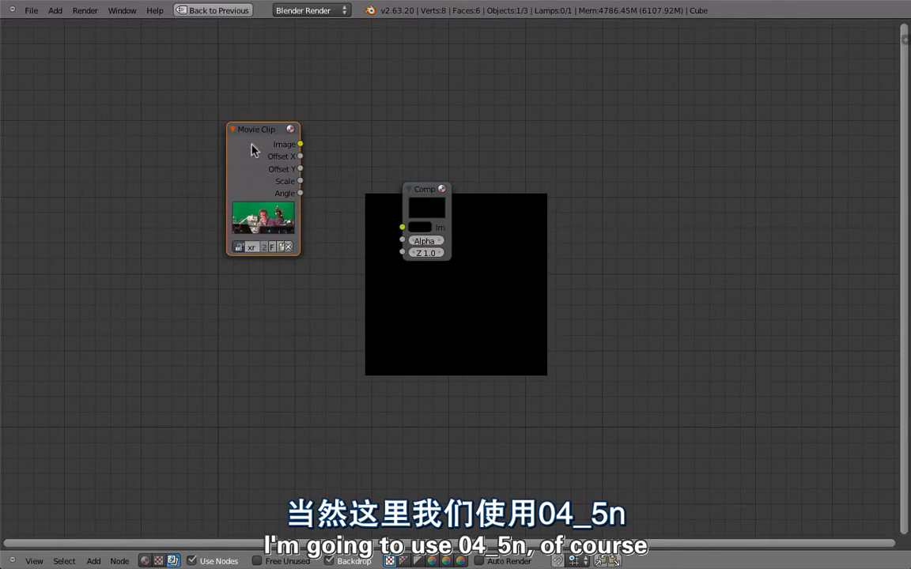
Step: Preview the clip through a new Viewer node and arrange Viewer and Composite on the right
drag(251, 150, 135, 172)
ctrl+shift+click(134, 173)
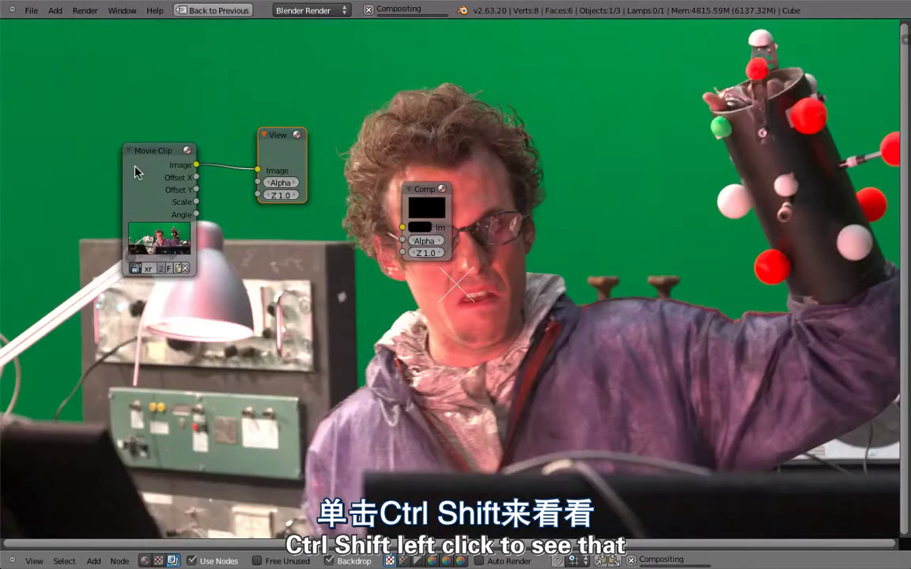
drag(273, 136, 776, 125)
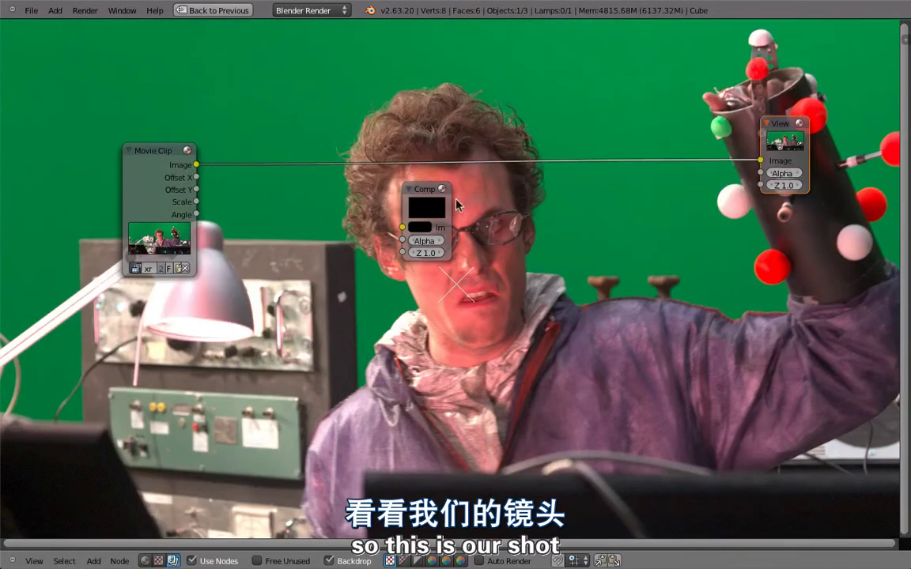
drag(456, 204, 837, 275)
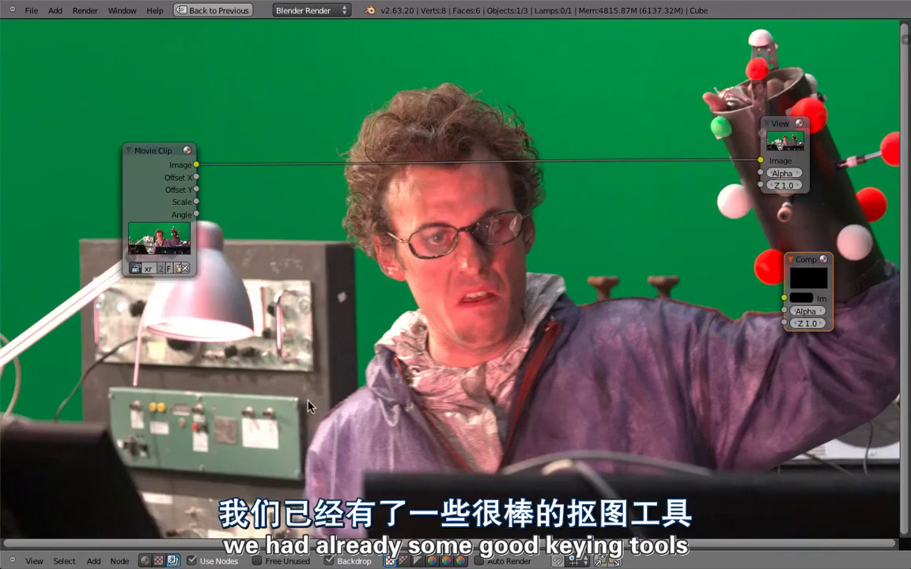
key(shift+a)
key(shift+a)
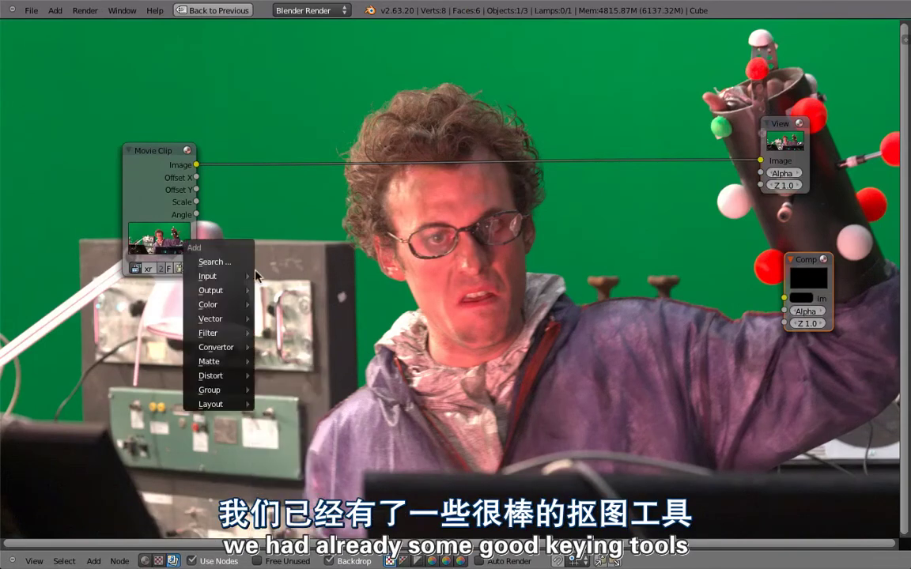
mouse_move(209, 362)
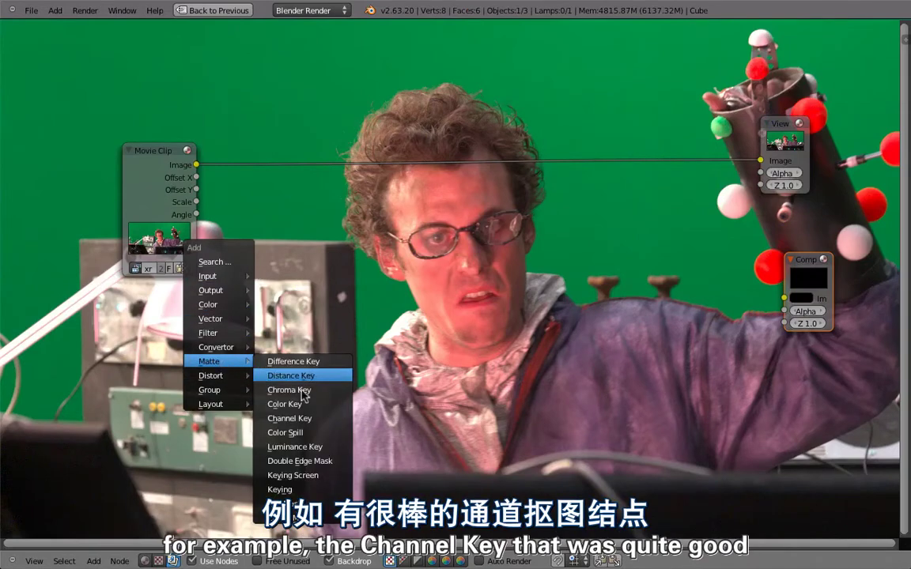
Step: Insert a Channel Key node between the clip and Viewer, viewing its Matte output
click(294, 419)
click(489, 174)
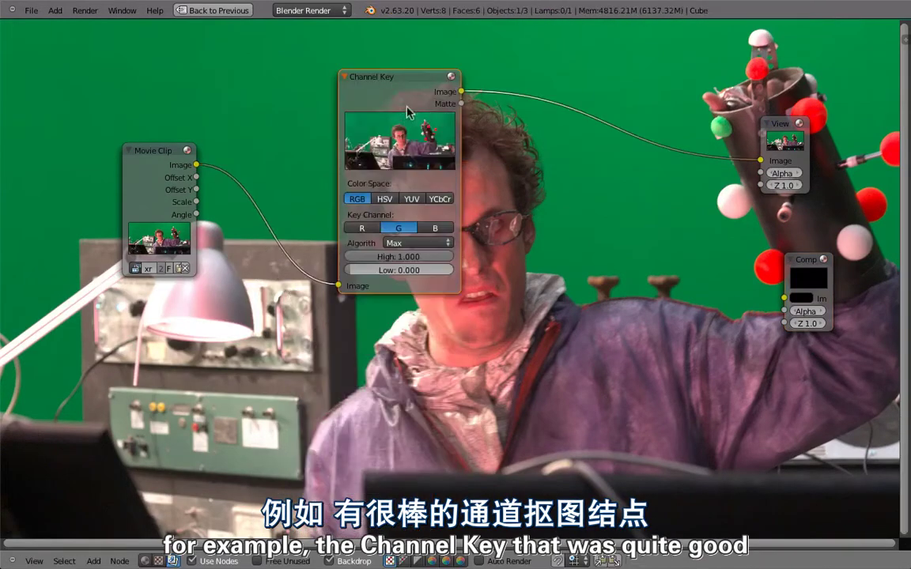
middle_drag(489, 174, 393, 234)
ctrl+drag(363, 155, 363, 168)
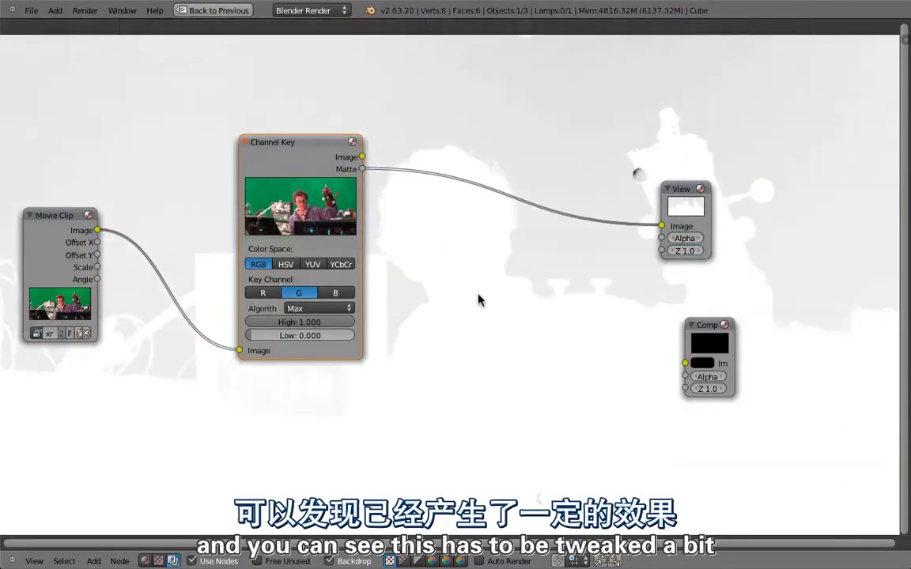
Step: Raise the Channel Key's Low threshold, zoom the backdrop in, and move the node lower right
middle_drag(504, 311, 487, 348)
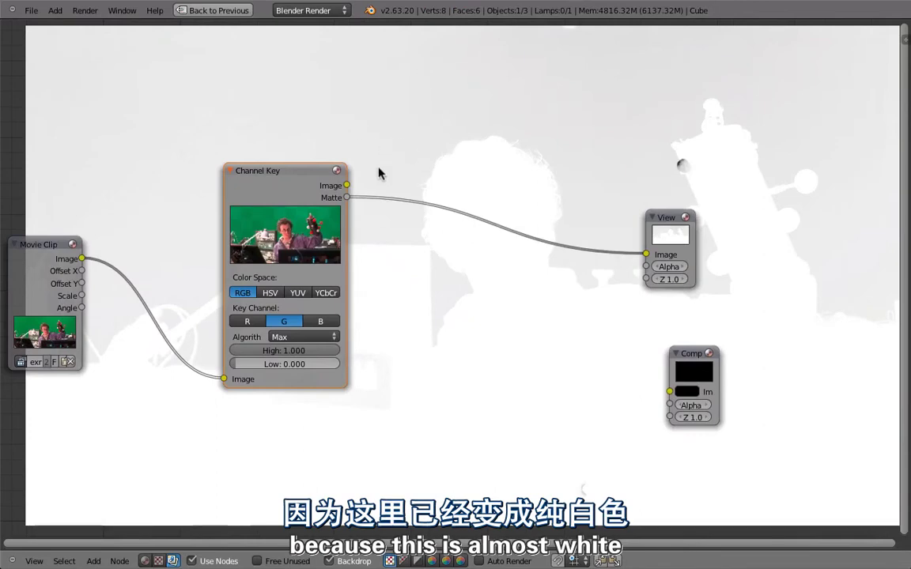
mouse_move(234, 364)
mouse_down()
mouse_move(324, 365)
mouse_move(316, 362)
mouse_move(327, 354)
mouse_up()
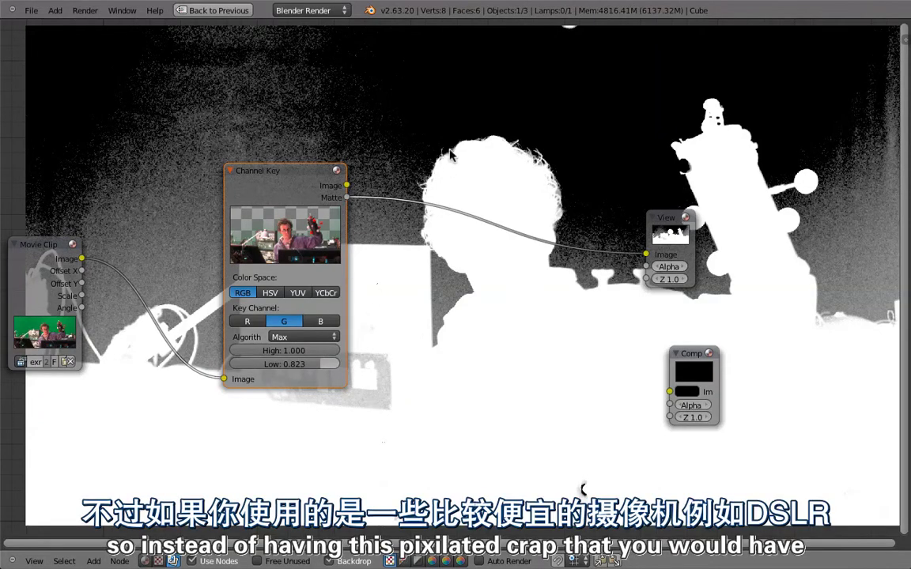
key(alt+v)
key(alt+v)
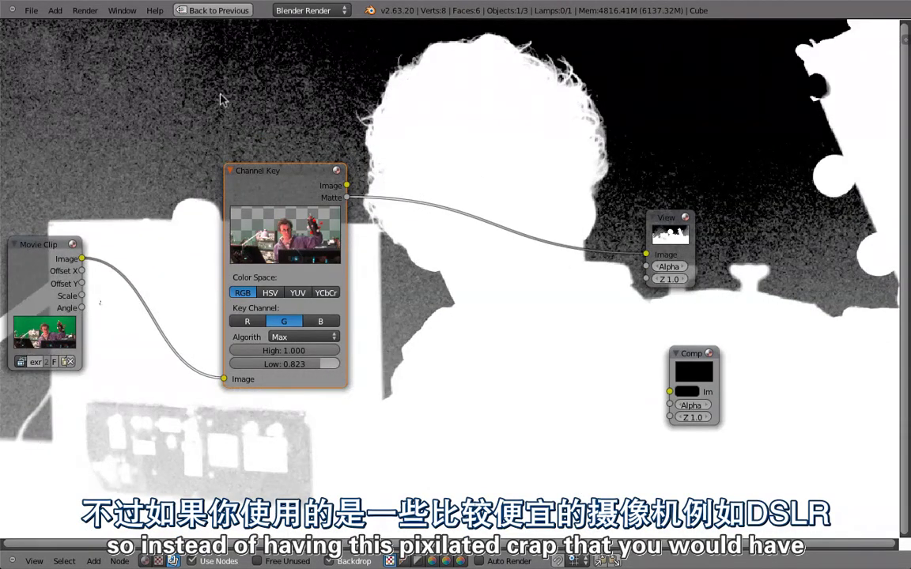
key(alt+v)
key(alt+v)
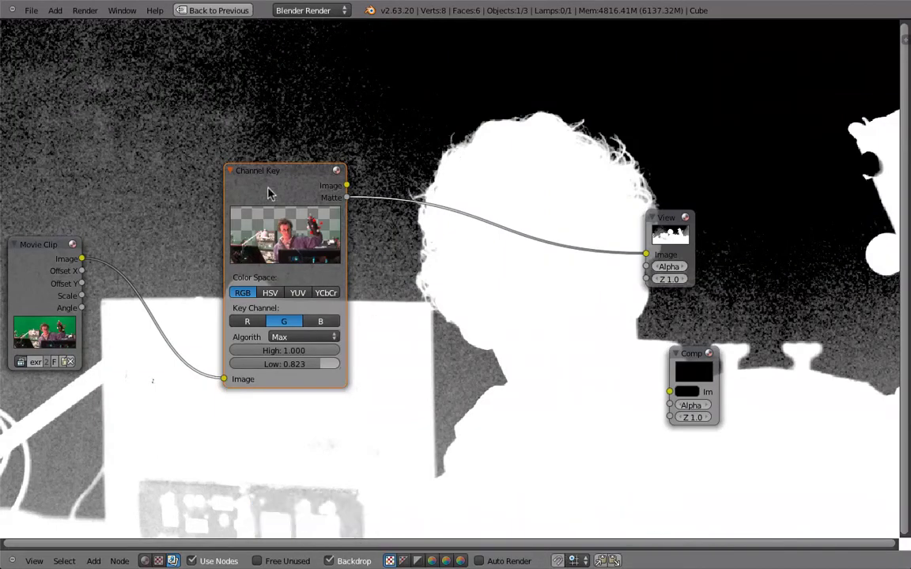
drag(288, 169, 352, 267)
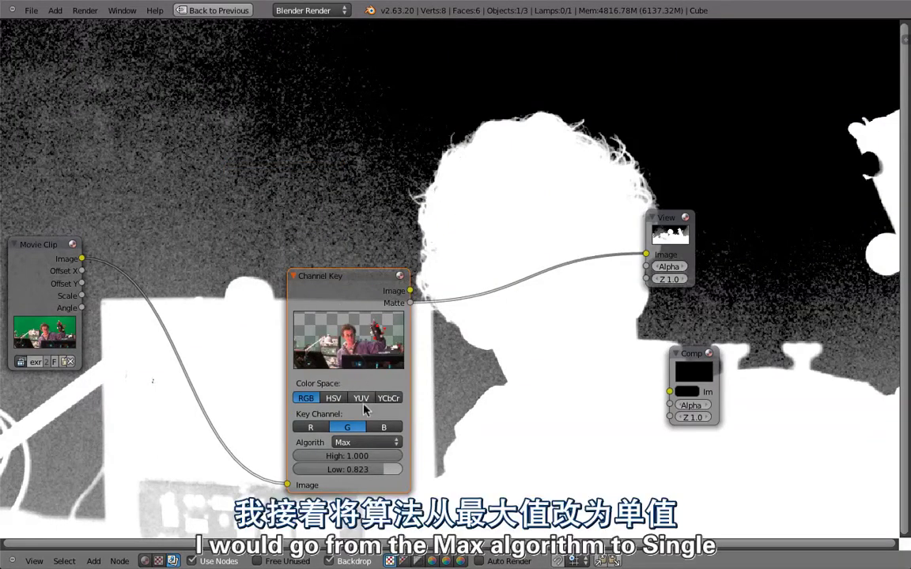
Step: Set the Channel Key algorithm to Single with the Low threshold at 0.840
click(346, 446)
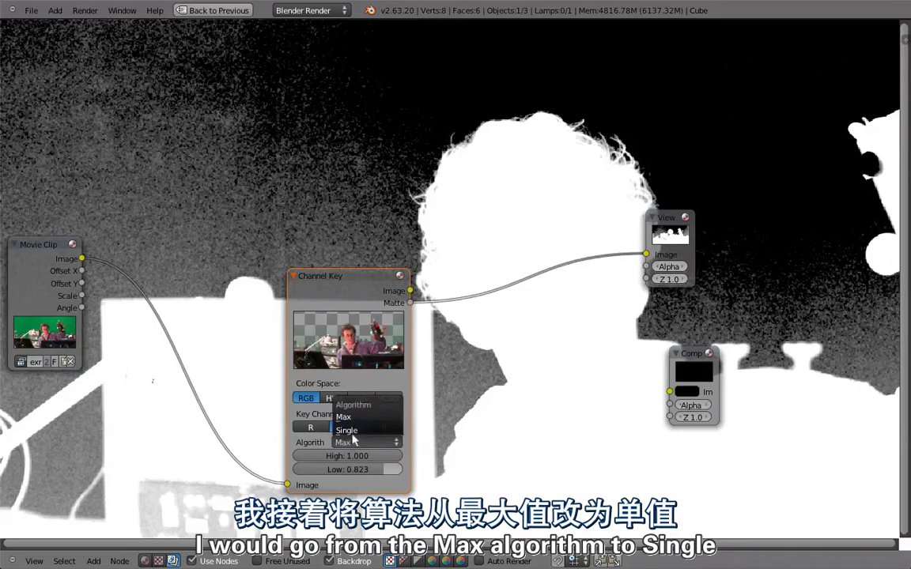
click(348, 432)
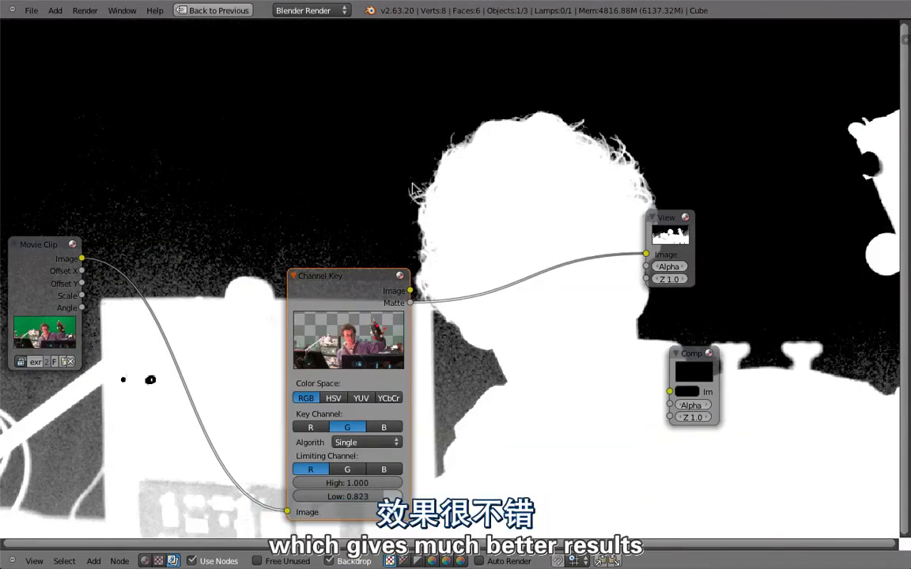
drag(340, 454, 334, 456)
drag(373, 498, 369, 498)
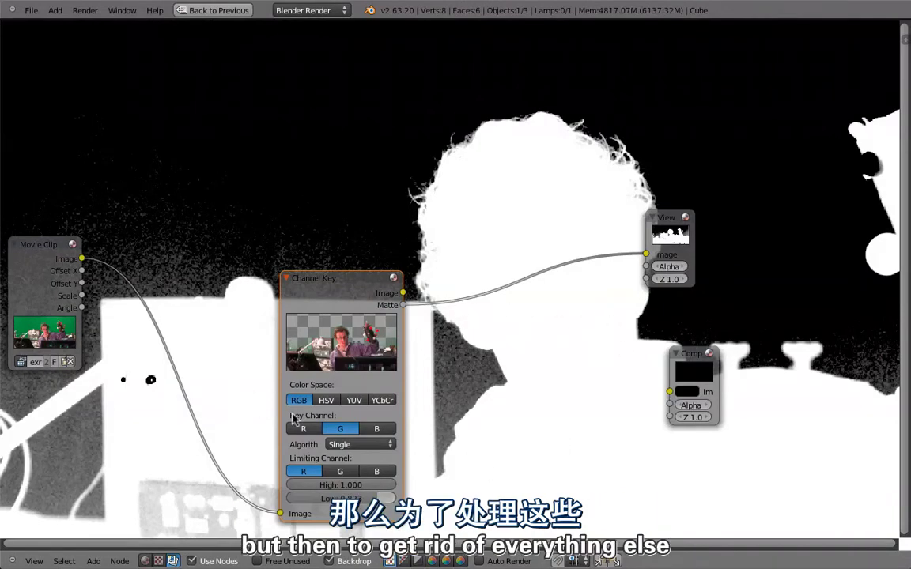
drag(363, 497, 368, 497)
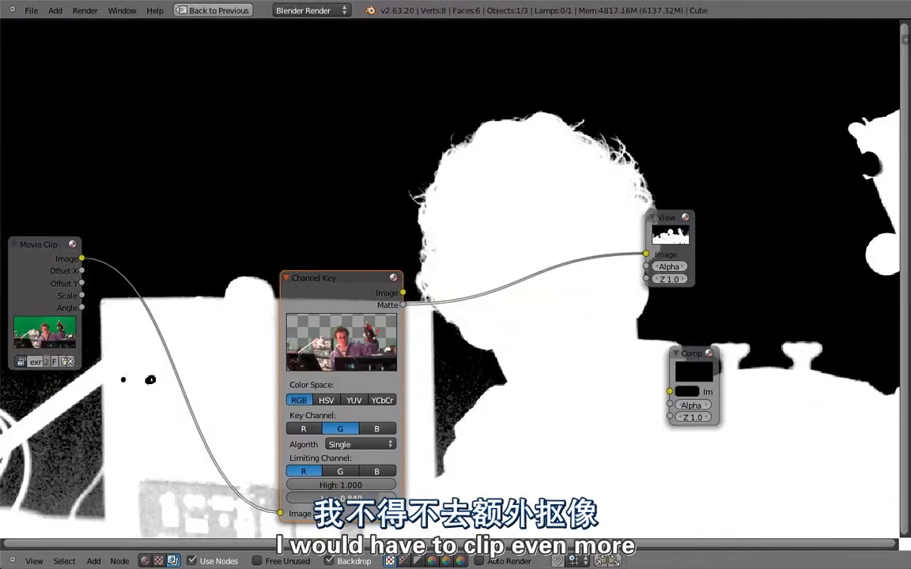
Step: Shrink the backdrop, move the Channel Key node to the top, and add a Separate RGBA node
key(v)
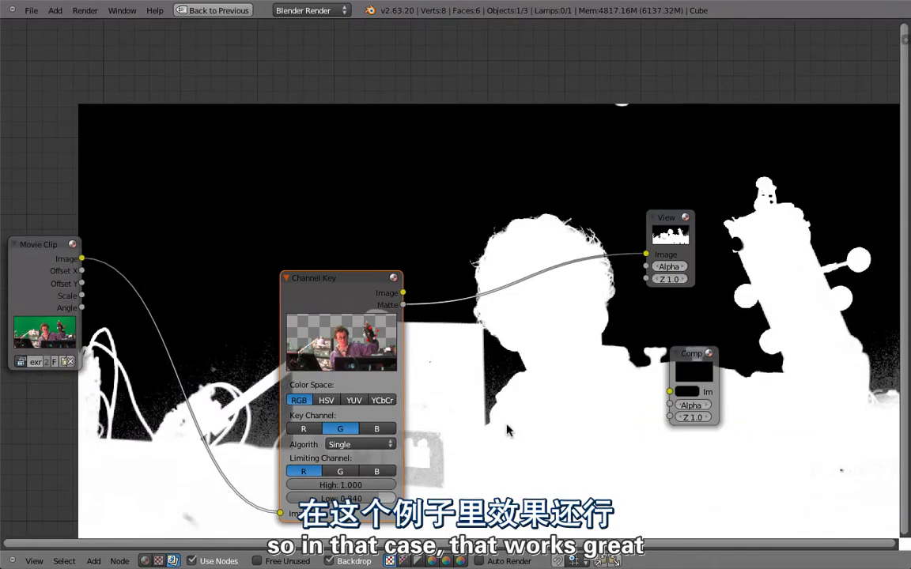
mouse_move(507, 429)
alt+middle_down()
mouse_move(488, 264)
mouse_move(470, 326)
alt+middle_up()
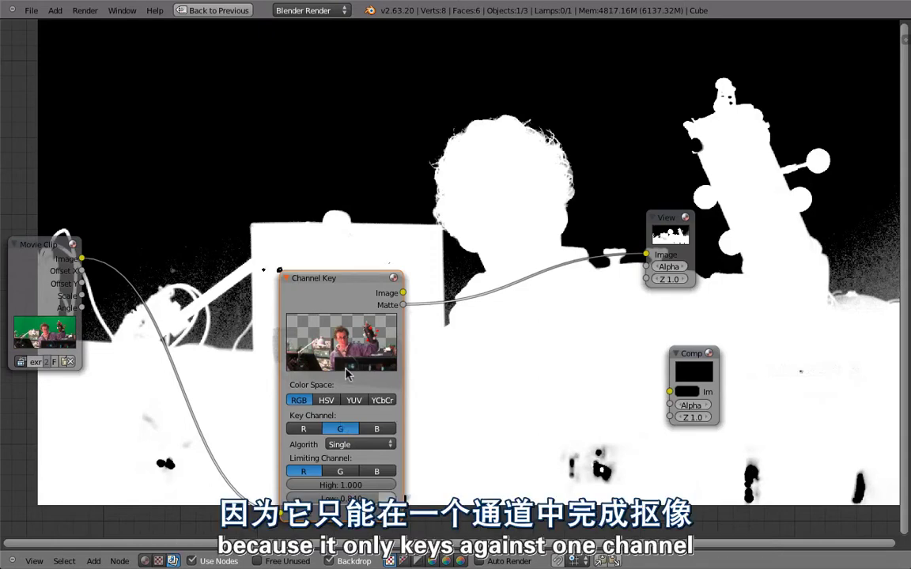
drag(310, 299, 412, 45)
key(shift+a)
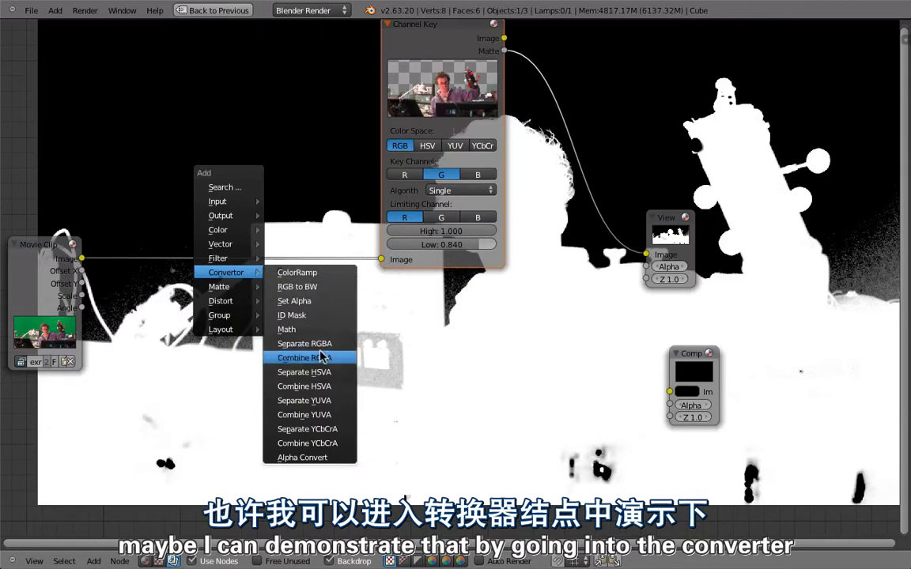
click(296, 343)
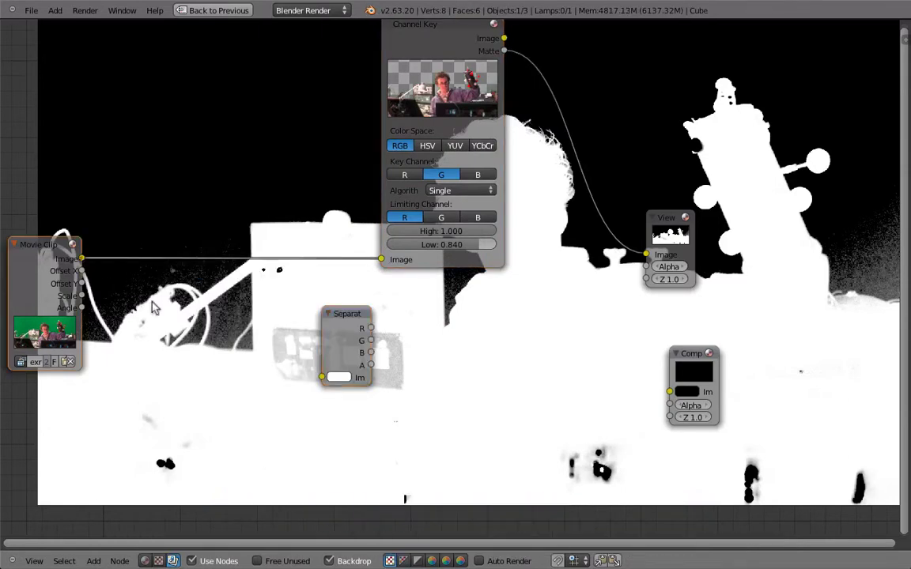
Step: Feed the movie clip into Separate RGBA and preview its red, then green, channel
drag(81, 259, 324, 377)
drag(371, 328, 646, 255)
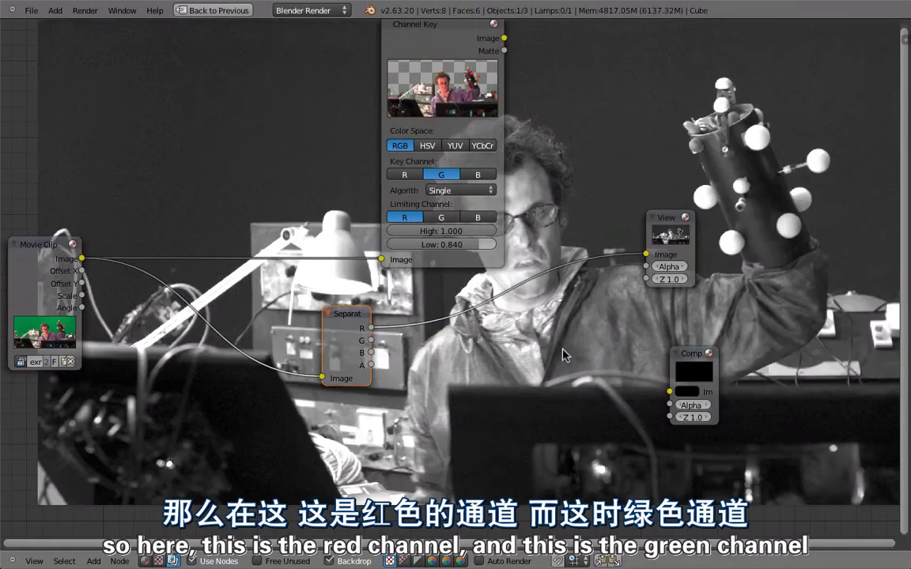
middle_drag(627, 383, 595, 313)
drag(338, 269, 613, 184)
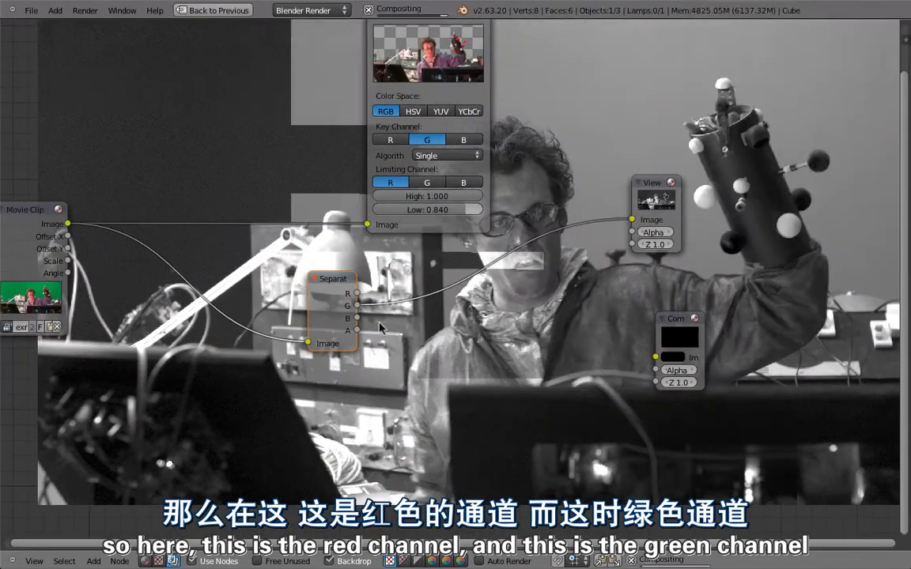
middle_drag(479, 213, 510, 345)
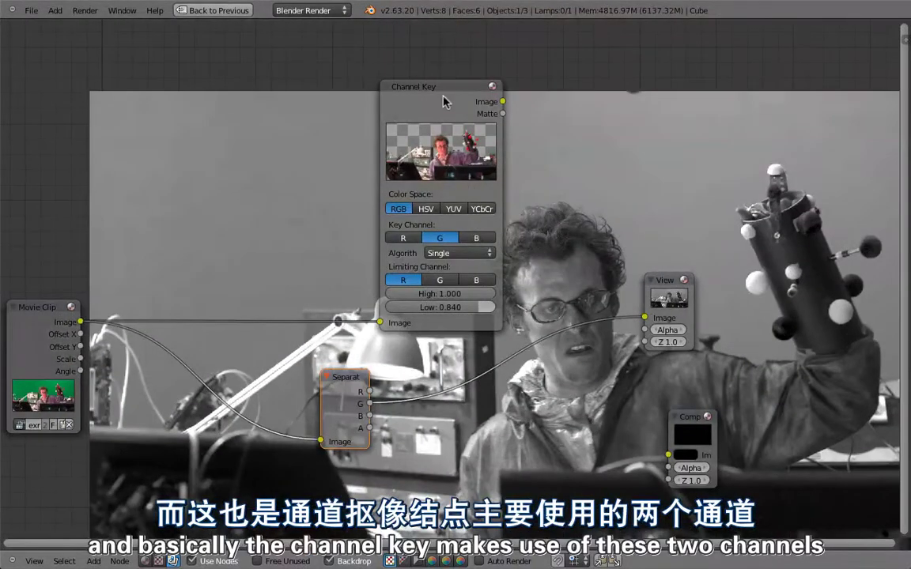
Step: Add a Math node taking Separate RGBA's green as first input and red as second
drag(398, 85, 347, 39)
middle_drag(481, 274, 456, 186)
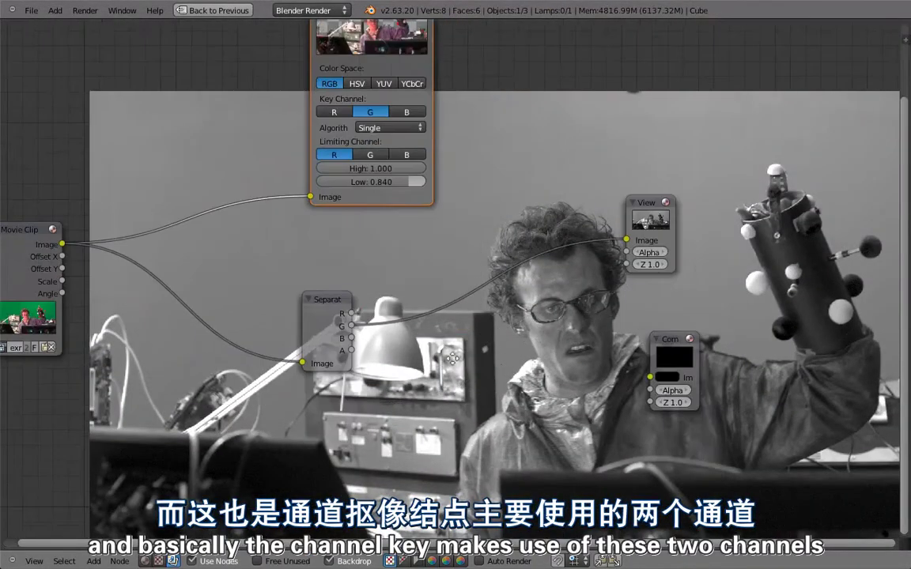
key(shift+a)
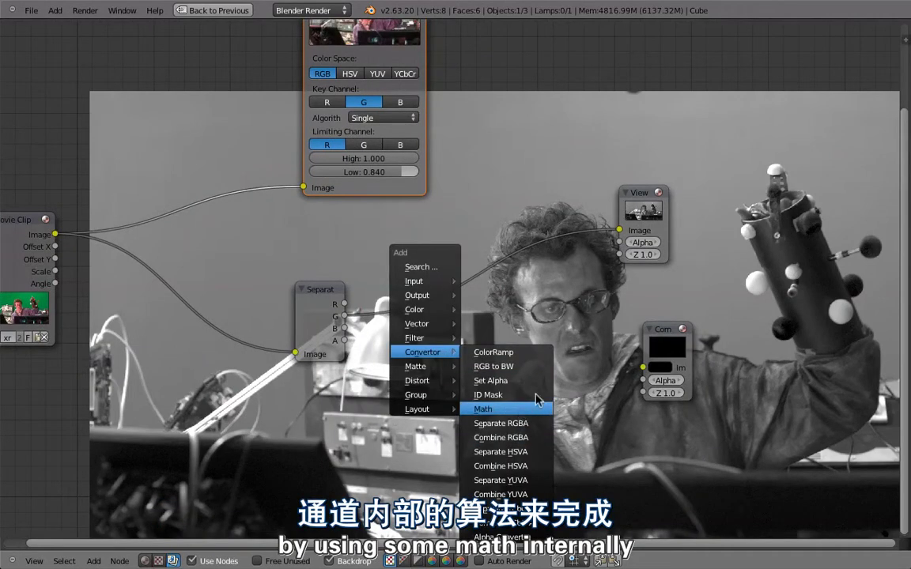
click(484, 409)
click(439, 332)
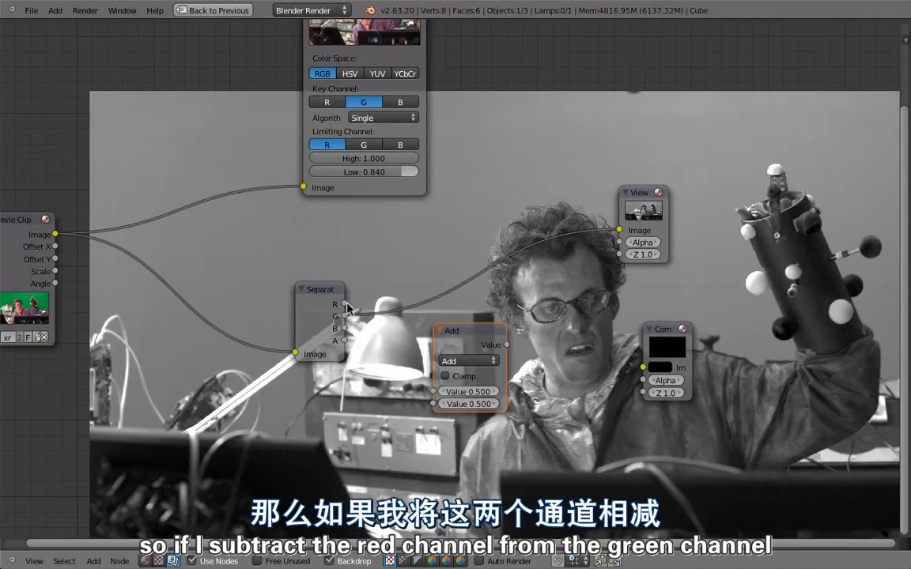
drag(345, 304, 433, 404)
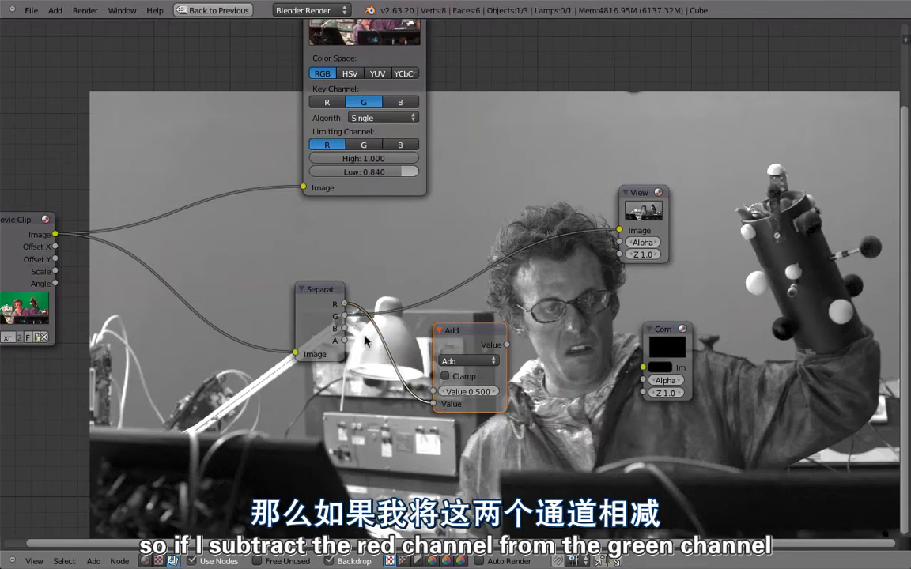
drag(345, 316, 434, 392)
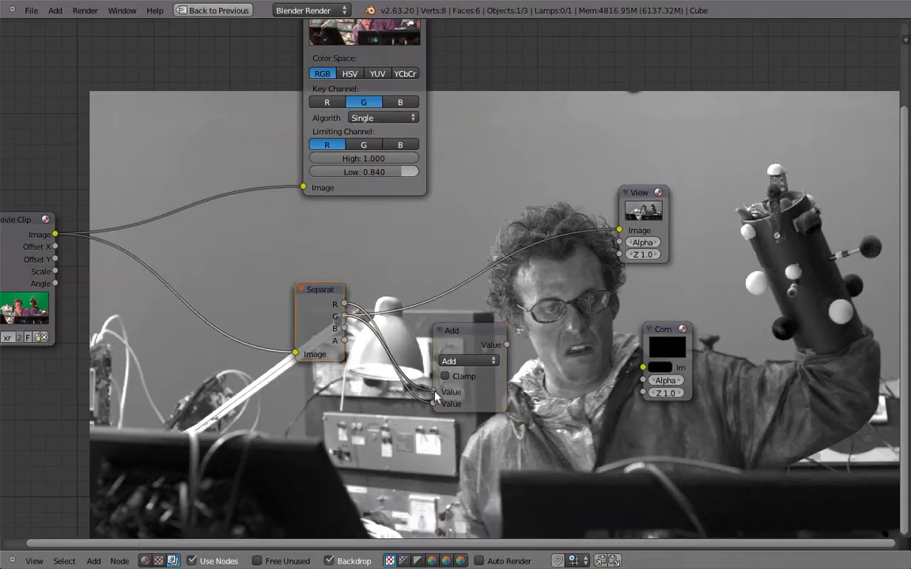
Step: Set the Math node to Subtract, send its result to the Viewer, and move it lower left
click(461, 361)
click(457, 335)
ctrl+shift+click(475, 332)
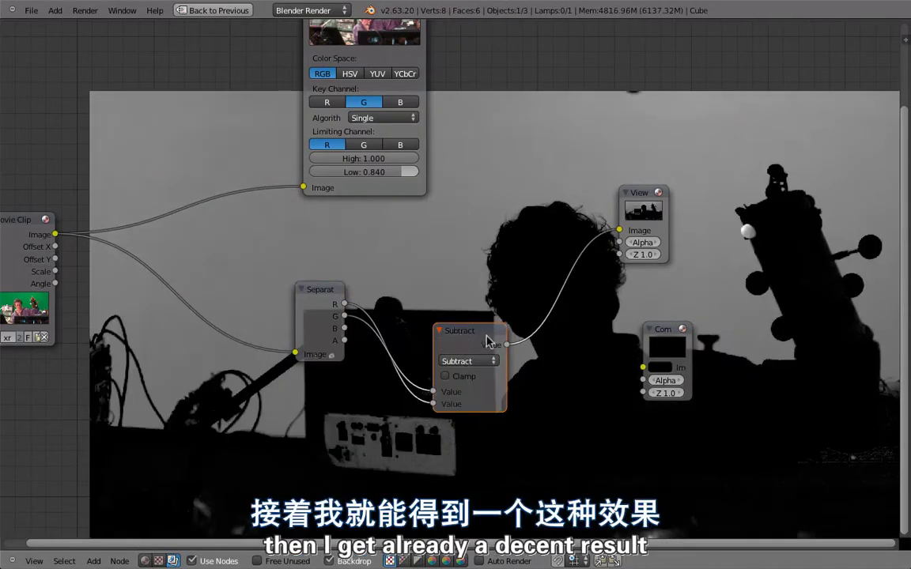
mouse_move(487, 334)
middle_down()
mouse_move(469, 352)
mouse_move(381, 263)
middle_up()
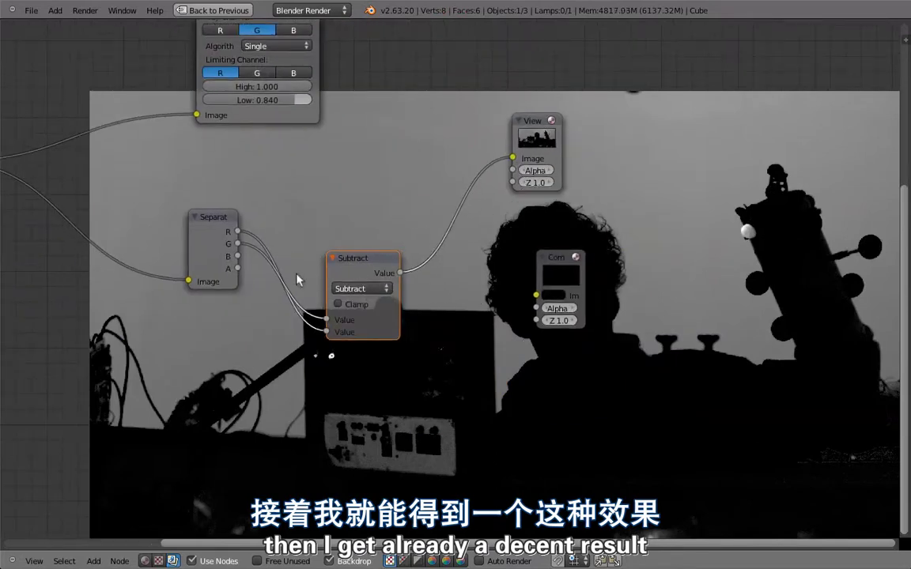
key(g)
click(218, 291)
key(shift+a)
Step: Insert a flipped ColorRamp after Subtract, slide its black stop left for contrast, then delete it
click(425, 298)
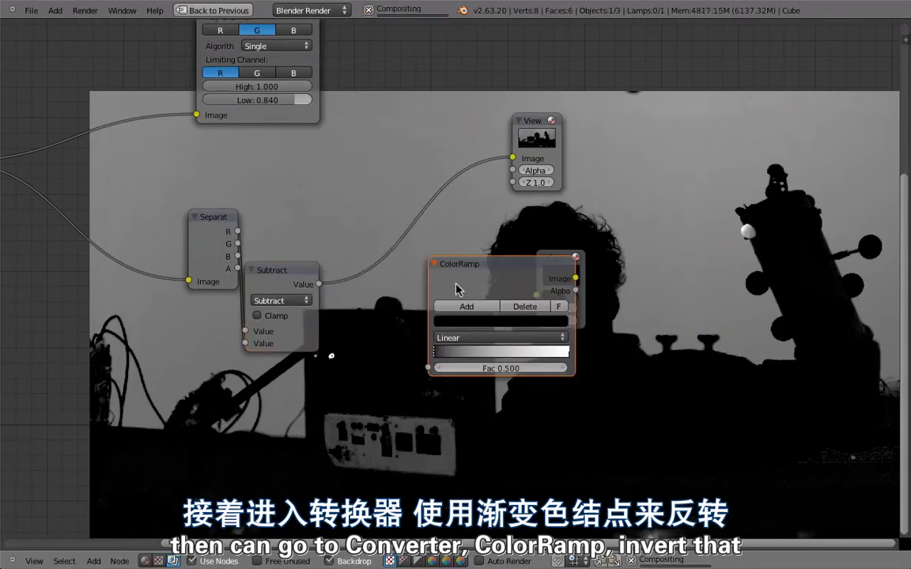
click(500, 305)
click(499, 301)
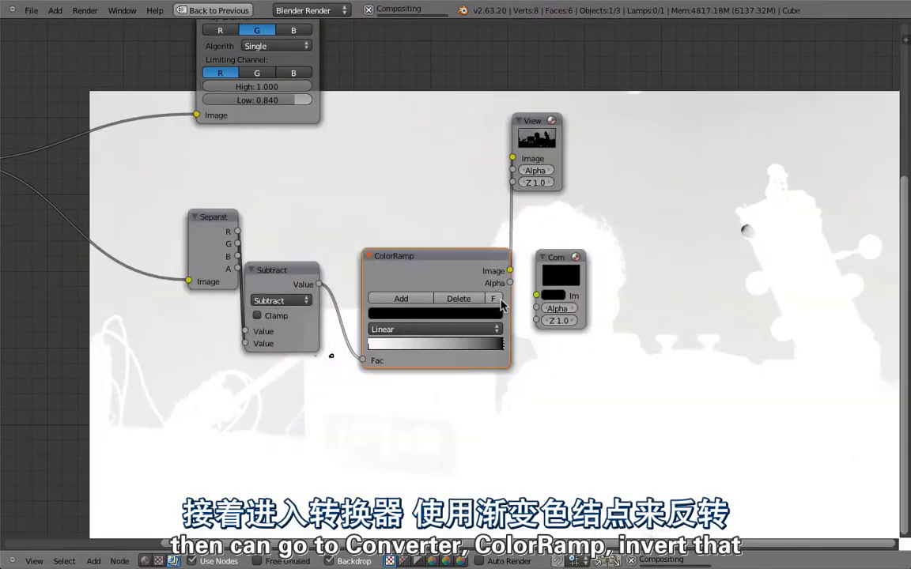
middle_drag(276, 38, 307, 150)
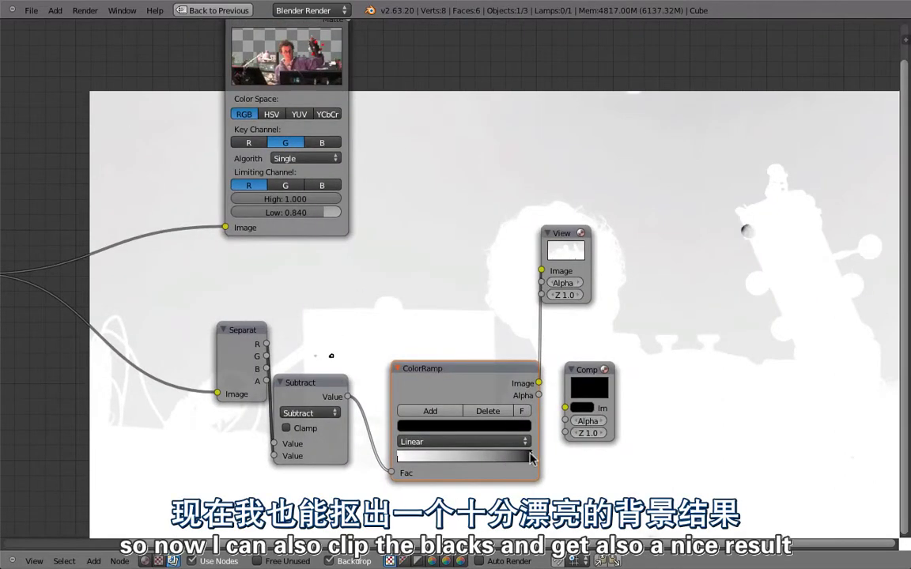
drag(532, 458, 440, 457)
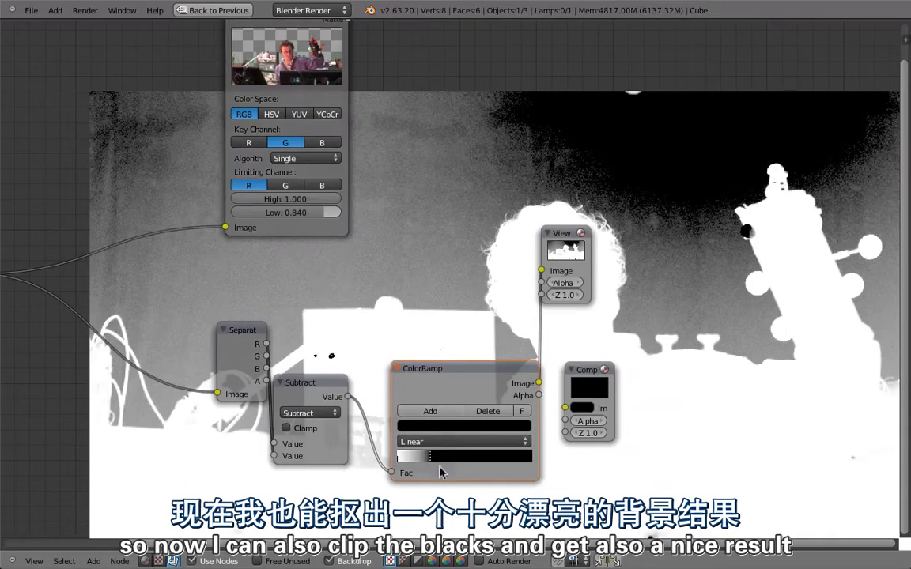
drag(433, 459, 425, 460)
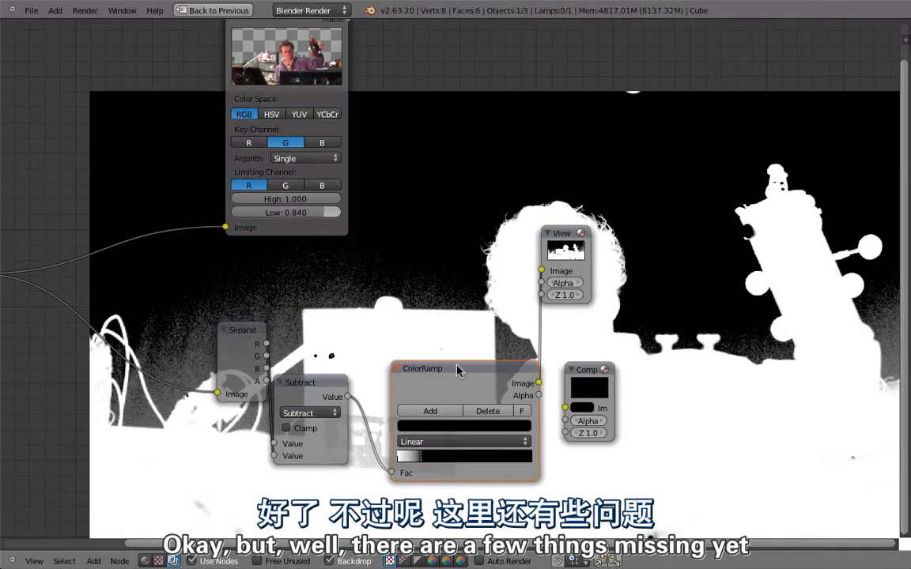
key(x)
middle_drag(372, 380, 422, 437)
Step: Delete the Subtract and Separate RGBA nodes
scroll(452, 268, down, 2)
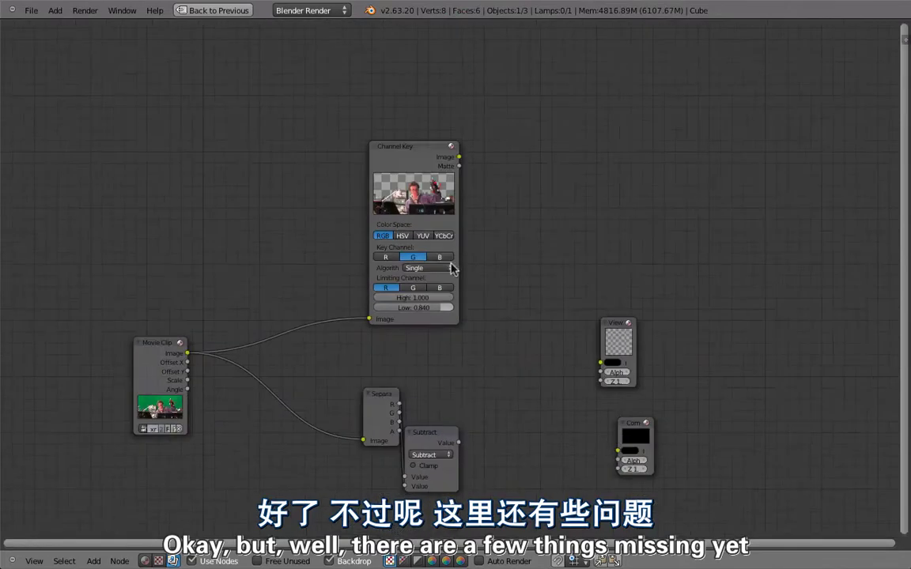
click(427, 433)
key(x)
click(377, 402)
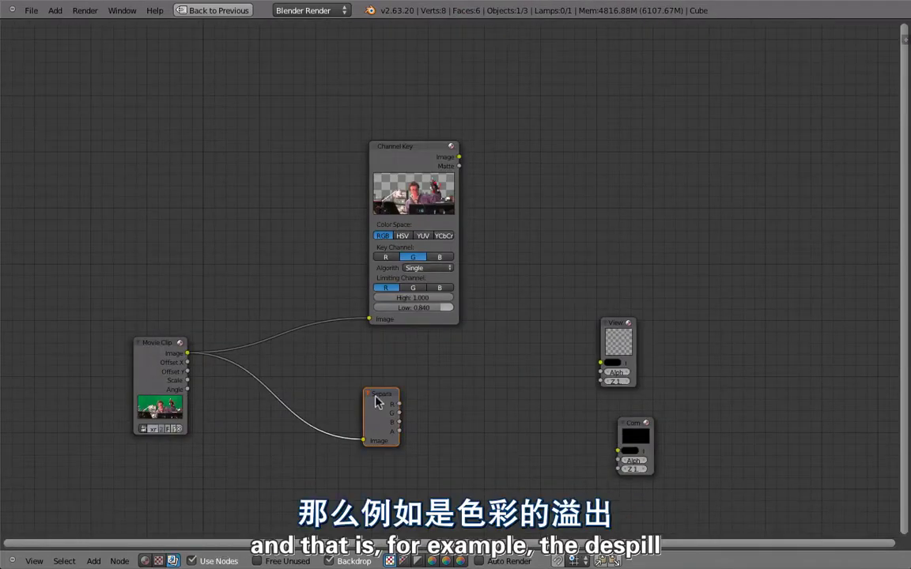
key(x)
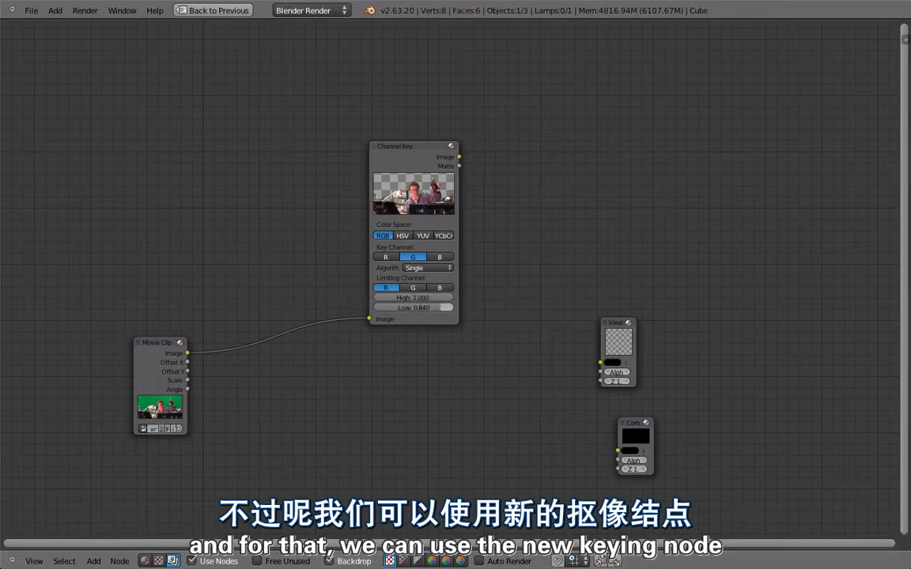
Step: Collapse the Channel Key node and park it up and to the left
right_click(397, 164)
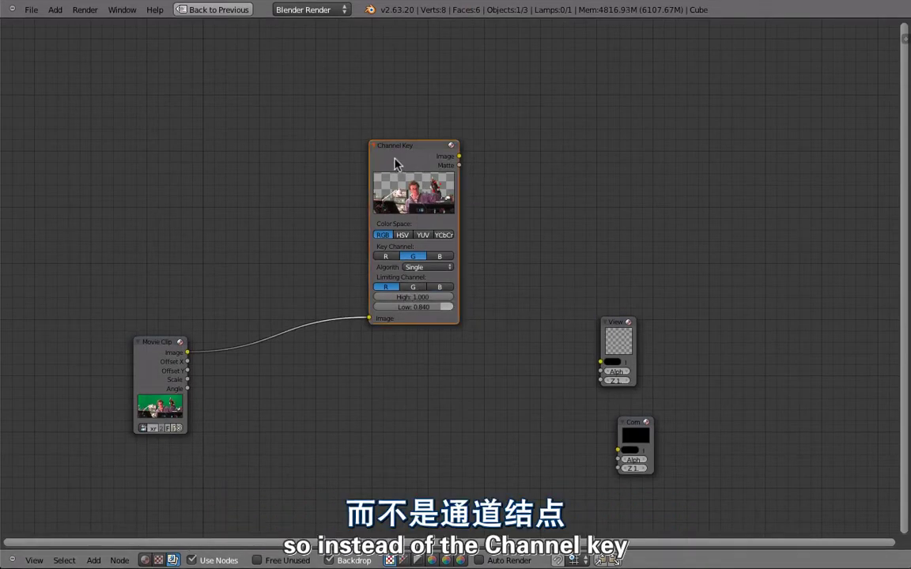
click(373, 145)
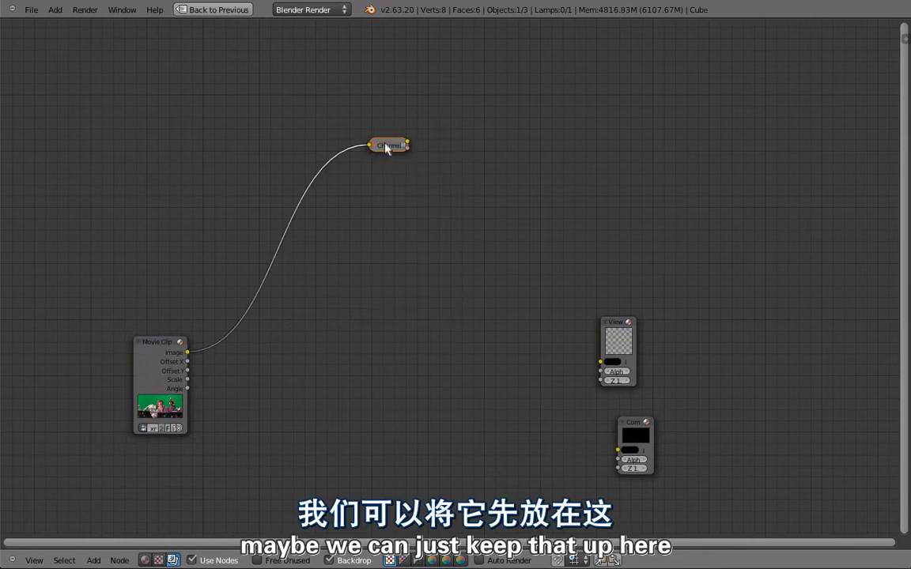
drag(386, 149, 91, 197)
scroll(213, 210, up, 4)
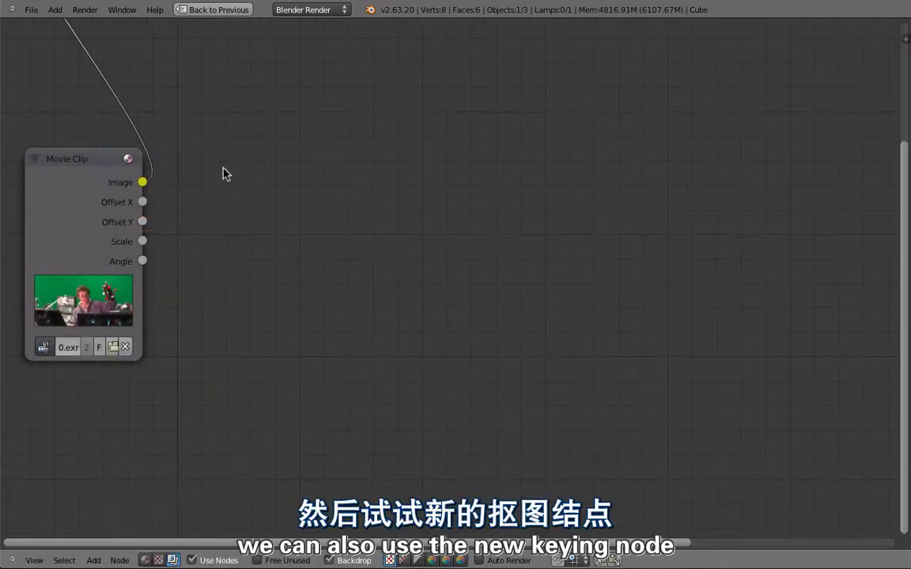
Step: Add a widened Keying node and feed the Movie Clip's Image into it
key(shift+a)
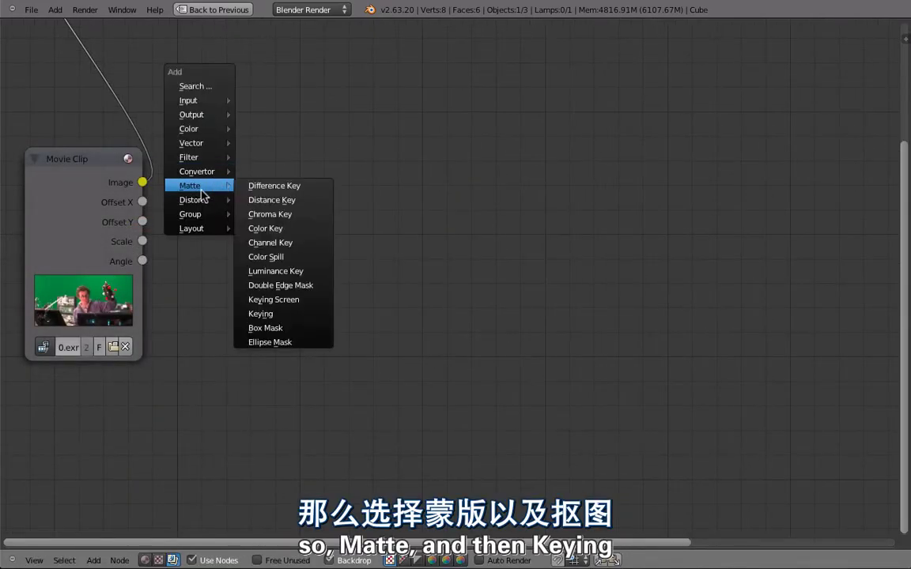
click(261, 314)
click(326, 130)
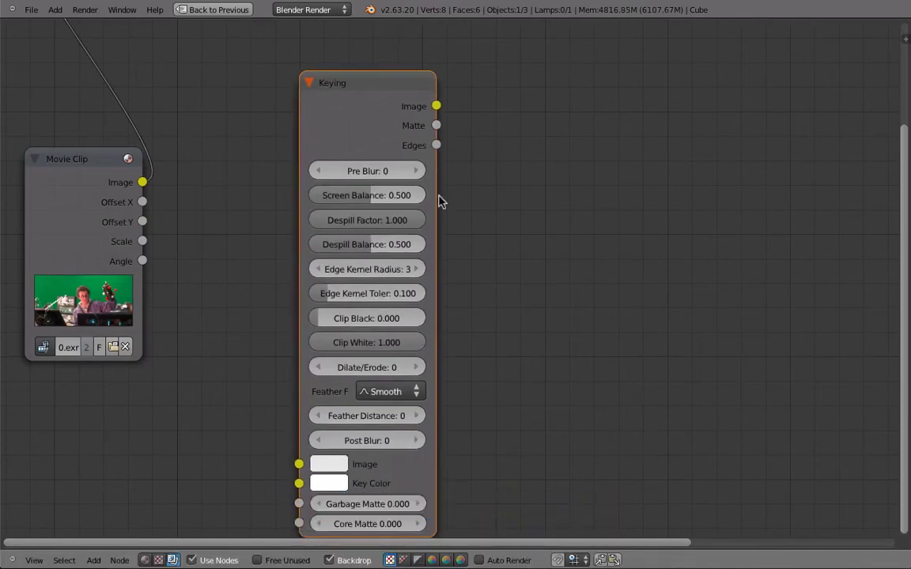
drag(435, 204, 517, 179)
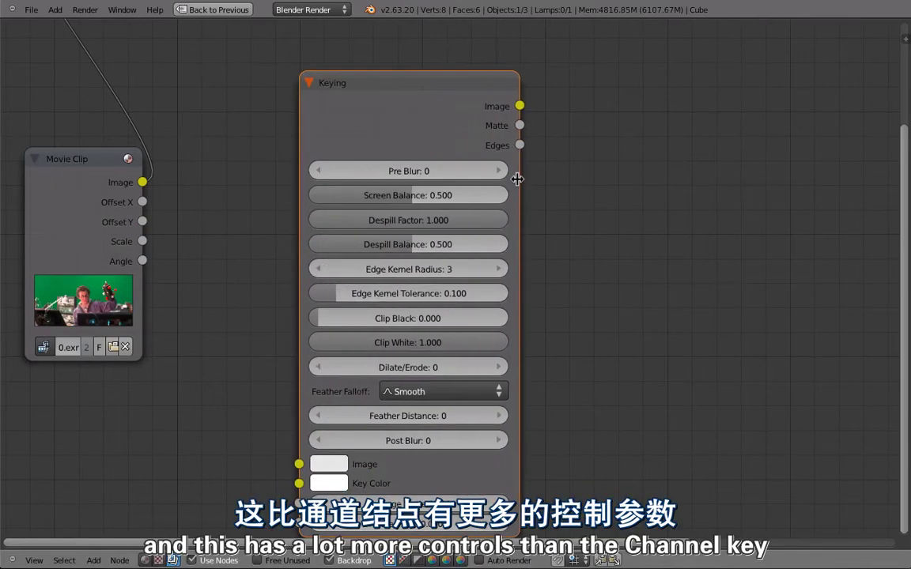
scroll(205, 166, down, 4)
scroll(225, 134, down, 1)
scroll(210, 142, up, 2)
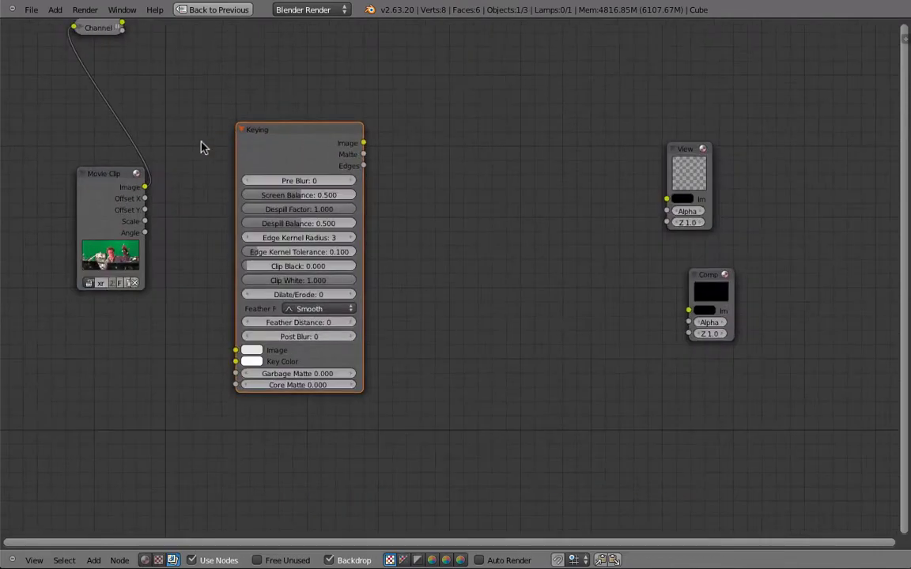
click(146, 187)
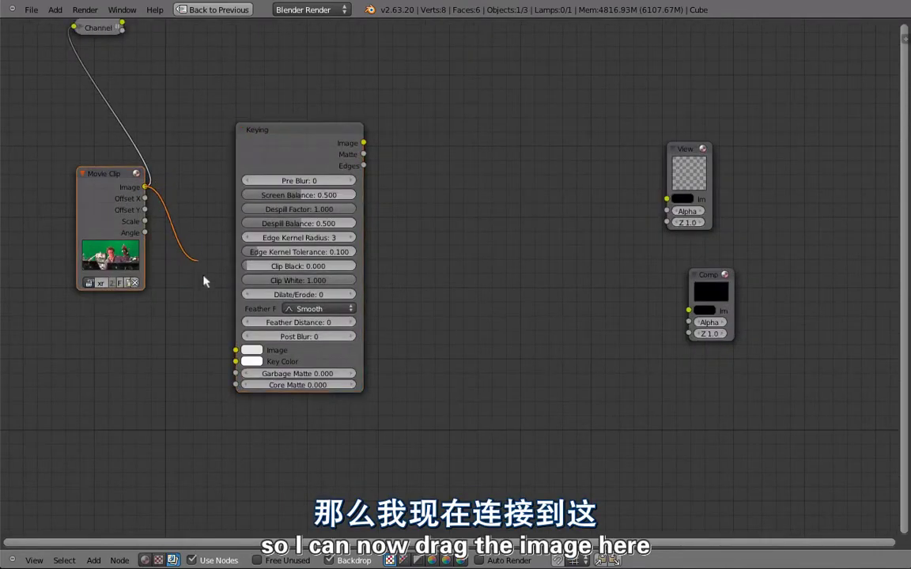
drag(203, 281, 235, 350)
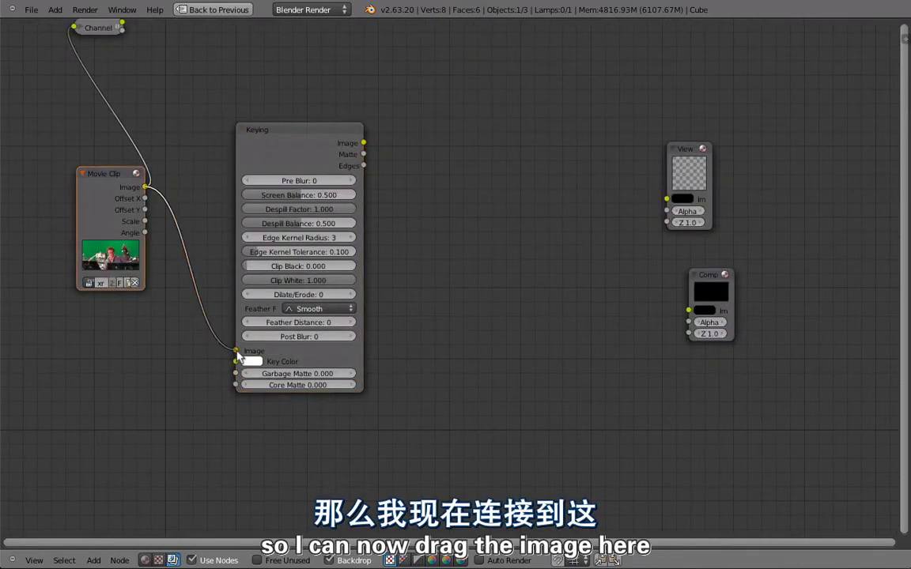
Step: Sample the green screen as the Keying node's Key Color and view its Matte
ctrl+shift+click(111, 195)
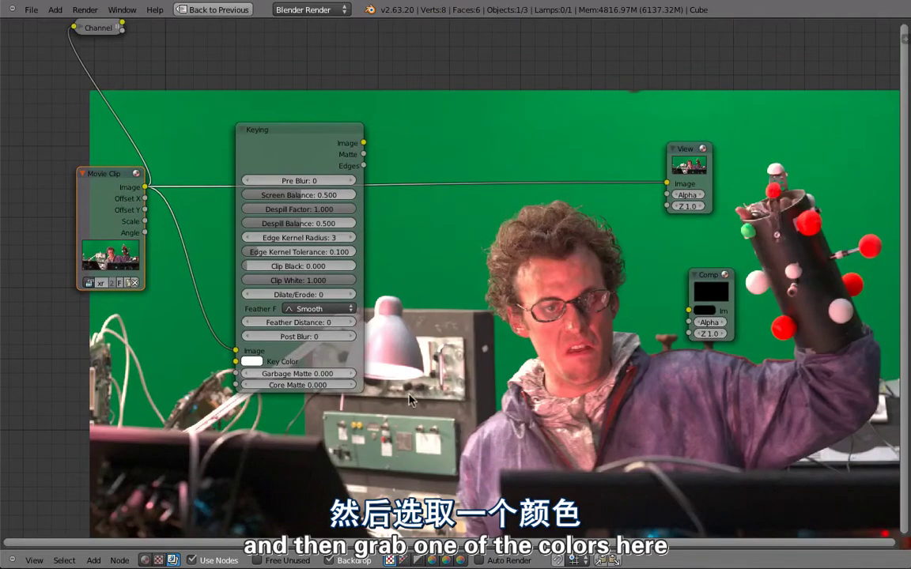
click(251, 363)
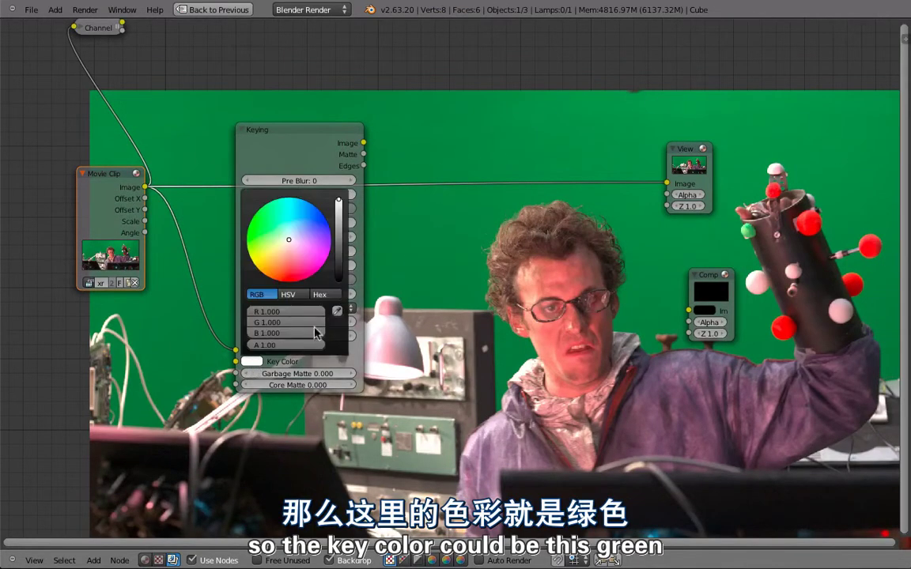
click(338, 310)
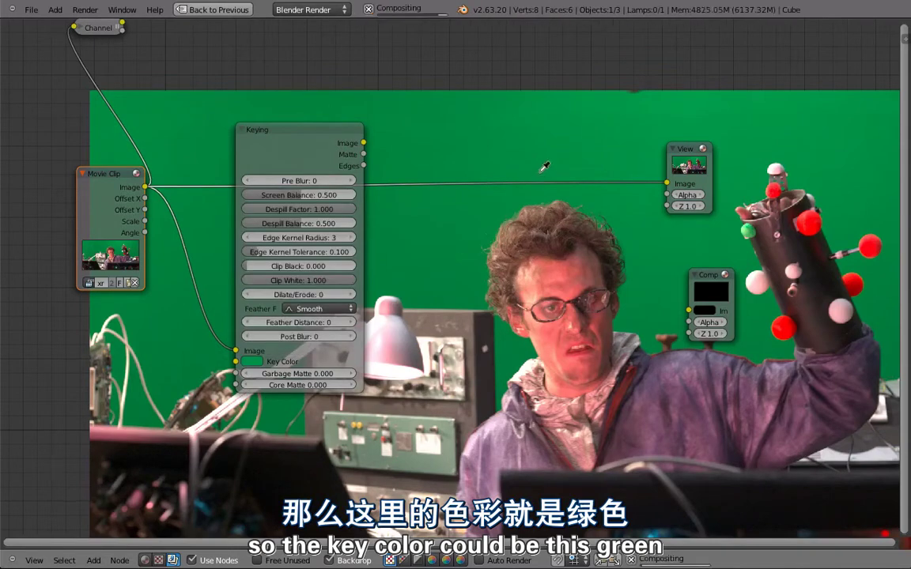
click(506, 248)
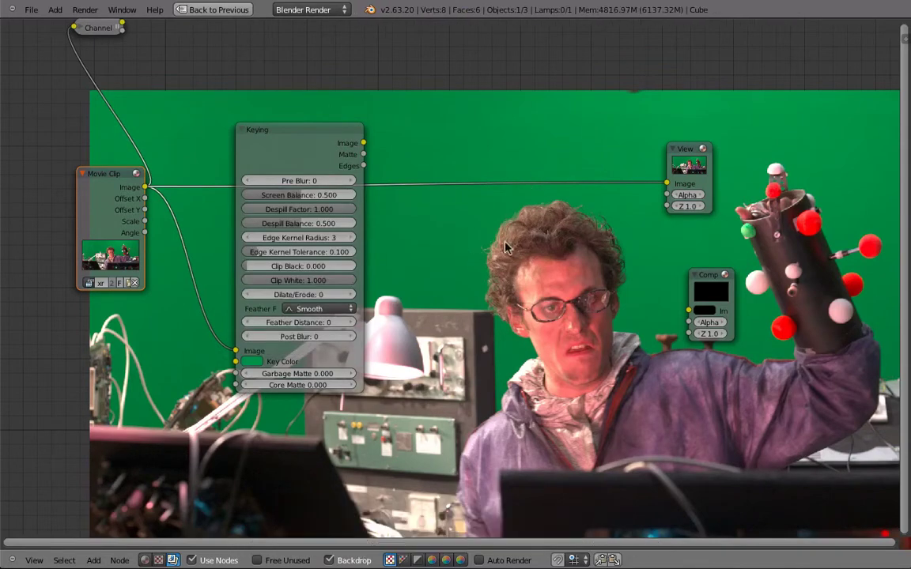
ctrl+shift+click(321, 150)
ctrl+shift+click(321, 150)
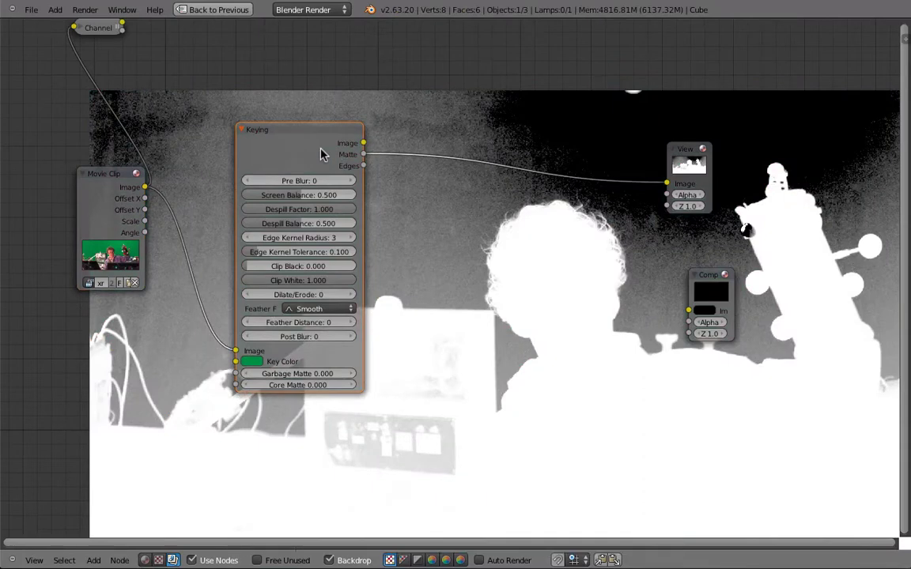
Step: Enlarge the backdrop and drag the Keying node's Clip Black up to 0.357
middle_drag(319, 136, 337, 190)
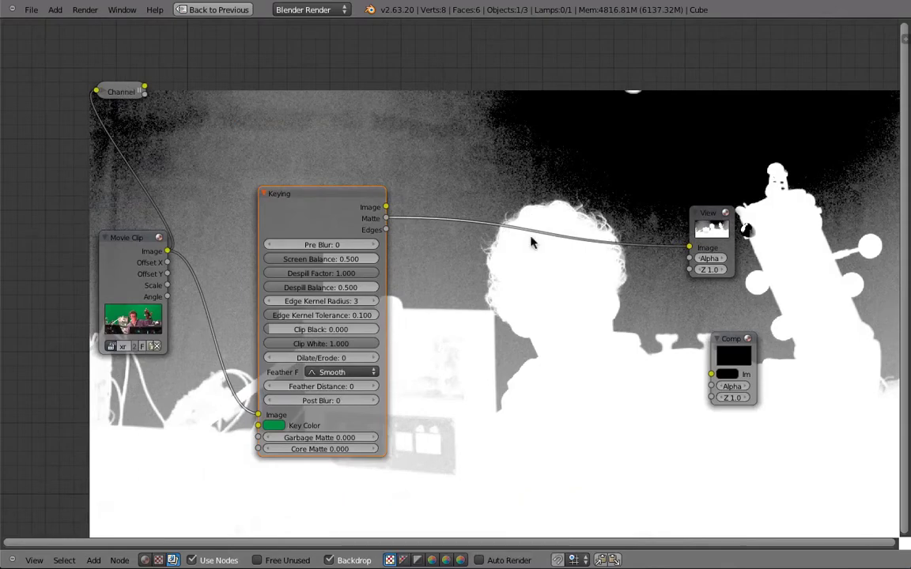
key(alt+v)
key(alt+v)
key(alt+v)
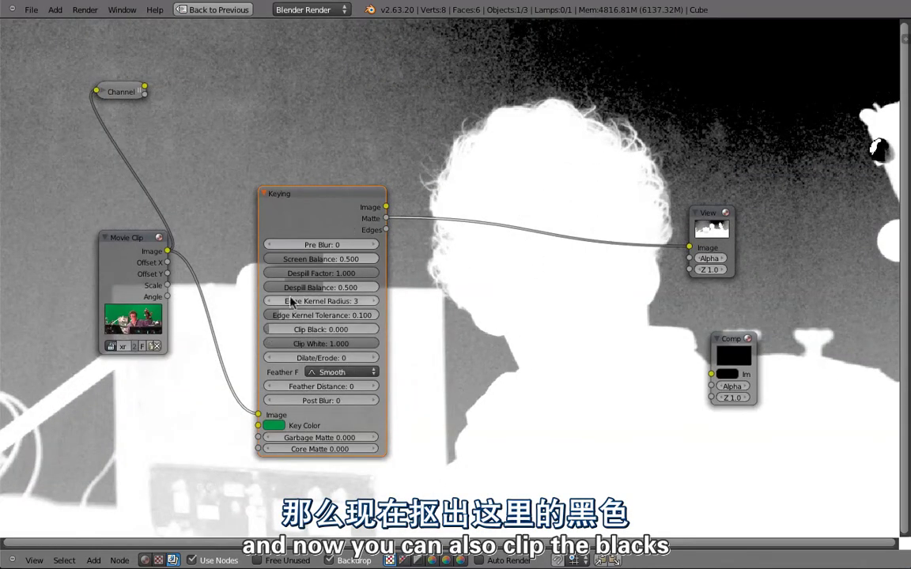
drag(273, 330, 313, 316)
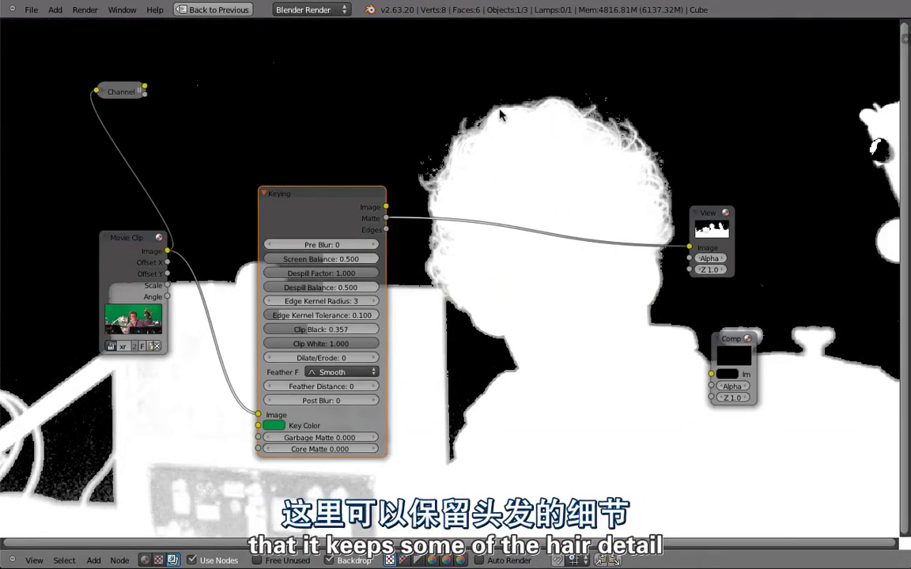
key(alt+v)
key(alt+v)
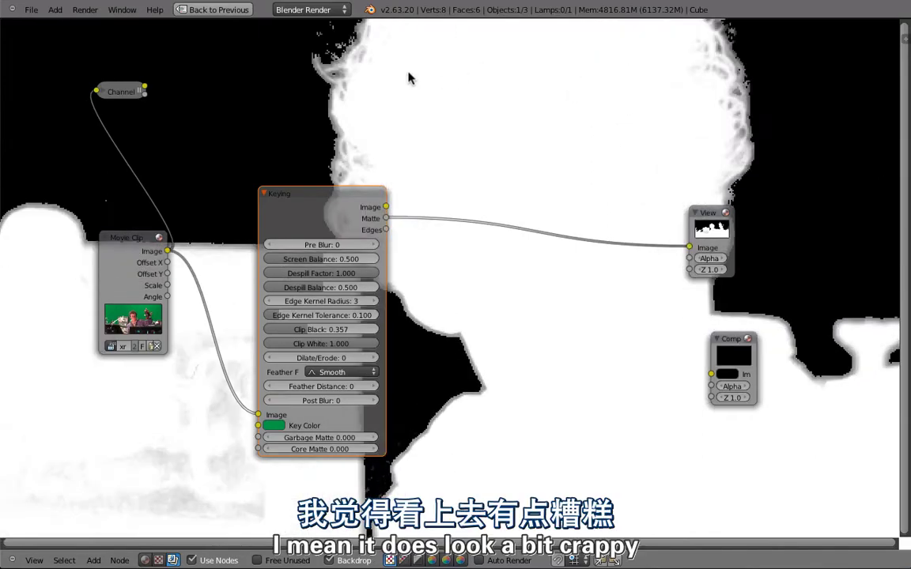
Step: Compare the Channel key's matte against the Keying matte in the backdrop
ctrl+shift+click(118, 93)
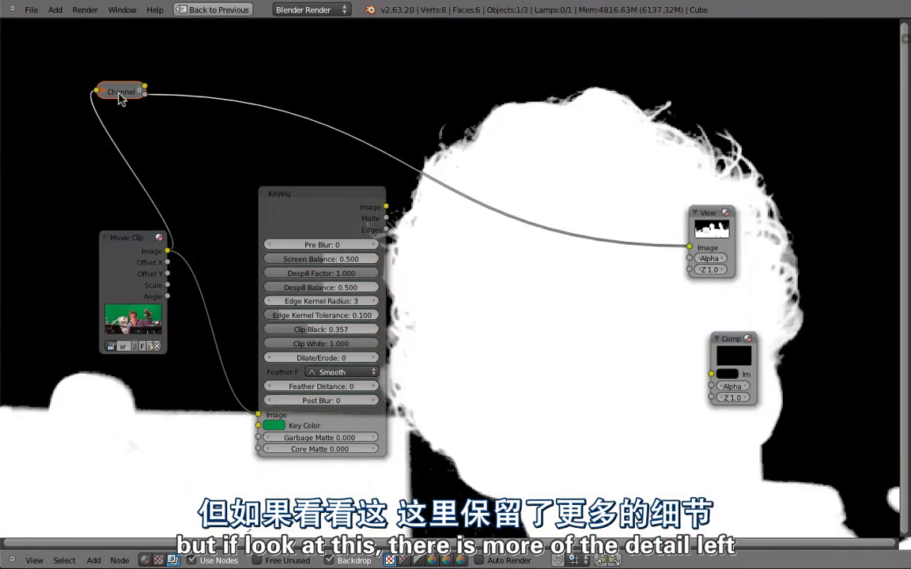
alt+middle_drag(508, 426, 502, 355)
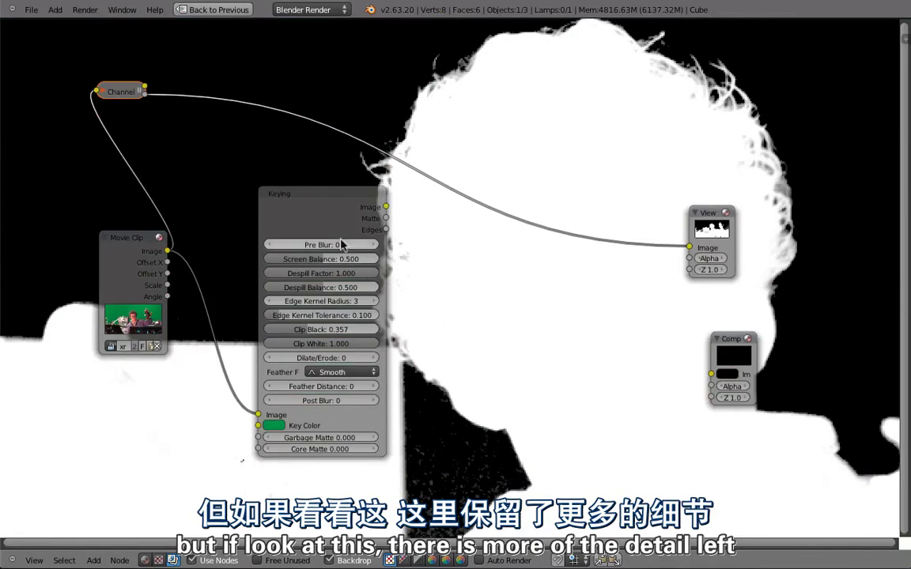
ctrl+shift+click(342, 207)
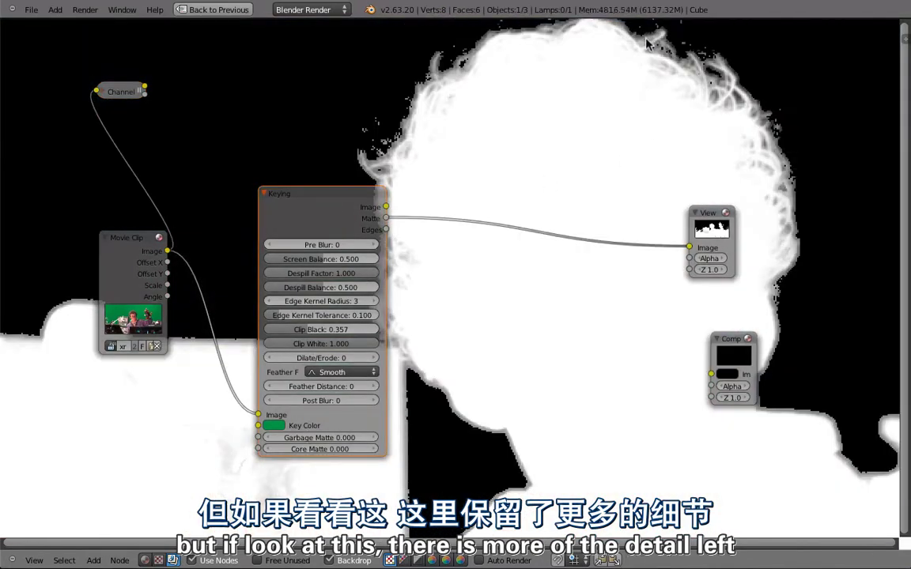
ctrl+shift+click(118, 94)
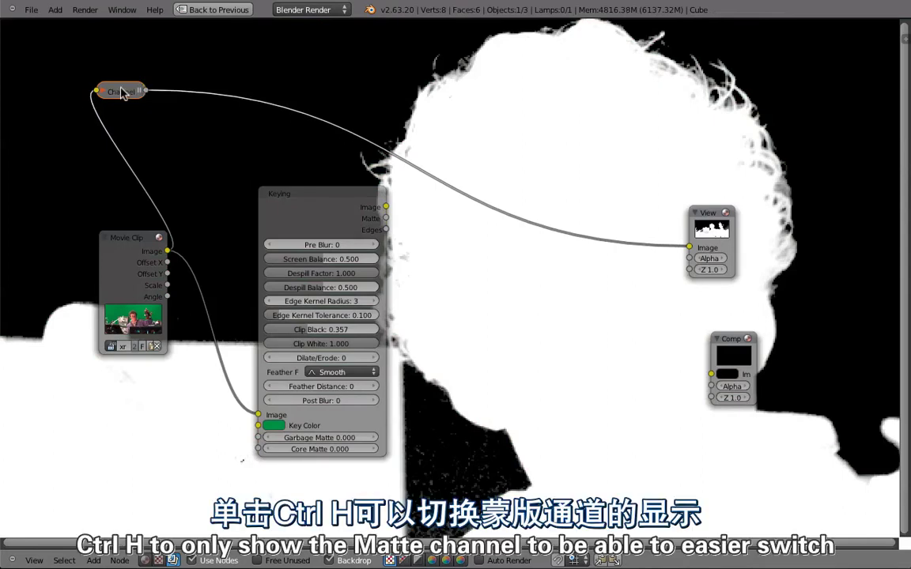
Step: Hide the Keying node's unused sockets and preview the Keying matte again
click(332, 219)
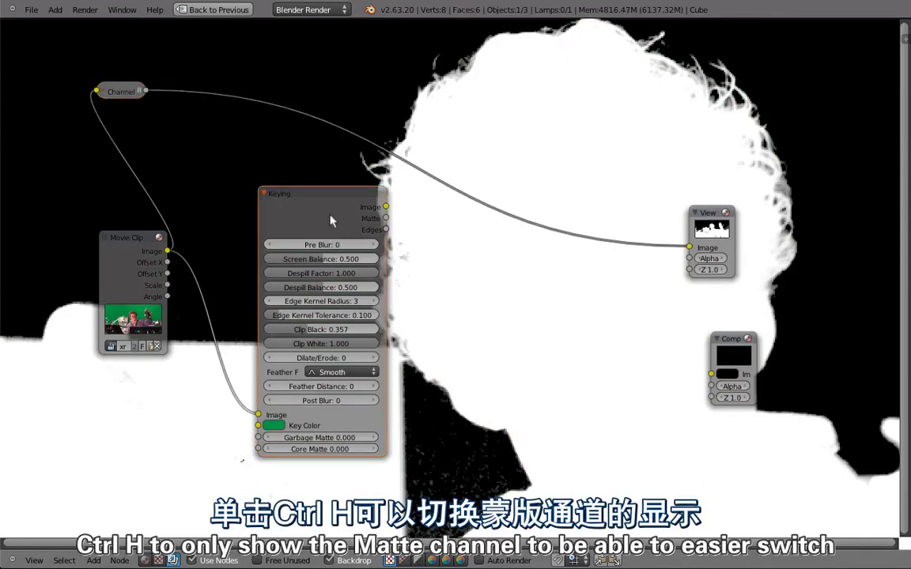
key(ctrl+h)
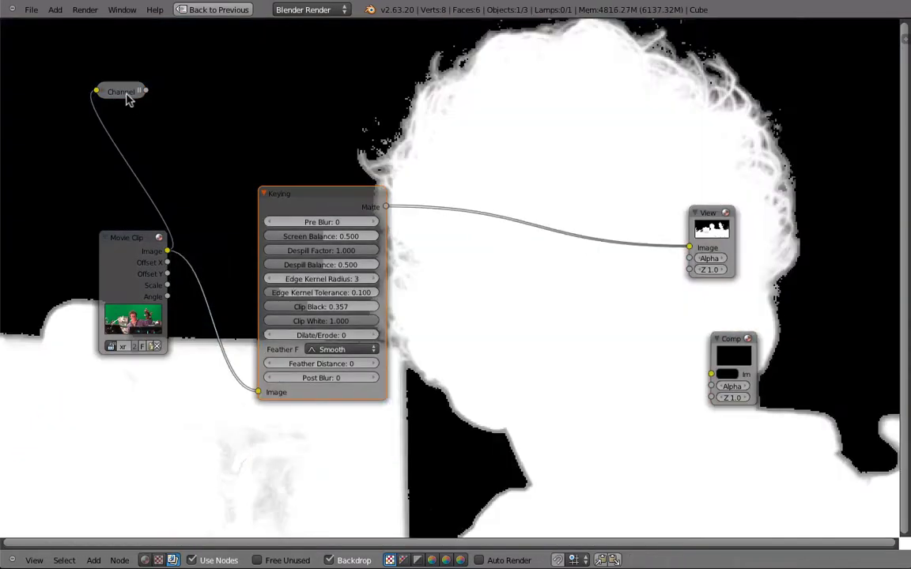
click(126, 94)
ctrl+shift+click(305, 208)
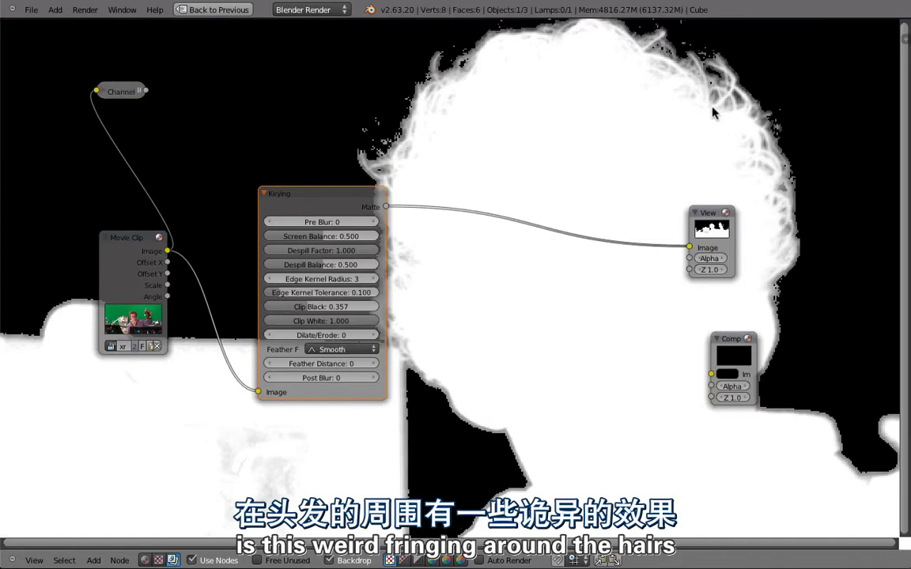
scroll(308, 305, up, 2)
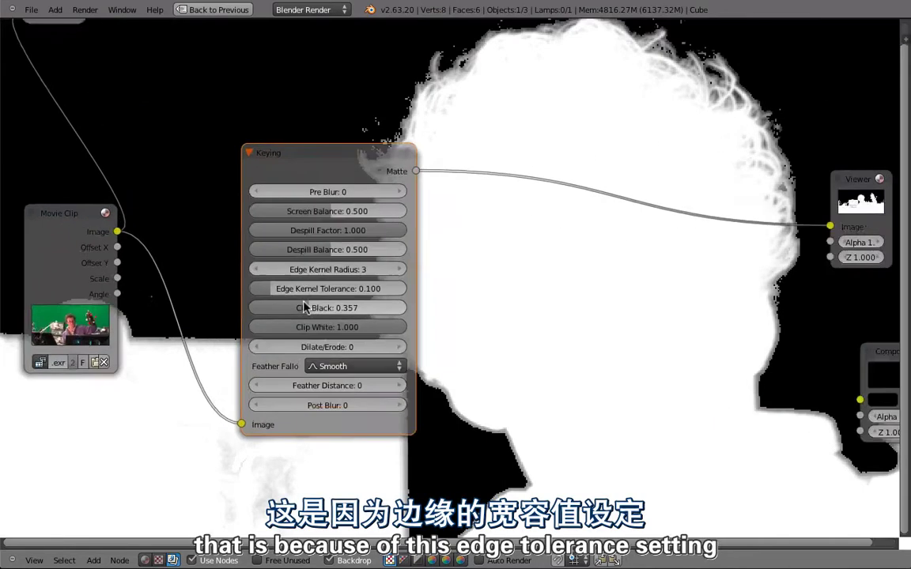
scroll(309, 305, up, 3)
Step: Zoom into the Keying node settings and raise Edge Kernel Radius to 7
middle_drag(467, 293, 286, 264)
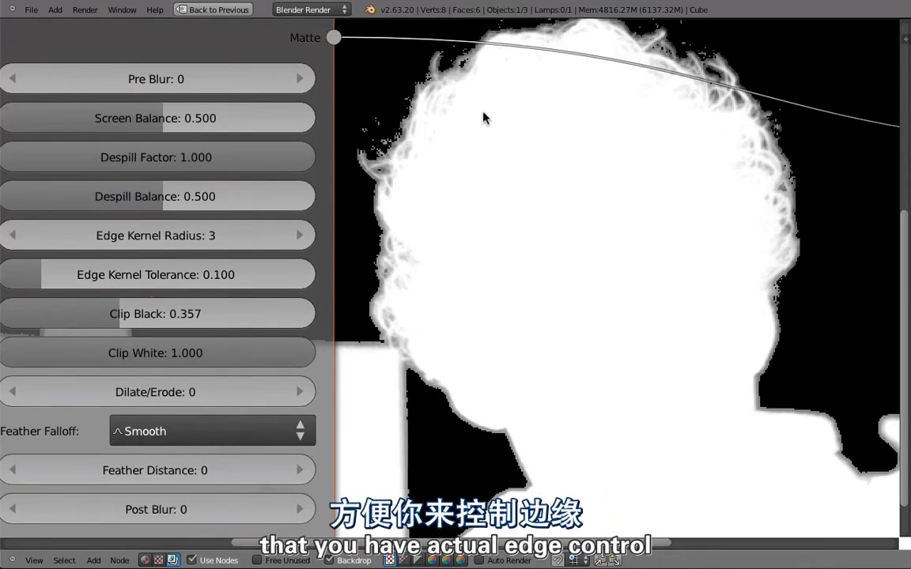
click(297, 242)
click(297, 242)
click(297, 243)
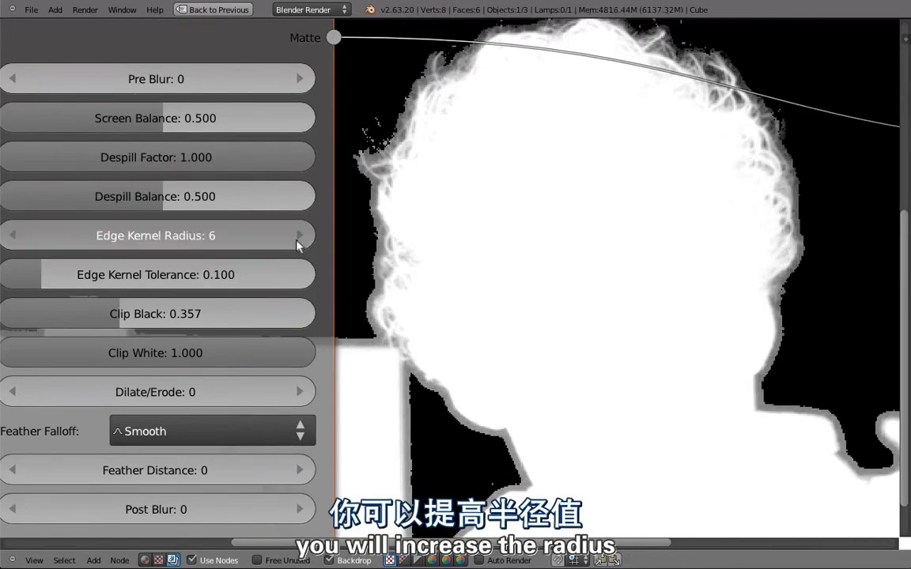
click(297, 243)
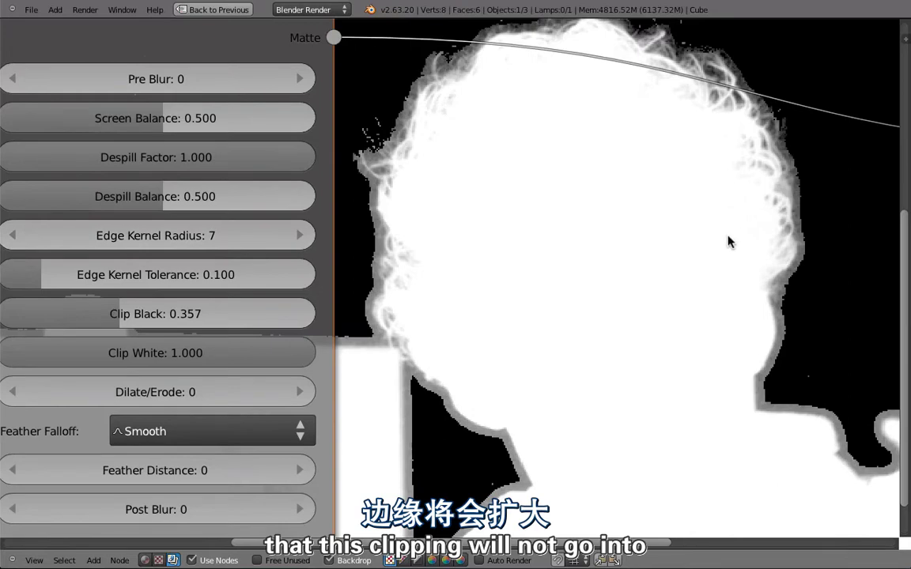
Step: Raise Clip Black to 0.593, drop Edge Kernel Radius to 4, and fine-tune Edge Kernel Tolerance
drag(61, 315, 11, 314)
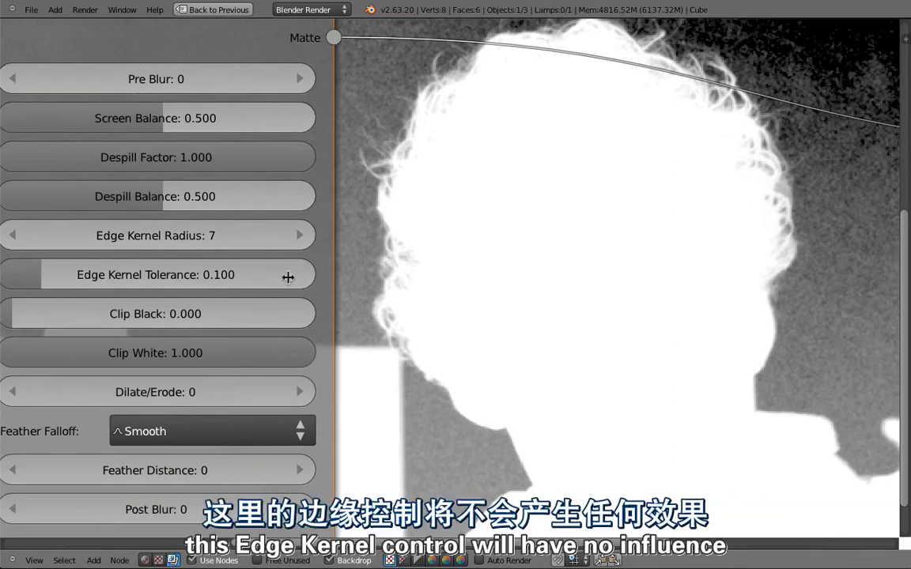
mouse_move(42, 278)
mouse_down()
mouse_move(77, 274)
mouse_move(40, 275)
mouse_up()
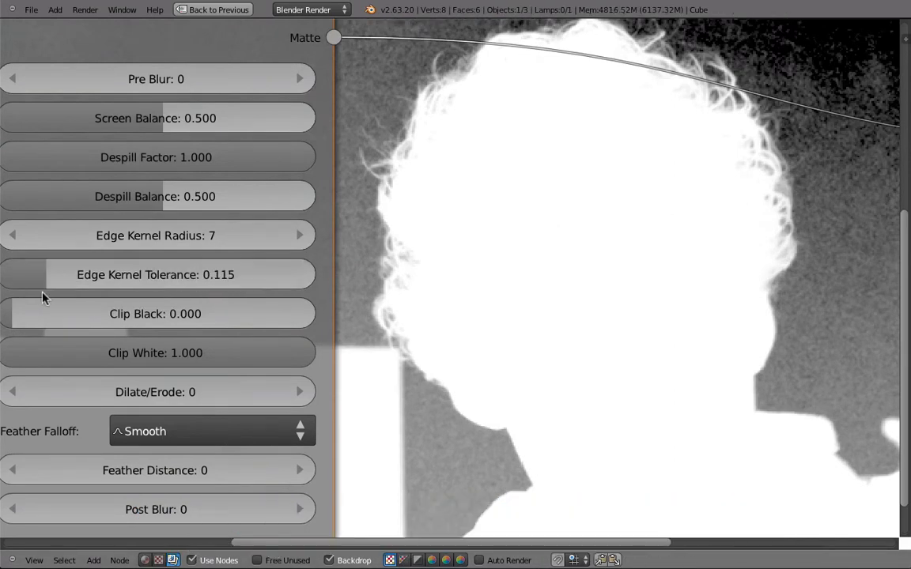
drag(12, 318, 197, 306)
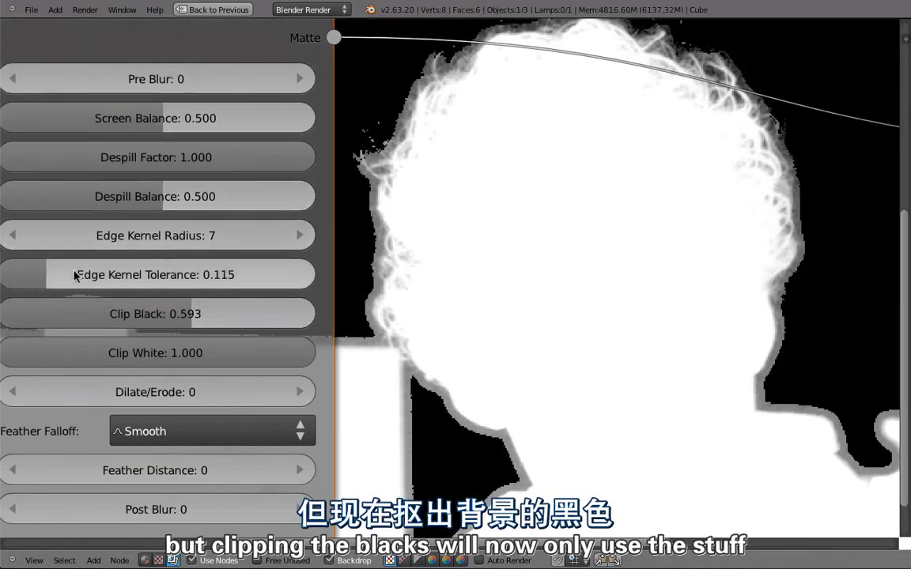
drag(44, 274, 38, 274)
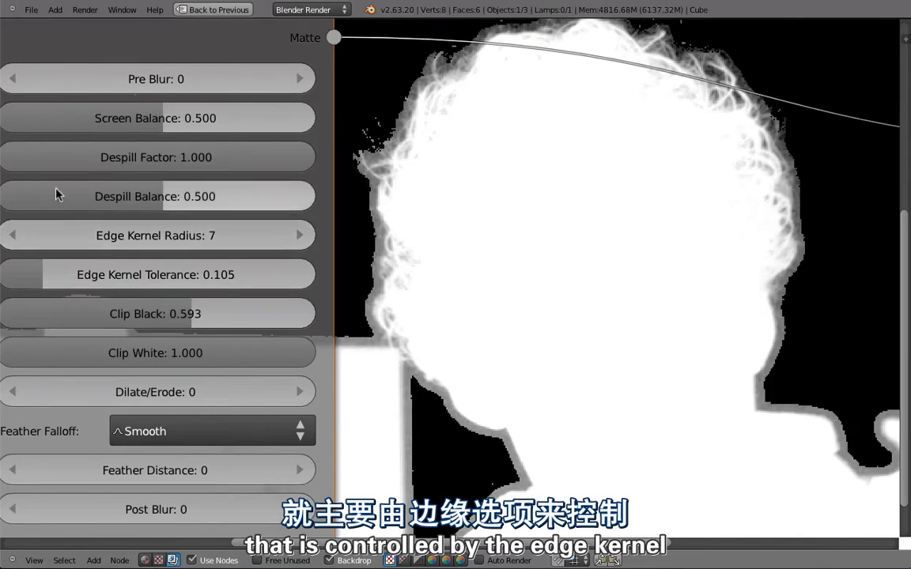
click(12, 234)
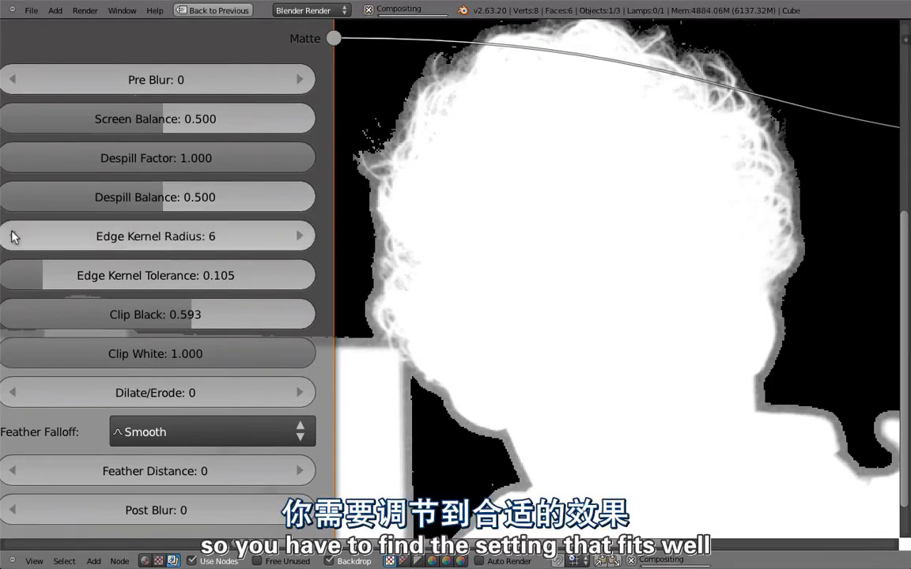
click(12, 235)
click(16, 234)
drag(45, 276, 46, 278)
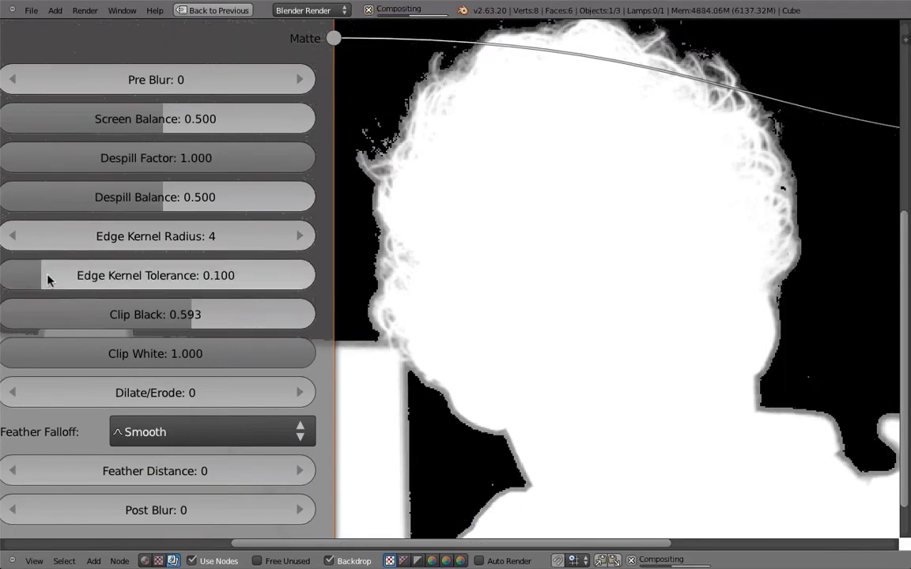
scroll(431, 353, down, 2)
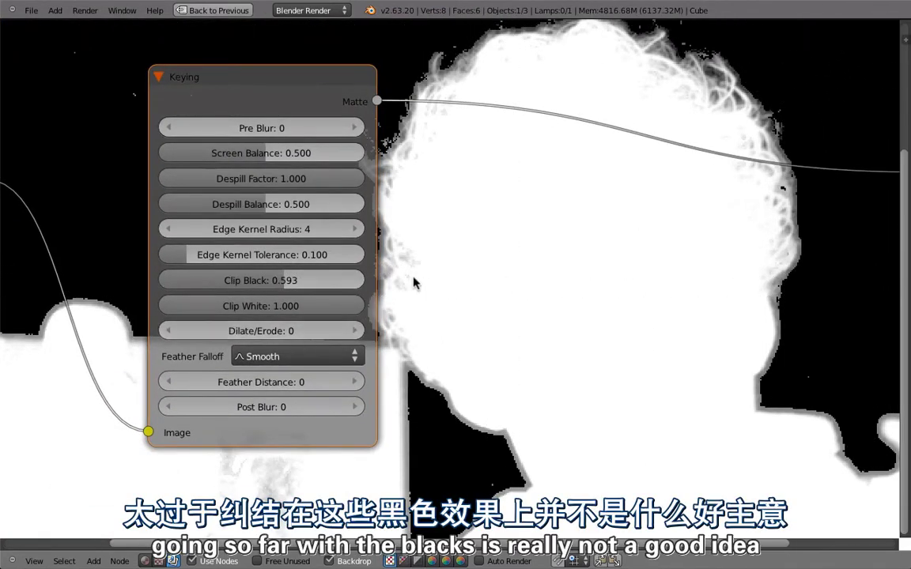
Step: Lower the Keying node's Clip Black through 0.256 and 0.151, settling at 0.176
drag(275, 283, 205, 283)
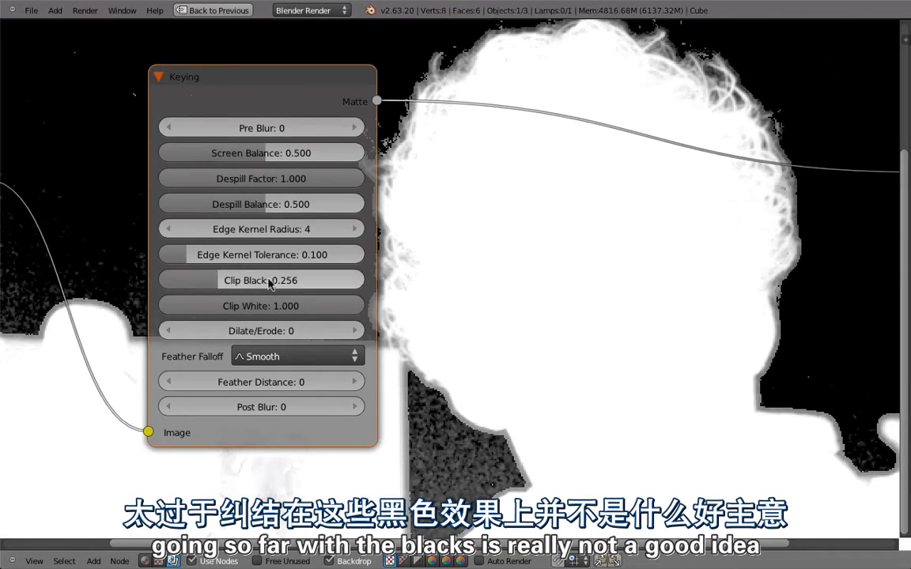
key(alt+v)
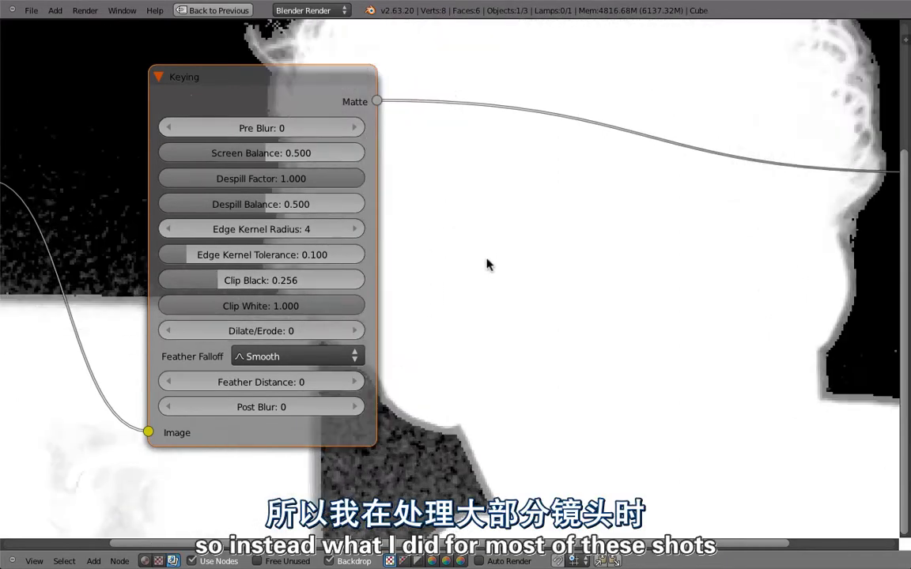
key(alt+v)
key(alt+v)
mouse_move(579, 327)
alt+middle_down()
mouse_move(534, 220)
mouse_move(530, 270)
alt+middle_up()
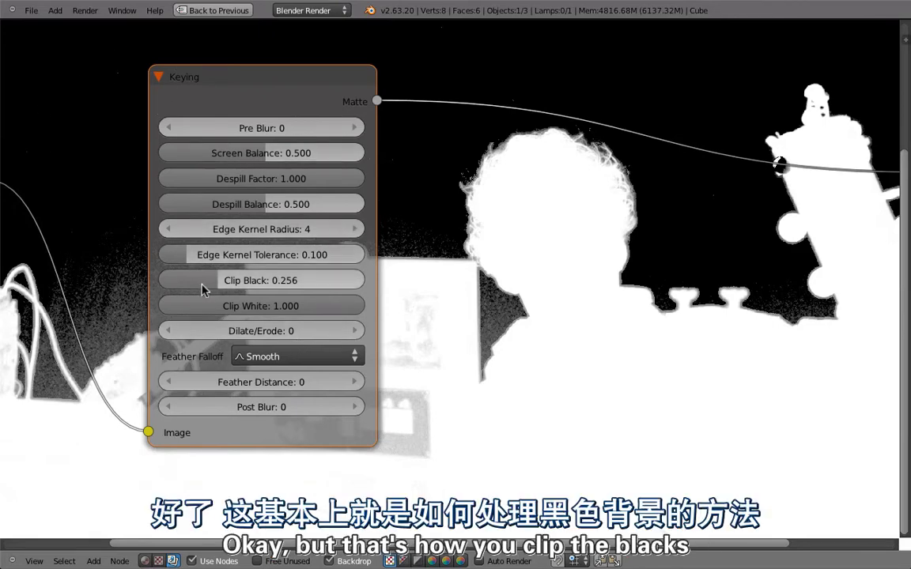
mouse_move(202, 290)
mouse_down()
mouse_move(182, 279)
mouse_move(212, 283)
mouse_up()
middle_drag(407, 374, 358, 301)
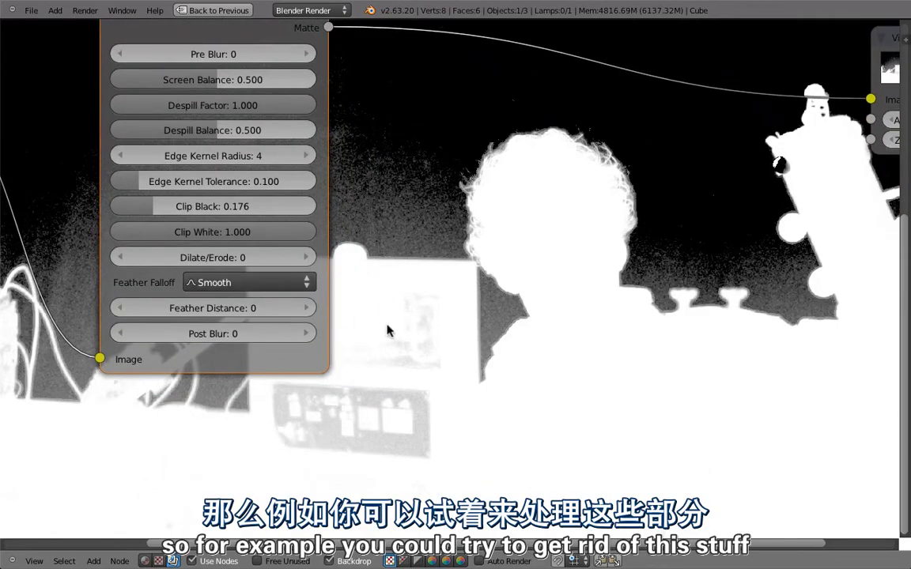
Step: Preview the original green-screen footage, then show the Keying matte in the backdrop again
middle_drag(353, 206, 493, 221)
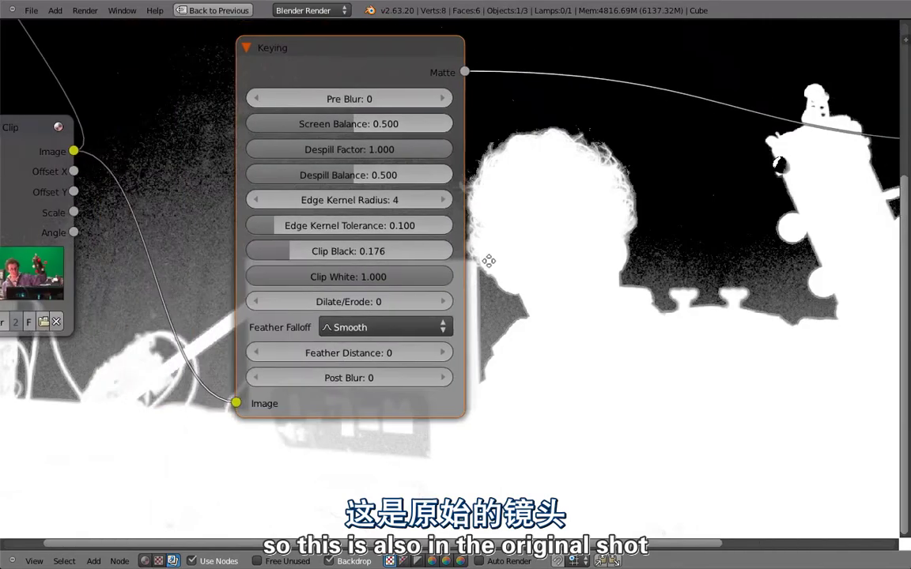
scroll(493, 221, down, 2)
ctrl+shift+click(158, 182)
mouse_move(387, 230)
middle_down()
mouse_move(357, 272)
mouse_move(392, 306)
middle_up()
ctrl+shift+click(352, 216)
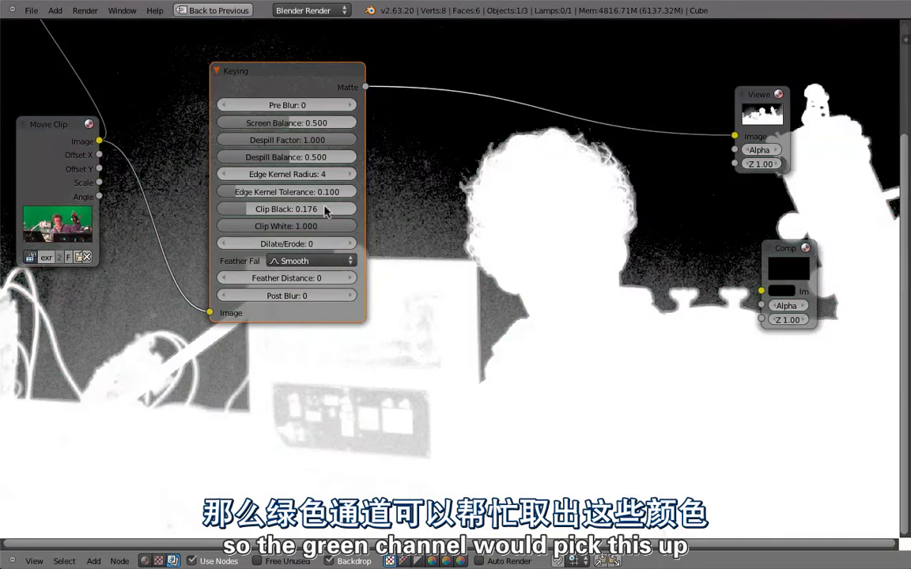
Step: Lower Clip White to 0.693 and play the clip to check the matte
drag(340, 226, 314, 226)
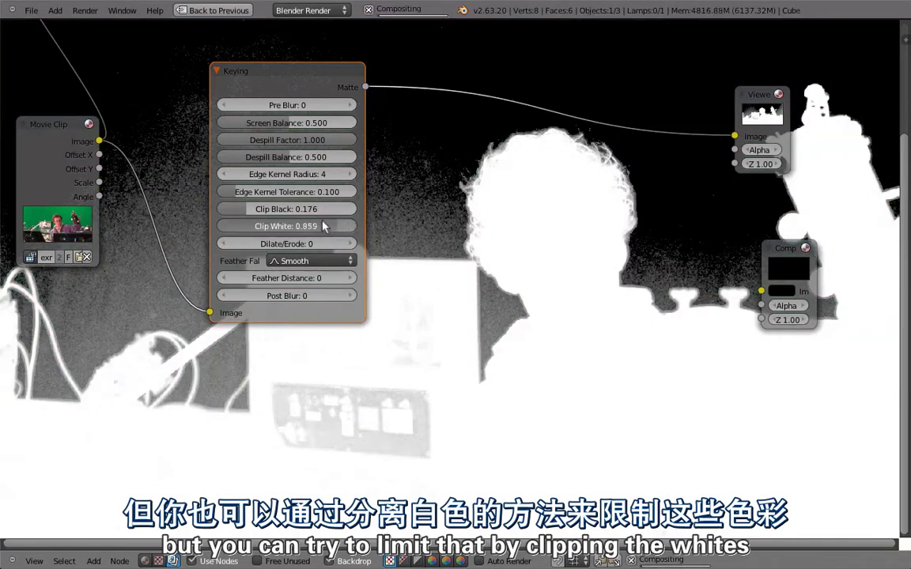
drag(308, 223, 277, 224)
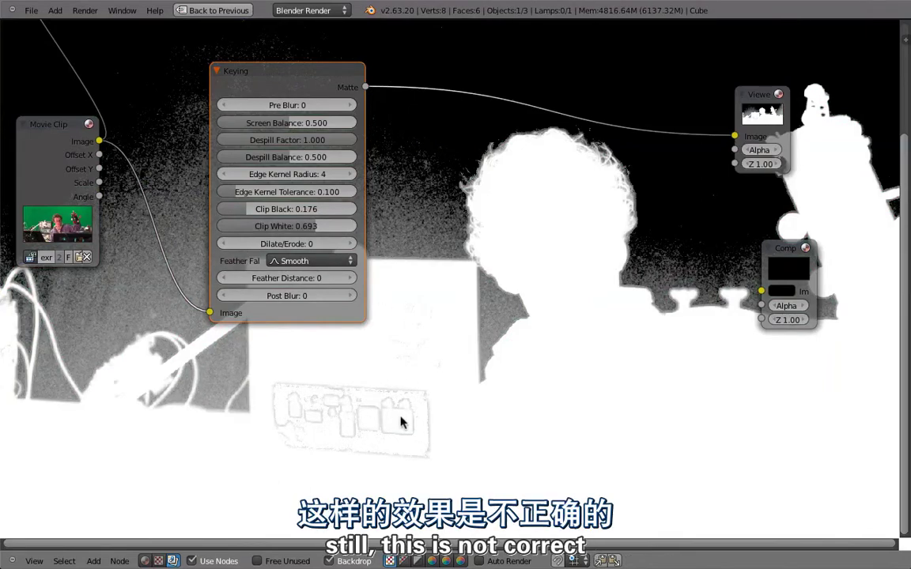
key(alt+v)
key(alt+v)
key(alt+v)
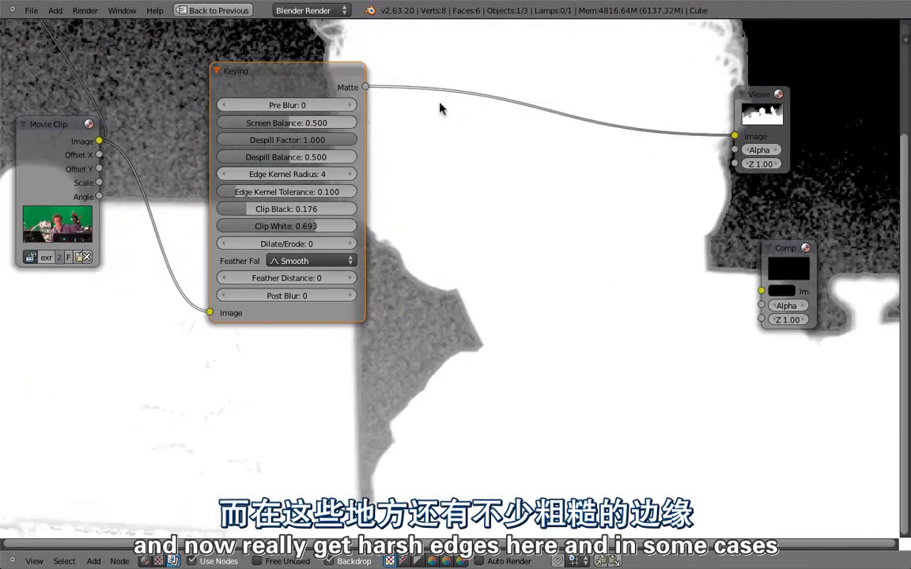
key(alt+v)
key(alt+v)
key(alt+v)
key(alt+v)
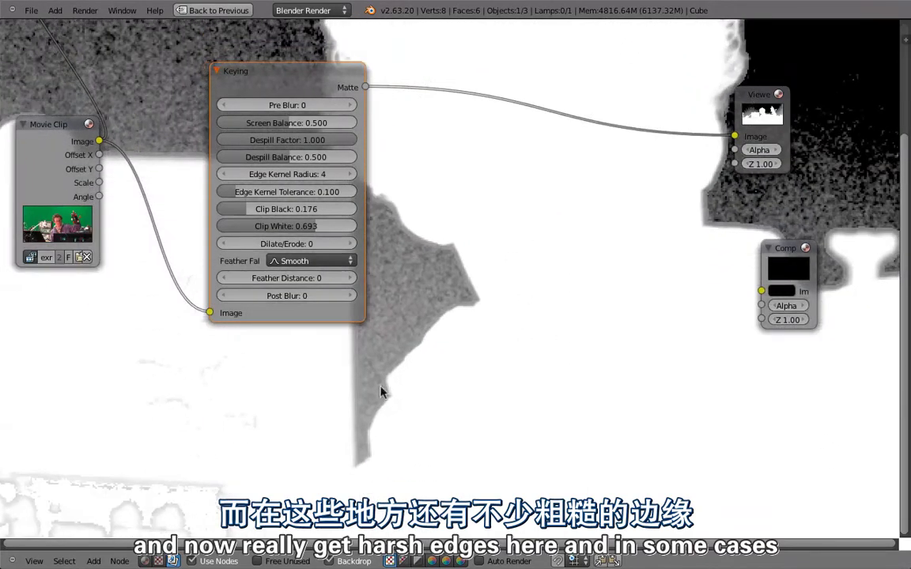
alt+middle_drag(381, 393, 617, 366)
key(alt+a)
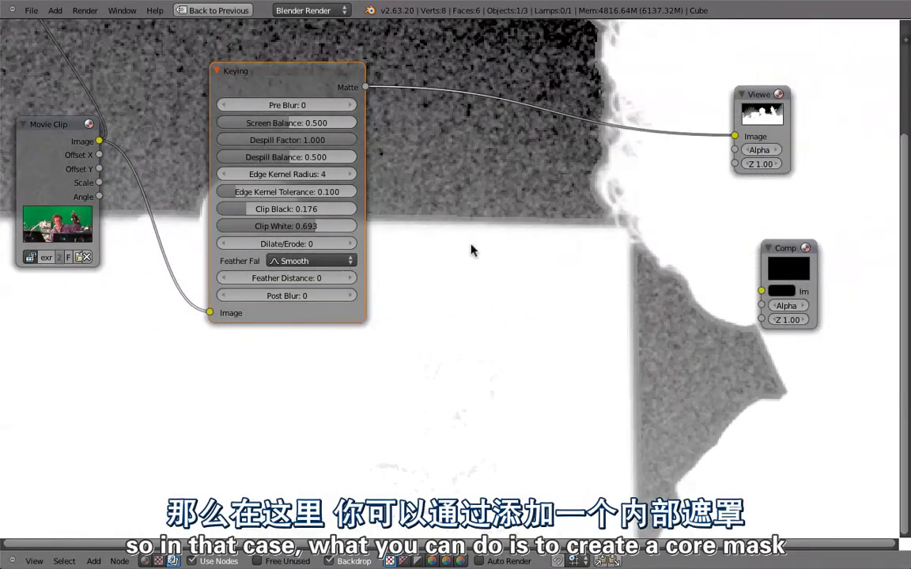
key(v)
key(v)
key(v)
key(v)
mouse_move(465, 304)
alt+middle_down()
mouse_move(400, 269)
mouse_move(299, 245)
alt+middle_up()
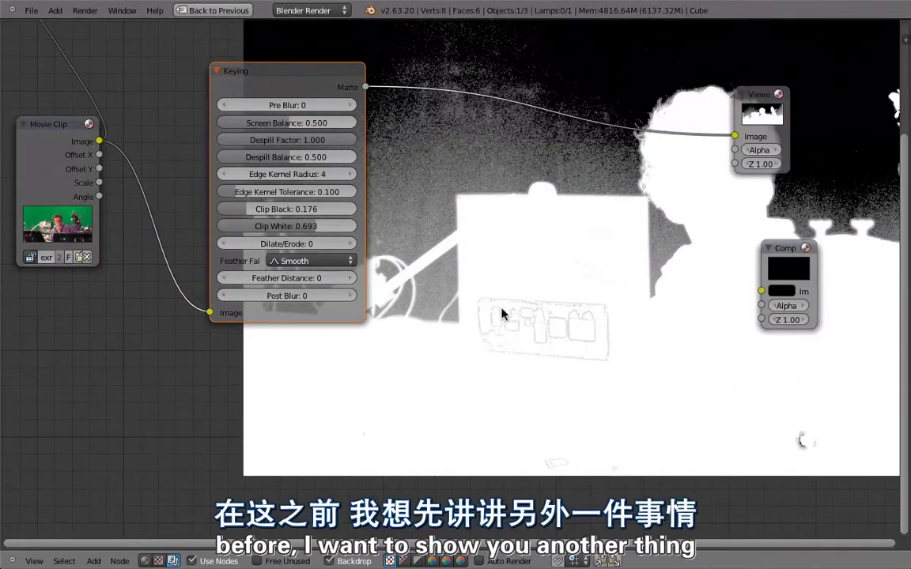
Step: Reveal the Keying node's hidden Key Color, Garbage Matte and Core Matte sockets
mouse_move(452, 278)
middle_down()
mouse_move(469, 275)
mouse_move(500, 228)
mouse_move(349, 125)
middle_up()
key(v)
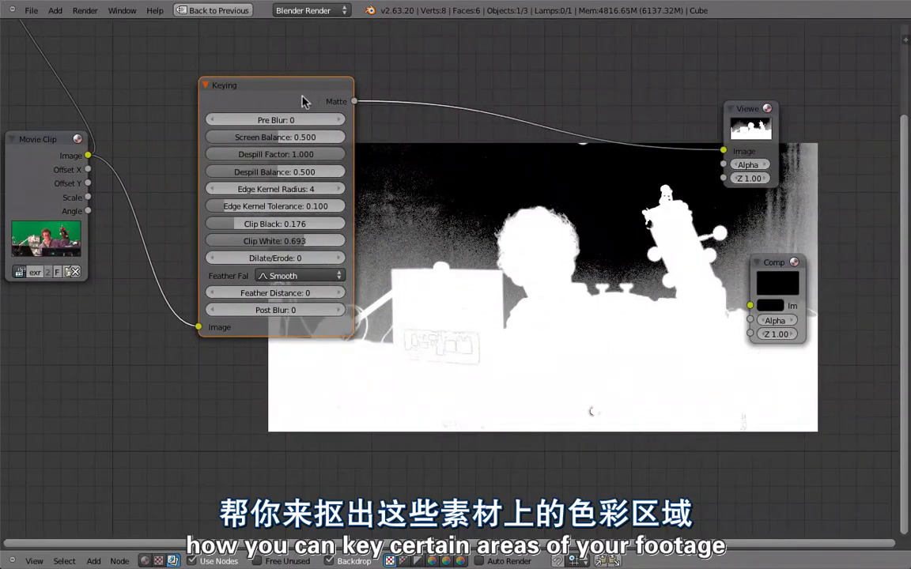
key(ctrl+h)
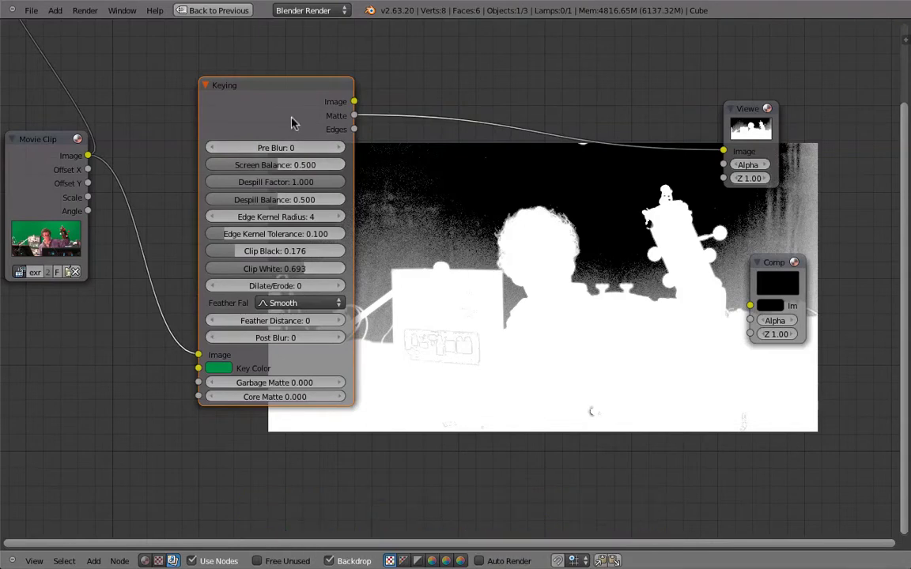
key(Home)
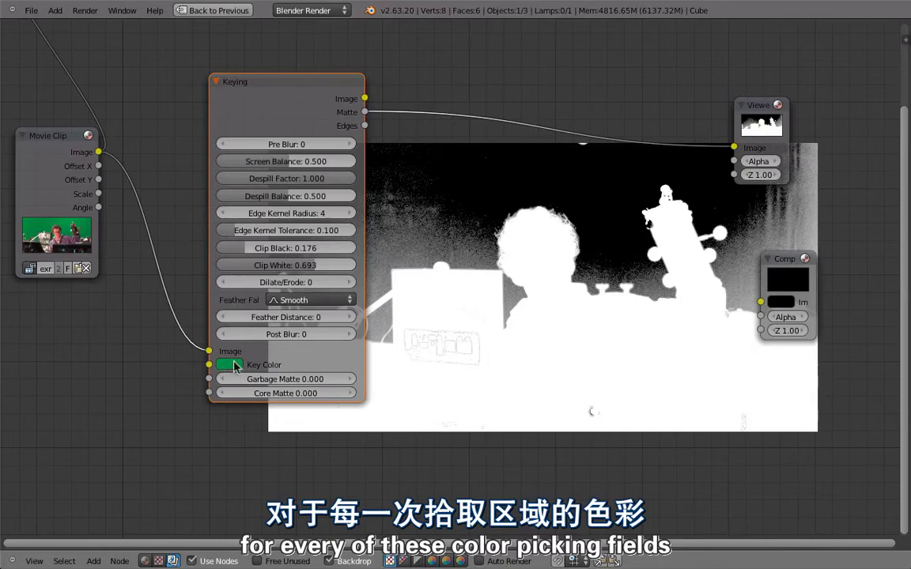
Step: Eyedrop the green screen as the Keying node's Key Color, then view the keyed Image output
ctrl+shift+click(91, 144)
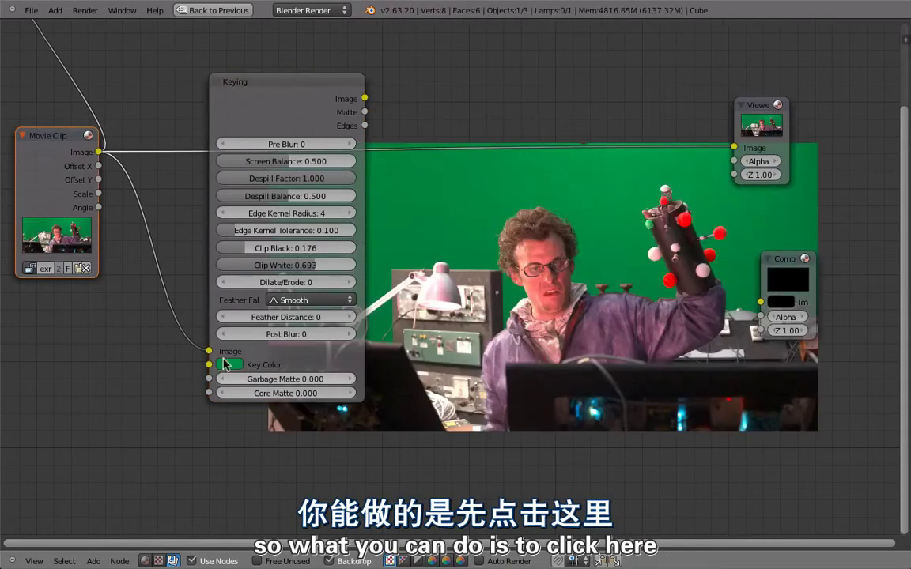
click(226, 364)
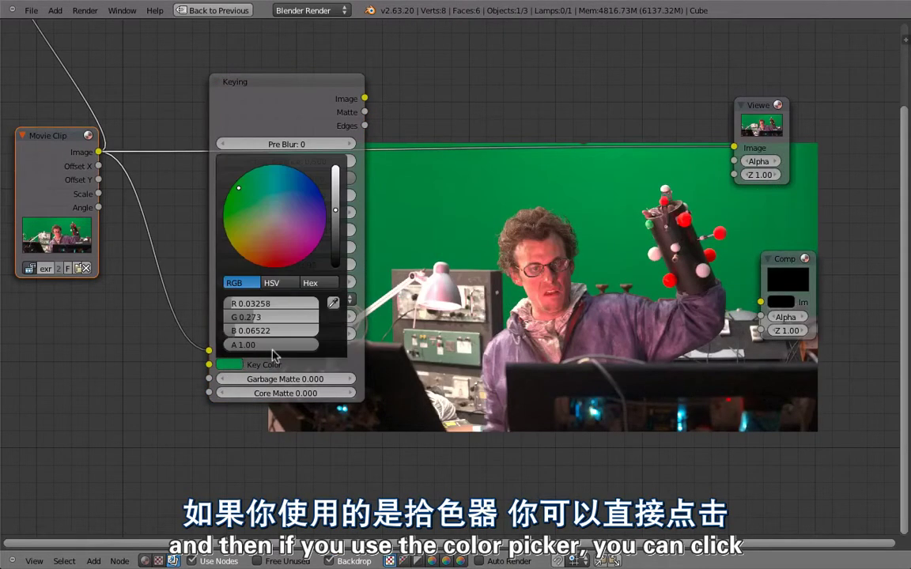
click(332, 302)
drag(519, 179, 519, 169)
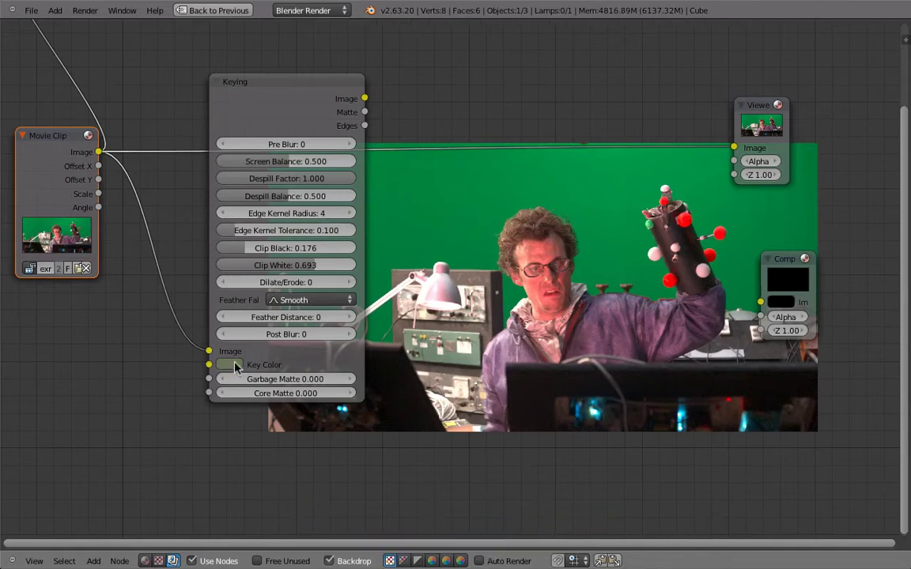
click(235, 366)
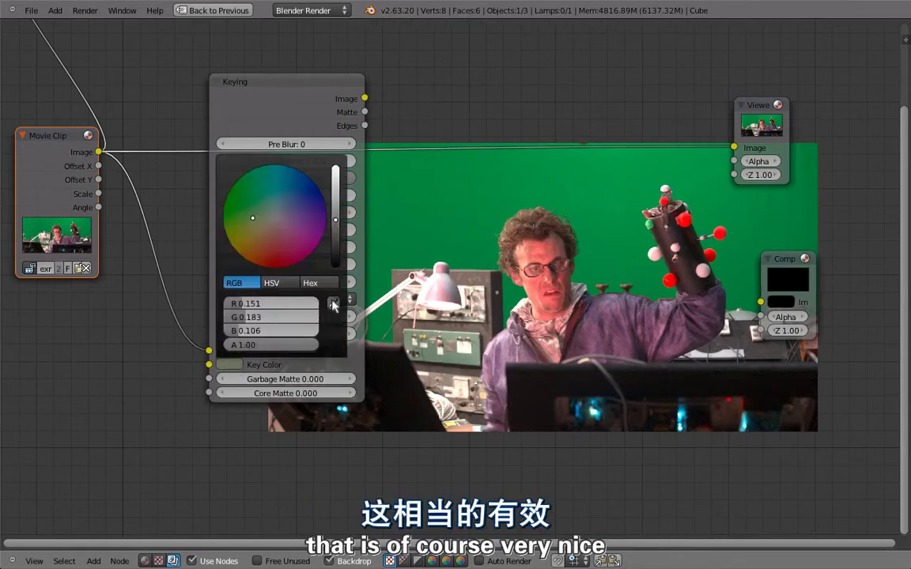
click(333, 297)
click(598, 188)
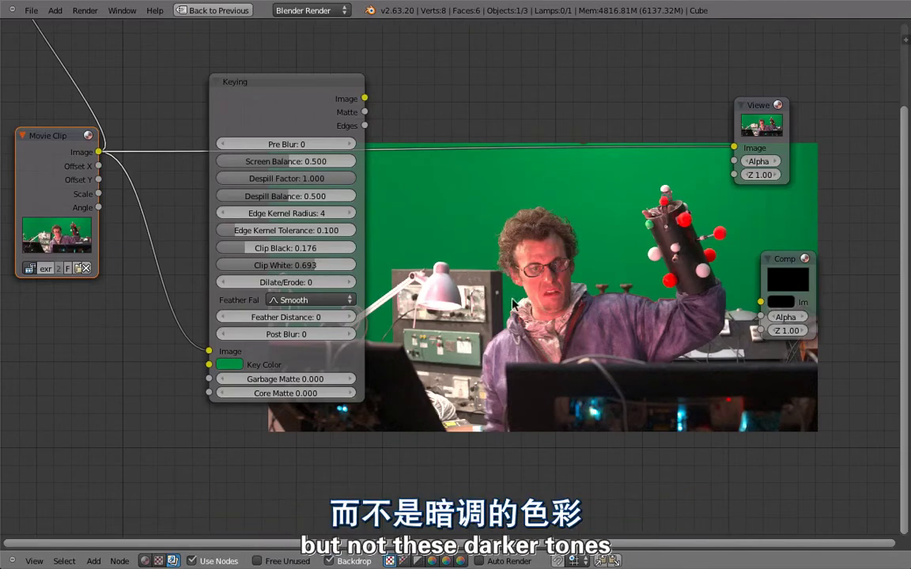
ctrl+shift+click(325, 105)
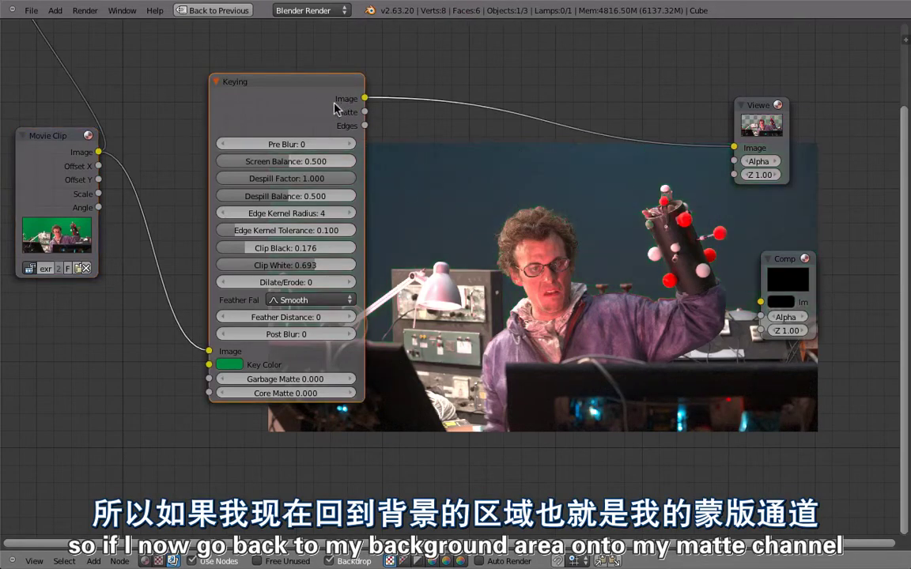
Step: Preview the Keying matte again and re-pick the Key Color for a cleaner black background
ctrl+shift+click(335, 108)
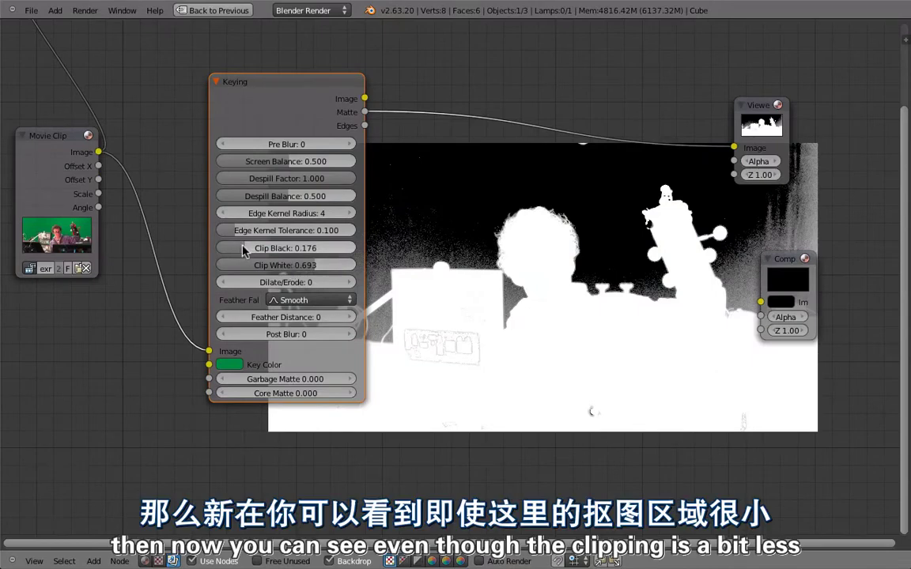
click(229, 364)
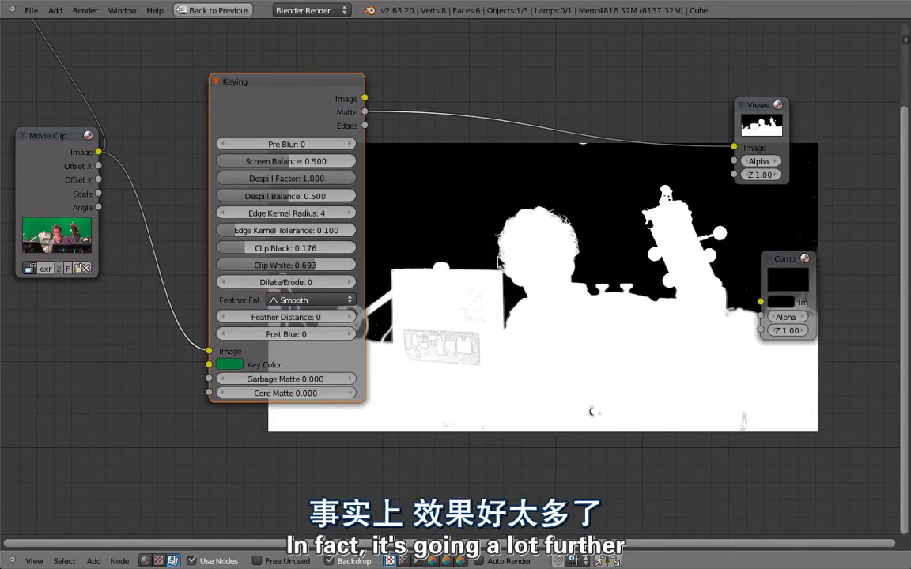
key(alt+v)
Step: Darken the Keying node's Key Color slightly with the colour picker's value slider
key(alt+v)
key(alt+v)
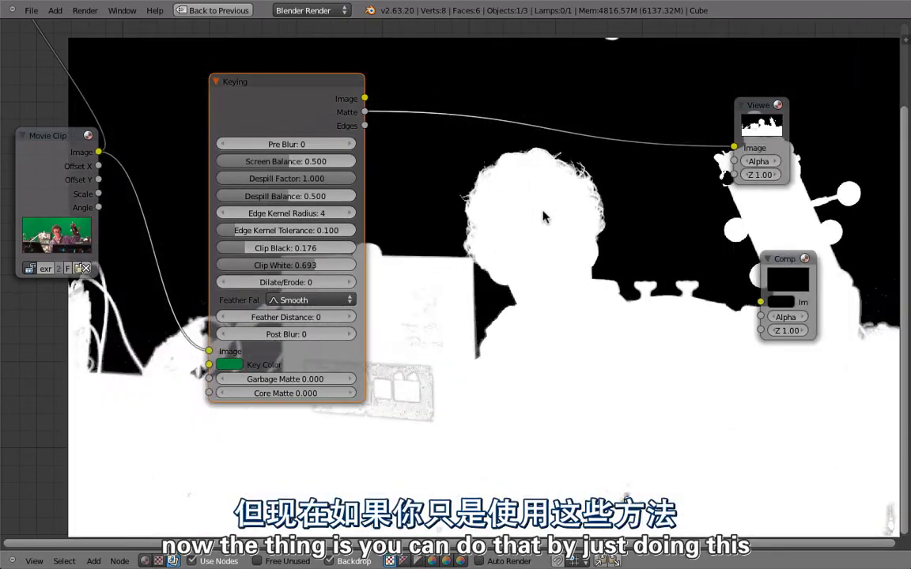
key(alt+v)
key(alt+v)
key(alt+v)
click(233, 363)
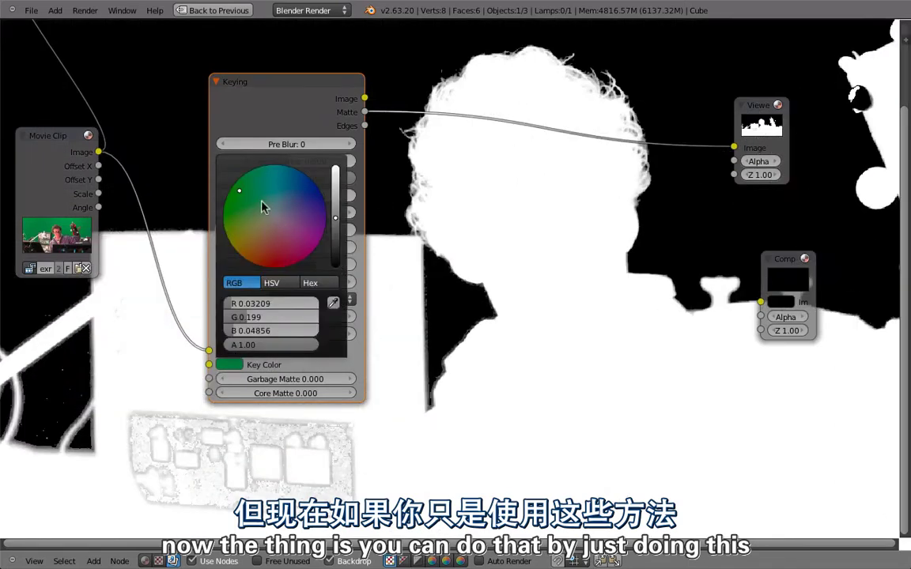
mouse_move(336, 218)
mouse_down()
mouse_move(334, 225)
mouse_move(335, 215)
mouse_up()
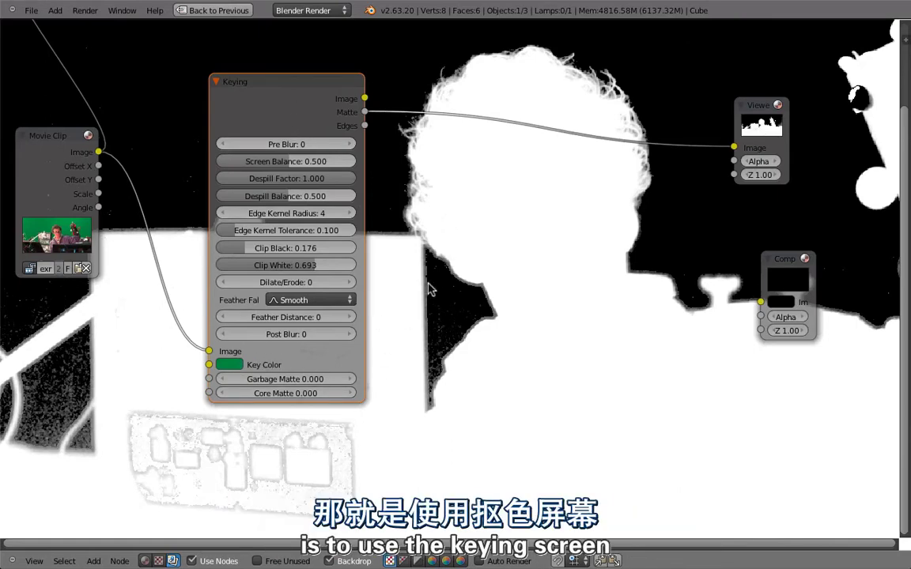
key(shift+a)
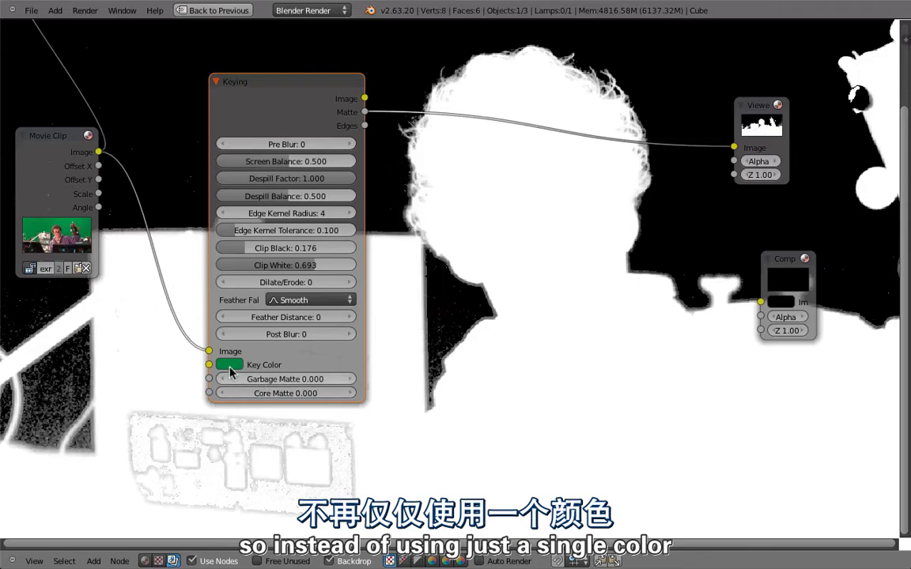
Step: Add an unconnected Keying Screen node and restore the layout with the clip editor below
key(shift+a)
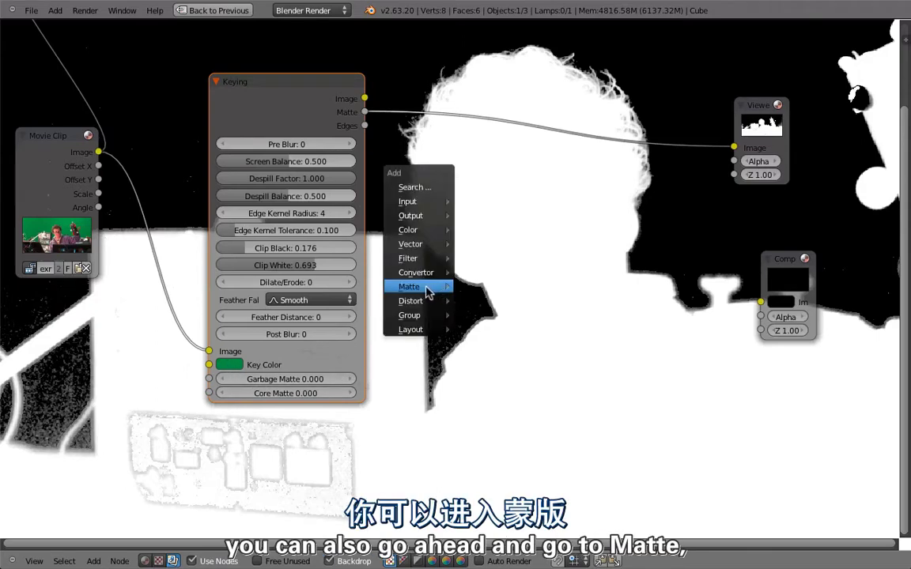
mouse_move(411, 287)
click(475, 399)
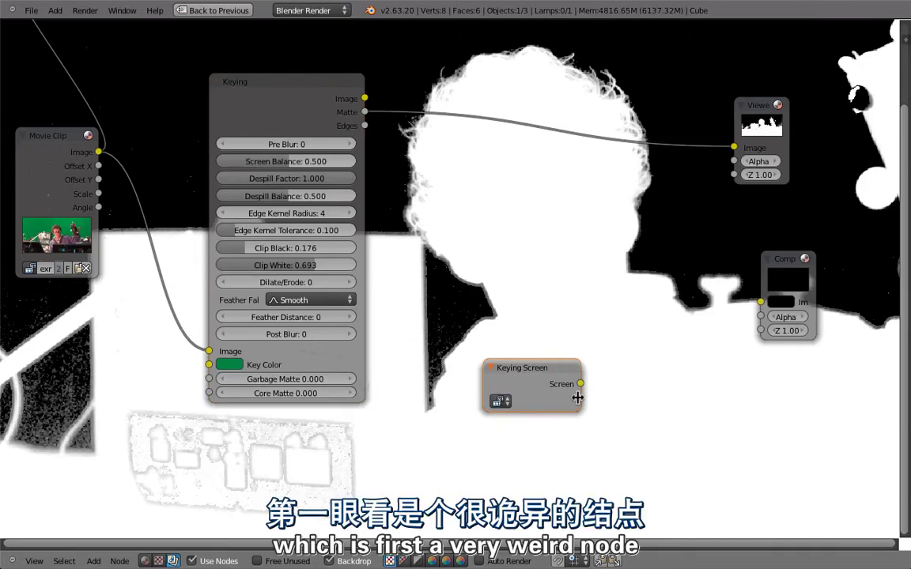
drag(586, 398, 582, 392)
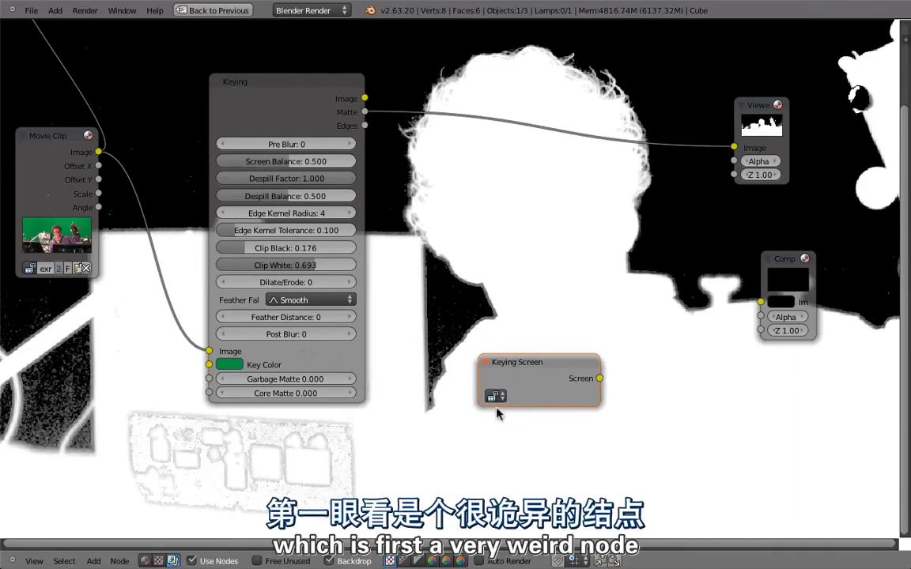
key(ctrl+Up)
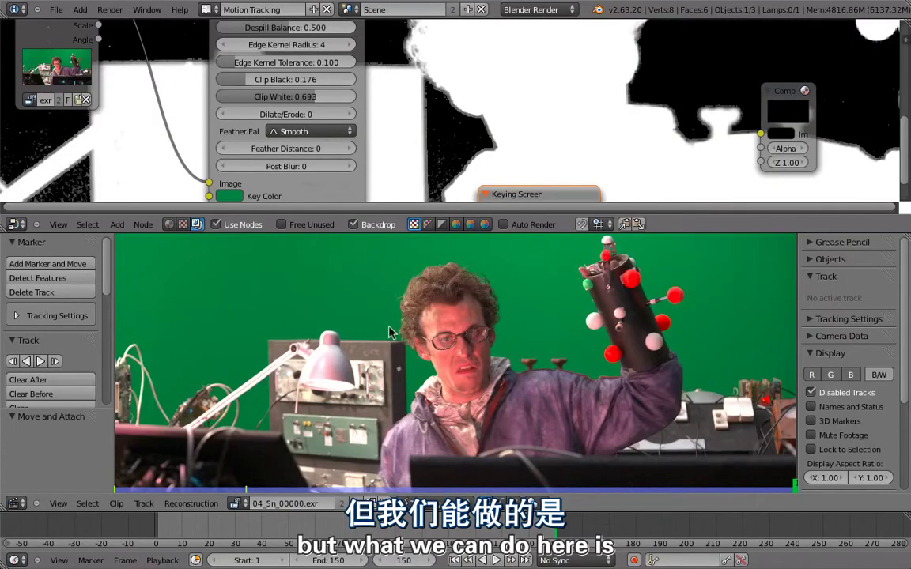
Step: Add a new tracking object in the clip editor's Objects panel and name it 'mask'
key(ctrl+Up)
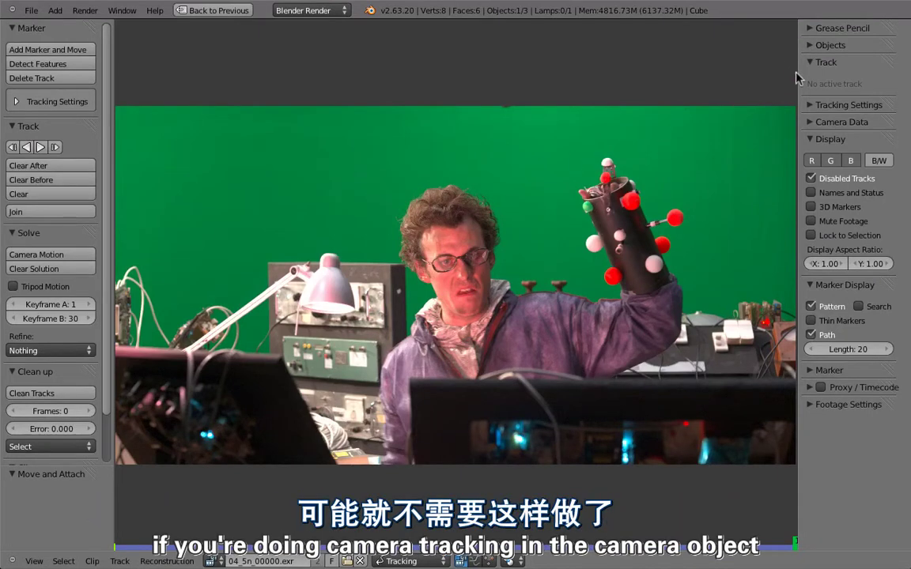
click(826, 45)
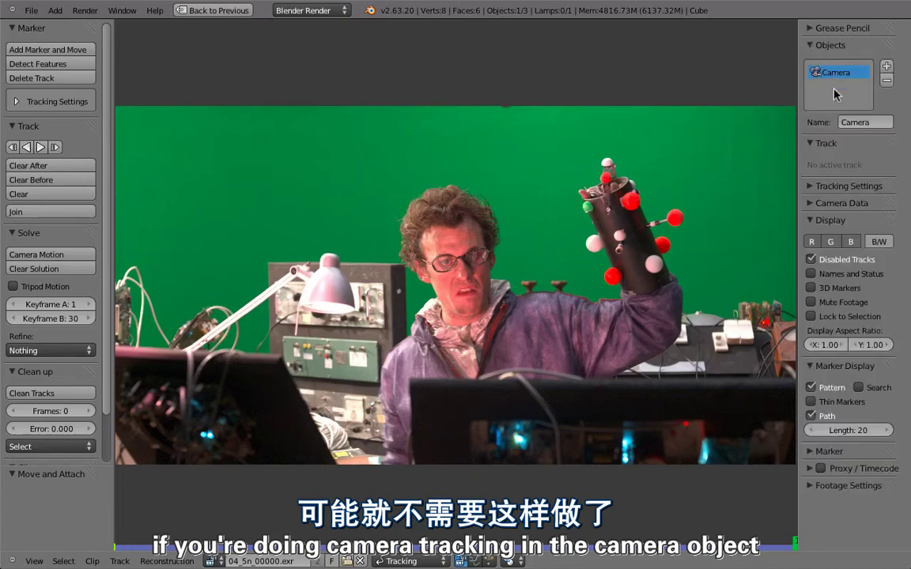
click(887, 72)
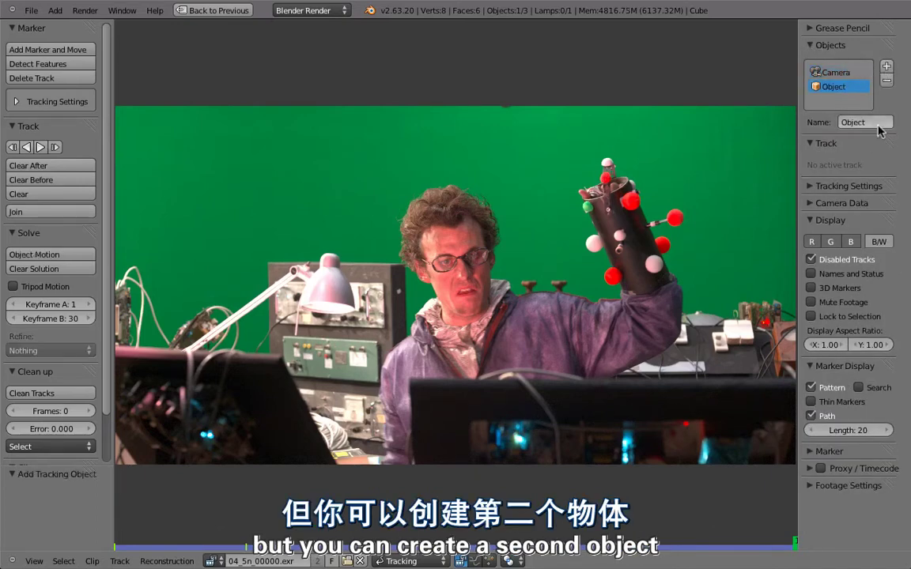
click(865, 122)
text(mask)
key(Return)
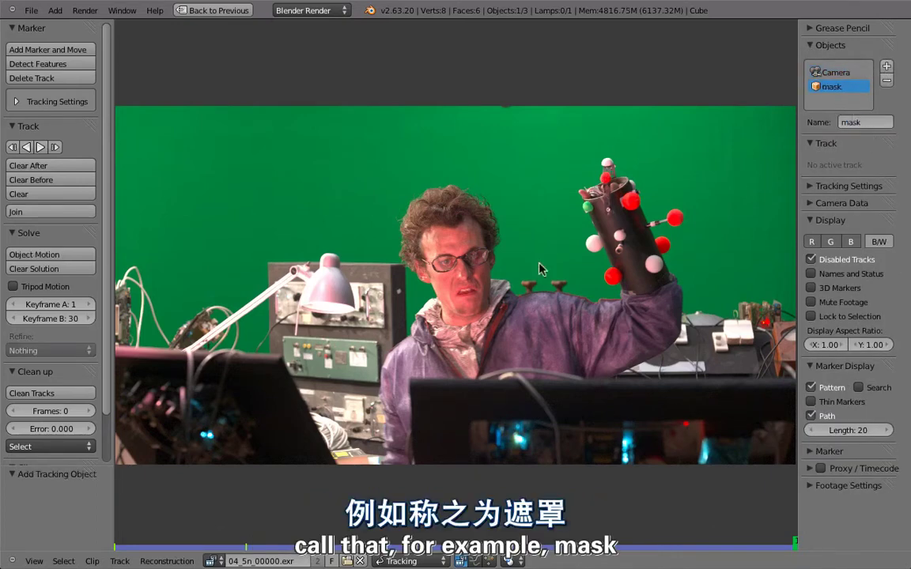
Step: Place twelve tracking markers across the left and centre of the green backdrop
ctrl+click(152, 133)
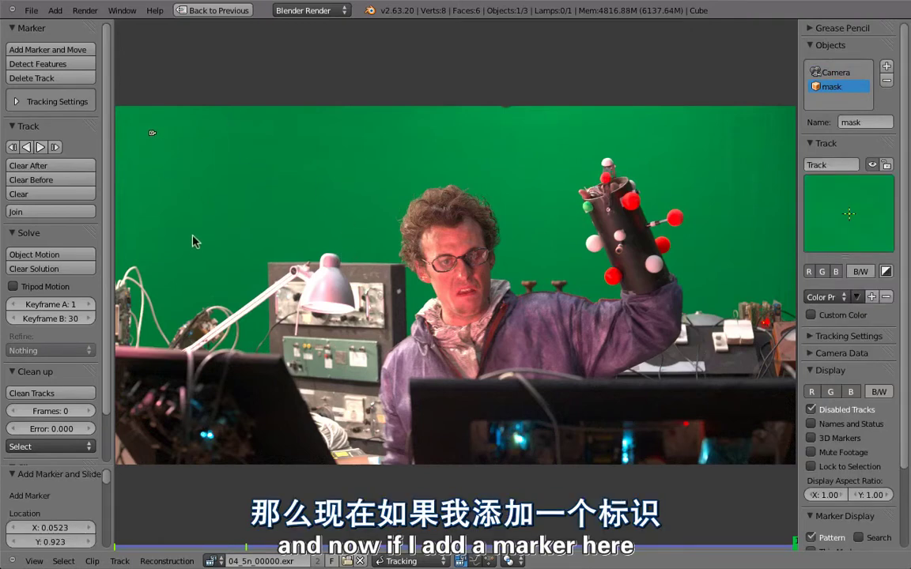
ctrl+click(187, 273)
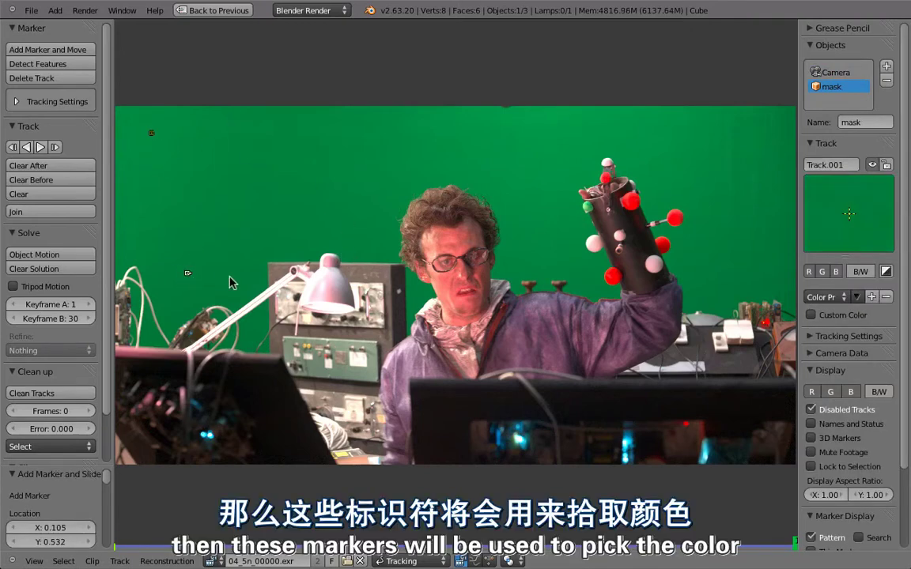
ctrl+click(234, 274)
ctrl+click(323, 222)
ctrl+click(255, 171)
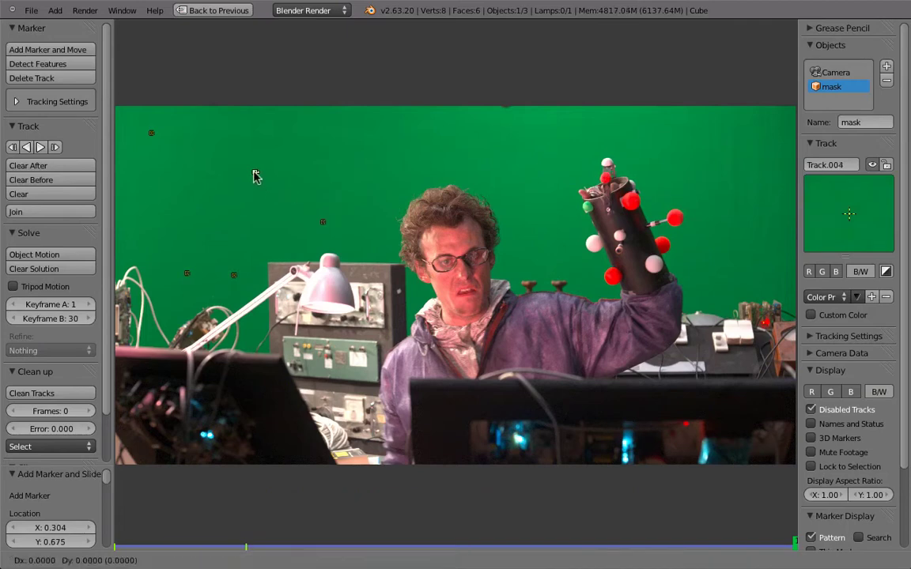
ctrl+click(175, 212)
ctrl+click(170, 307)
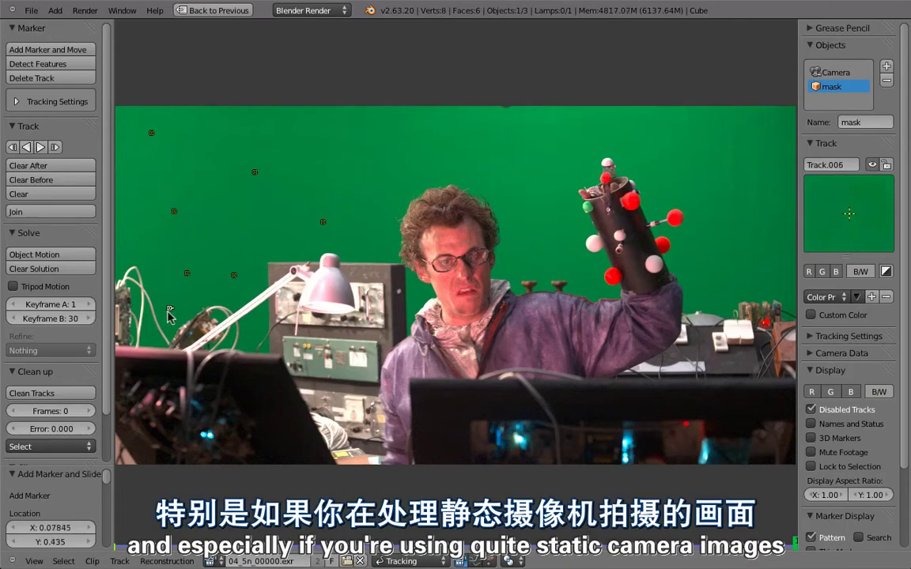
ctrl+click(372, 192)
ctrl+click(340, 128)
ctrl+click(540, 136)
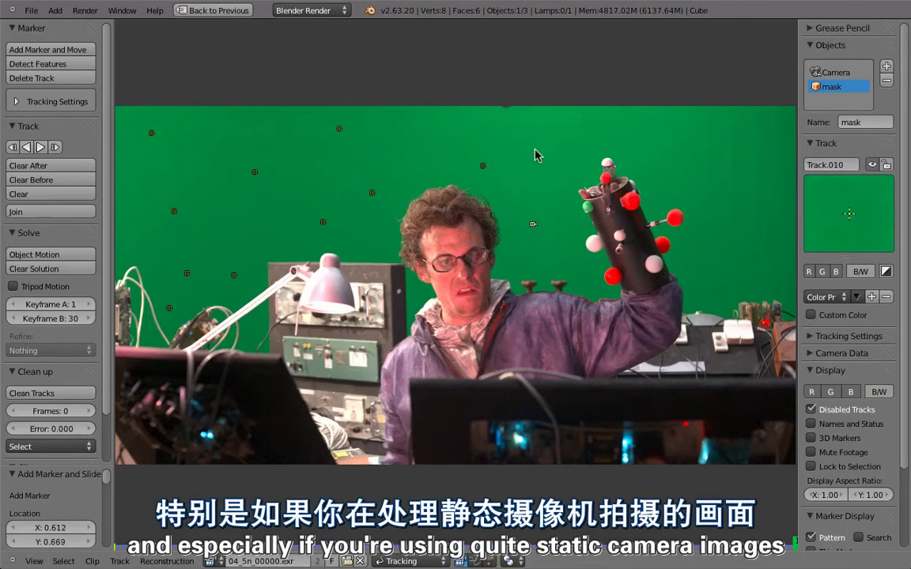
ctrl+click(646, 140)
ctrl+click(533, 224)
Step: Add five more markers on the right side of the green backdrop
middle_drag(653, 207, 613, 189)
ctrl+click(697, 260)
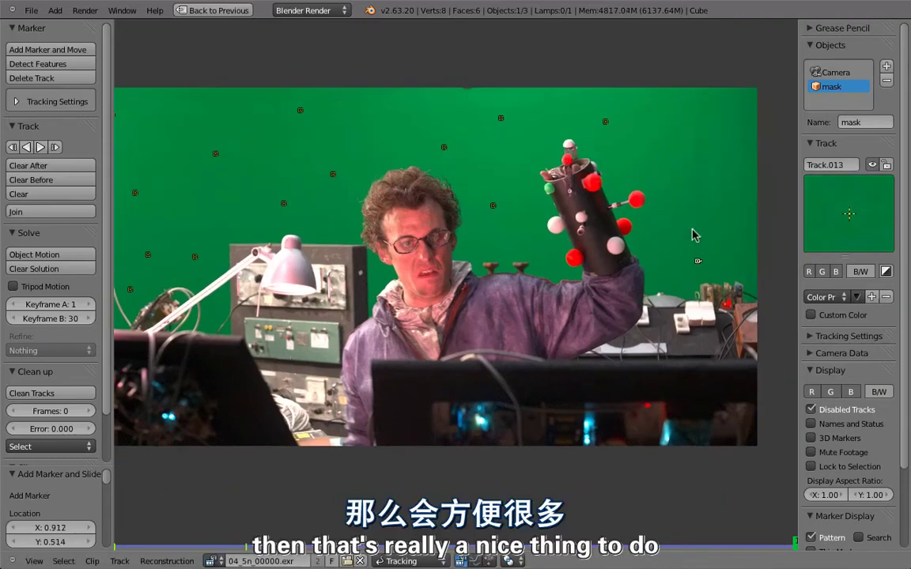
ctrl+click(712, 104)
ctrl+click(700, 151)
ctrl+click(678, 229)
ctrl+click(536, 227)
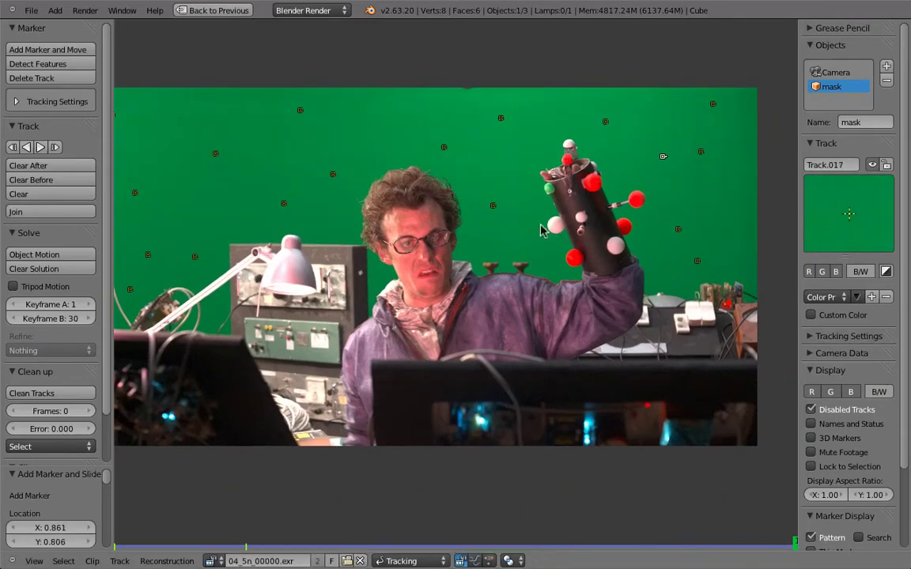
Step: Set the Keying Screen node's clip to 04_5n_00000.exr and its tracking object to mask
key(ctrl+Up)
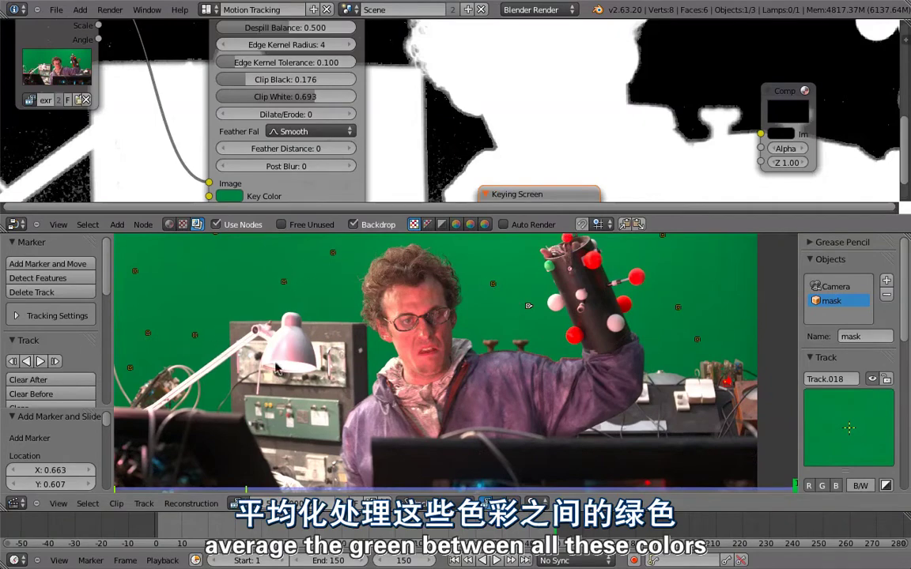
key(ctrl+Up)
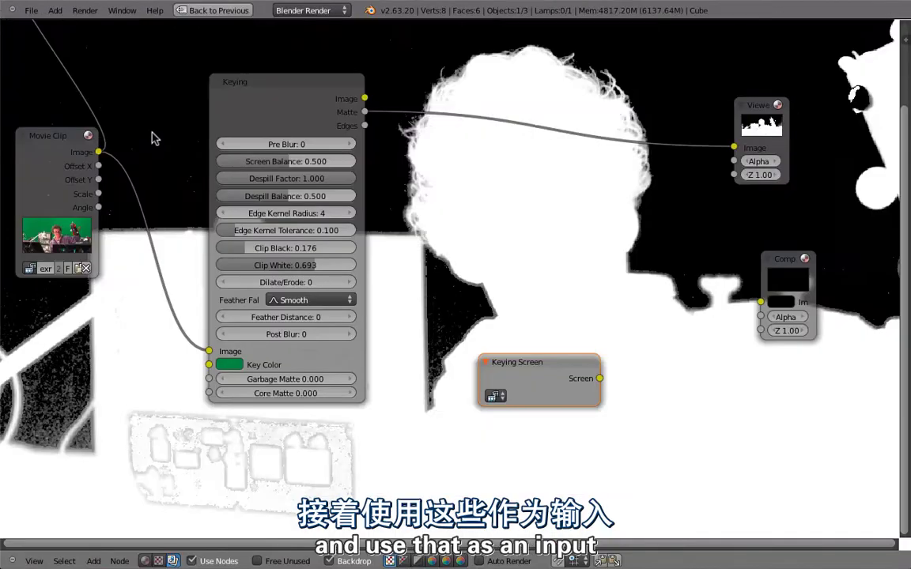
click(493, 395)
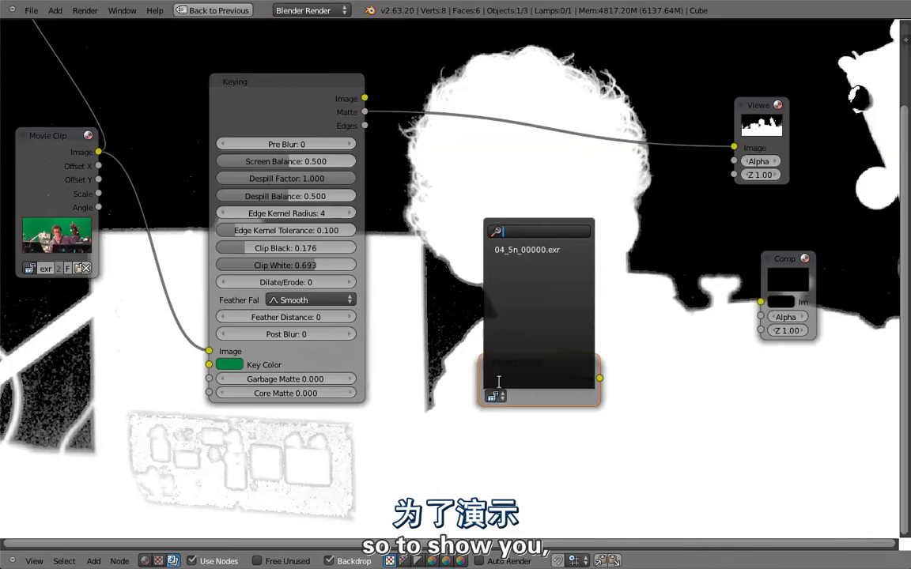
click(516, 251)
drag(534, 353, 506, 328)
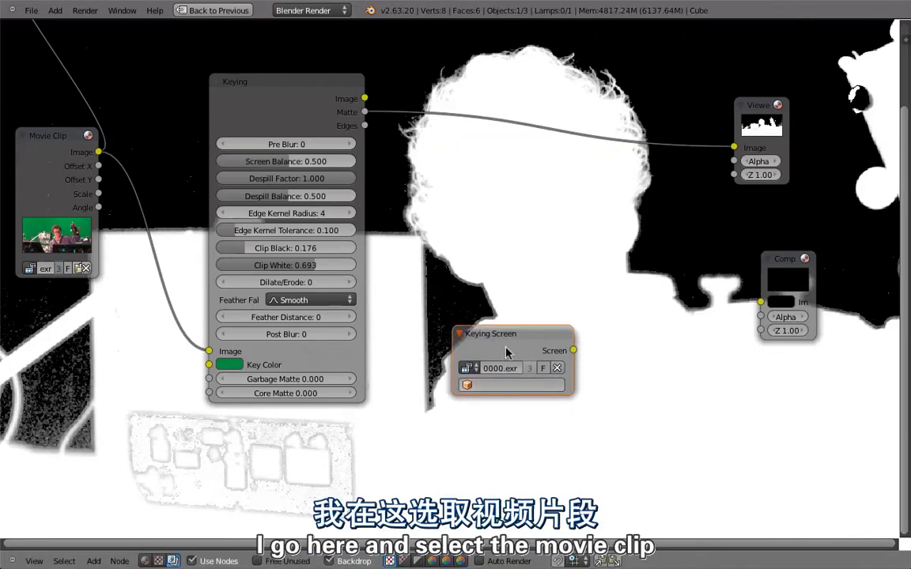
click(466, 384)
click(475, 406)
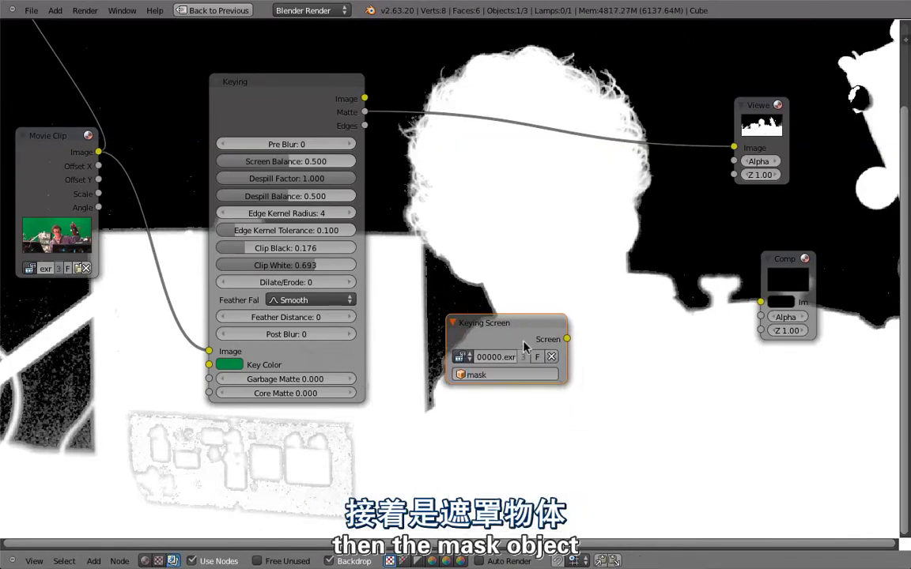
Step: Preview the averaged keying screen and link its Screen output to the Keying node's Key Color
ctrl+shift+click(524, 346)
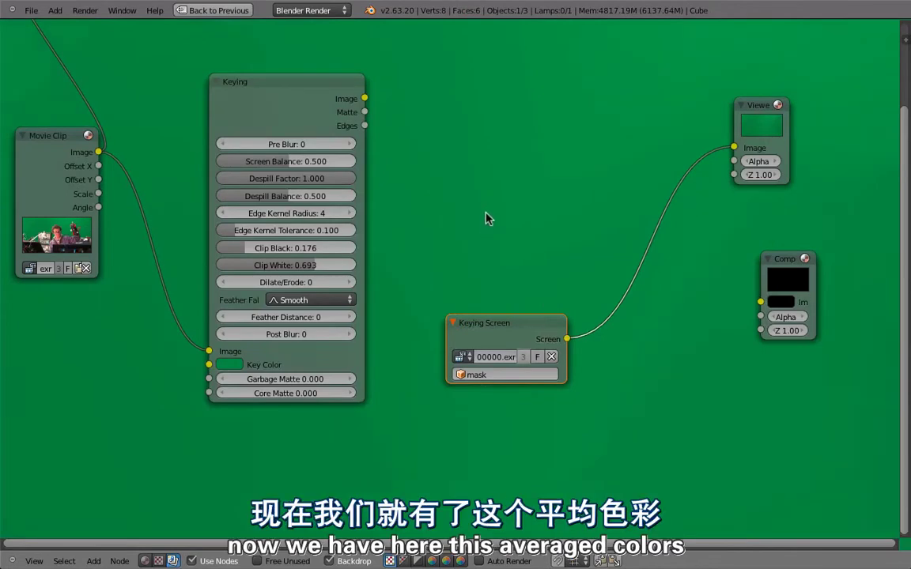
key(v)
key(v)
key(v)
middle_drag(574, 325, 490, 181)
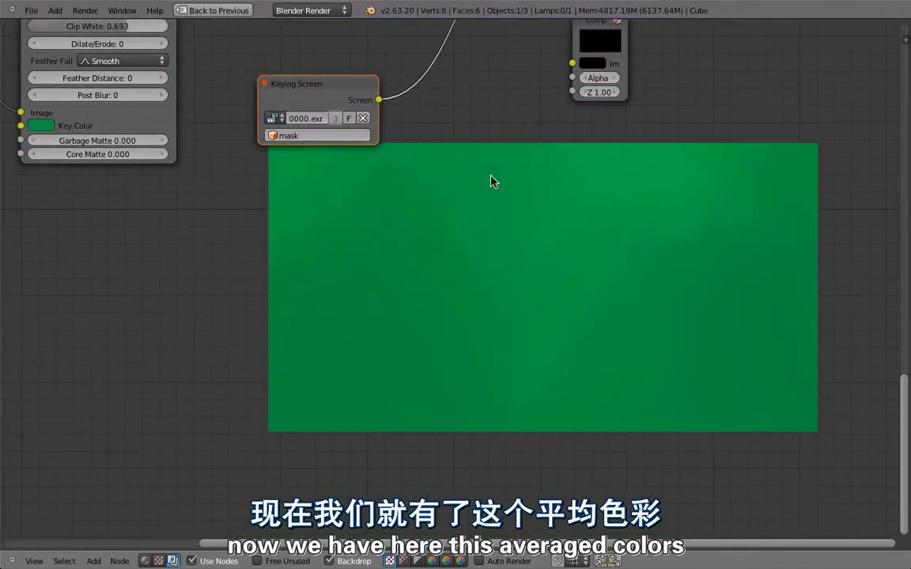
middle_drag(486, 268, 599, 355)
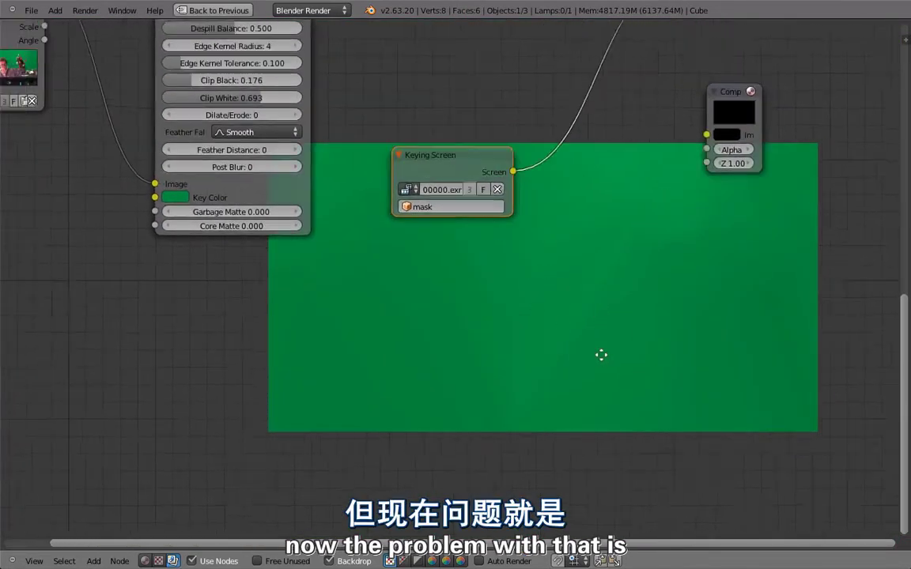
mouse_move(506, 198)
mouse_down()
mouse_move(189, 302)
mouse_move(101, 208)
mouse_move(69, 221)
mouse_up()
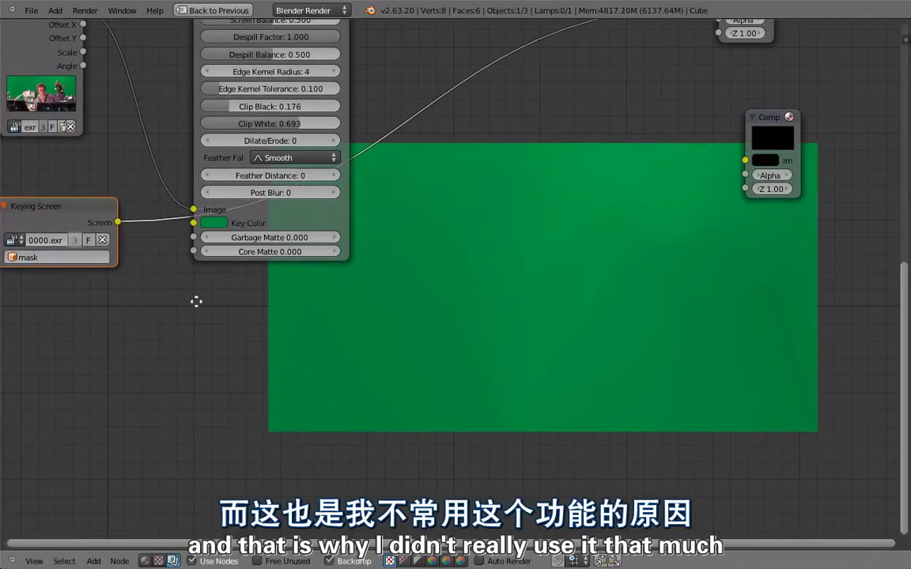
middle_drag(120, 222, 215, 236)
drag(212, 235, 286, 235)
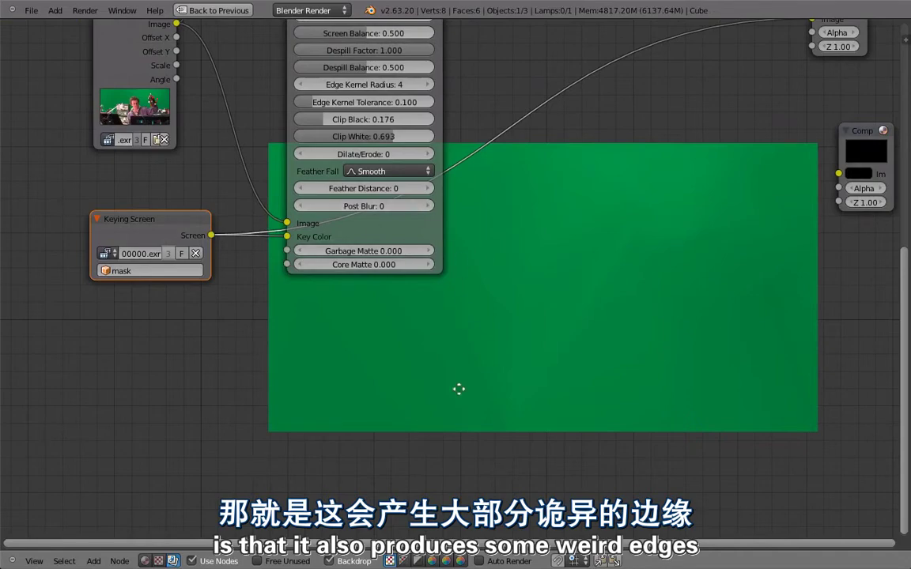
Step: Link the Keying node to the Viewer and show its Matte output
middle_drag(460, 388, 447, 494)
ctrl+shift+click(372, 92)
ctrl+shift+click(362, 85)
mouse_move(553, 236)
middle_down()
mouse_move(496, 189)
mouse_move(569, 147)
mouse_move(468, 210)
middle_up()
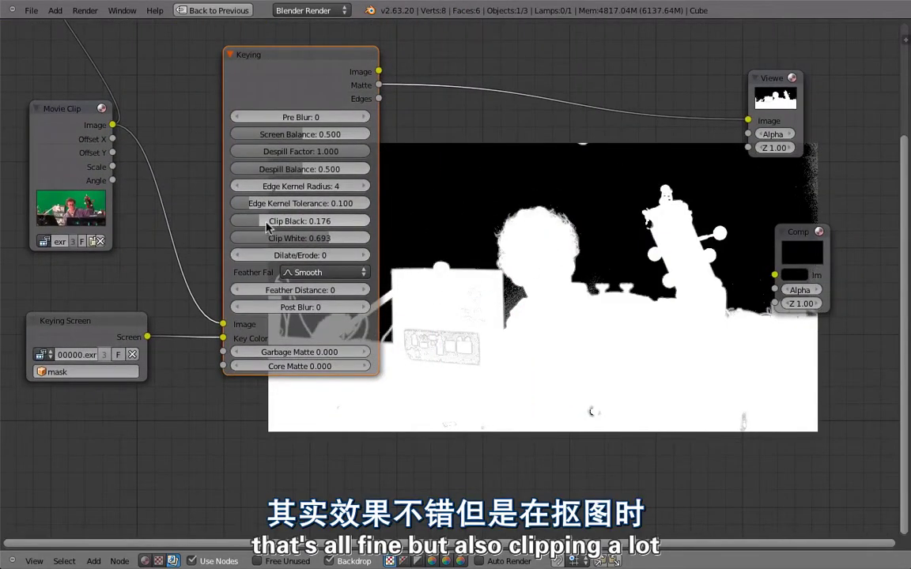
Step: Set the Keying node's Clip Black to 0.06734 and Clip White to 1.000
mouse_move(324, 221)
mouse_down()
mouse_move(305, 221)
mouse_move(372, 243)
mouse_up()
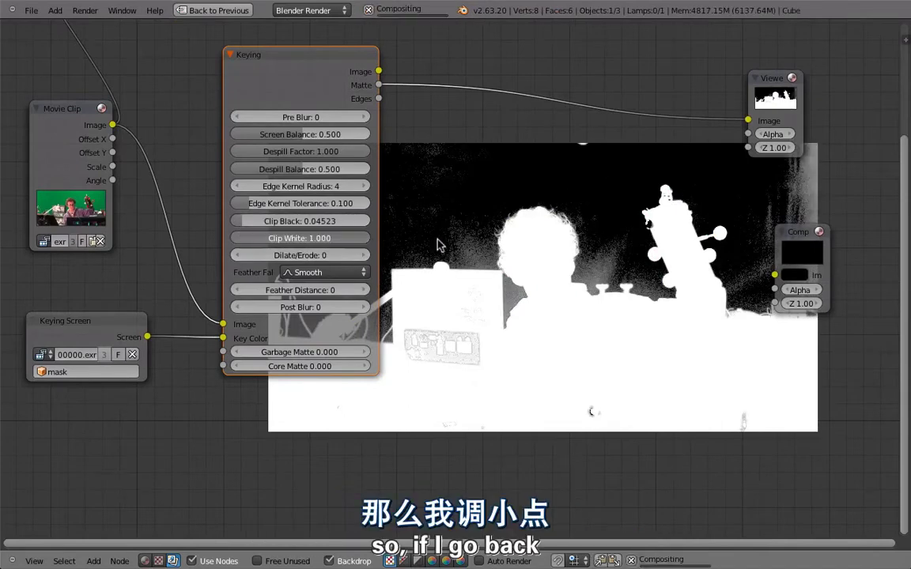
middle_drag(738, 406, 710, 269)
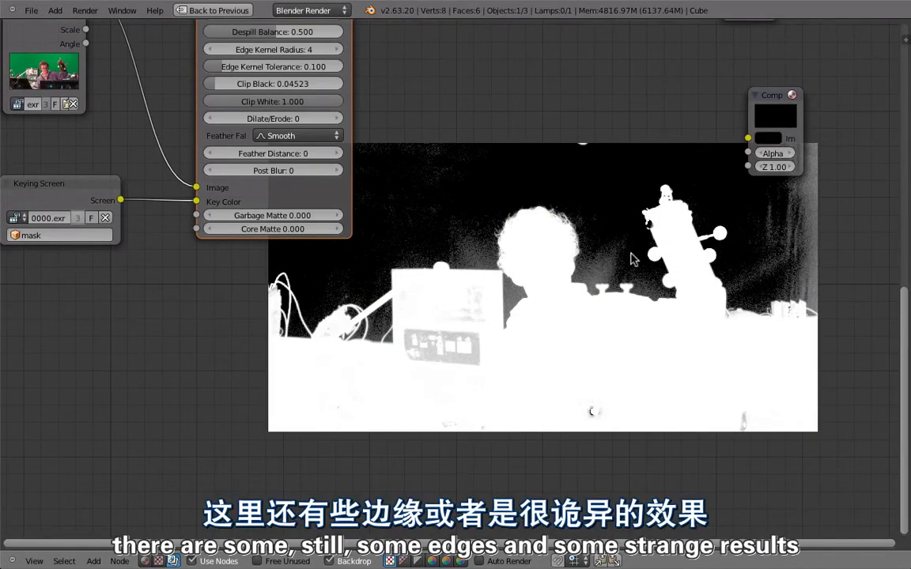
middle_drag(358, 315, 359, 317)
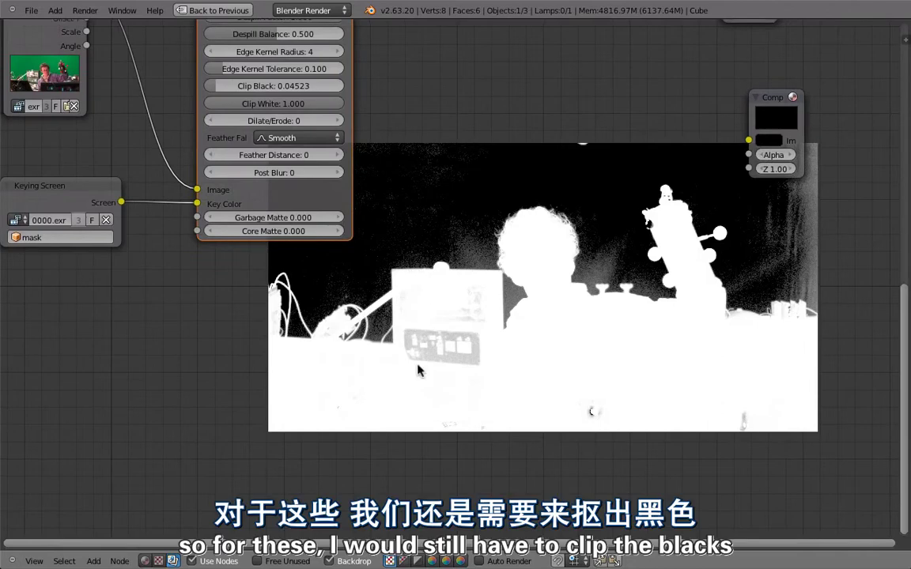
middle_drag(395, 146, 394, 167)
drag(204, 107, 247, 107)
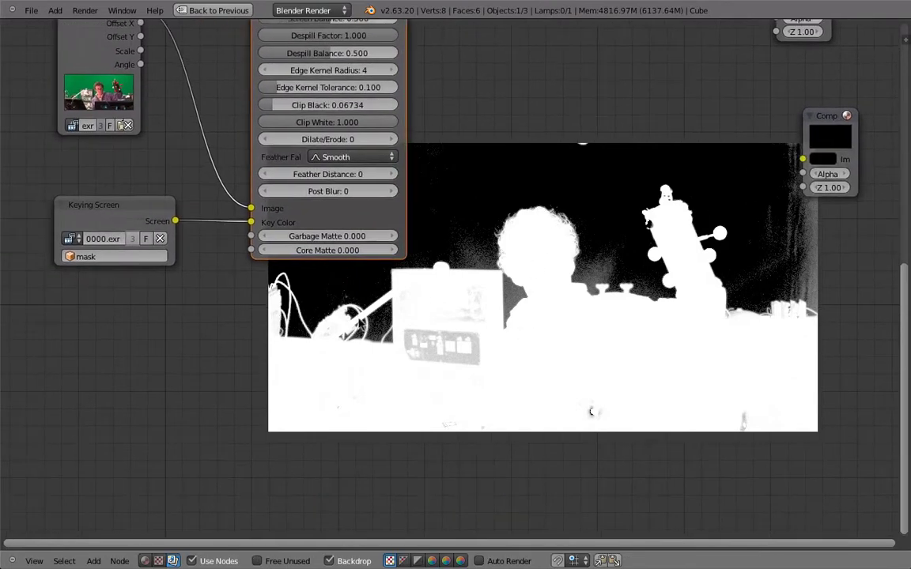
middle_drag(356, 336, 351, 361)
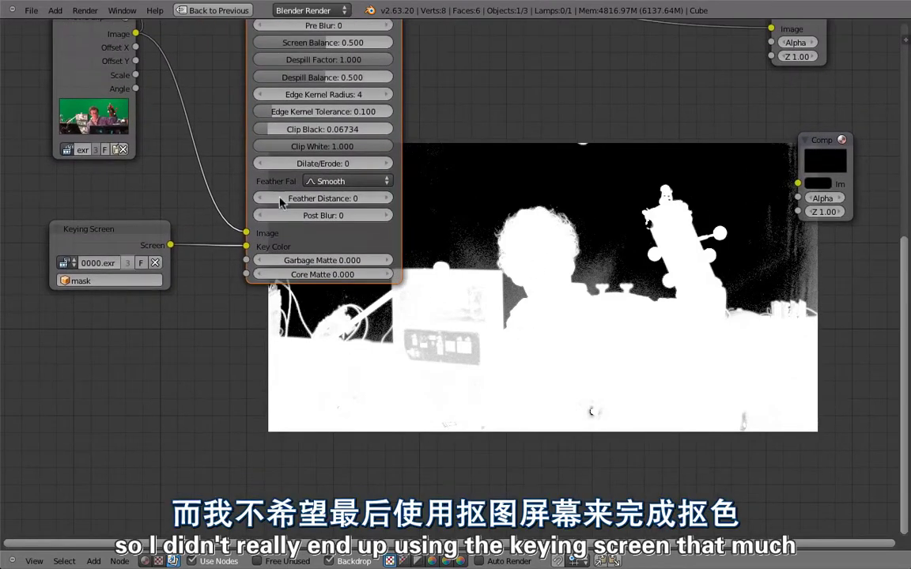
right_click(127, 231)
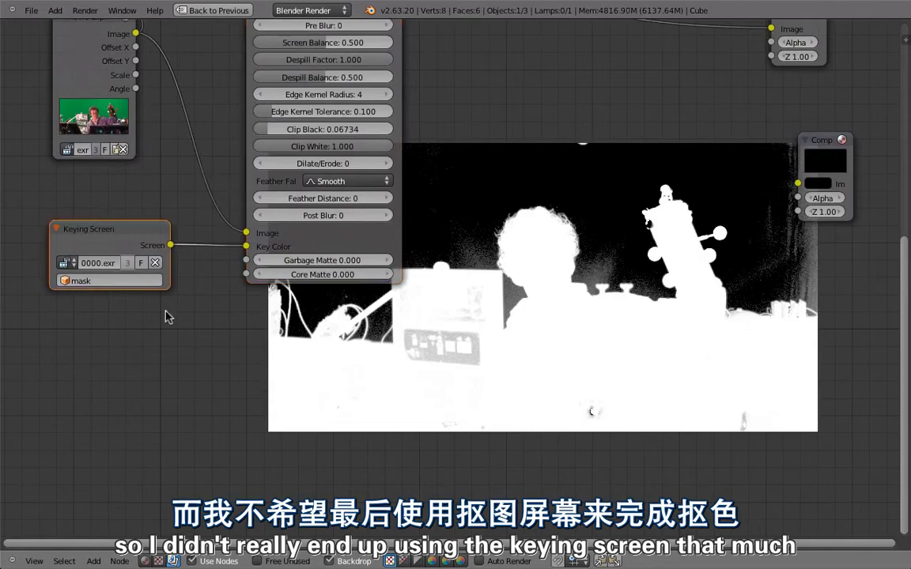
Step: Move the Keying Screen node slightly left and return to the tracking layout
key(g)
click(154, 161)
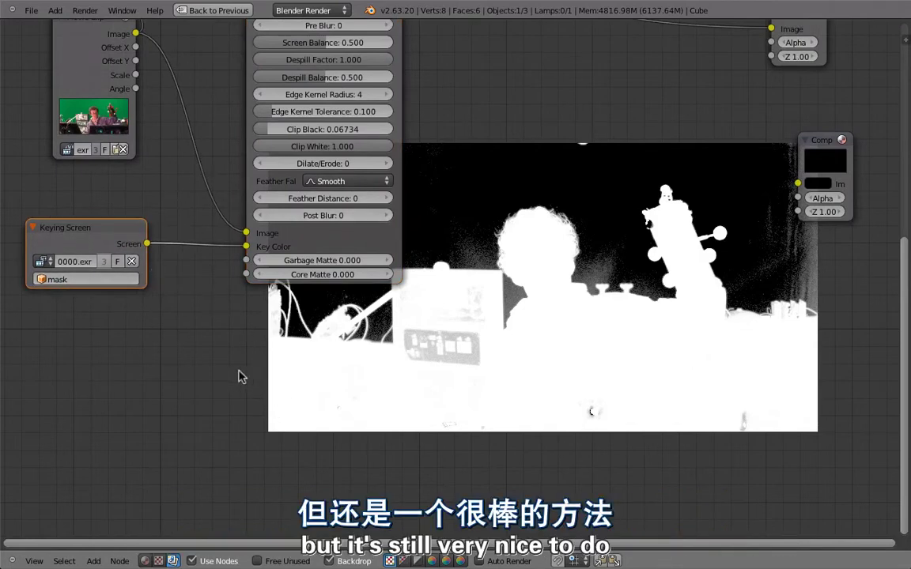
key(ctrl+Up)
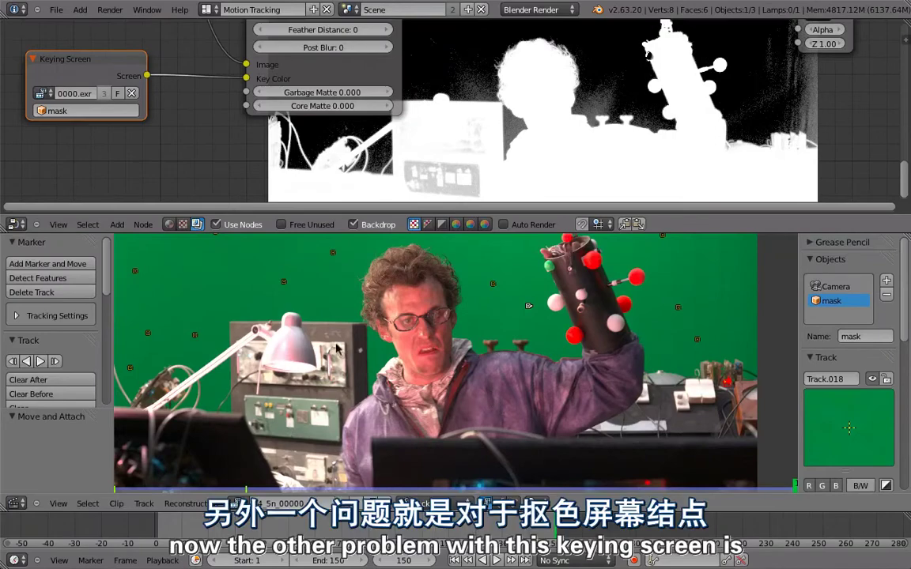
Step: Play back the footage in the full-screen clip editor, then scrub back to an earlier frame
key(ctrl+Up)
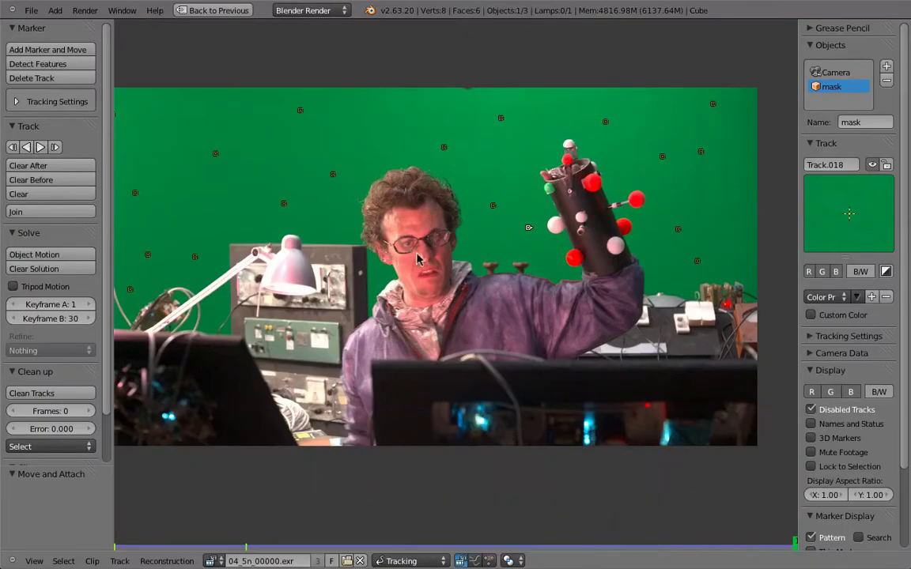
key(f)
key(alt+a)
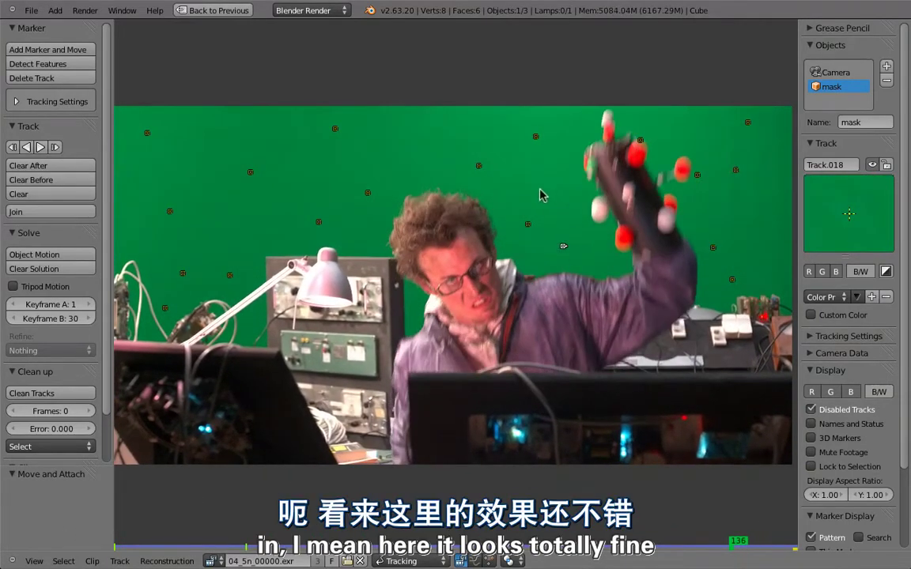
drag(716, 547, 651, 553)
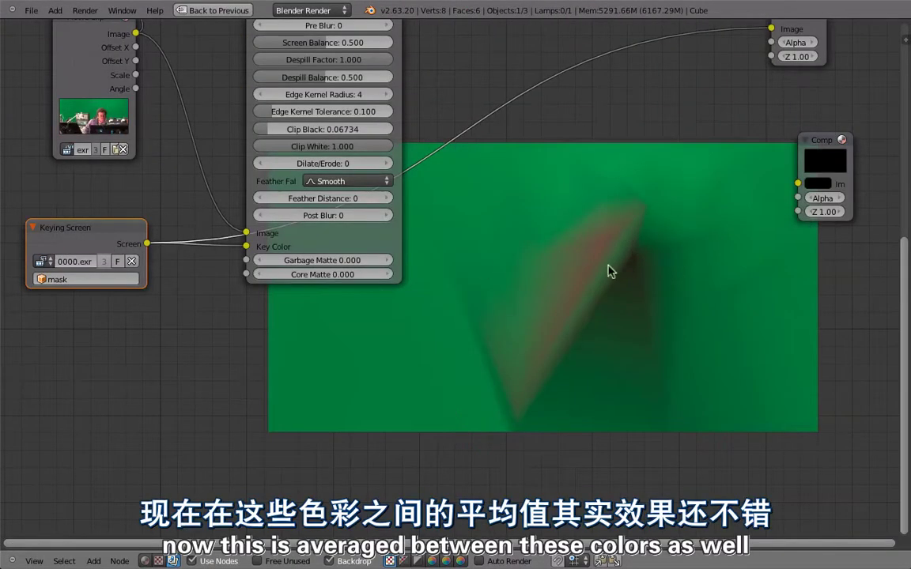
Step: Offset the marker on the man's hair to sample green beside his head, and enlarge its pattern
key(ctrl+Up)
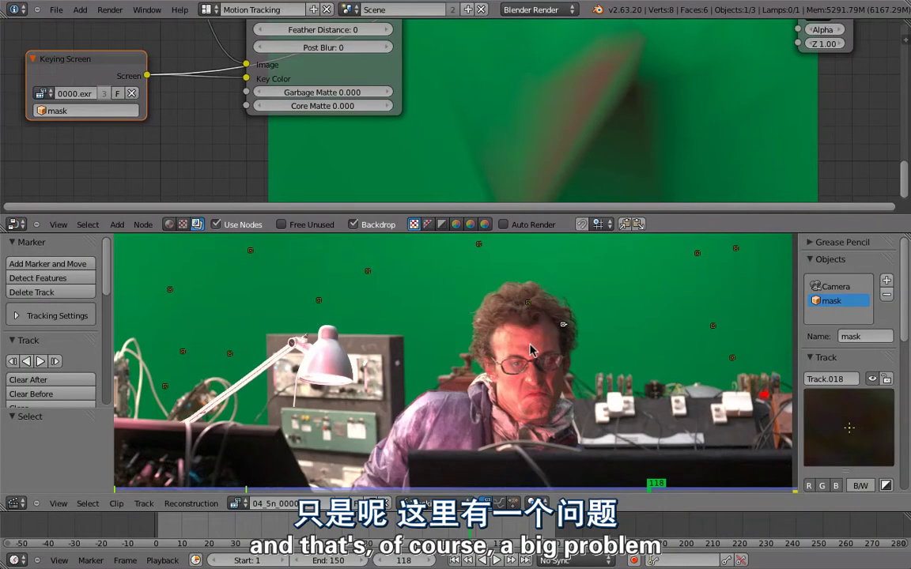
scroll(546, 309, up, 2)
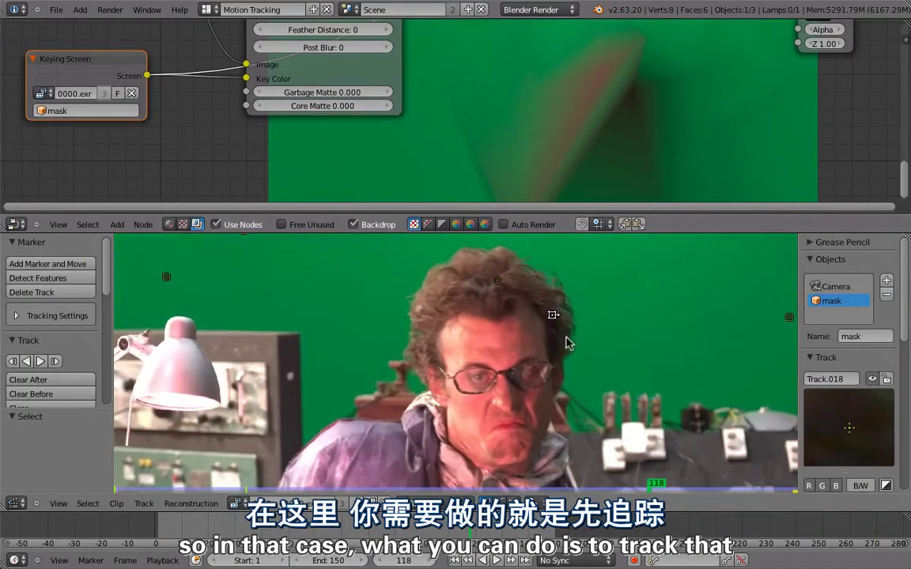
scroll(545, 309, up, 2)
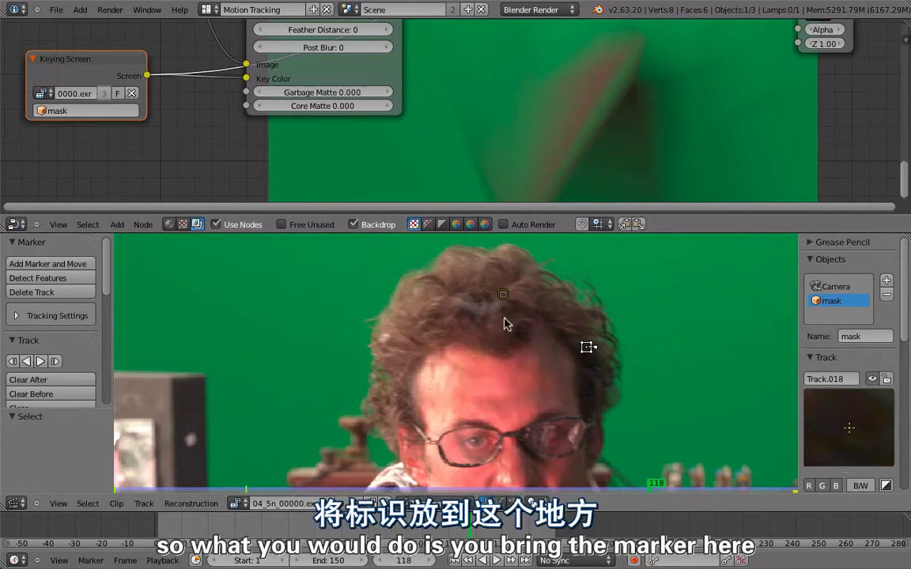
key(g)
key(Escape)
key(g)
click(698, 316)
key(g)
key(g)
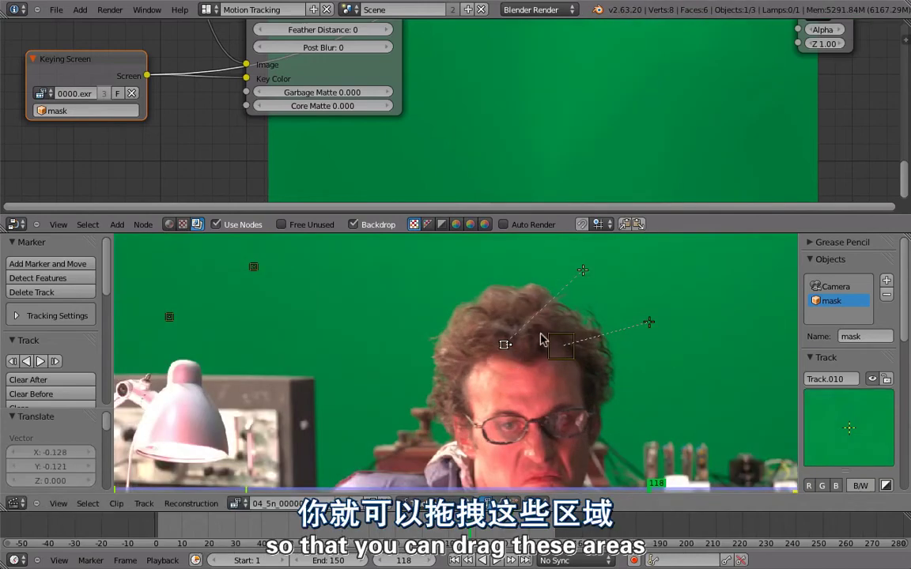
key(a)
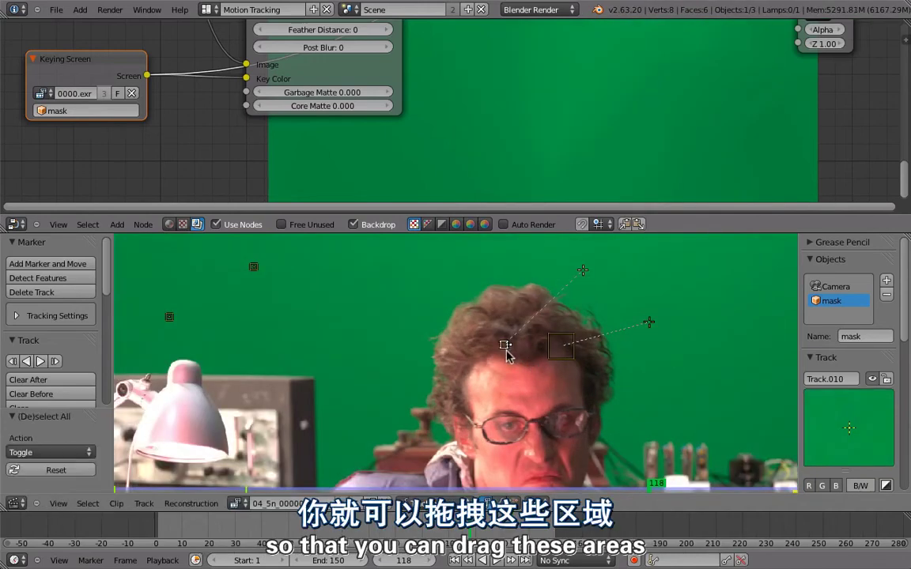
key(s)
click(532, 380)
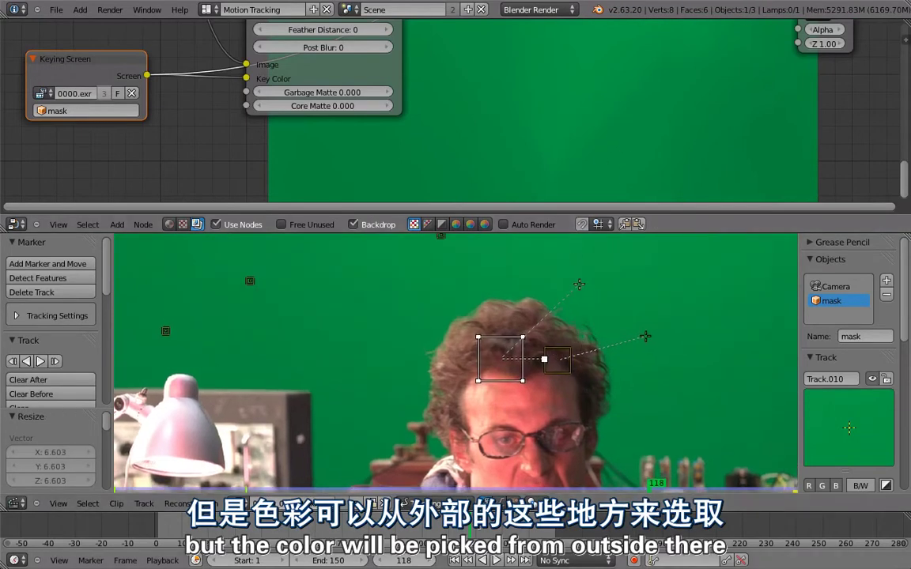
Step: Track the marker forwards and backwards, then step back to frame 122 to check it
key(ctrl+t)
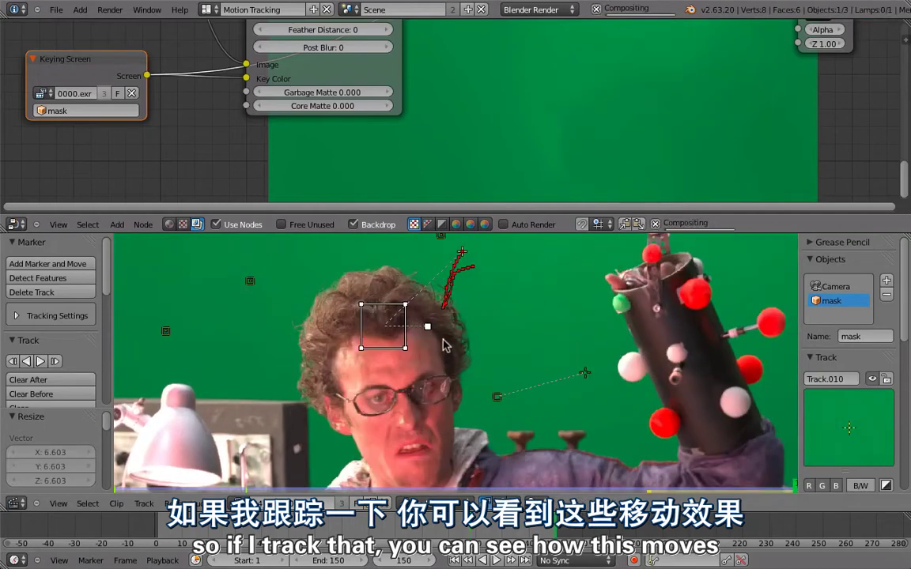
key(shift+ctrl+t)
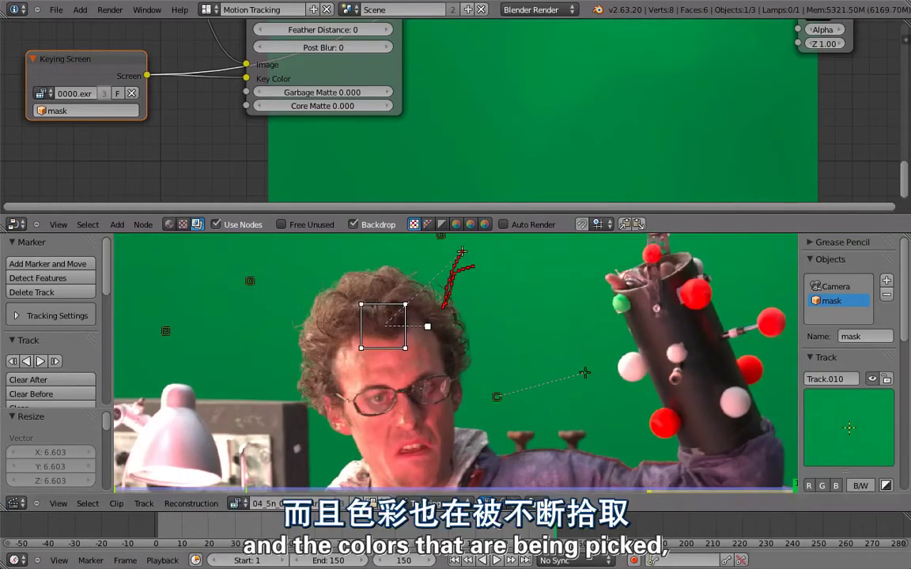
drag(486, 533, 512, 533)
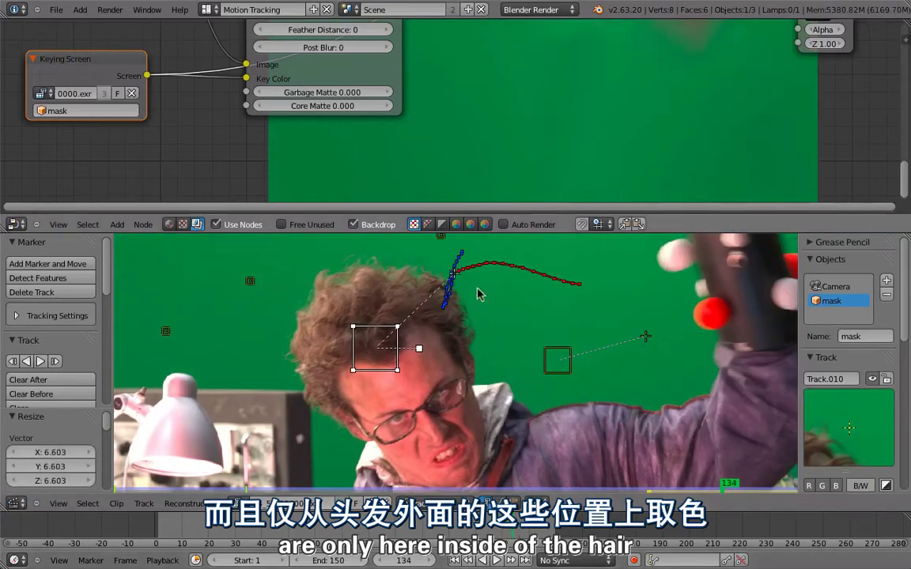
click(480, 529)
drag(478, 530, 477, 530)
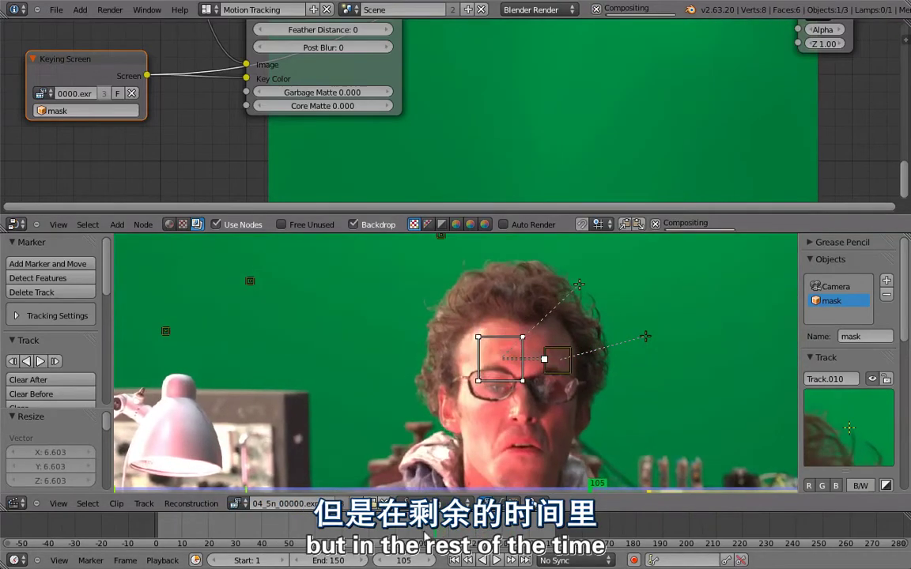
key(Left)
key(Left)
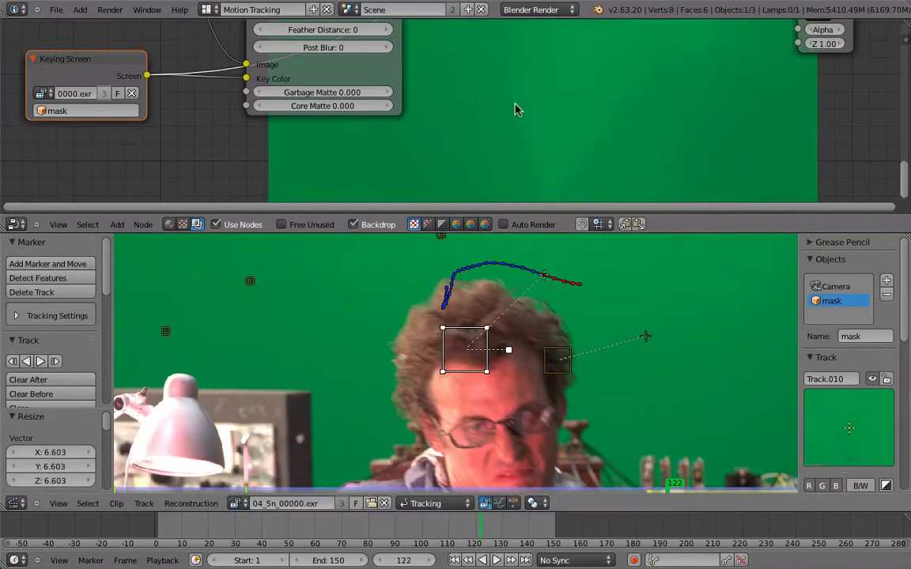
Step: Play back the footage in the full-screen clip editor
key(ctrl+Up)
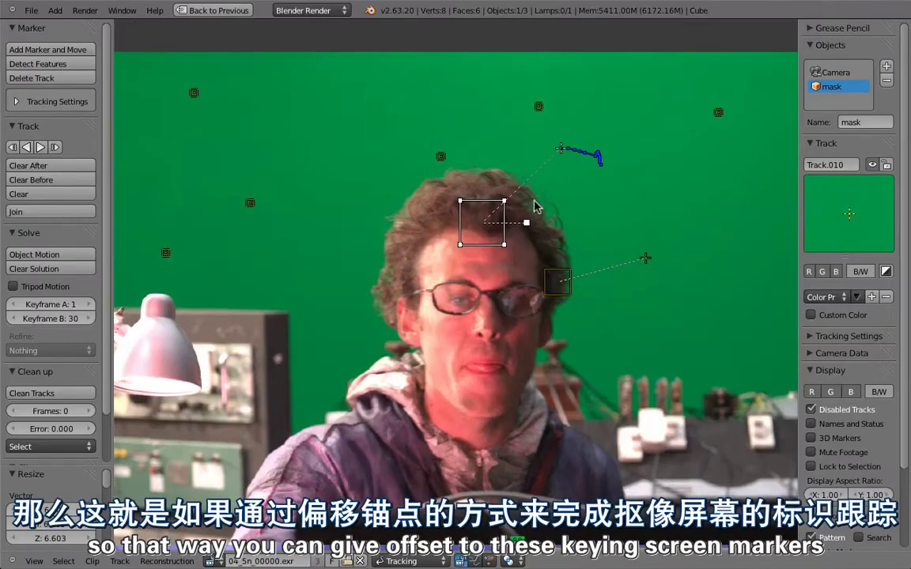
key(Left)
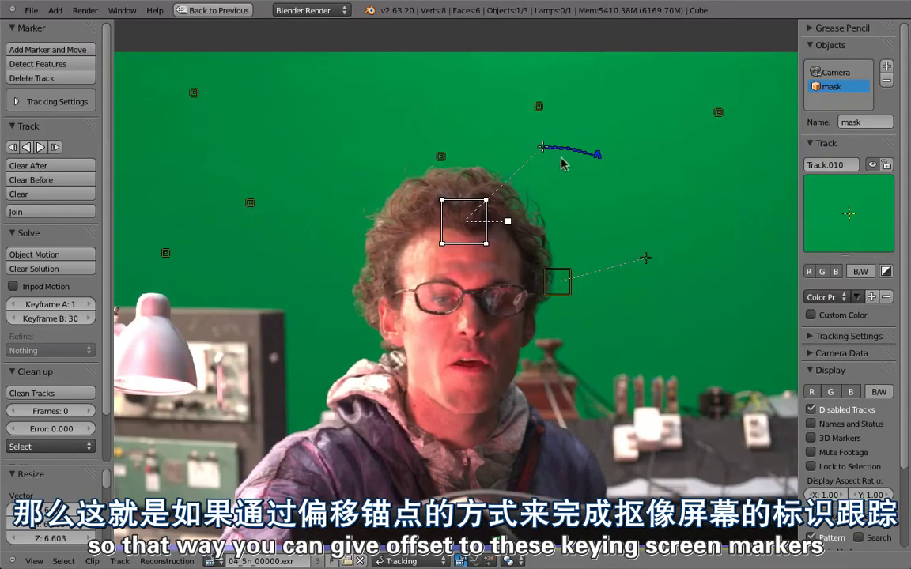
key(alt+a)
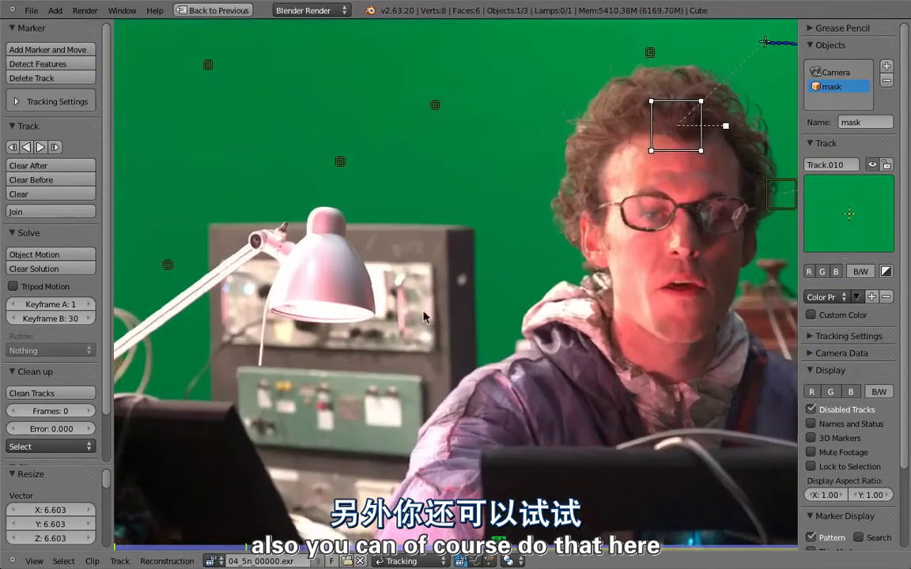
Step: Add a marker on the green, offset it onto the equipment below, and enlarge its pattern
ctrl+click(435, 168)
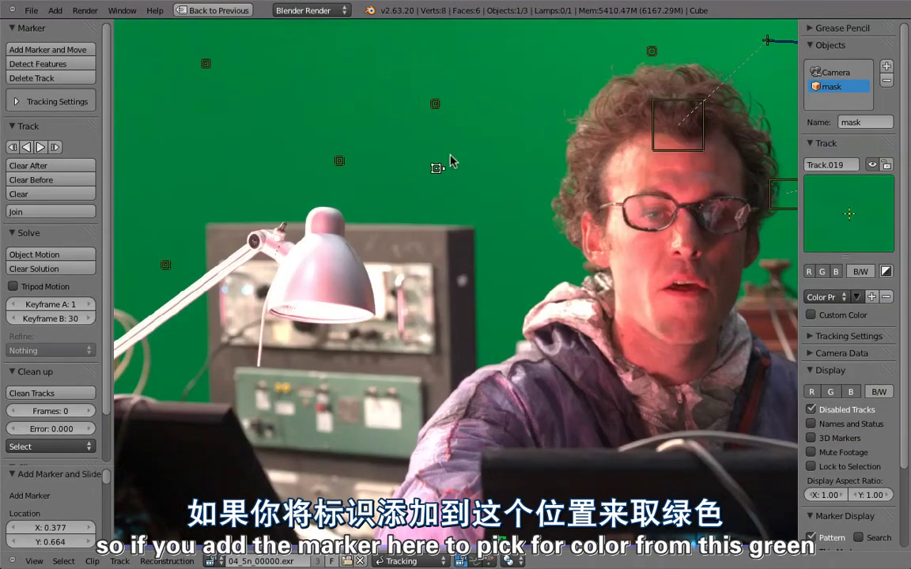
key(g)
key(g)
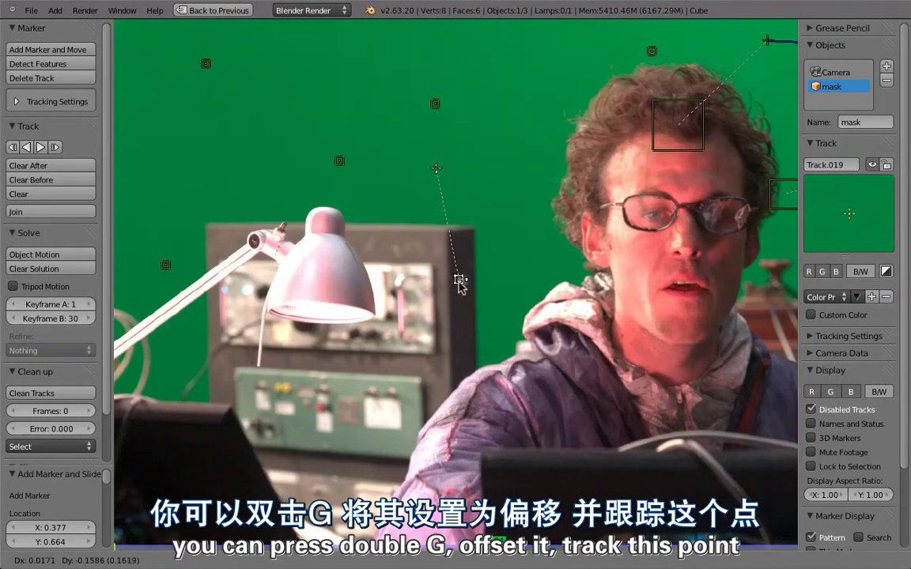
click(458, 280)
key(s)
click(478, 304)
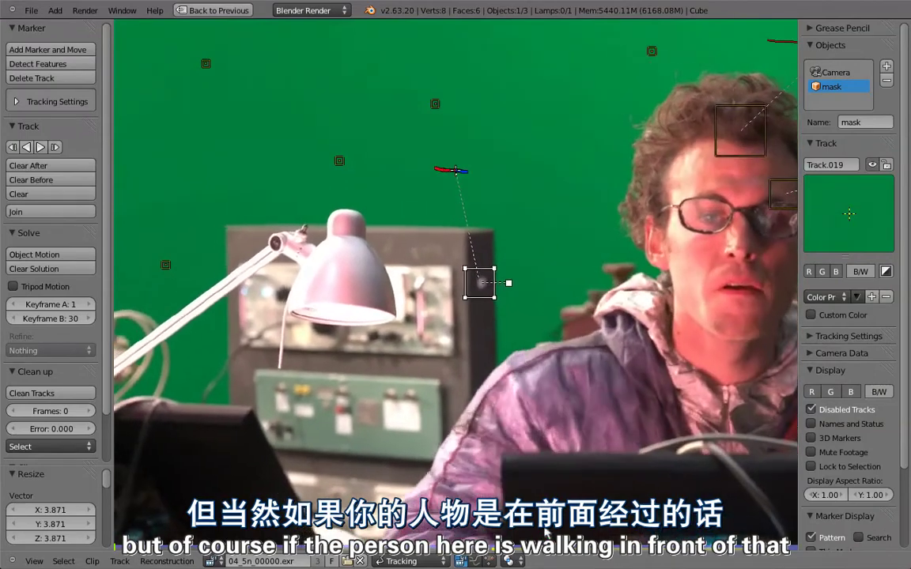
scroll(513, 246, down, 2)
scroll(512, 246, down, 2)
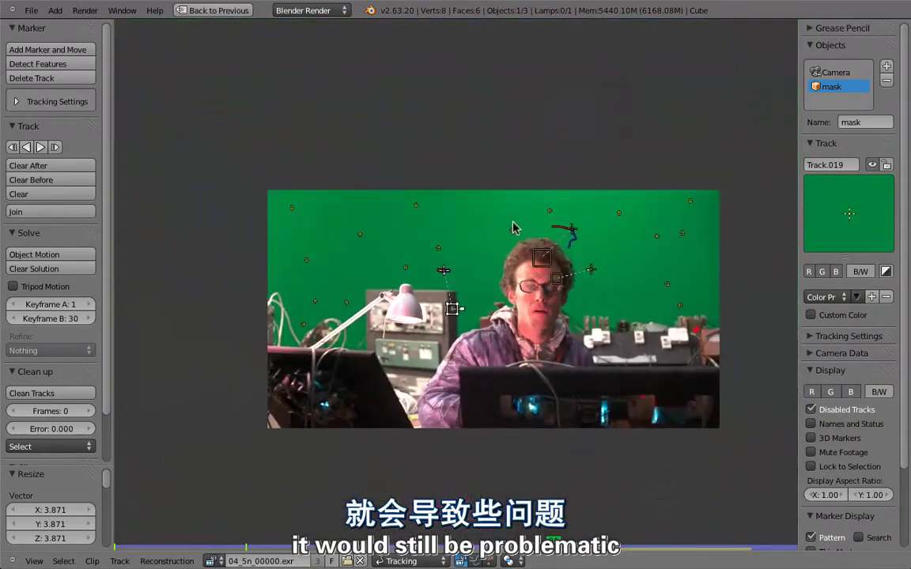
Step: Select all tracking markers, then delete the Keying Screen node in the full-screen node editor
key(a)
key(ctrl+Up)
key(ctrl+Up)
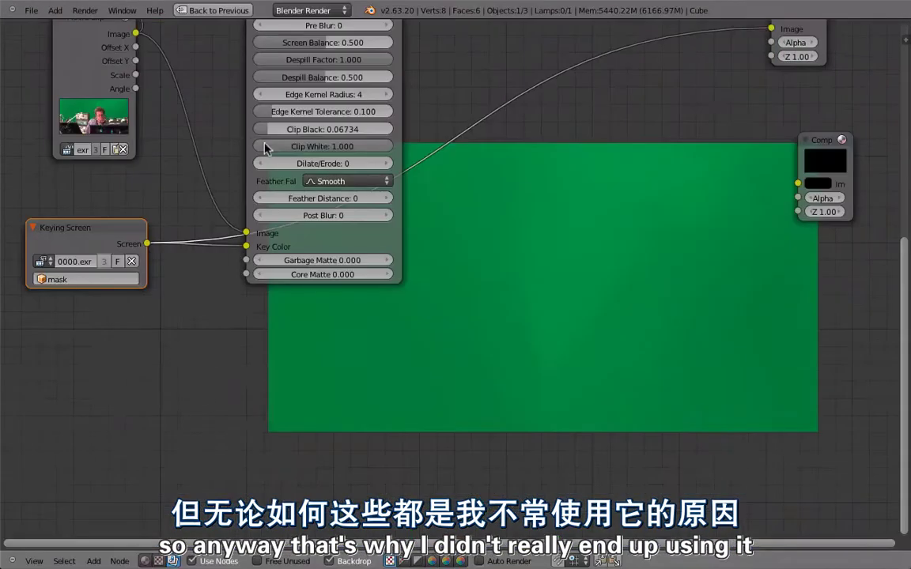
scroll(395, 241, up, 4)
scroll(405, 299, down, 6)
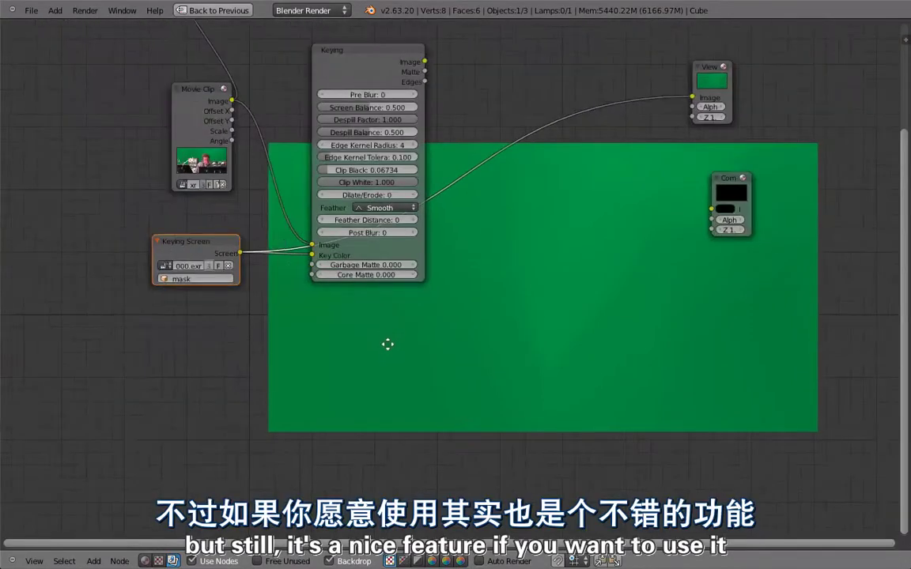
middle_drag(386, 343, 360, 368)
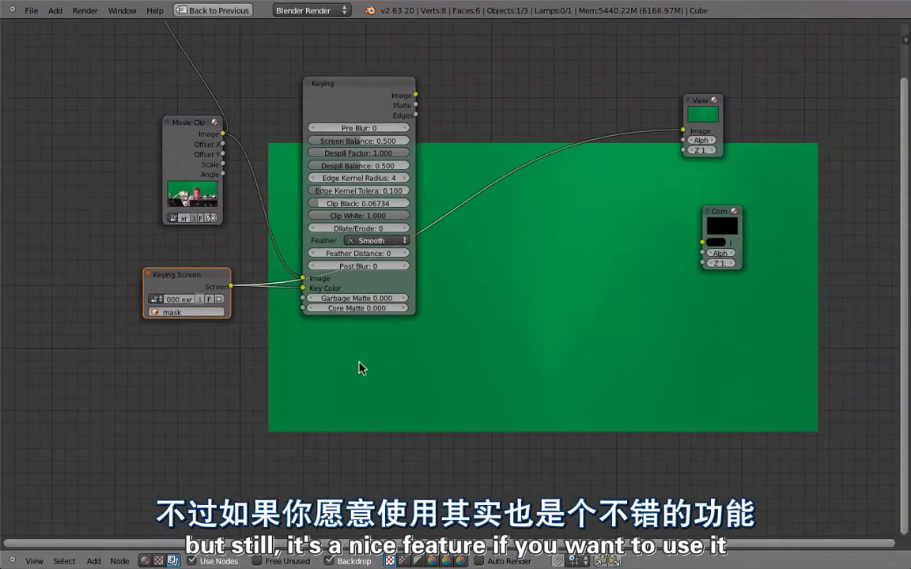
key(x)
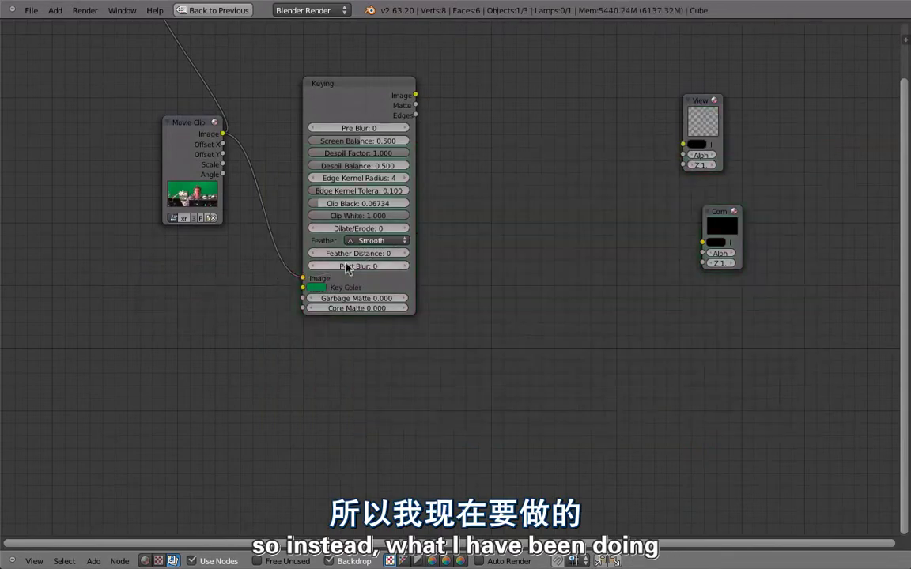
Step: Preview the Keying node's Image output and reposition the Keying node
middle_drag(405, 274, 380, 338)
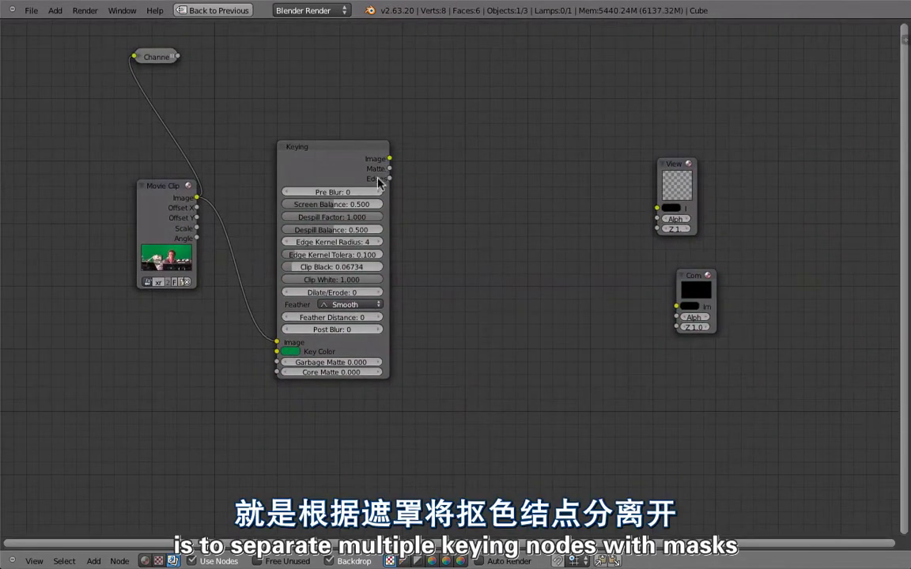
drag(308, 168, 303, 170)
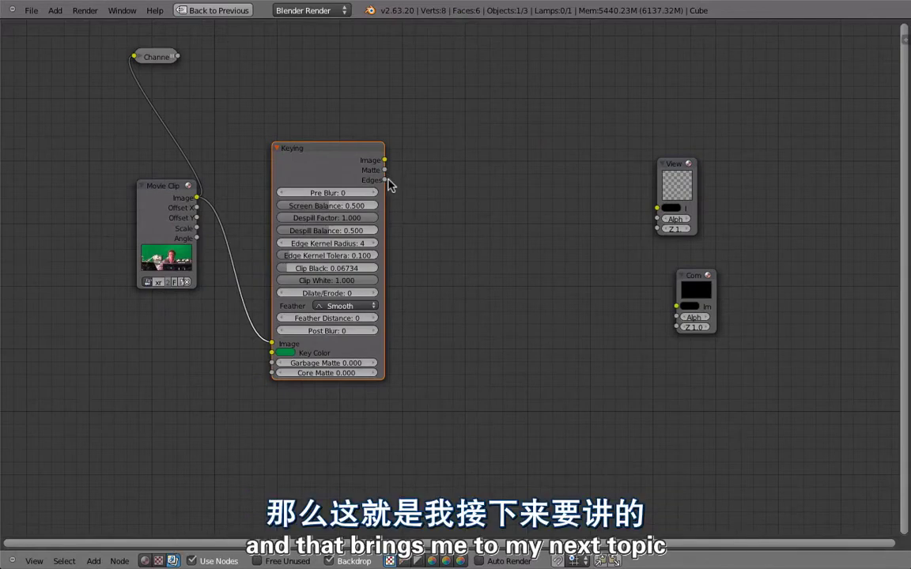
ctrl+shift+click(351, 162)
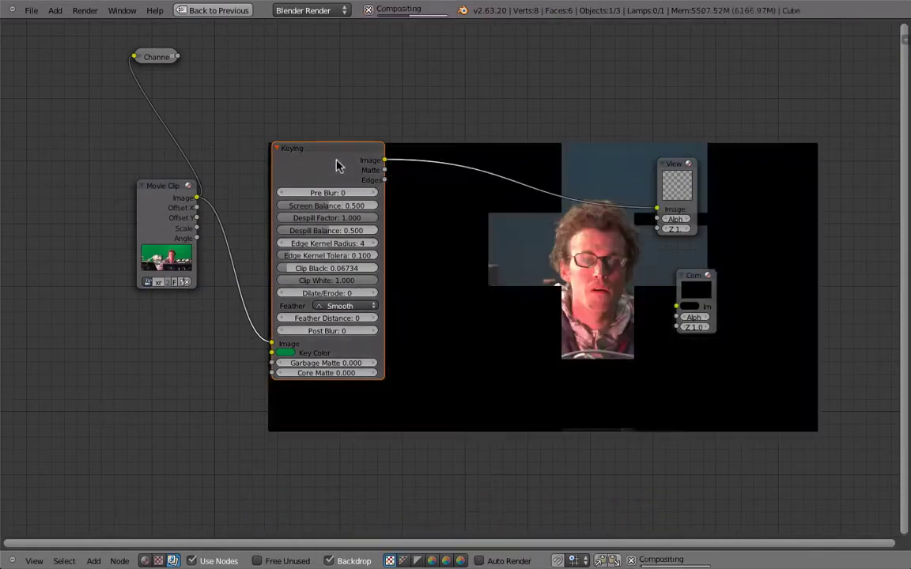
key(g)
click(708, 145)
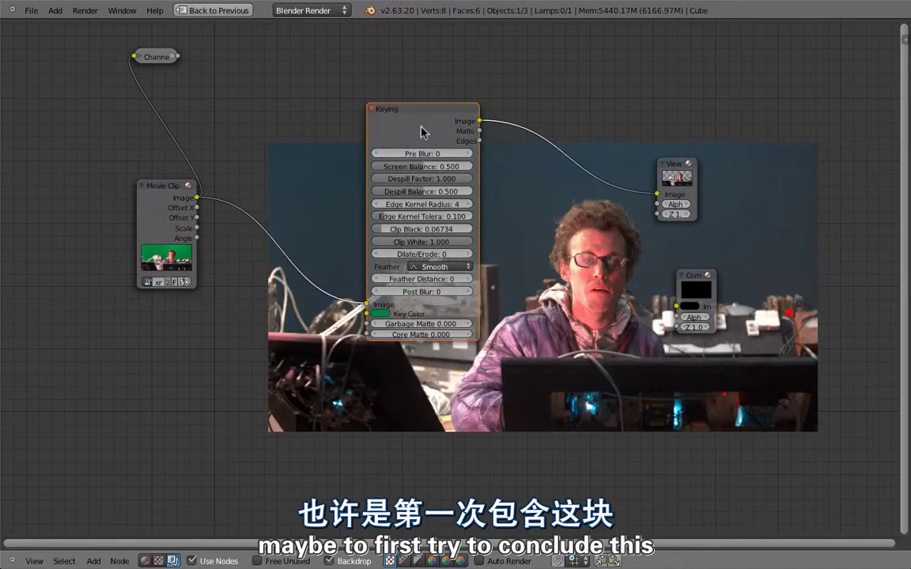
drag(423, 128, 373, 164)
Step: Cycle the Viewer through the Keying node's Matte, Edges and Image outputs
ctrl+shift+click(371, 170)
ctrl+shift+click(394, 168)
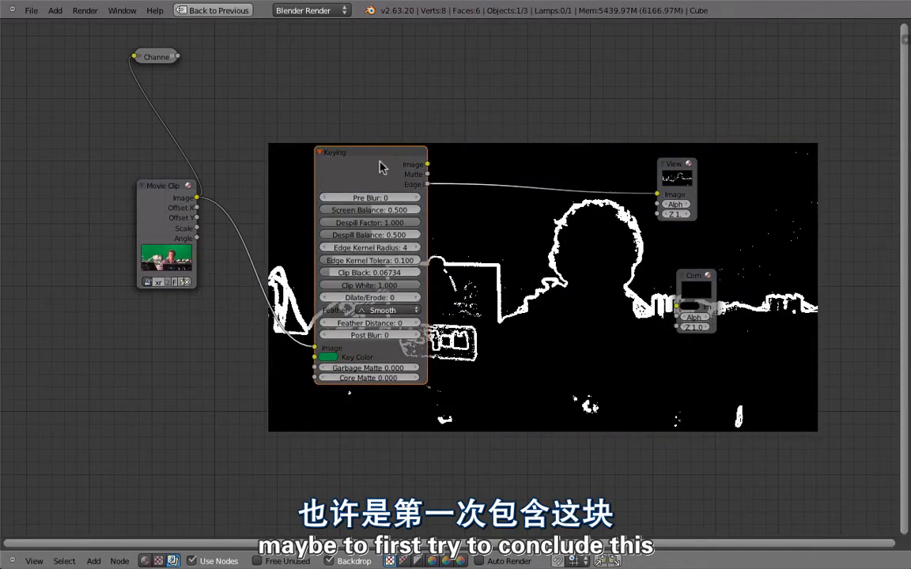
ctrl+shift+click(380, 166)
ctrl+shift+click(379, 166)
ctrl+shift+click(373, 166)
ctrl+shift+click(368, 168)
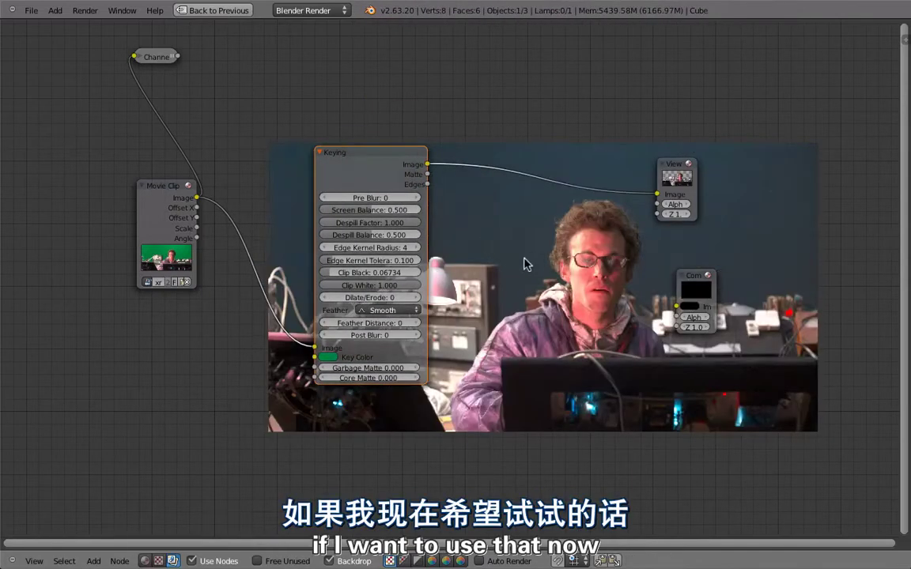
key(shift+a)
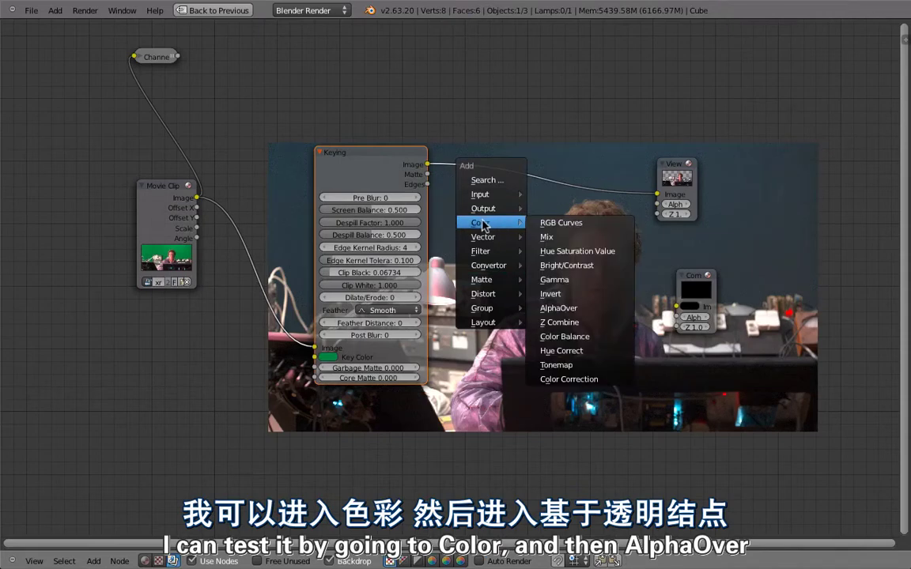
Step: Add an AlphaOver node right of Keying and feed the keyed image into its second input
click(558, 308)
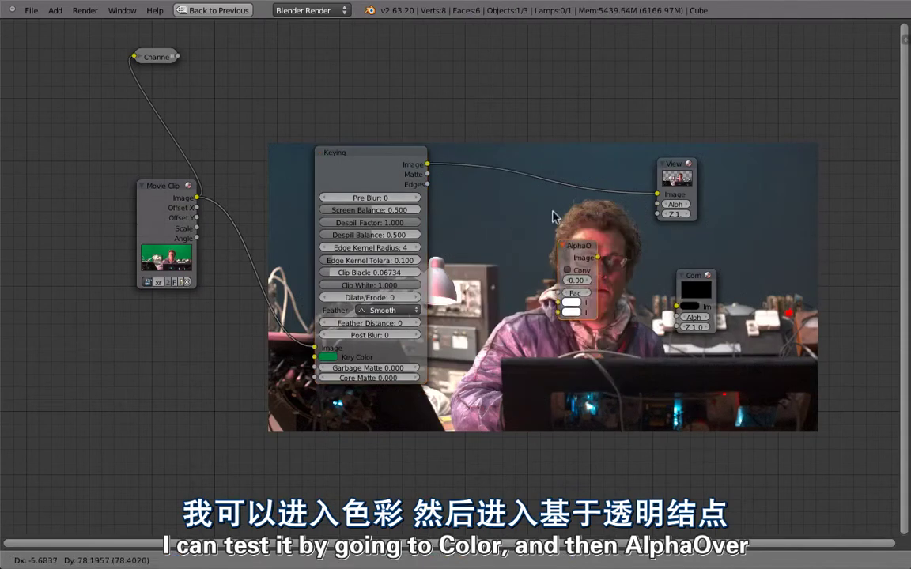
click(599, 241)
drag(428, 164, 555, 296)
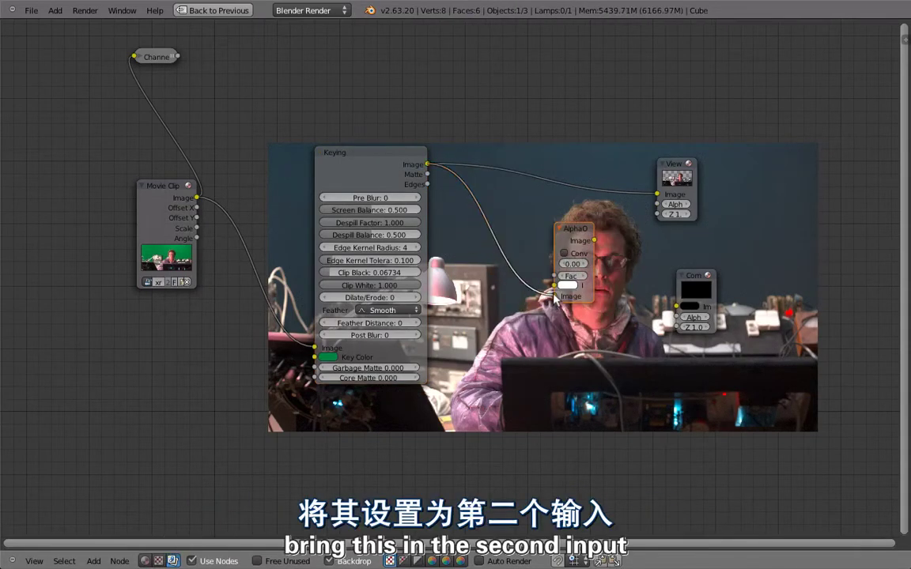
scroll(589, 299, up, 3)
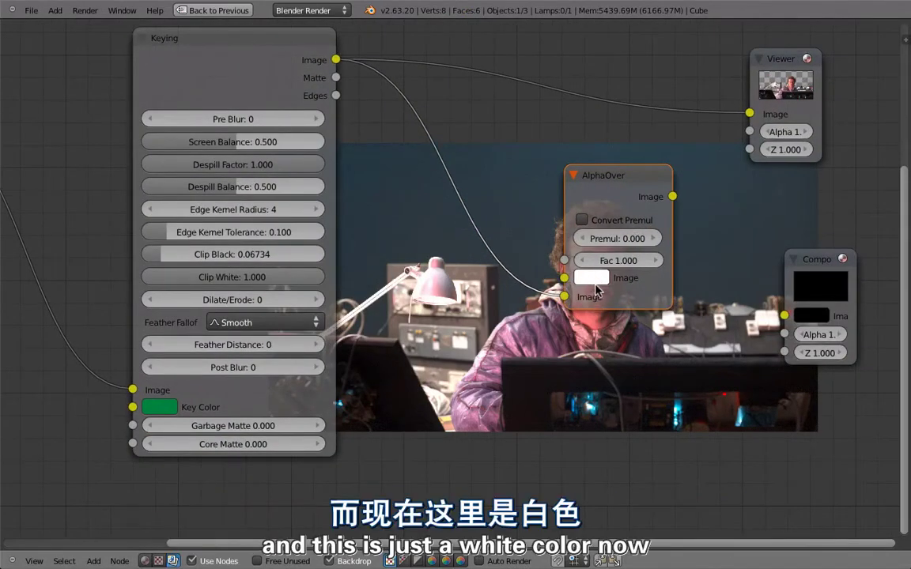
Step: Set the AlphaOver background colour to dark red and show the composite in the Viewer
click(596, 279)
click(654, 120)
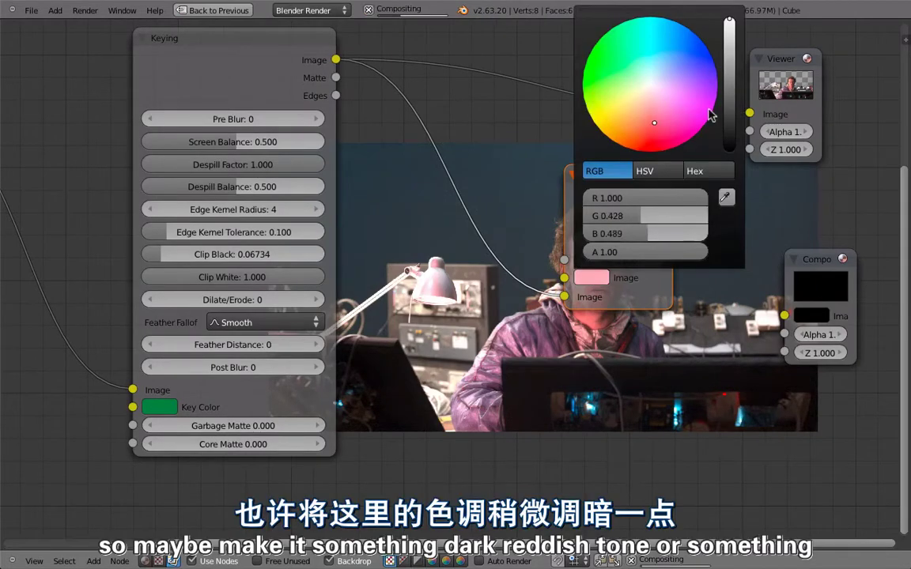
drag(728, 24, 728, 87)
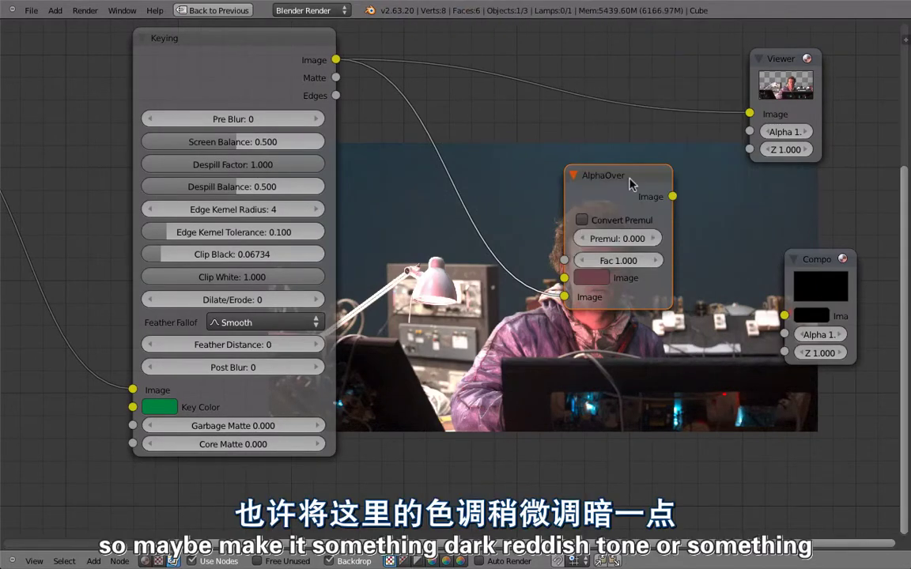
ctrl+shift+click(650, 281)
middle_drag(650, 280, 691, 323)
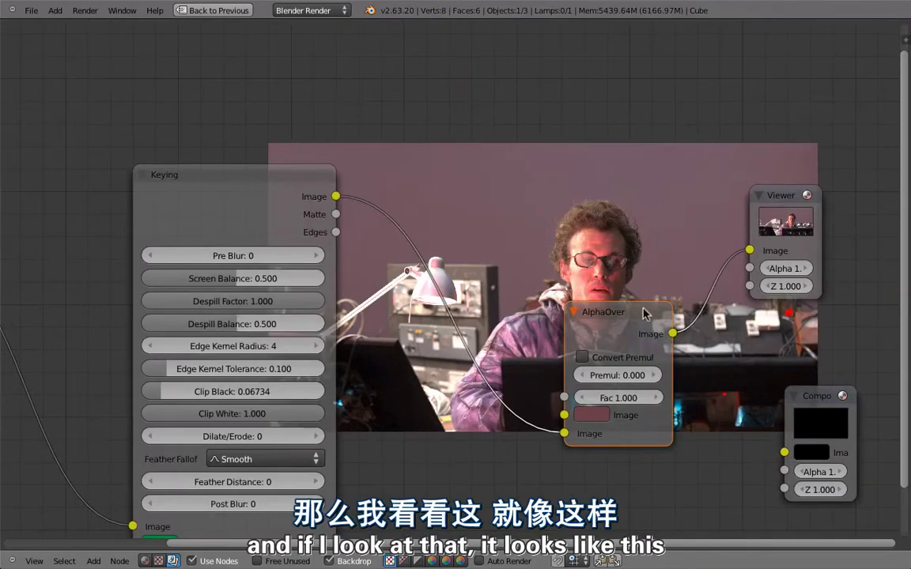
drag(645, 314, 681, 302)
middle_drag(590, 277, 587, 316)
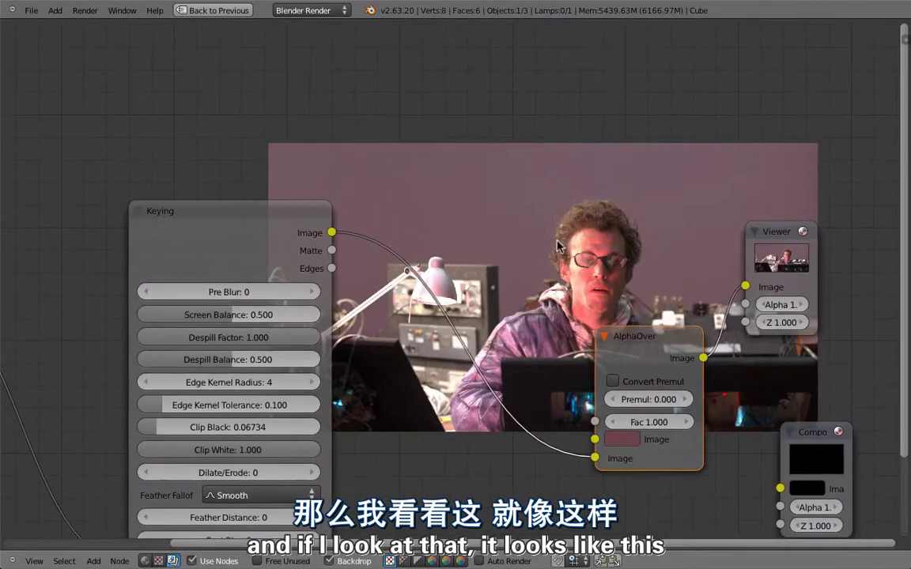
Step: Enable Convert Premul on AlphaOver, compare against the Keying output, then view the composite again
key(alt+v)
key(alt+v)
key(alt+v)
key(alt+v)
key(alt+v)
key(alt+v)
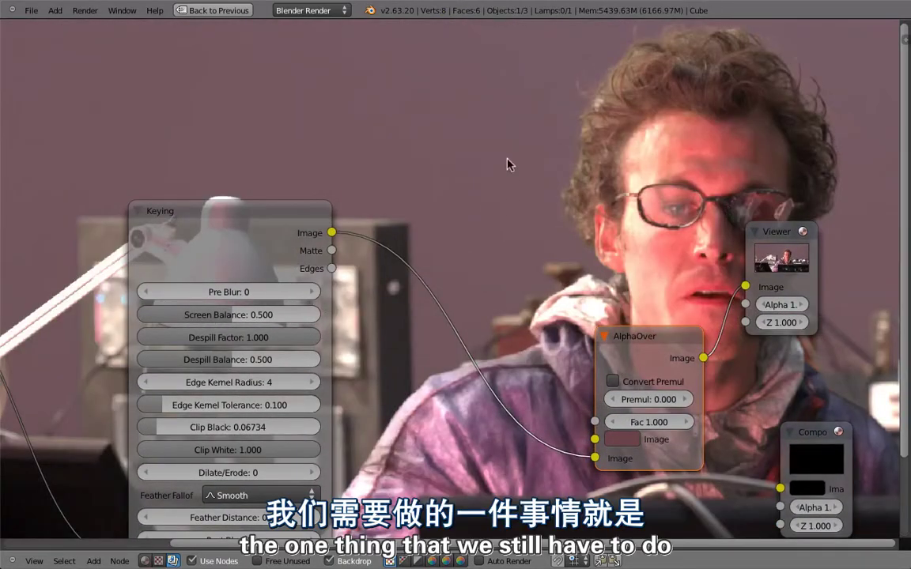
click(613, 383)
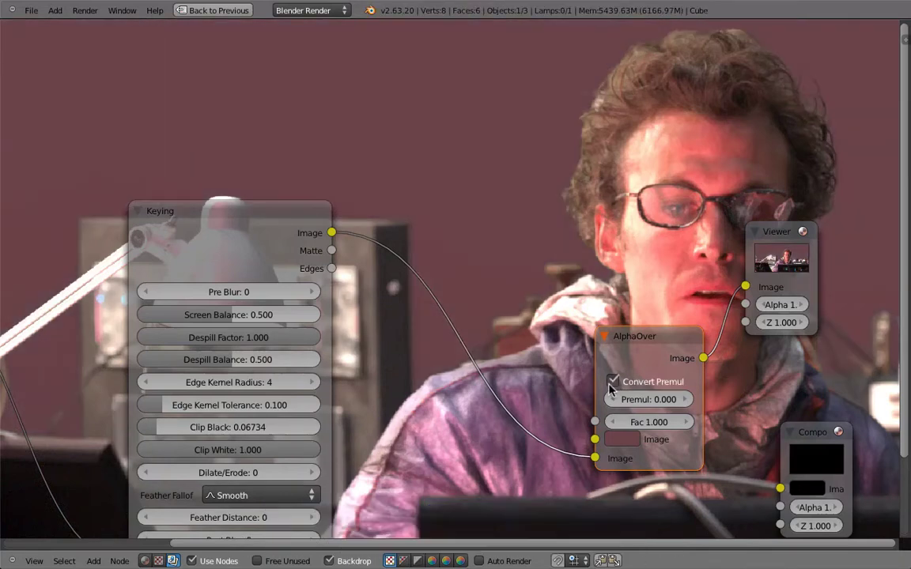
ctrl+shift+click(316, 226)
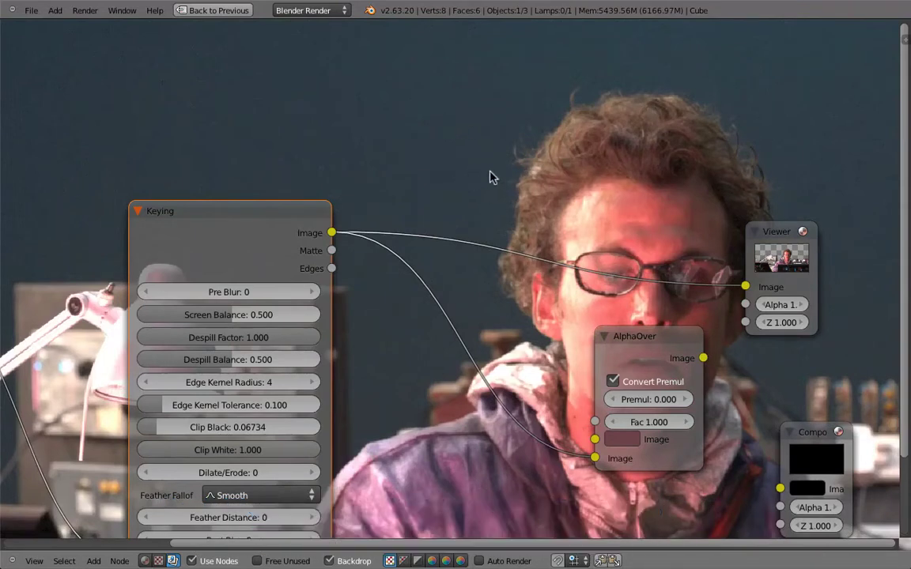
ctrl+shift+click(640, 348)
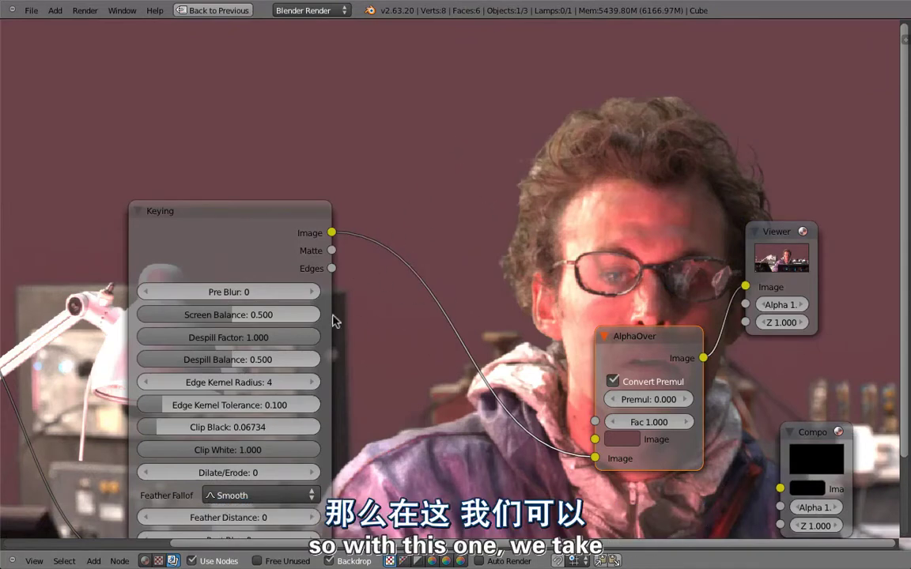
Step: View the matte and raise the Keying node's Clip Black to 0.218
ctrl+shift+click(277, 240)
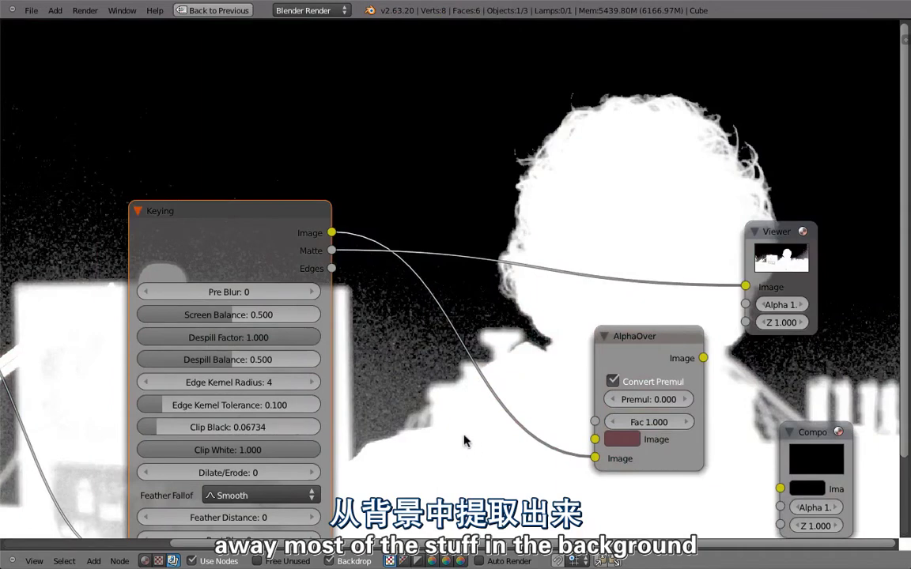
middle_drag(261, 373, 258, 359)
drag(158, 414, 180, 417)
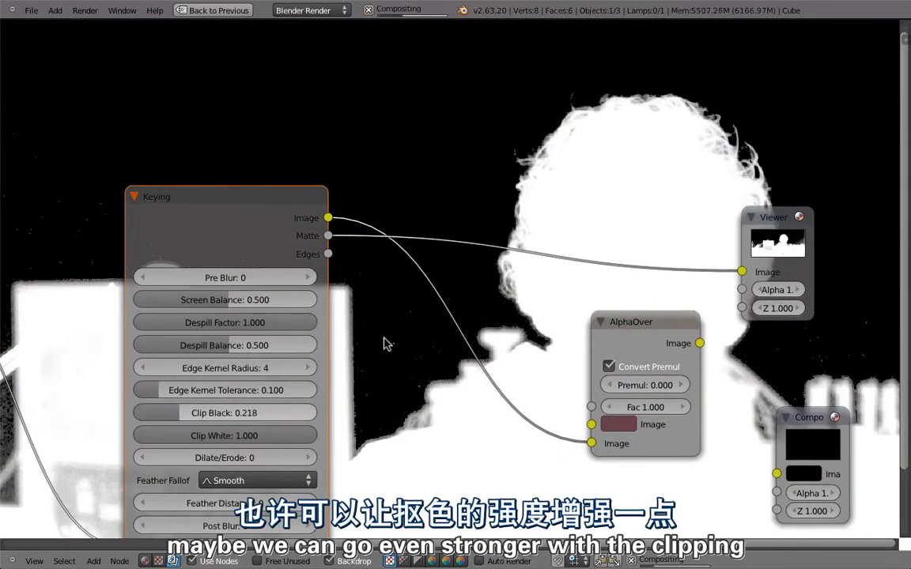
mouse_move(482, 420)
middle_down()
mouse_move(471, 411)
mouse_move(478, 361)
middle_up()
ctrl+shift+click(624, 348)
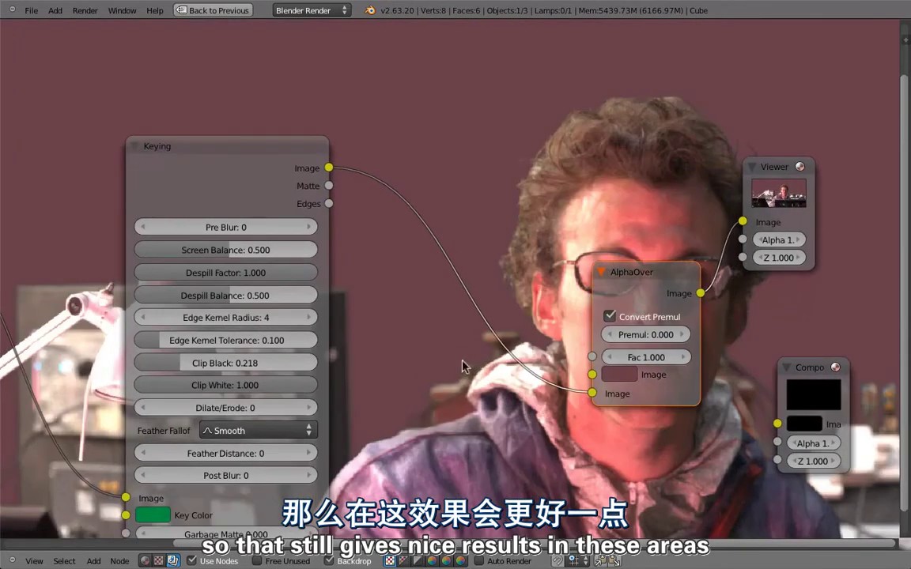
Step: Set the Keying node's Feather Distance to -4 and Feather Falloff to Sphere
key(alt+v)
key(alt+v)
key(alt+v)
key(alt+v)
key(alt+v)
key(alt+v)
key(alt+v)
key(alt+v)
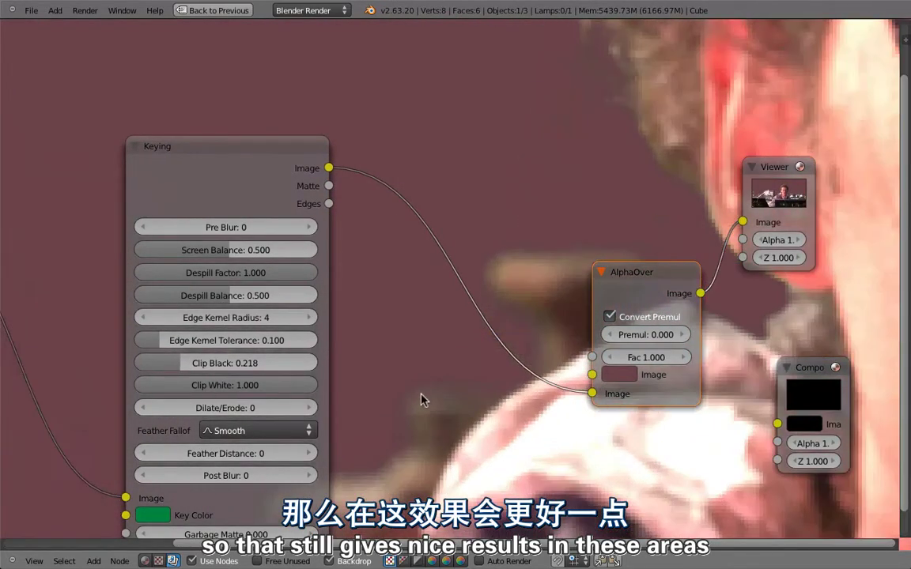
shift+scroll(379, 372, down, 2)
shift+scroll(340, 379, down, 1)
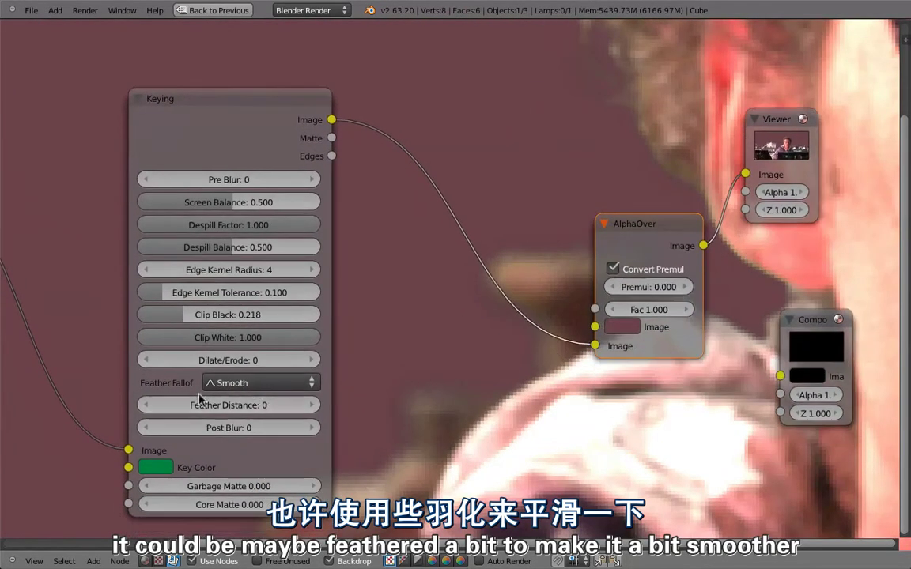
click(144, 404)
click(144, 404)
click(144, 404)
click(145, 404)
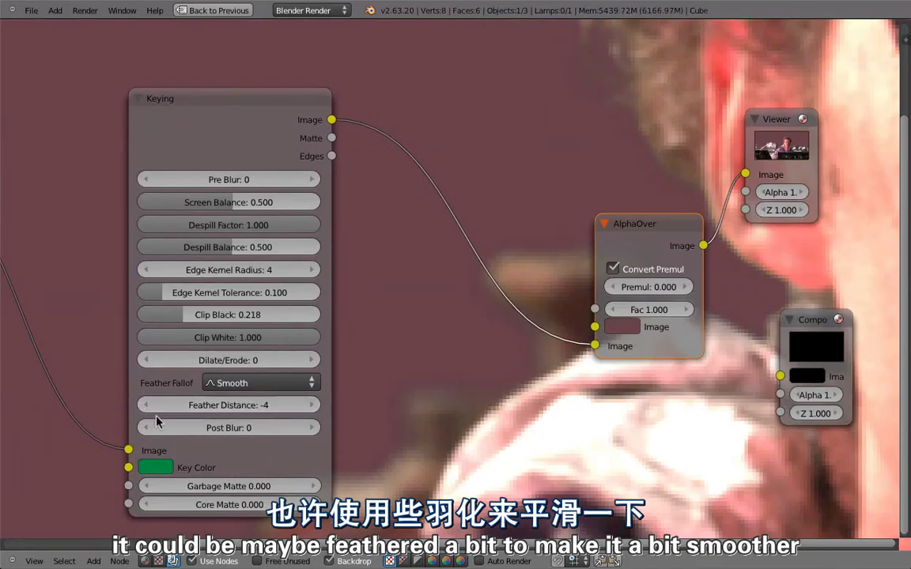
click(269, 382)
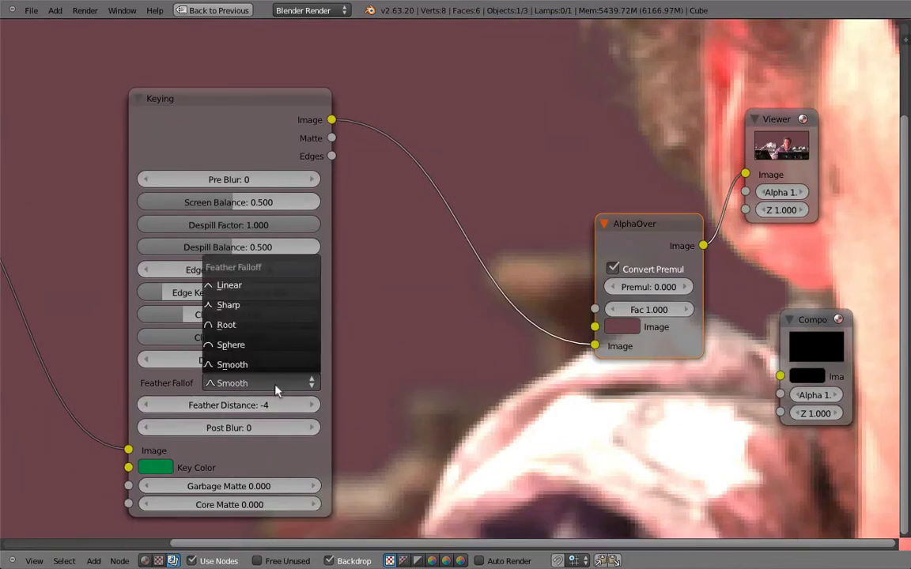
click(275, 345)
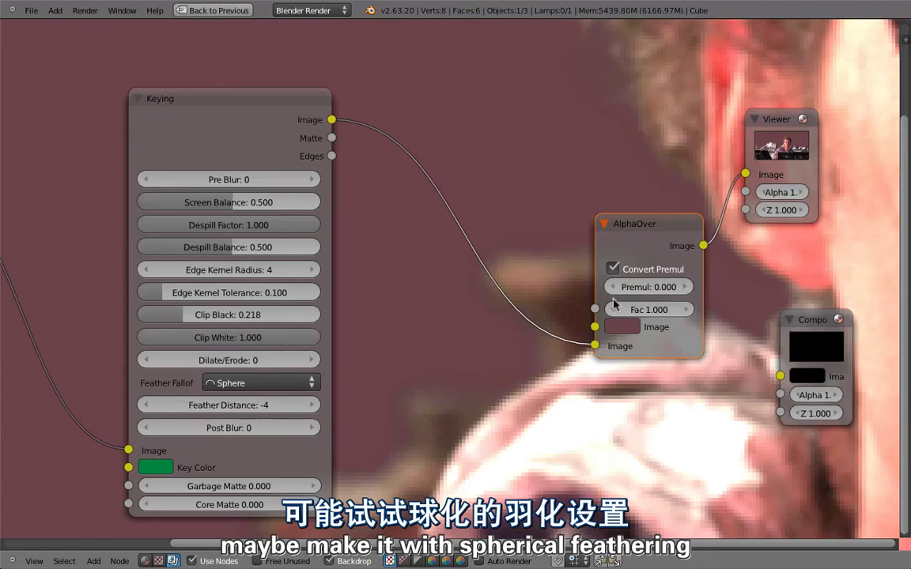
Step: Zoom the backdrop out and move the AlphaOver, Viewer and Composite nodes off the image
mouse_move(615, 304)
middle_down()
mouse_move(584, 199)
mouse_move(567, 297)
mouse_move(431, 407)
middle_up()
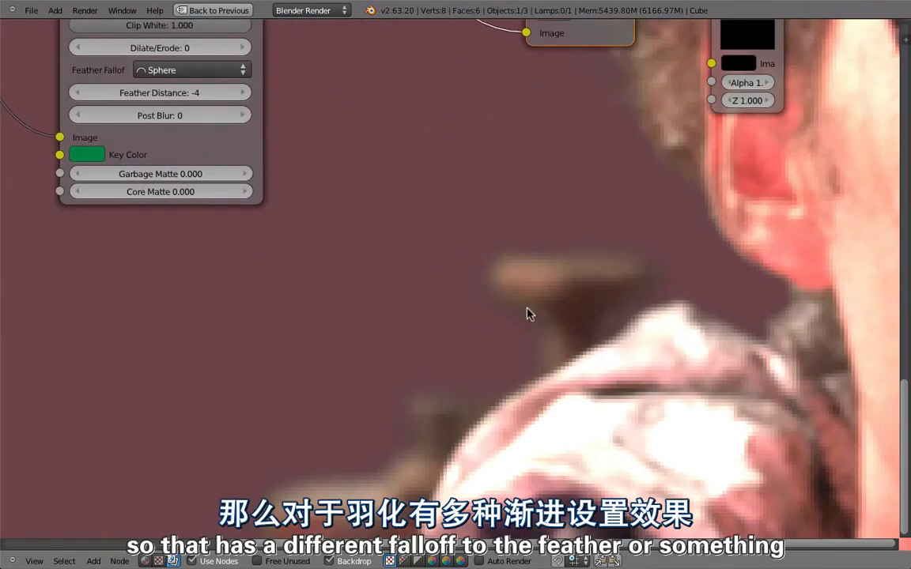
middle_drag(522, 268, 494, 335)
key(v)
key(v)
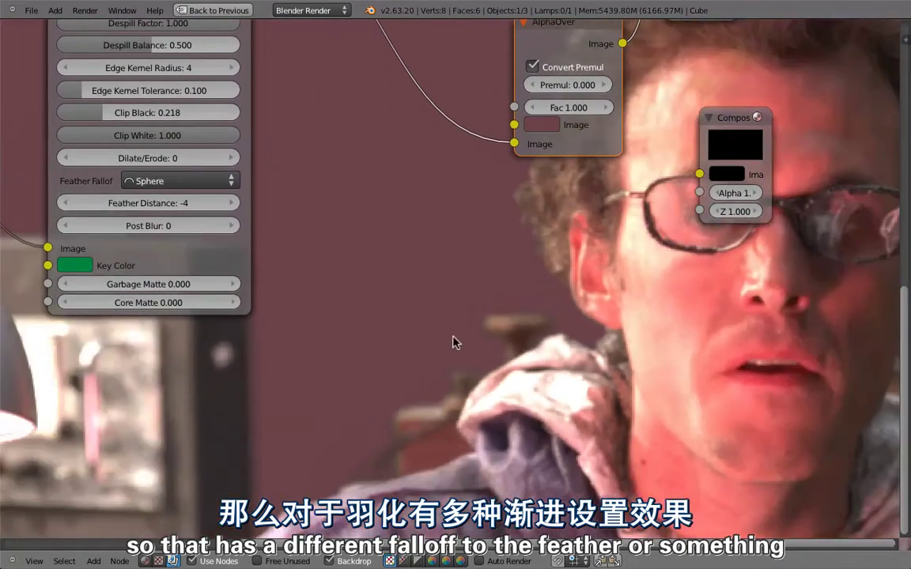
key(v)
key(v)
key(v)
key(v)
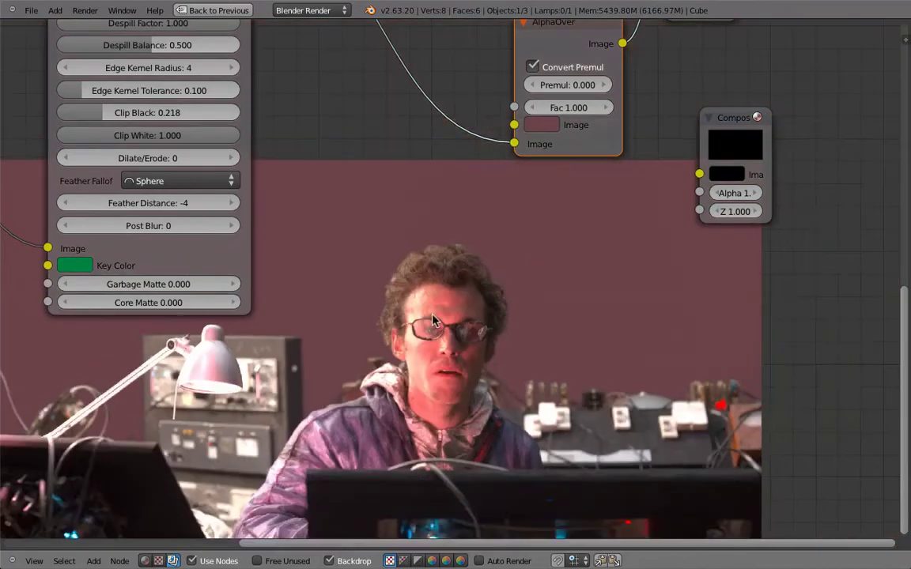
key(v)
key(v)
middle_drag(505, 180, 520, 346)
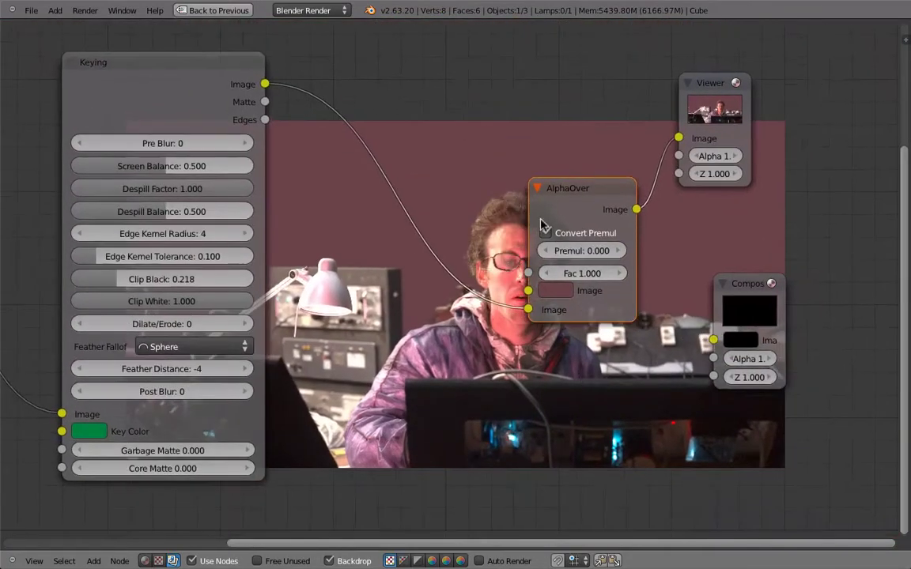
mouse_move(556, 306)
middle_down()
mouse_move(604, 245)
mouse_move(571, 222)
middle_up()
key(b)
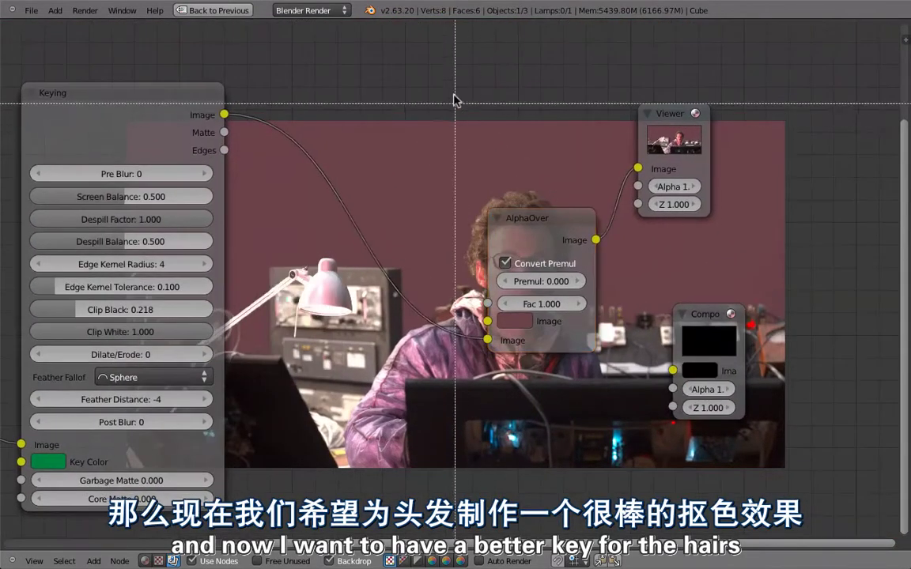
drag(455, 102, 675, 428)
key(g)
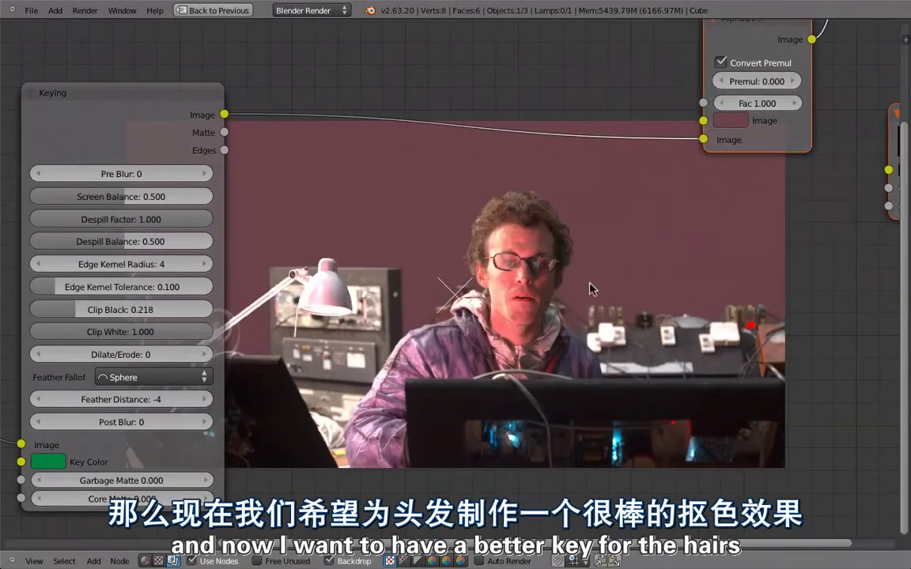
click(530, 254)
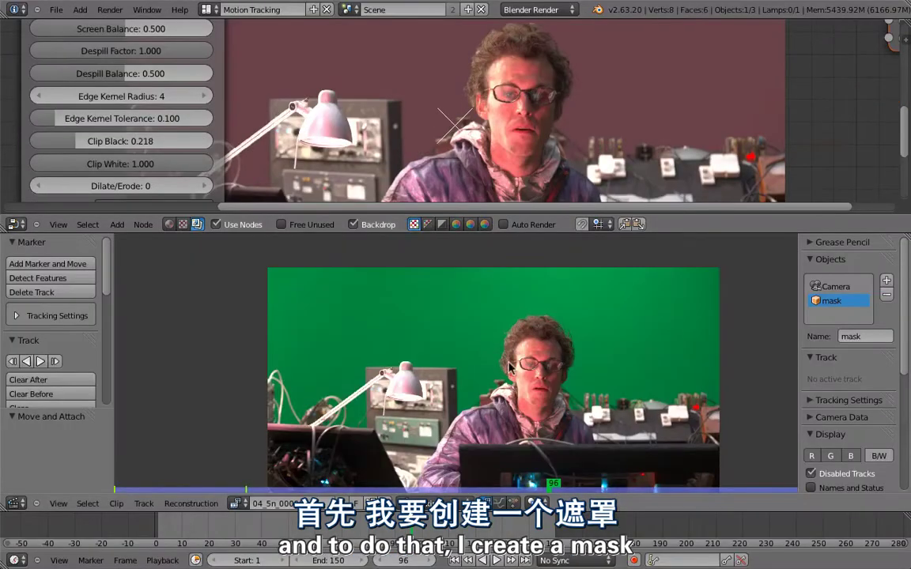
Step: In the maximized clip editor, set tracking Motion to Perspective and Match to Previous frame
key(ctrl+Up)
middle_drag(528, 386, 487, 370)
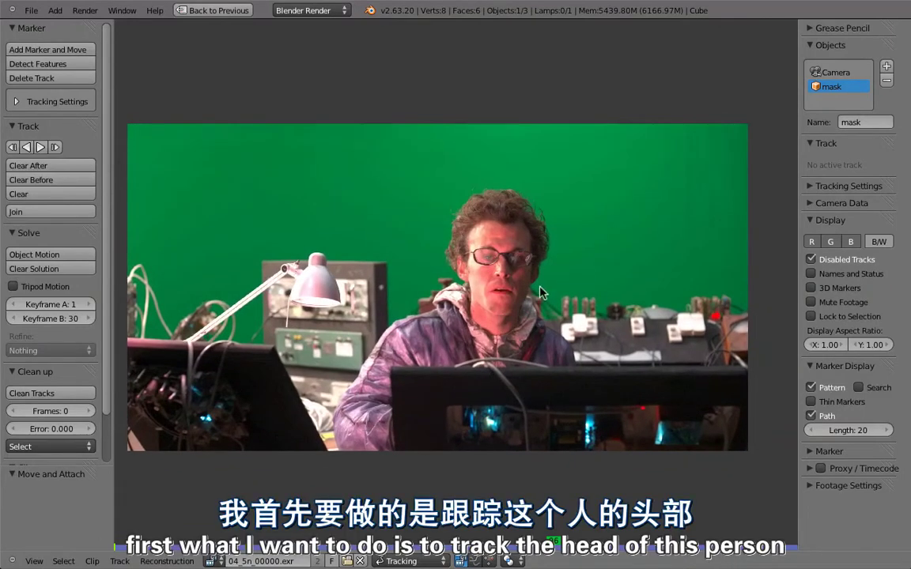
click(15, 102)
click(79, 208)
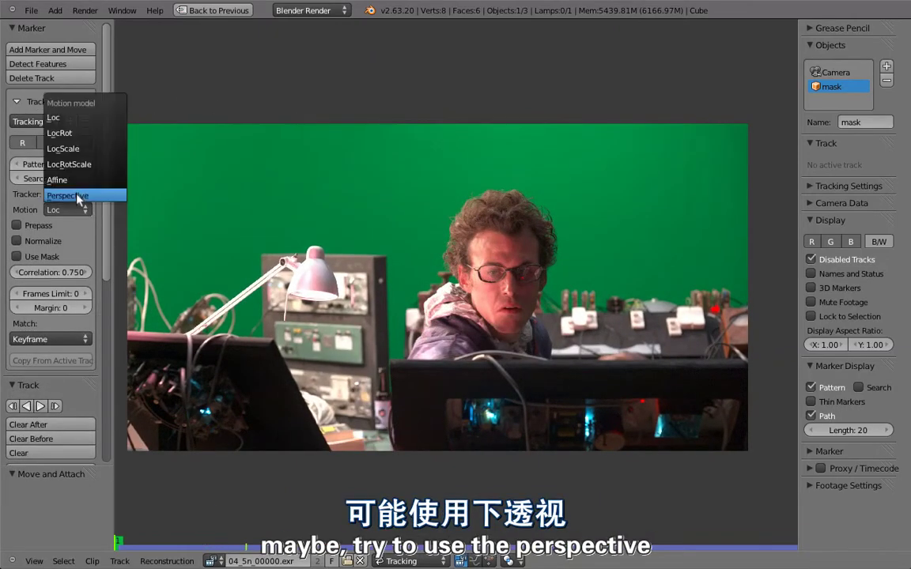
click(79, 197)
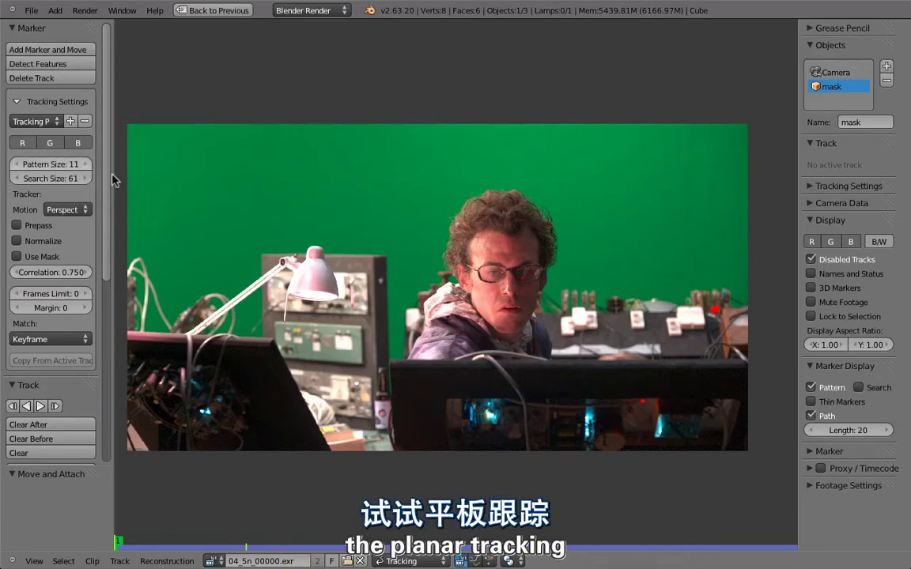
click(52, 339)
click(48, 310)
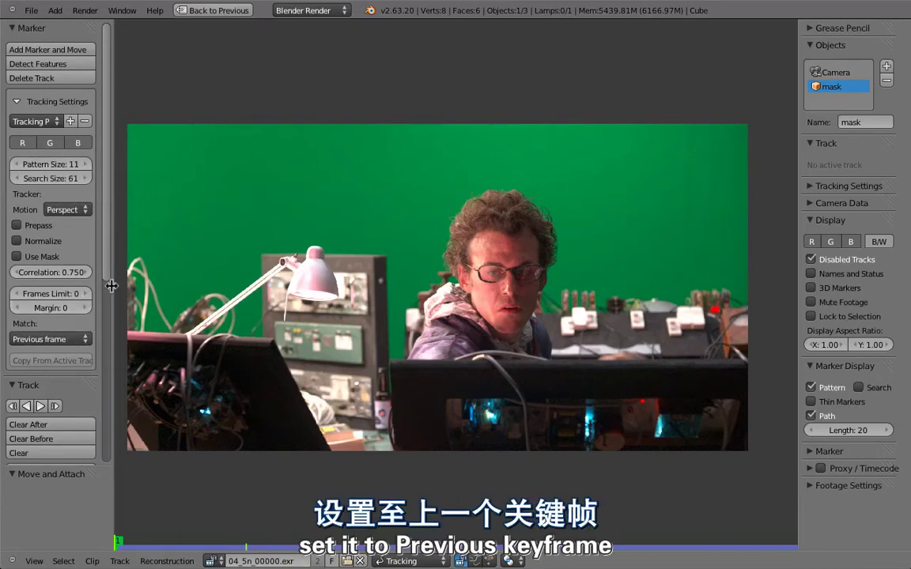
scroll(494, 271, up, 2)
Step: Place a track marker on the actor's glasses and fit its search area around the head
ctrl+click(514, 263)
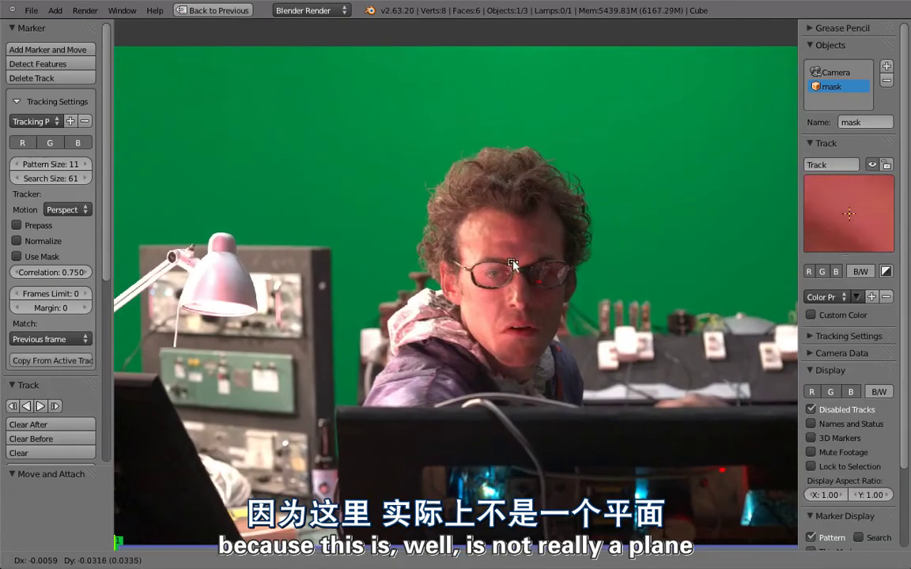
click(514, 264)
key(s)
click(562, 278)
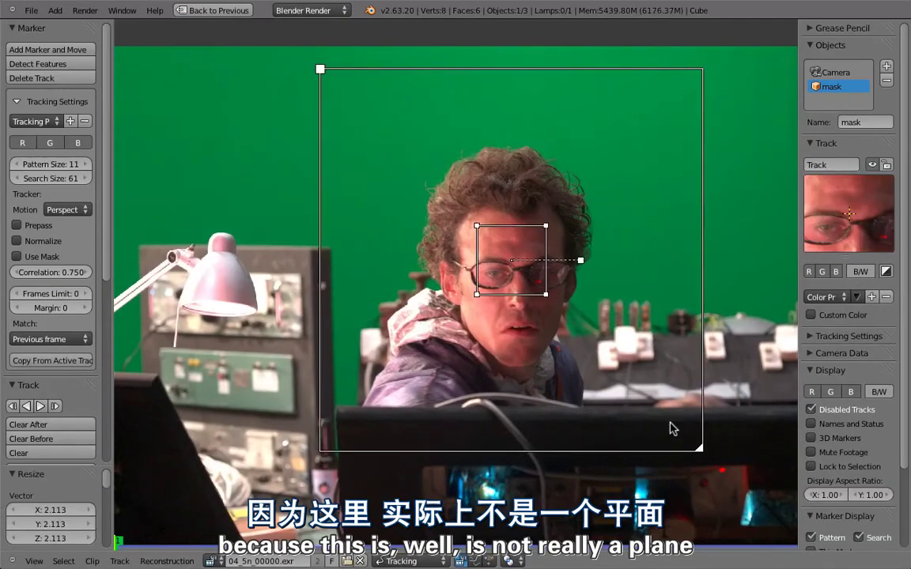
drag(699, 448, 585, 290)
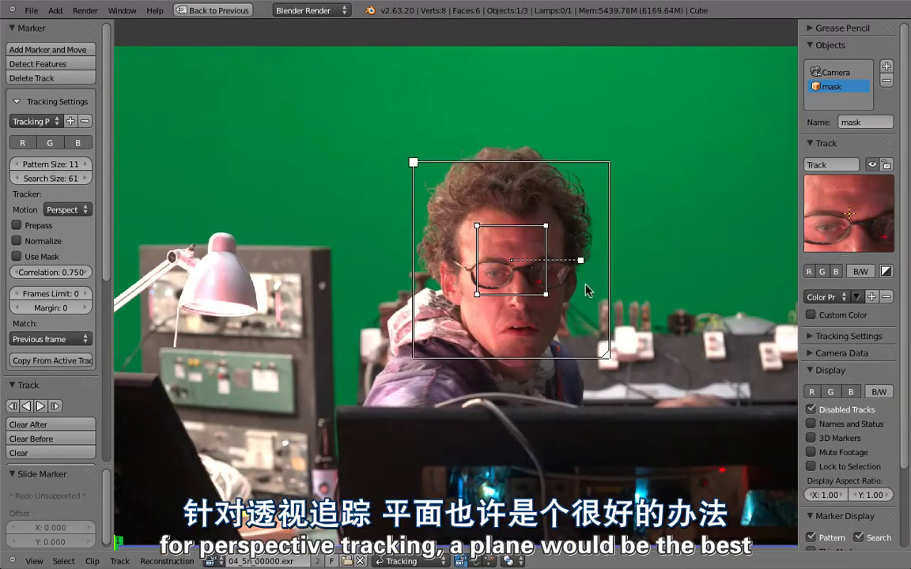
drag(544, 257, 549, 251)
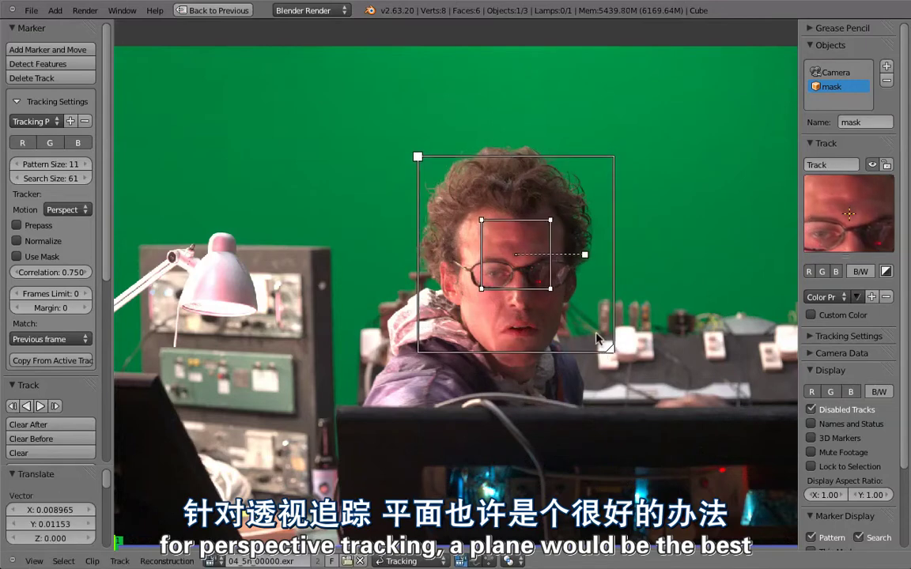
Step: Track the glasses marker forward through the shot, then switch the clip editor to Mask mode
key(ctrl+t)
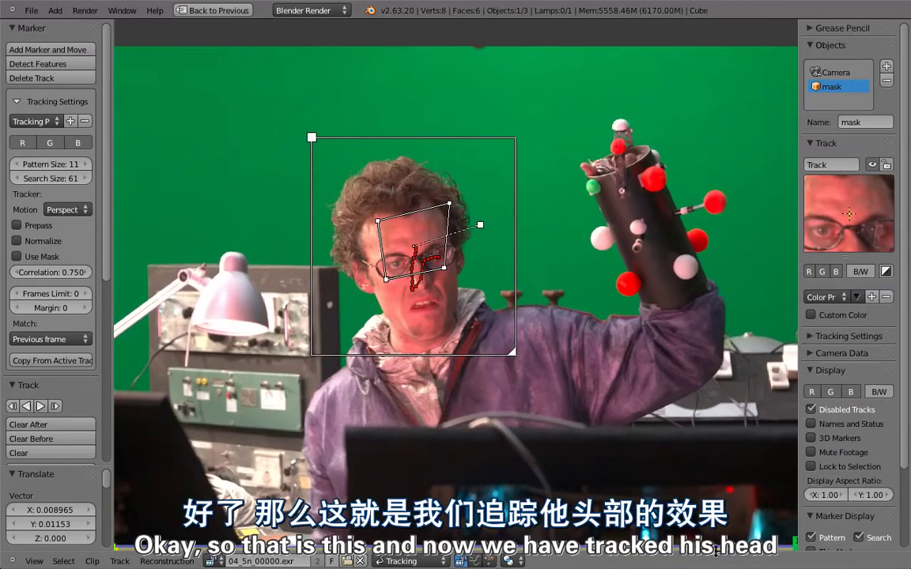
key(alt+a)
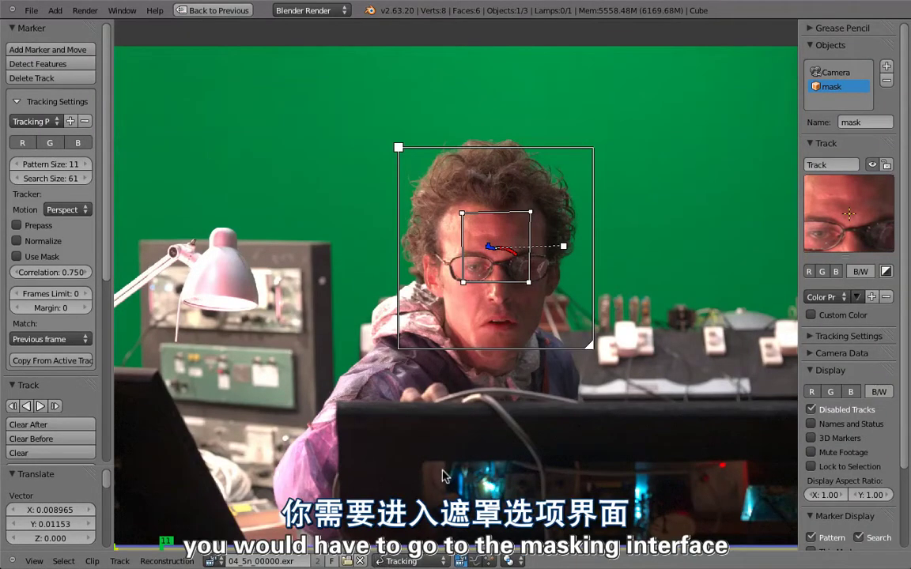
click(404, 560)
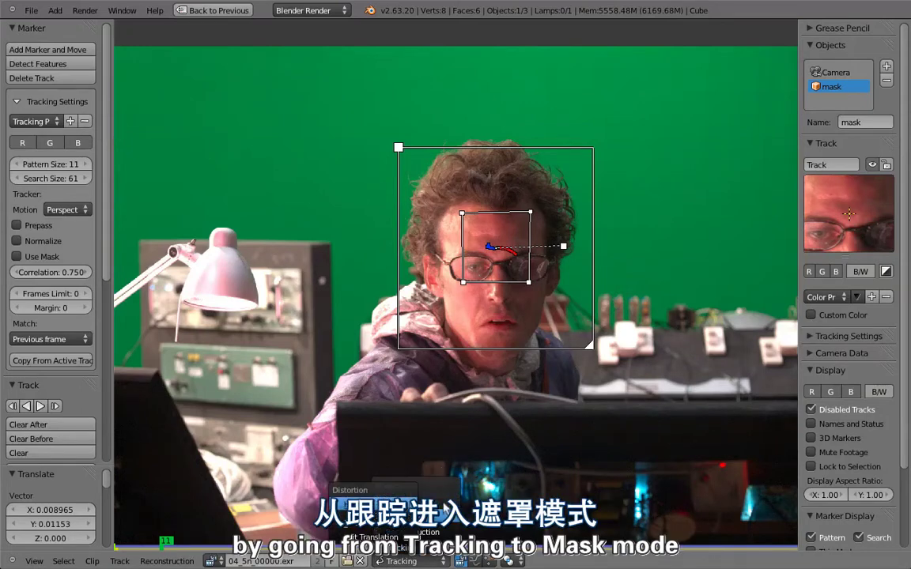
click(372, 475)
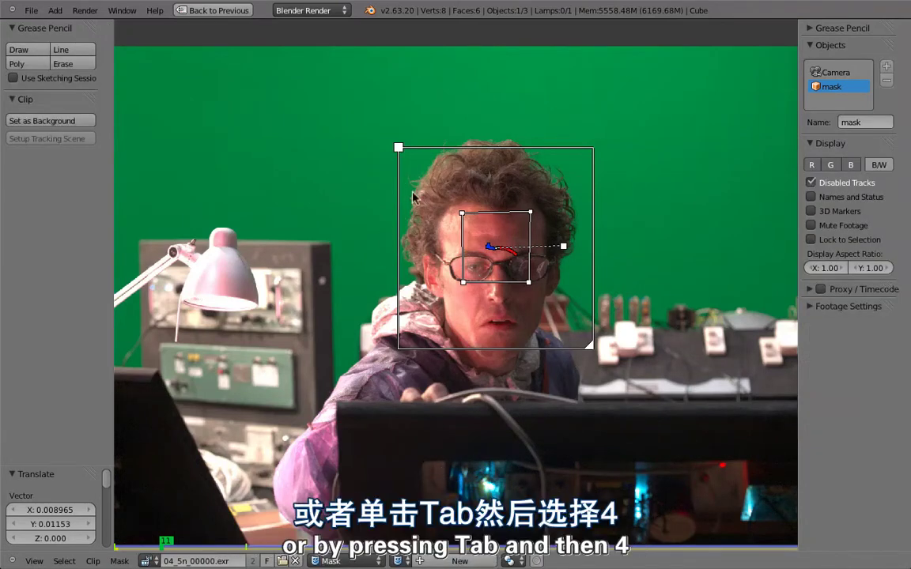
Step: Create a new mask and place four points around the actor's head
key(Tab)
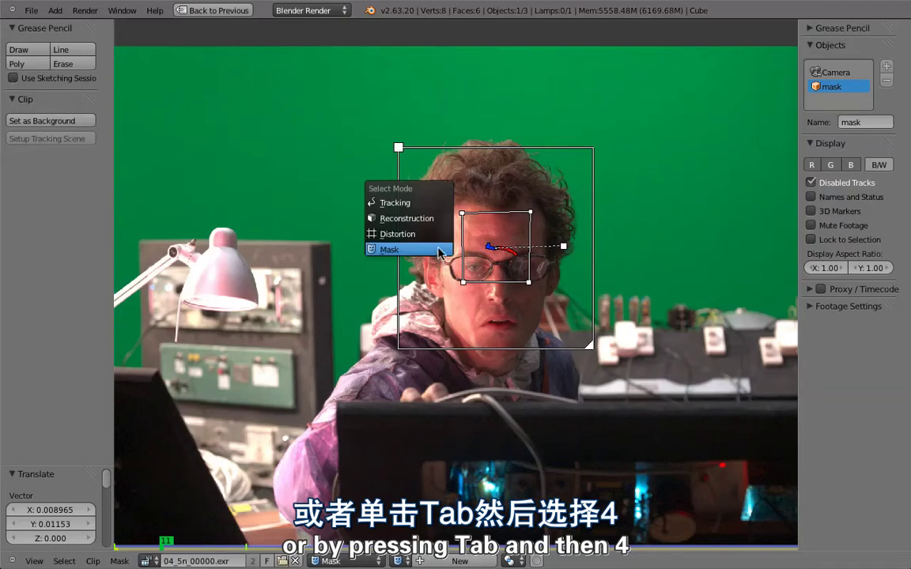
click(423, 249)
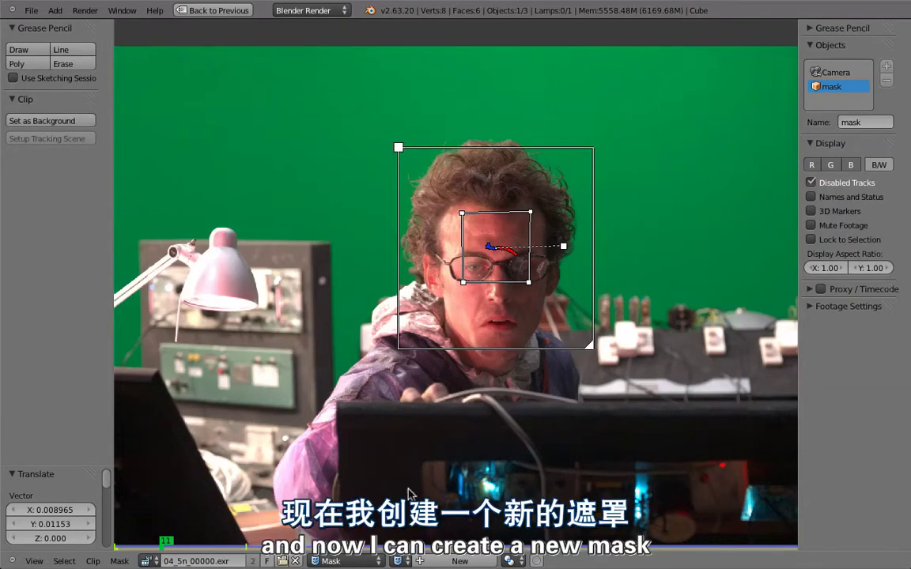
click(447, 562)
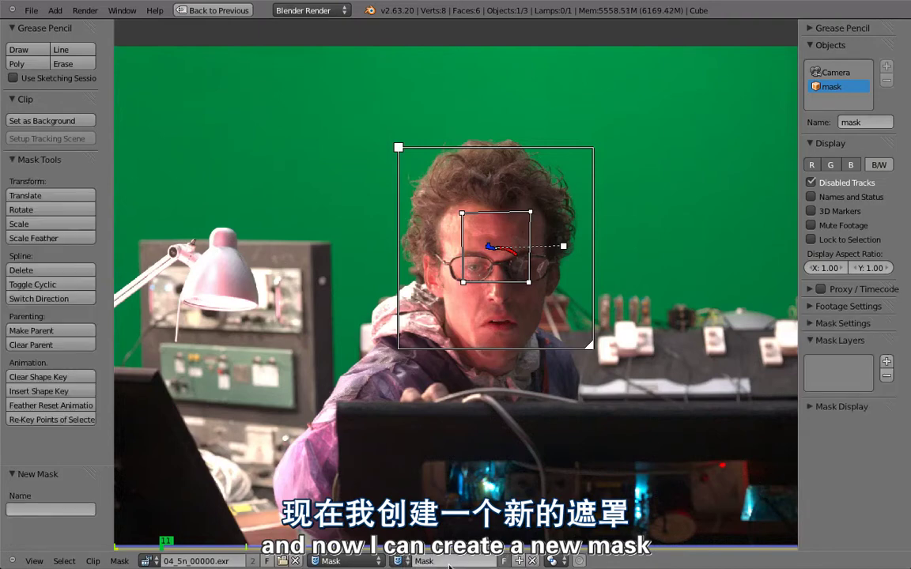
ctrl+click(437, 180)
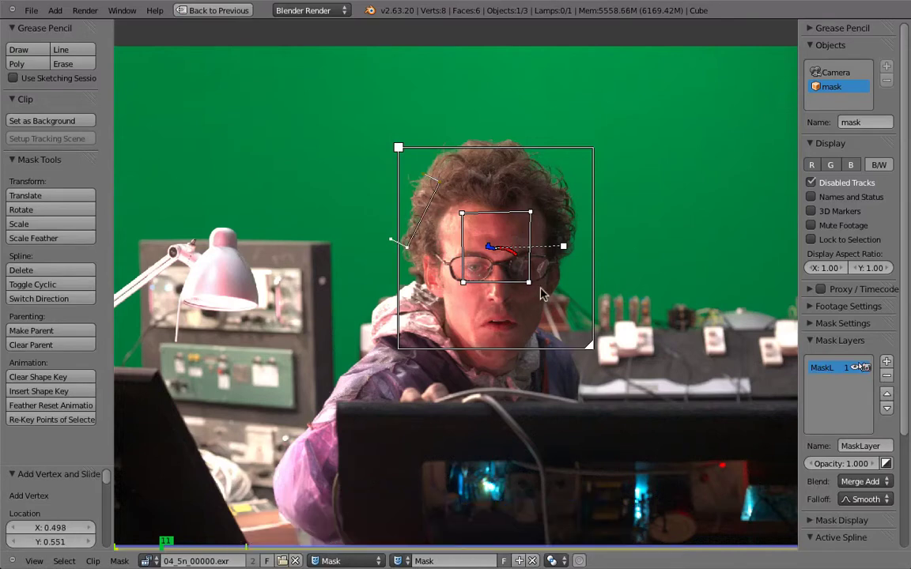
ctrl+click(566, 271)
ctrl+click(537, 132)
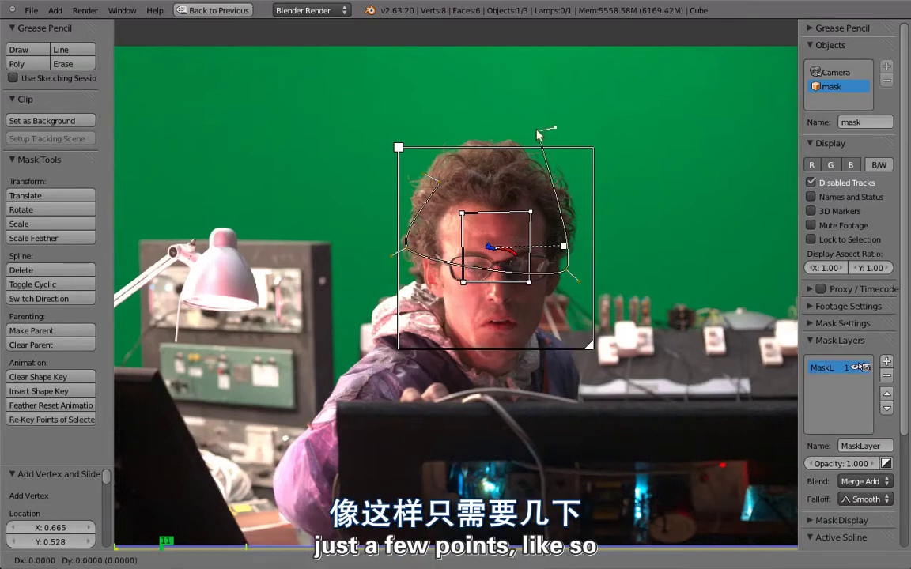
ctrl+click(463, 125)
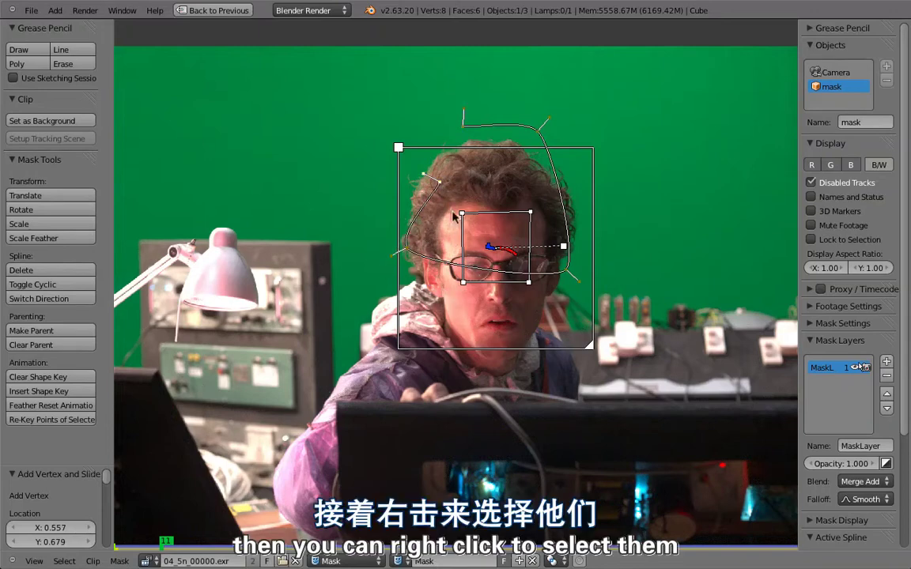
Step: Move the top mask points onto the hair and close the outline with Toggle Cyclic
key(g)
click(441, 201)
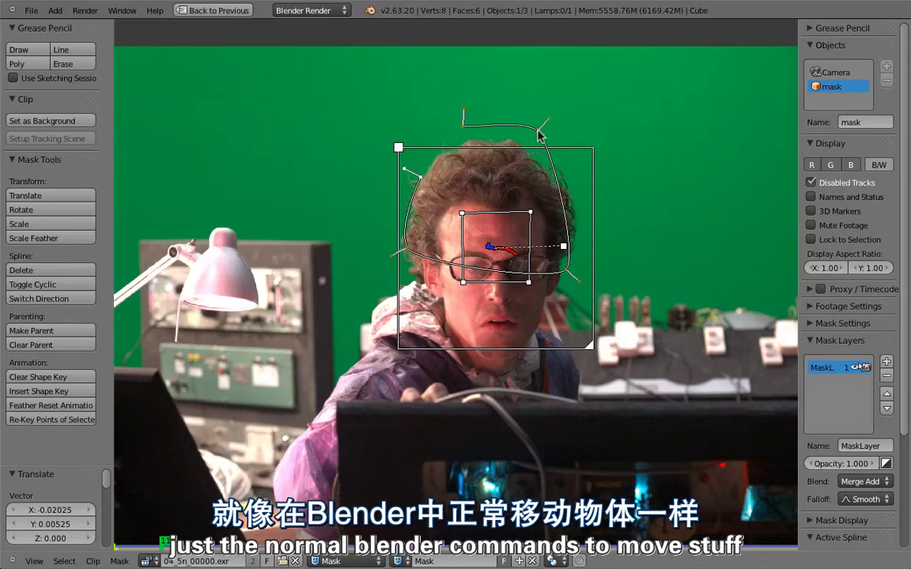
right_drag(463, 124, 468, 147)
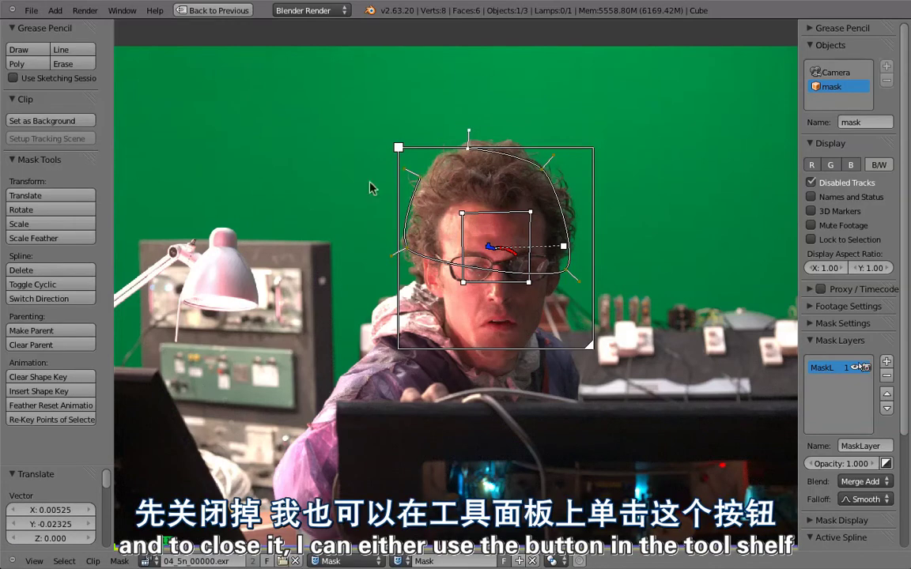
click(28, 286)
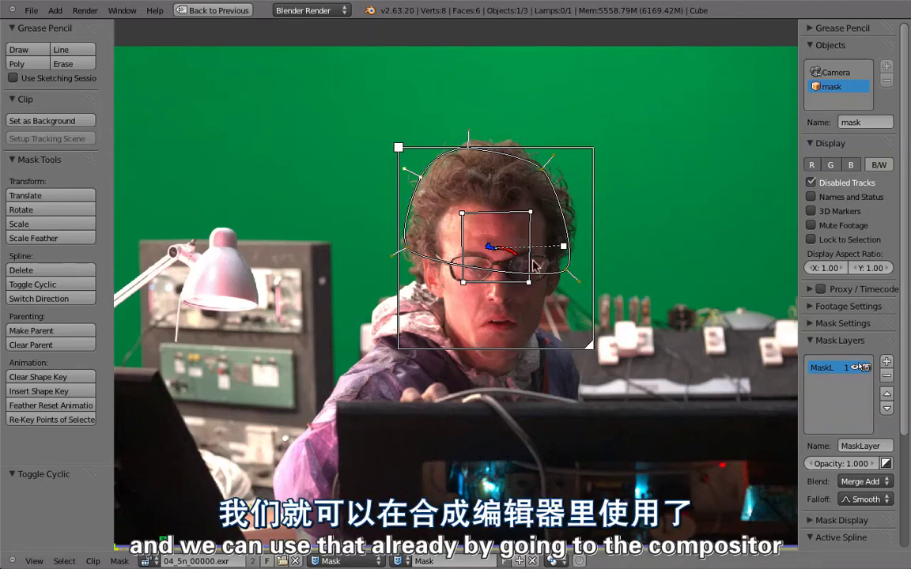
Step: In the compositor, add a Mask input node and assign the drawn head mask to it
key(ctrl+Up)
key(ctrl+Up)
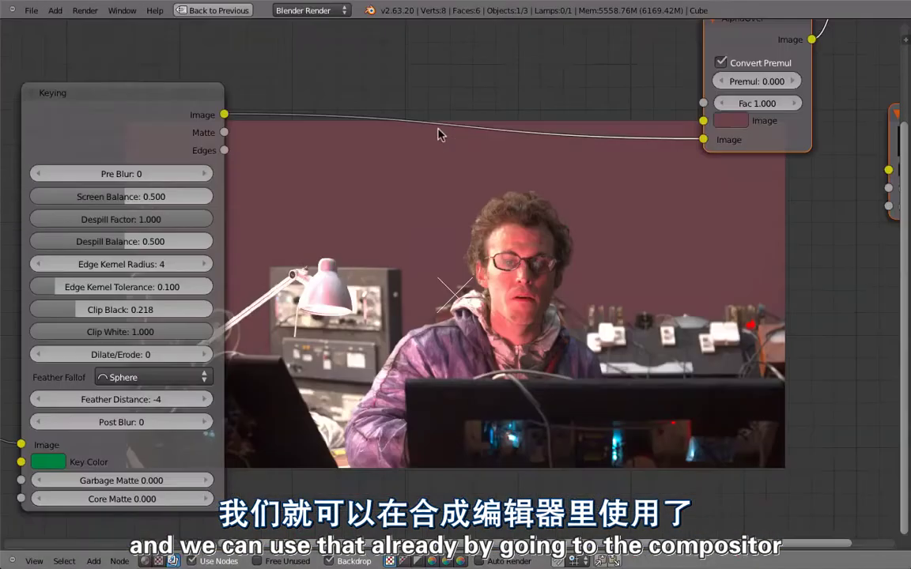
middle_drag(378, 166, 387, 204)
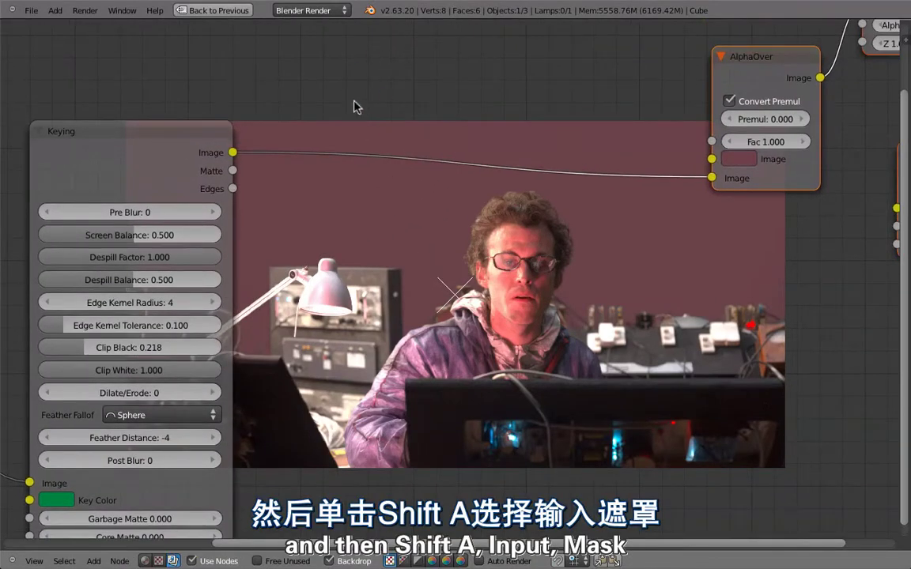
key(shift+a)
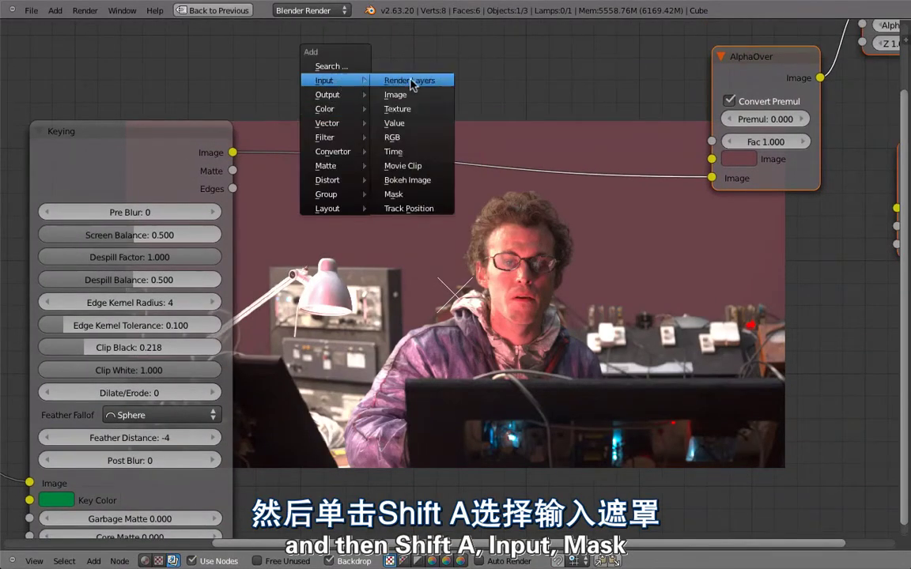
click(393, 193)
click(421, 197)
click(423, 197)
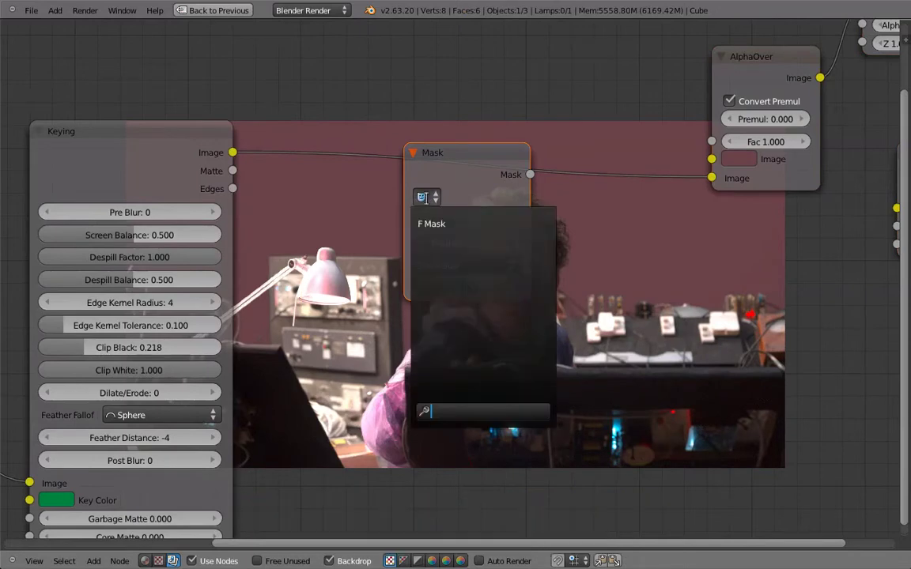
click(443, 228)
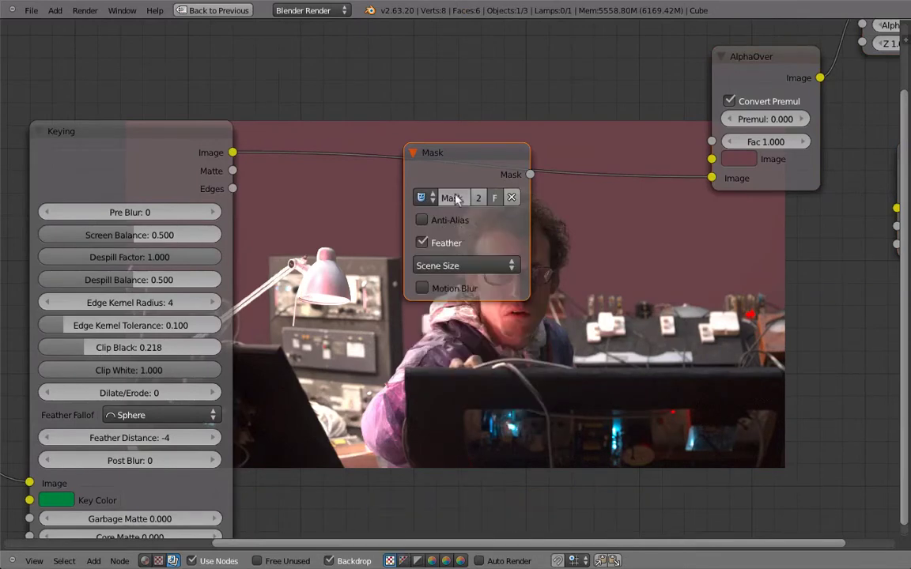
Step: Preview the Mask node's white head shape on black in the backdrop
mouse_move(473, 177)
mouse_down()
mouse_move(434, 263)
mouse_move(428, 241)
mouse_up()
ctrl+shift+click(428, 241)
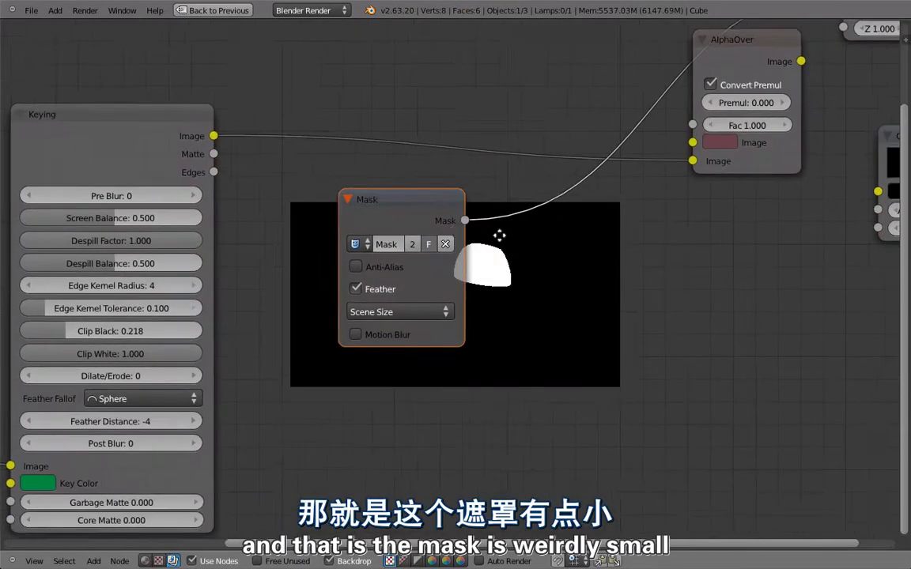
middle_drag(498, 240, 479, 218)
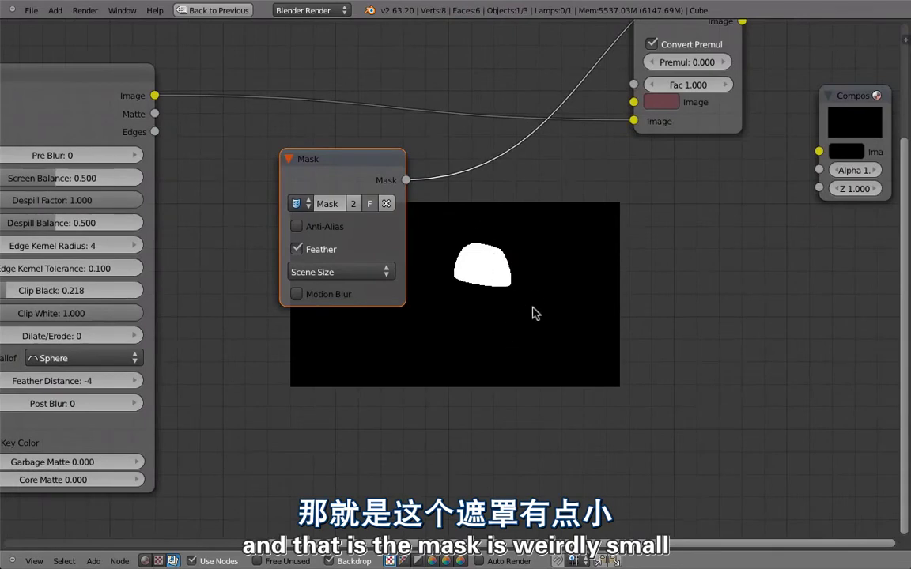
key(ctrl+Up)
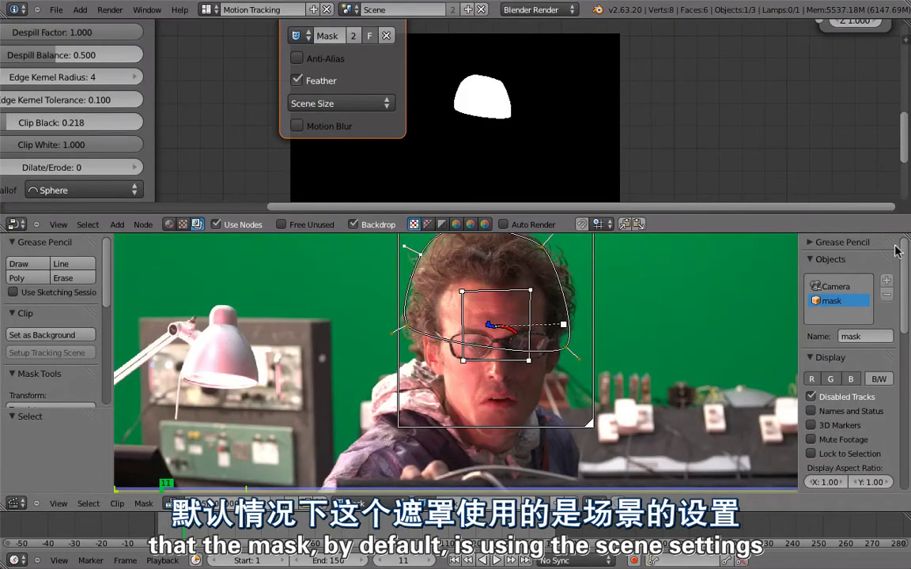
Step: Split the clip editor and show the Scene properties in the new area
drag(899, 237, 673, 332)
click(686, 504)
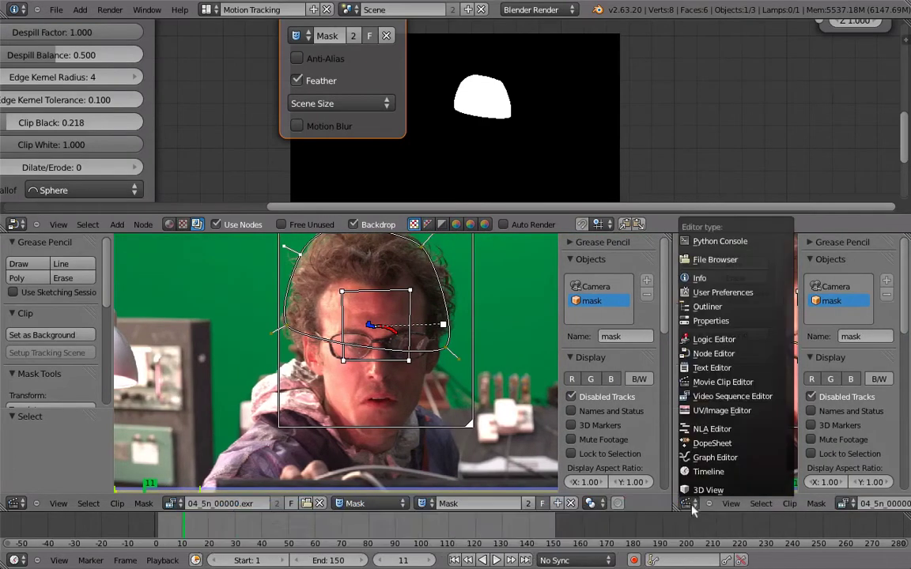
click(711, 321)
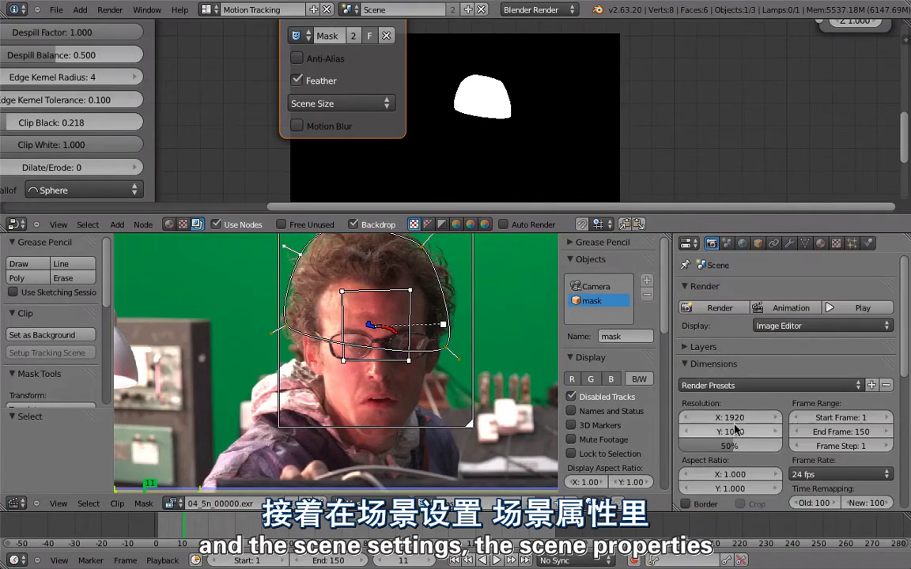
scroll(727, 395, down, 3)
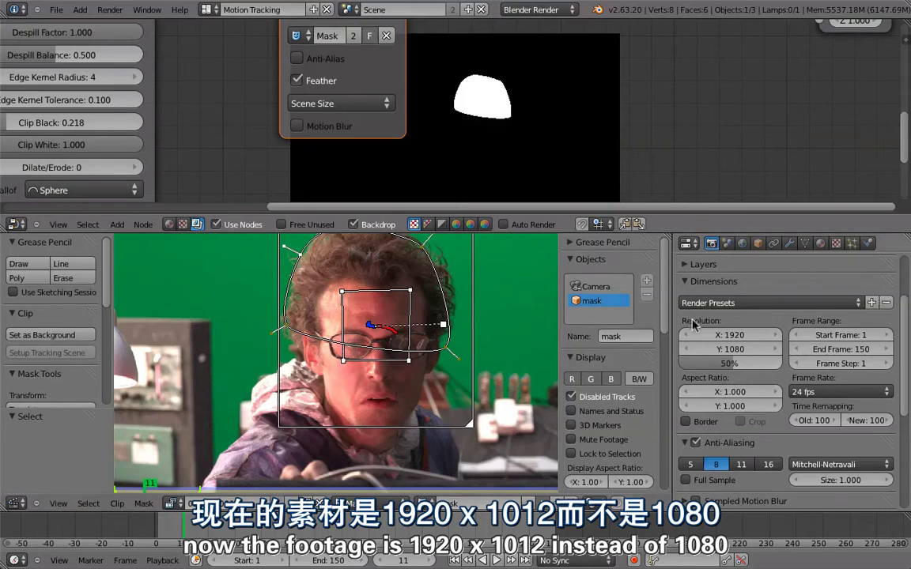
Step: Change the render Resolution Y from 1080 to 1012
click(695, 351)
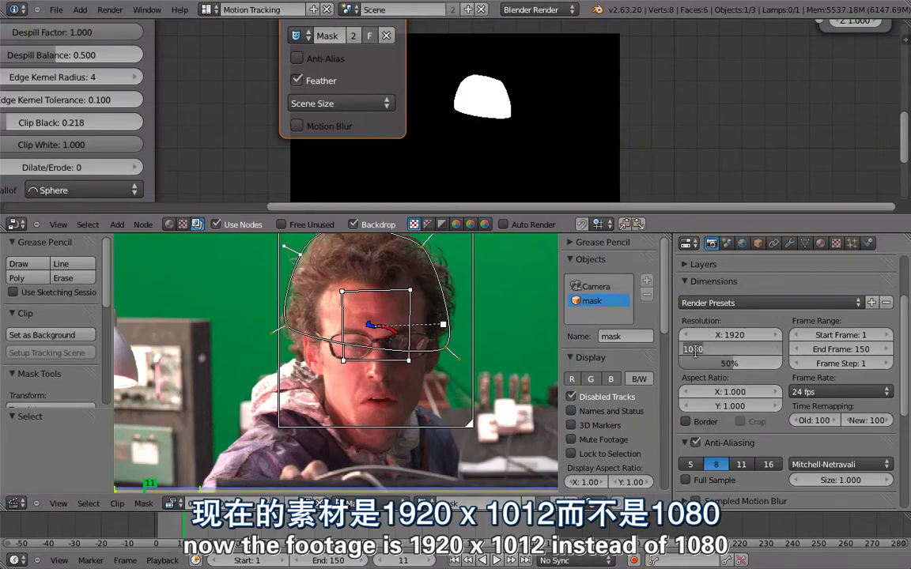
key(BackSpace)
key(BackSpace)
text(12)
key(Return)
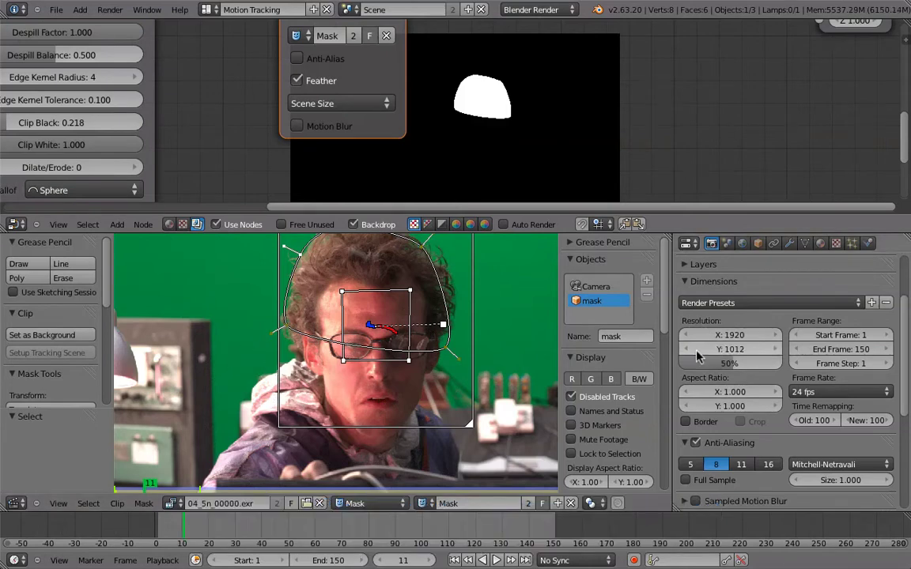
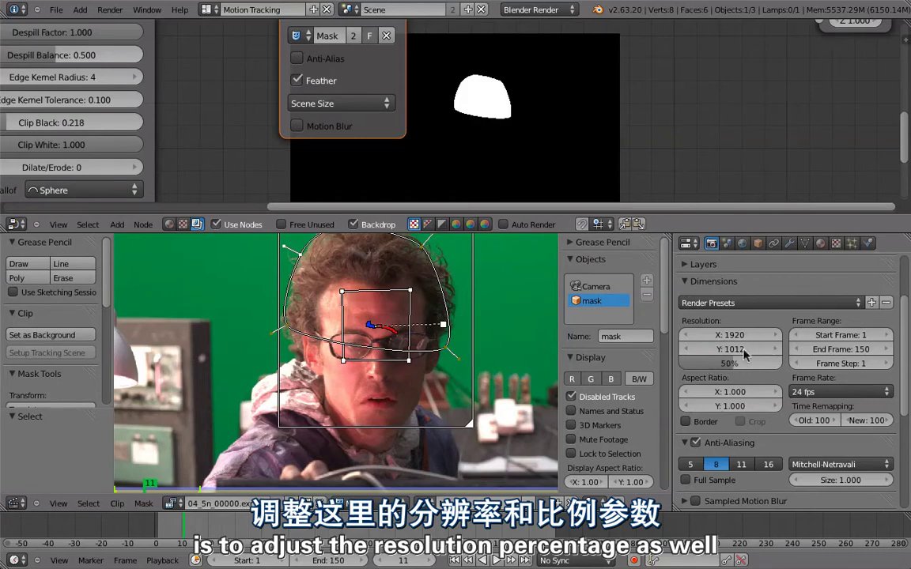
Step: Set the render resolution percentage to 100%
click(733, 363)
text(100)
key(Return)
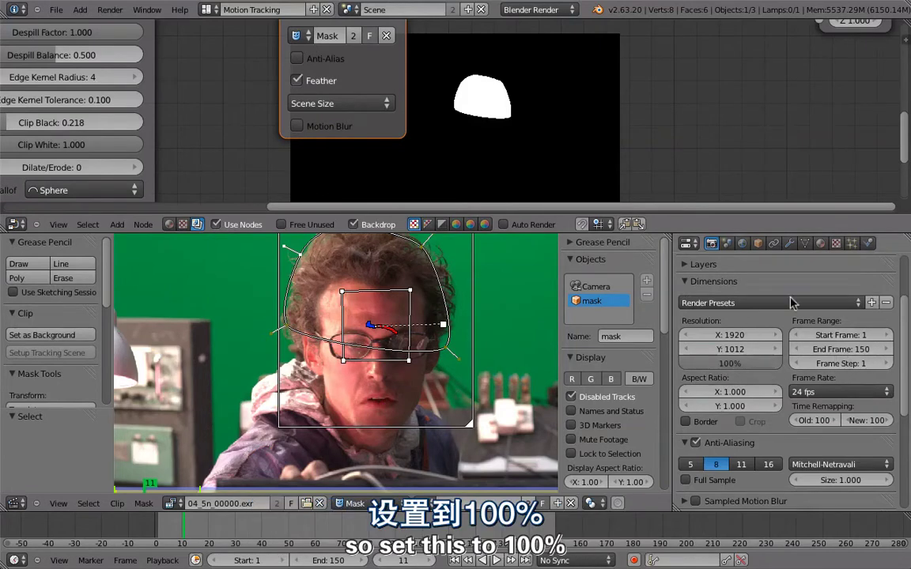
Step: Maximize the node editor and refresh the backdrop at full resolution
key(ctrl+Up)
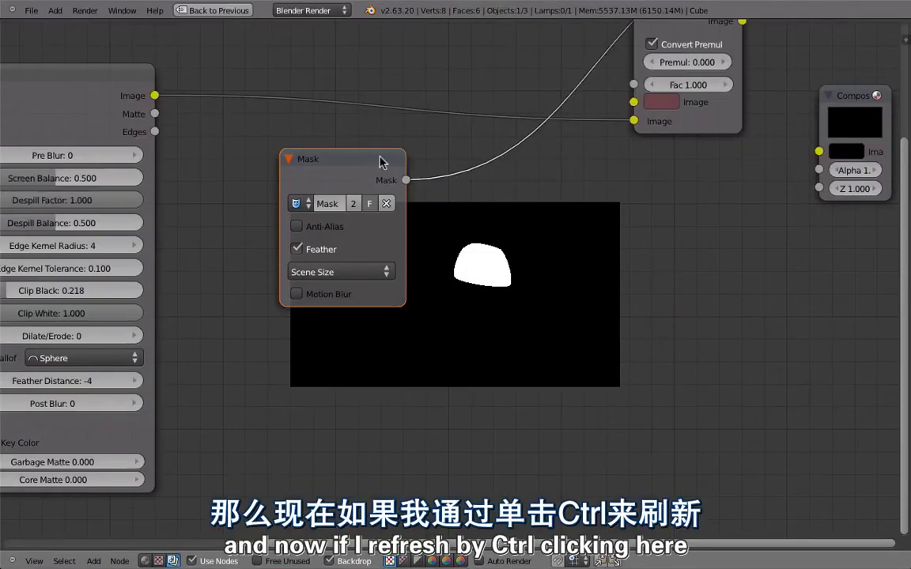
ctrl+click(350, 176)
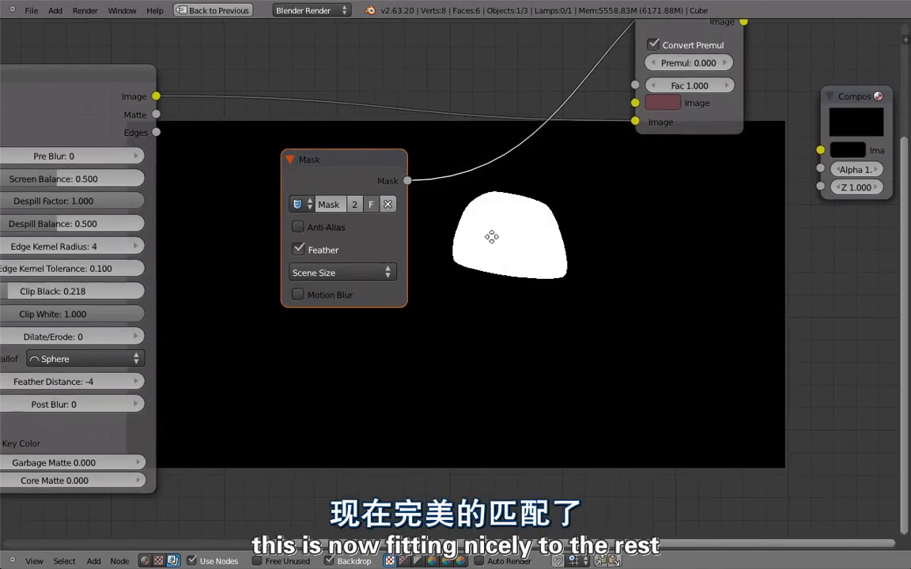
mouse_move(490, 238)
middle_down()
mouse_move(523, 302)
mouse_move(544, 427)
middle_up()
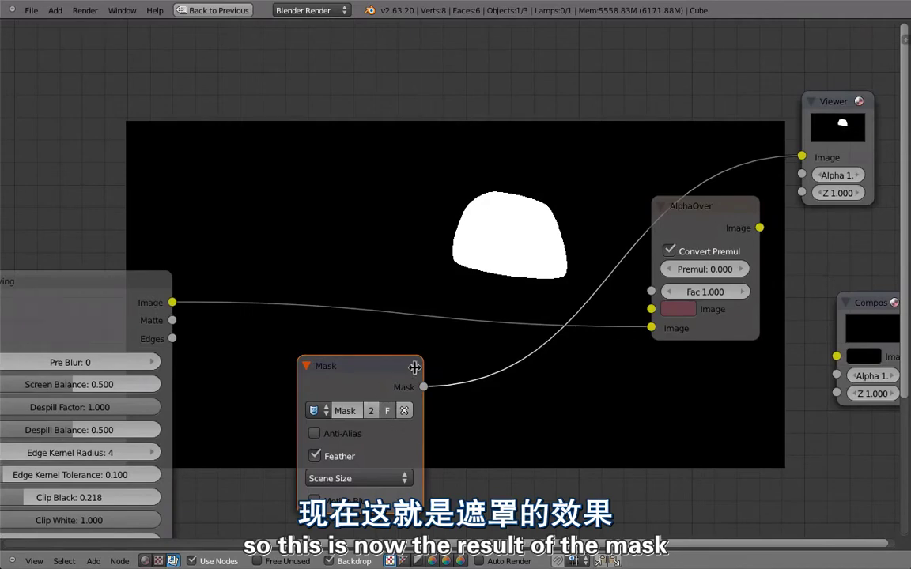
middle_drag(345, 284, 380, 324)
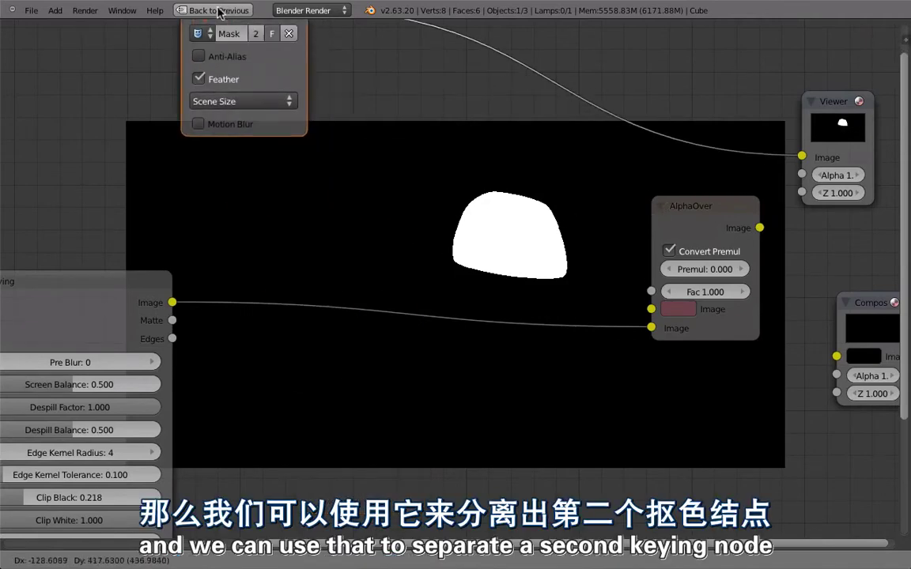
Step: Move the AlphaOver node to the right of the Composite node
scroll(378, 285, down, 3)
click(565, 261)
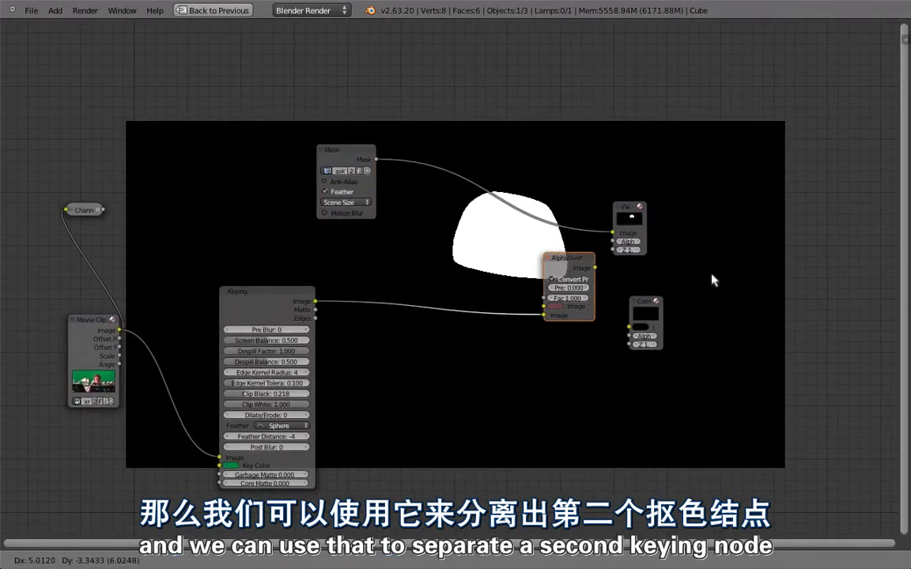
drag(565, 261, 755, 261)
middle_drag(389, 344, 404, 303)
Step: Duplicate the first Keying node with its Movie Clip link kept, then preview the original's matte
click(287, 265)
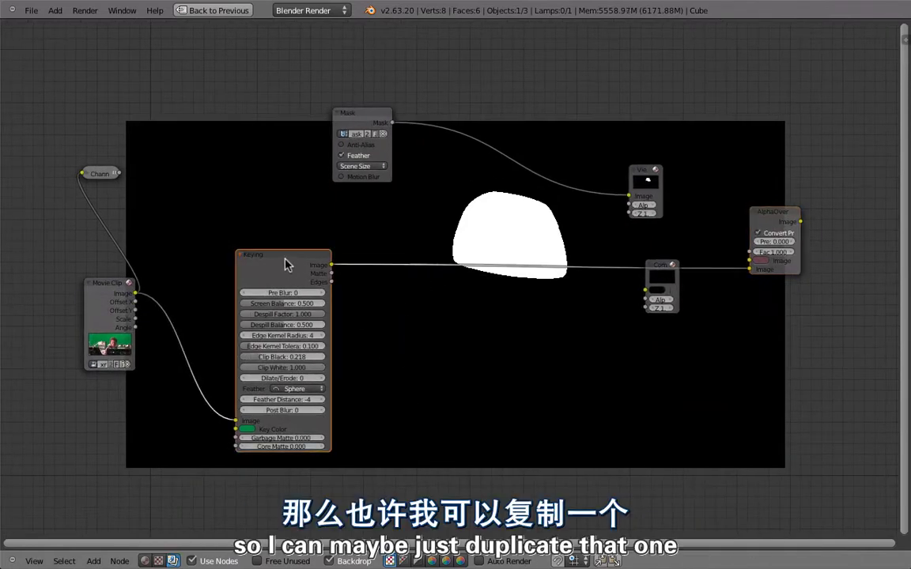
key(shift+d)
click(423, 320)
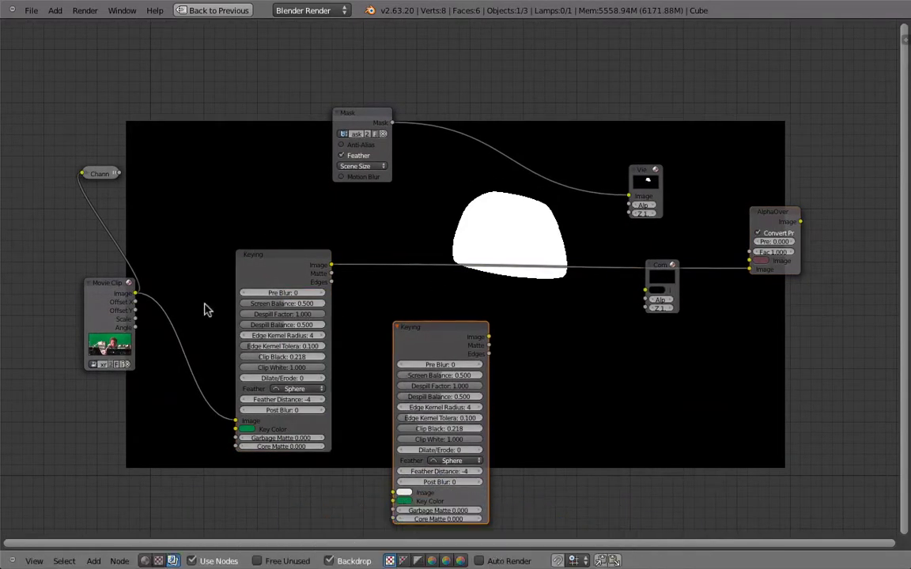
key(x)
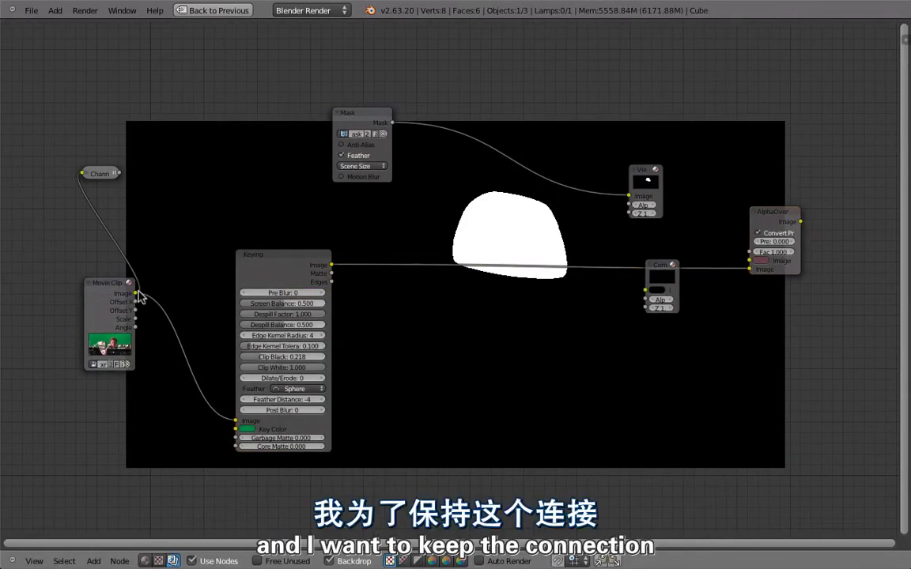
click(253, 277)
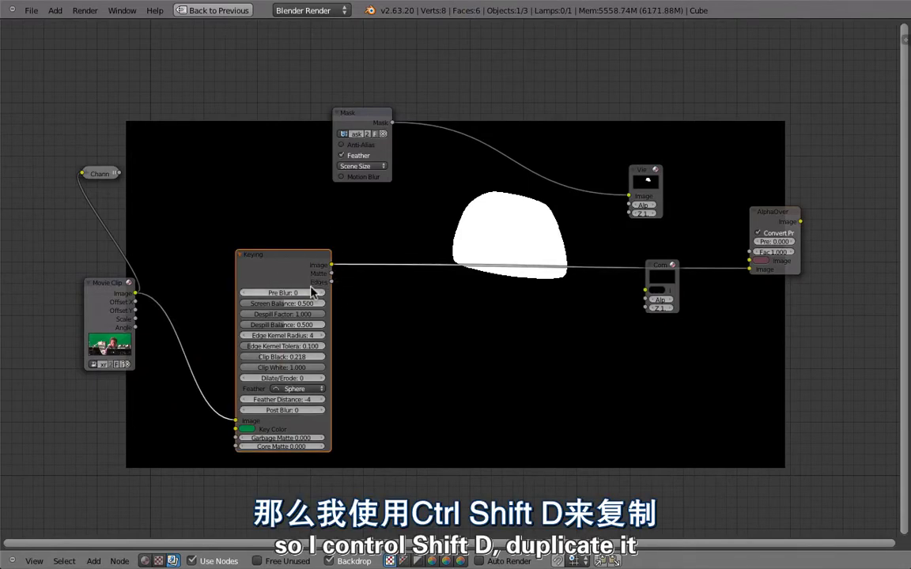
key(ctrl+shift+d)
click(453, 345)
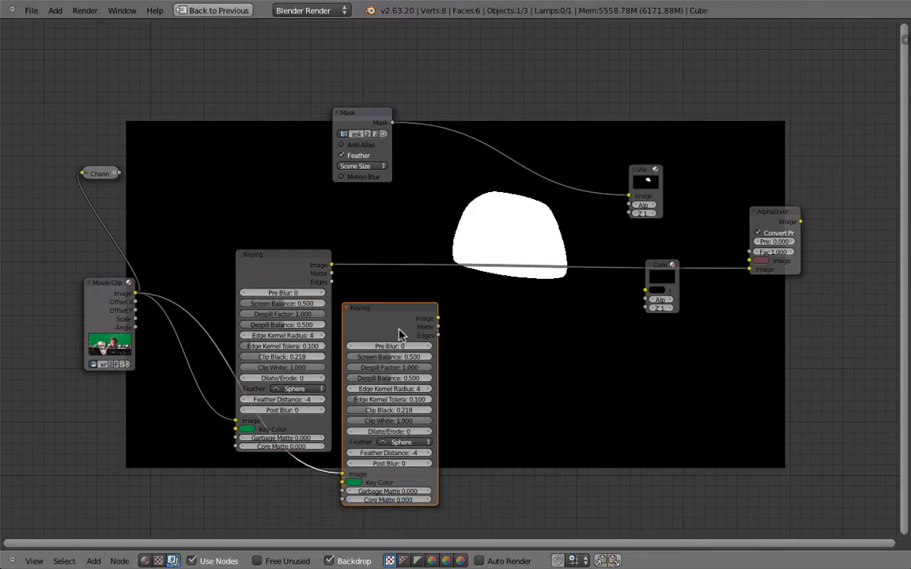
drag(279, 285, 276, 230)
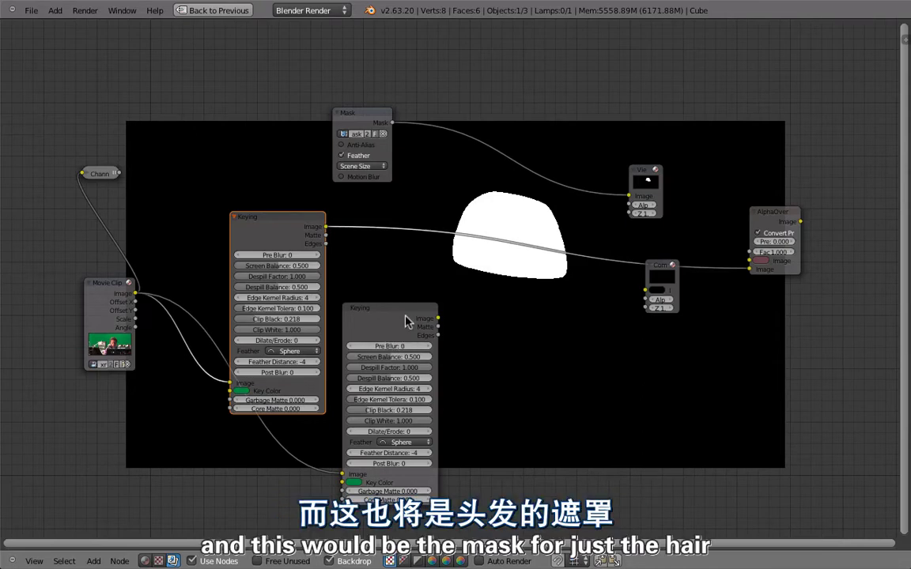
ctrl+shift+click(285, 229)
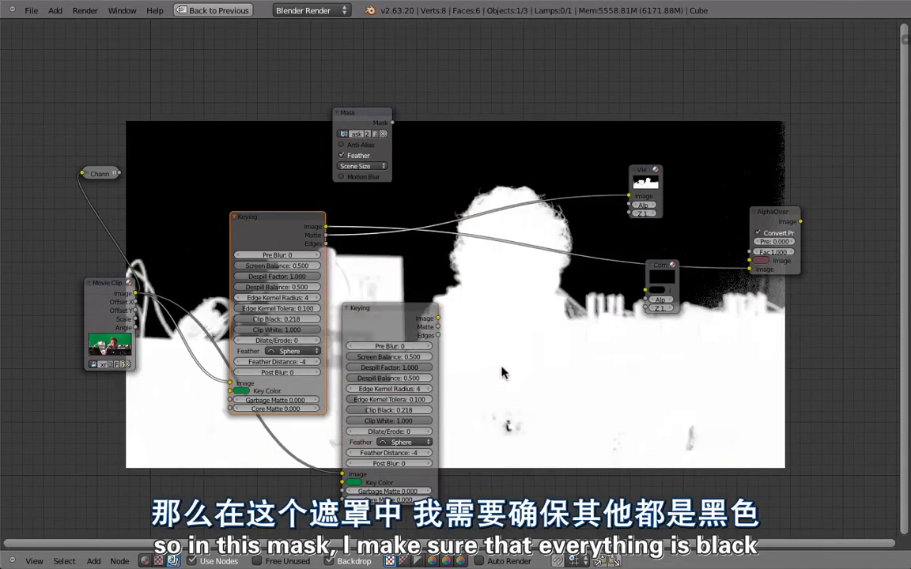
Step: Raise the first Keying node's Clip Black to 0.248
middle_drag(357, 224, 333, 323)
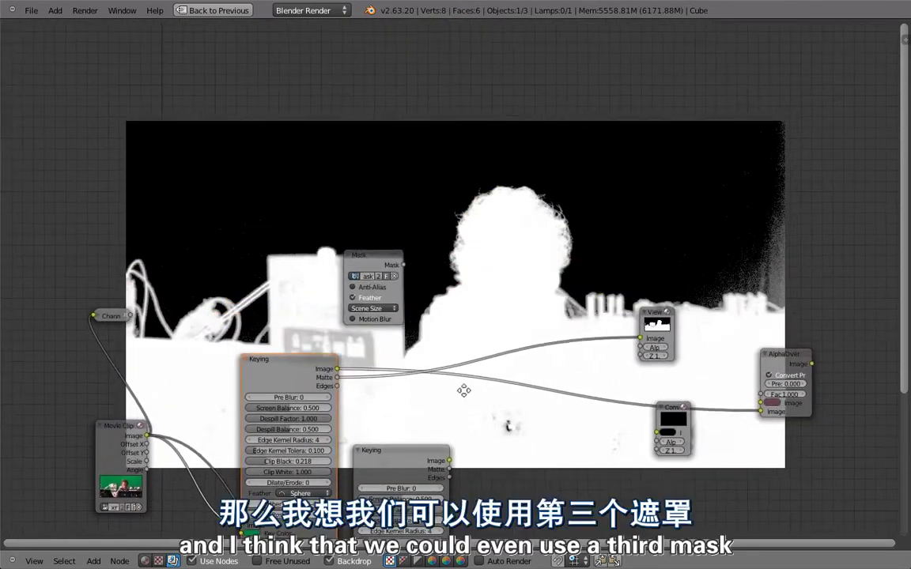
middle_drag(496, 386, 464, 415)
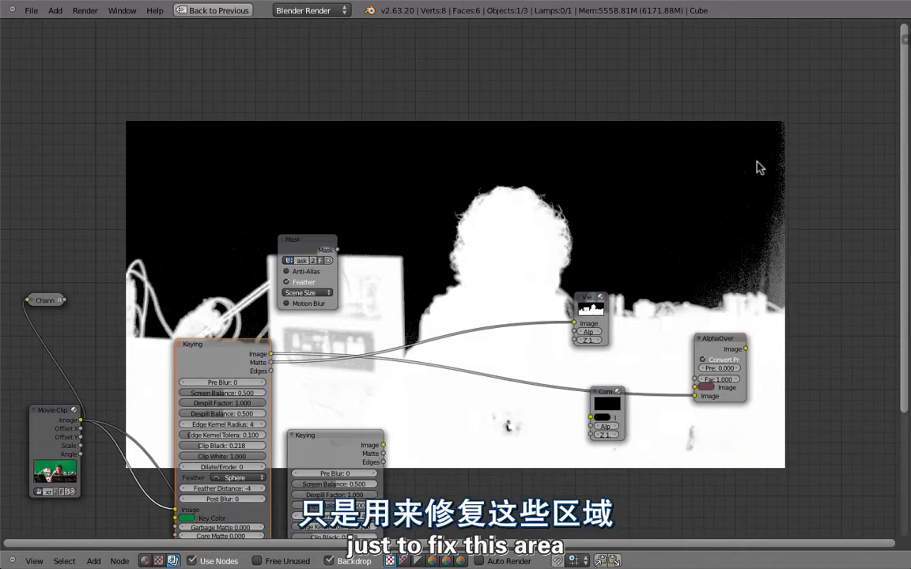
middle_drag(318, 433, 355, 361)
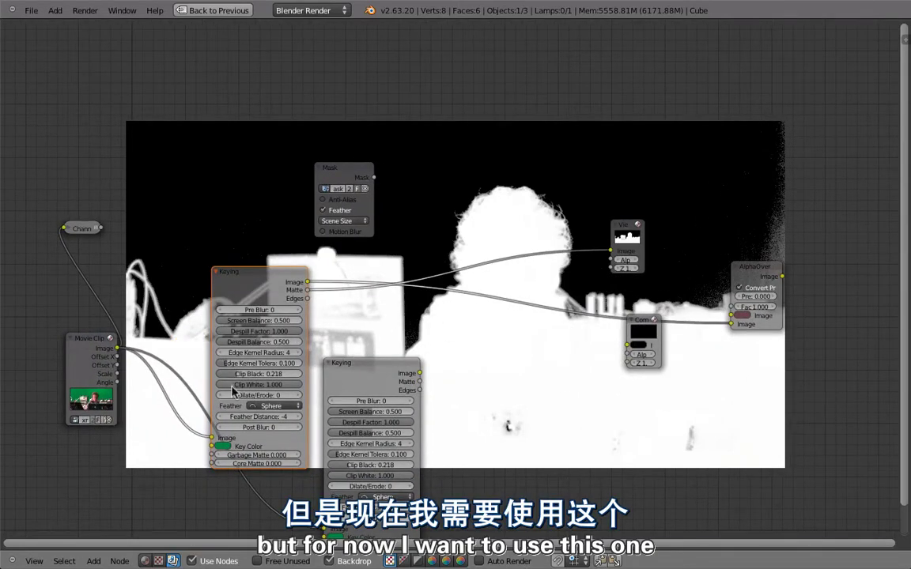
scroll(233, 392, up, 3)
drag(75, 361, 217, 354)
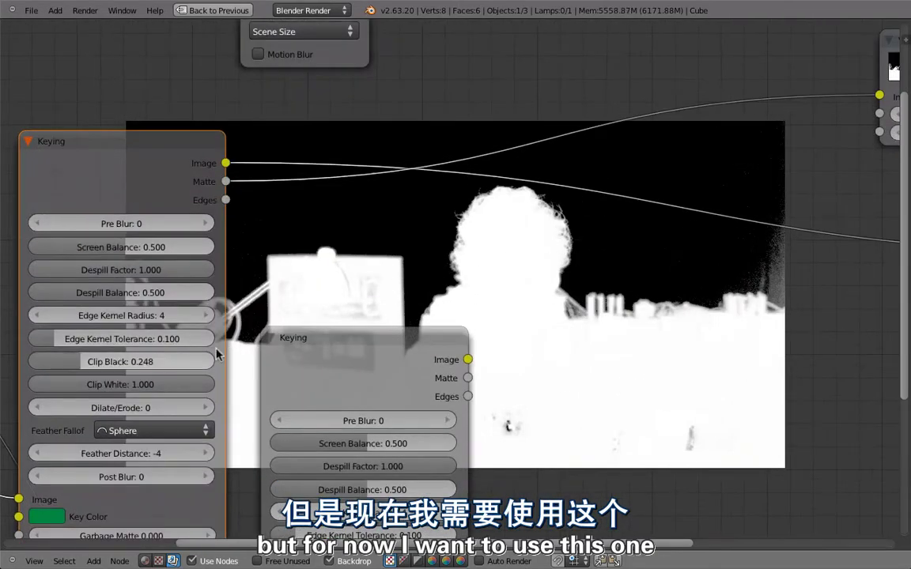
Step: Darken the first Keying node's green key colour
middle_drag(217, 354, 257, 338)
click(86, 500)
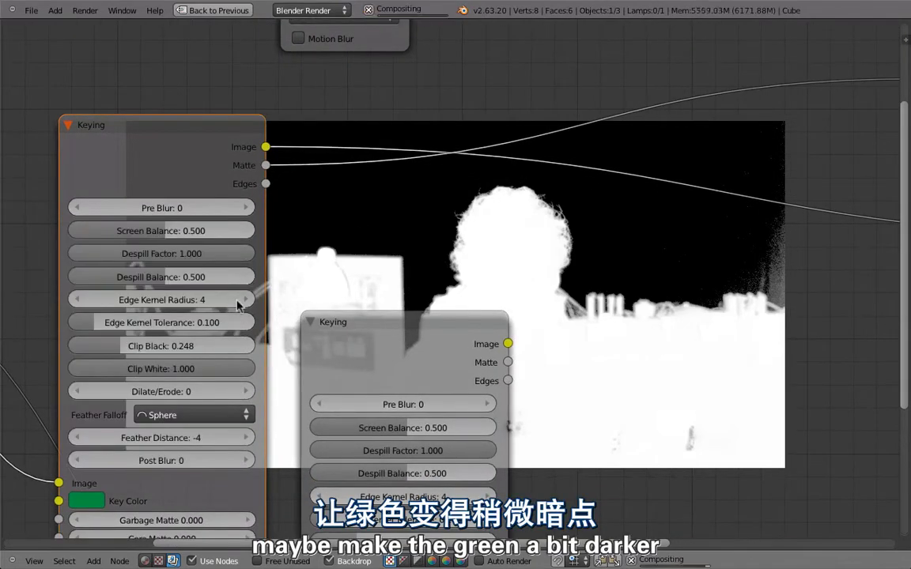
click(86, 500)
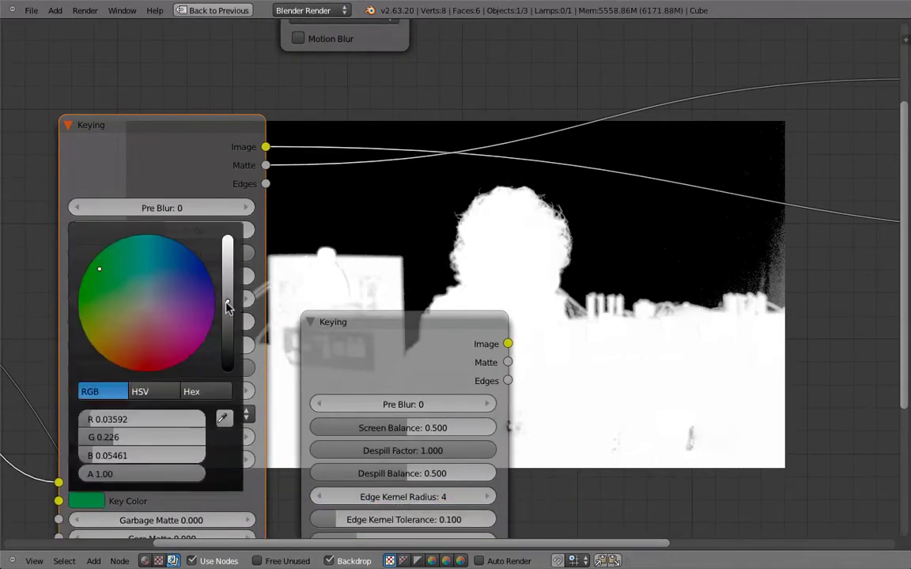
drag(227, 306, 227, 314)
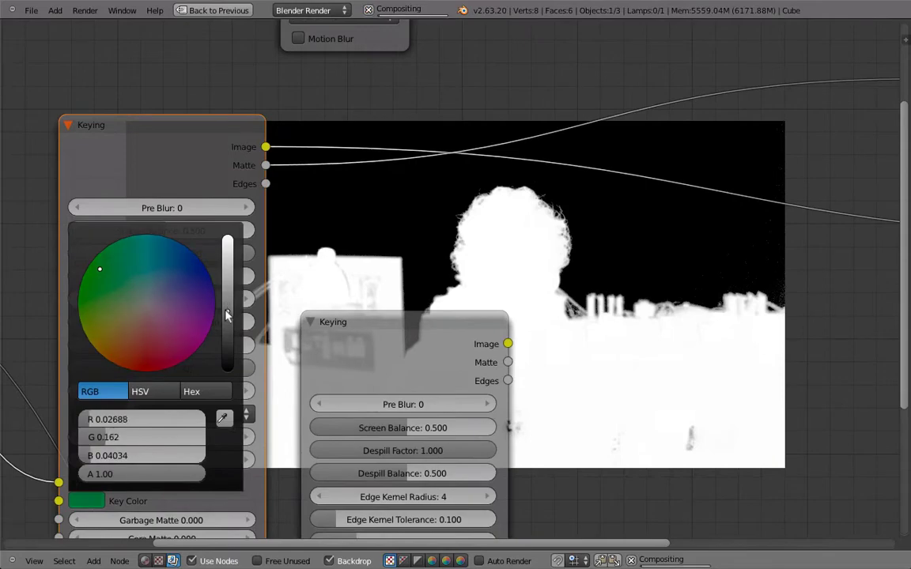
Step: Lower Clip White to 0.915
middle_drag(609, 331, 338, 299)
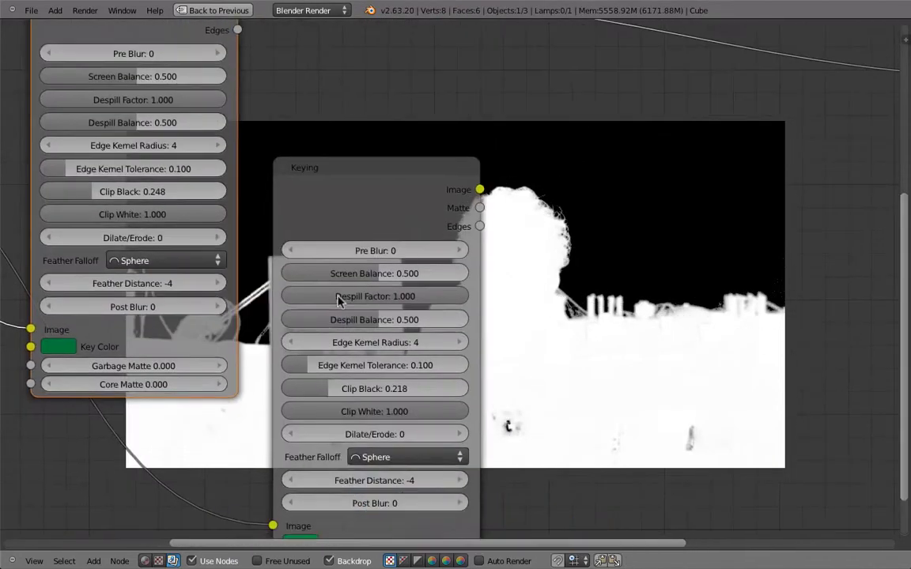
drag(199, 214, 184, 214)
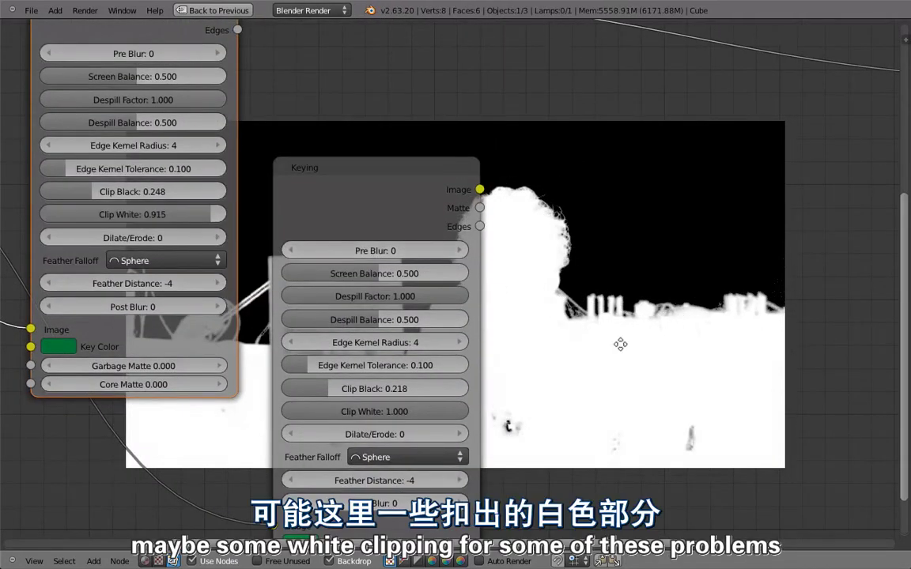
mouse_move(620, 344)
middle_down()
mouse_move(595, 359)
mouse_move(353, 318)
middle_up()
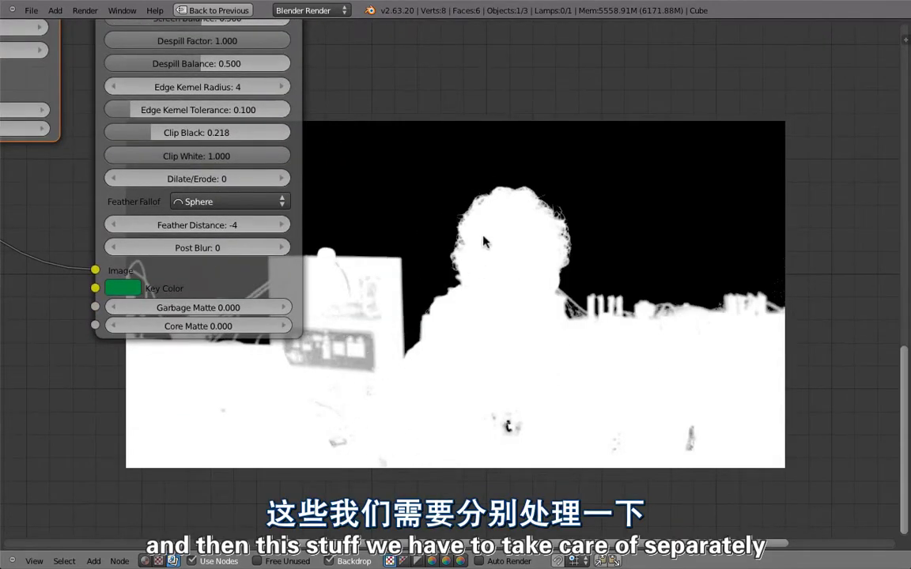
Step: Enlarge the backdrop over the hair and move the second Keying node up and right
ctrl+middle_drag(435, 231, 496, 377)
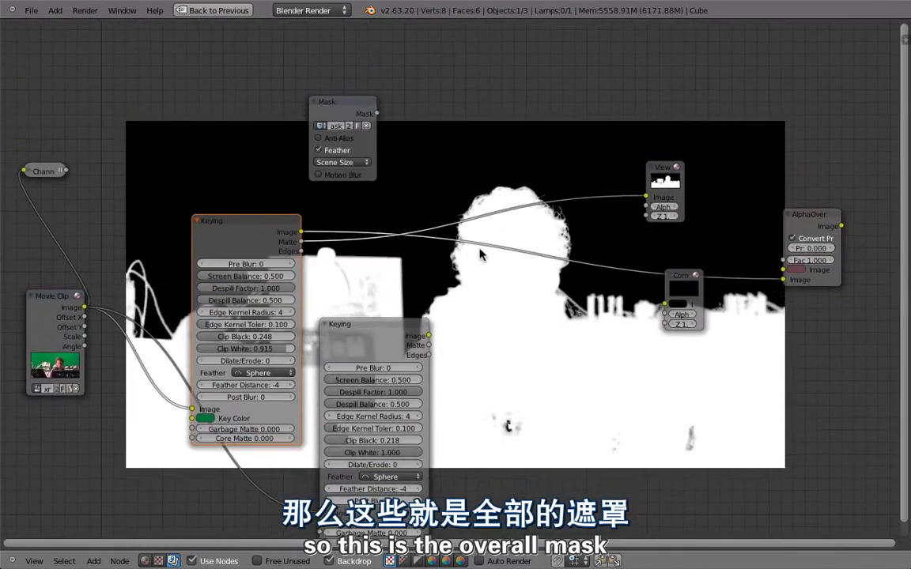
mouse_move(435, 231)
middle_down()
mouse_move(448, 295)
mouse_move(464, 172)
middle_up()
key(v)
key(alt+v)
key(alt+v)
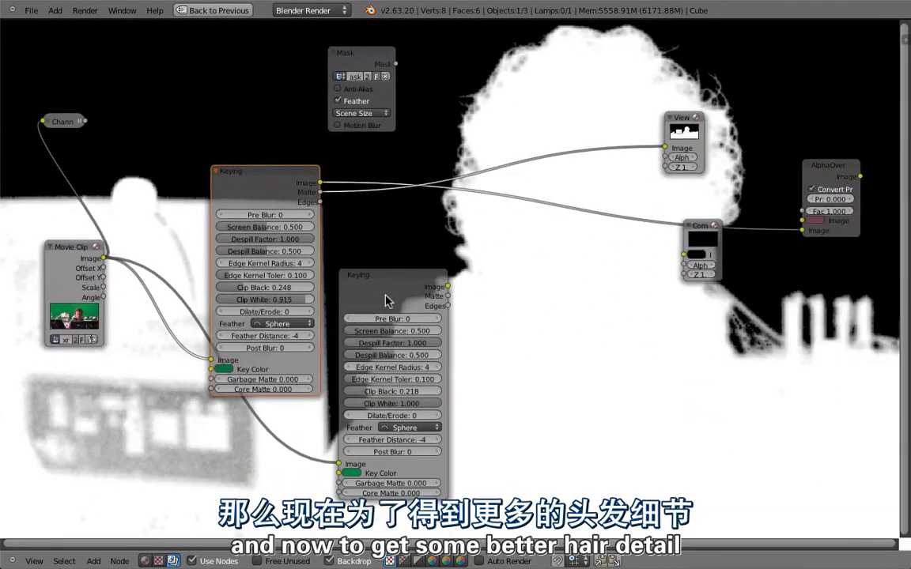
drag(388, 300, 444, 252)
Step: Sample the green screen as the second Keying node's key colour and preview its matte
ctrl+shift+click(433, 262)
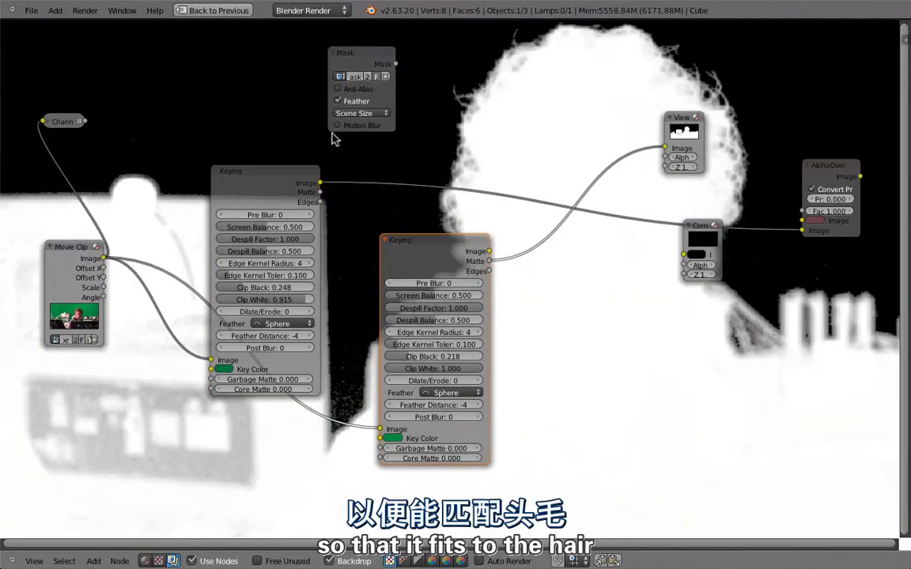
ctrl+shift+click(98, 266)
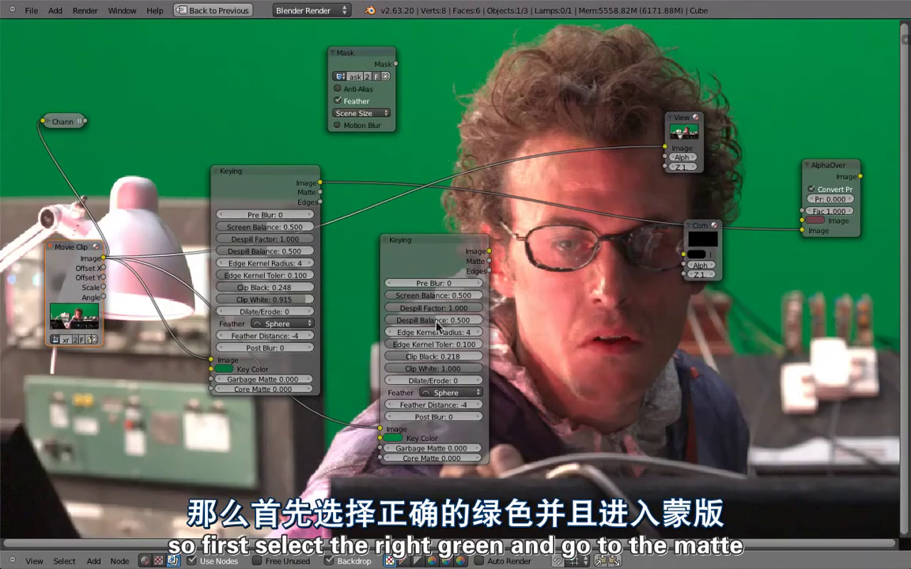
click(392, 438)
click(466, 393)
click(467, 31)
ctrl+shift+click(421, 269)
ctrl+shift+click(474, 305)
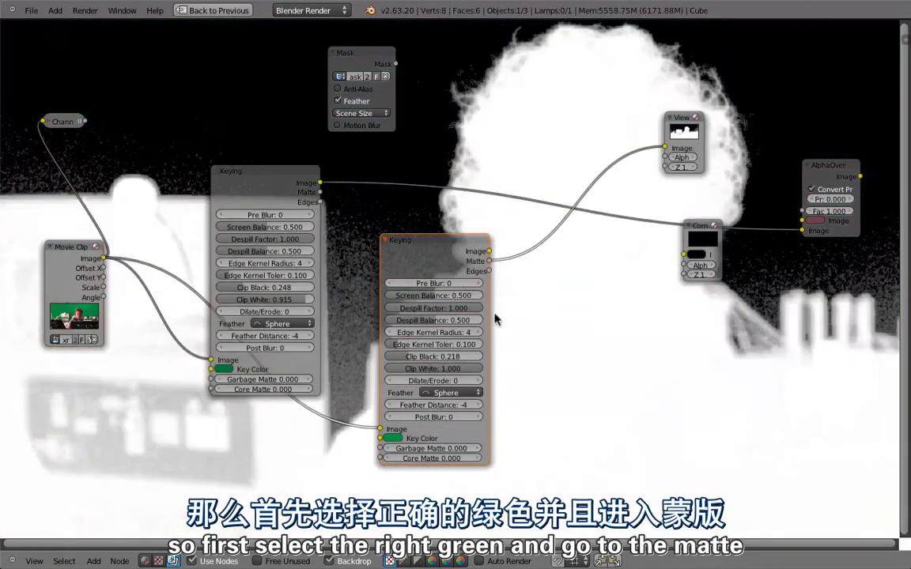
Step: Set Feather Distance 0, Clip Black 0.158 and Edge Kernel Radius 2 on the second Keying node
click(477, 405)
click(477, 405)
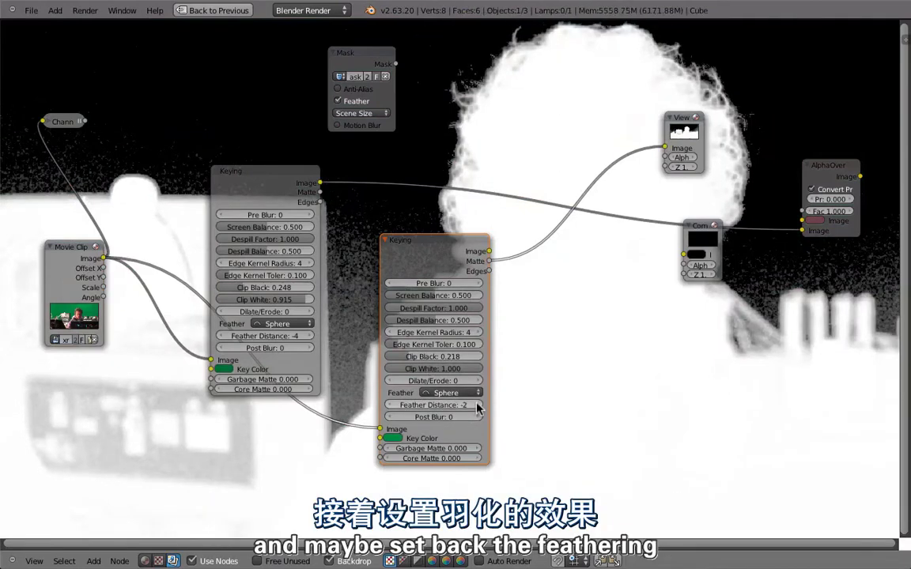
click(478, 405)
click(478, 406)
scroll(506, 364, up, 1)
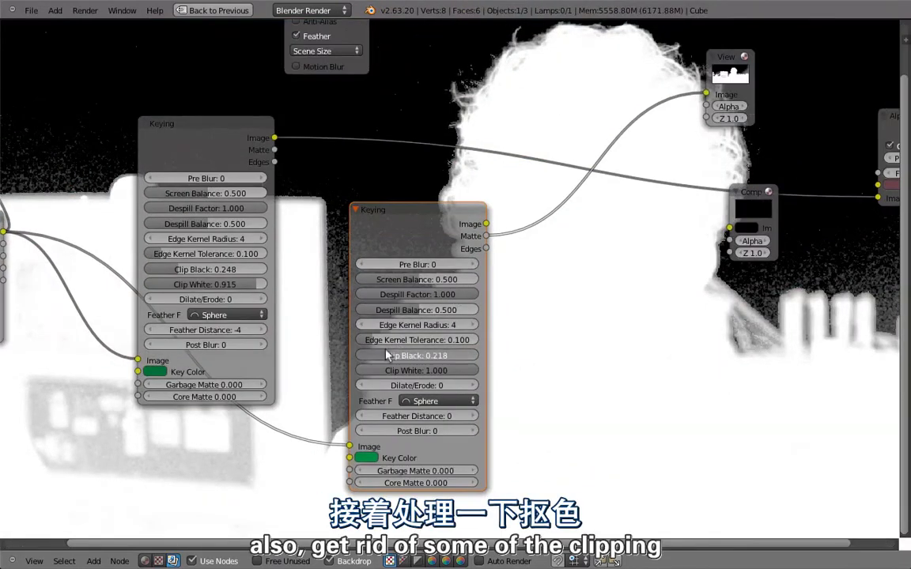
drag(387, 355, 381, 357)
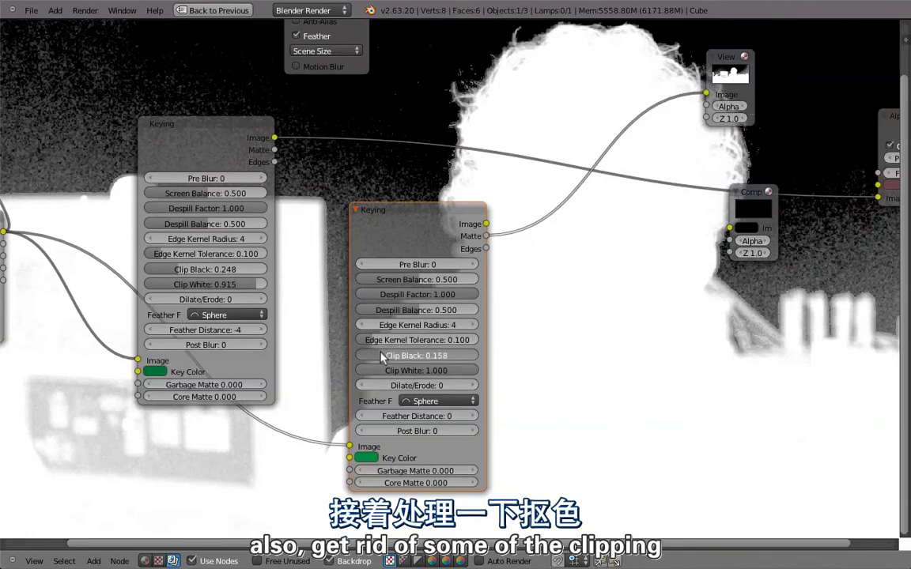
scroll(525, 316, up, 1)
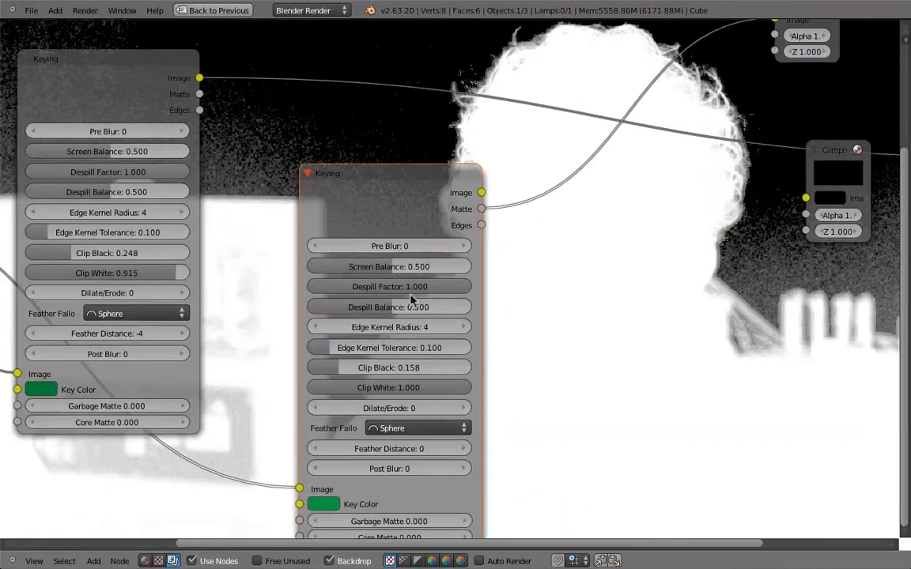
click(316, 326)
click(319, 327)
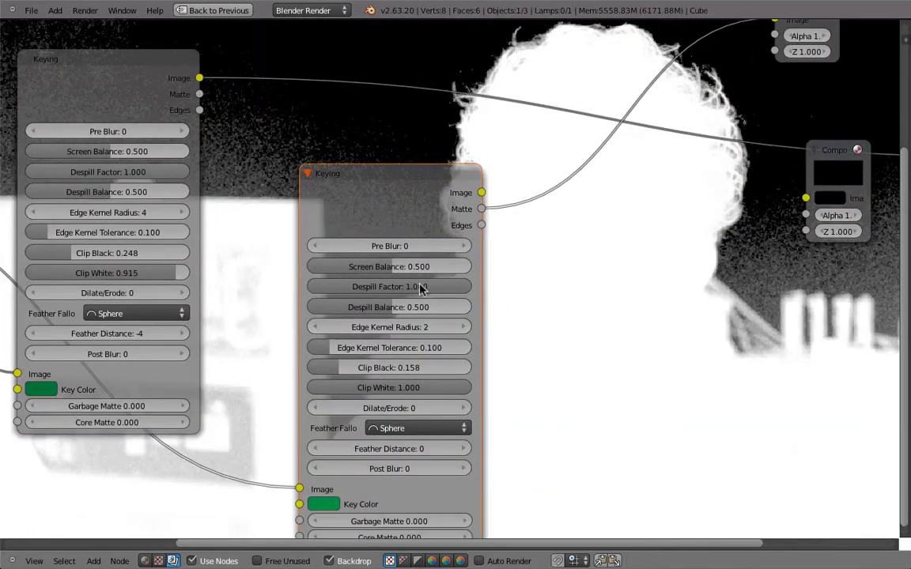
Step: Tune the second Keying node's Screen Balance to clean up the hair matte
mouse_move(568, 266)
middle_down()
mouse_move(579, 322)
mouse_move(490, 195)
middle_up()
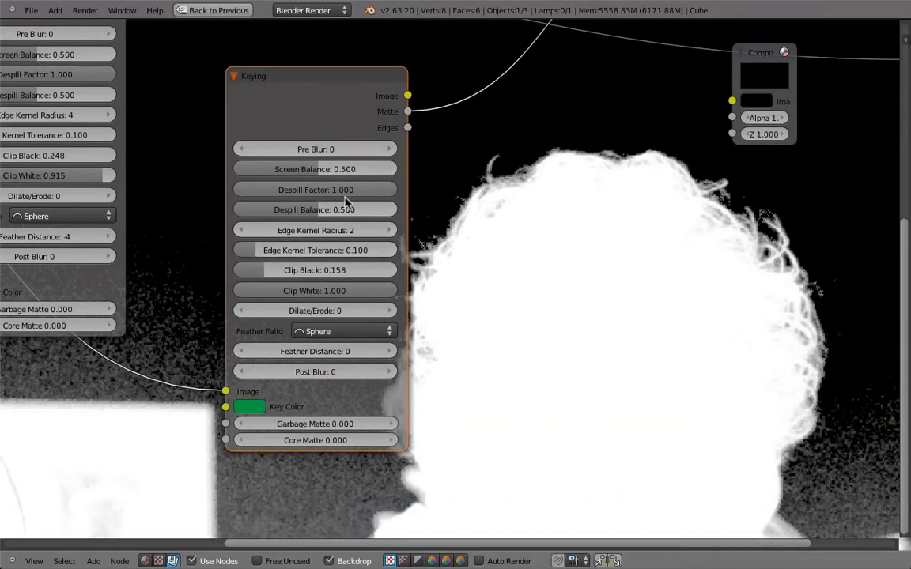
mouse_move(316, 169)
mouse_down()
mouse_move(345, 180)
mouse_move(242, 168)
mouse_up()
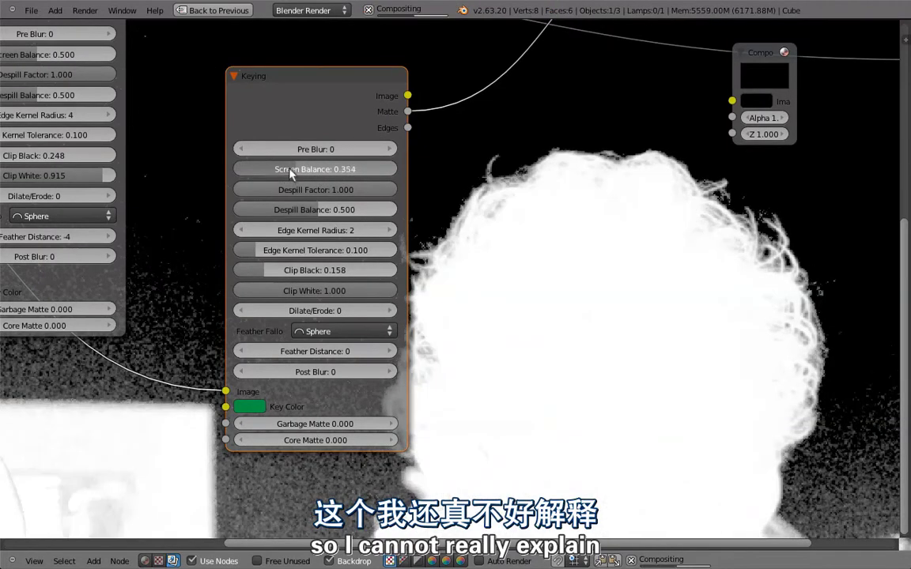
mouse_move(277, 176)
mouse_down()
mouse_move(374, 171)
mouse_move(291, 156)
mouse_up()
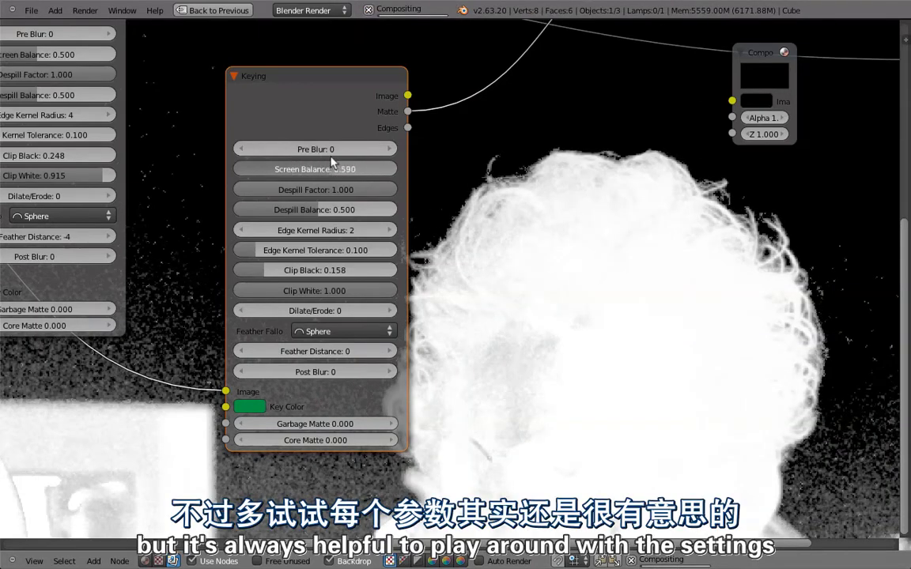
mouse_move(367, 174)
mouse_down()
mouse_move(289, 158)
mouse_move(354, 173)
mouse_move(336, 158)
mouse_up()
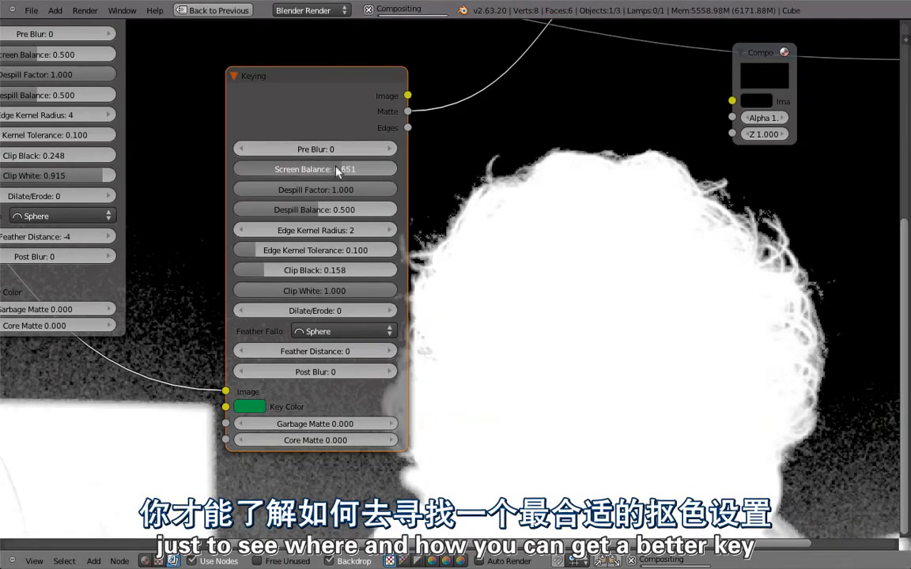
Step: Test Pre Blur values 1 through 4, then reset Pre Blur to 0 to compare
click(387, 150)
click(387, 150)
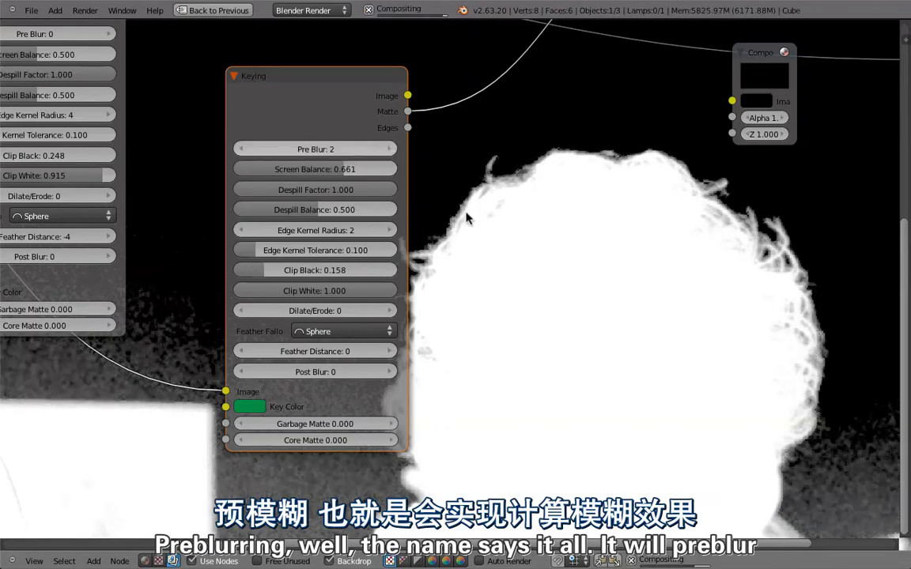
mouse_move(471, 239)
middle_down()
mouse_move(482, 126)
mouse_move(374, 265)
mouse_move(356, 263)
middle_up()
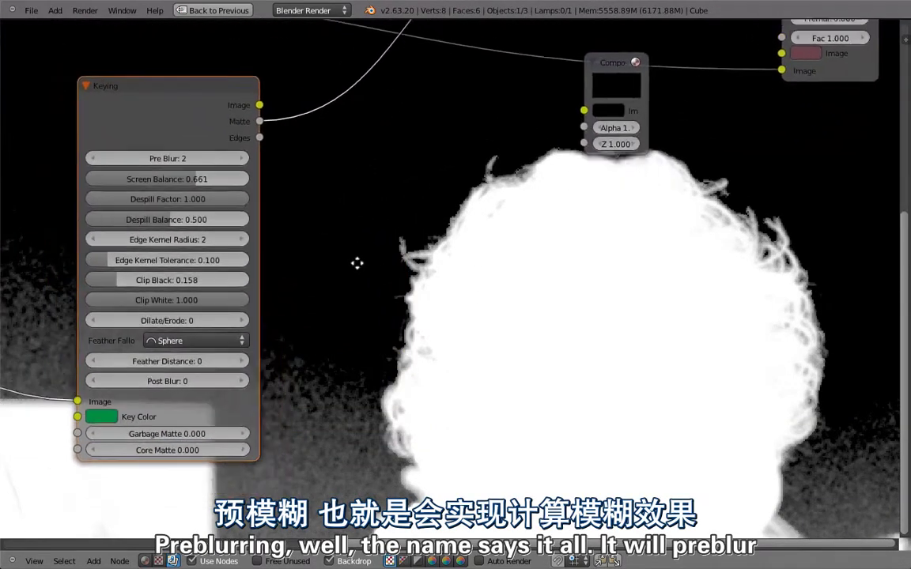
click(243, 167)
click(245, 167)
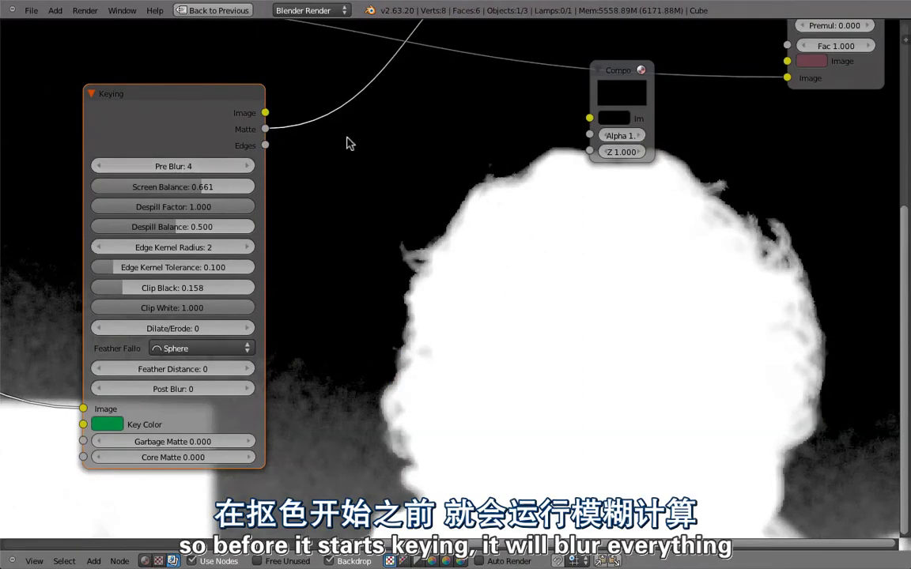
click(110, 166)
click(111, 166)
click(111, 166)
click(110, 166)
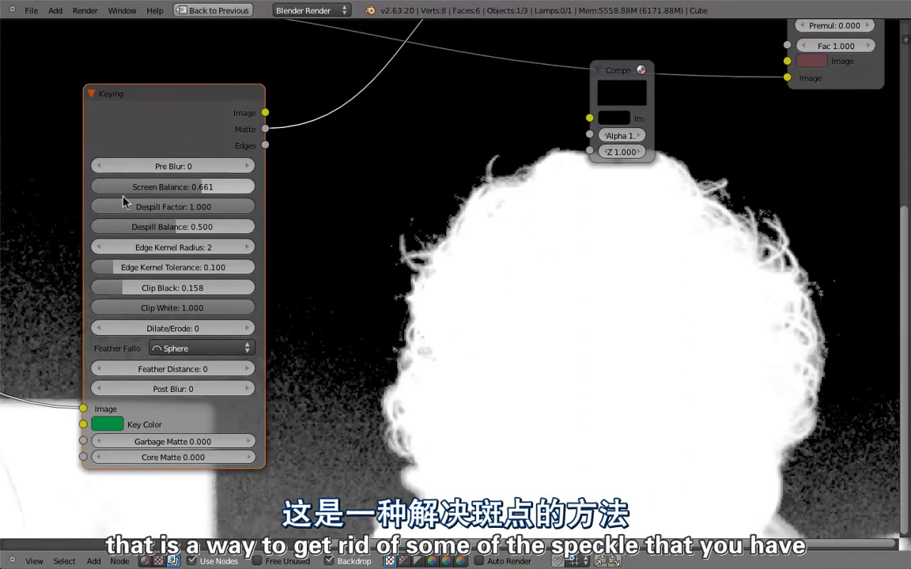
Step: Inspect speckled matte areas while trying Pre Blur 1 and 2, settling back on 1
mouse_move(686, 258)
alt+middle_down()
mouse_move(470, 266)
mouse_move(575, 346)
alt+middle_up()
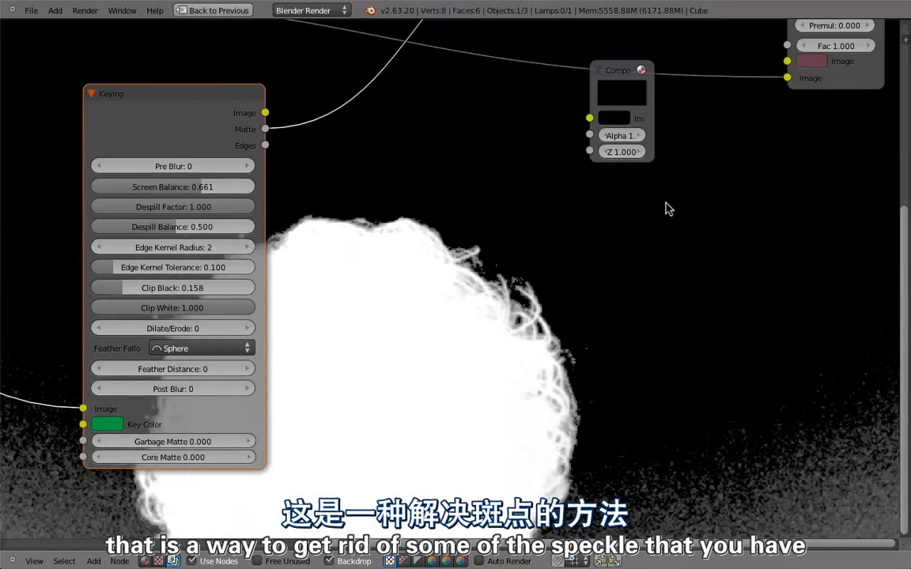
mouse_move(667, 208)
alt+middle_down()
mouse_move(498, 236)
mouse_move(729, 280)
alt+middle_up()
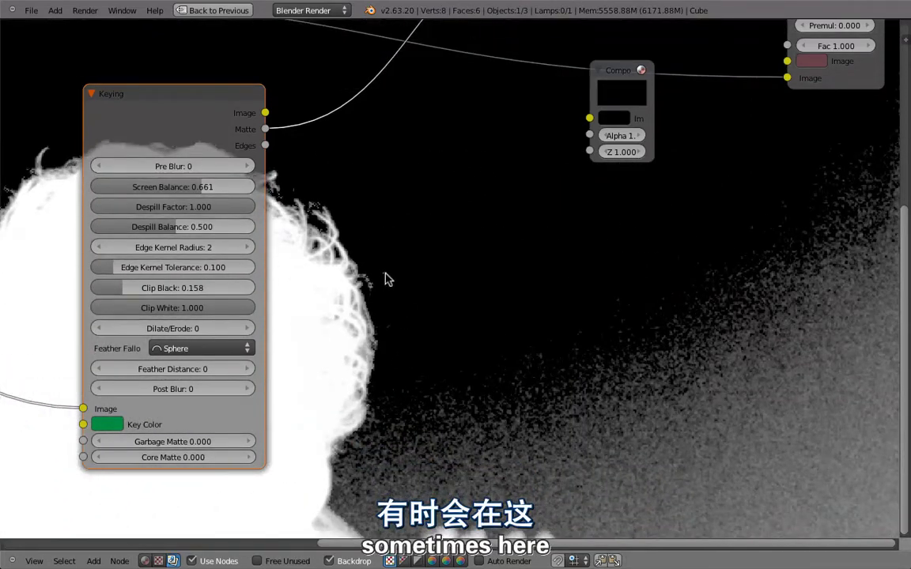
click(243, 165)
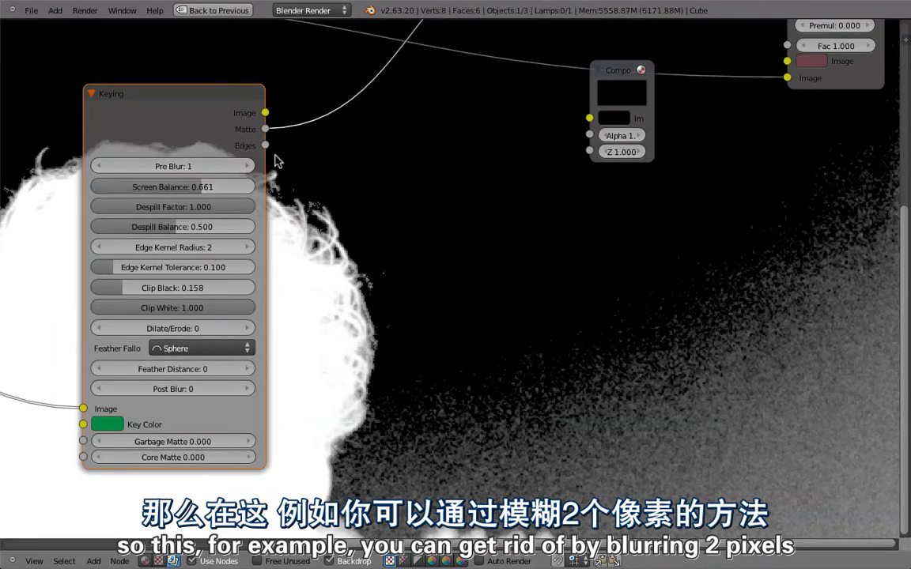
click(244, 165)
middle_drag(421, 336, 401, 221)
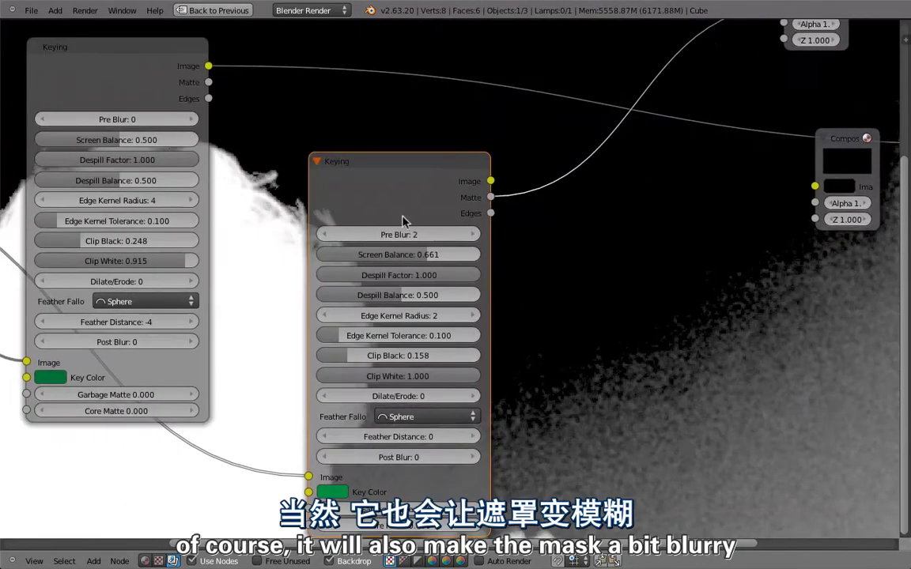
middle_drag(508, 274, 411, 162)
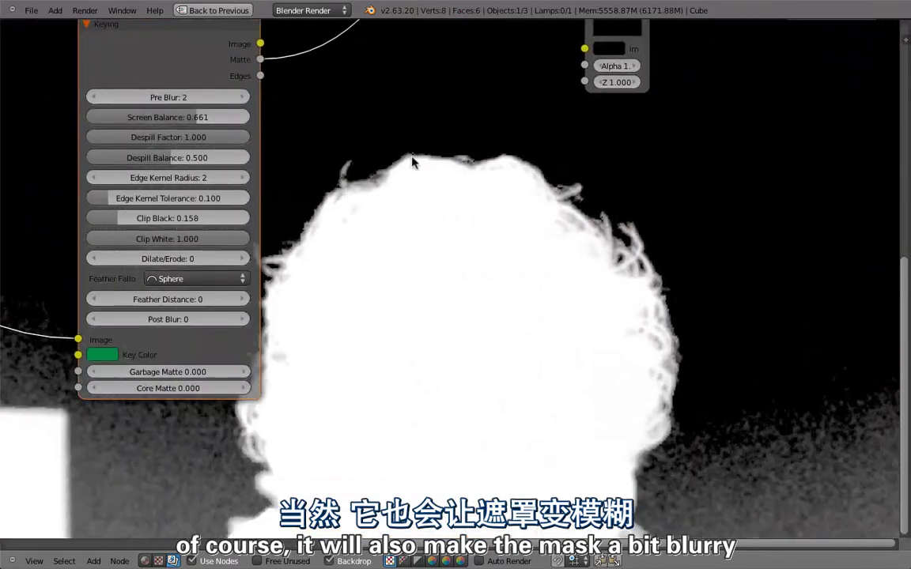
click(136, 248)
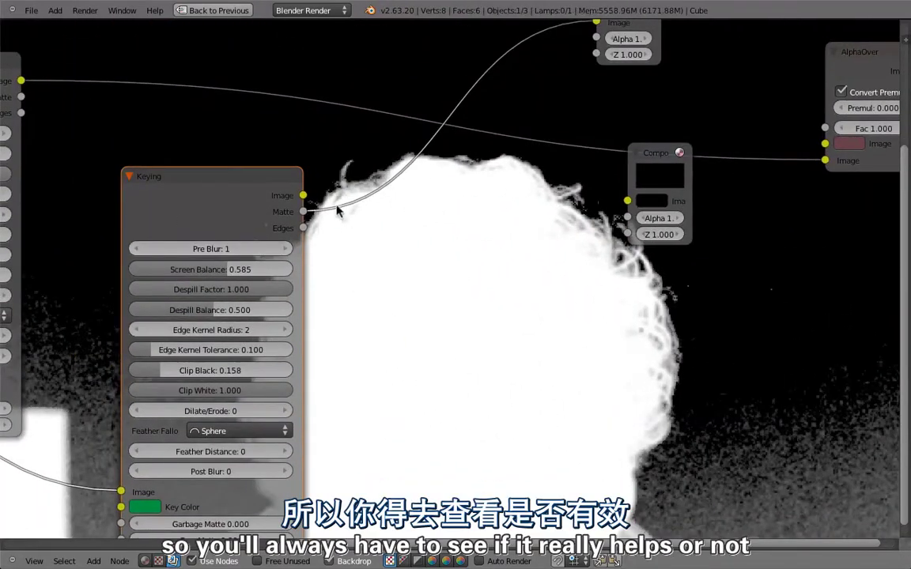
Step: Lower the core key's Clip Black to 0.324 and zoom out to the whole node tree
middle_drag(338, 209, 443, 122)
drag(210, 296, 188, 302)
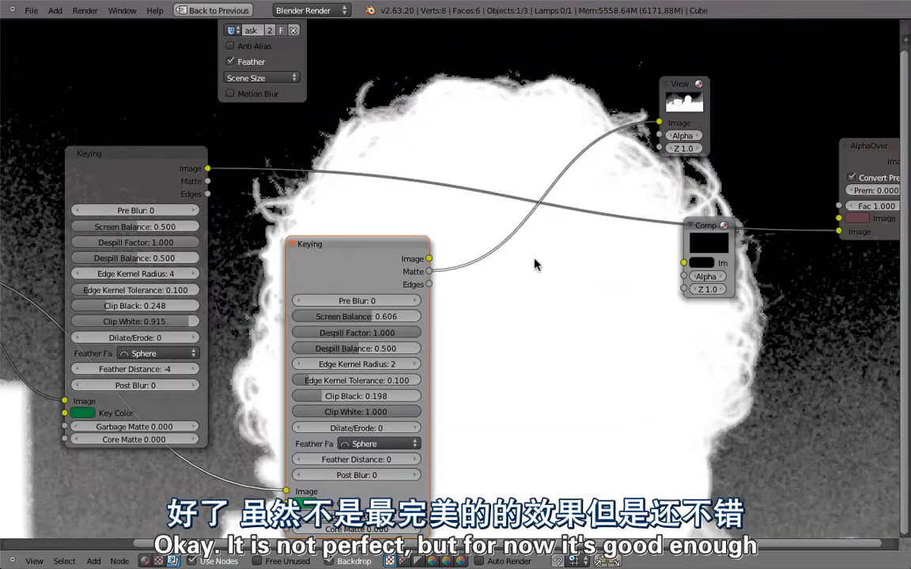
scroll(535, 265, down, 3)
scroll(559, 113, up, 4)
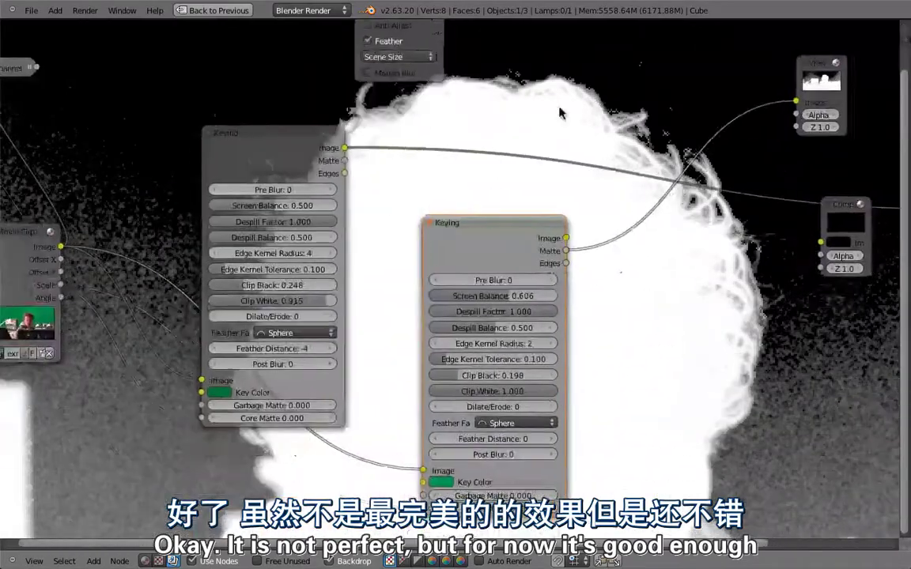
middle_drag(530, 353, 465, 388)
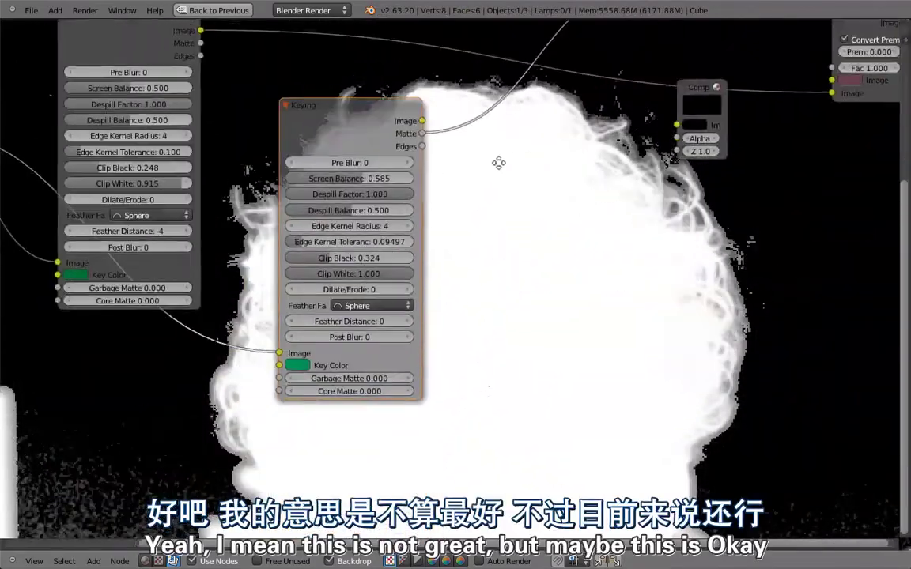
middle_drag(498, 163, 356, 310)
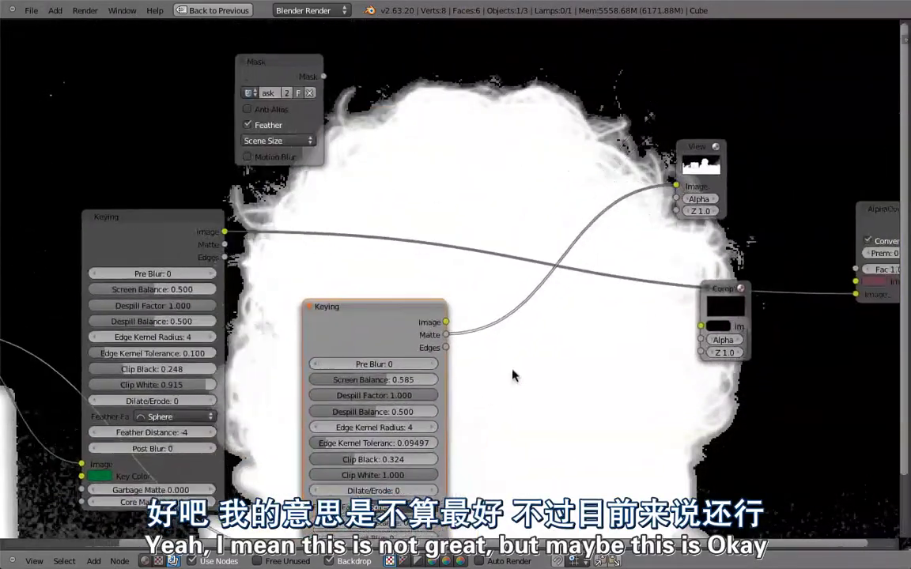
scroll(514, 371, down, 2)
Step: Add a Mix node beside the Keying nodes
key(shift+a)
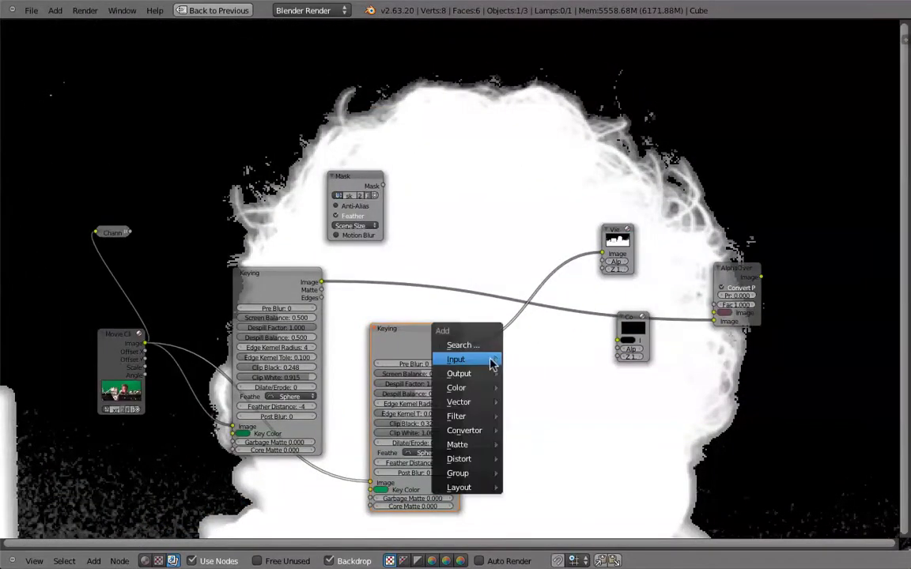
click(526, 403)
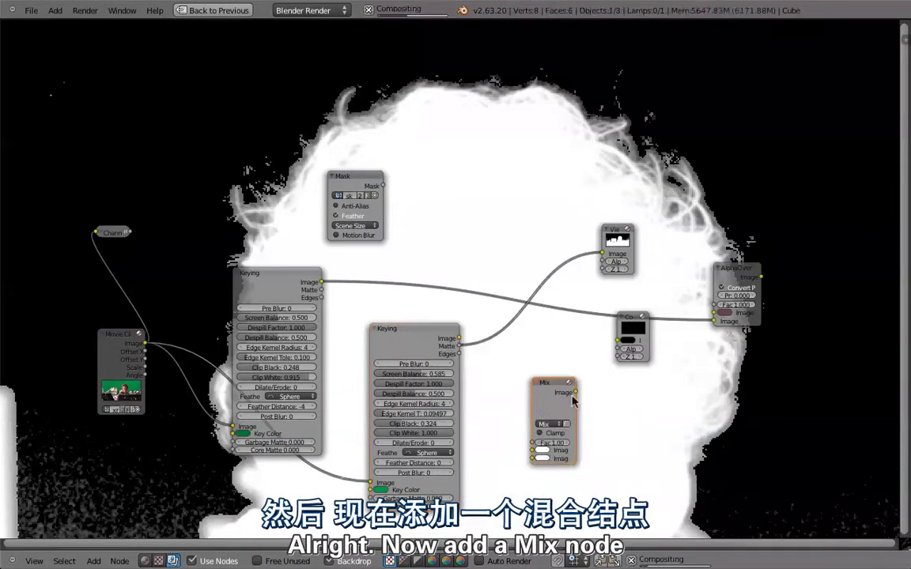
click(526, 419)
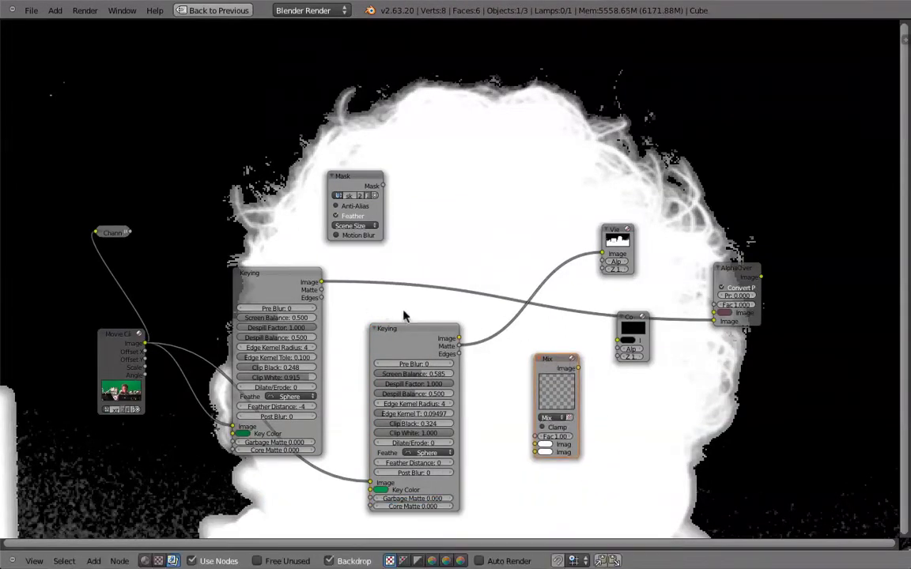
Step: Set compositing chunk size to 128x128, hide the Mix preview, and view the first Keying output
key(n)
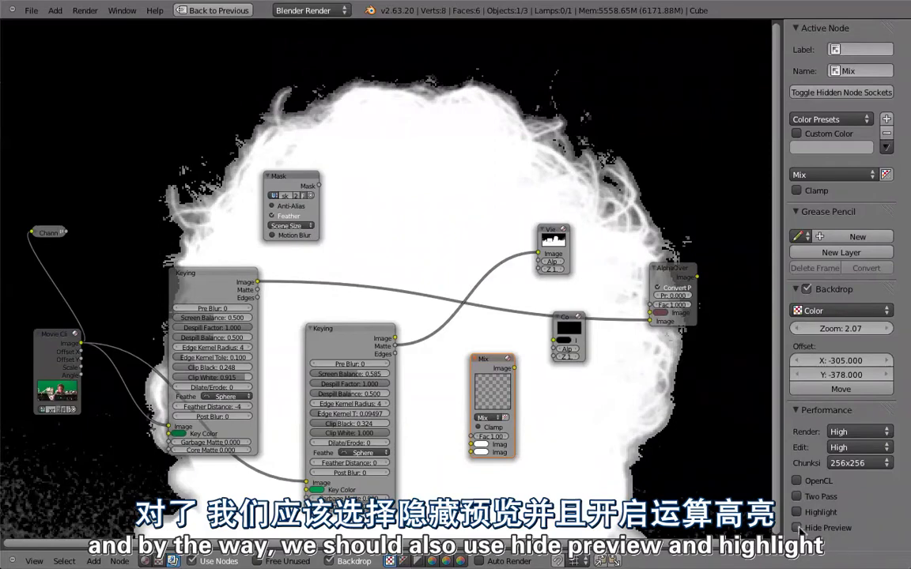
click(858, 457)
click(862, 429)
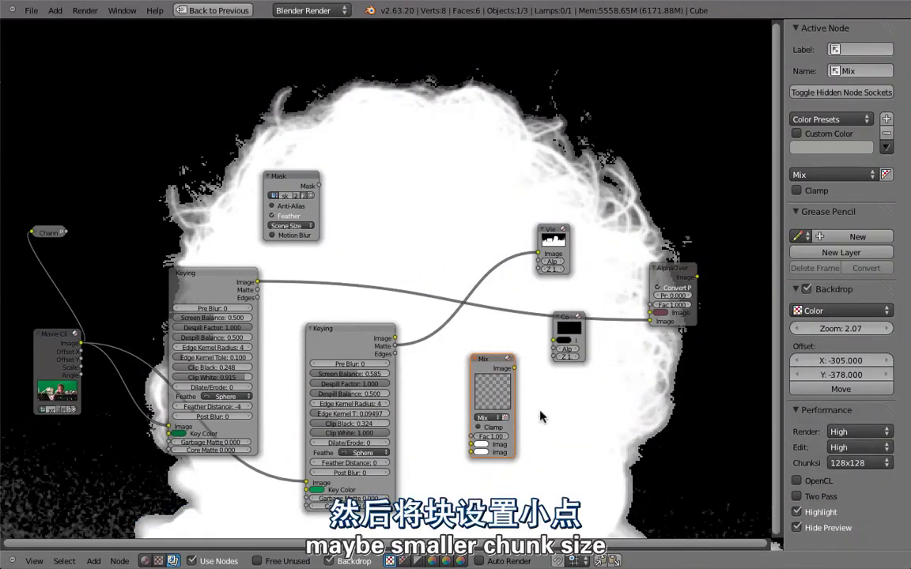
key(shift+h)
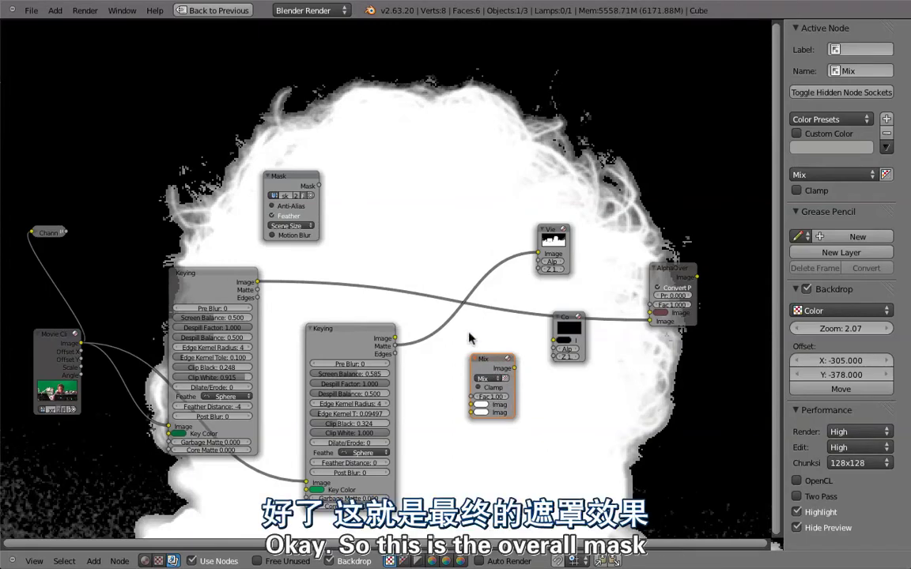
ctrl+shift+click(227, 291)
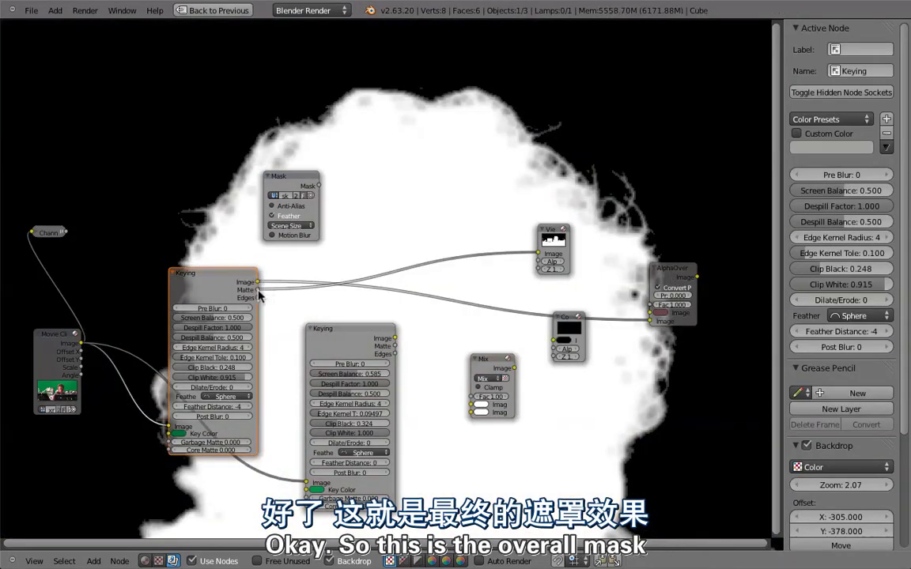
Step: Connect both Keying Matte outputs into the Mix node and preview the combined result
drag(385, 370, 465, 409)
drag(486, 359, 467, 276)
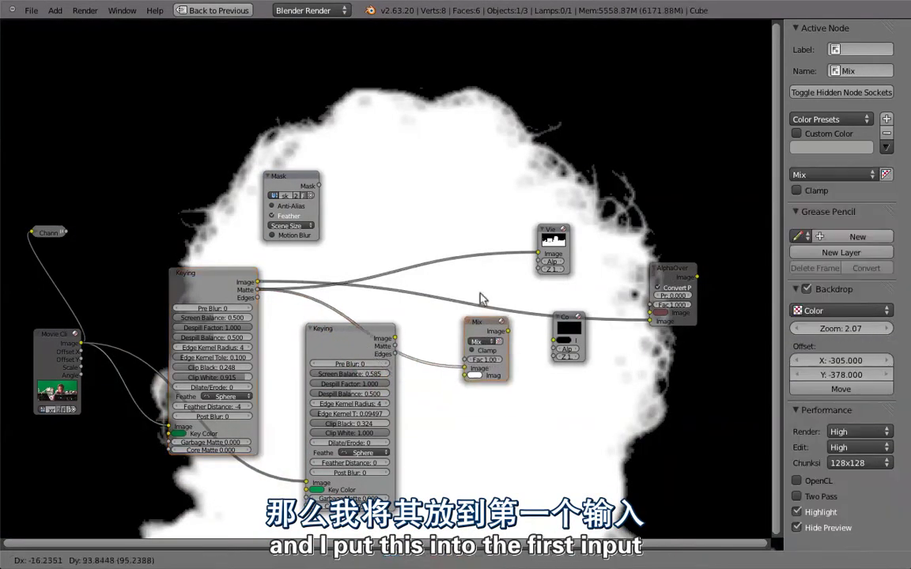
drag(394, 346, 456, 325)
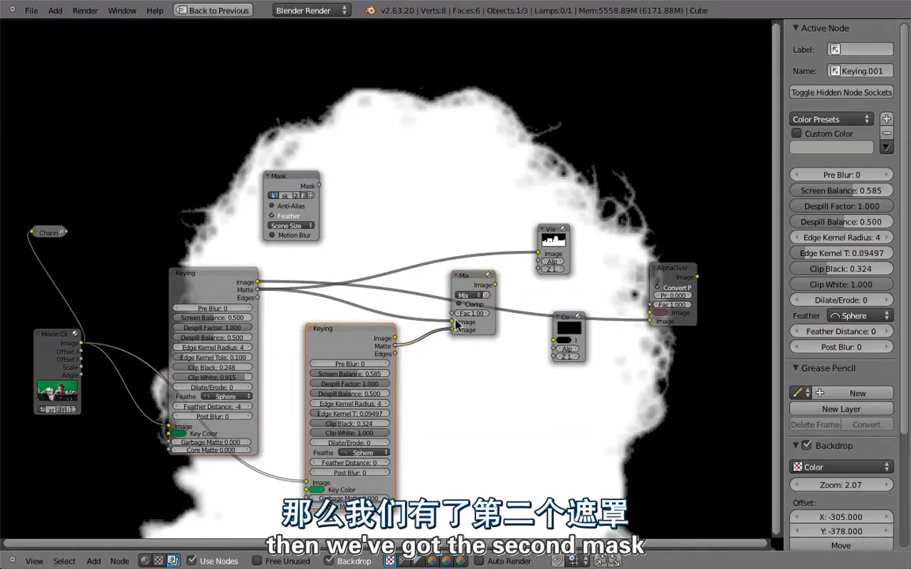
ctrl+shift+click(467, 312)
Step: Rearrange the nodes and lower the second Keying node's Clip Black to 0.213
scroll(399, 355, up, 4)
drag(318, 317, 294, 322)
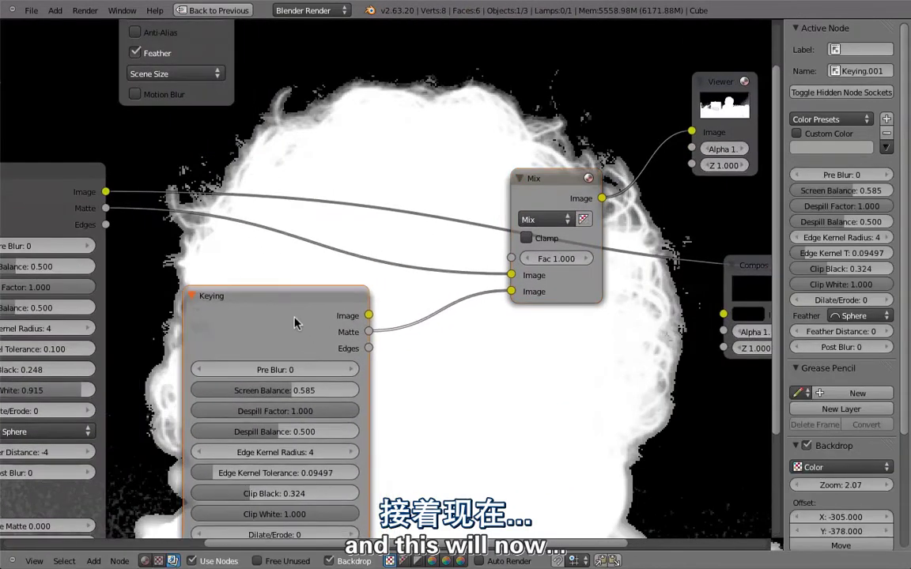
middle_drag(294, 323, 309, 303)
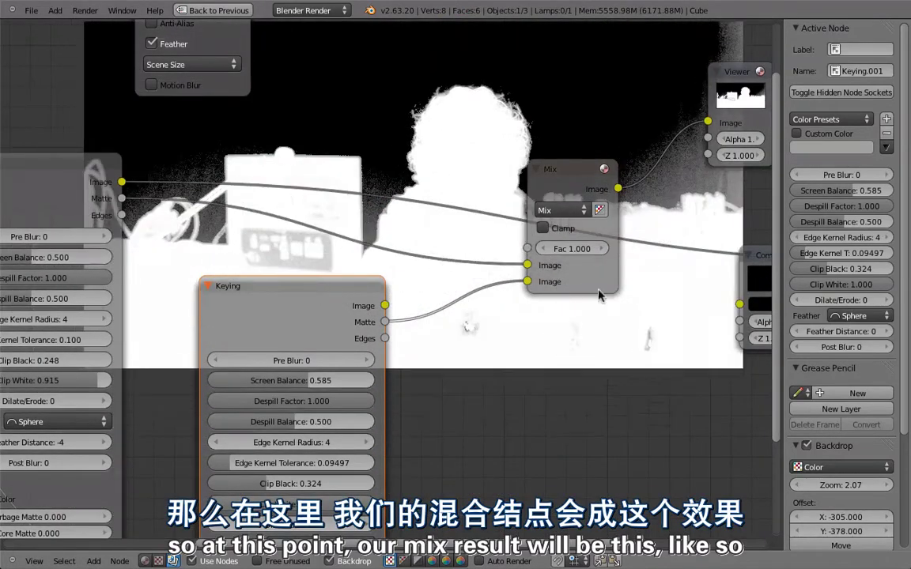
middle_drag(599, 295, 530, 390)
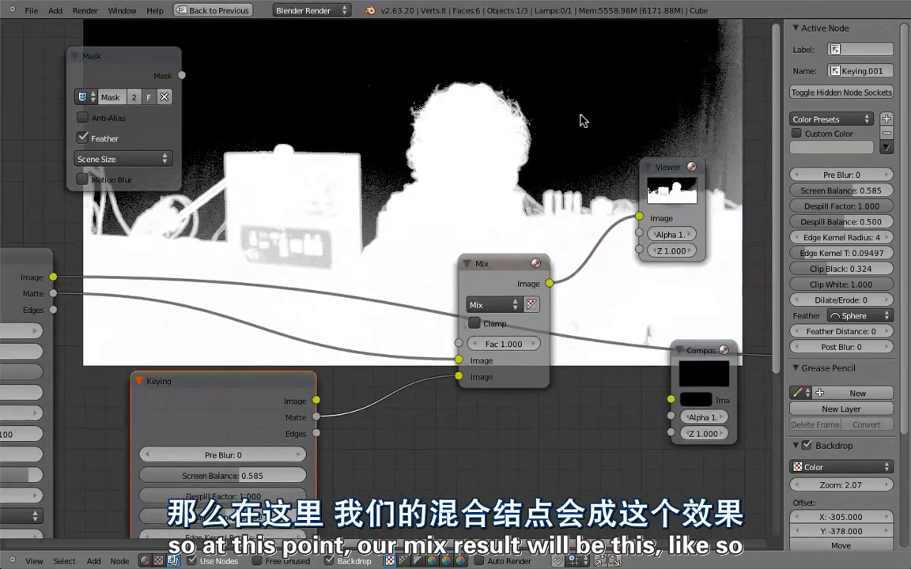
middle_drag(445, 347, 441, 314)
drag(268, 476, 234, 484)
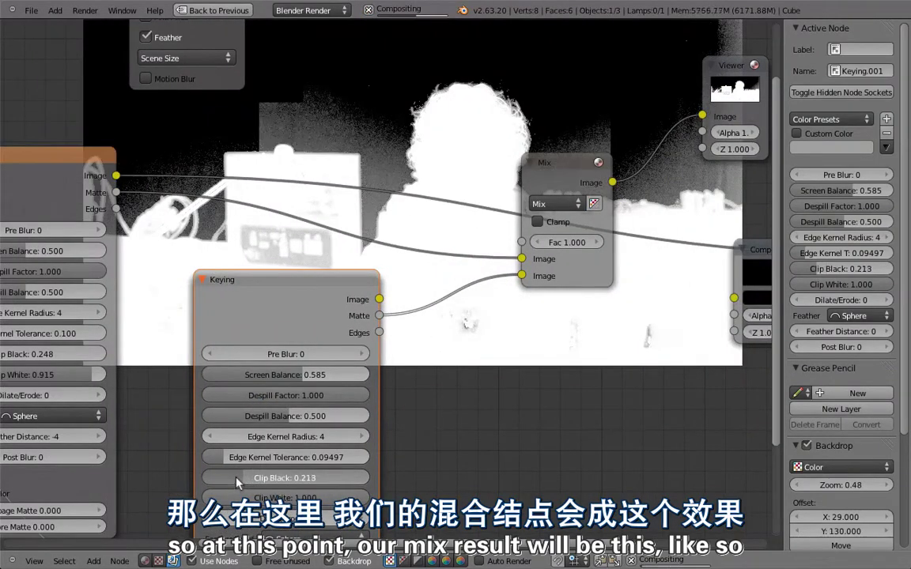
shift+scroll(487, 438, up, 2)
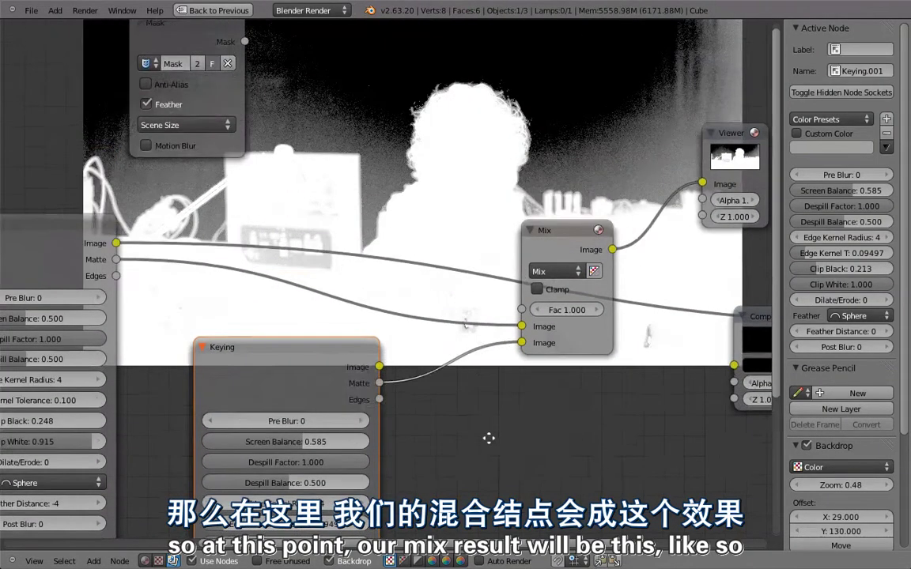
shift+scroll(287, 183, up, 3)
Step: Connect the head Mask output to the Mix node's Fac input and preview the masked result
ctrl+shift+click(254, 168)
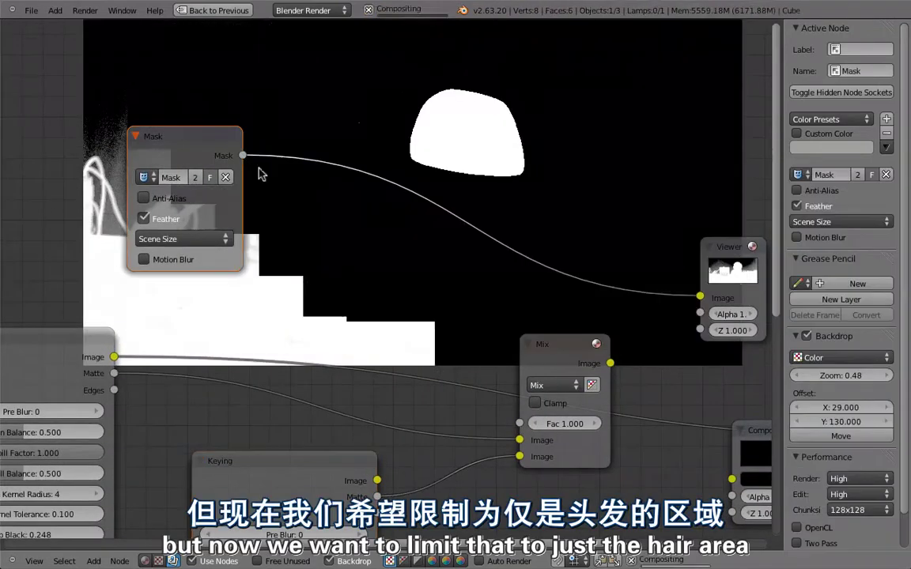
drag(453, 417, 519, 424)
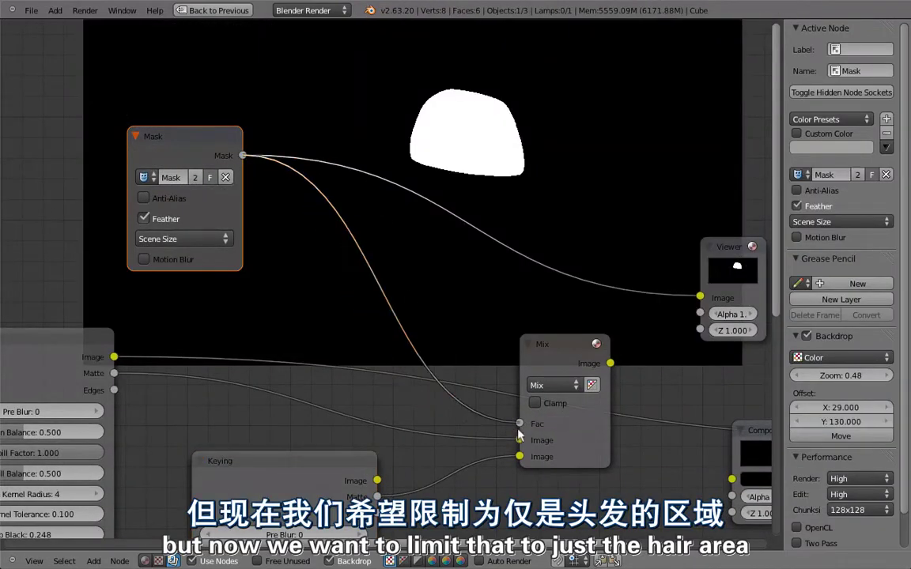
ctrl+shift+click(577, 348)
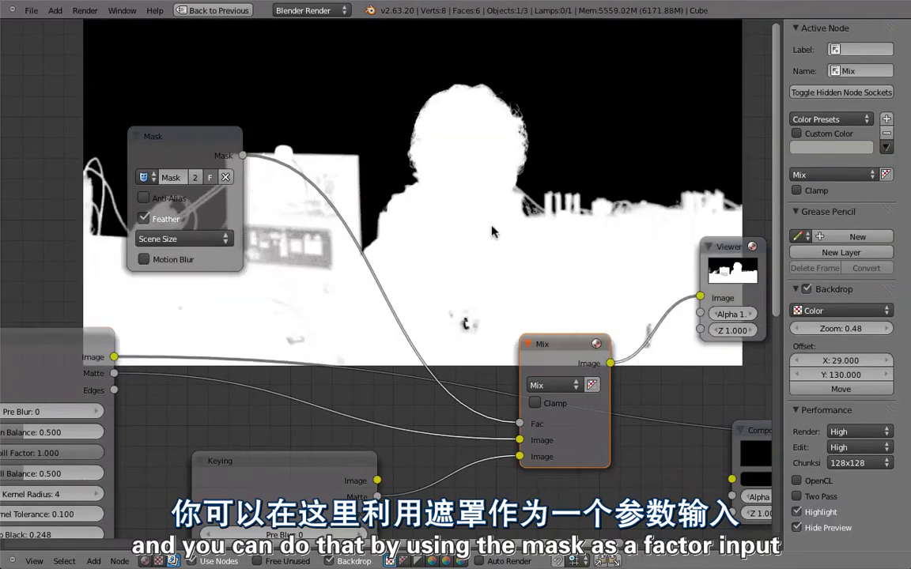
middle_drag(489, 100, 492, 93)
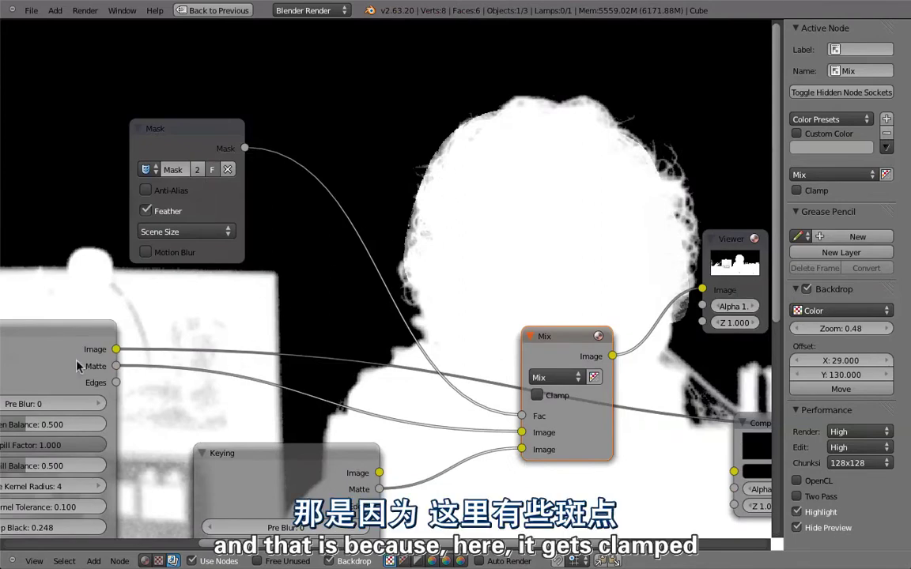
Step: Compare the first Keying, second Keying and Mix outputs, then inspect the Mask node
ctrl+shift+click(78, 363)
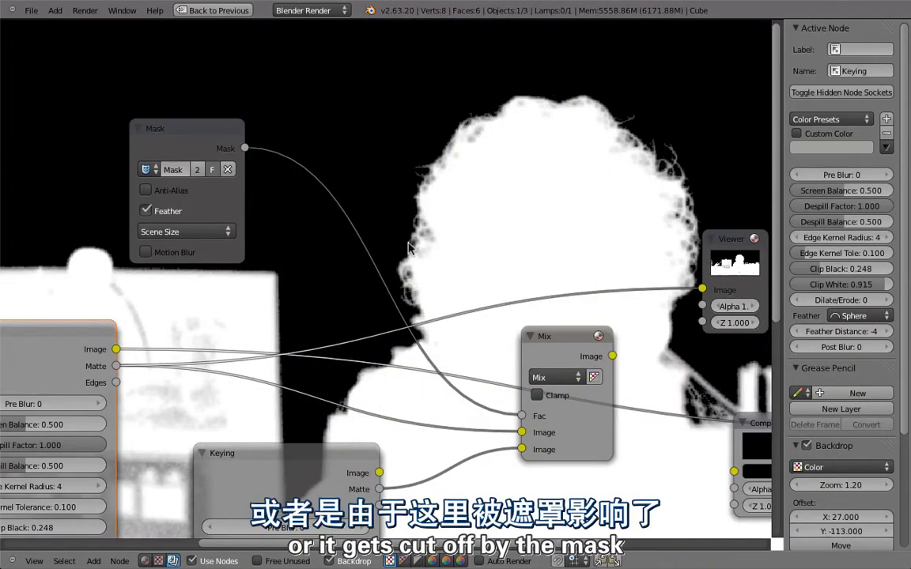
ctrl+shift+click(356, 460)
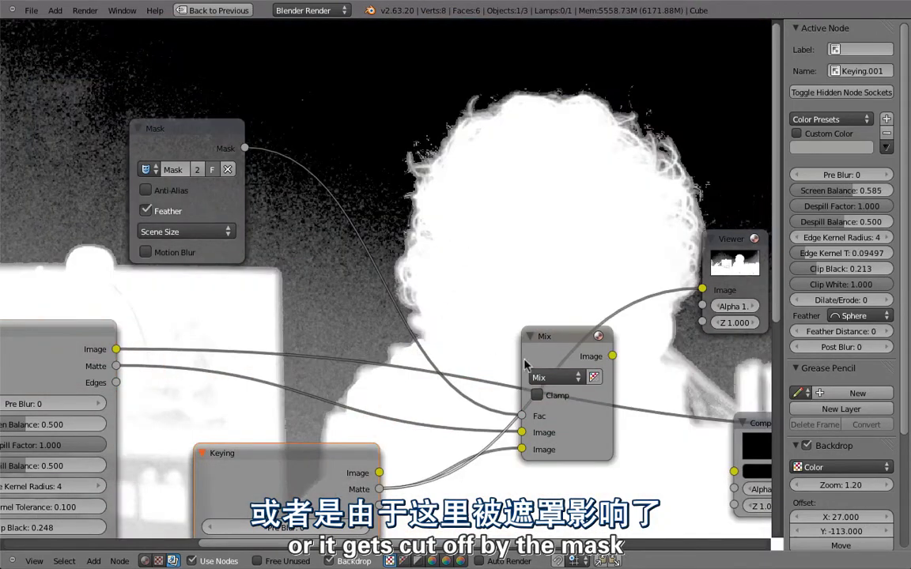
ctrl+shift+click(527, 363)
click(205, 144)
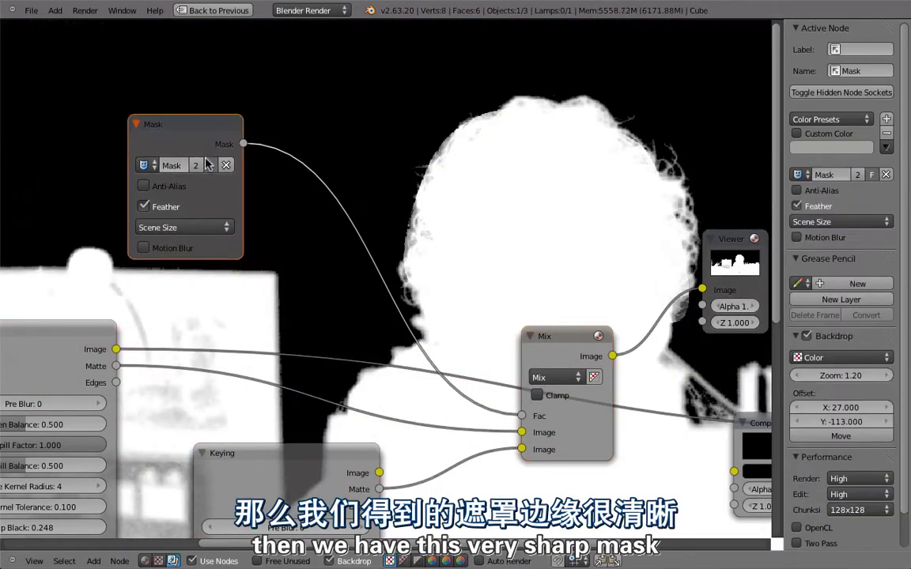
mouse_move(549, 180)
middle_down()
mouse_move(610, 360)
mouse_move(503, 145)
middle_up()
scroll(419, 175, down, 5)
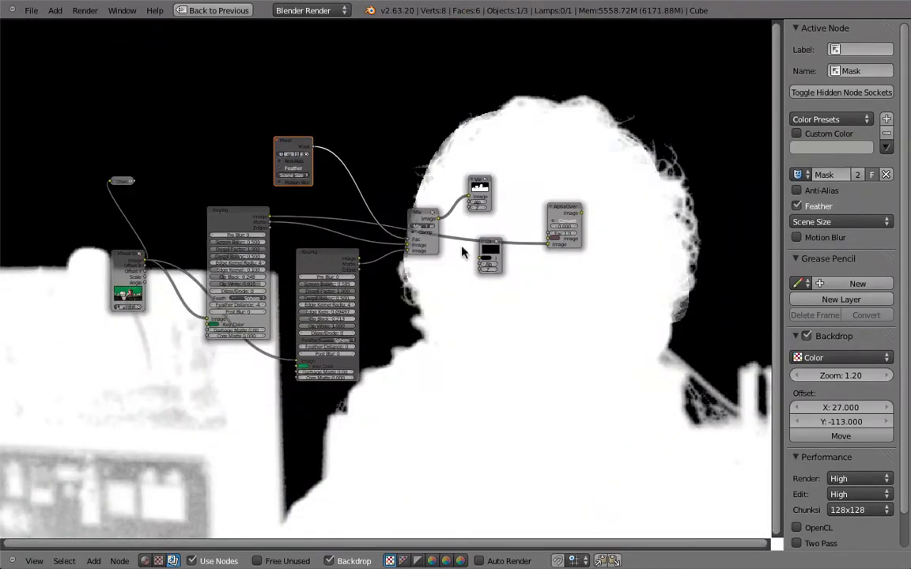
key(ctrl+Up)
key(ctrl+Up)
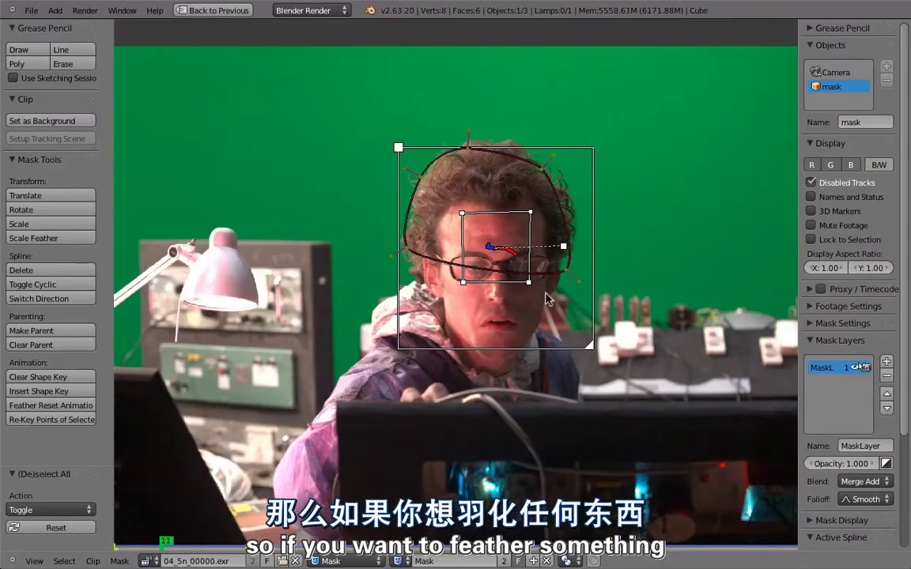
Step: Nudge a mask point near the glasses and pull out a wide feather edge around the head mask
scroll(582, 273, up, 1)
scroll(583, 273, up, 2)
scroll(528, 318, up, 1)
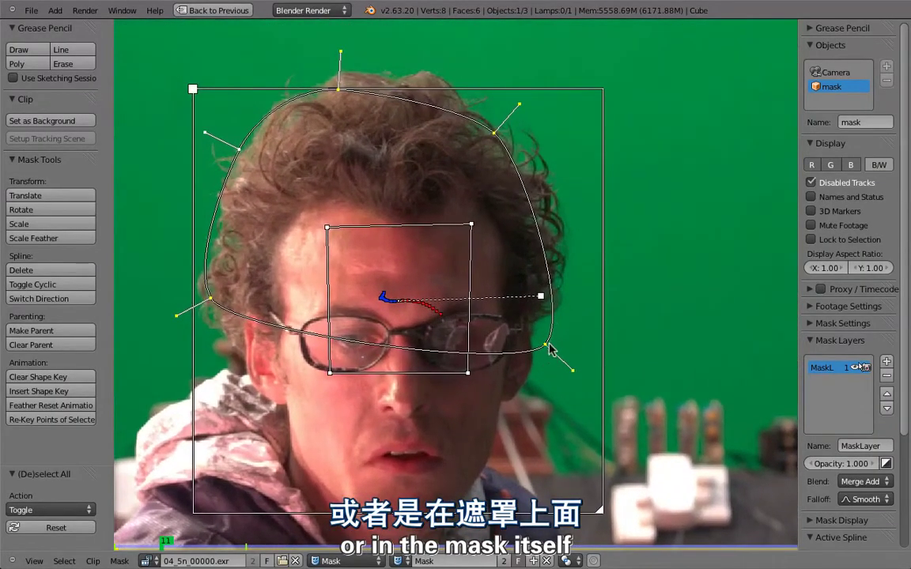
drag(531, 344, 542, 329)
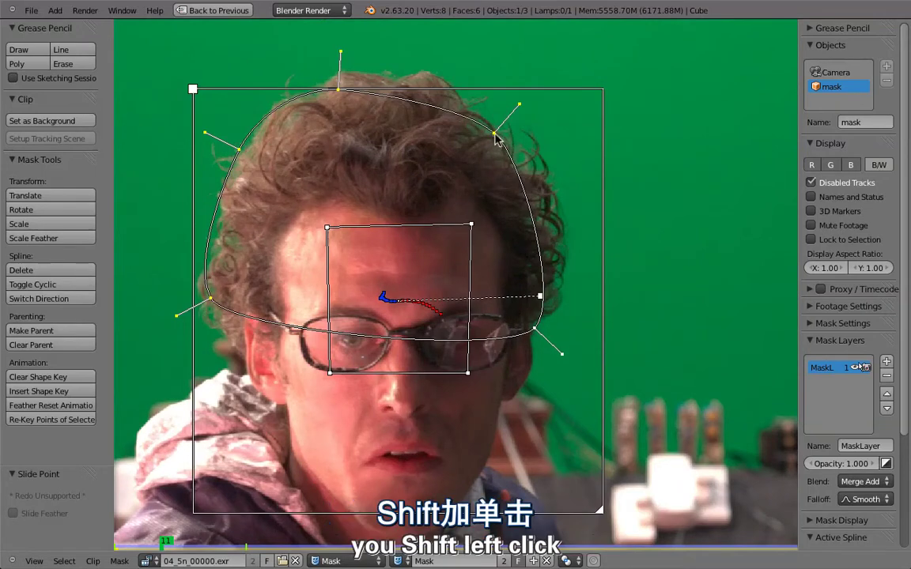
shift+drag(494, 139, 529, 100)
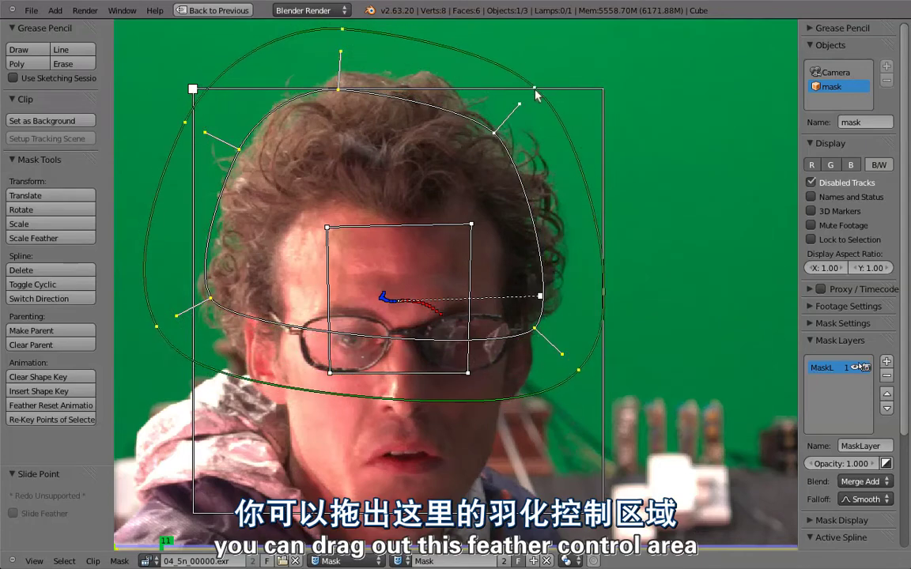
shift+drag(529, 100, 540, 101)
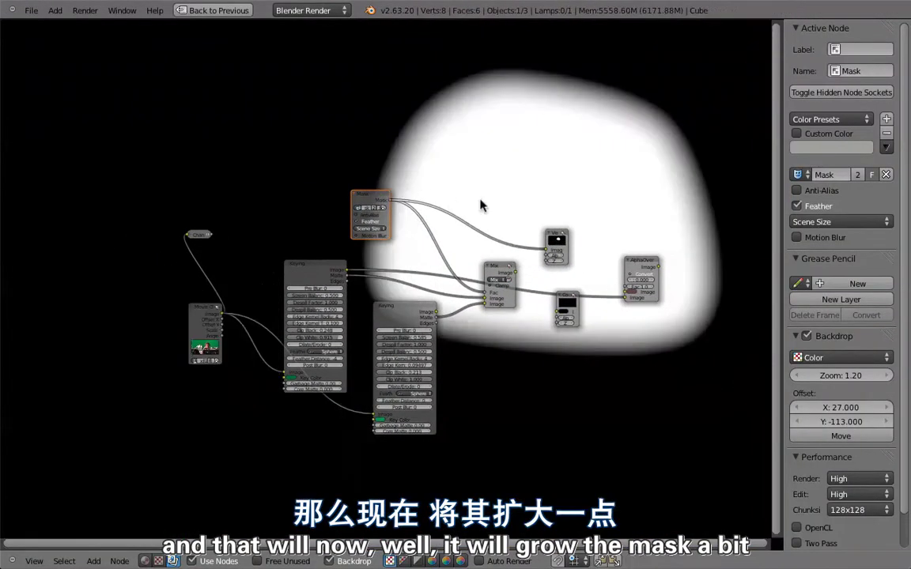
Step: Preview the Mix node's hair-detailed matte with the feathered mask, then restore the Motion Tracking layout
middle_drag(517, 219, 419, 241)
ctrl+shift+click(401, 261)
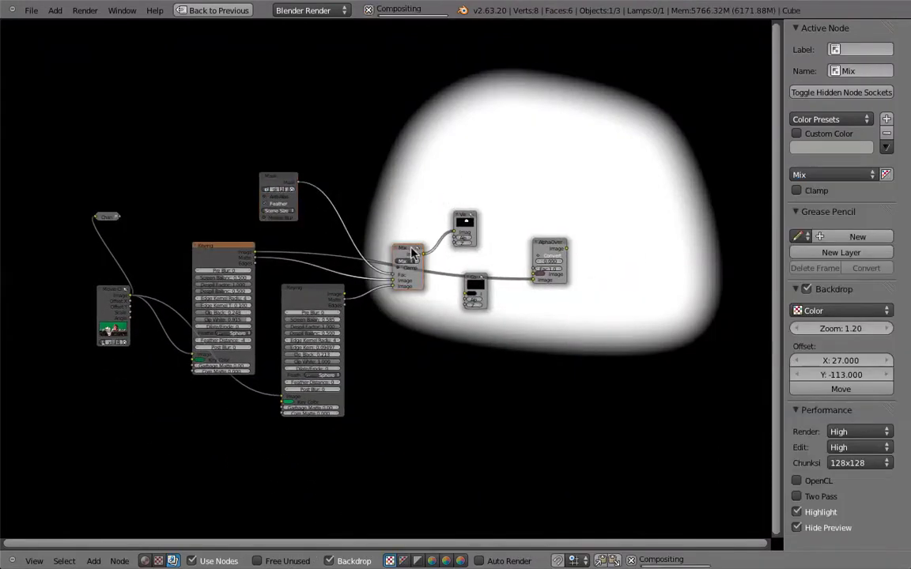
mouse_move(576, 160)
middle_down()
mouse_move(509, 110)
mouse_move(634, 265)
mouse_move(535, 264)
mouse_move(486, 127)
mouse_move(425, 221)
middle_up()
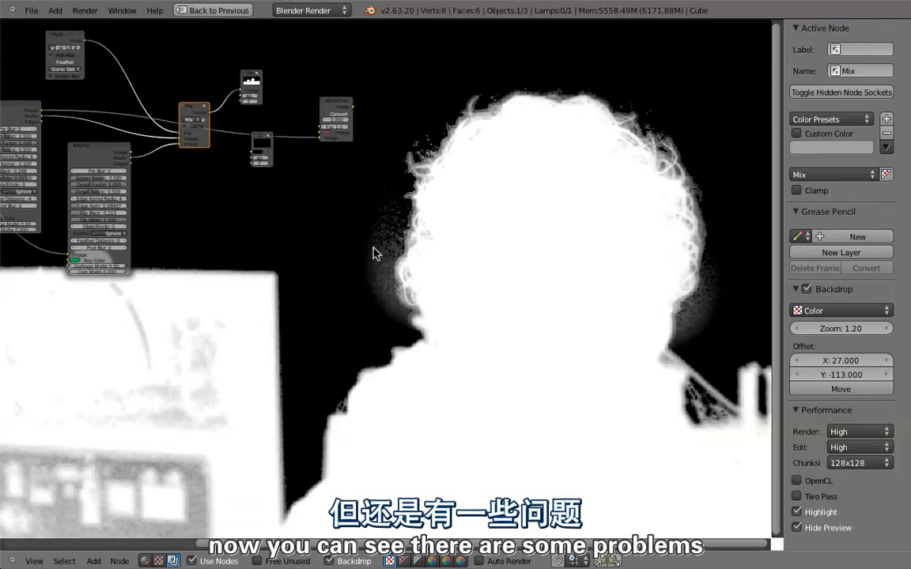
key(ctrl+Up)
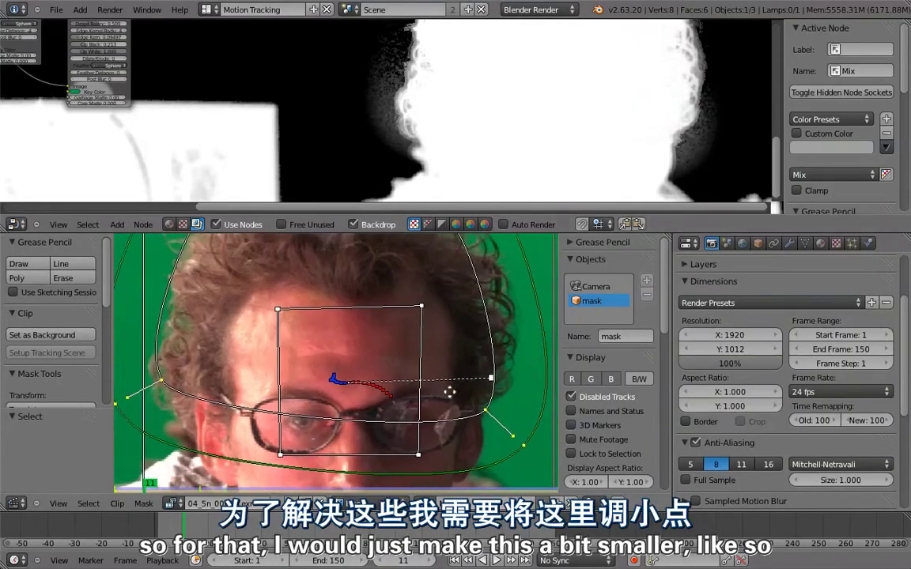
Step: Slide the head mask's left and right points inward, then maximize the node editor to inspect the matte
drag(488, 411, 484, 388)
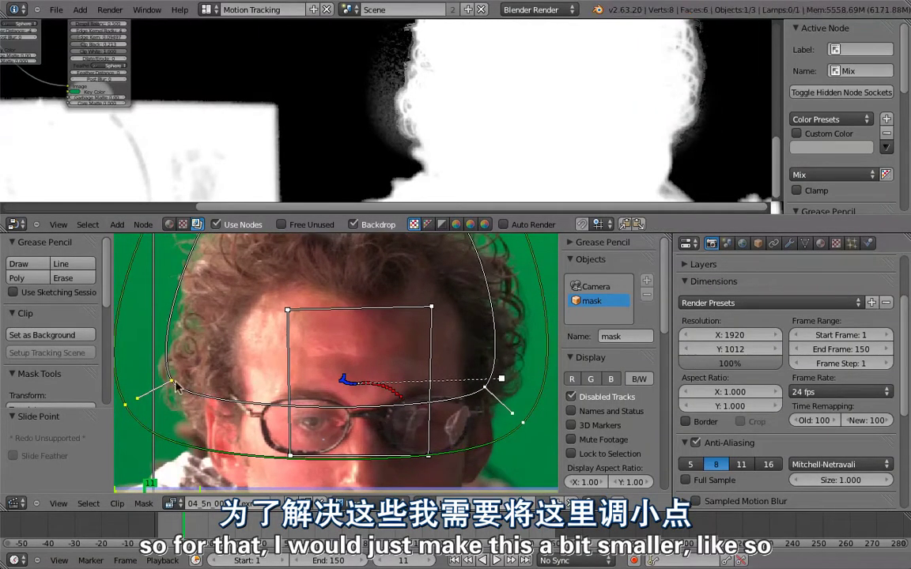
mouse_move(178, 384)
mouse_down()
mouse_move(196, 385)
mouse_move(204, 366)
mouse_move(219, 368)
mouse_up()
drag(484, 387, 473, 380)
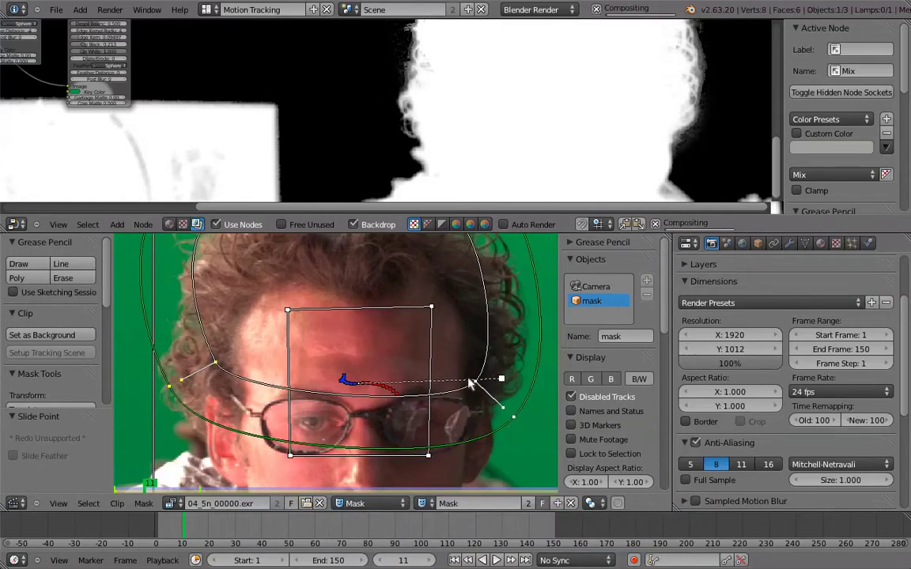
key(ctrl+Up)
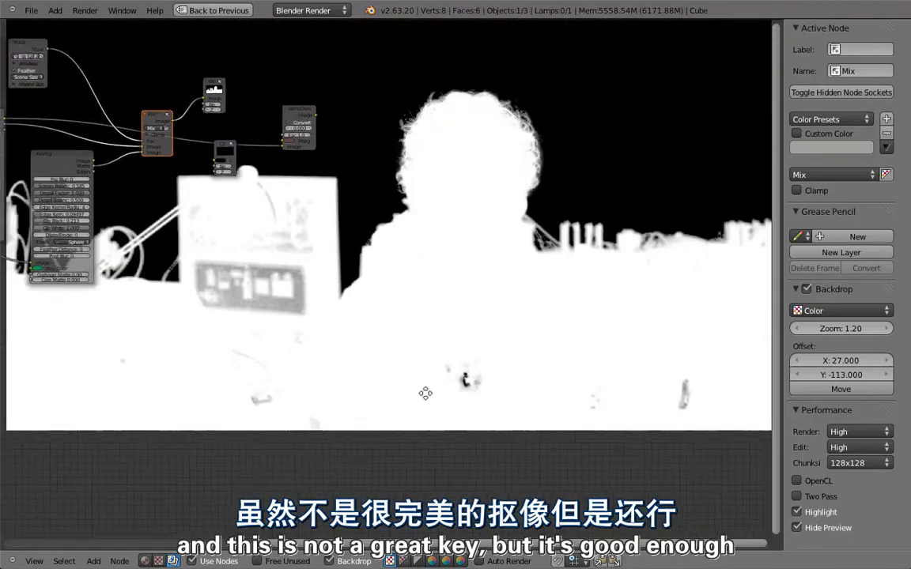
Step: Rearrange the nodes, moving AlphaOver up-right and Mix lower, then bring up the Add menu
middle_drag(431, 291, 416, 274)
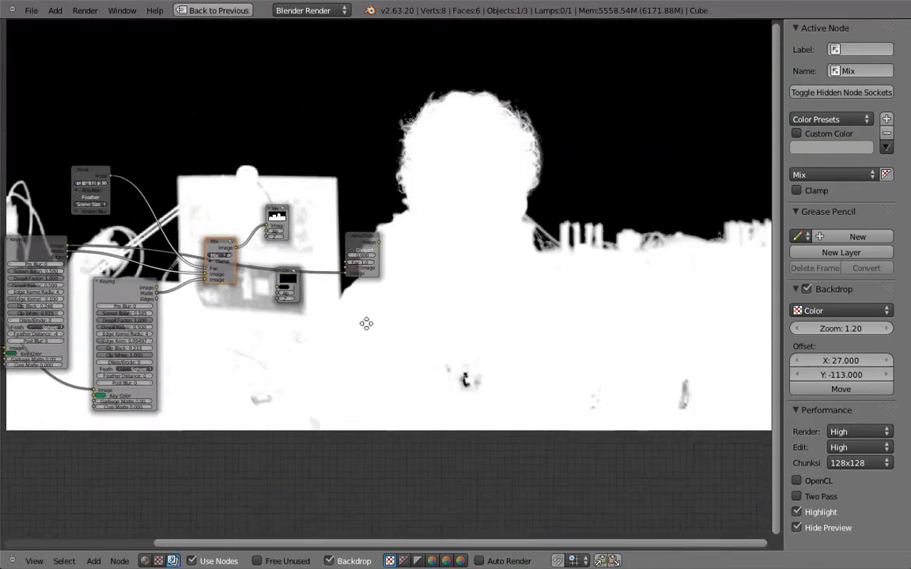
scroll(416, 274, up, 2)
drag(486, 190, 526, 126)
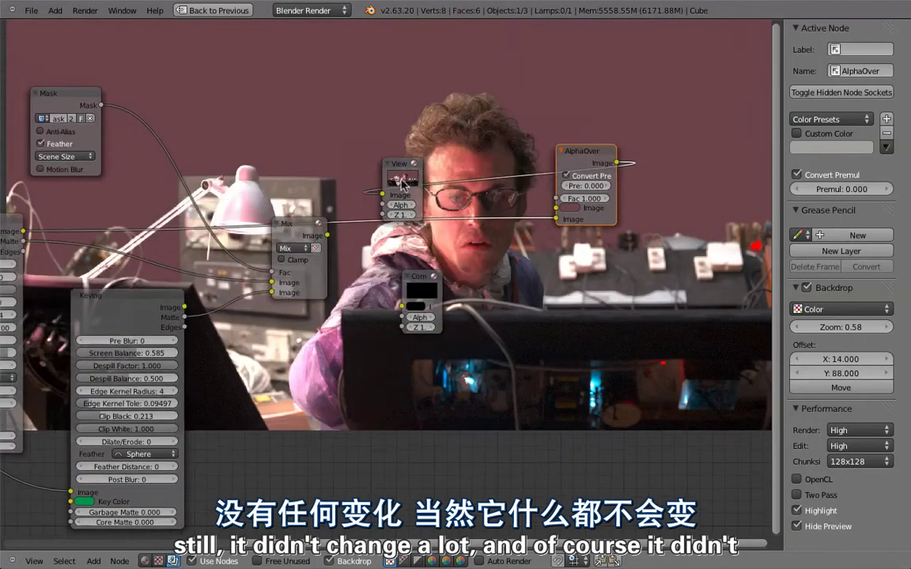
middle_drag(498, 281, 520, 277)
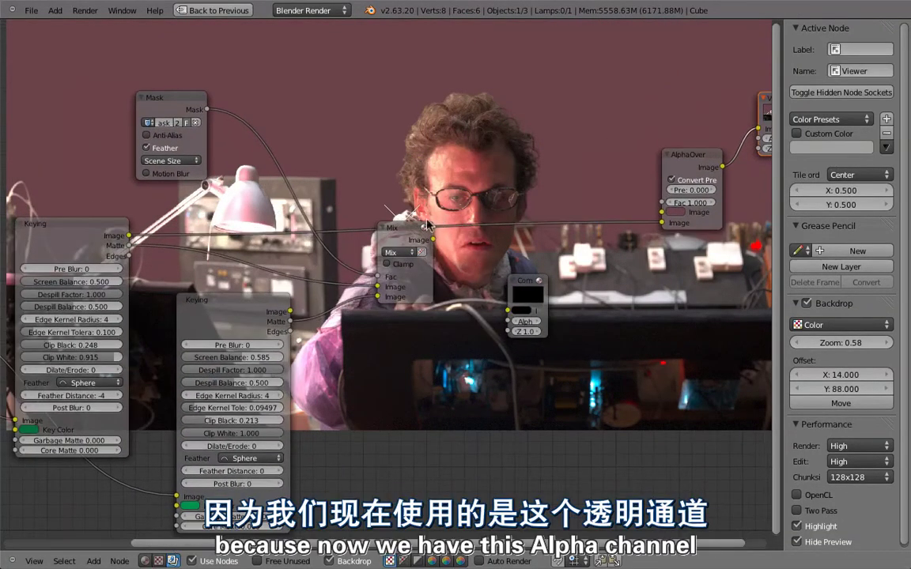
drag(396, 252, 395, 314)
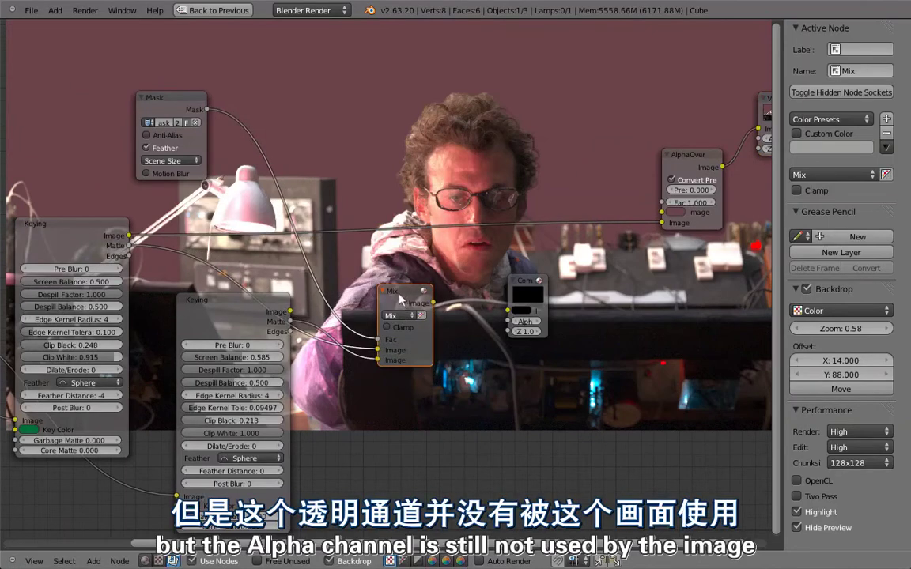
middle_drag(427, 105, 452, 193)
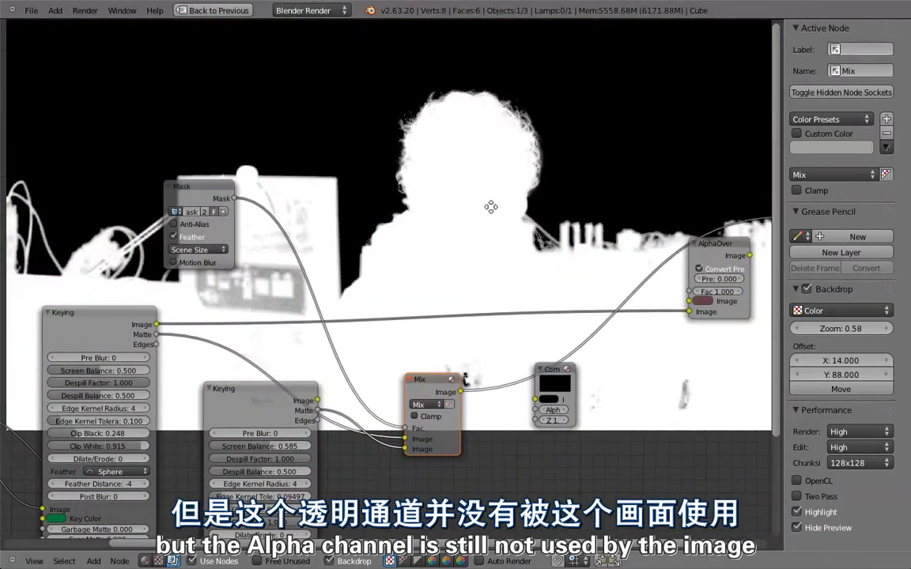
middle_drag(424, 231, 553, 201)
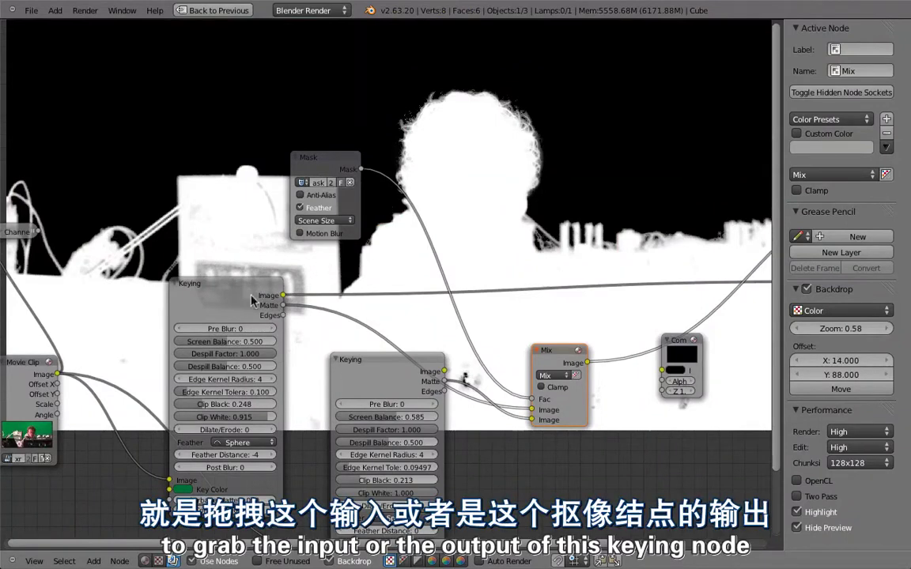
key(shift+a)
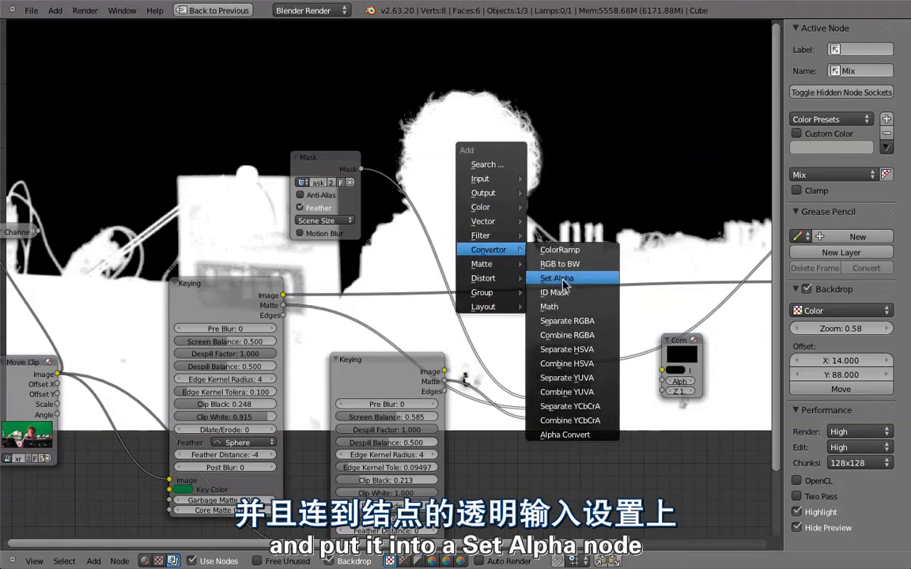
Step: Add a Set Alpha node fed by the first Keying node's image and the Mix matte as alpha
click(565, 269)
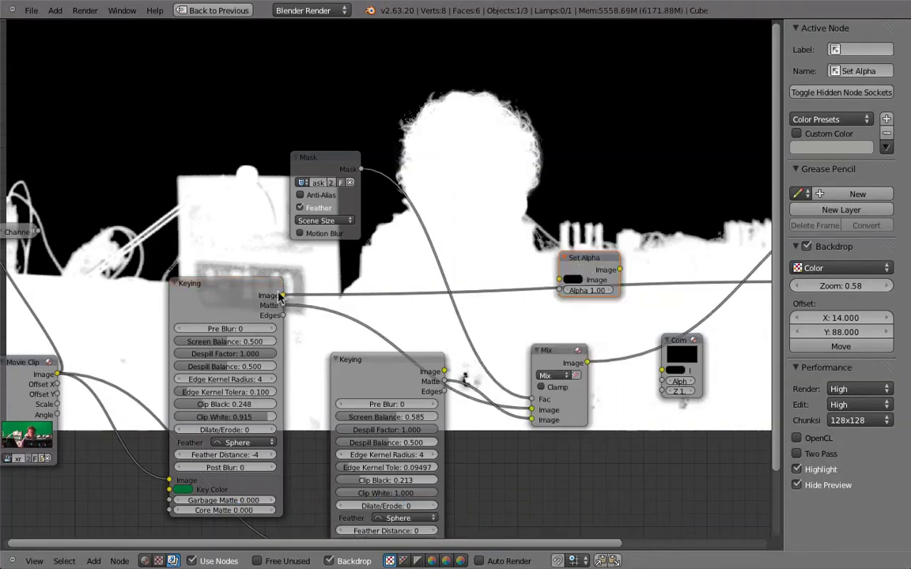
ctrl+shift+click(237, 273)
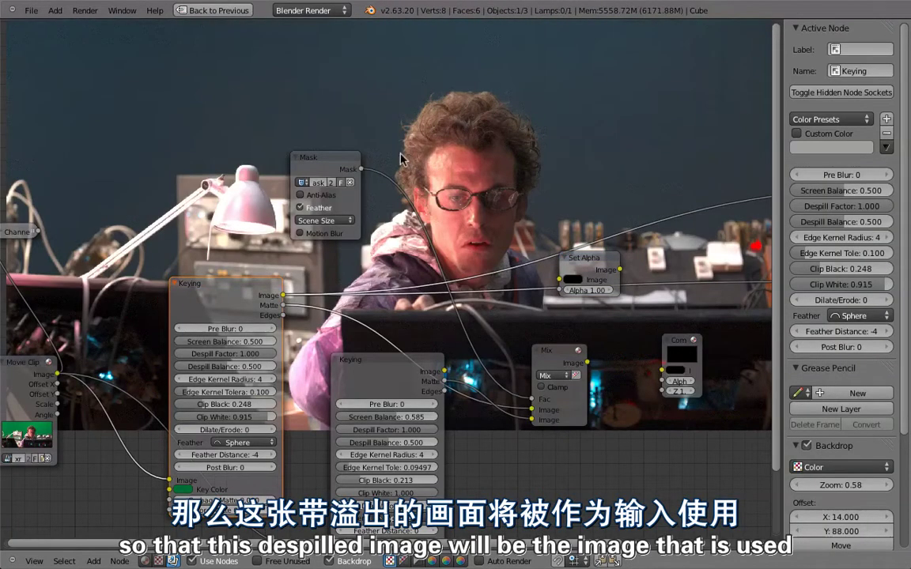
mouse_move(282, 295)
mouse_down()
mouse_move(559, 281)
mouse_move(618, 182)
mouse_up()
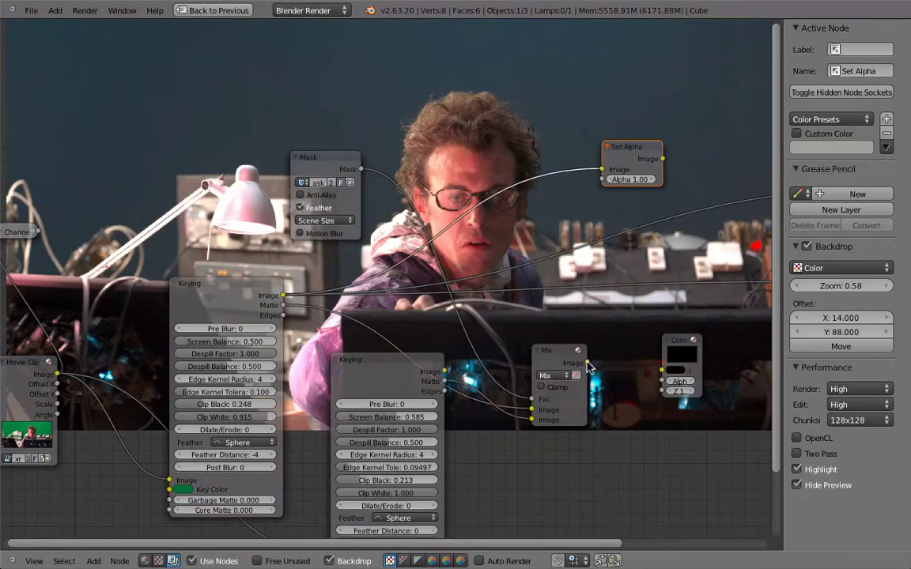
drag(586, 362, 606, 181)
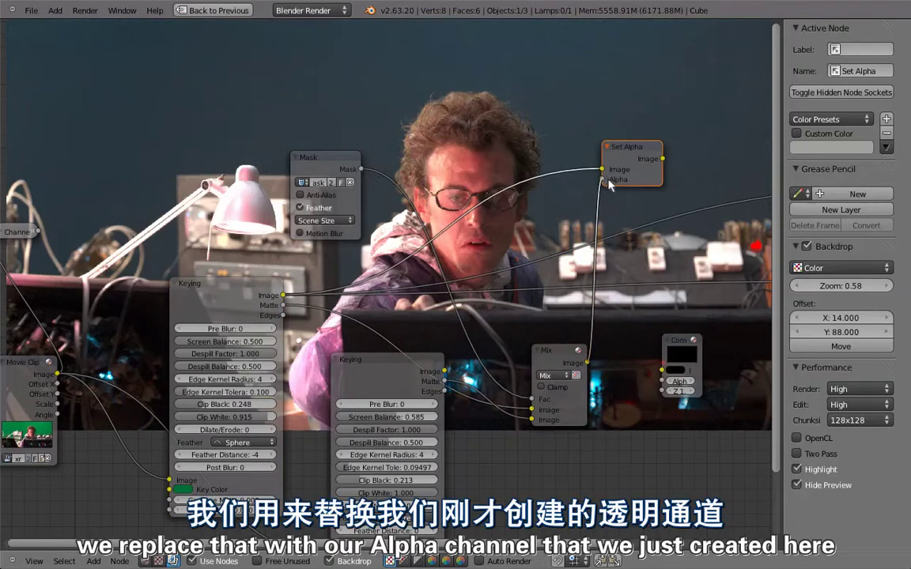
Step: Reposition the Mix and Set Alpha nodes and make Set Alpha the active, viewed node
drag(557, 351, 553, 292)
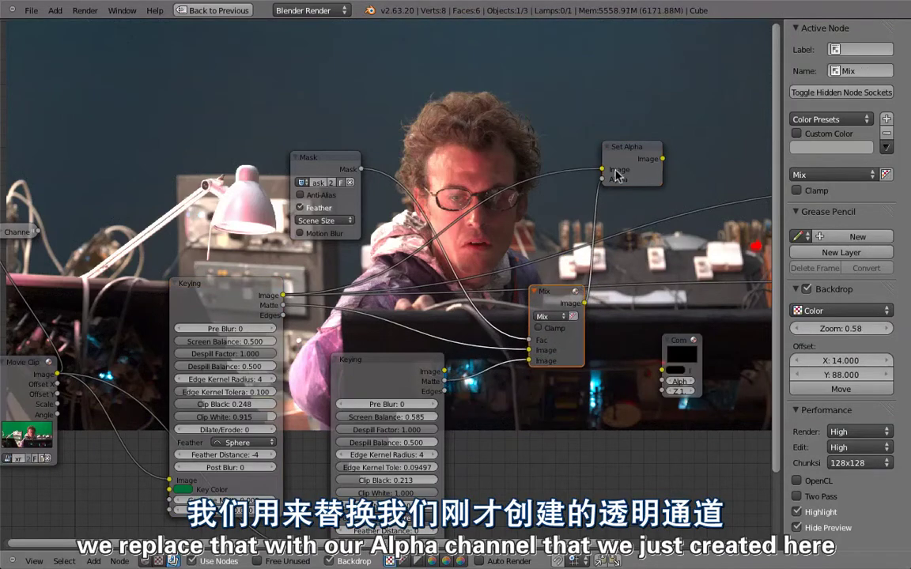
ctrl+shift+click(630, 164)
middle_drag(630, 164, 400, 249)
mouse_move(400, 249)
mouse_down()
mouse_move(426, 348)
mouse_move(423, 318)
mouse_up()
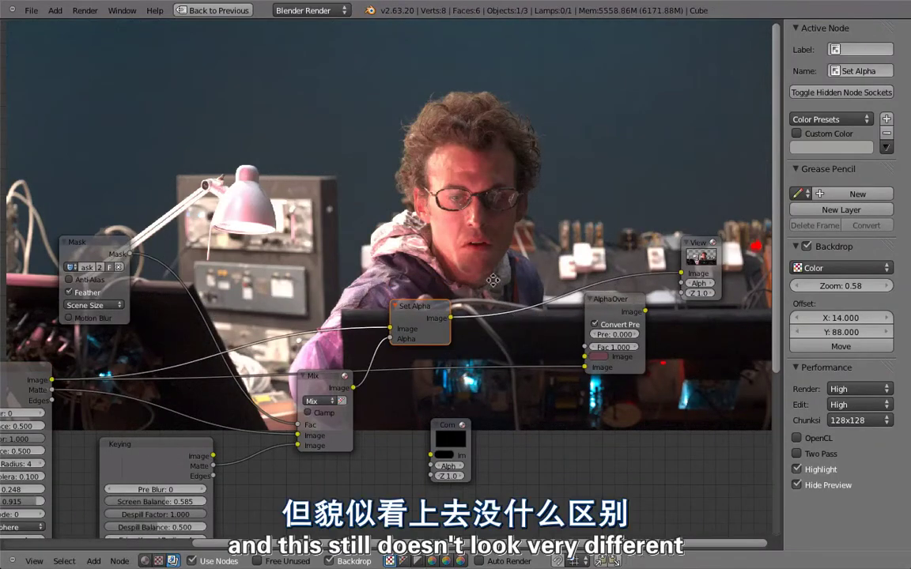
mouse_move(478, 275)
middle_down()
mouse_move(457, 217)
mouse_move(483, 211)
middle_up()
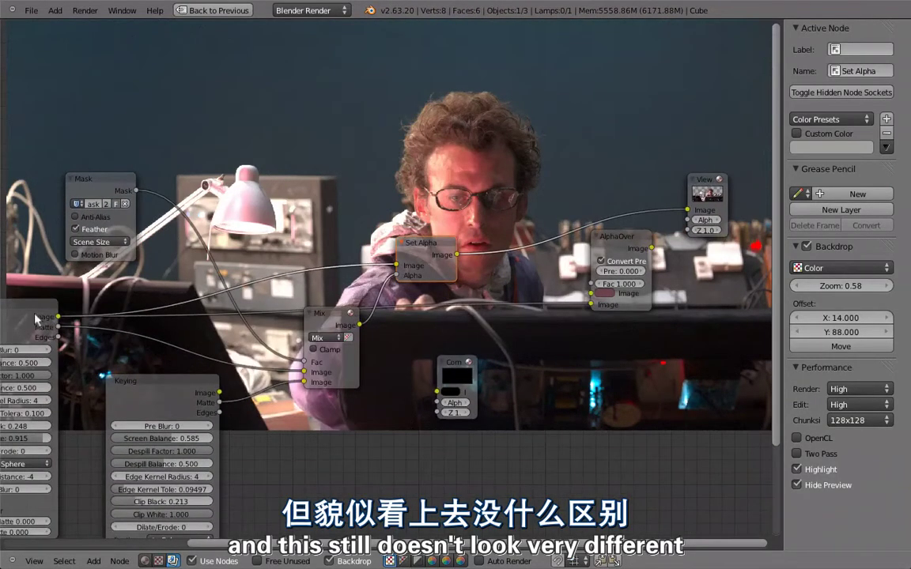
click(40, 318)
click(413, 247)
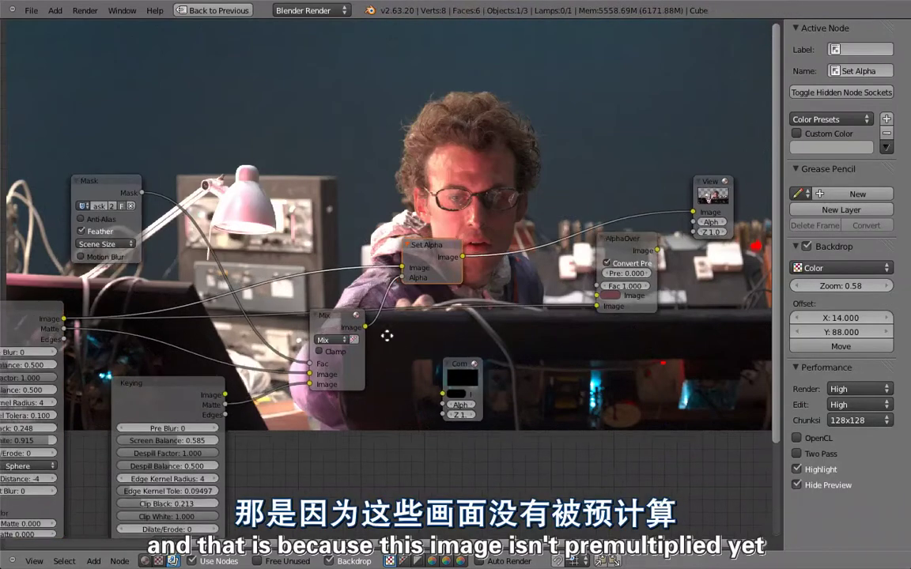
Step: Move the AlphaOver node down out of the way
middle_drag(500, 245, 520, 235)
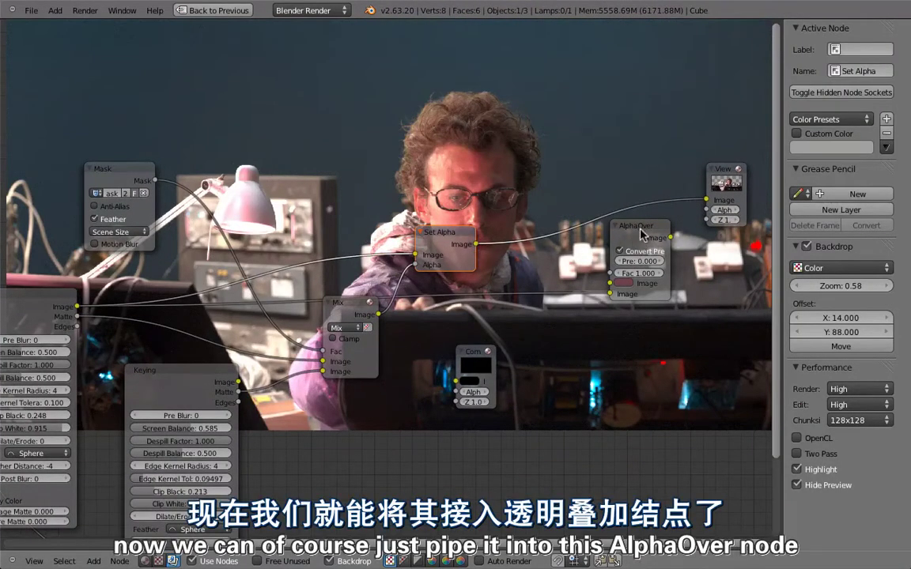
drag(615, 264, 619, 255)
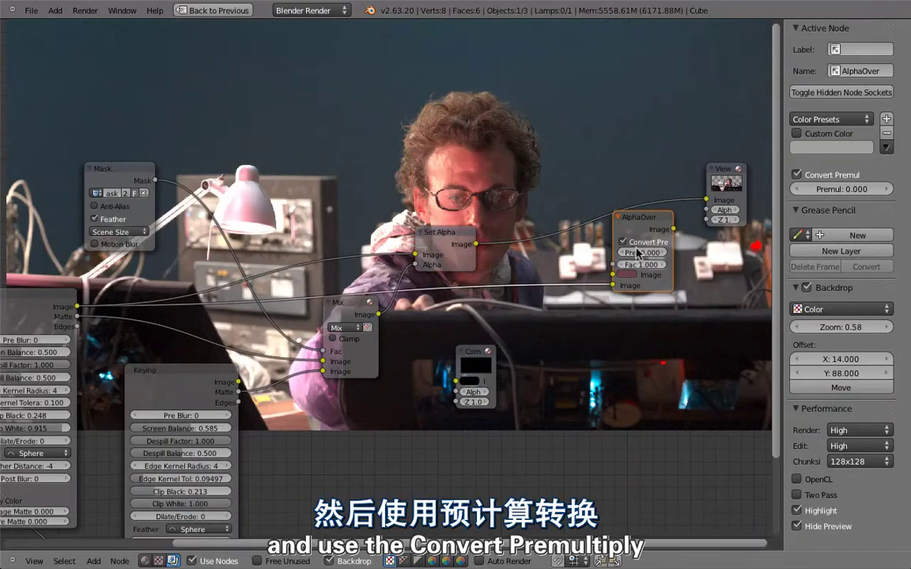
alt+drag(642, 257, 643, 390)
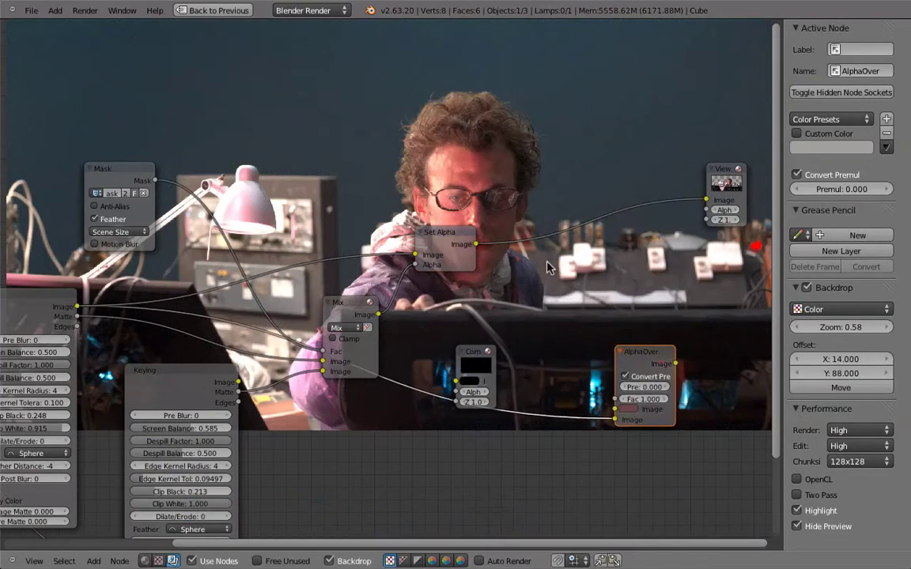
key(shift+a)
mouse_move(514, 268)
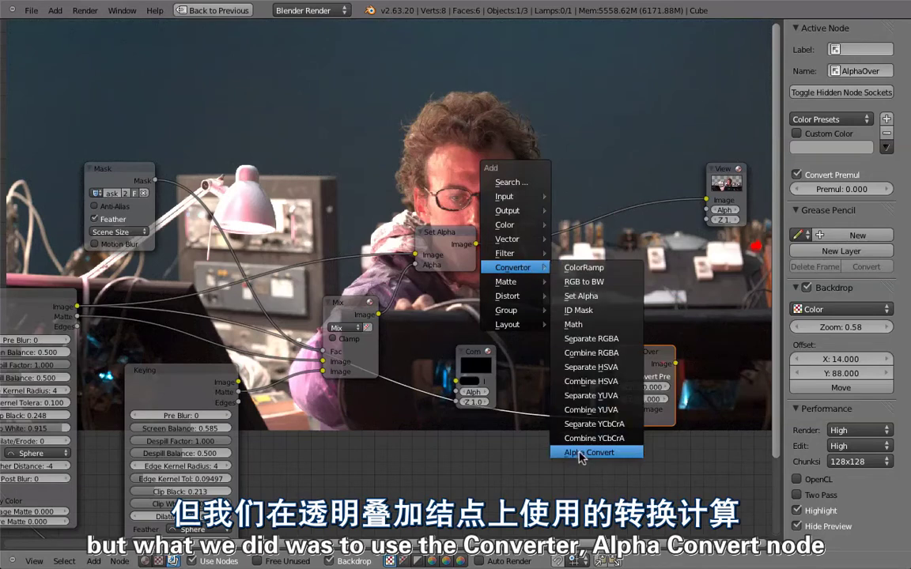
Step: Insert an Alpha Convert node between Set Alpha and the Viewer, then move AlphaOver back up
click(581, 452)
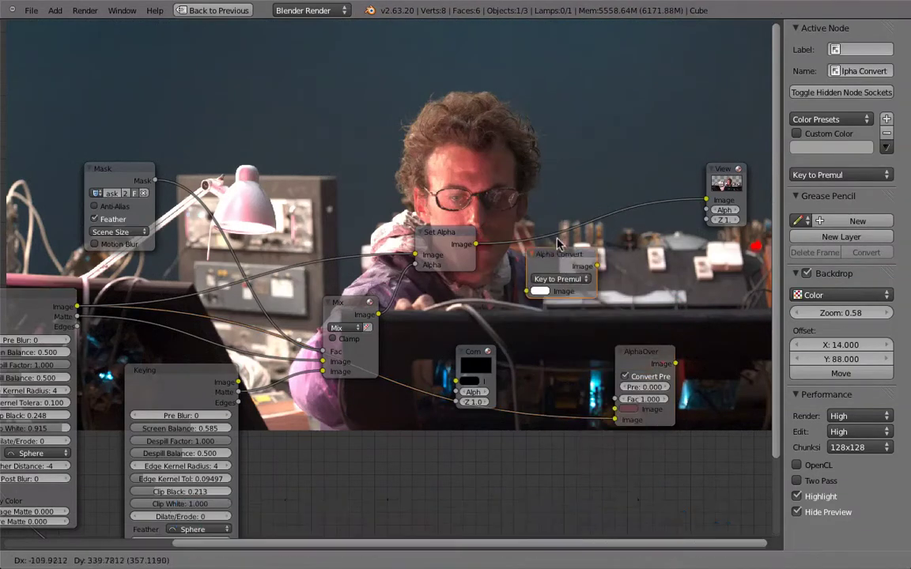
click(494, 230)
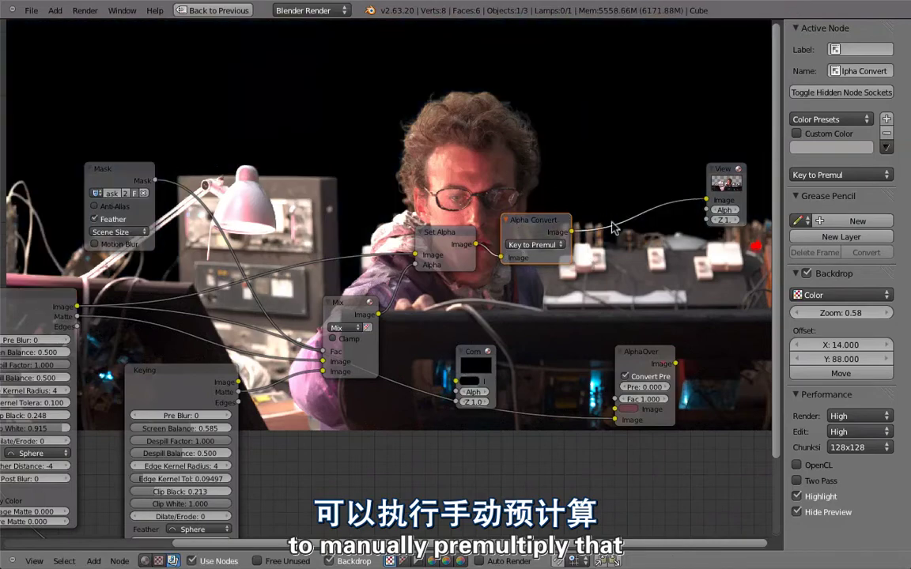
middle_drag(563, 212, 535, 295)
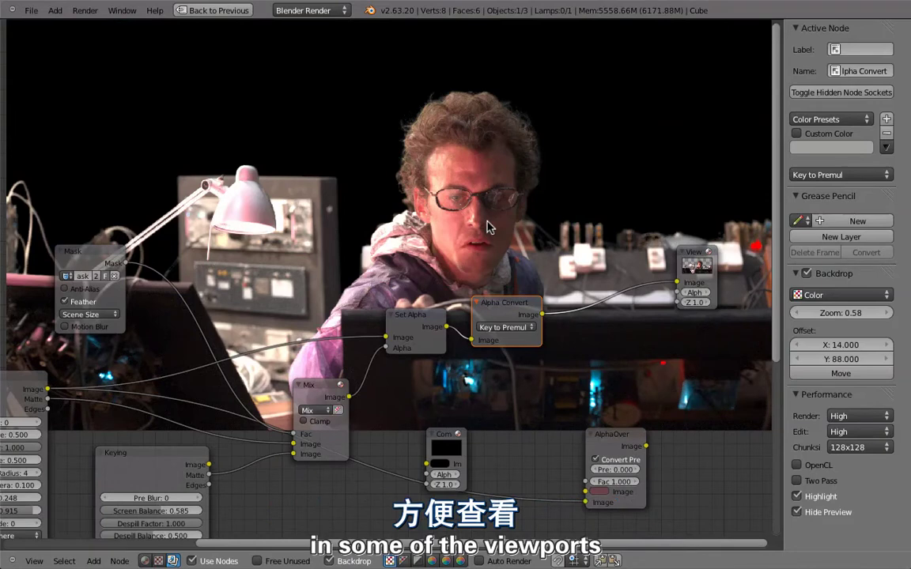
drag(622, 441, 638, 350)
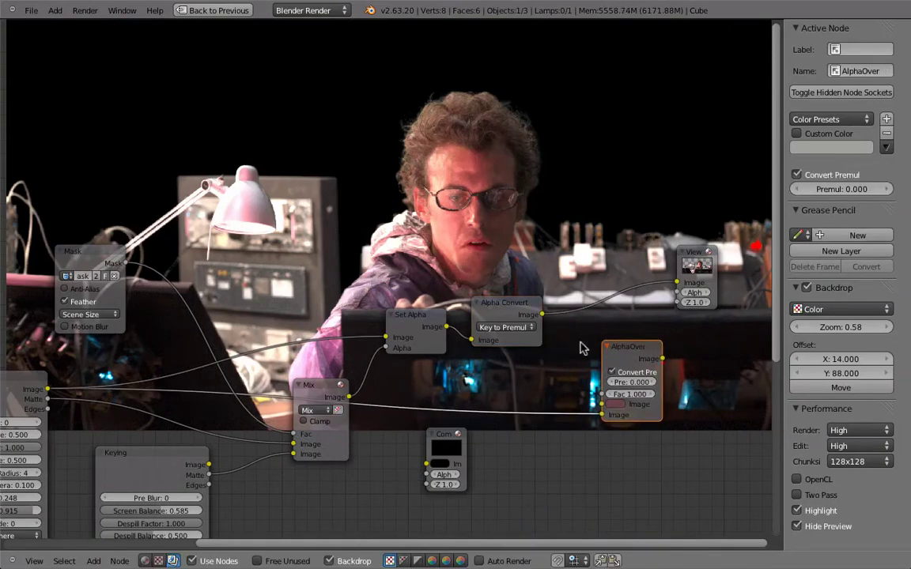
Step: Duplicate AlphaOver into the chain after Alpha Convert with Convert Premul turned off
key(Escape)
key(shift+d)
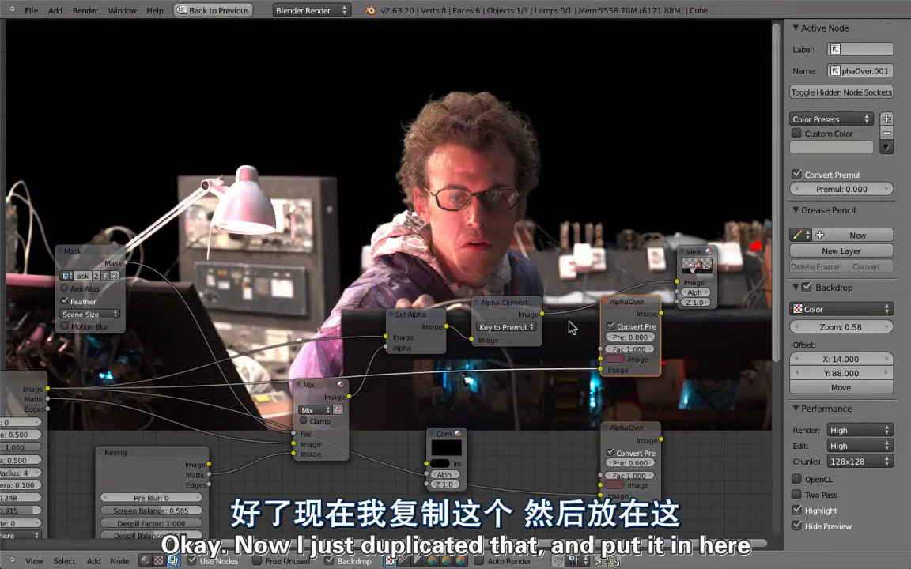
click(551, 335)
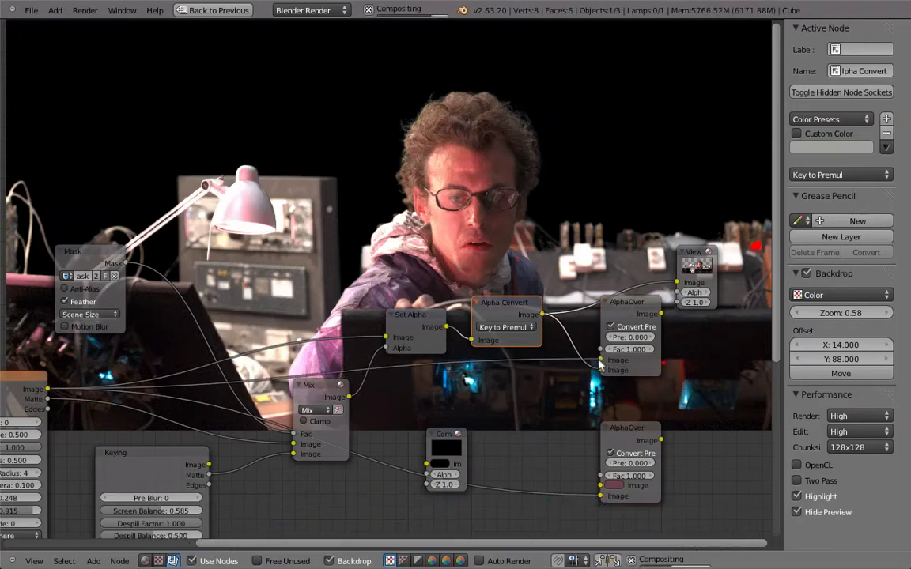
click(611, 326)
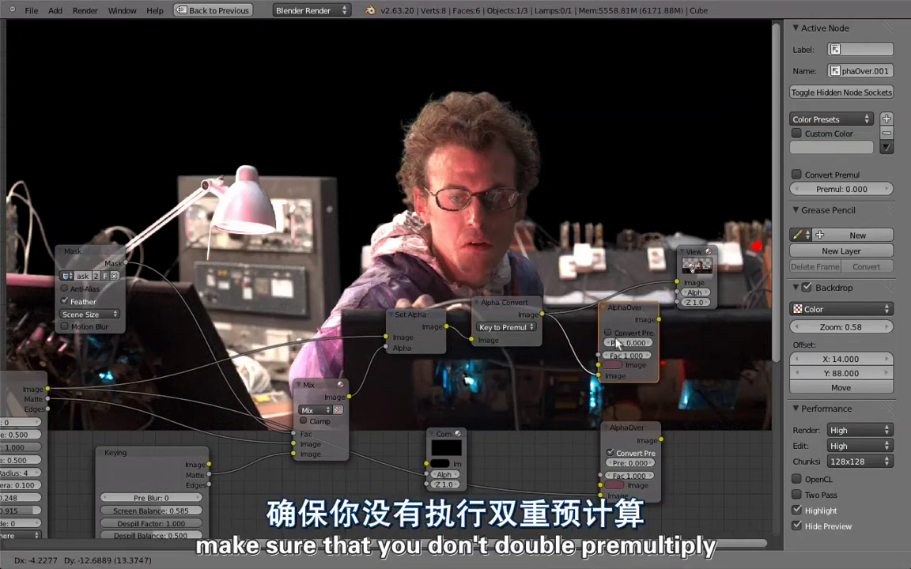
drag(625, 314, 609, 324)
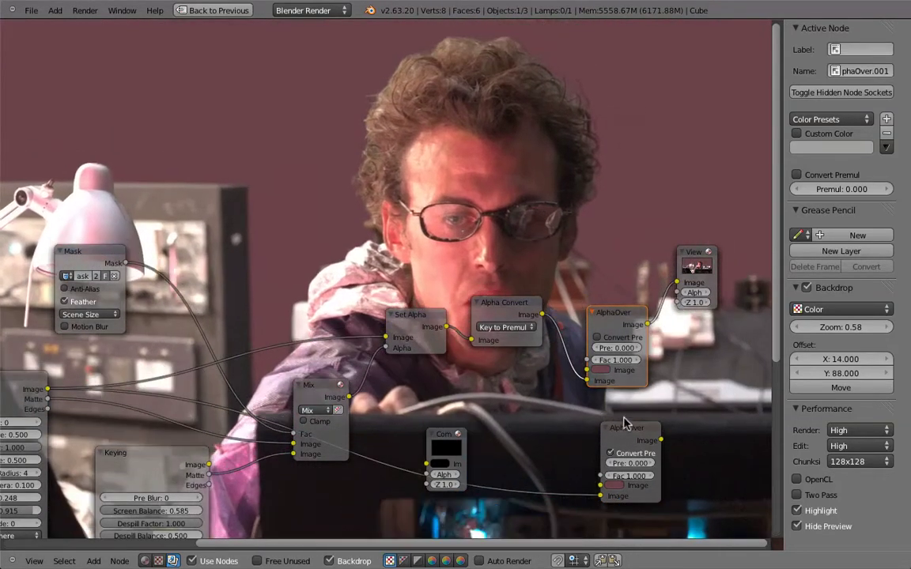
Step: Preview the original and duplicate AlphaOver results to compare the hair detail
ctrl+shift+click(626, 428)
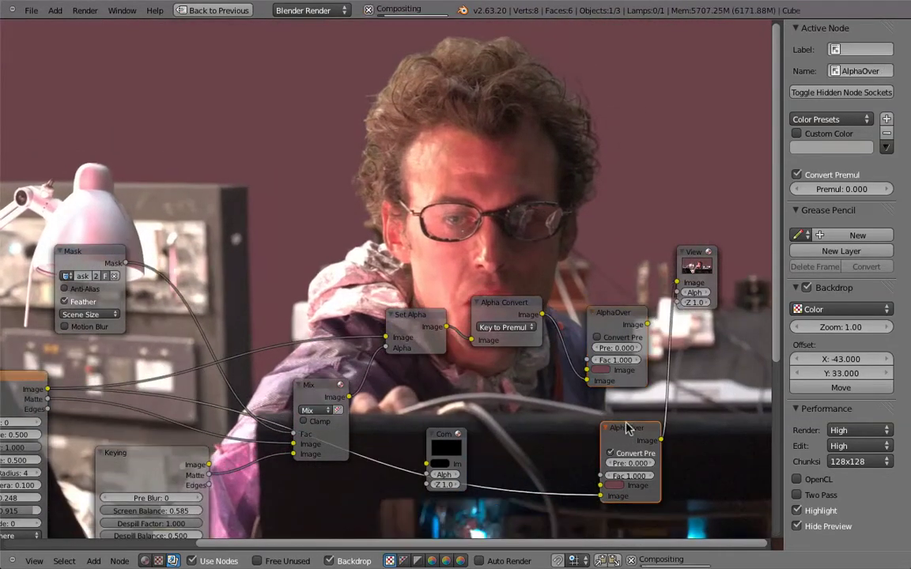
ctrl+shift+click(605, 328)
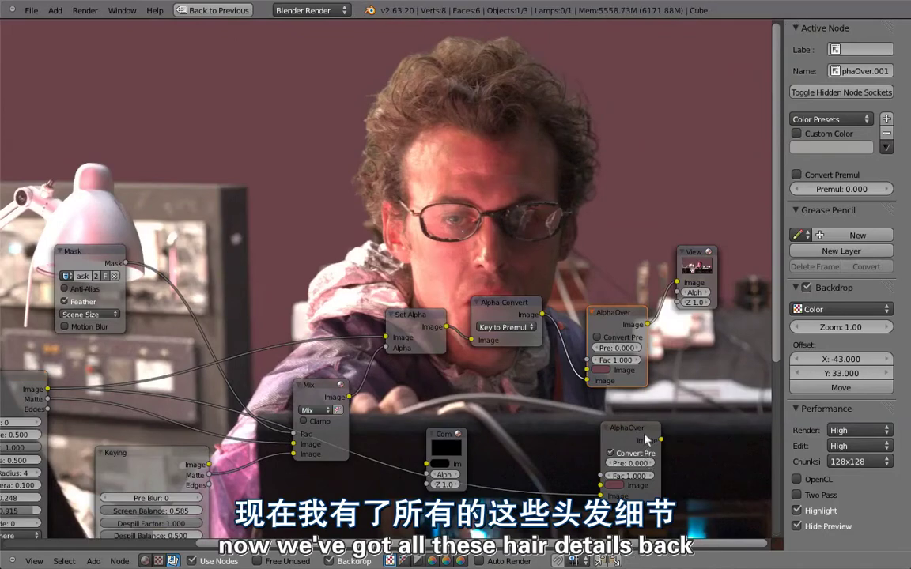
mouse_move(620, 447)
middle_down()
mouse_move(609, 486)
mouse_move(576, 491)
middle_up()
ctrl+shift+click(581, 362)
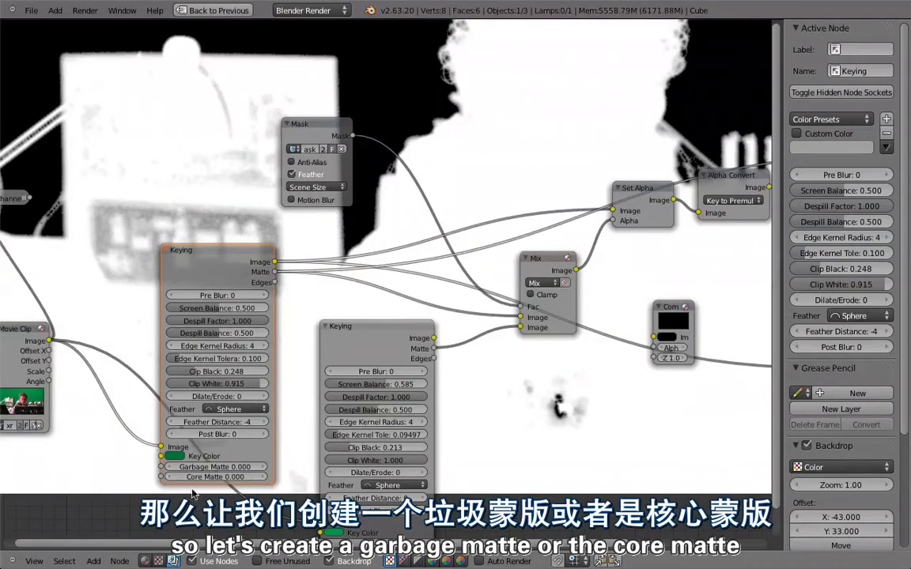
key(ctrl+Up)
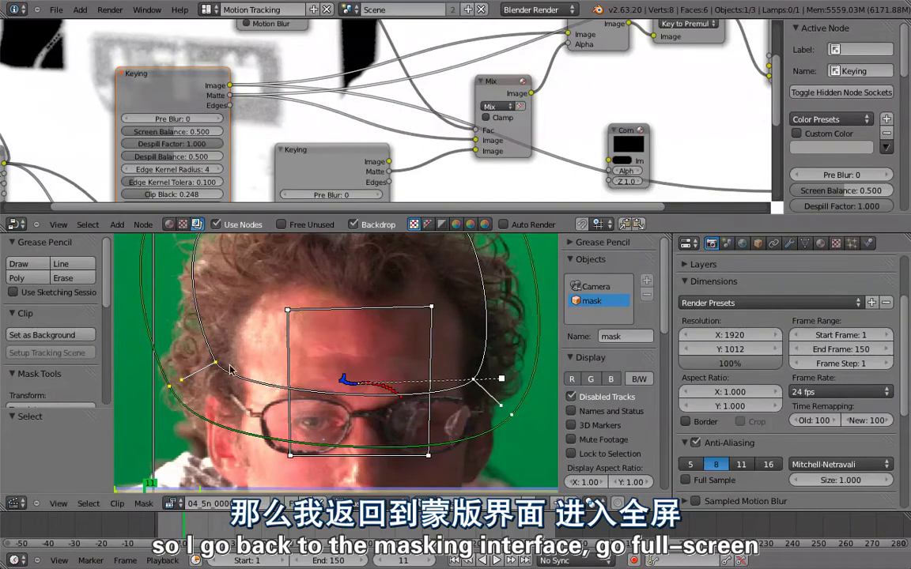
key(ctrl+Up)
scroll(385, 362, down, 1)
scroll(396, 316, down, 4)
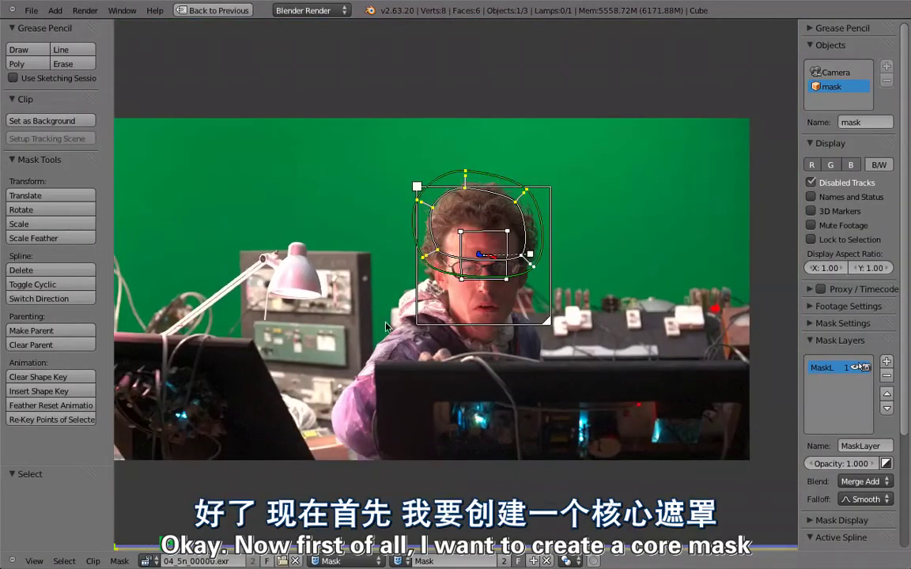
middle_drag(401, 344, 406, 332)
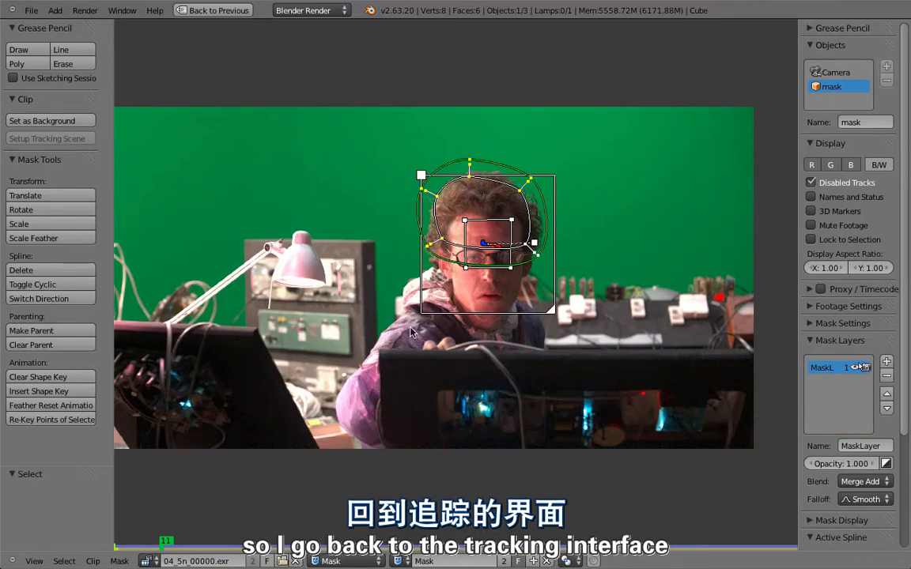
Step: Switch the clip editor to Tracking mode and add a resized marker beside the lamp
key(Tab)
key(1)
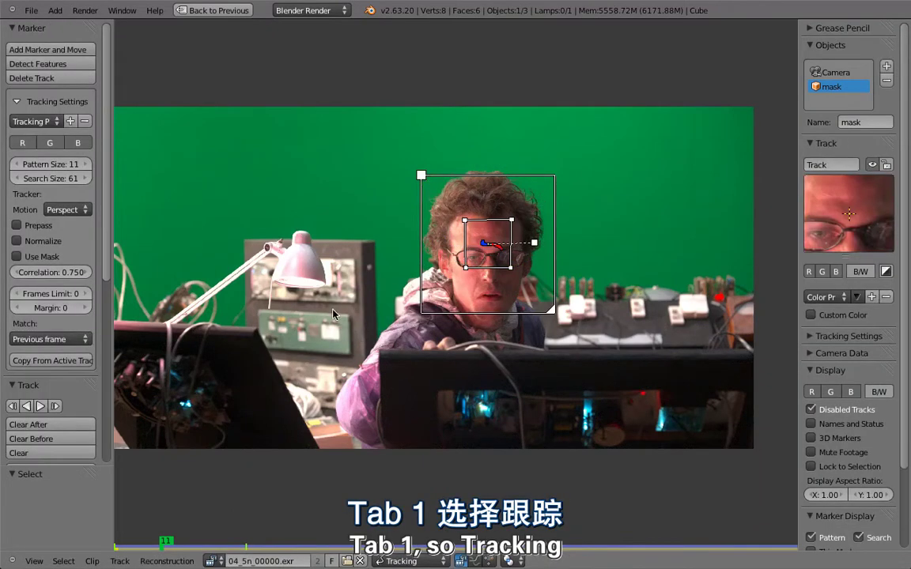
middle_drag(332, 314, 367, 313)
ctrl+click(402, 267)
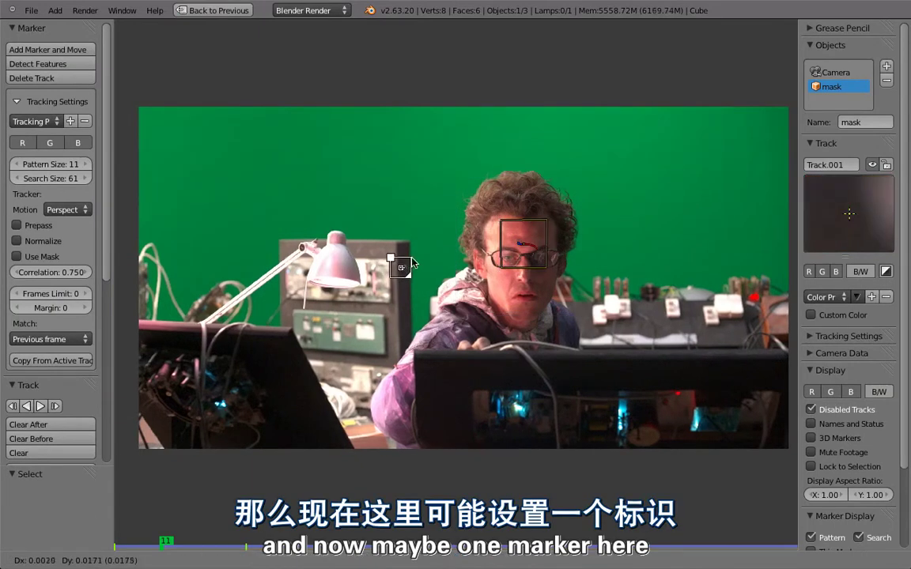
scroll(408, 289, up, 3)
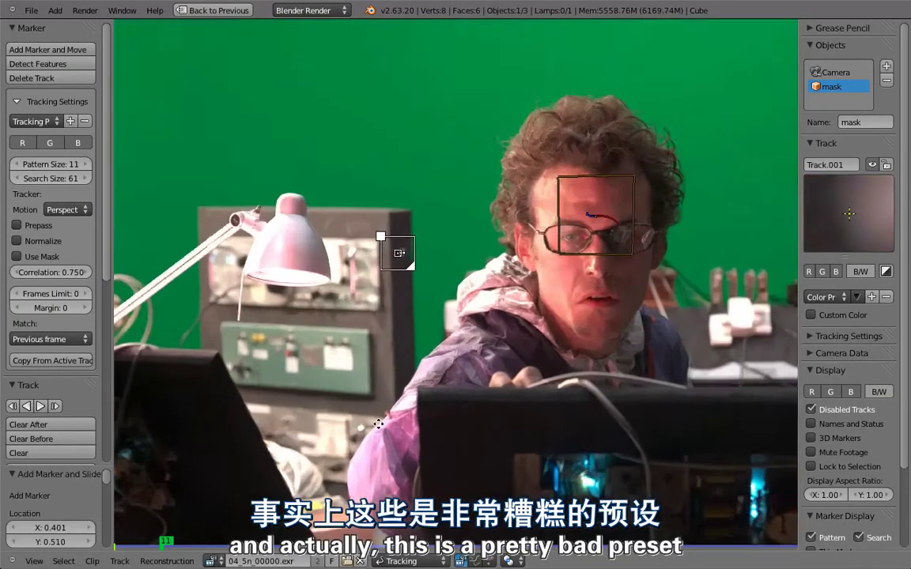
scroll(408, 289, up, 1)
key(s)
click(444, 297)
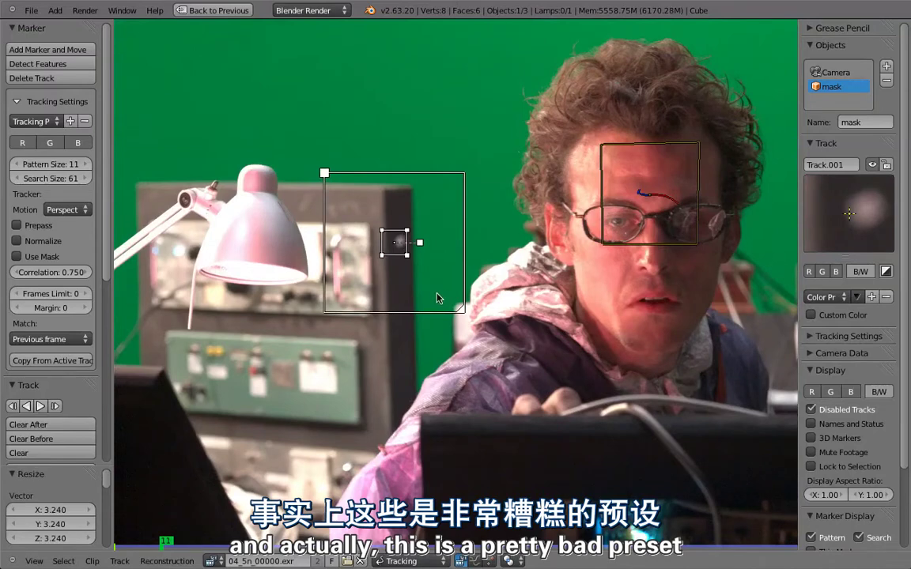
Step: Shrink the marker onto the equipment box corner, track it forward, and play back to check
key(s)
click(427, 266)
key(g)
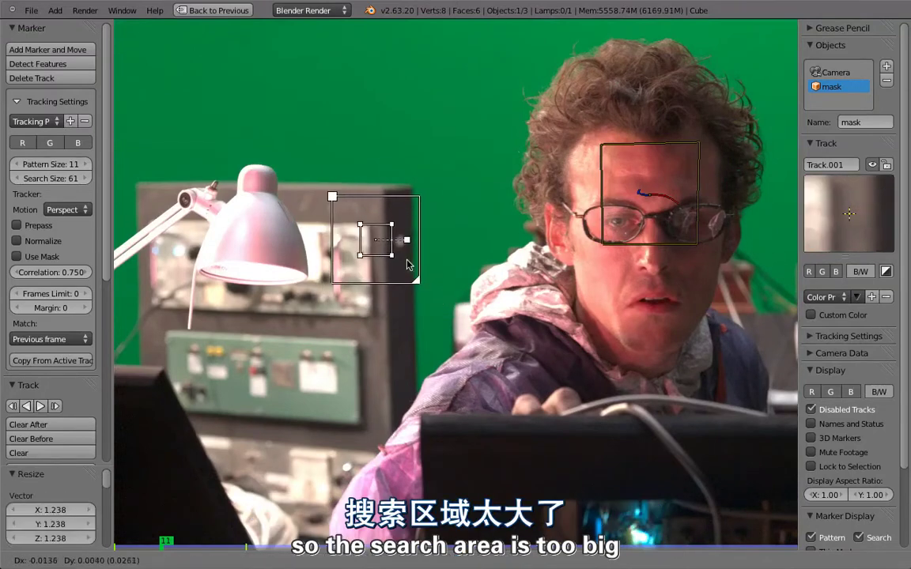
click(371, 198)
key(s)
click(401, 283)
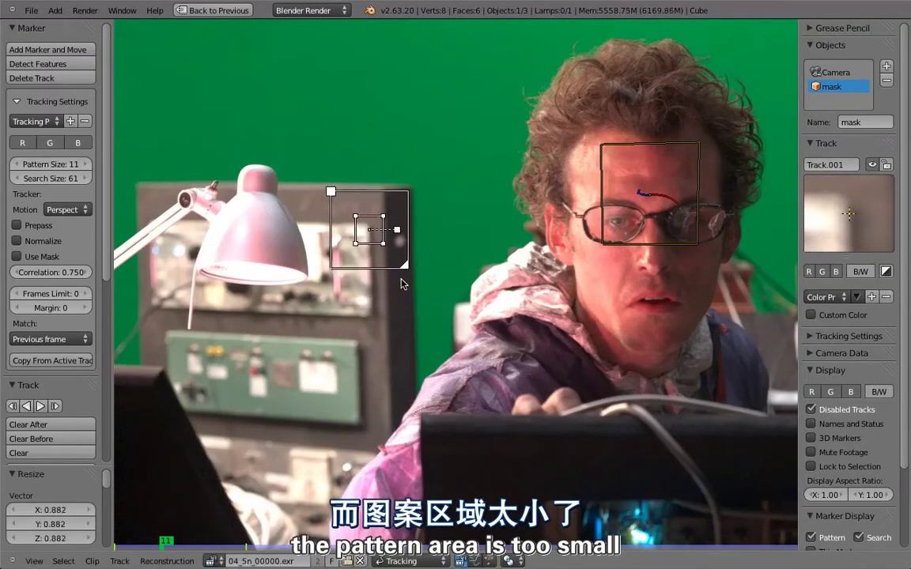
key(ctrl+t)
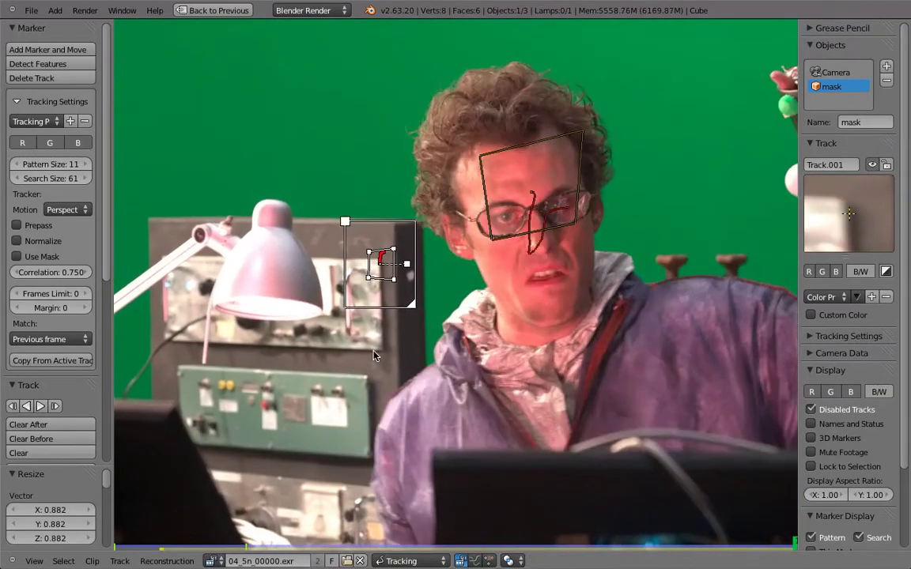
key(alt+a)
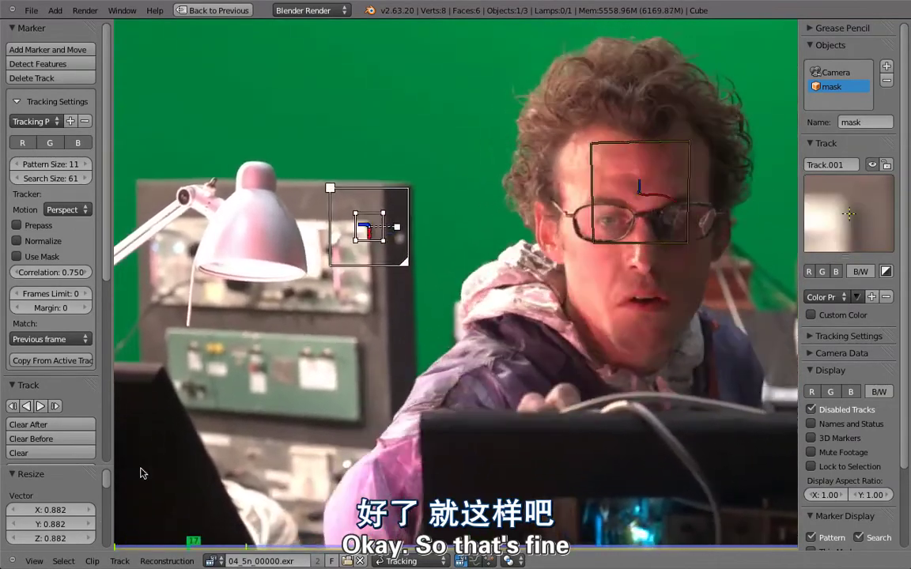
scroll(348, 345, down, 2)
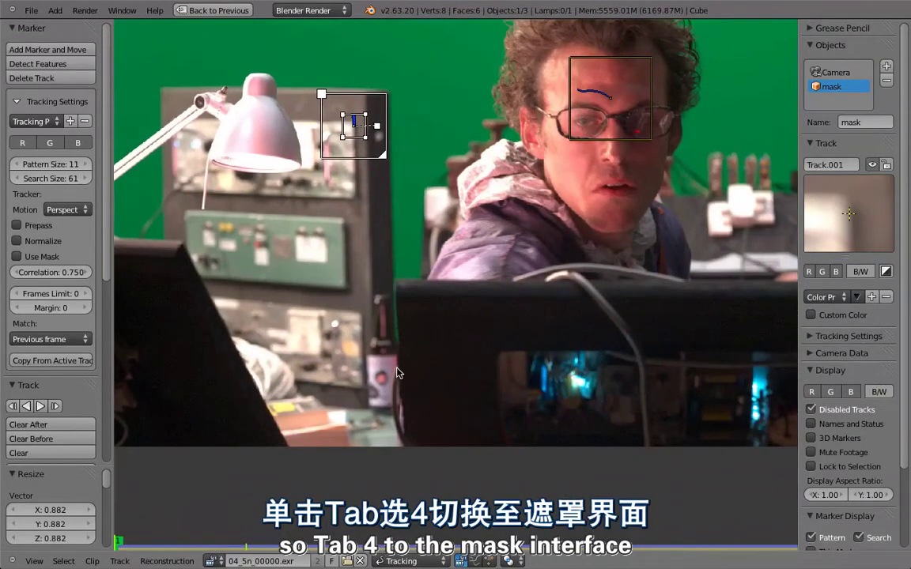
Step: Switch the clip editor back to Mask mode and scrub to around frame 30, where the head mask fits
key(Tab)
key(4)
scroll(514, 312, down, 1)
scroll(514, 312, down, 1)
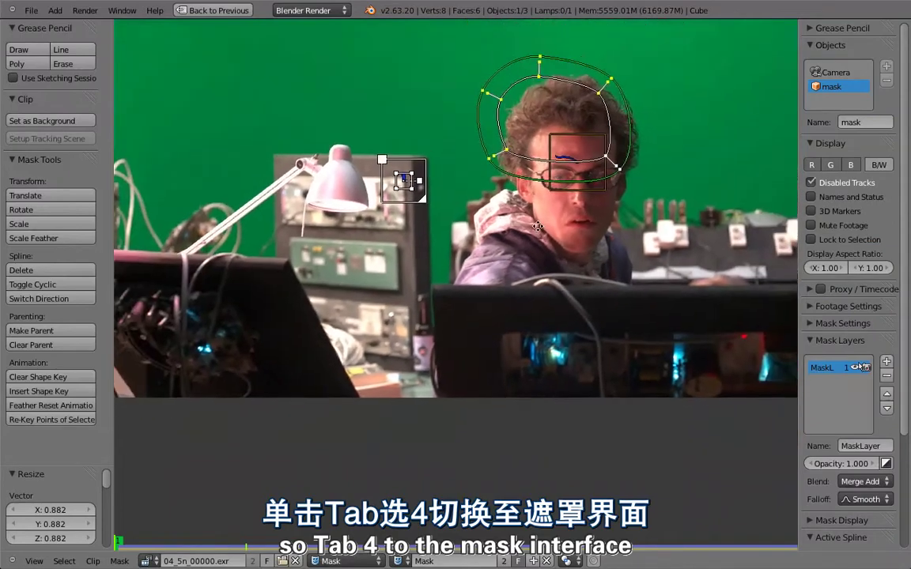
scroll(515, 312, down, 1)
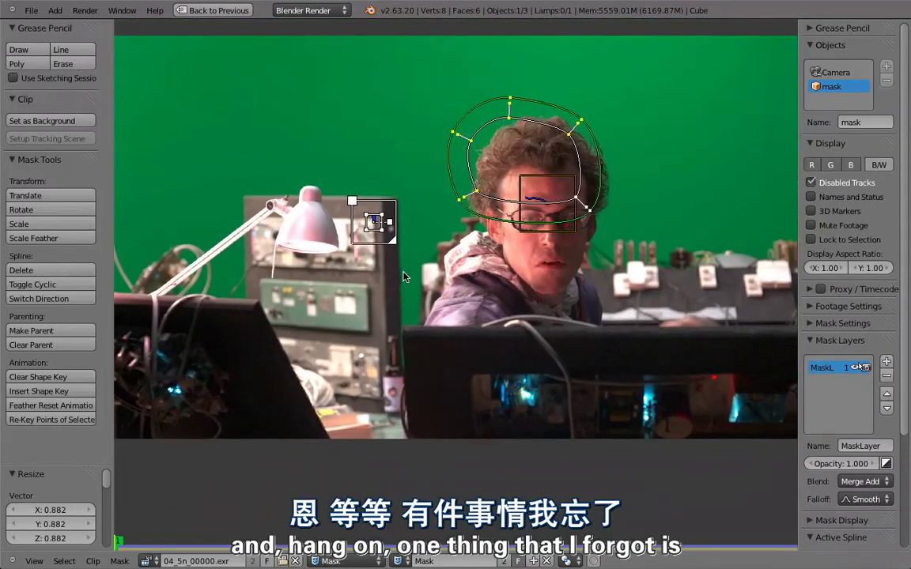
drag(120, 551, 251, 545)
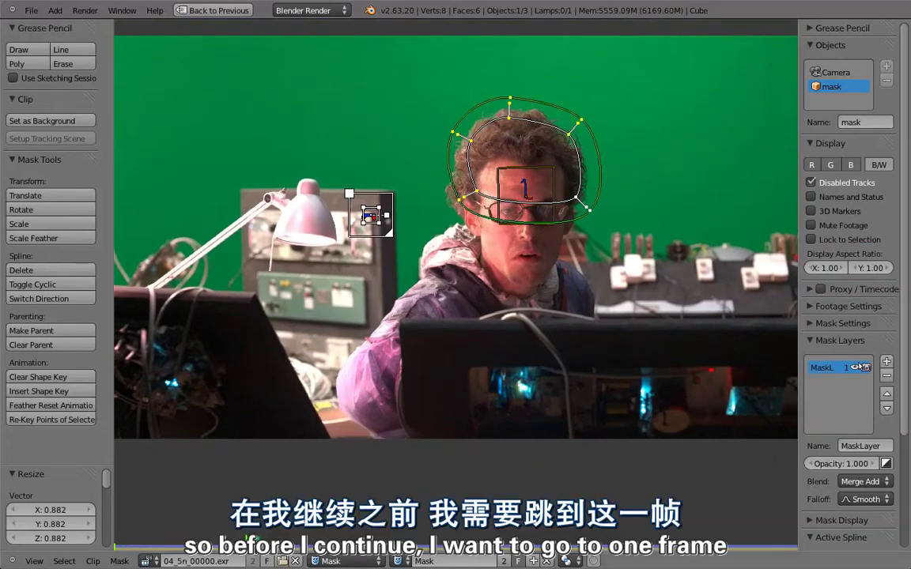
mouse_move(252, 545)
mouse_down()
mouse_move(547, 538)
mouse_move(278, 534)
mouse_move(294, 539)
mouse_up()
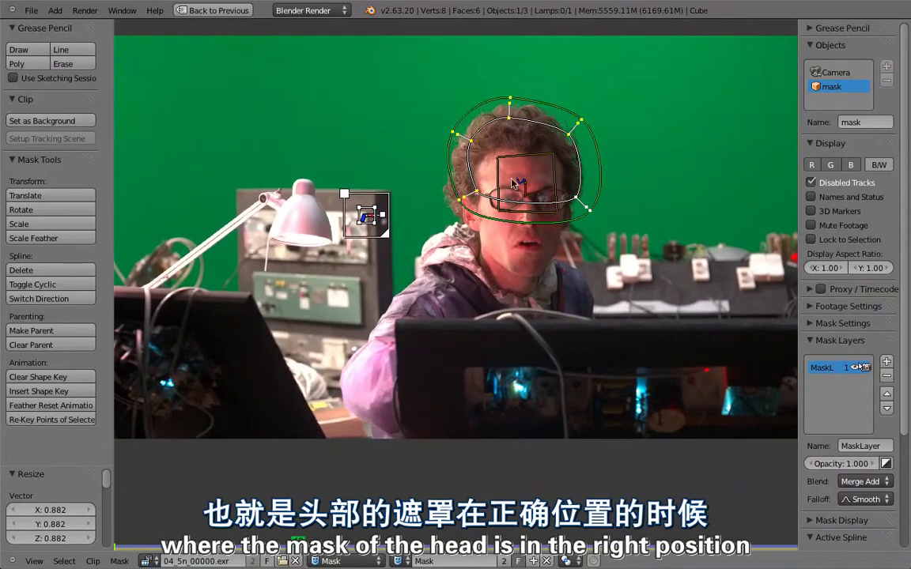
scroll(537, 235, up, 2)
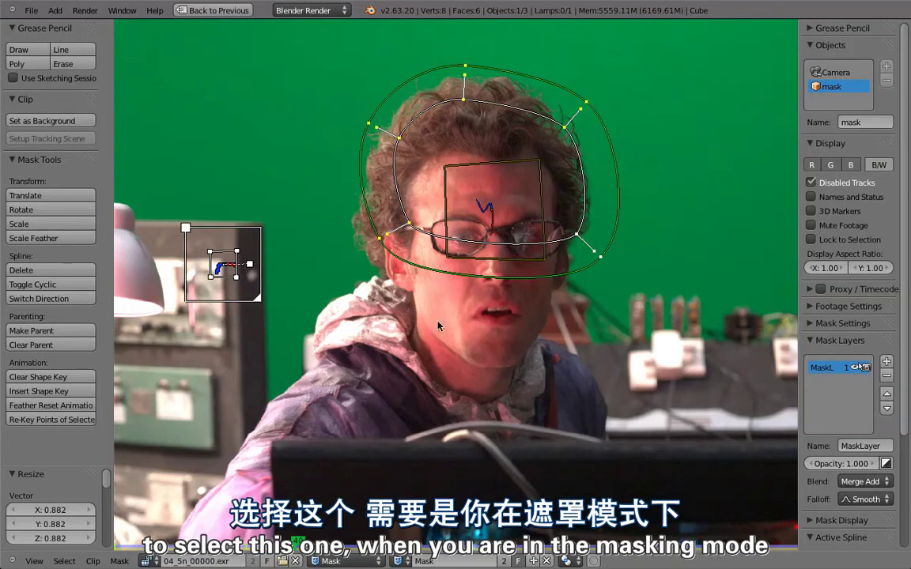
Step: Parent the head mask to the forehead track marker and play back to confirm it follows
ctrl+right_click(484, 168)
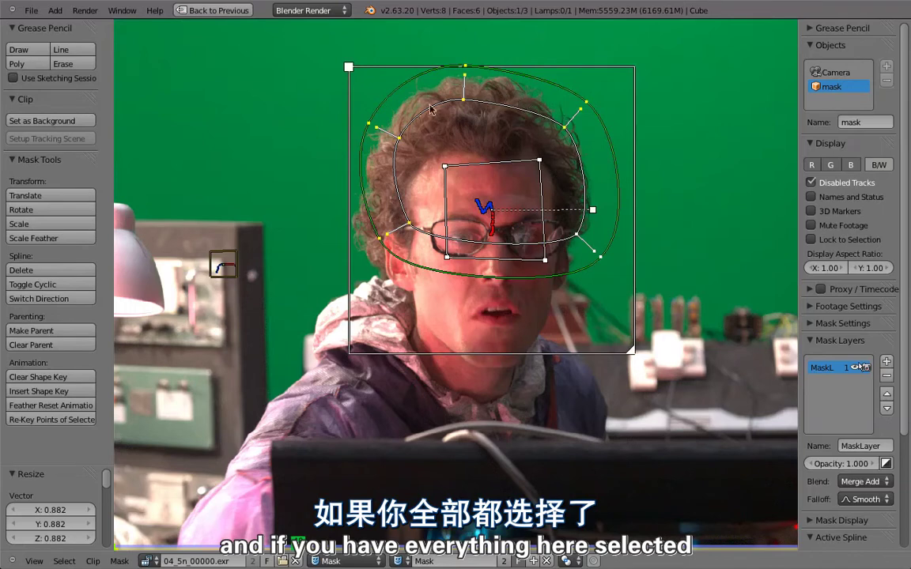
key(ctrl+p)
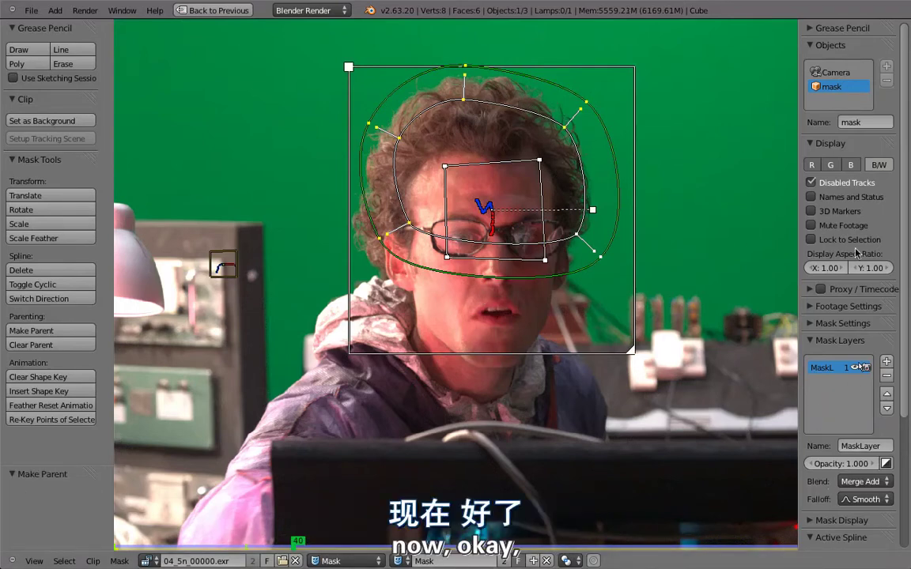
scroll(825, 457, down, 5)
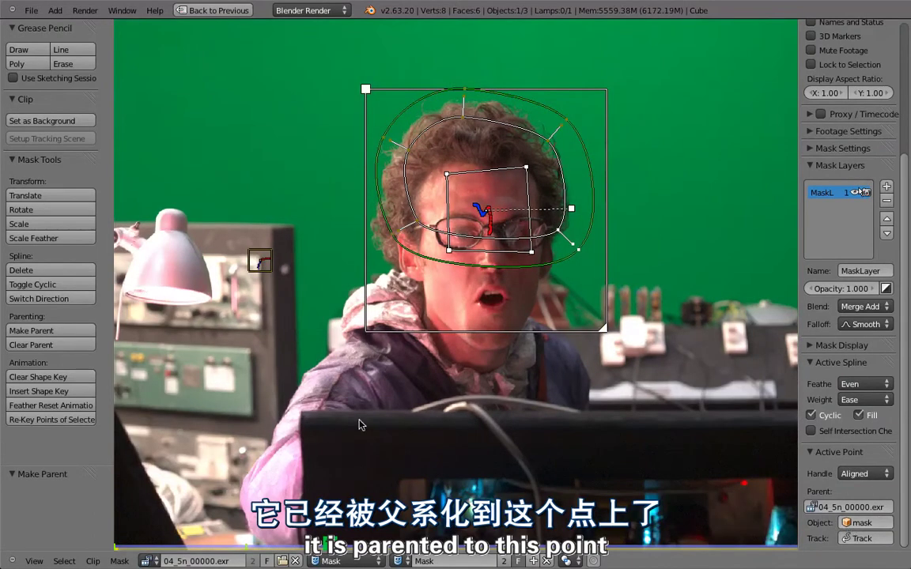
key(alt+a)
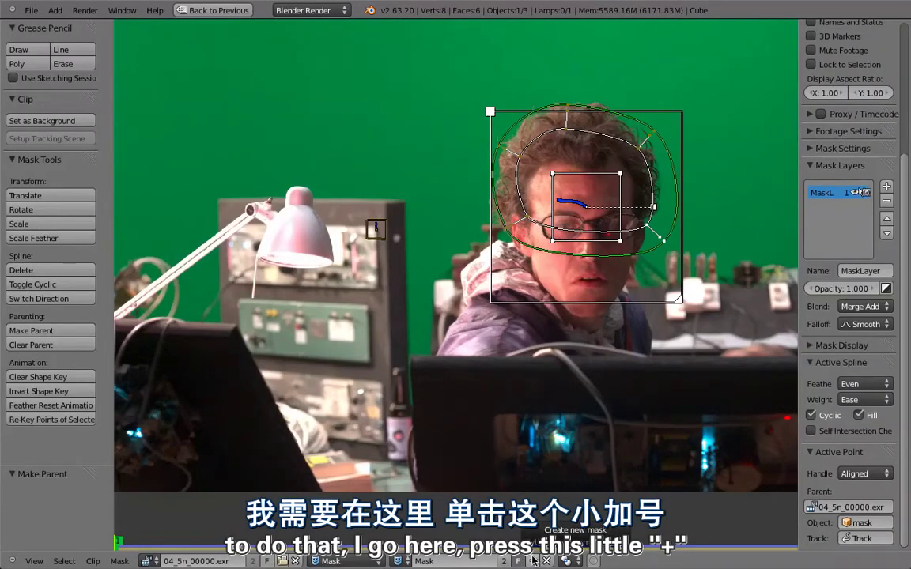
Step: Add a new mask datablock named 'core' and check it in the mask list beside 'Mask'
click(534, 560)
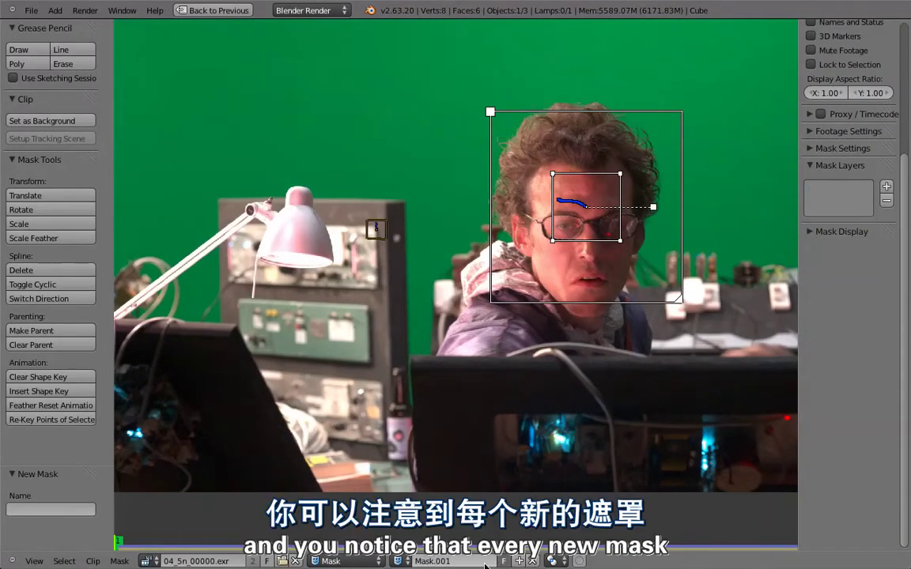
double_click(439, 560)
text(core)
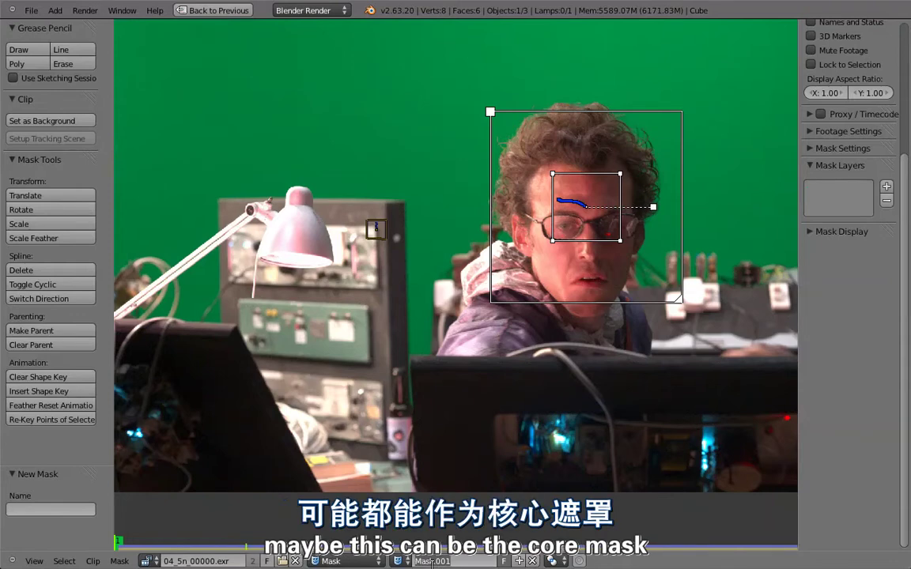
key(Return)
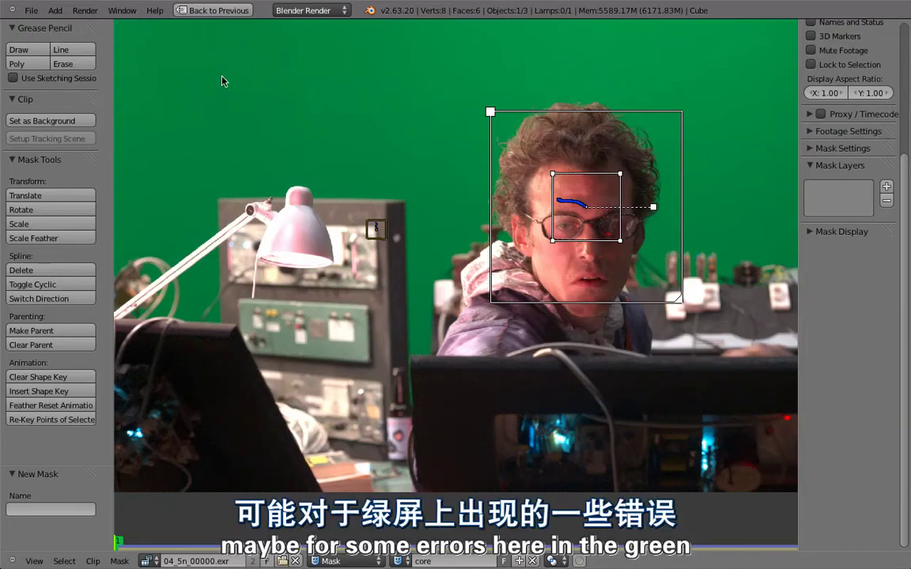
scroll(222, 81, down, 1)
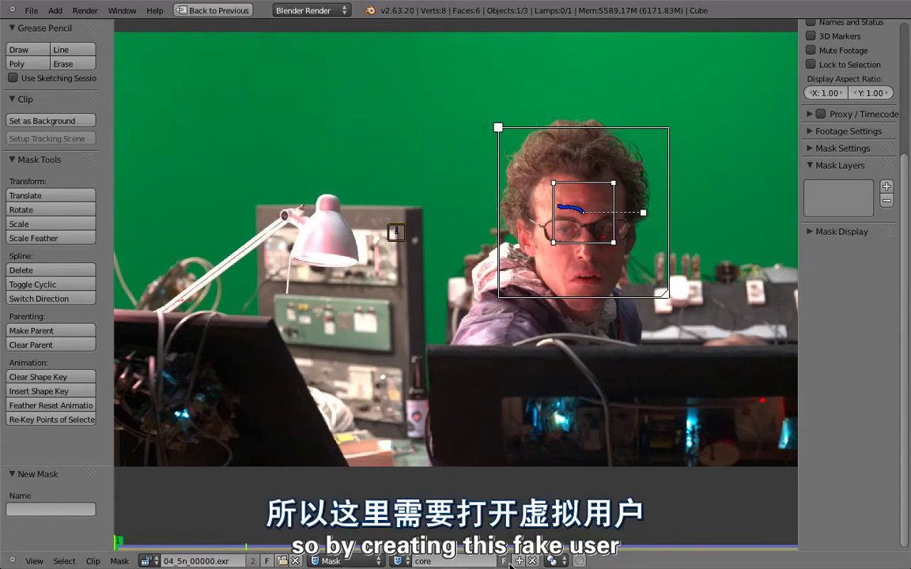
click(399, 560)
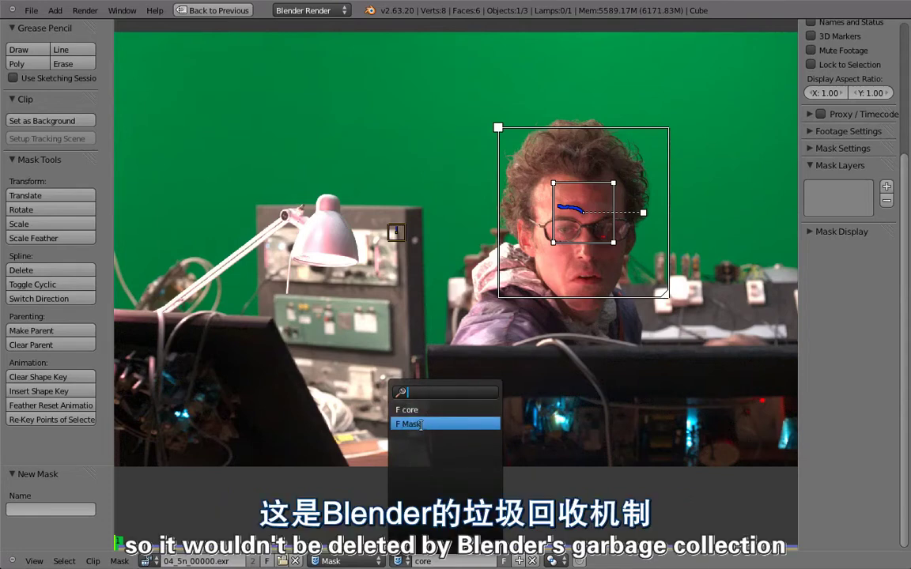
click(298, 291)
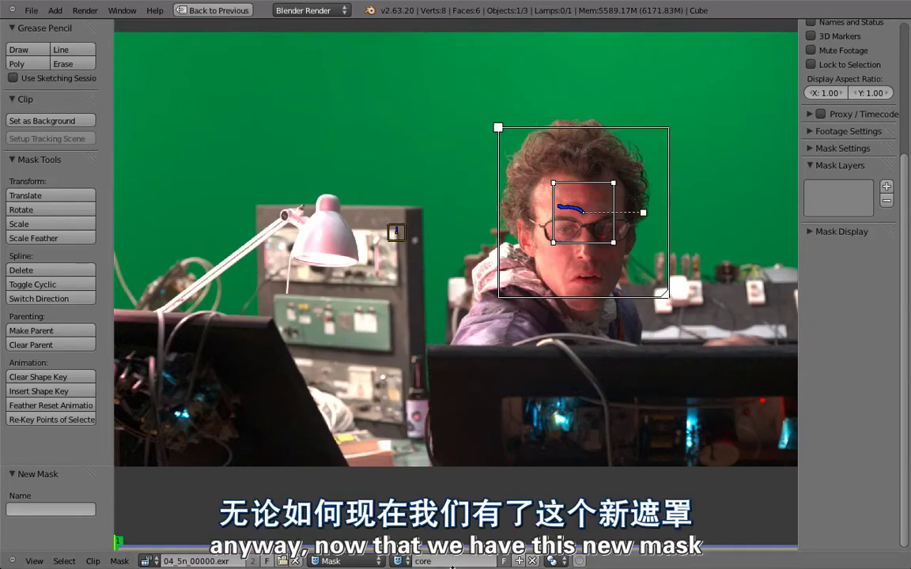
middle_drag(420, 322, 506, 312)
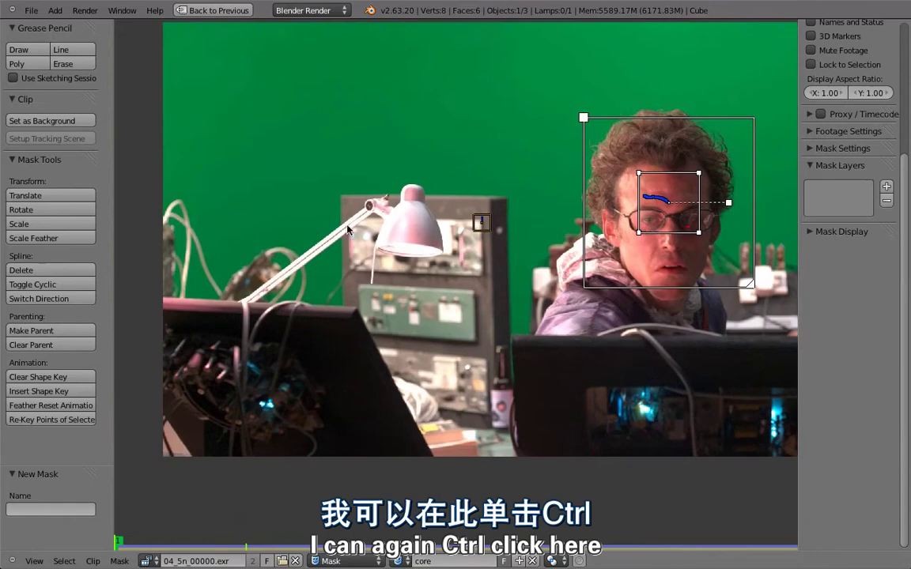
Step: Place the first core-mask point above the left monitor and set the handles to Vector
ctrl+click(350, 318)
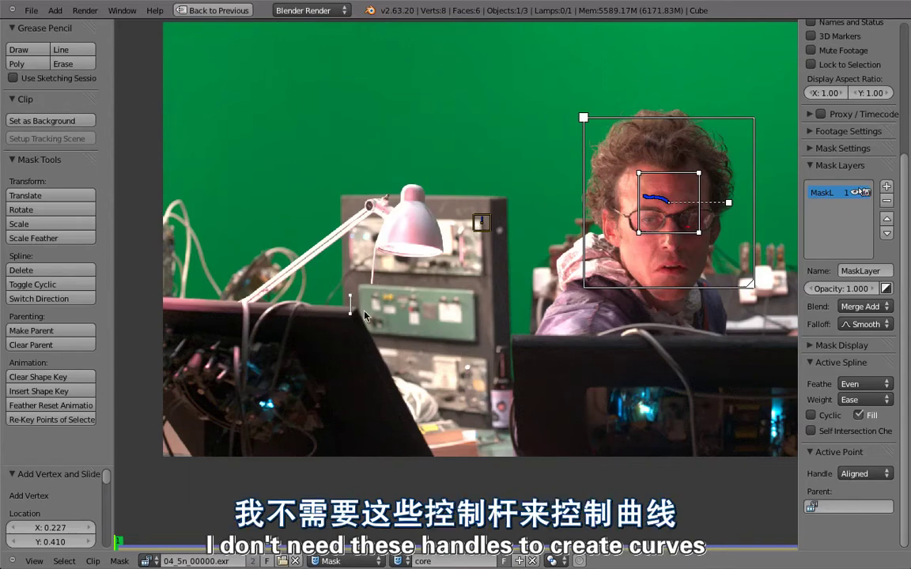
drag(353, 302, 358, 311)
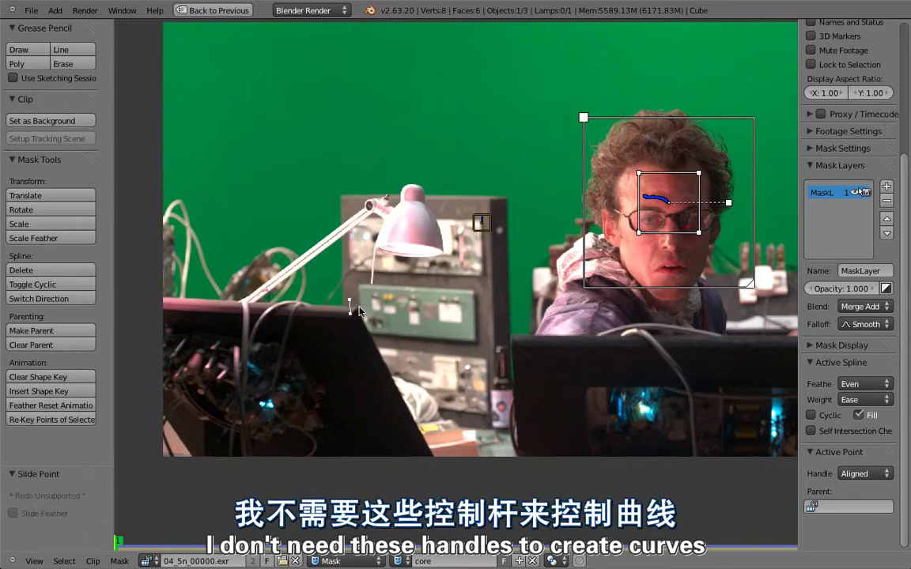
key(v)
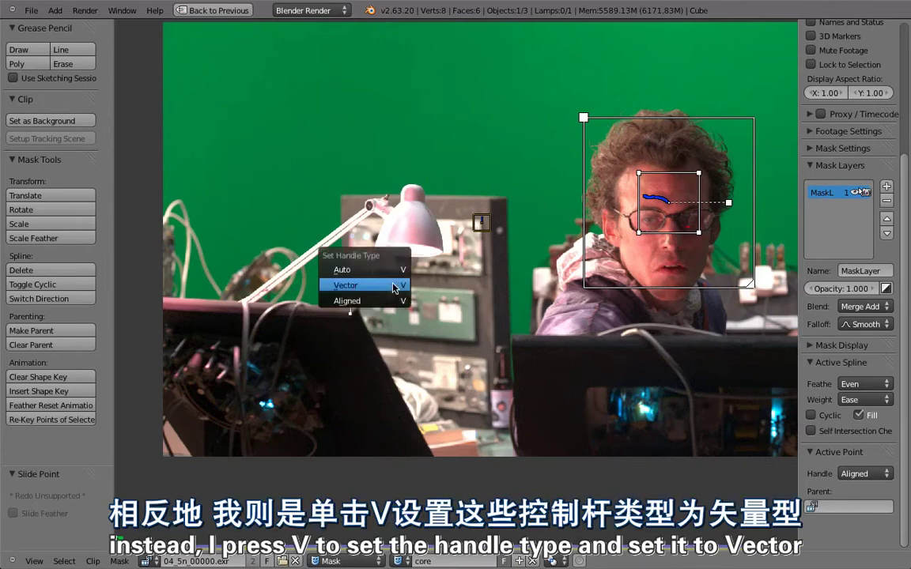
click(387, 284)
key(v)
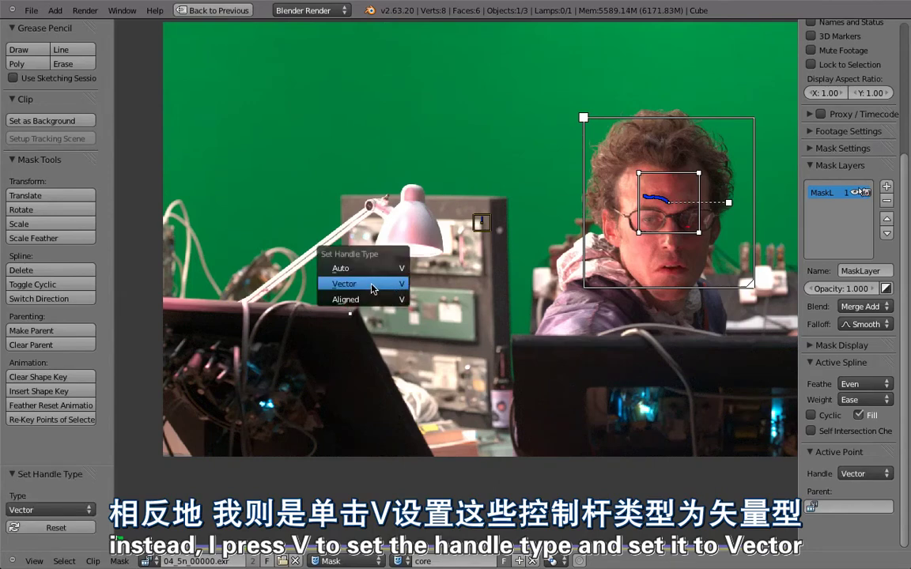
click(352, 290)
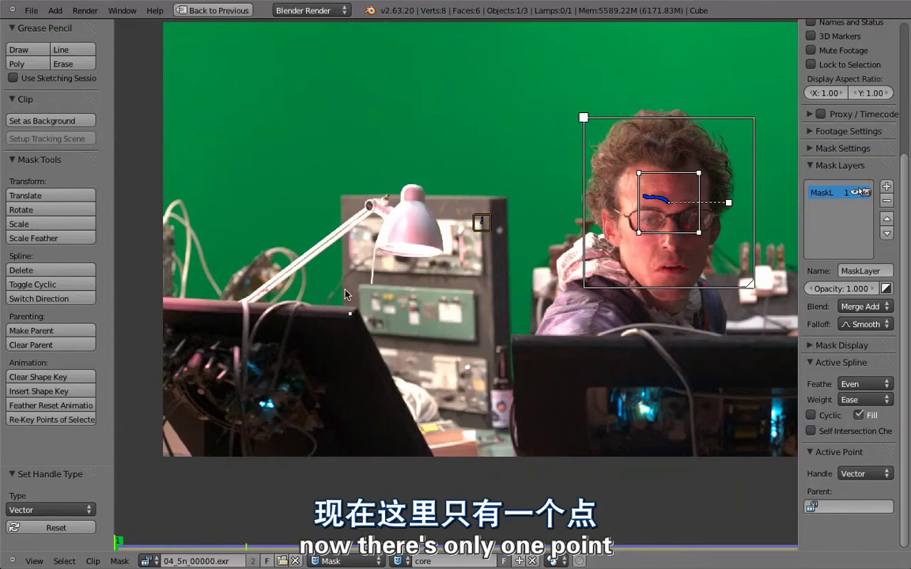
Step: Outline past the lamp, across and down the rack, and along the right monitor
ctrl+click(347, 203)
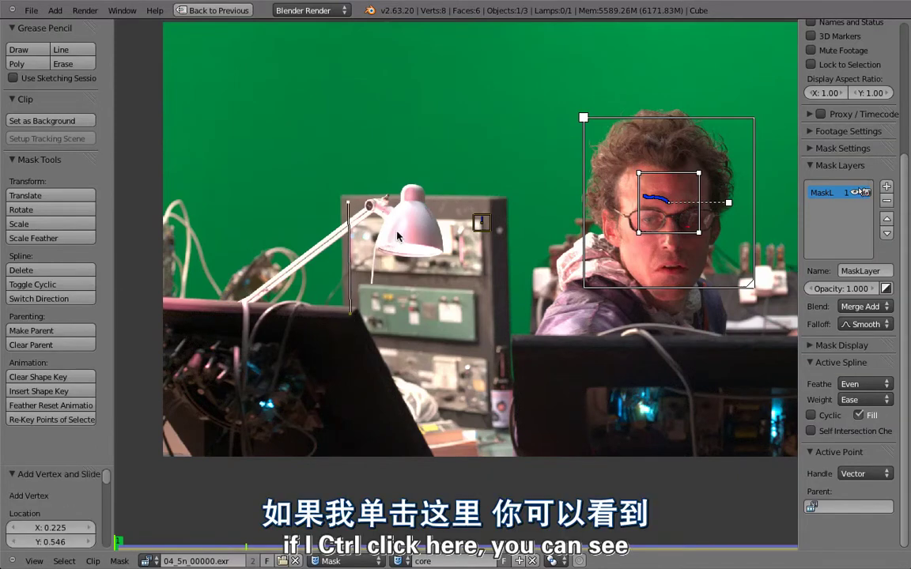
ctrl+click(500, 203)
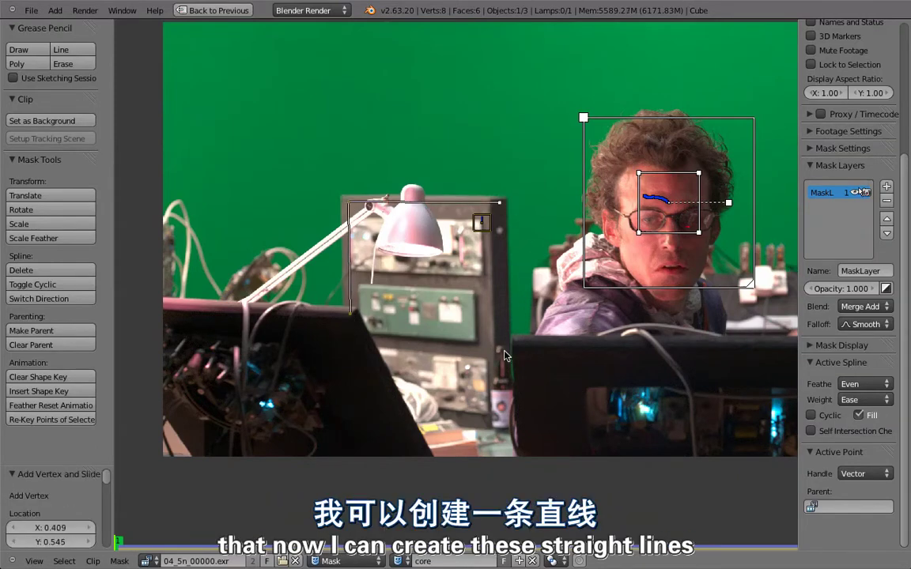
ctrl+click(499, 407)
ctrl+click(519, 427)
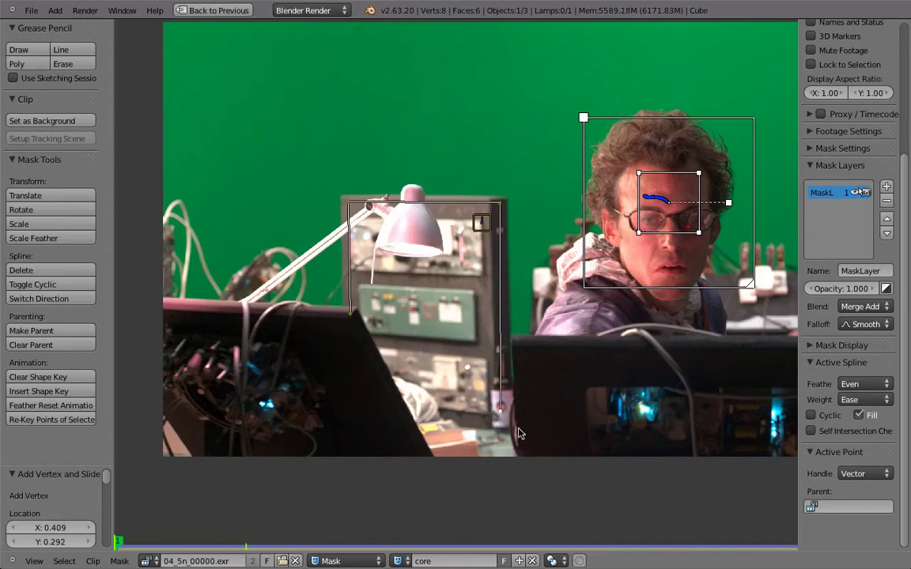
ctrl+click(520, 348)
mouse_move(520, 348)
middle_down()
mouse_move(443, 332)
mouse_move(503, 322)
middle_up()
scroll(443, 332, down, 1)
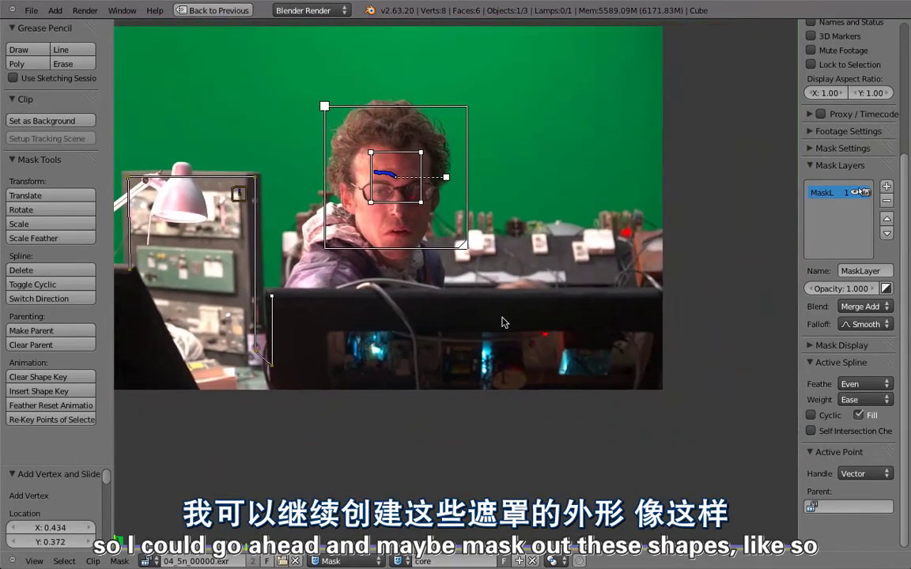
ctrl+click(689, 298)
ctrl+click(699, 482)
Step: Carry the outline around the lower left to the left monitor, close the loop, and select all points
mouse_move(481, 463)
middle_down()
mouse_move(540, 462)
mouse_move(394, 449)
middle_up()
middle_drag(331, 467, 413, 433)
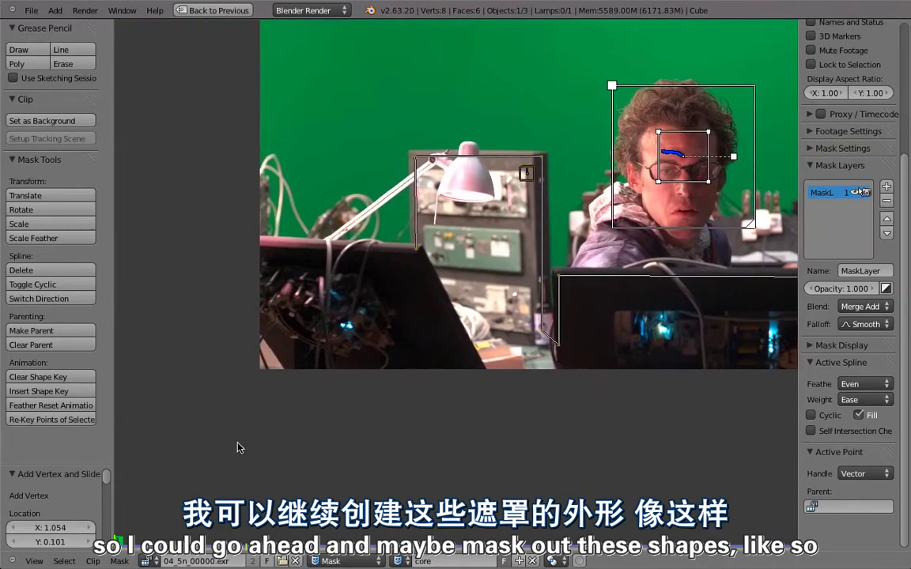
ctrl+click(228, 450)
ctrl+click(187, 242)
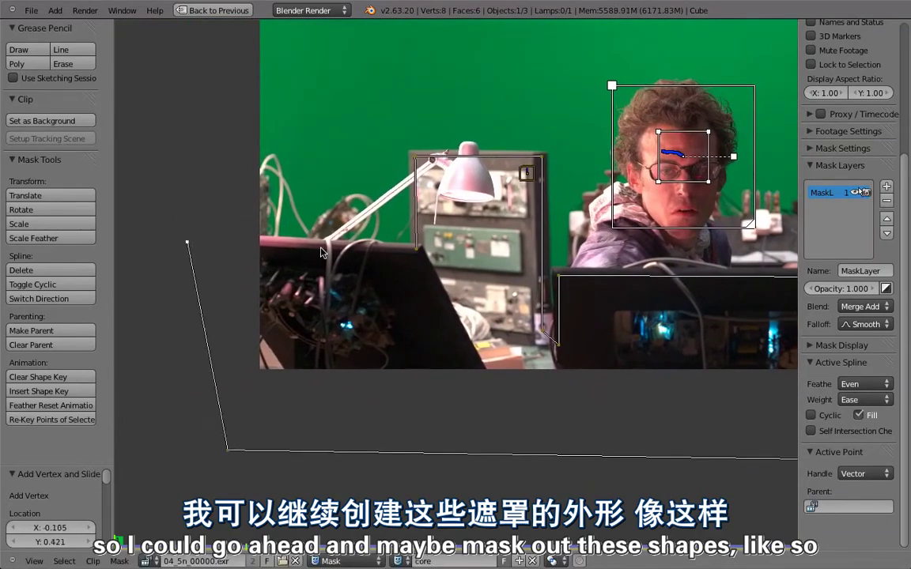
ctrl+click(405, 253)
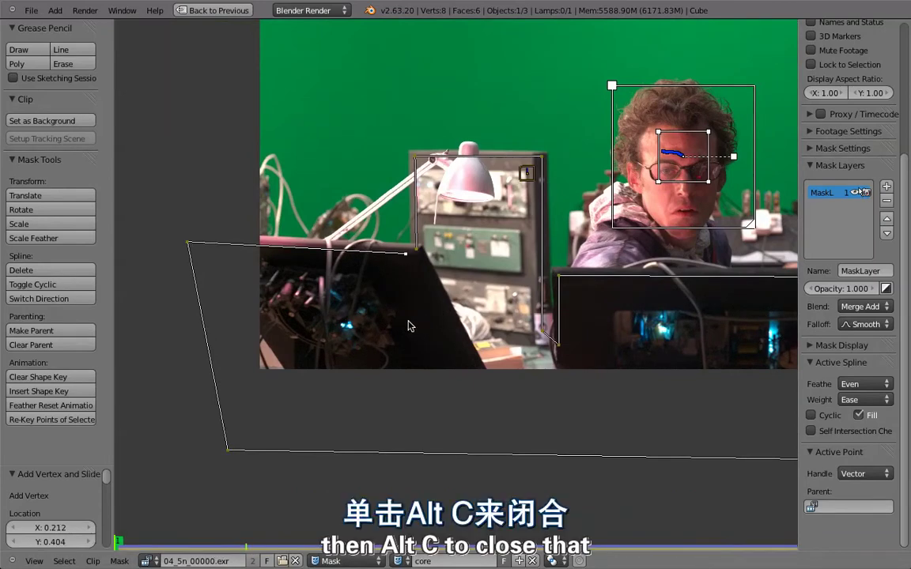
key(alt+c)
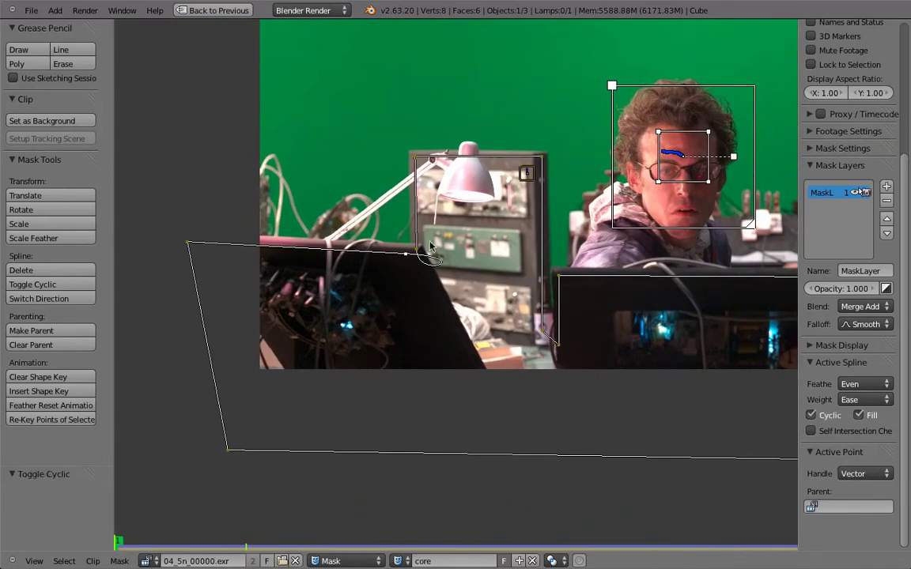
scroll(404, 260, up, 2)
right_drag(405, 258, 410, 262)
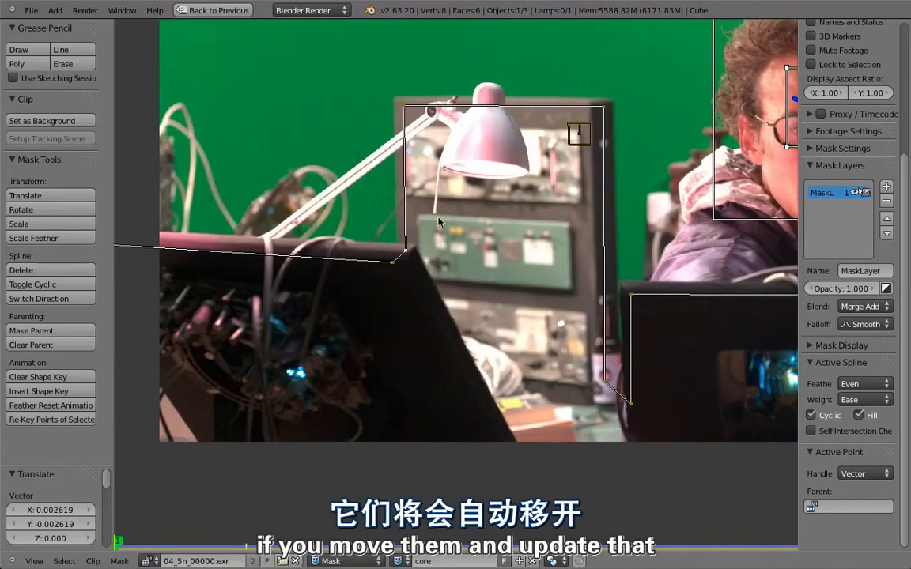
key(a)
scroll(451, 269, down, 1)
Step: Play and rewind the clip, parent the core mask to Track.001 near the lamp, then scrub to verify
scroll(468, 318, down, 1)
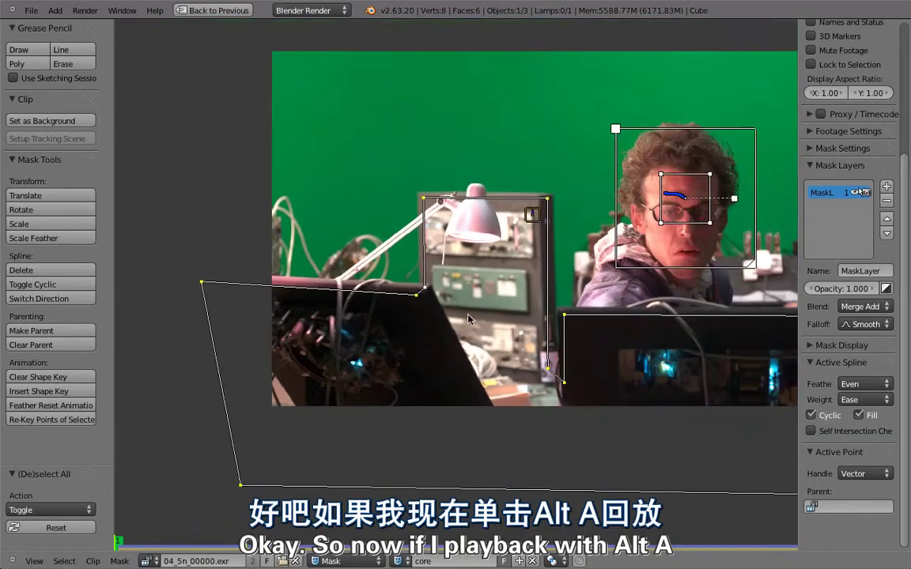
key(alt+a)
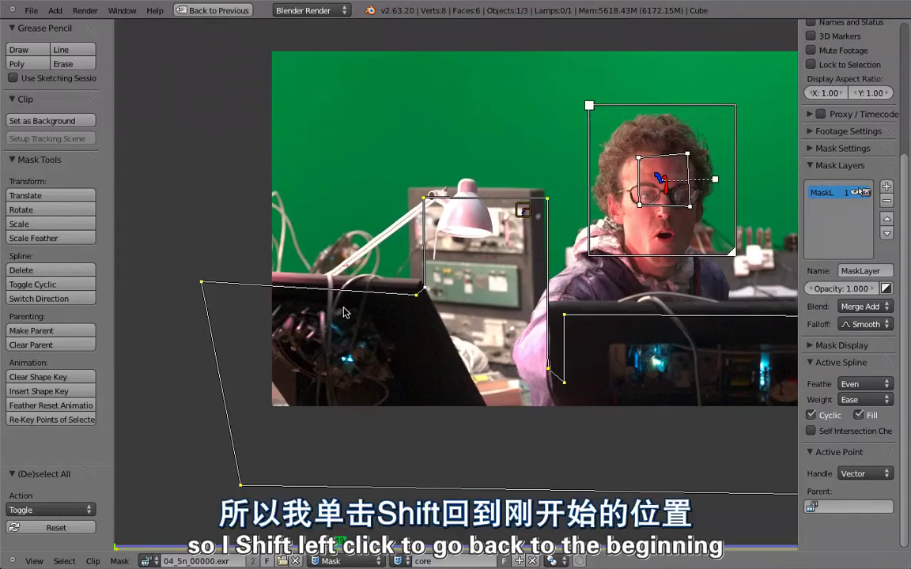
key(shift+Left)
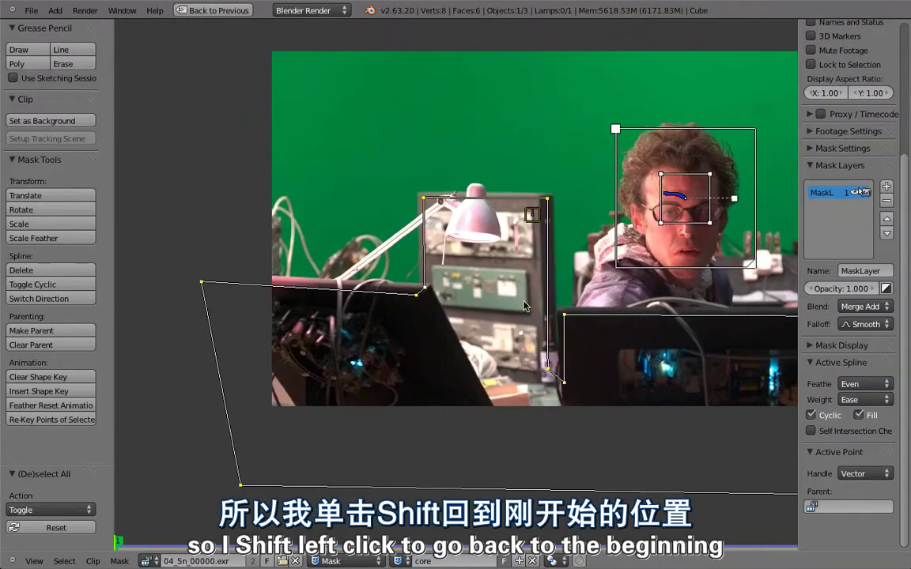
right_click(532, 214)
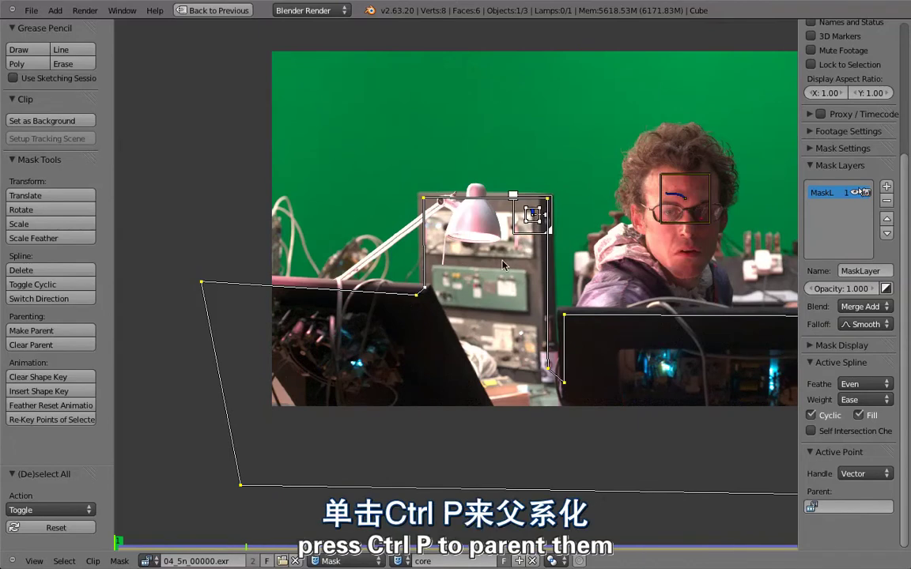
key(ctrl+p)
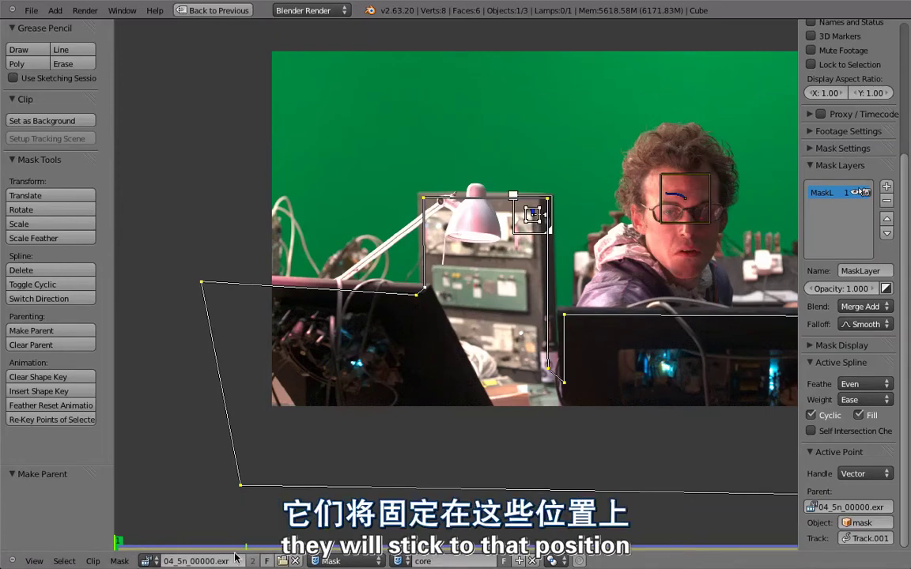
mouse_move(171, 545)
mouse_down()
mouse_move(658, 566)
mouse_move(521, 409)
mouse_up()
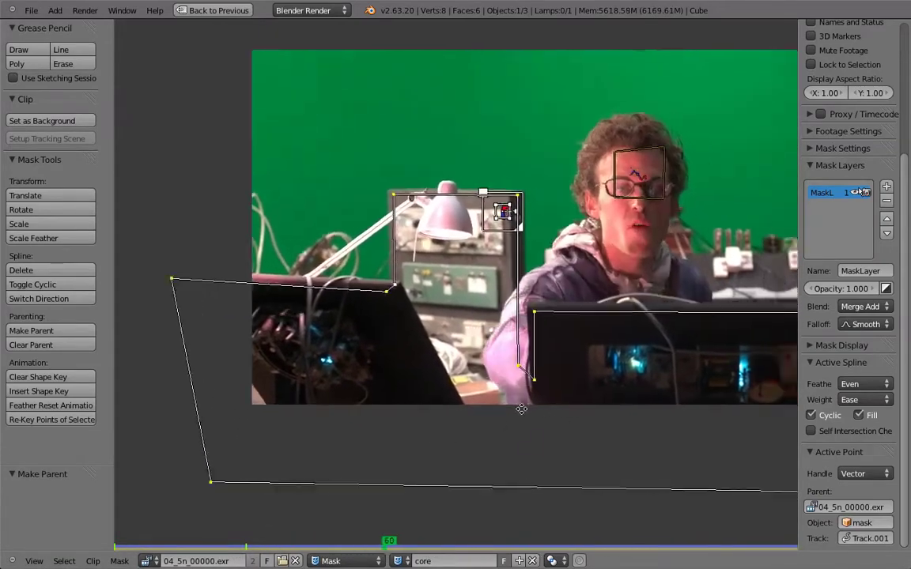
Step: Move the foreground mask's corner points onto the monitor's corner, shifting them slightly down-right
scroll(521, 409, down, 2)
middle_drag(534, 355, 480, 335)
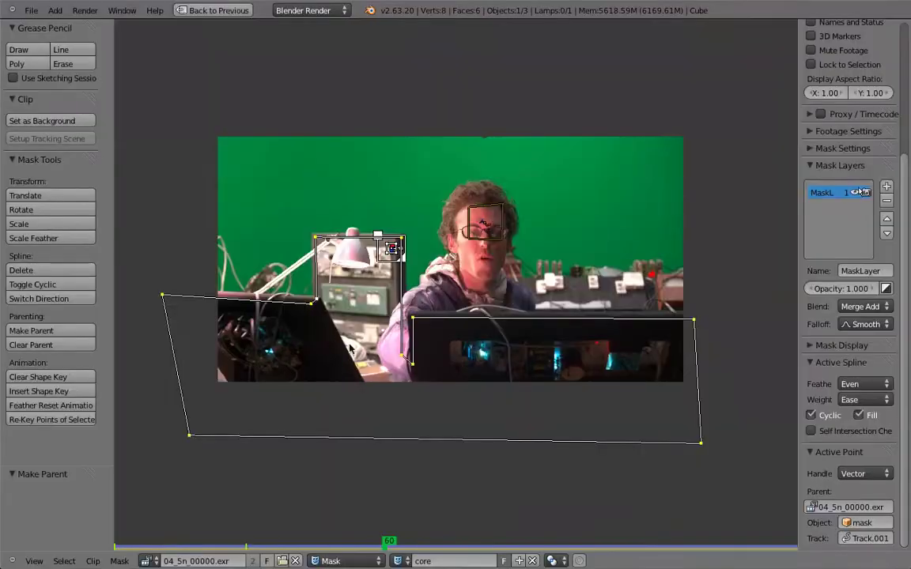
scroll(350, 348, up, 2)
scroll(411, 332, up, 2)
scroll(475, 316, up, 2)
scroll(491, 308, up, 2)
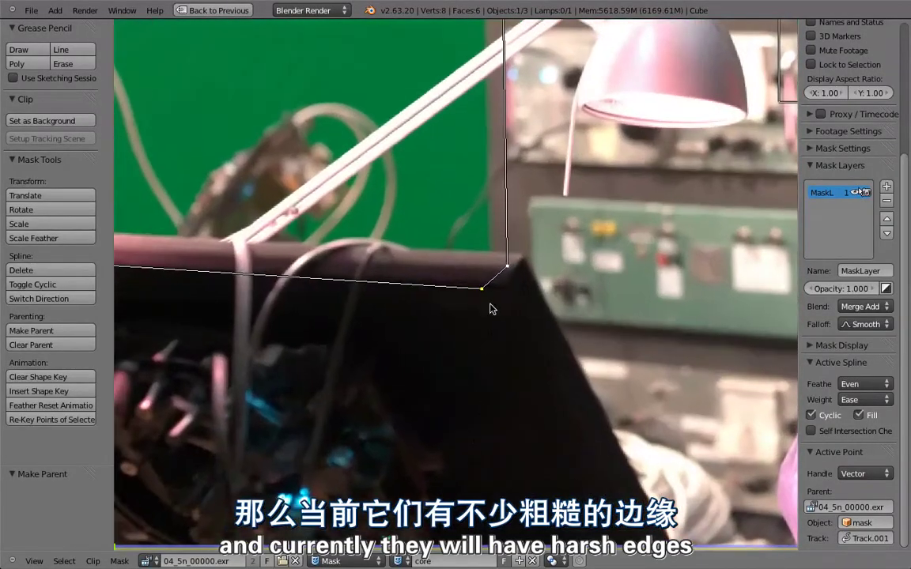
drag(507, 265, 514, 280)
middle_drag(514, 280, 535, 330)
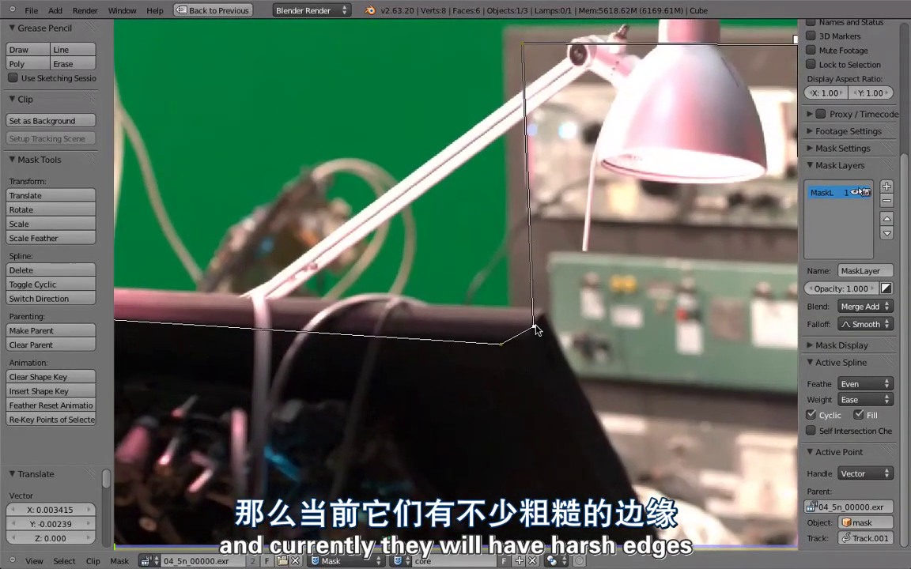
drag(501, 345, 513, 355)
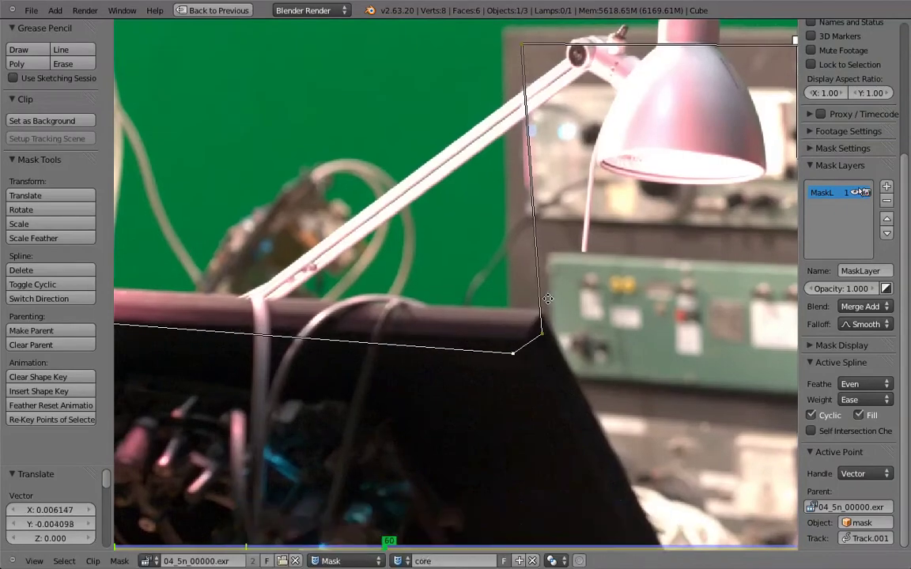
Step: Snap the lower corner onto the rack, the upper-left point along the lamp arm, and the middle point to the monitor
middle_drag(548, 299, 391, 411)
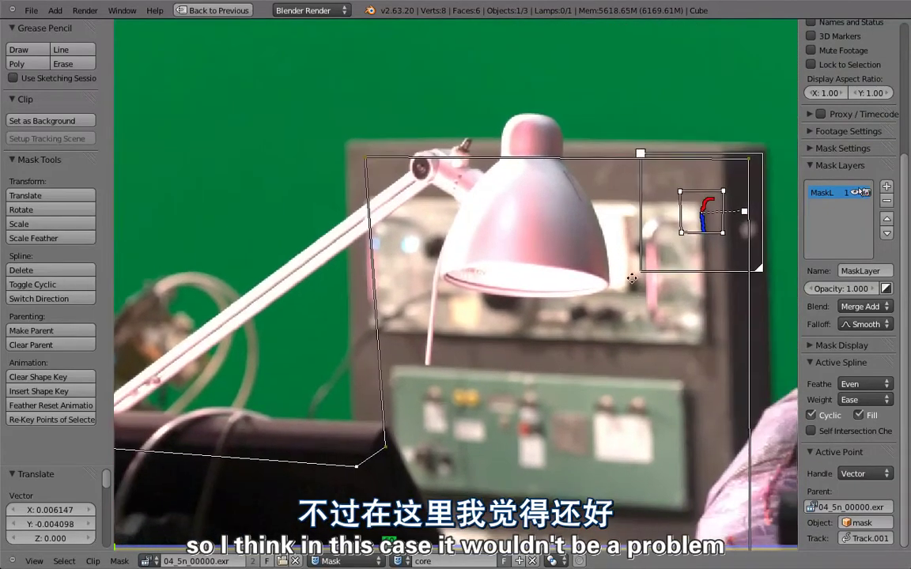
middle_drag(632, 278, 579, 104)
middle_drag(361, 274, 365, 369)
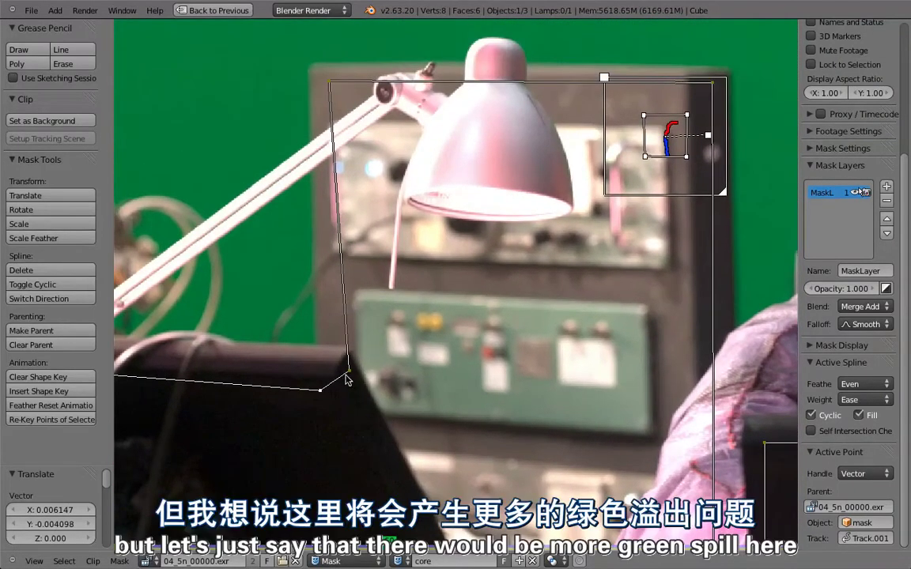
drag(345, 374, 381, 381)
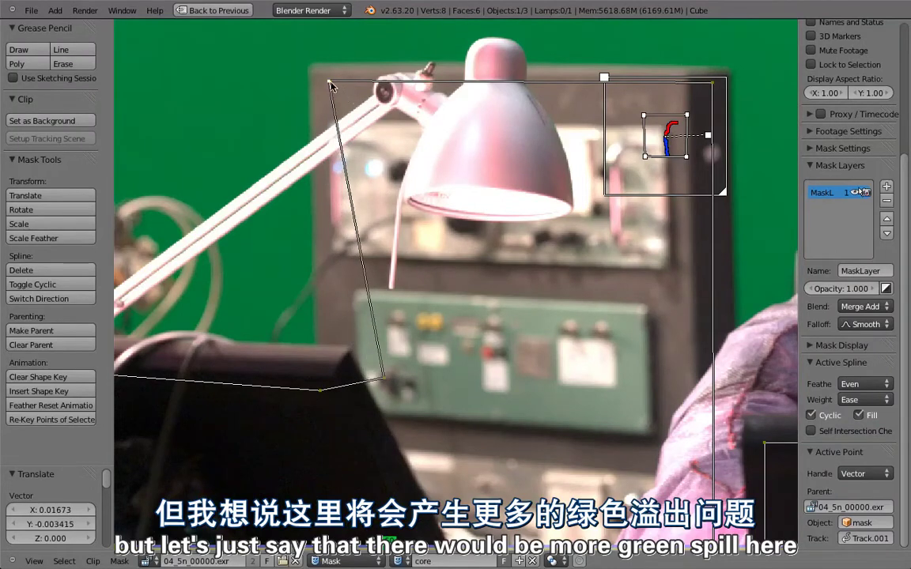
drag(331, 84, 354, 87)
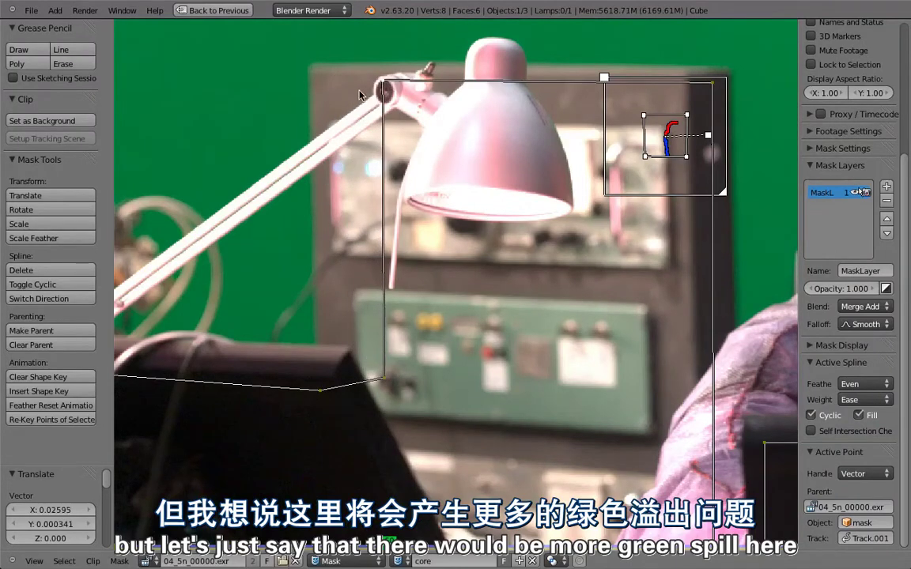
drag(358, 82, 354, 97)
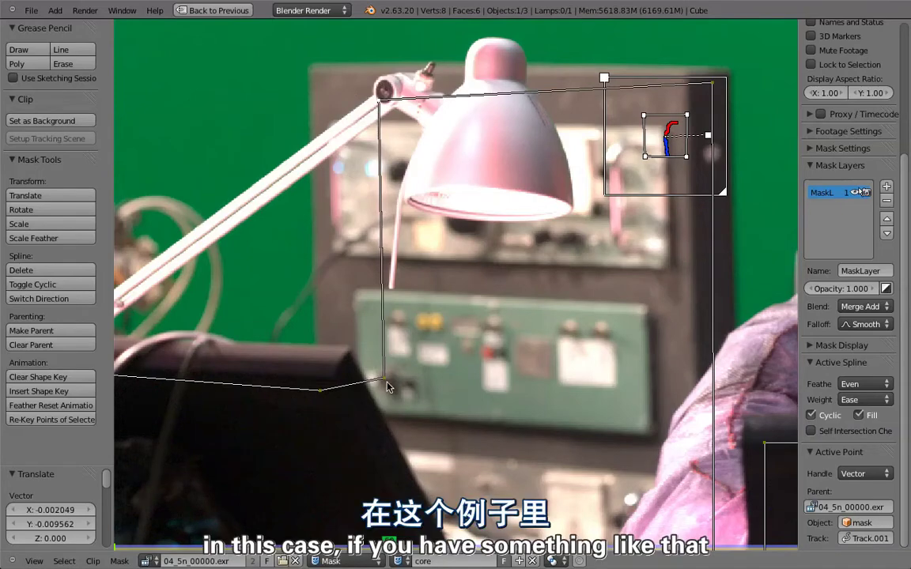
drag(320, 390, 327, 416)
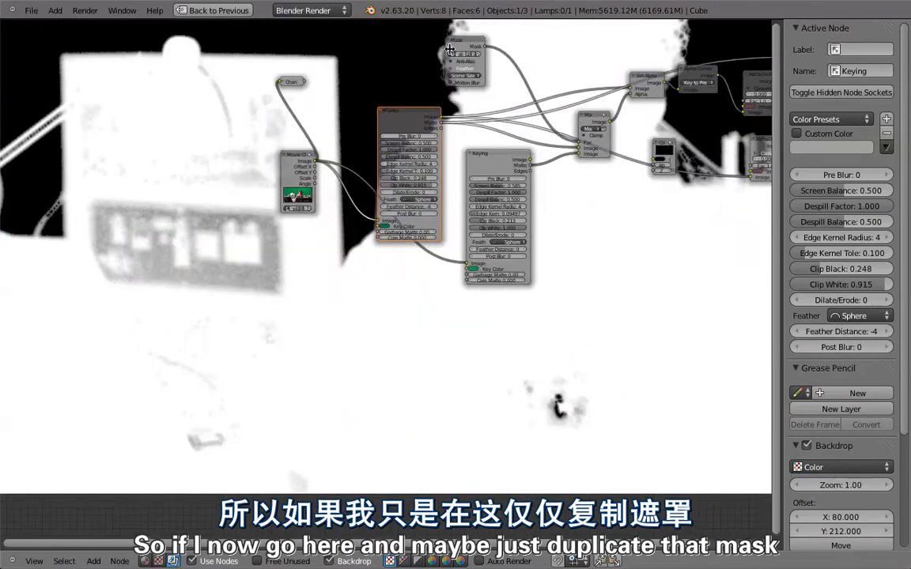
Step: Duplicate the Mask node, switch it to the 'core' mask, preview it, and disable anti-aliasing
click(468, 59)
key(shift+d)
click(286, 356)
scroll(286, 356, up, 2)
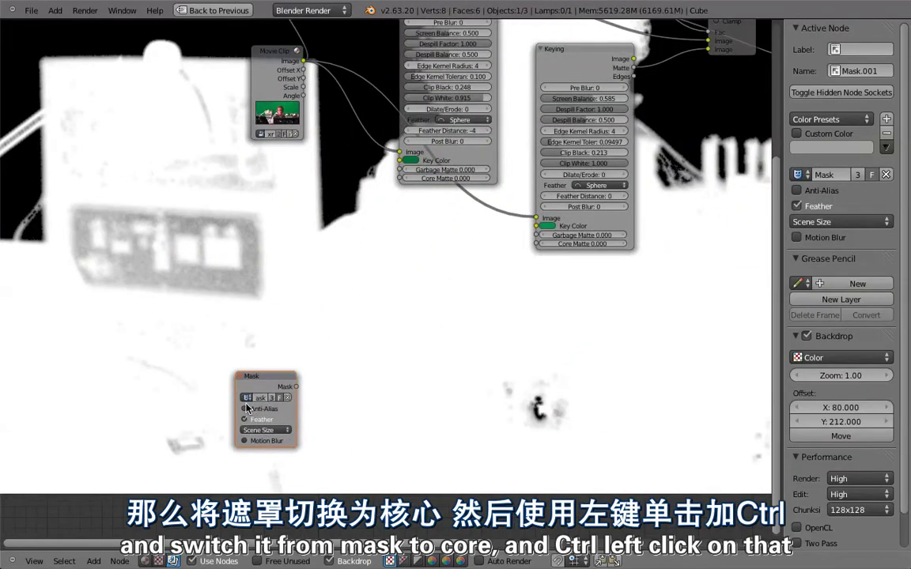
click(292, 410)
scroll(295, 415, up, 3)
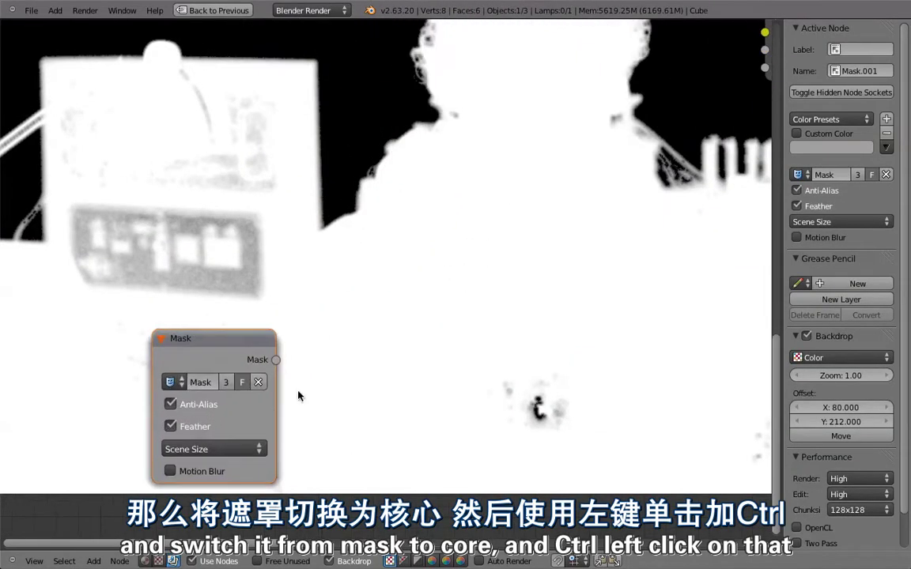
click(172, 382)
click(194, 193)
ctrl+shift+click(227, 353)
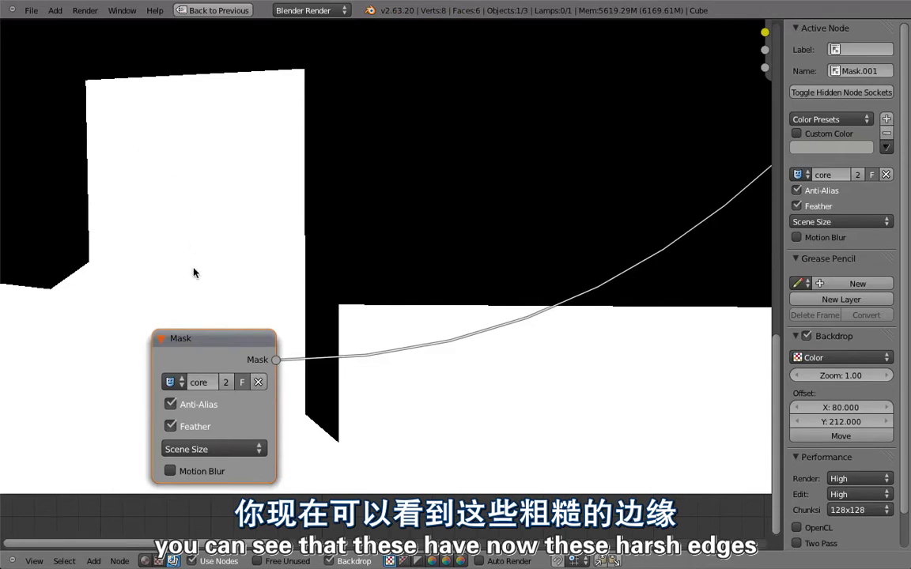
drag(227, 355, 325, 346)
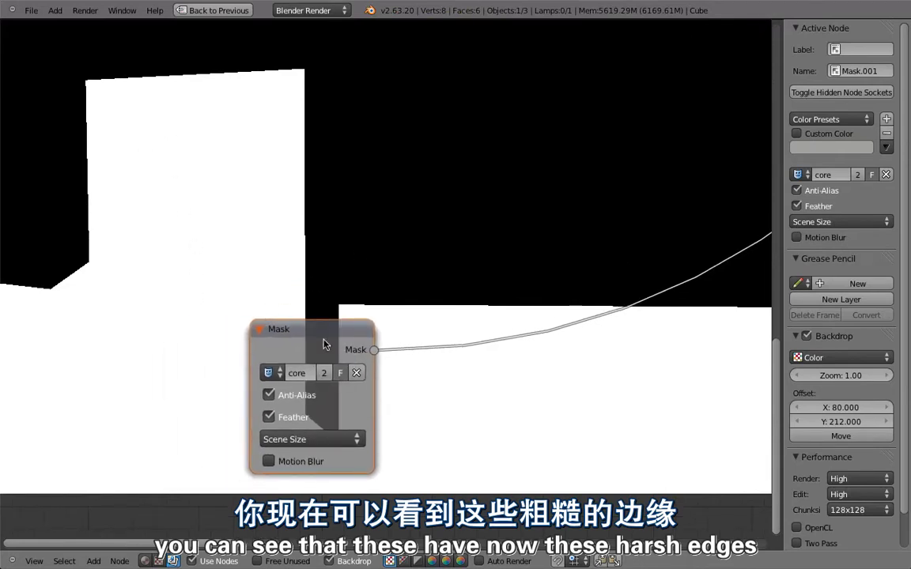
click(270, 397)
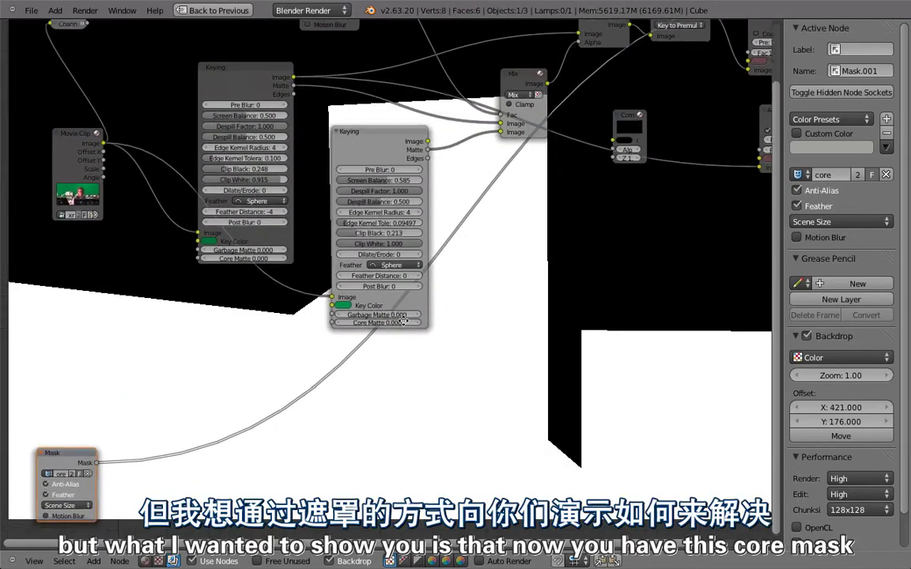
Step: Widen the core Mask node and connect its output to the first Keying node's Core Matte
middle_drag(403, 321, 570, 288)
scroll(203, 260, up, 2)
scroll(116, 326, up, 2)
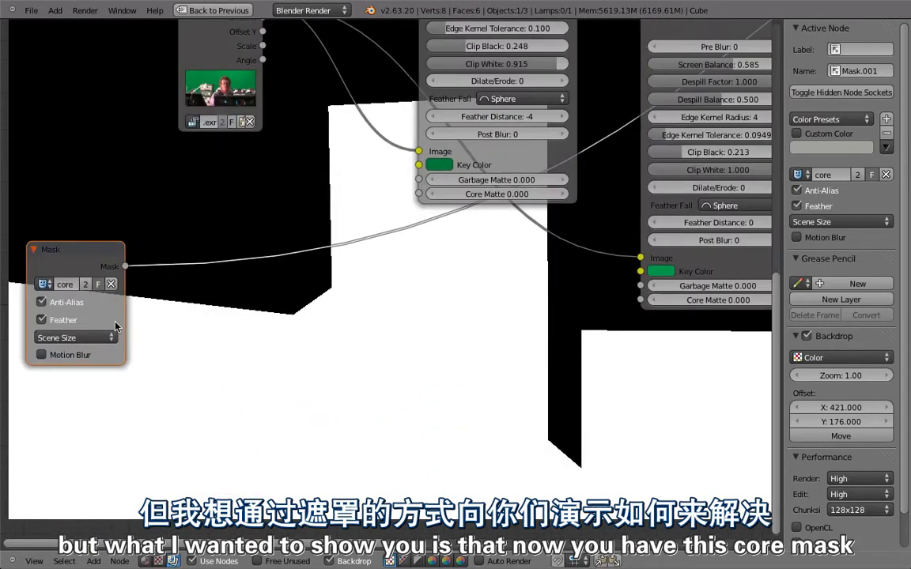
drag(122, 315, 178, 309)
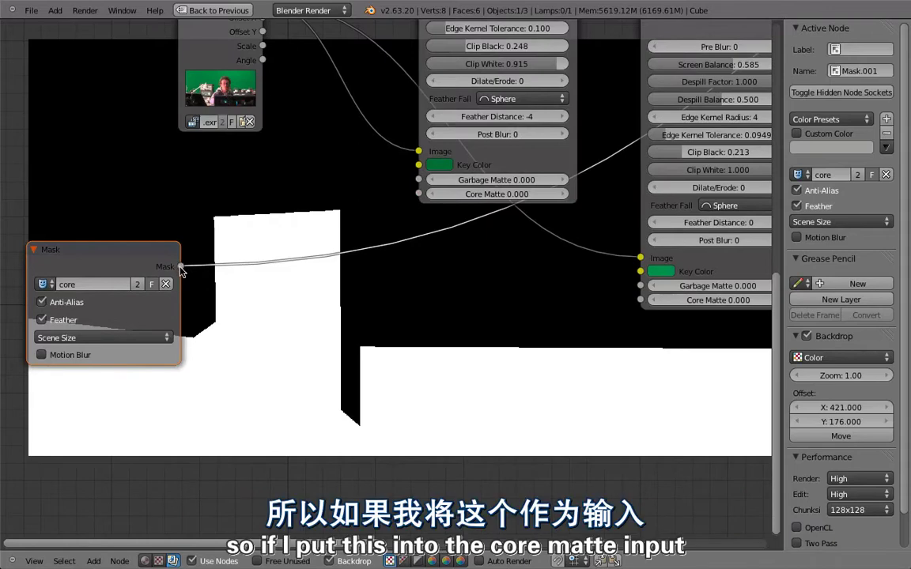
drag(230, 254, 418, 194)
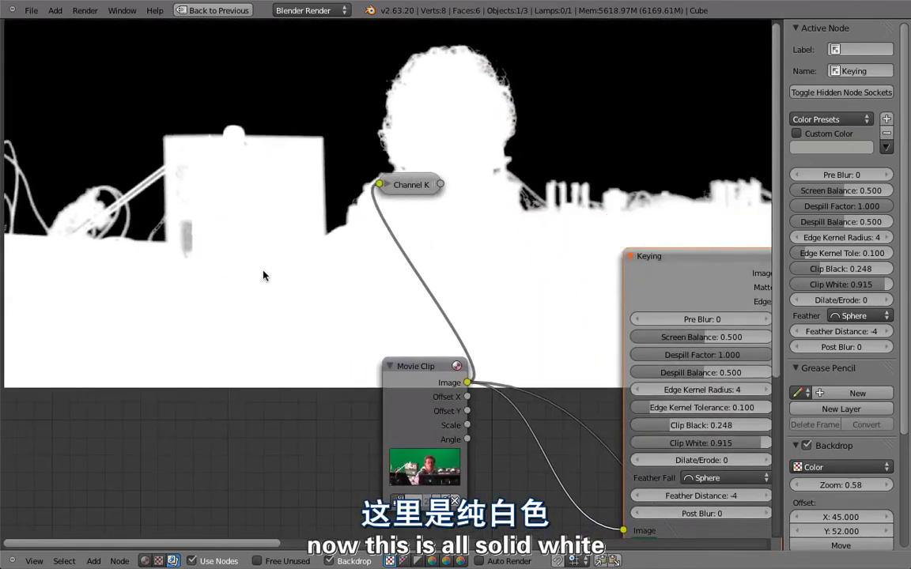
Step: Cut the core mask's Core Matte link to compare the matte, then reconnect it and zoom out
ctrl+right_drag(486, 459, 534, 541)
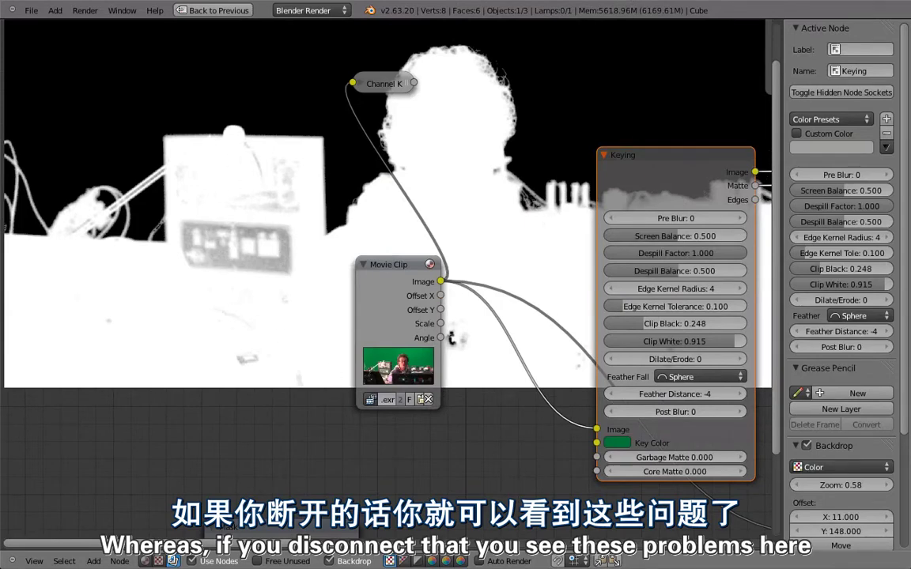
middle_drag(336, 459, 339, 395)
drag(361, 479, 600, 407)
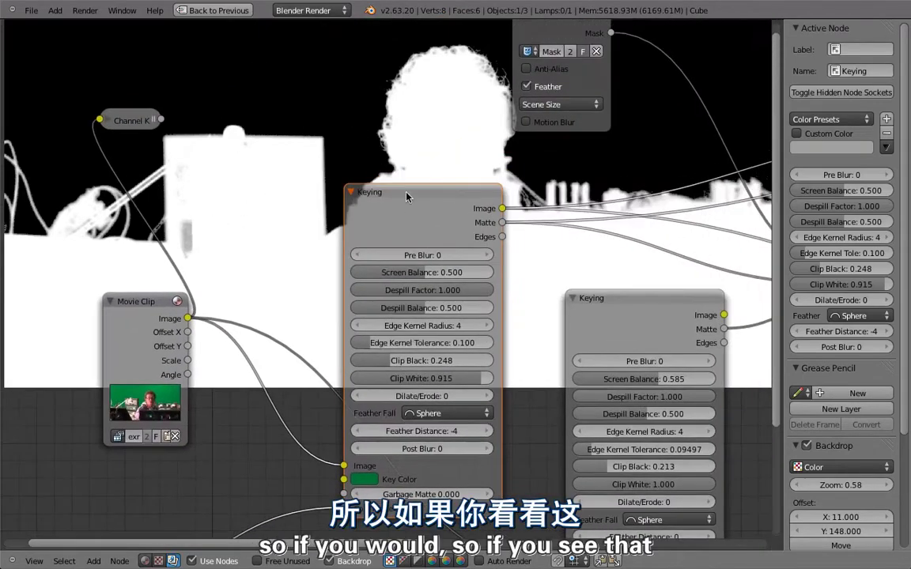
scroll(407, 196, down, 2)
scroll(345, 218, down, 2)
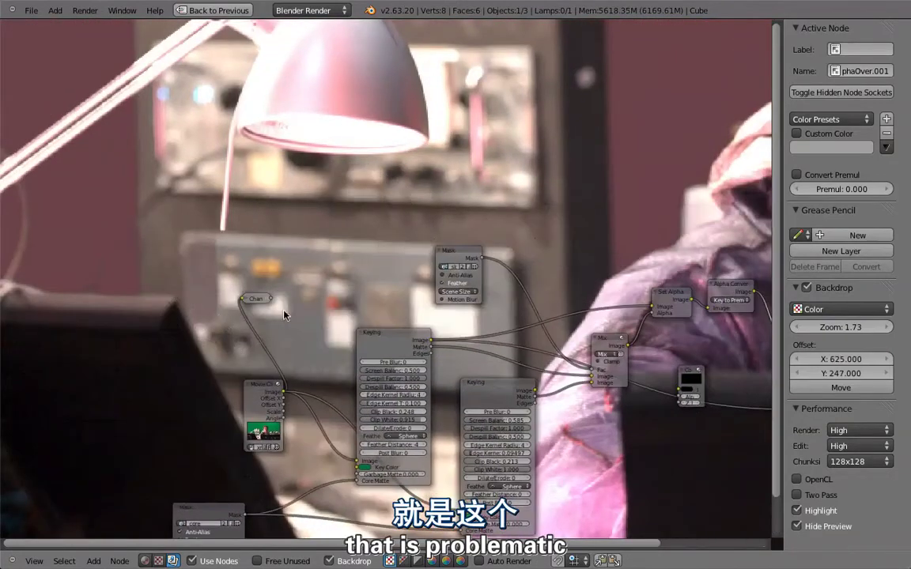
Step: Maximize the Clip Editor, set the core mask's handles to Aligned, and curve the lamp's left side
key(ctrl+Up)
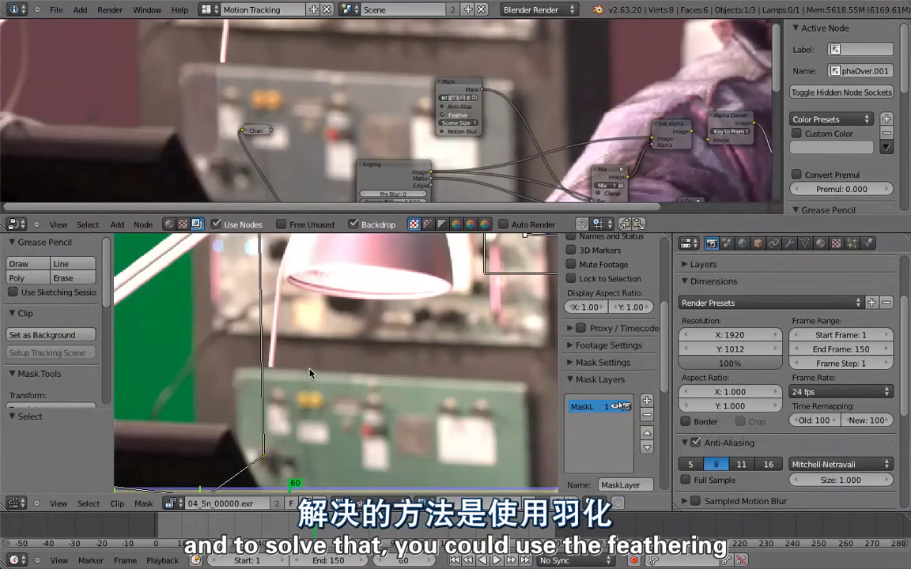
key(ctrl+Up)
scroll(430, 297, down, 1)
scroll(429, 298, down, 1)
shift+click(355, 300)
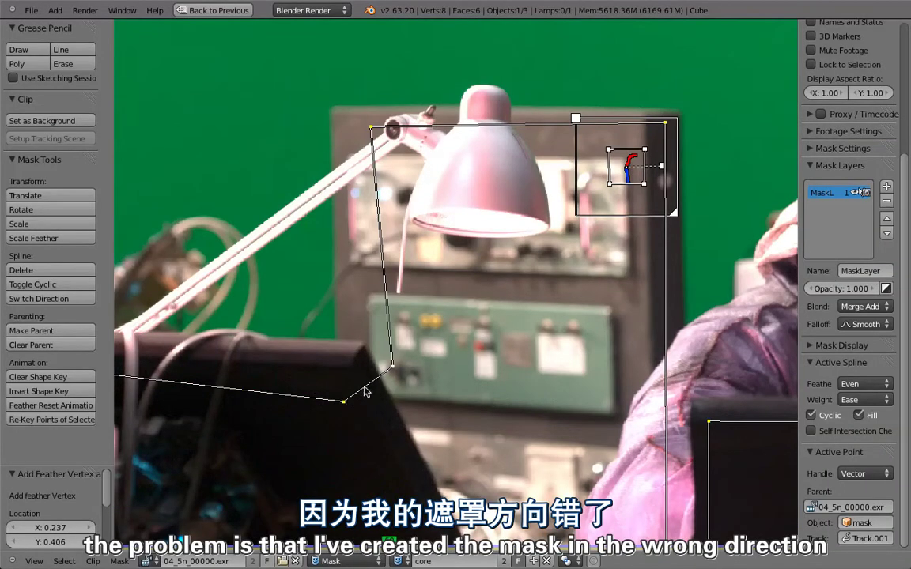
scroll(450, 346, down, 2)
scroll(395, 237, down, 1)
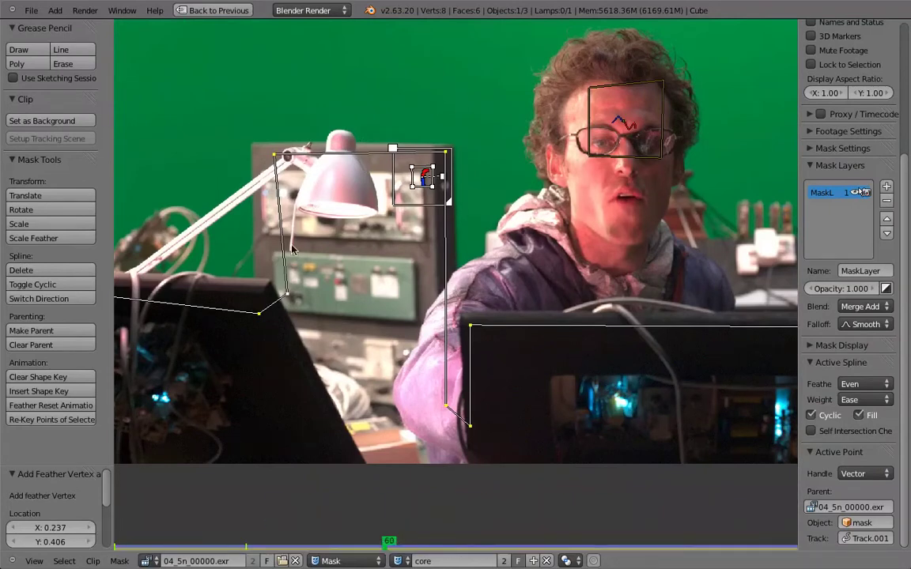
key(v)
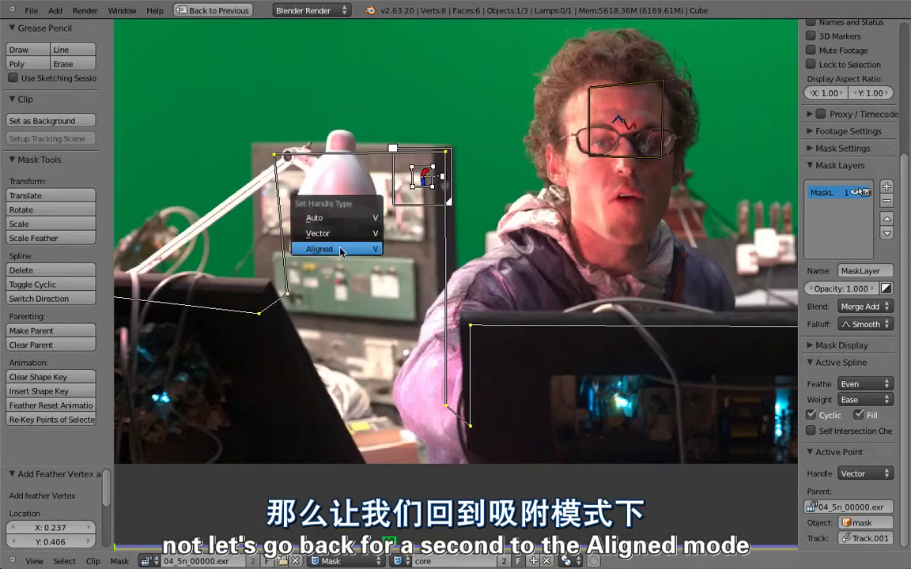
click(332, 248)
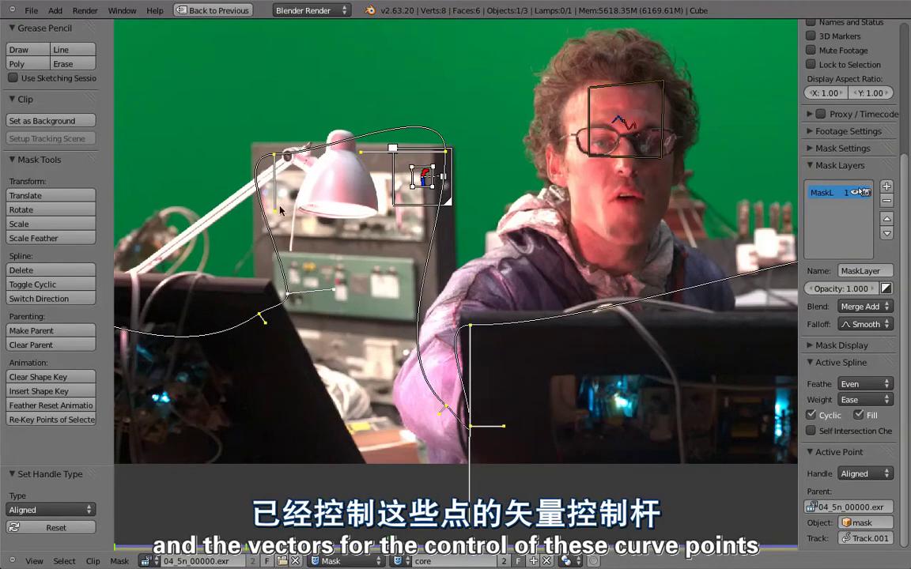
mouse_move(279, 209)
mouse_down()
mouse_move(264, 226)
mouse_move(306, 195)
mouse_up()
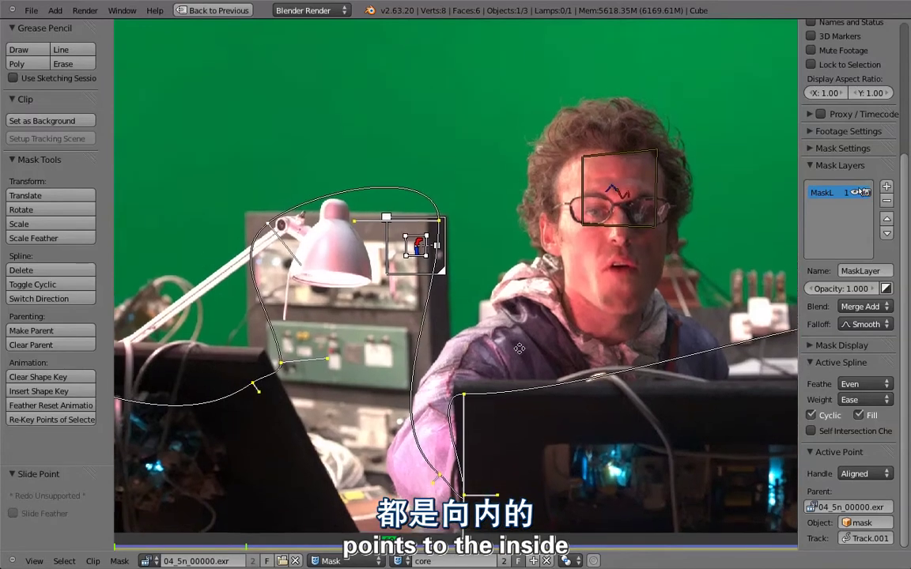
key(a)
middle_drag(449, 220, 424, 237)
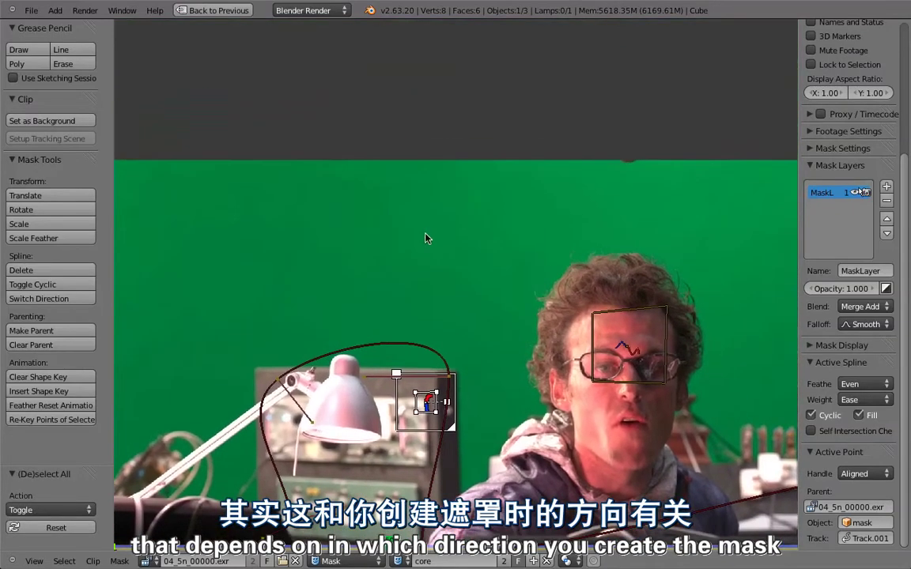
ctrl+click(370, 205)
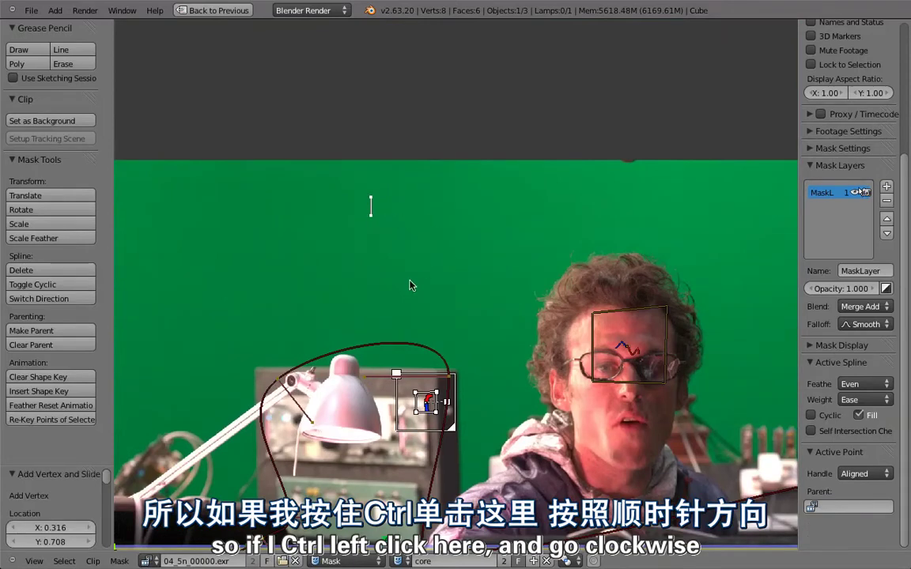
ctrl+click(428, 286)
ctrl+click(335, 329)
ctrl+click(306, 271)
ctrl+click(316, 227)
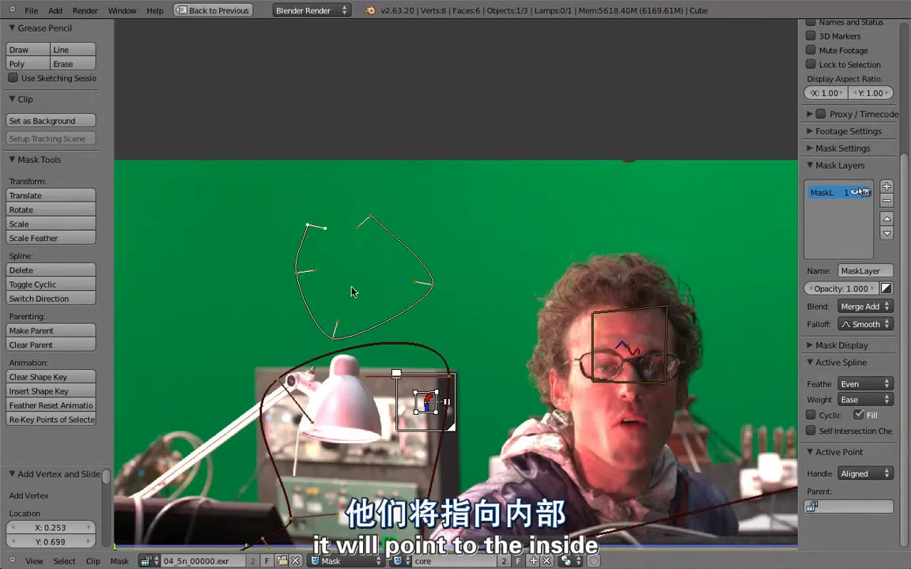
ctrl+click(577, 190)
ctrl+click(497, 223)
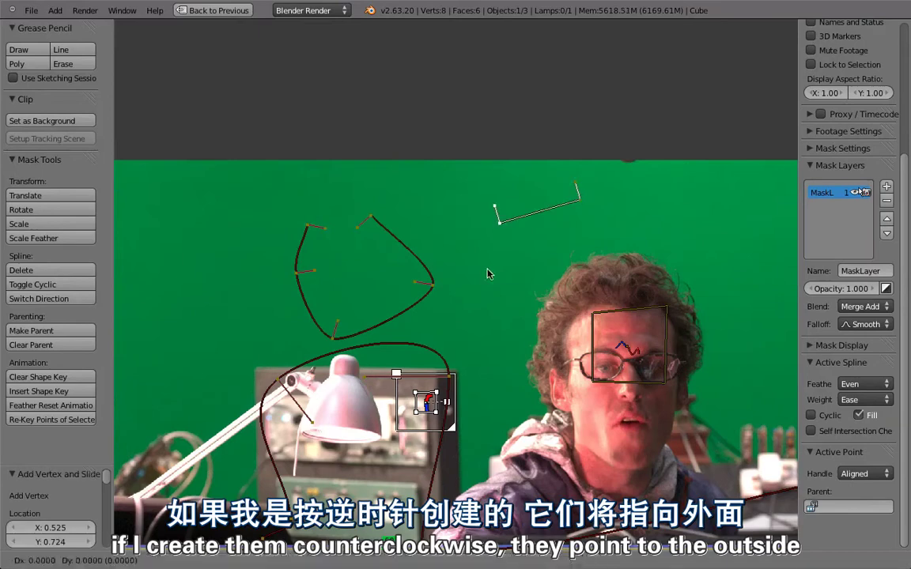
ctrl+click(491, 318)
ctrl+click(616, 254)
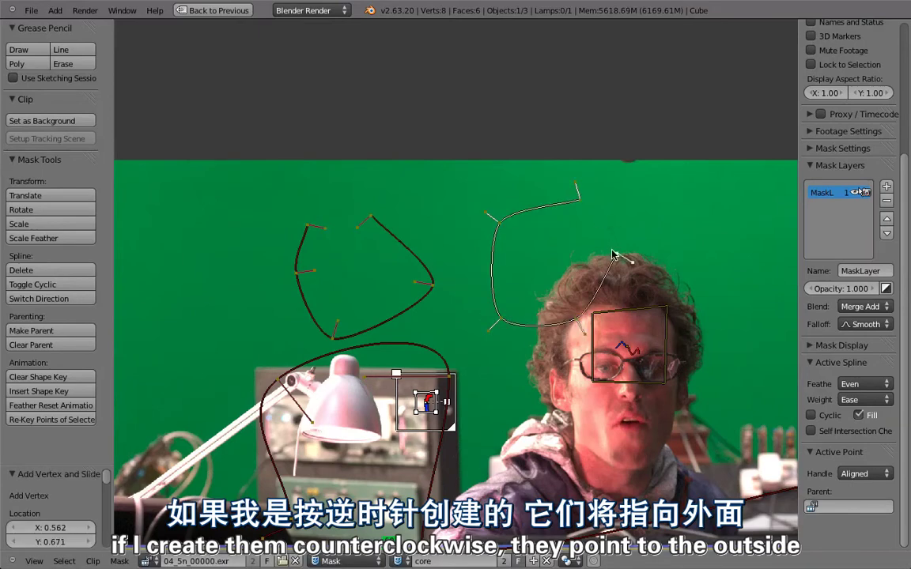
key(alt+c)
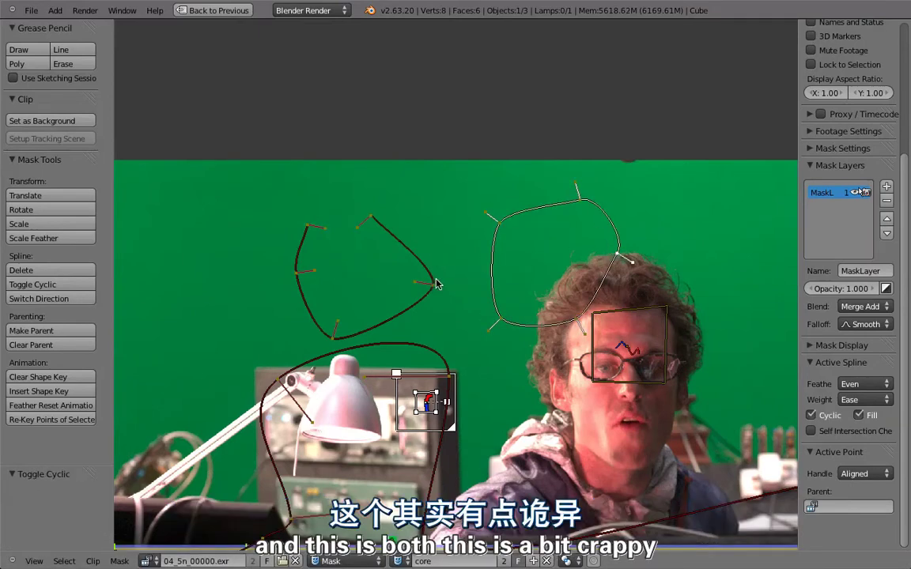
right_click(431, 287)
key(x)
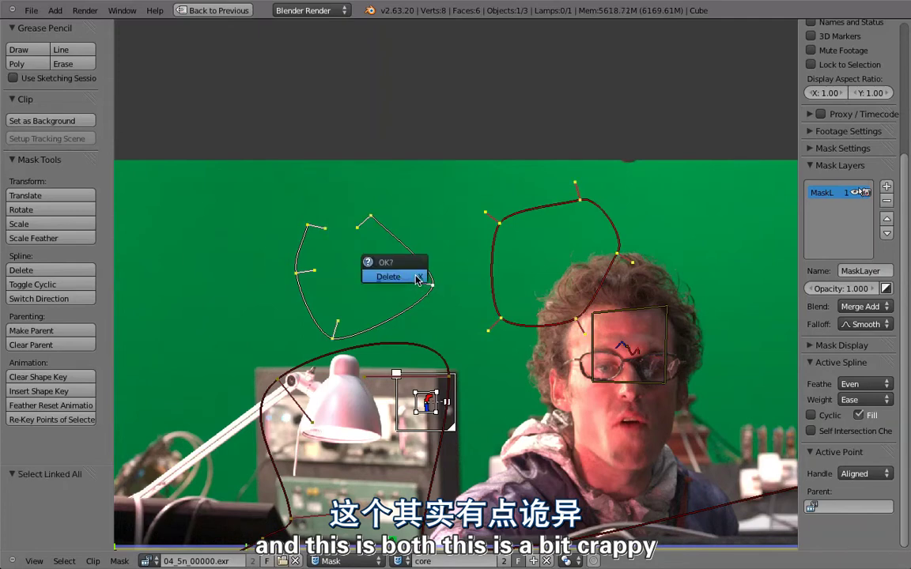
click(415, 277)
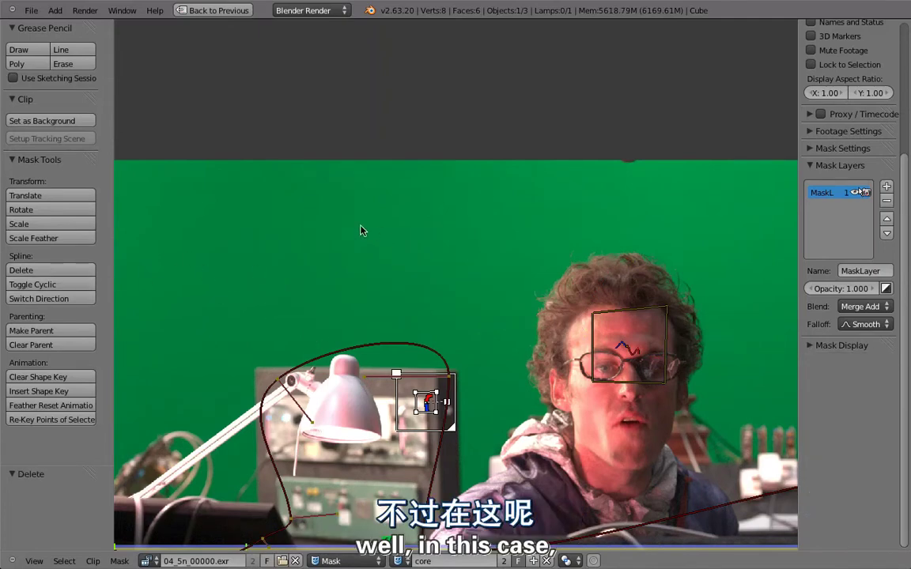
right_click(290, 382)
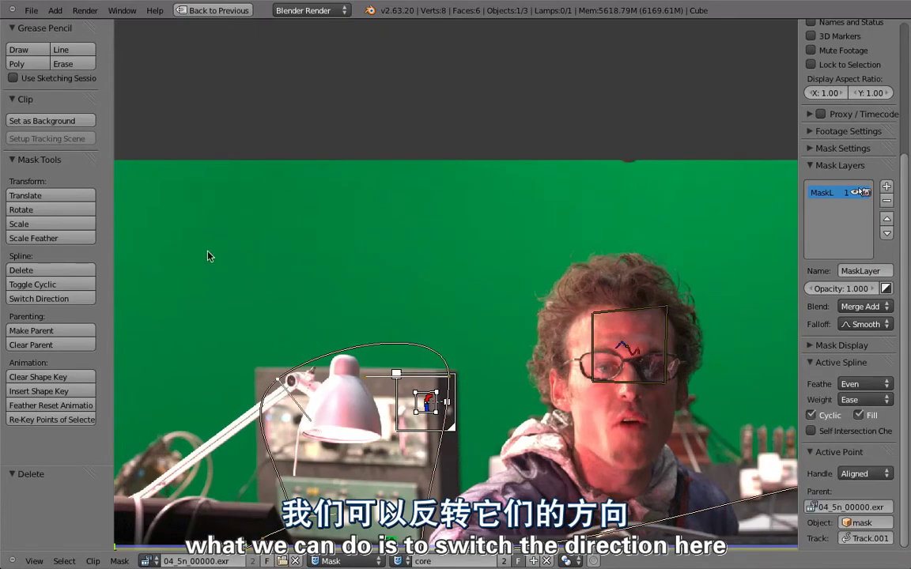
Step: Reverse the lamp spline's direction and switch all its points back to Vector handles
click(31, 299)
middle_drag(420, 336, 472, 185)
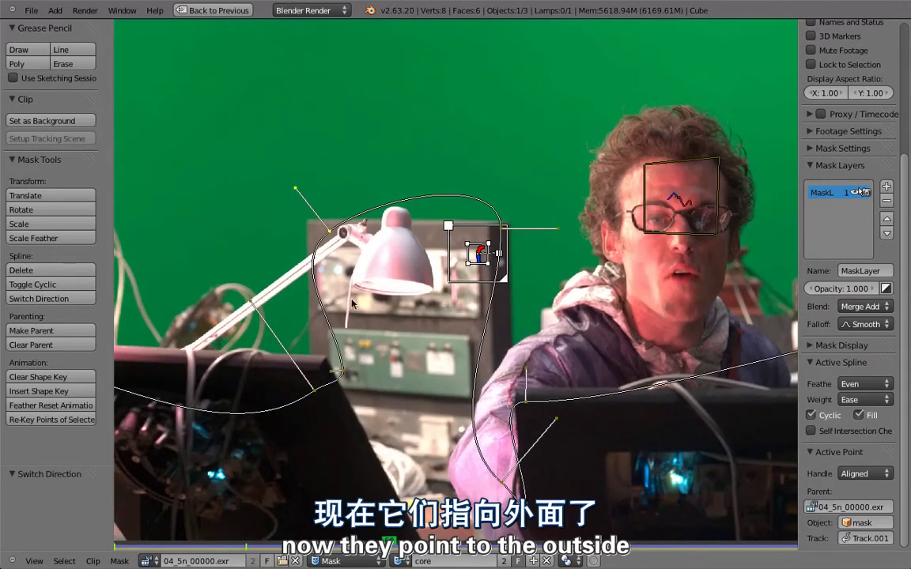
key(a)
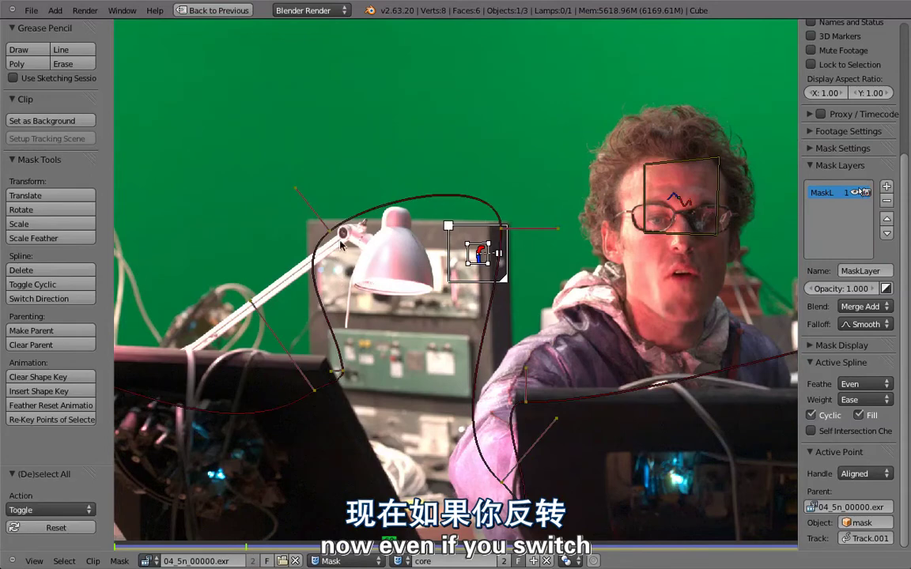
key(a)
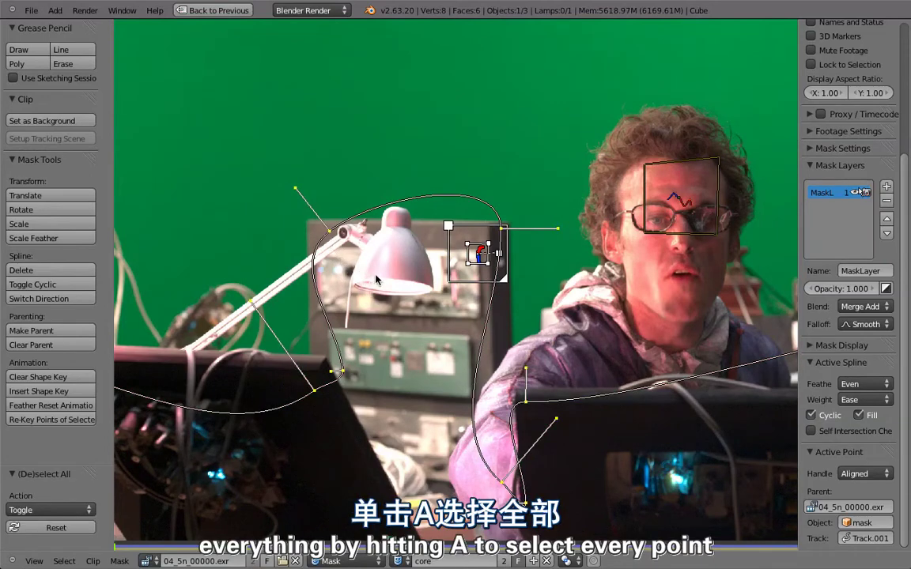
key(v)
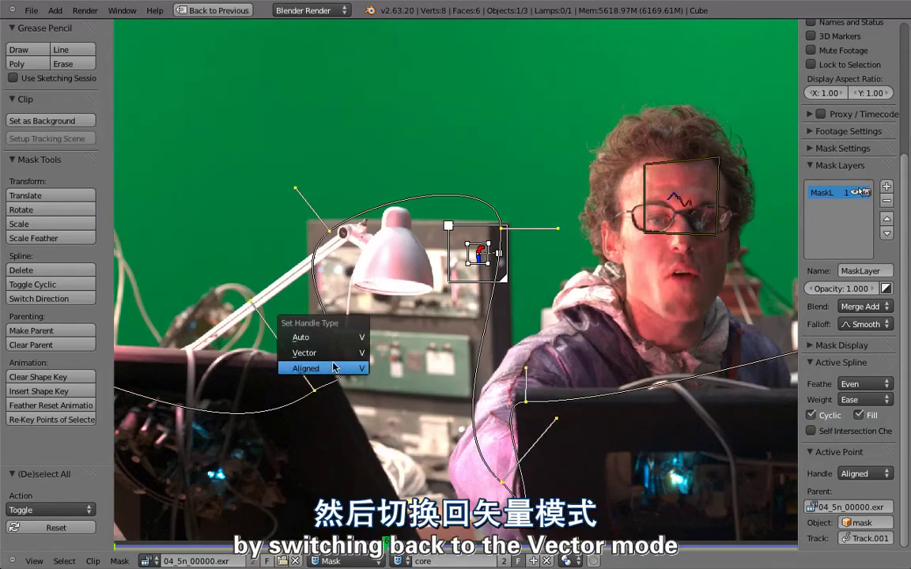
click(304, 349)
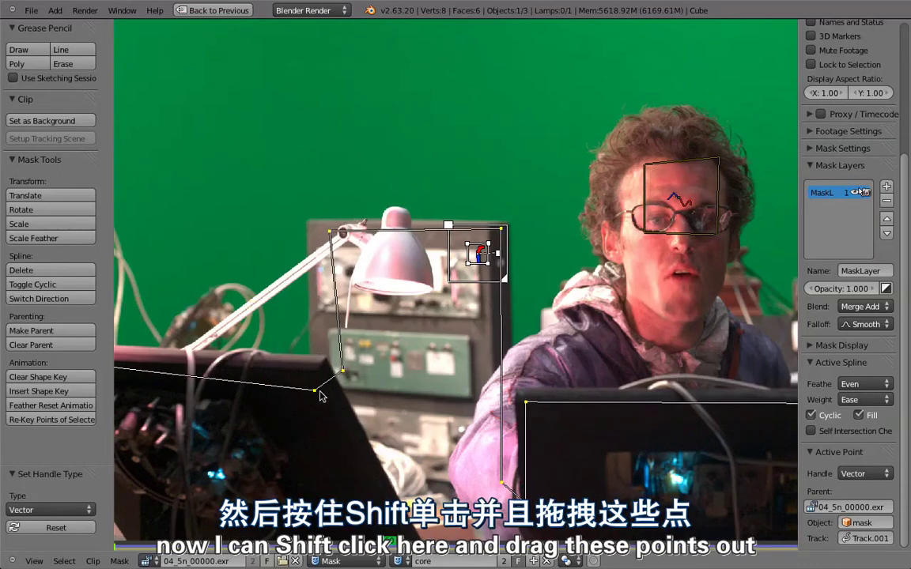
Step: Pull out a feather outline and slide the top-left and top-right corners inward
shift+drag(316, 394, 338, 352)
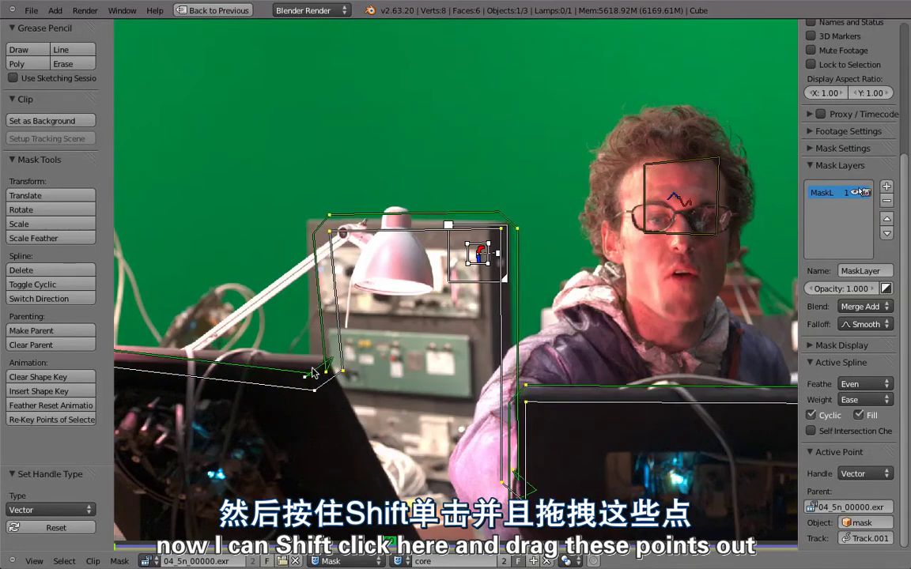
shift+drag(341, 231, 365, 253)
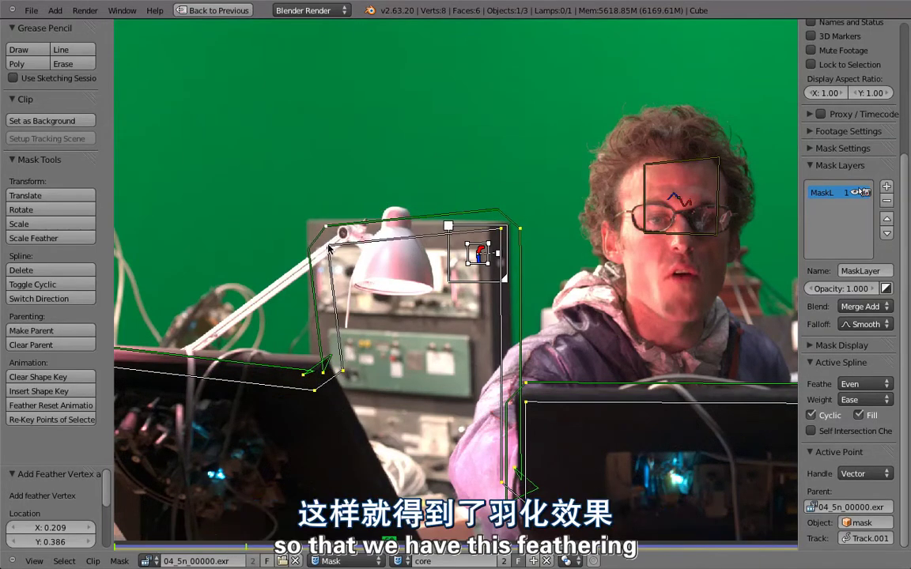
drag(490, 229, 474, 251)
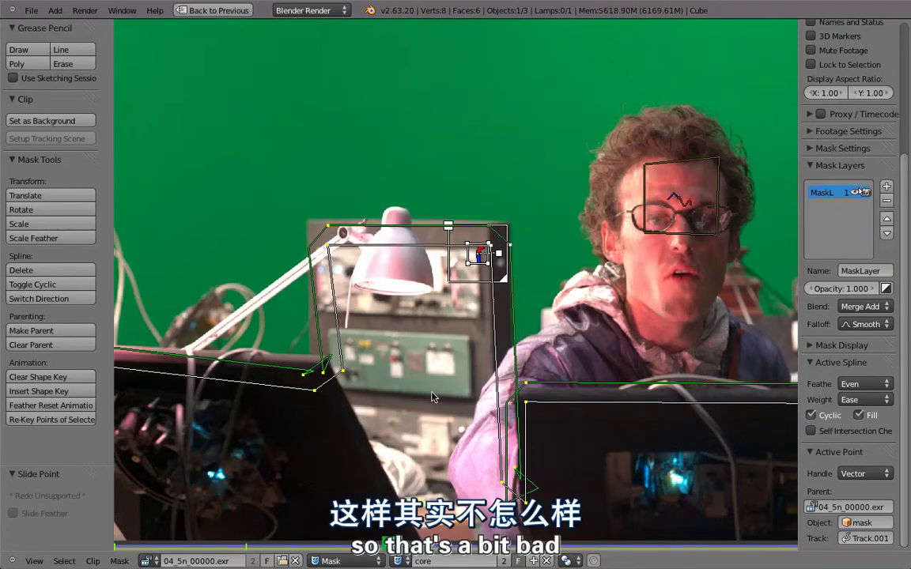
scroll(445, 322, down, 1)
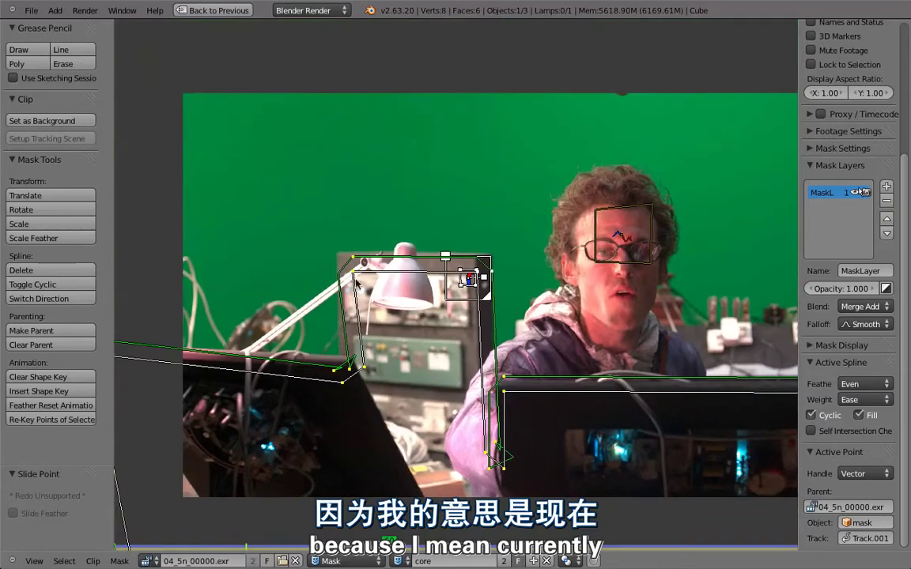
key(a)
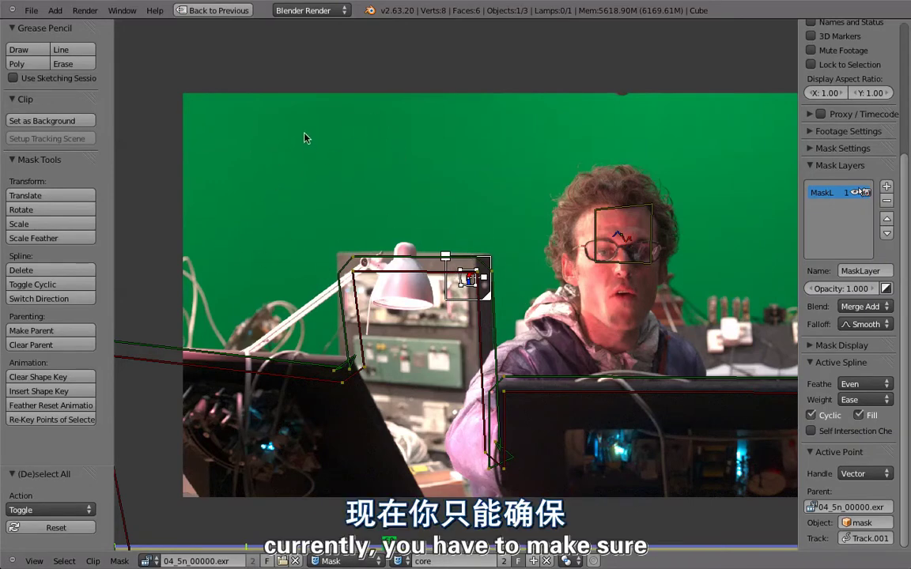
ctrl+click(230, 162)
ctrl+click(236, 227)
ctrl+click(321, 258)
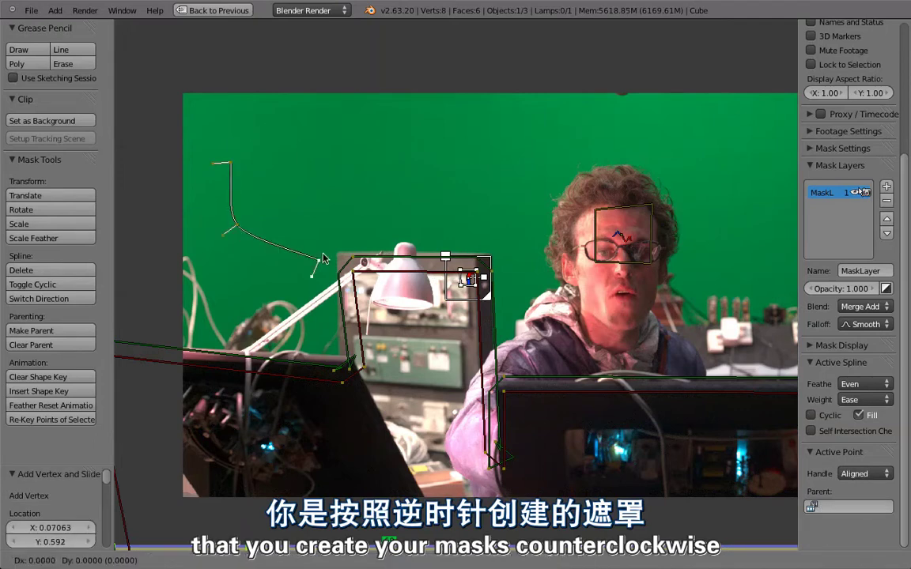
ctrl+click(347, 170)
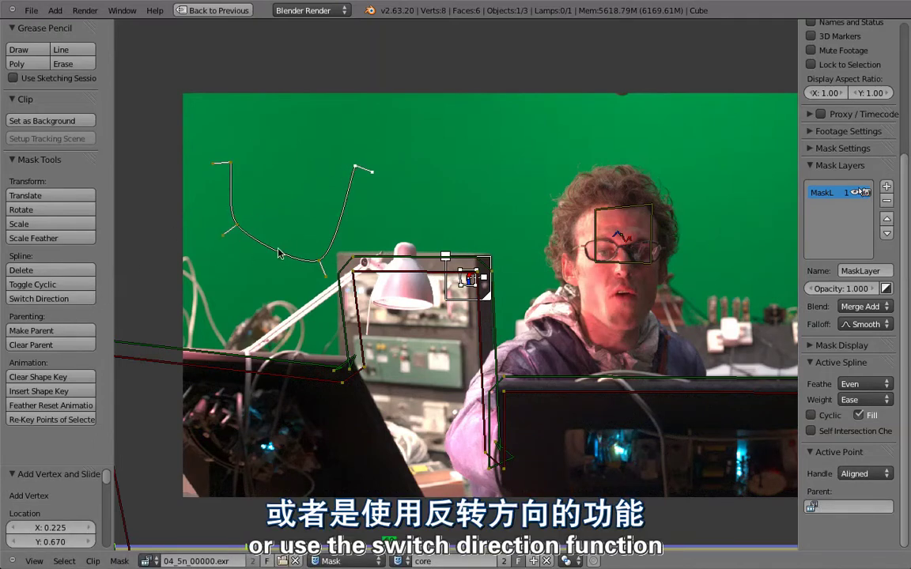
key(Delete)
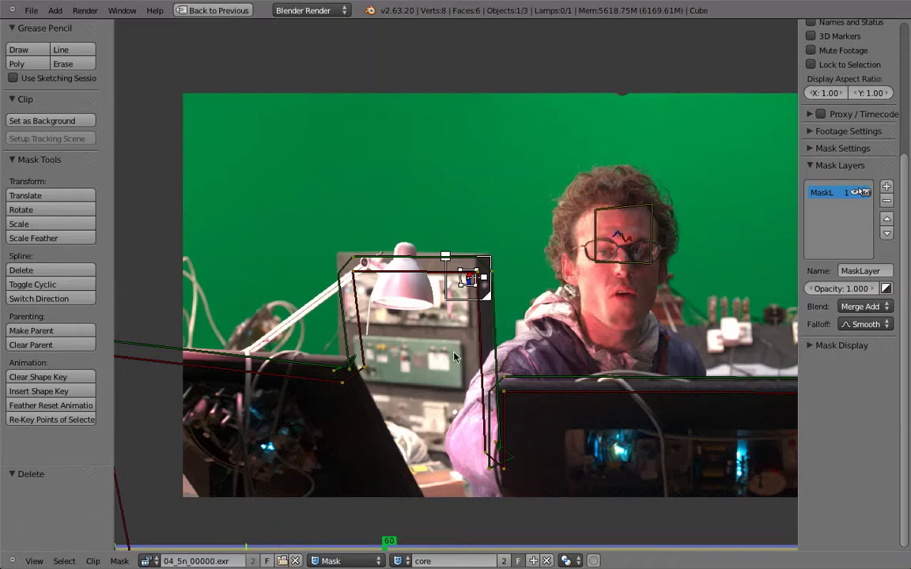
drag(364, 289, 366, 313)
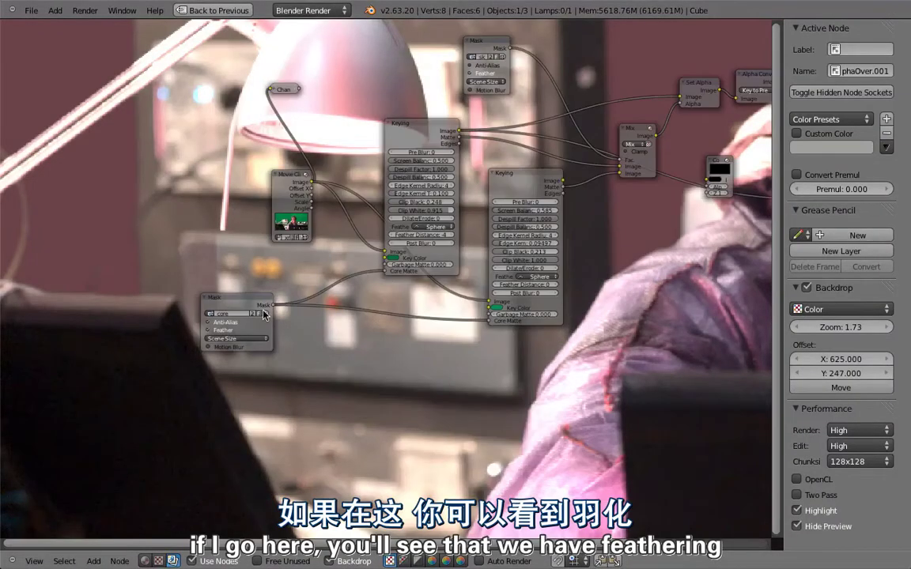
Step: View the core Mask node's feathered output in the backdrop, then switch back to the Alpha Convert result
ctrl+shift+click(265, 314)
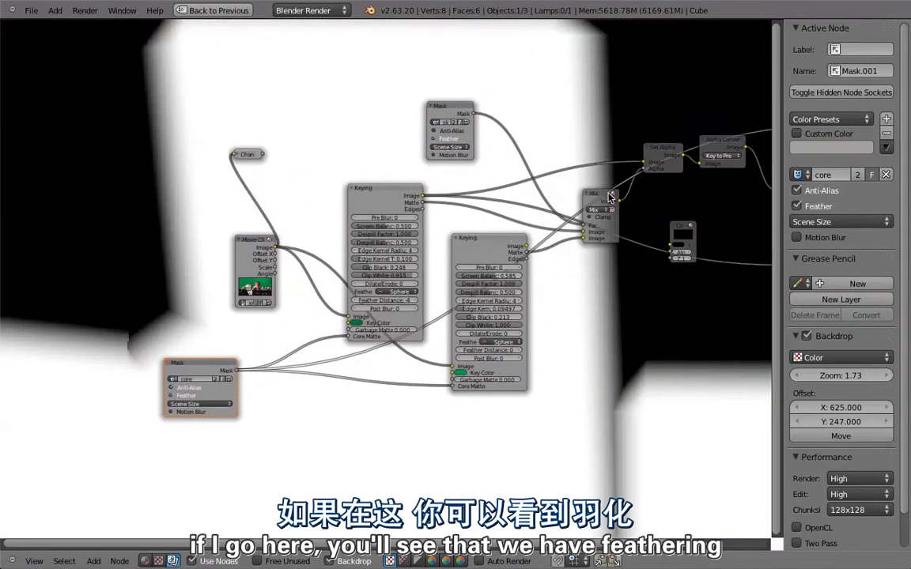
ctrl+shift+click(660, 142)
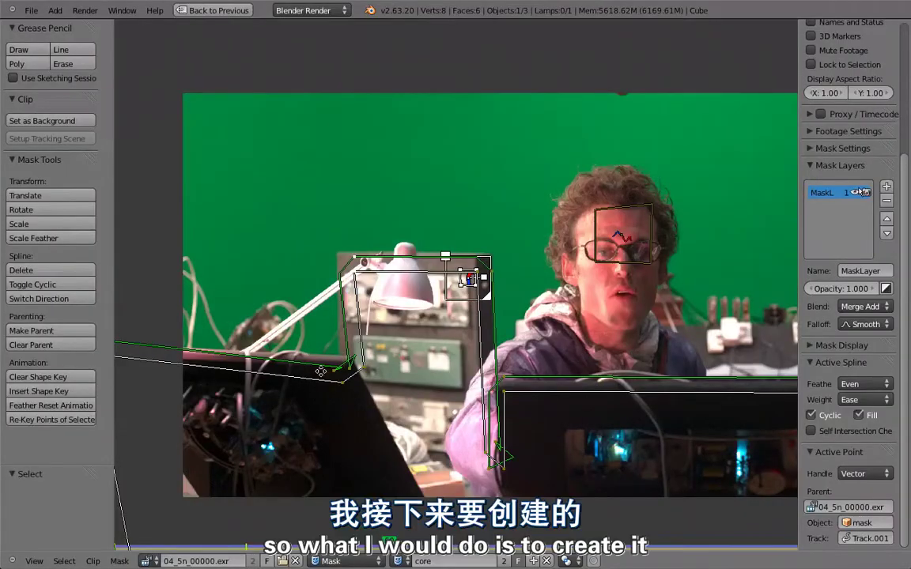
Step: Reposition the selected mask points and fine-tune feather points near the lamp base
middle_drag(346, 312, 462, 261)
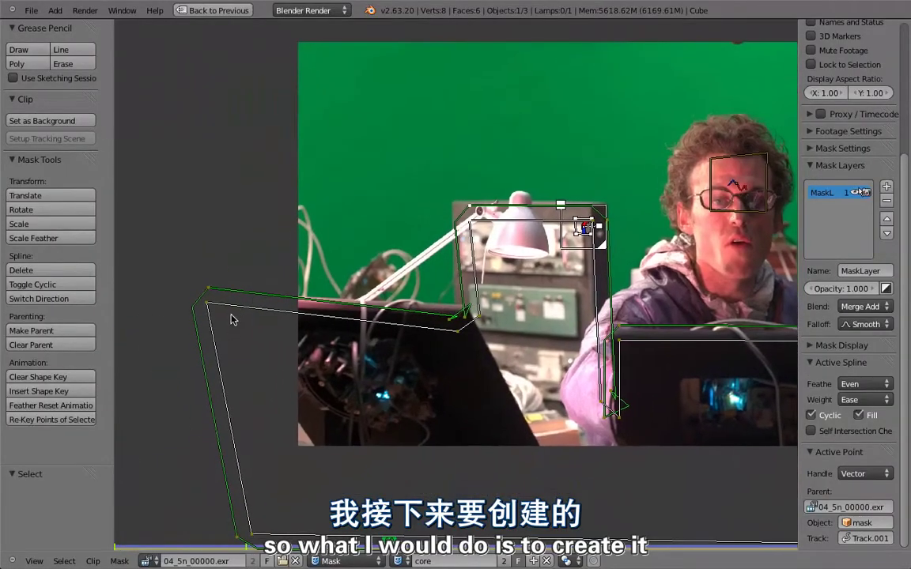
drag(194, 276, 208, 290)
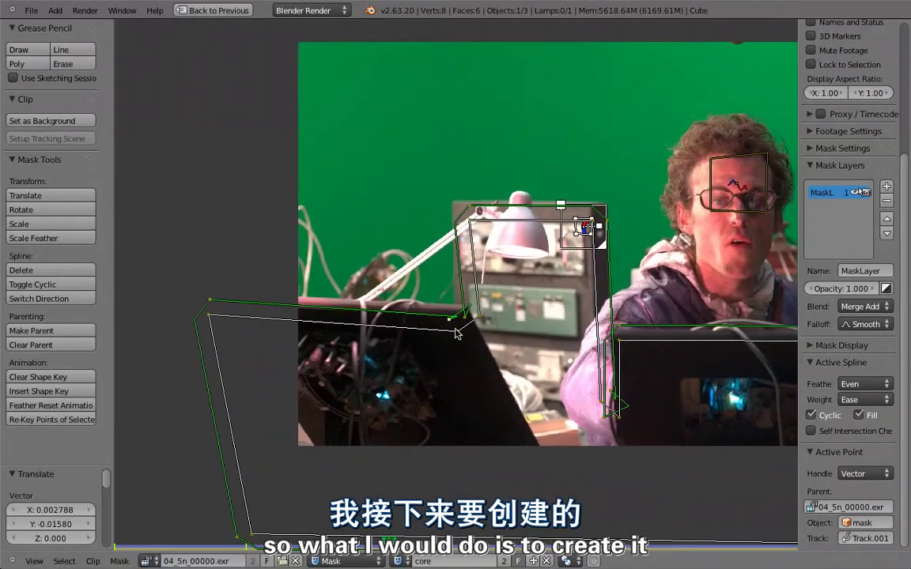
drag(457, 333, 459, 324)
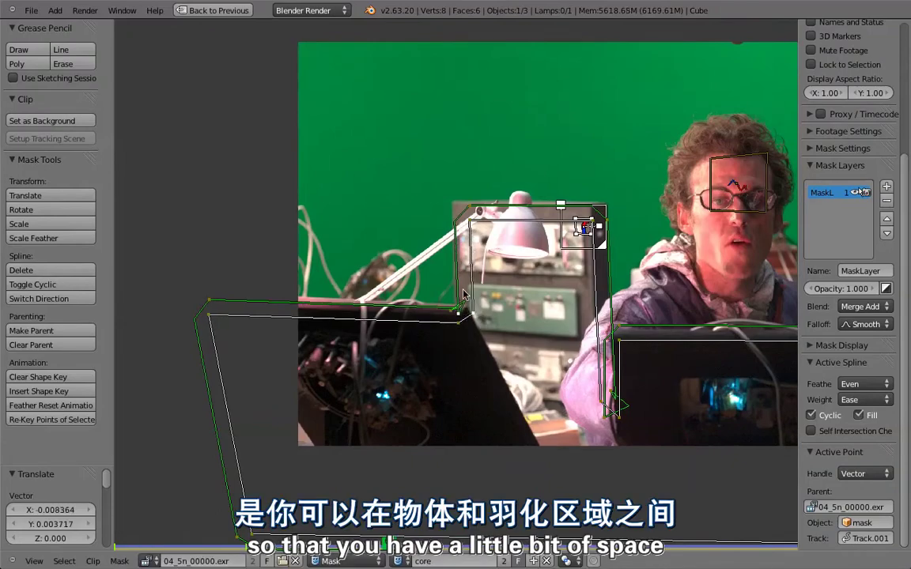
scroll(415, 259, up, 2)
scroll(254, 355, up, 2)
scroll(275, 348, up, 1)
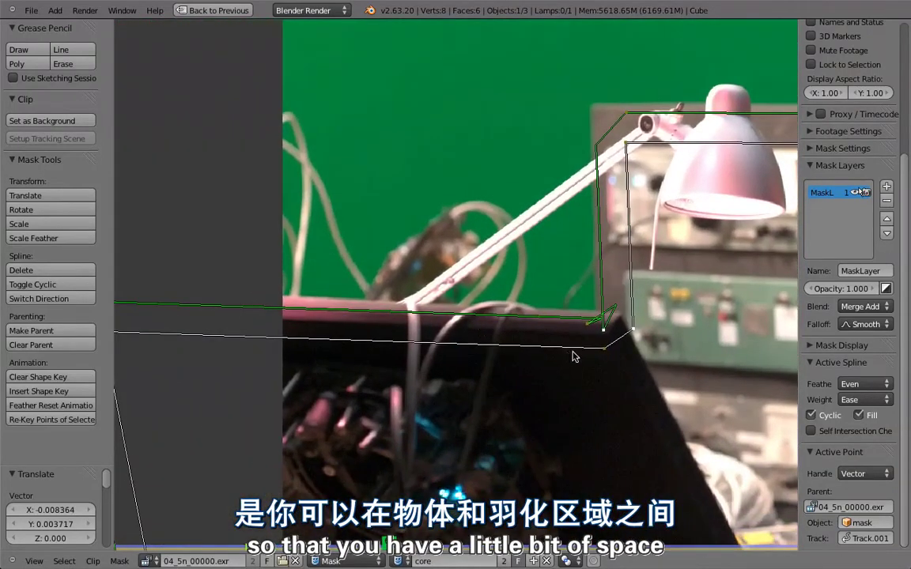
drag(604, 349, 604, 348)
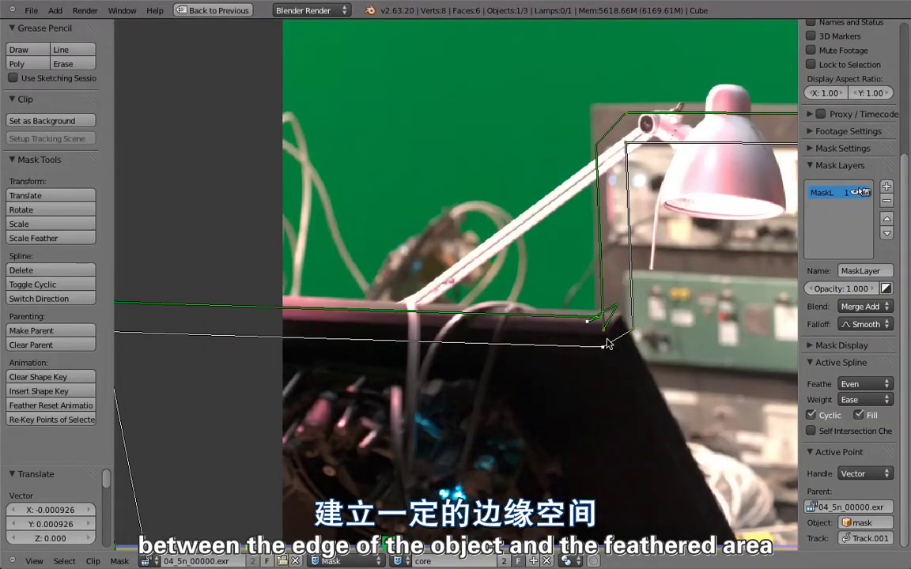
Step: Shift the selected mask points slightly left to leave a gap before the feather
middle_drag(606, 344, 346, 196)
key(g)
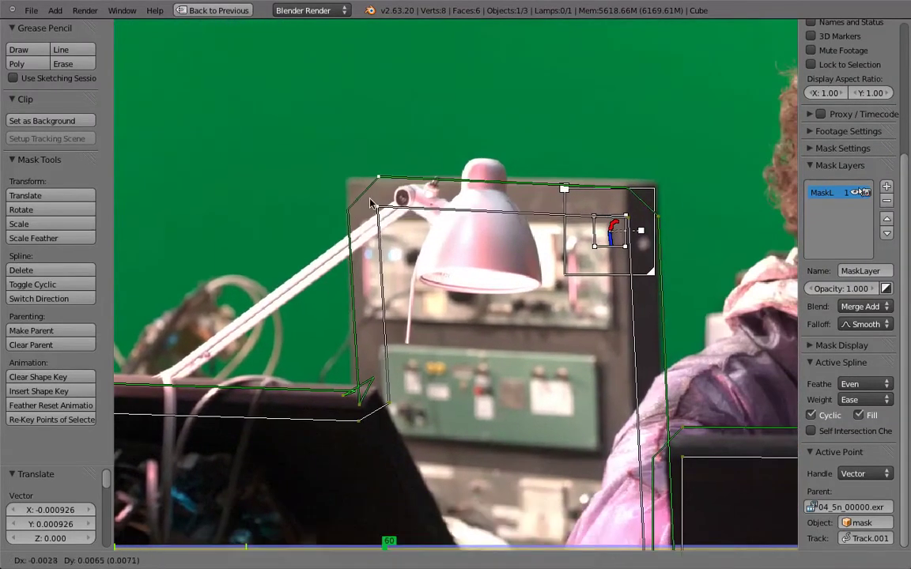
click(368, 204)
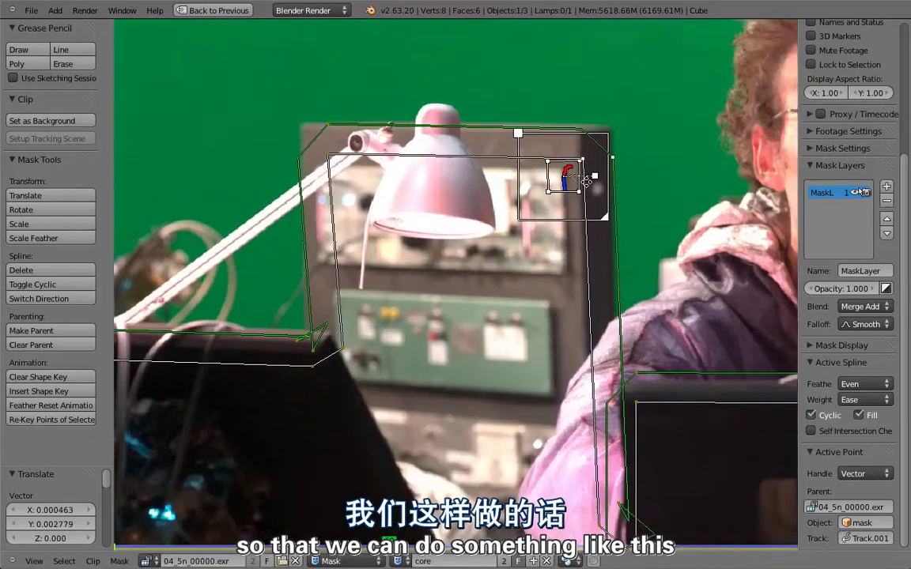
middle_drag(622, 223, 468, 50)
key(g)
click(533, 269)
middle_drag(610, 252, 568, 236)
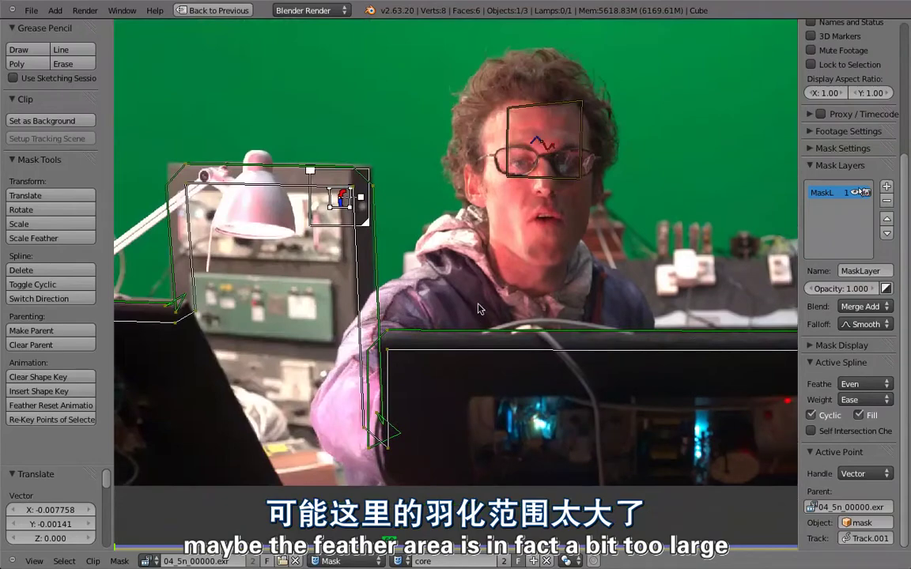
middle_drag(477, 308, 667, 348)
scroll(431, 254, up, 1)
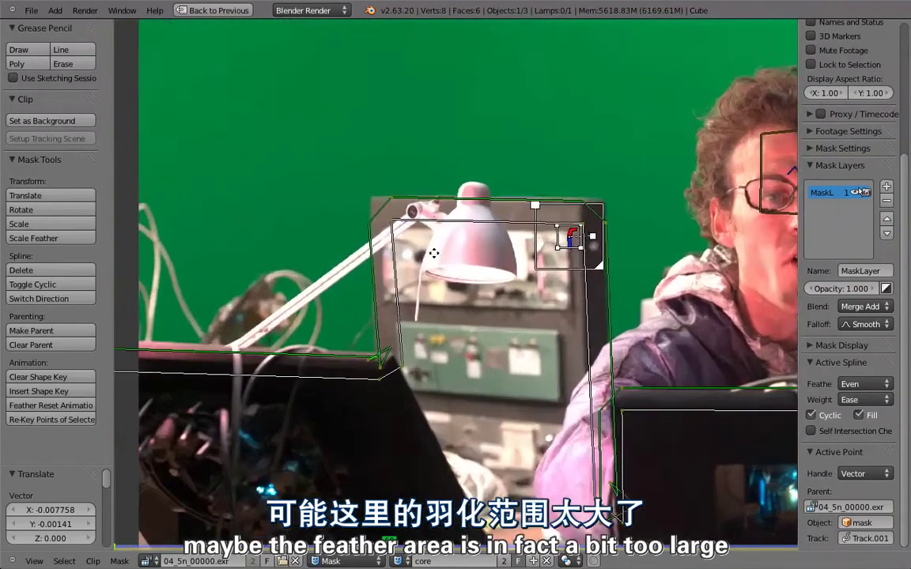
scroll(422, 304, up, 4)
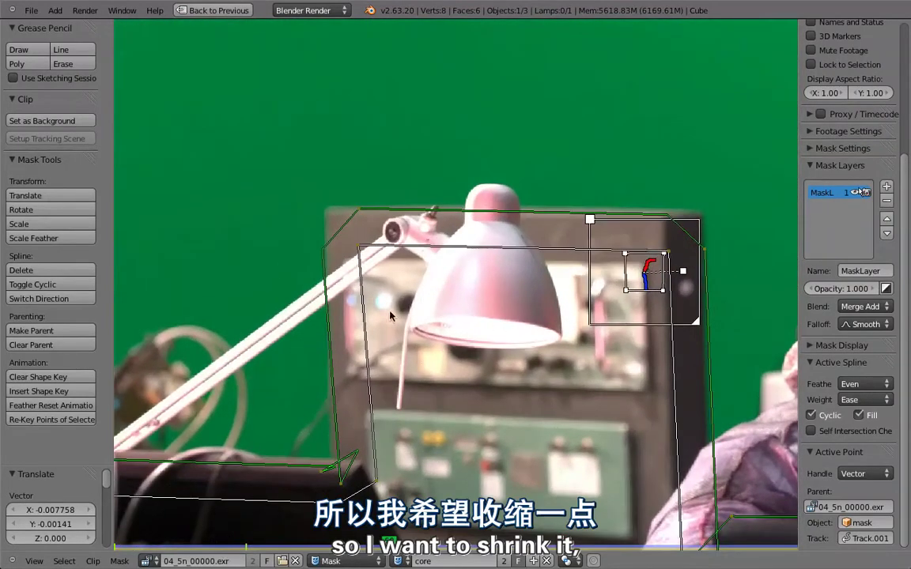
Step: Select all mask points and shrink their feather outline
click(79, 241)
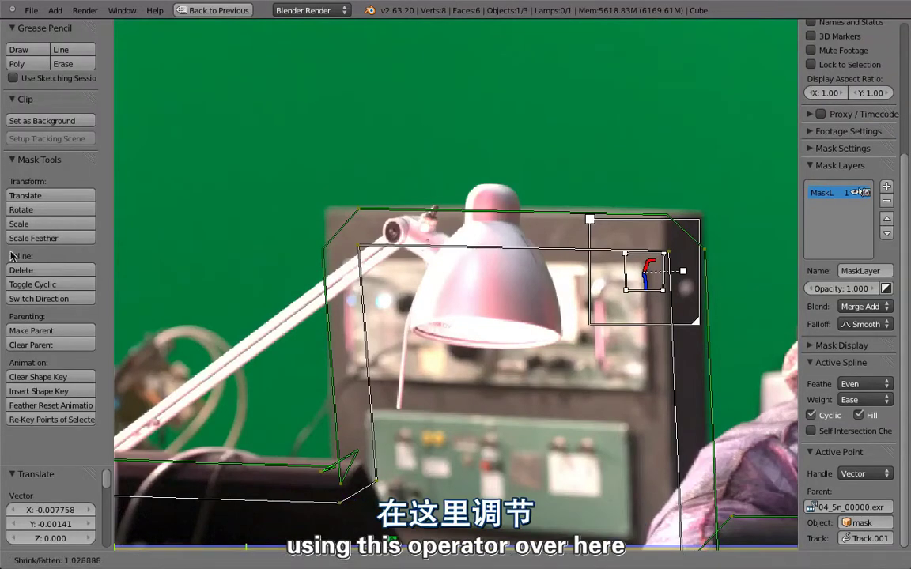
key(Escape)
key(a)
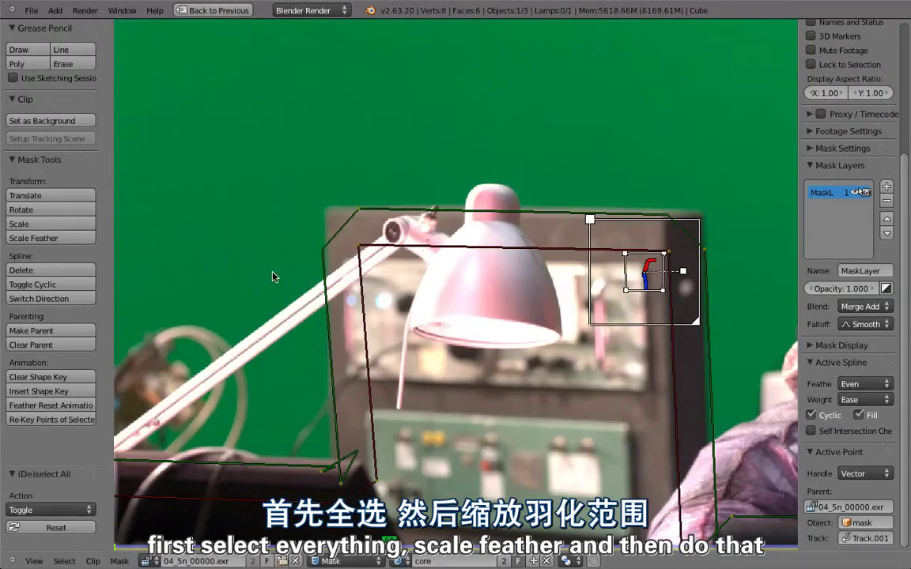
click(52, 238)
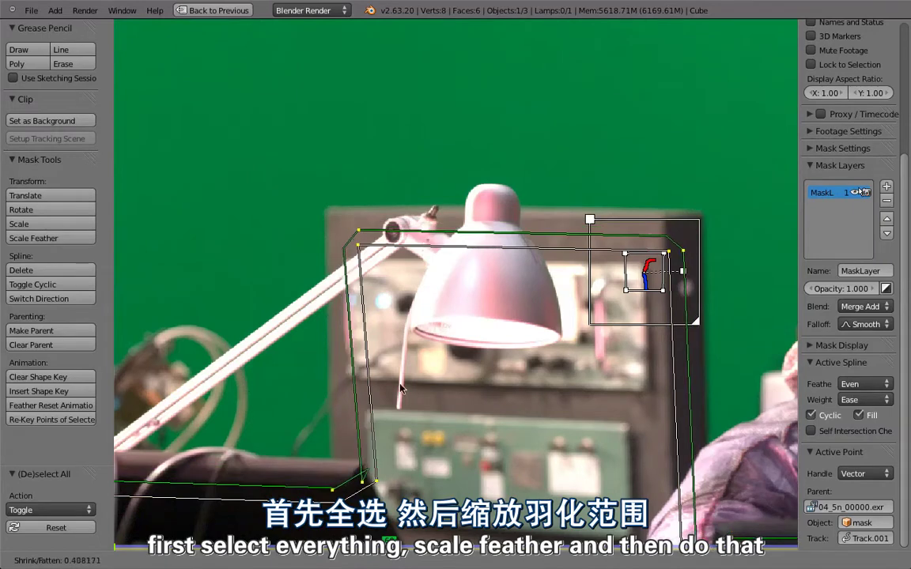
click(359, 199)
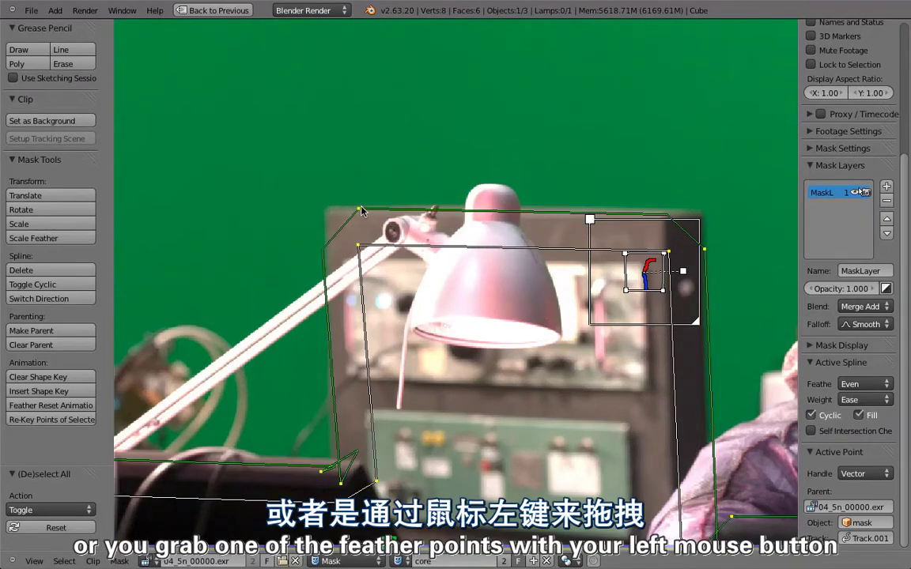
Step: Pull the top-left feather point outward above the lamp arm
drag(361, 211, 315, 107)
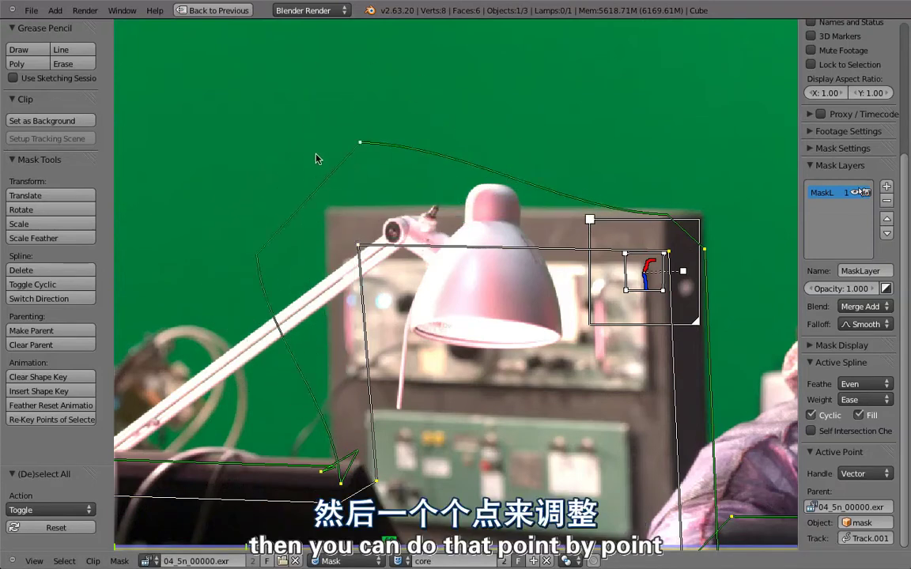
mouse_move(315, 107)
mouse_down()
mouse_move(345, 103)
mouse_move(367, 220)
mouse_up()
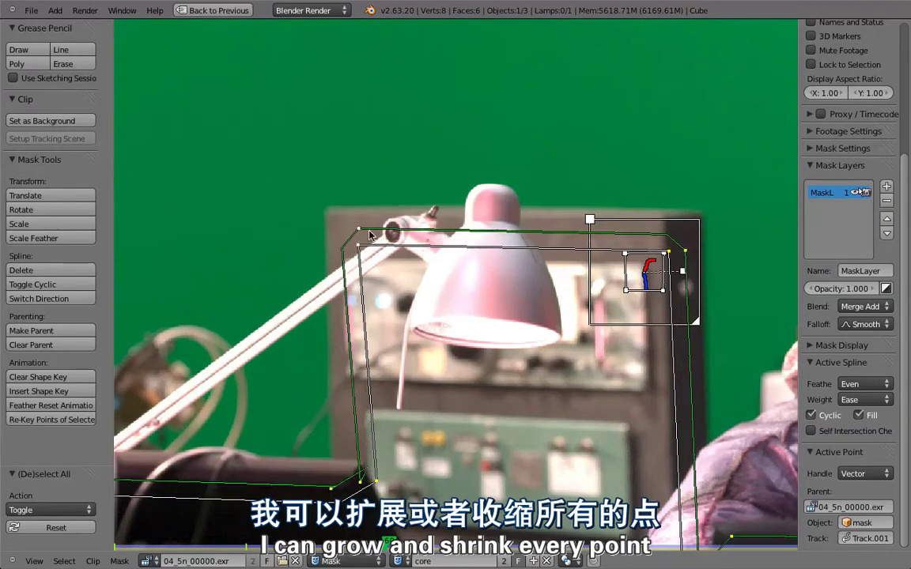
drag(368, 220, 343, 218)
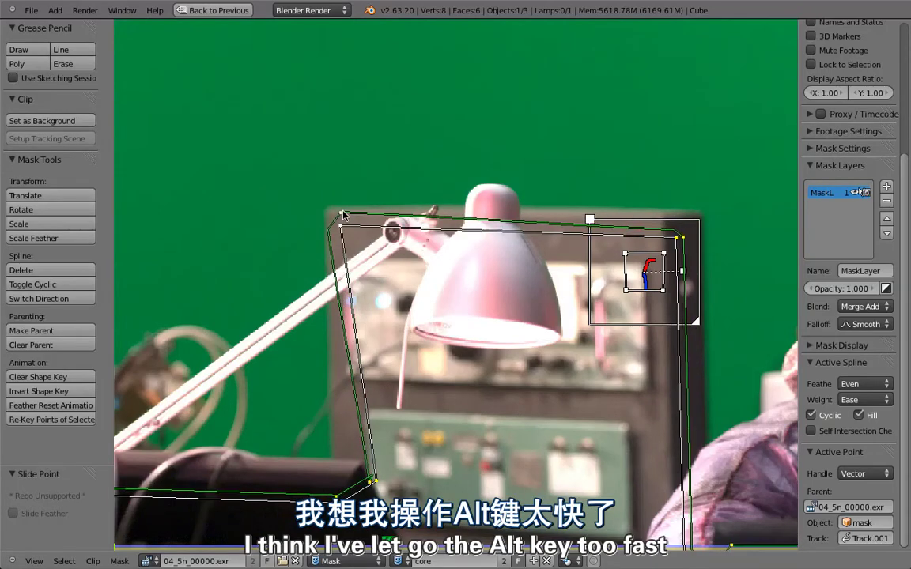
key(ctrl+z)
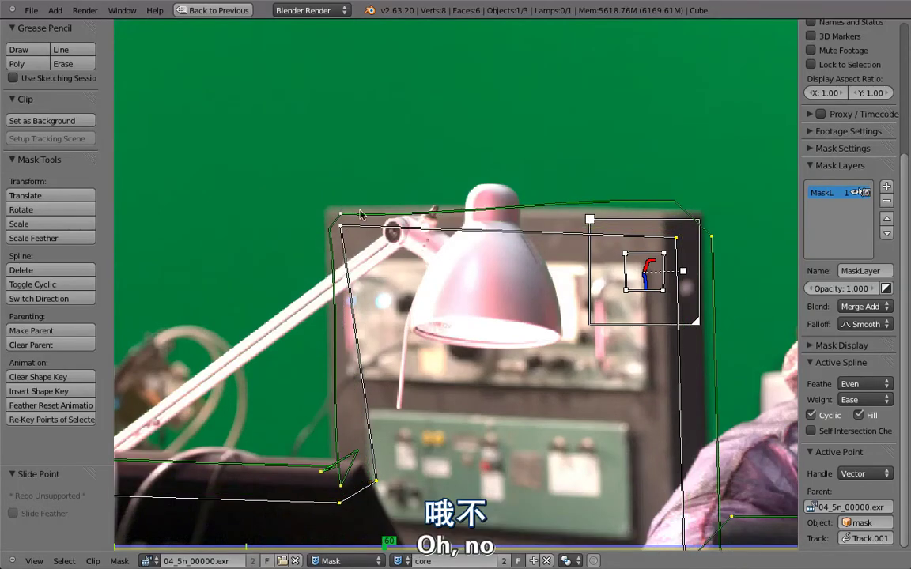
drag(342, 209, 320, 185)
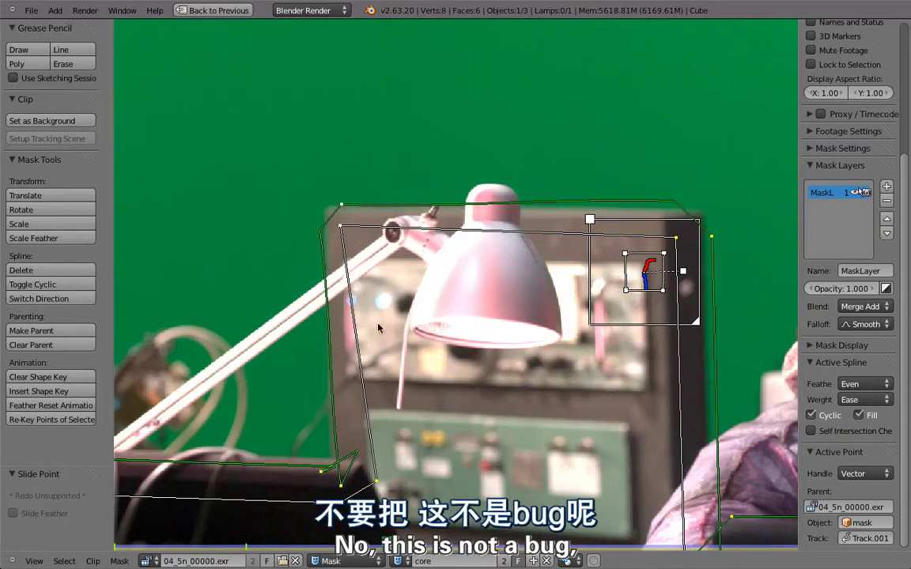
Step: Step forward through the clip frames to check the feathered mask around the lamp
key(Right)
key(Right)
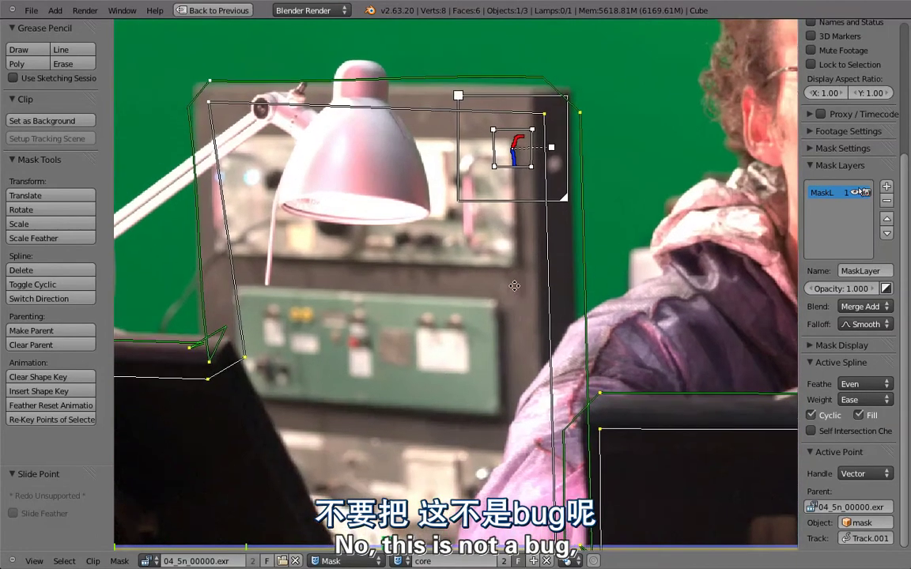
key(Right)
key(Right)
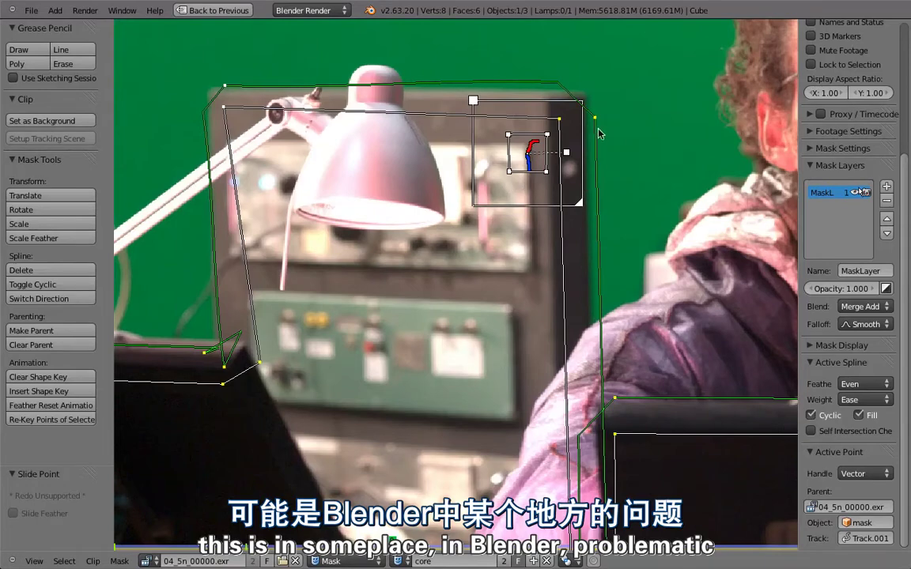
alt+scroll(609, 115, up, 2)
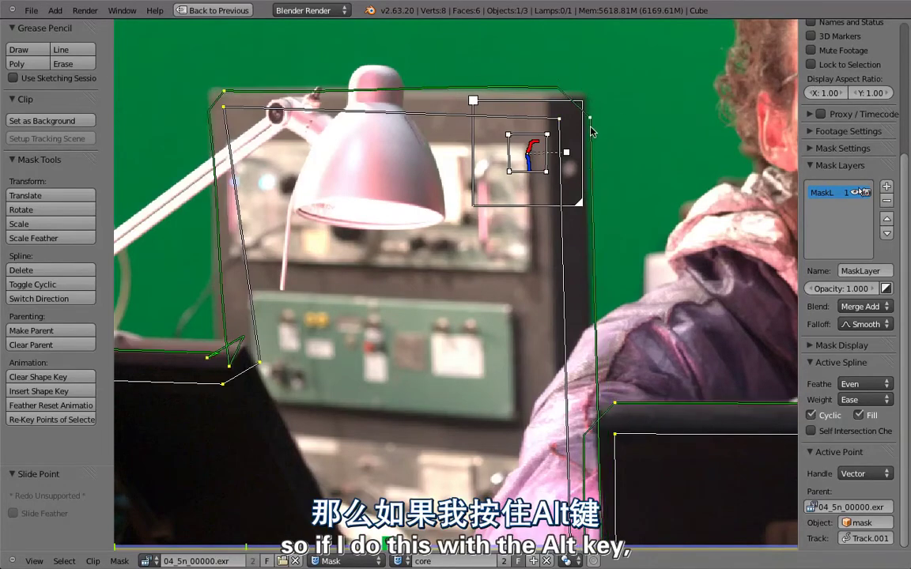
alt+scroll(589, 130, up, 2)
alt+scroll(573, 154, up, 2)
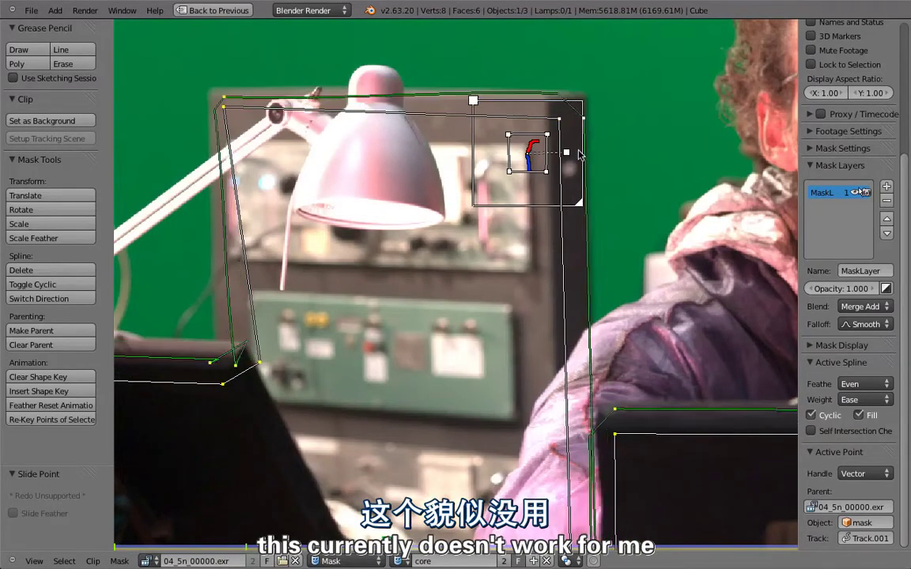
alt+scroll(585, 149, up, 2)
alt+scroll(589, 144, up, 2)
alt+scroll(581, 147, up, 1)
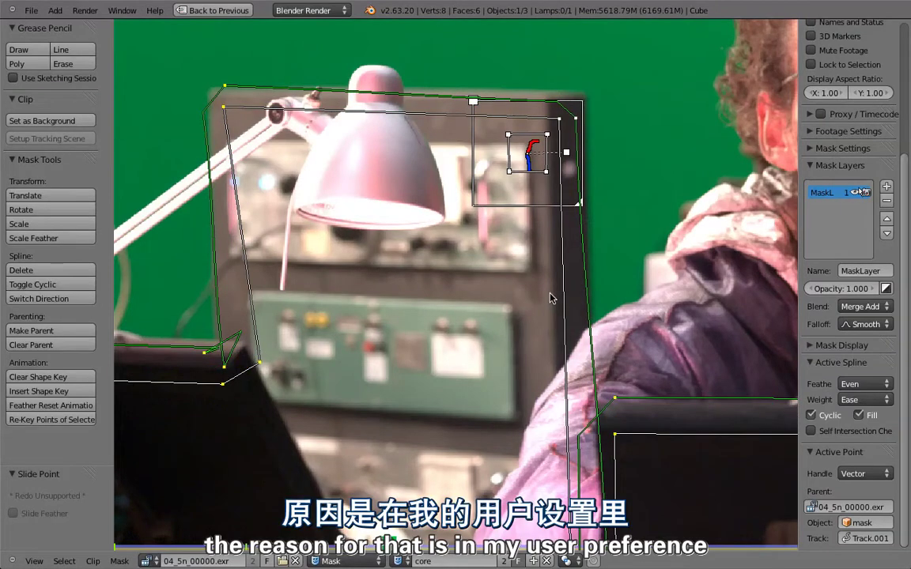
Step: Uncheck Emulate 3 Button Mouse in the Input preferences via Ctrl+Alt+U
key(ctrl+alt+u)
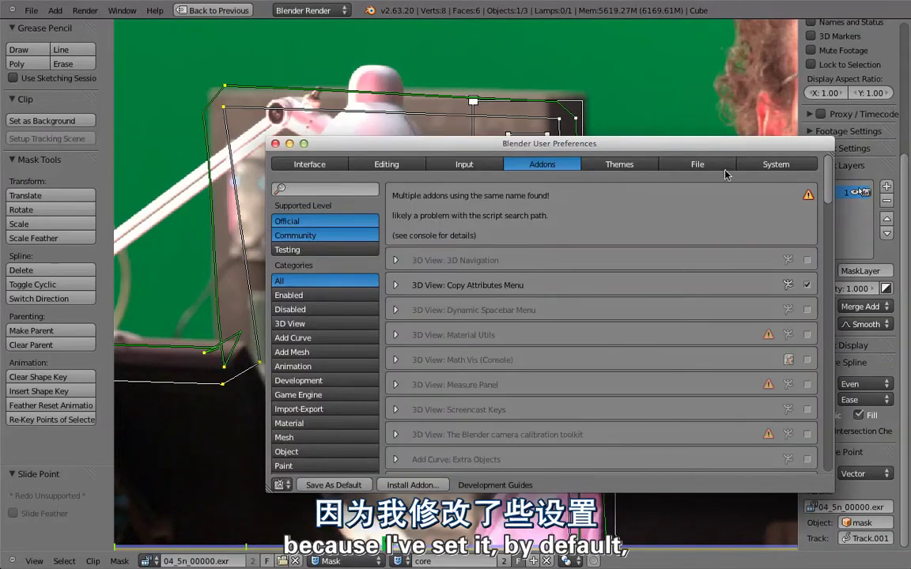
click(465, 164)
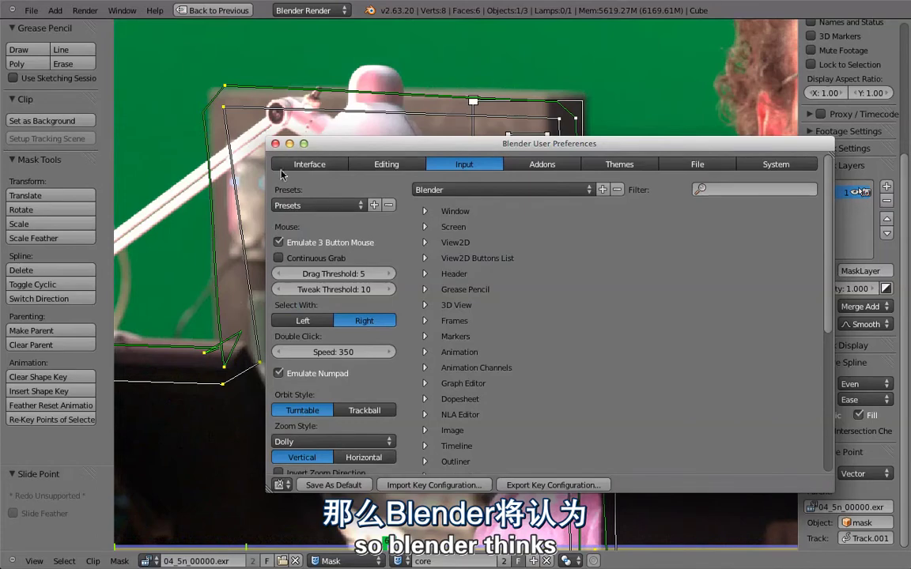
click(276, 144)
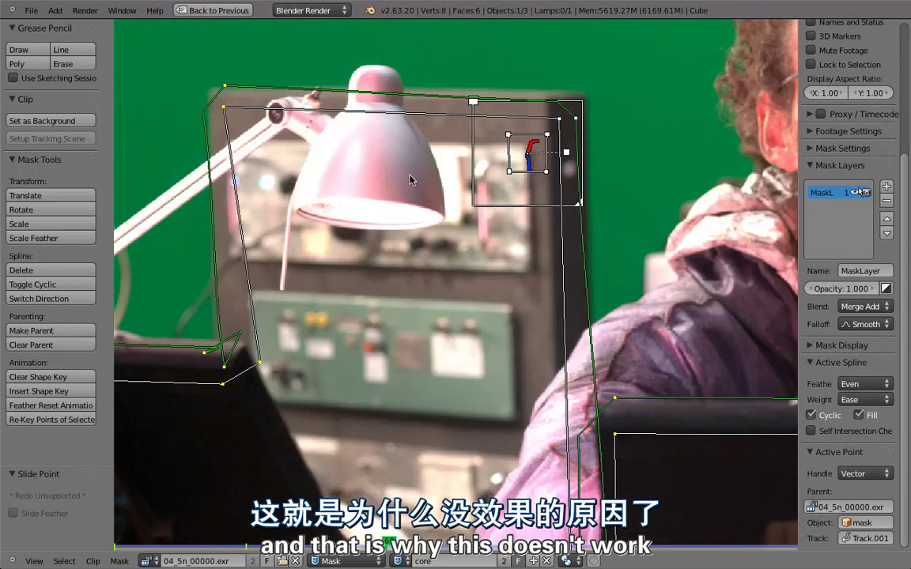
key(ctrl+alt+u)
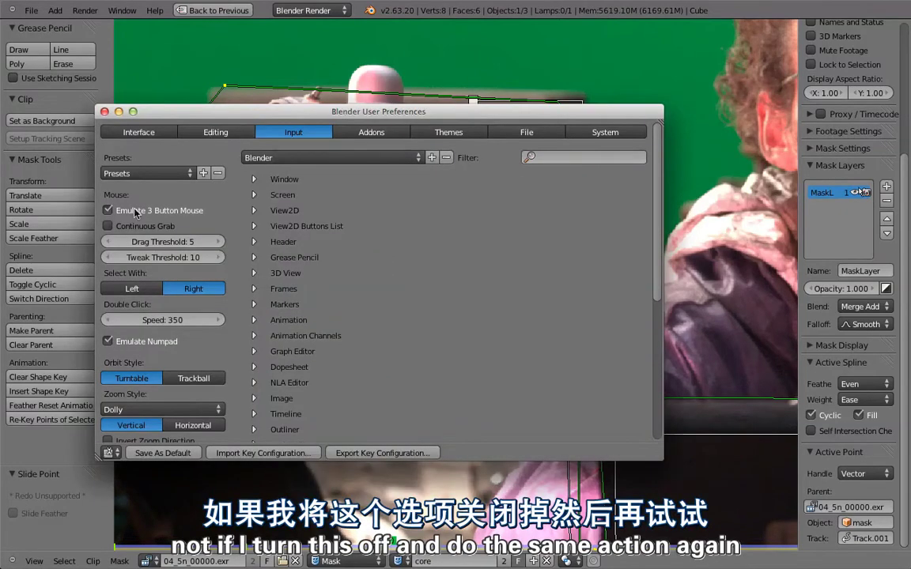
click(134, 210)
click(213, 101)
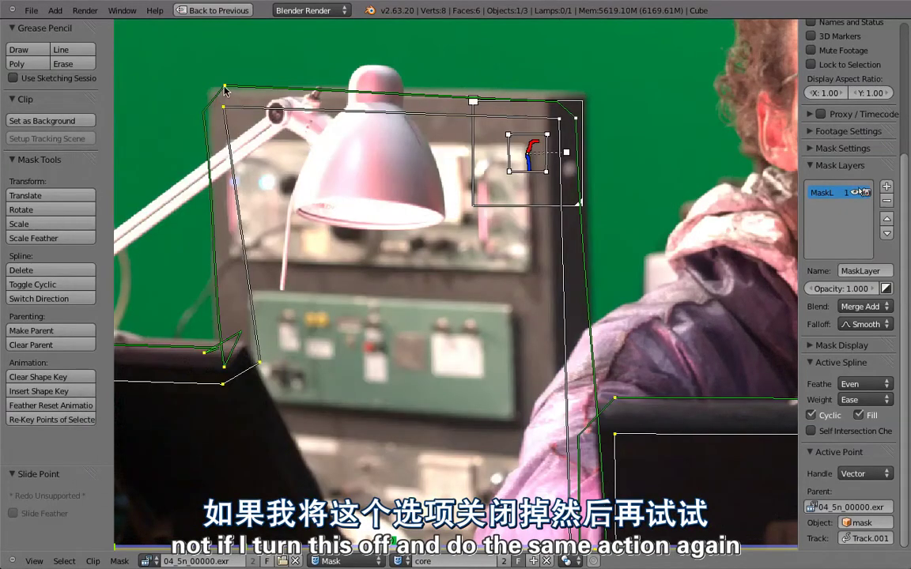
Step: Widen the top-left feather and adjust the top and bottom-left mask corners around the lamp
mouse_move(225, 87)
mouse_down()
mouse_move(225, 57)
mouse_move(233, 98)
mouse_up()
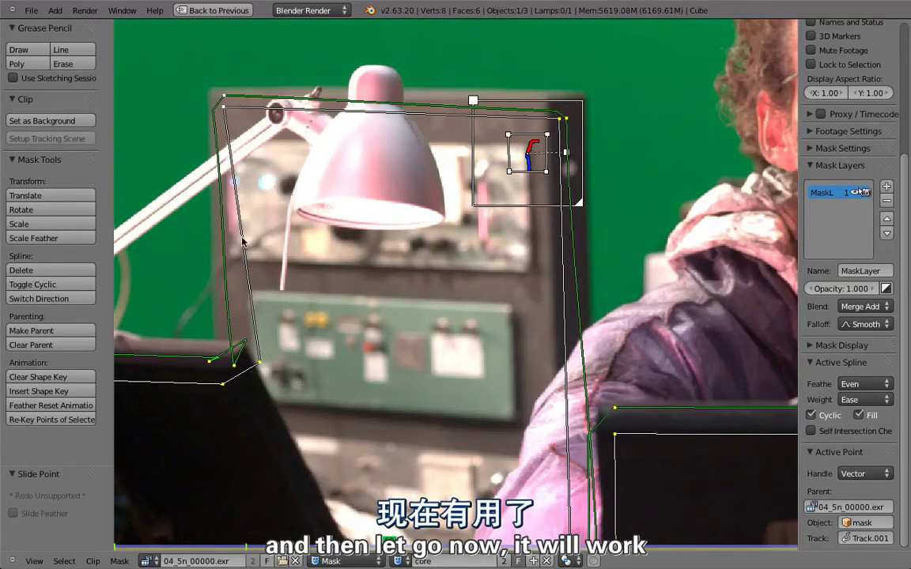
mouse_move(235, 366)
mouse_down()
mouse_move(242, 364)
mouse_move(217, 371)
mouse_up()
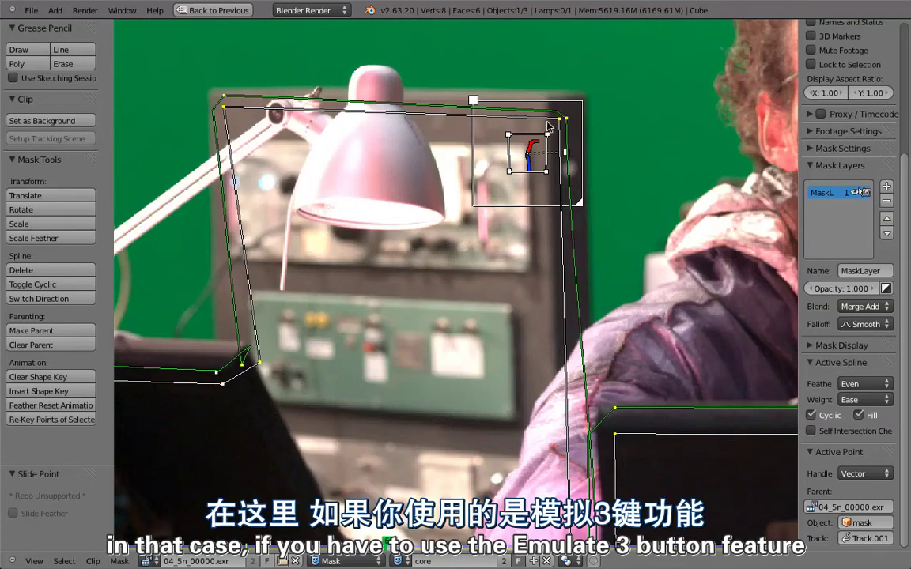
drag(547, 121, 557, 106)
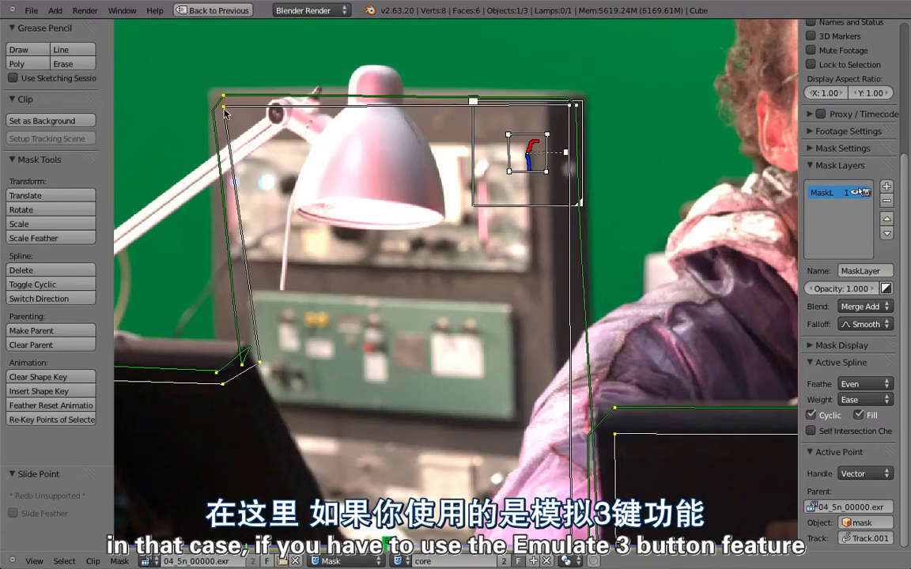
drag(224, 109, 223, 104)
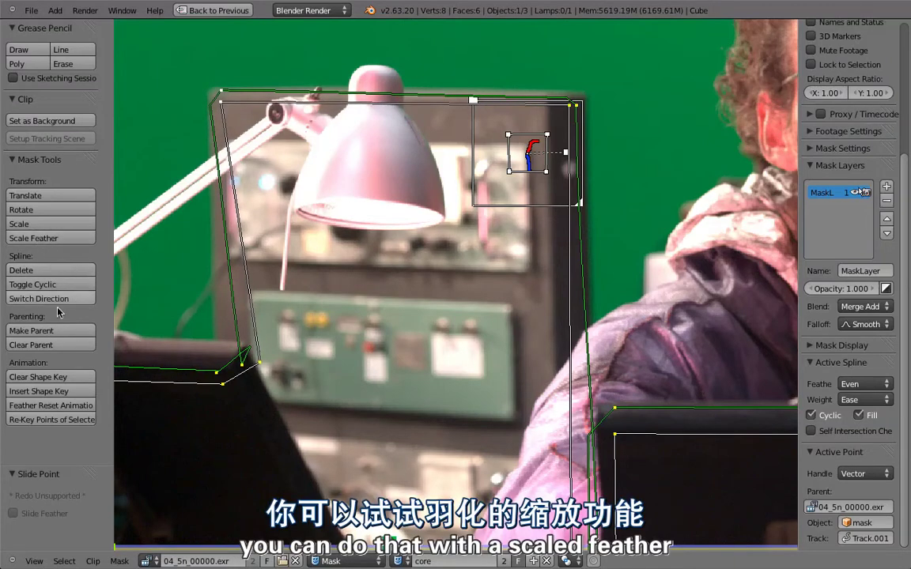
drag(260, 368, 225, 359)
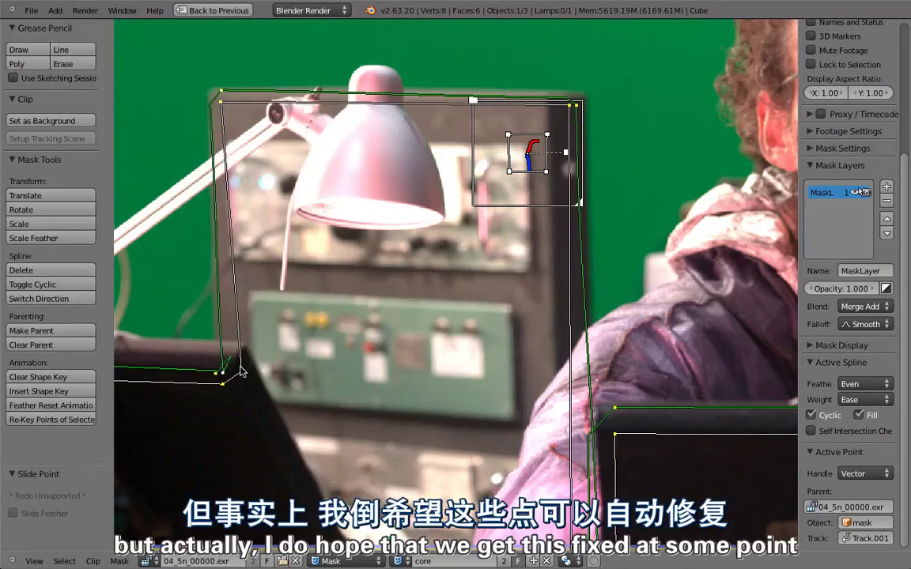
middle_drag(565, 435, 492, 378)
Step: Adjust the mask's right edge near the bottom-right corner, then restore the split compositing layout
scroll(492, 379, down, 2)
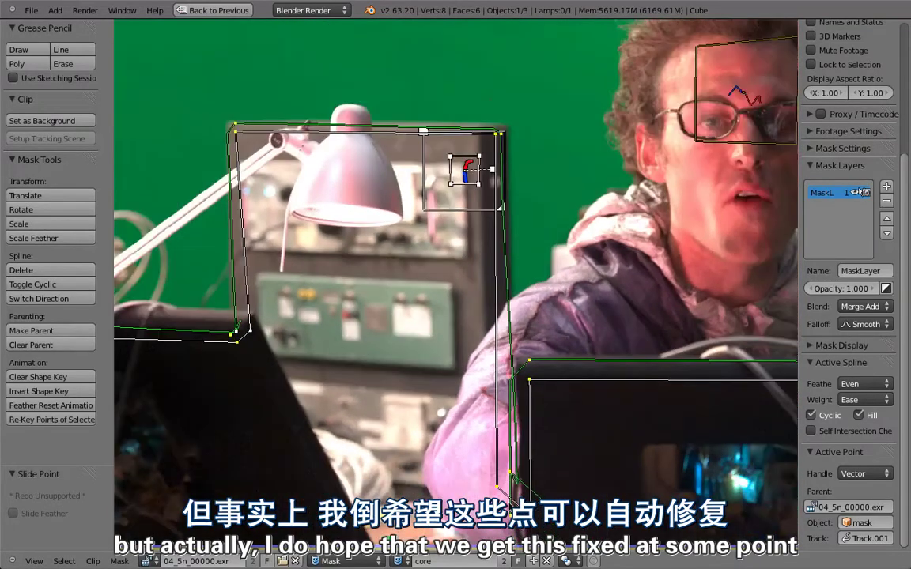
drag(458, 456, 473, 413)
scroll(557, 357, down, 2)
scroll(557, 357, down, 2)
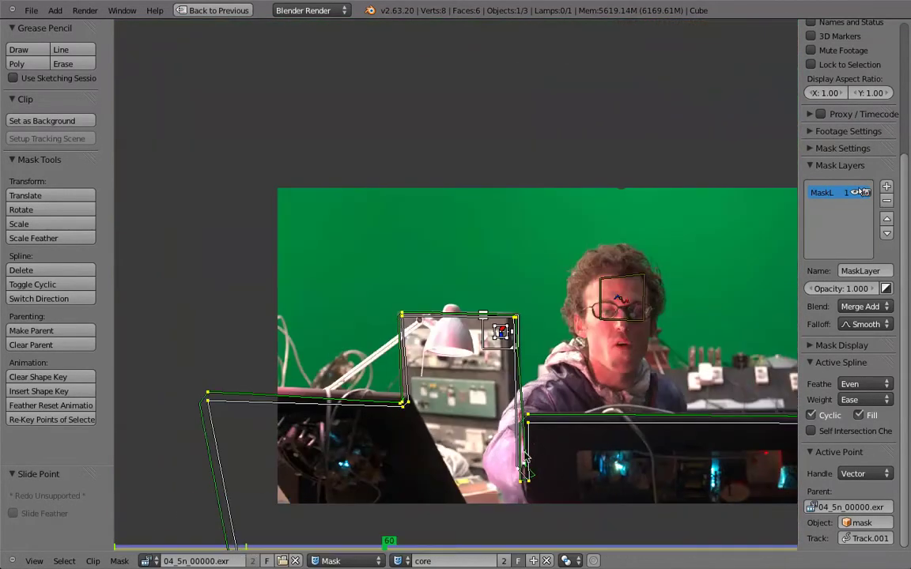
middle_drag(548, 446, 417, 414)
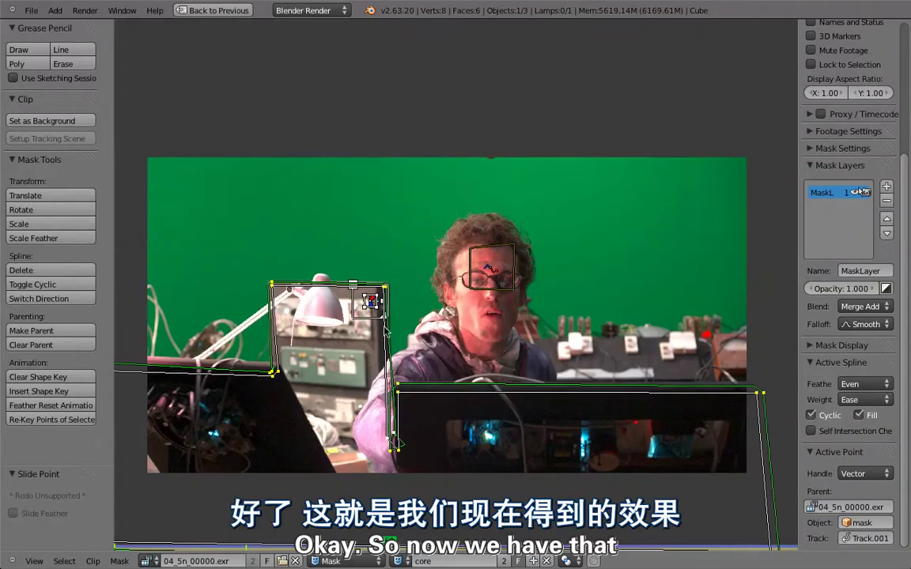
key(ctrl+Up)
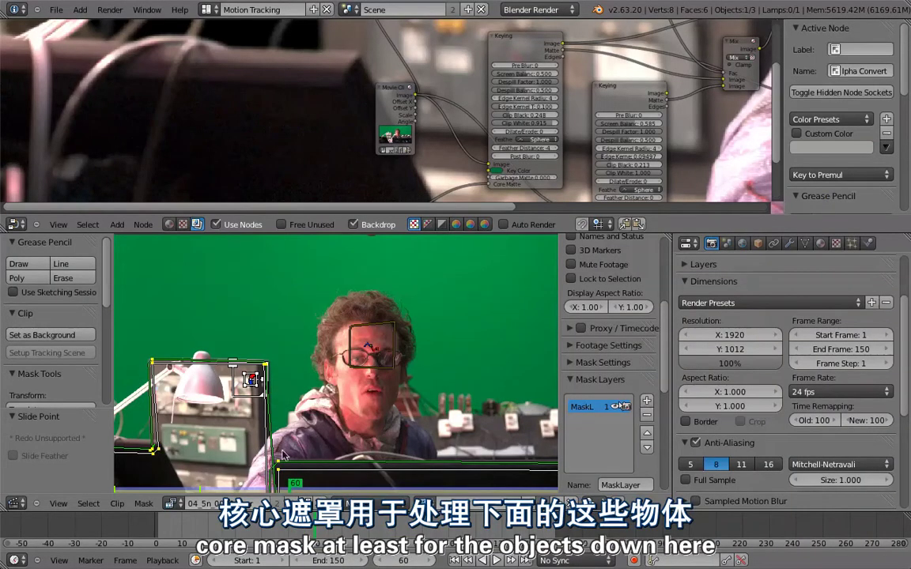
Step: Enlarge the node editor and preview the upper Keying node's matte, showing core-masked areas solid white
key(ctrl+Up)
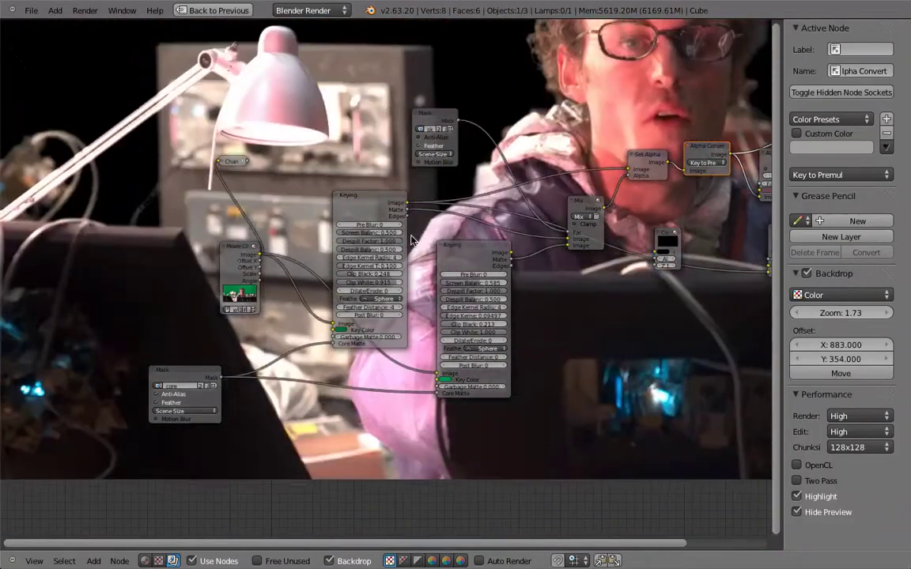
click(357, 217)
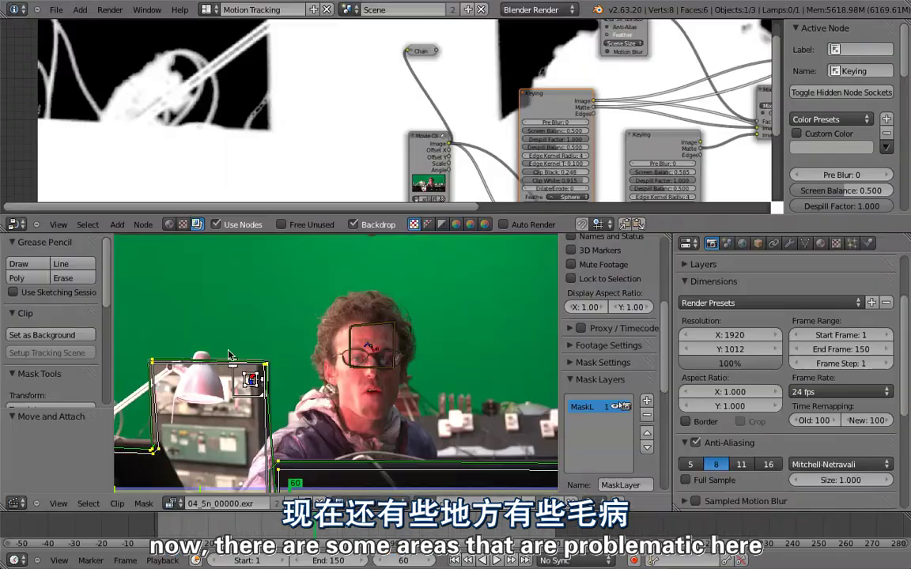
scroll(204, 330, up, 2)
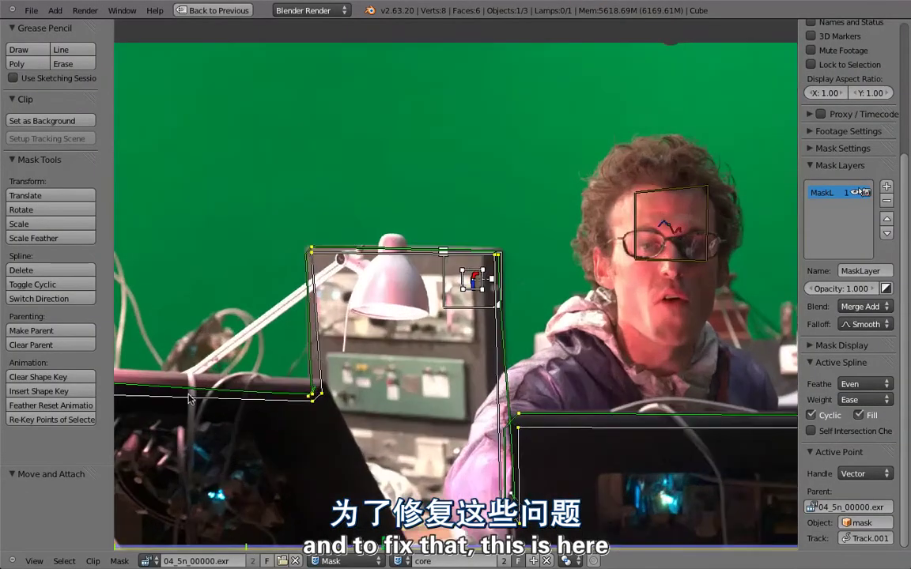
scroll(204, 331, up, 2)
scroll(283, 356, up, 2)
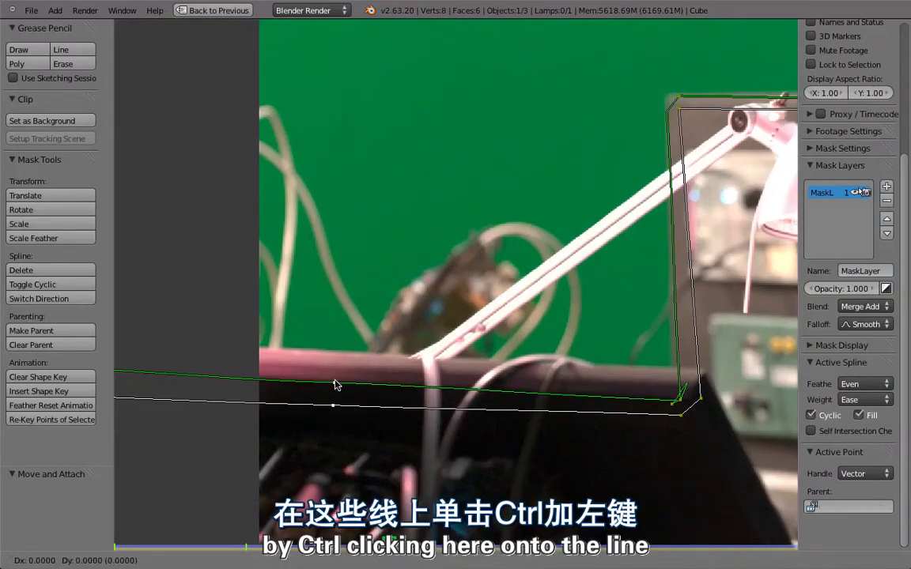
mouse_move(333, 405)
ctrl+mouse_down()
mouse_move(327, 390)
mouse_move(394, 363)
ctrl+mouse_up()
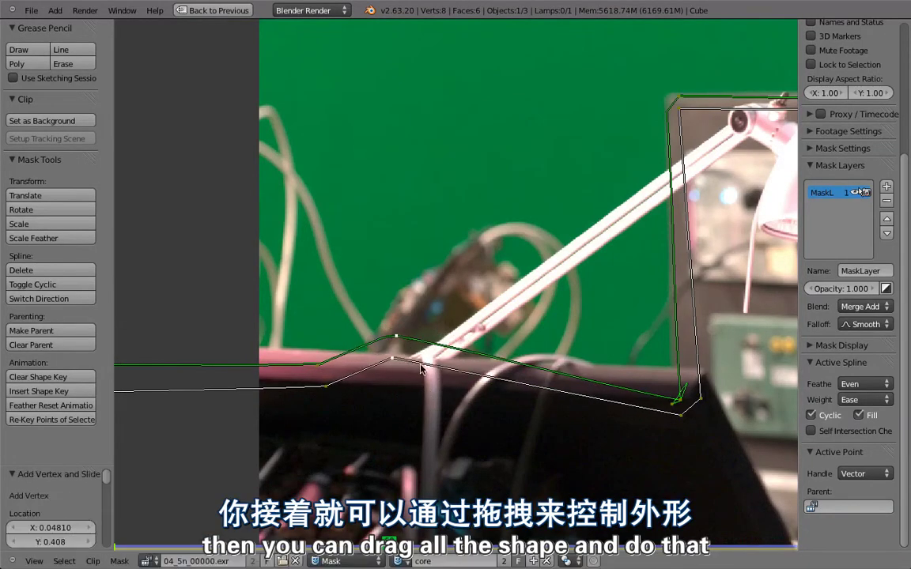
ctrl+drag(427, 346, 435, 253)
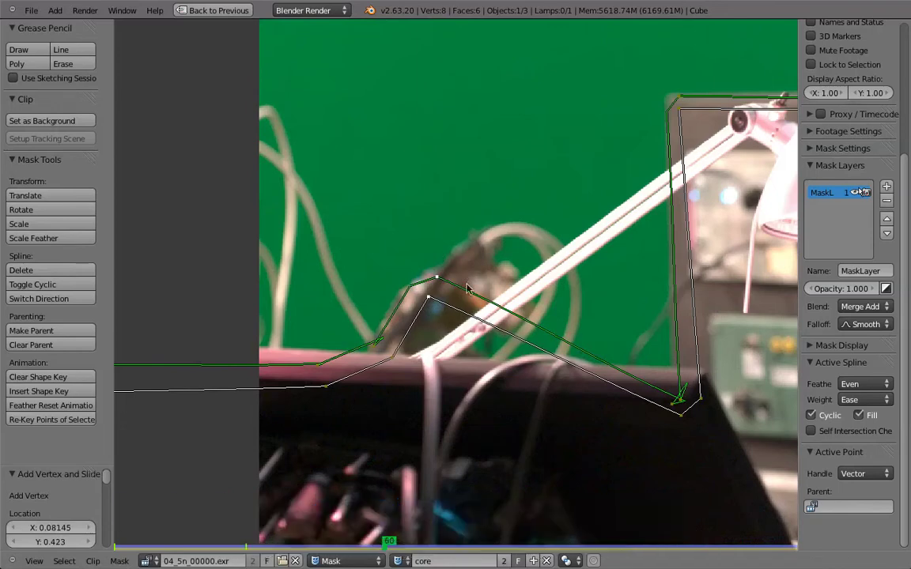
key(x)
click(440, 310)
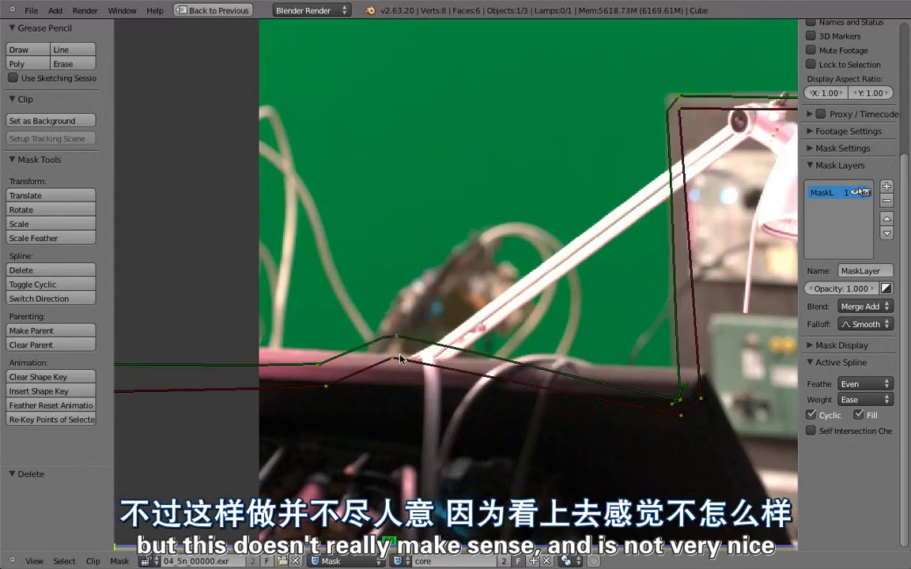
right_click(378, 340)
key(x)
click(384, 352)
key(a)
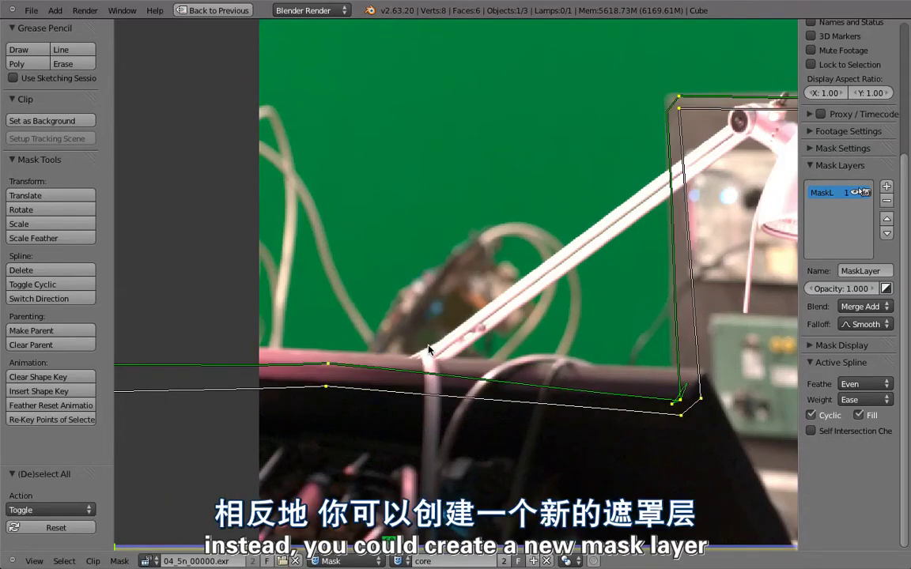
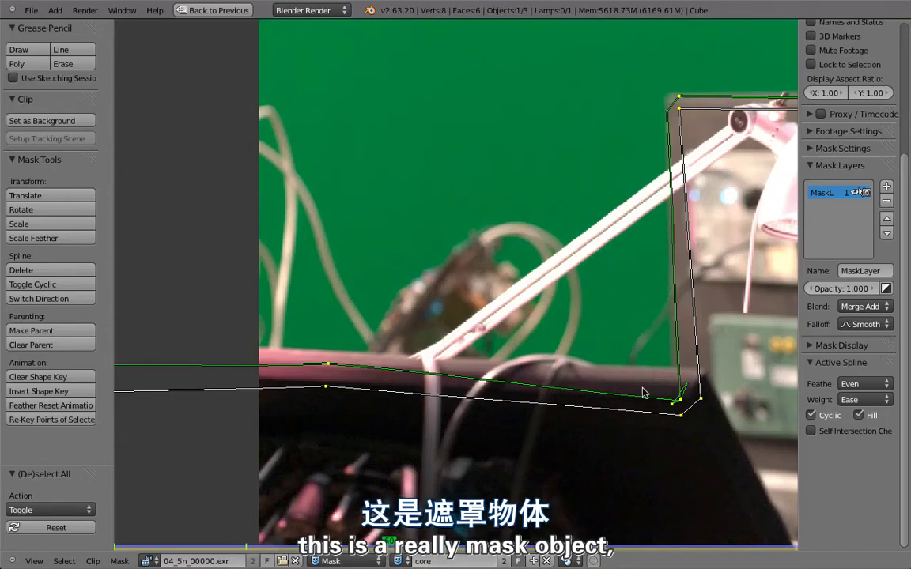
Step: Delete the extra bottom-right mask point, move the corner onto the table edge, and widen the side panel
drag(683, 417, 698, 398)
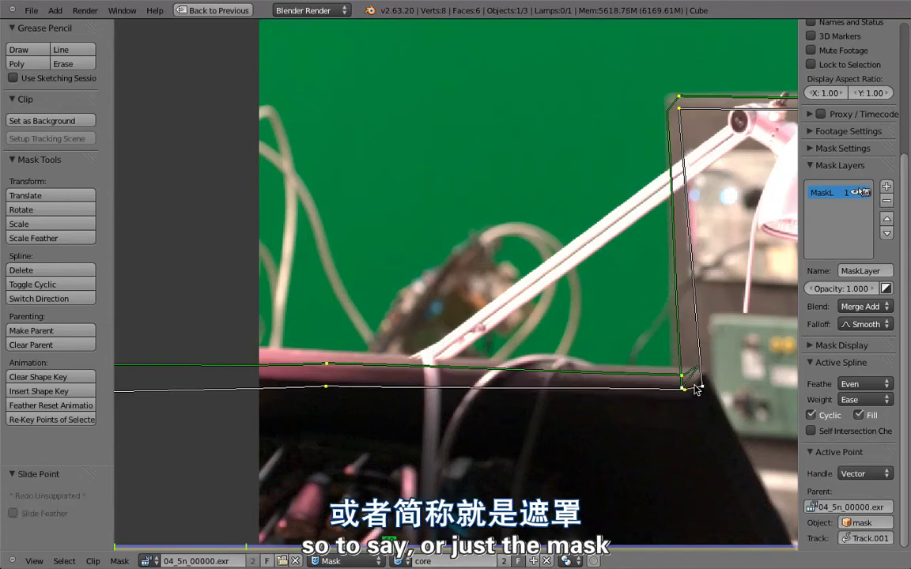
key(Up)
key(a)
click(606, 361)
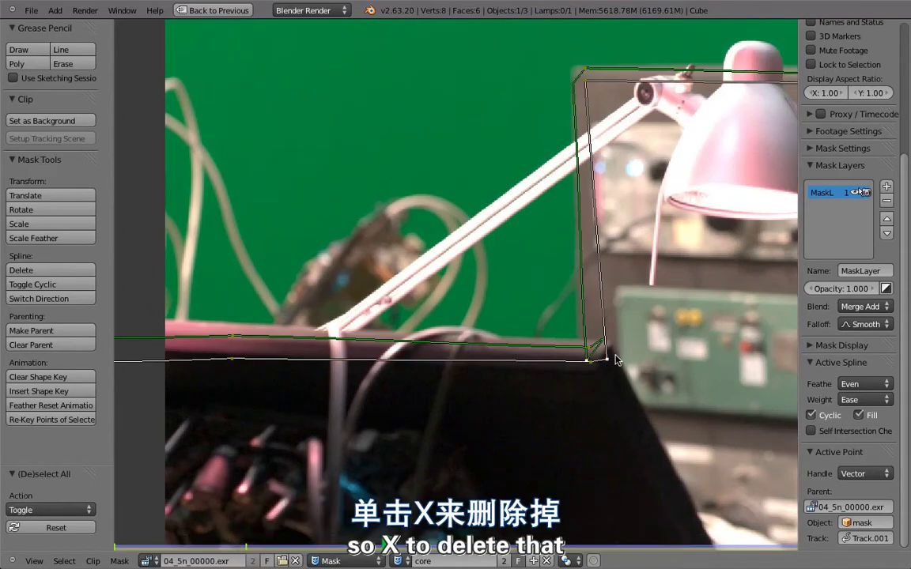
key(x)
click(599, 359)
right_drag(599, 367, 613, 372)
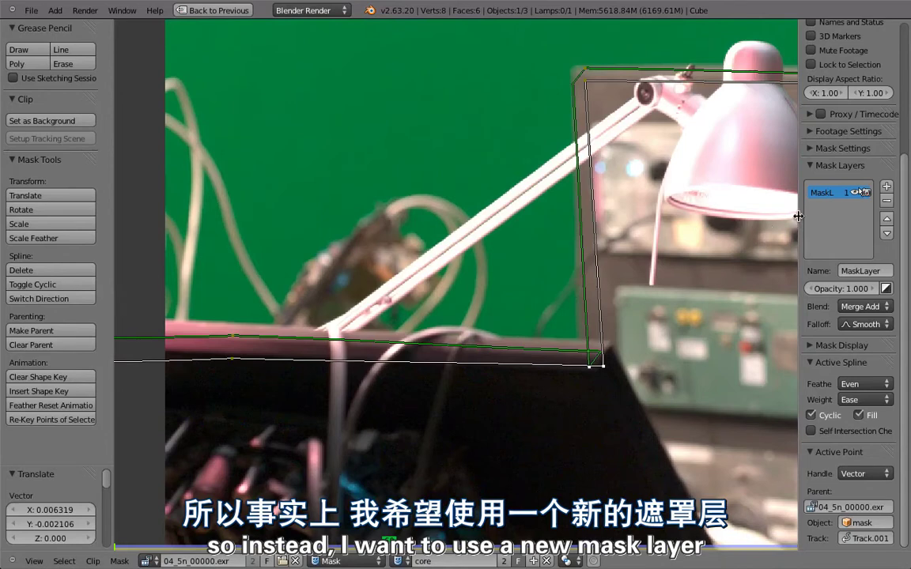
drag(799, 223, 733, 209)
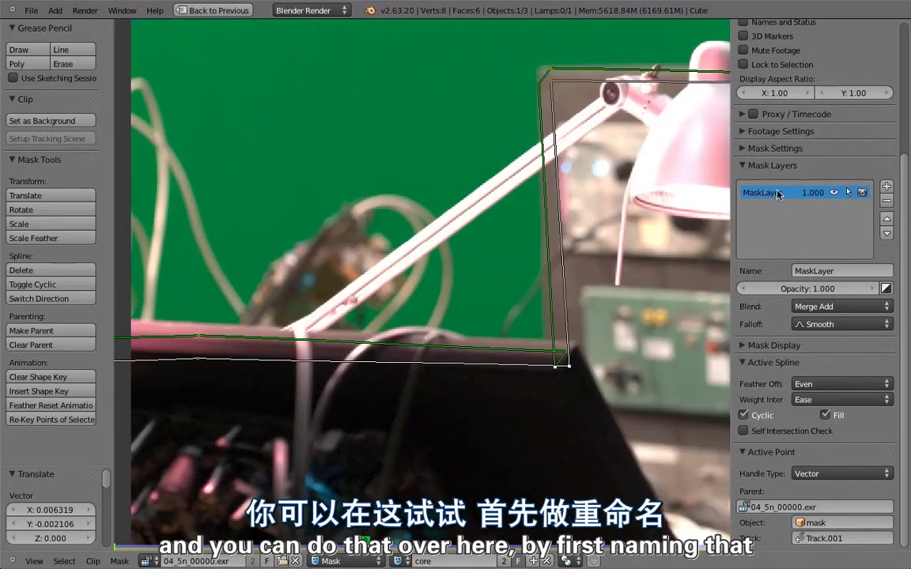
Step: Rename the existing mask layer to 'main'
click(829, 271)
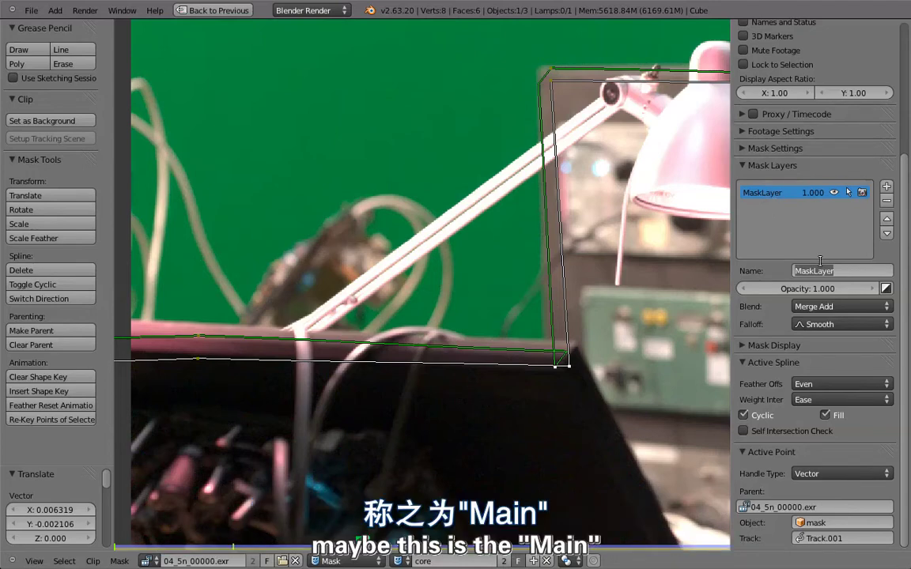
text(main)
key(Return)
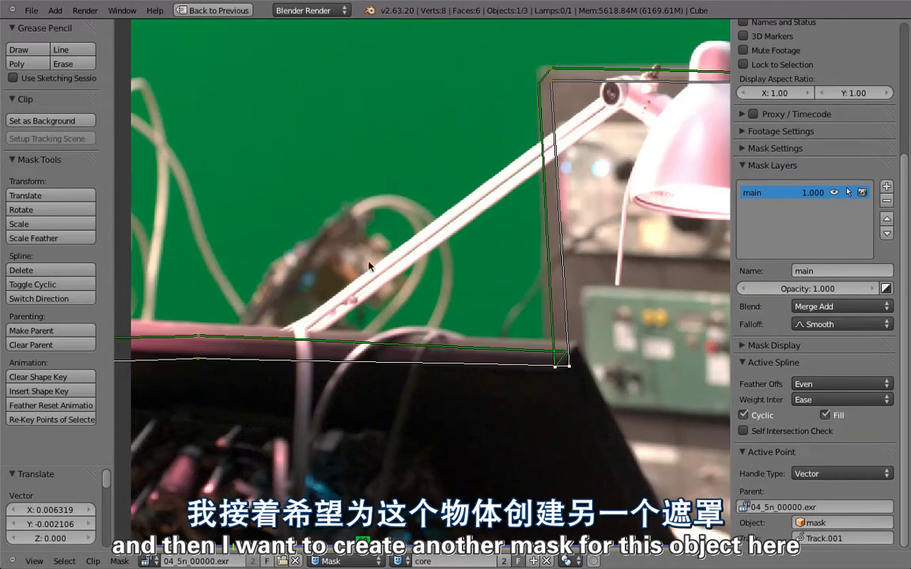
Step: Add a second mask layer named 'thingy' and deselect all points
click(886, 188)
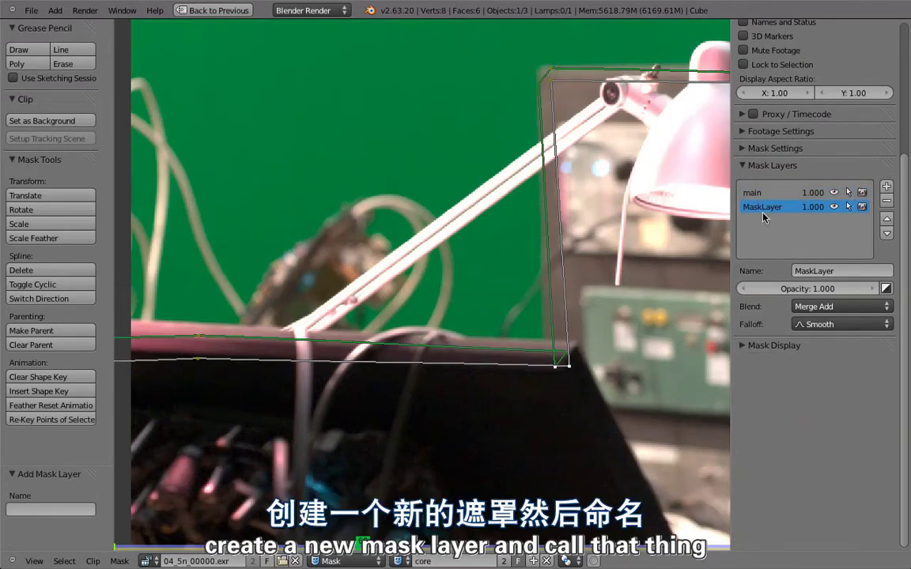
click(832, 272)
text(thingy)
key(Return)
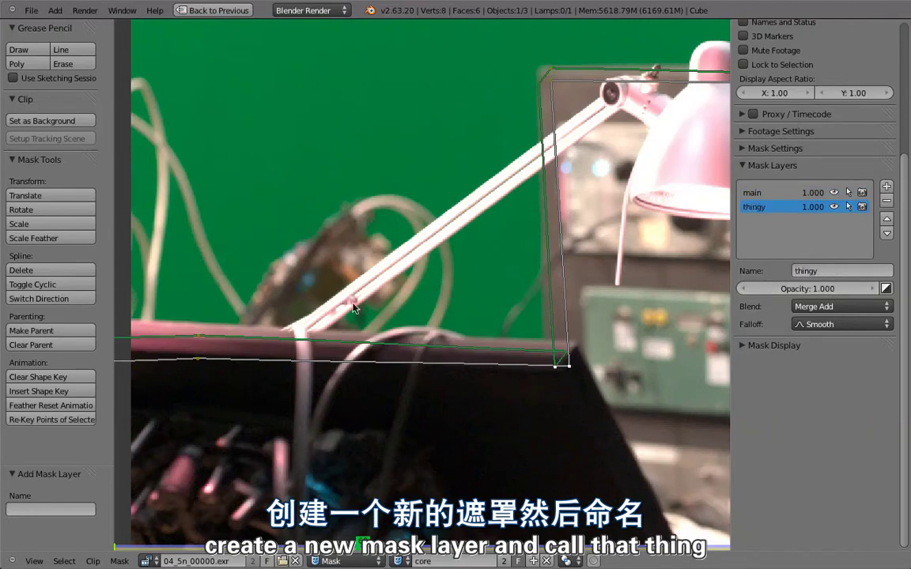
key(a)
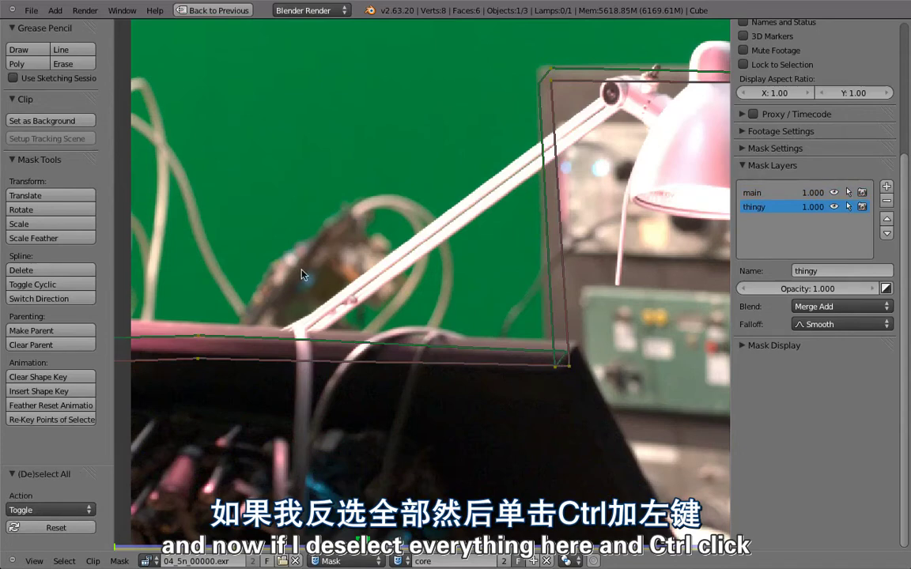
Step: Add test mask points on the cables and beside the lamp, then delete them
ctrl+click(324, 235)
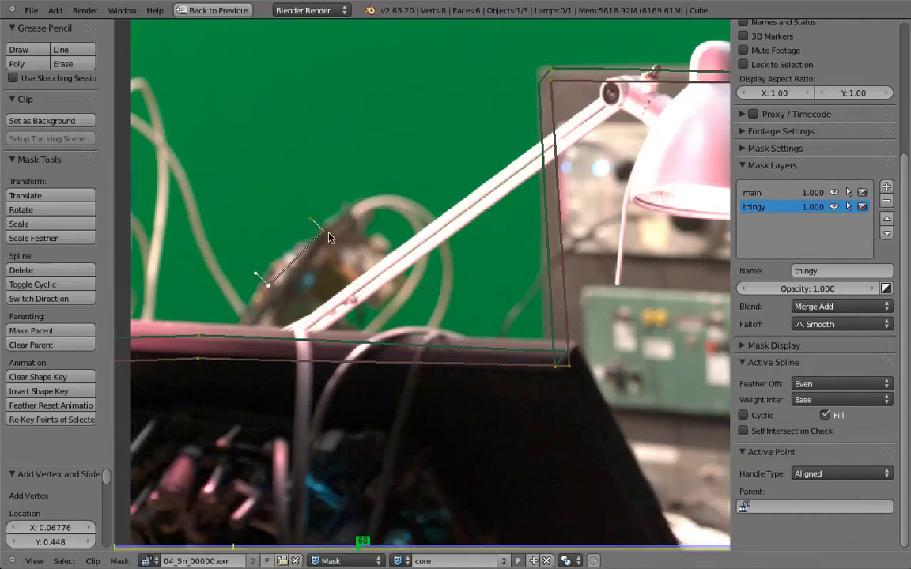
key(x)
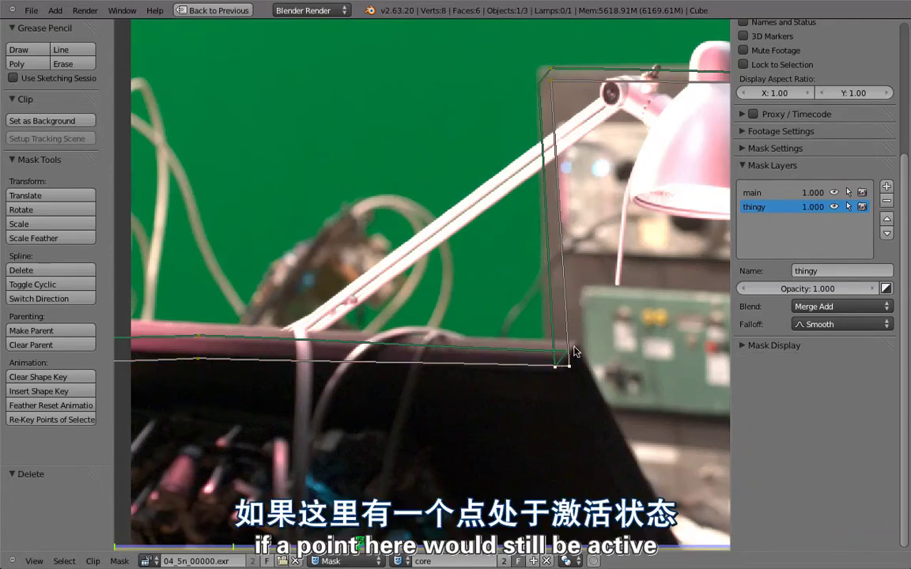
scroll(589, 366, up, 1)
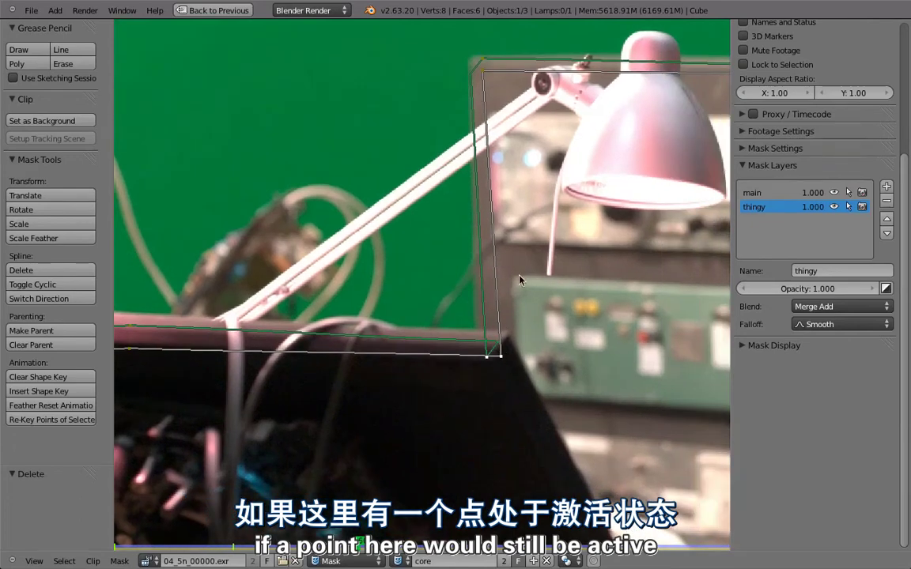
ctrl+click(512, 278)
key(x)
right_click(458, 270)
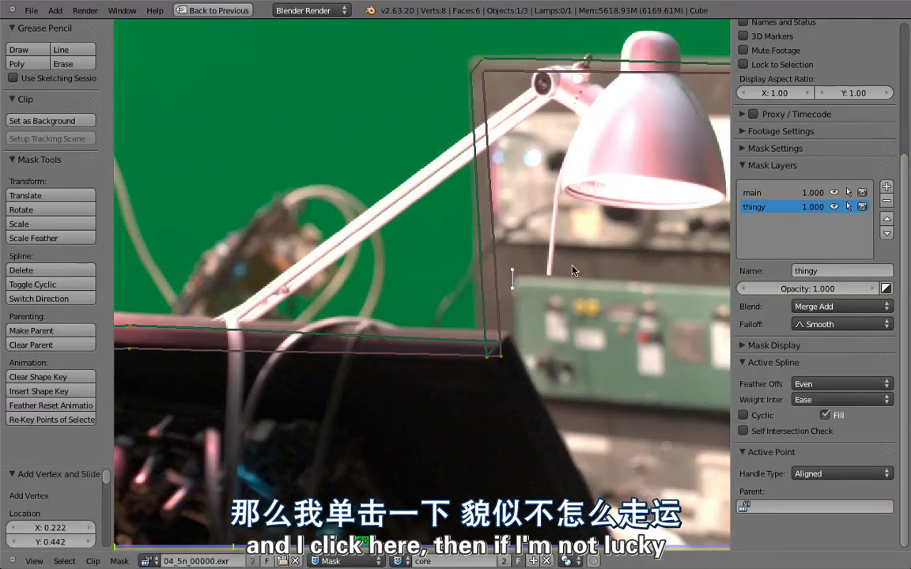
key(x)
click(511, 313)
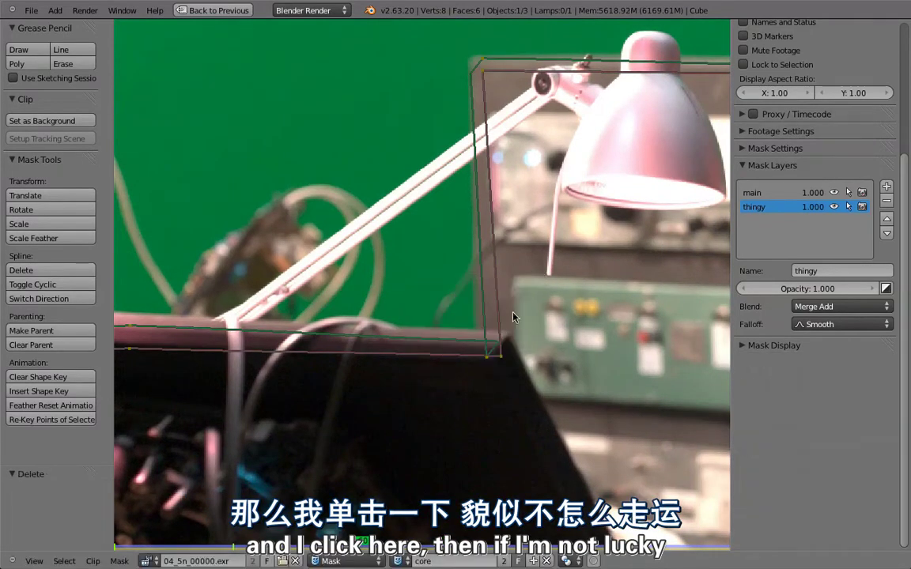
Step: Delete a point accidentally added to the main mask and lock the main layer against selection
ctrl+click(492, 269)
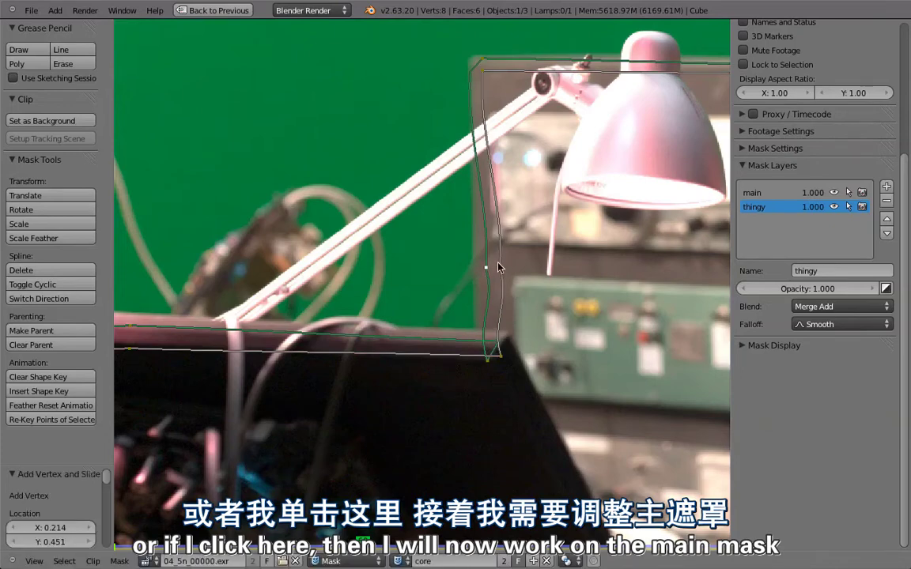
key(x)
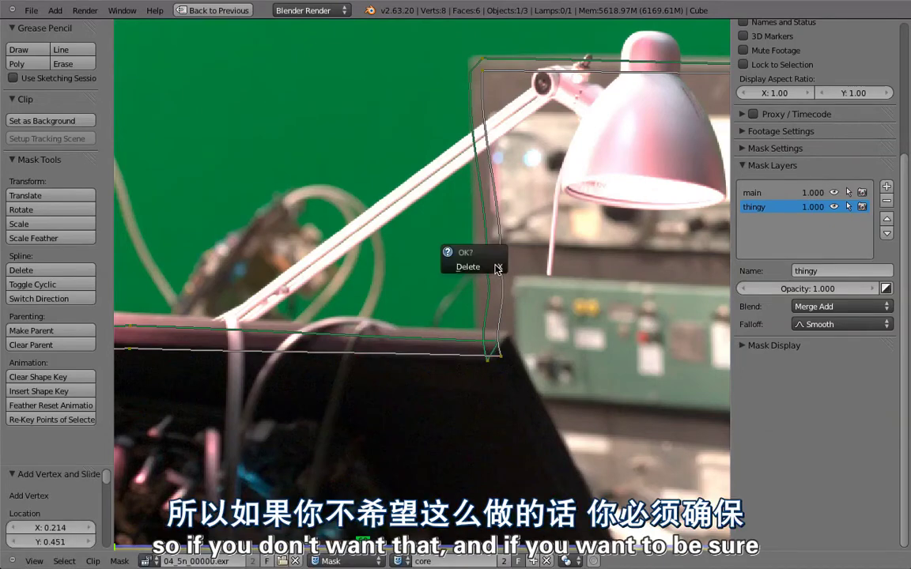
click(493, 267)
key(a)
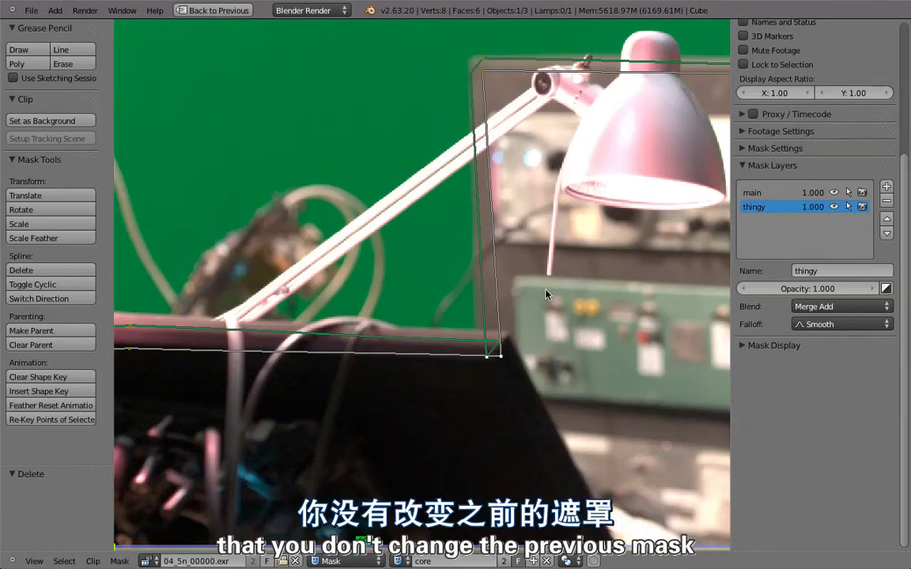
click(849, 192)
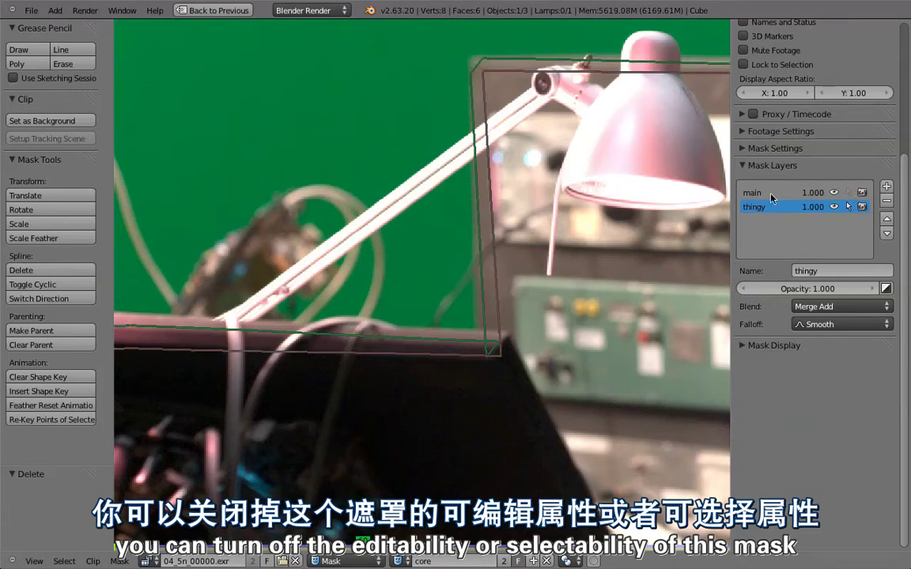
Step: Erase a two-point trial spline on the thingy layer and re-lock the main layer
ctrl+click(500, 277)
ctrl+click(492, 192)
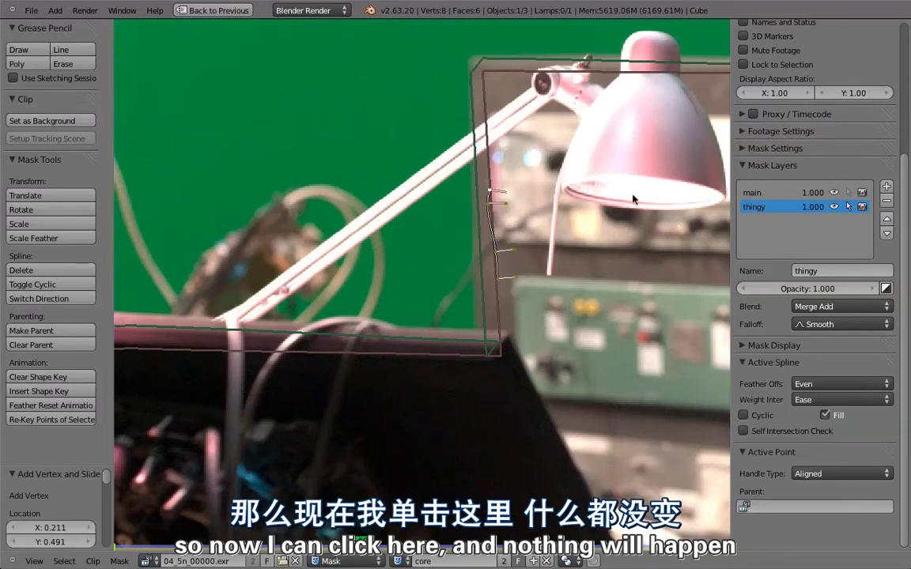
key(a)
key(Delete)
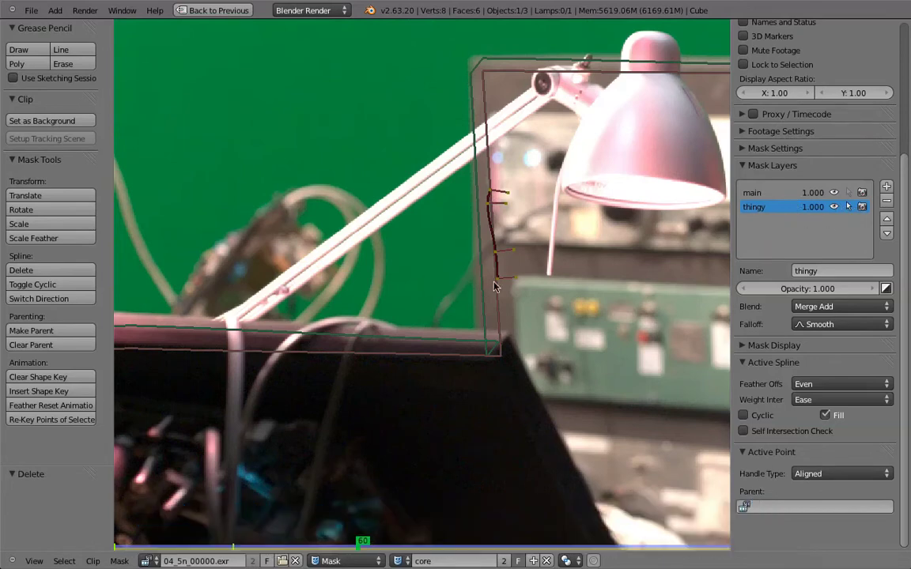
key(x)
key(a)
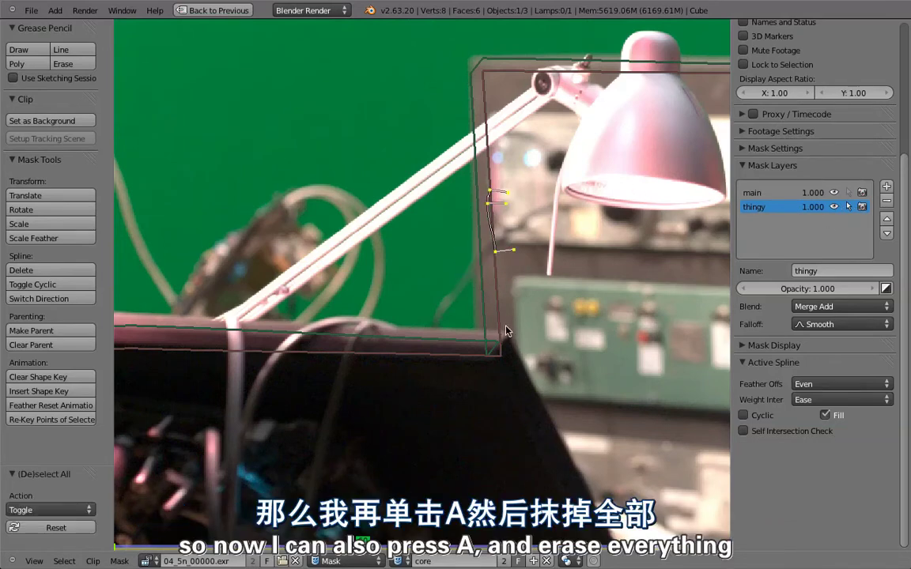
key(Delete)
scroll(478, 309, down, 1)
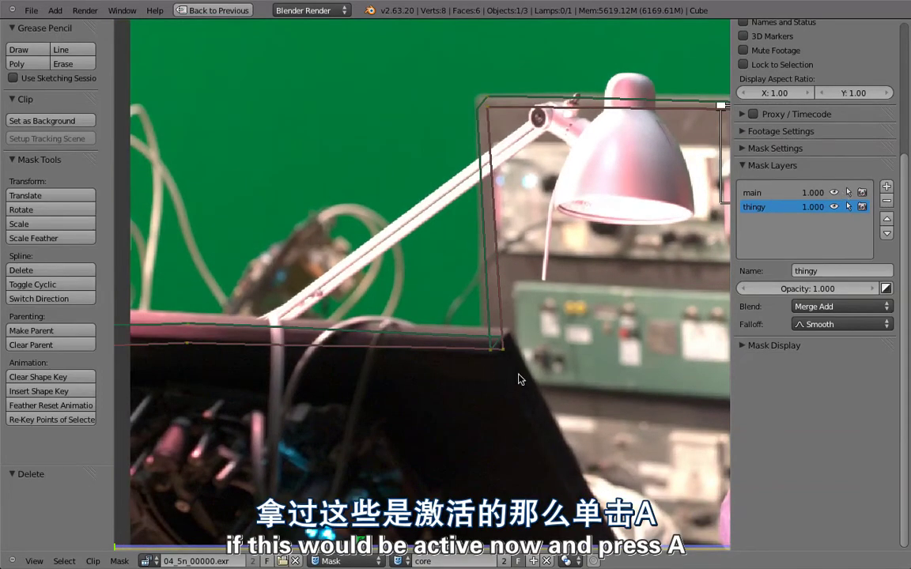
key(a)
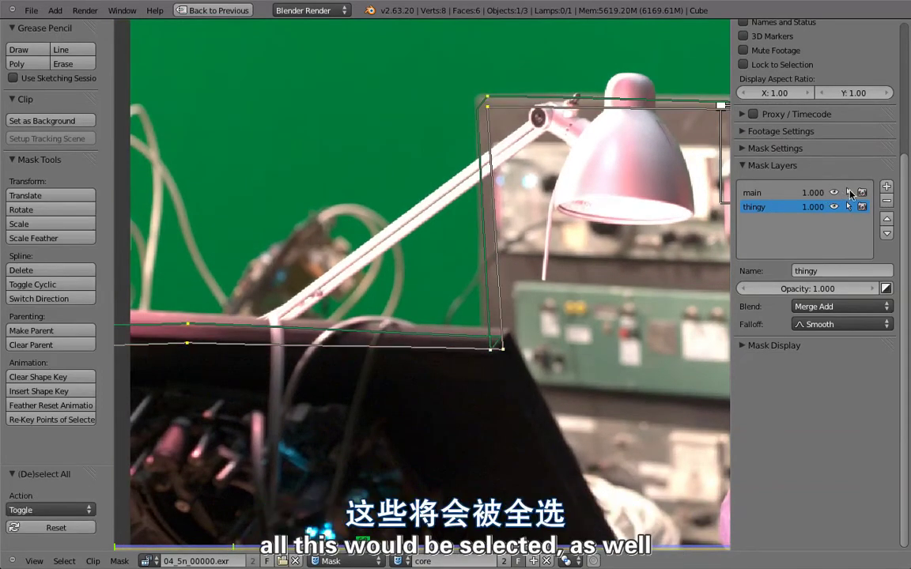
click(848, 192)
Step: Draw a closed five-point spline around the cable object and lamp arm
scroll(513, 269, up, 2)
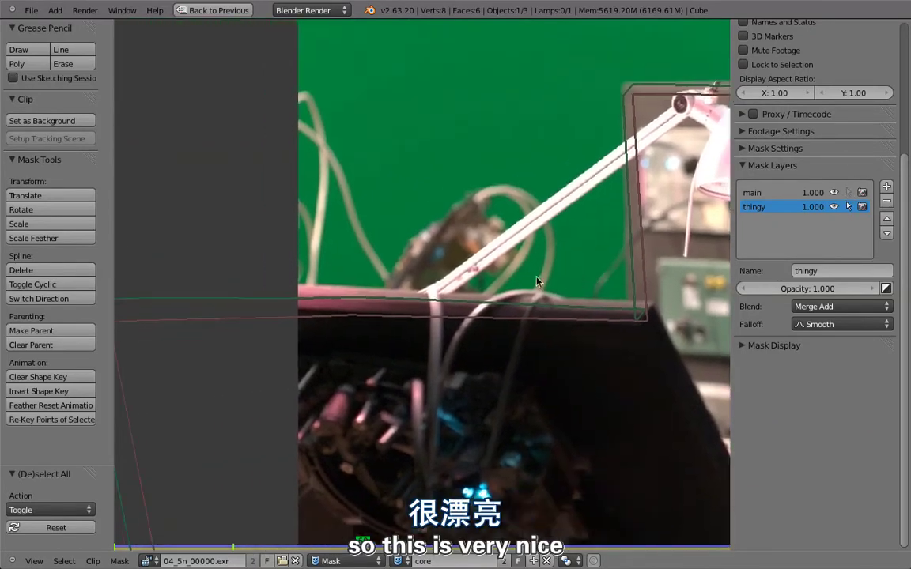
scroll(499, 210, up, 2)
scroll(499, 210, up, 2)
ctrl+click(511, 143)
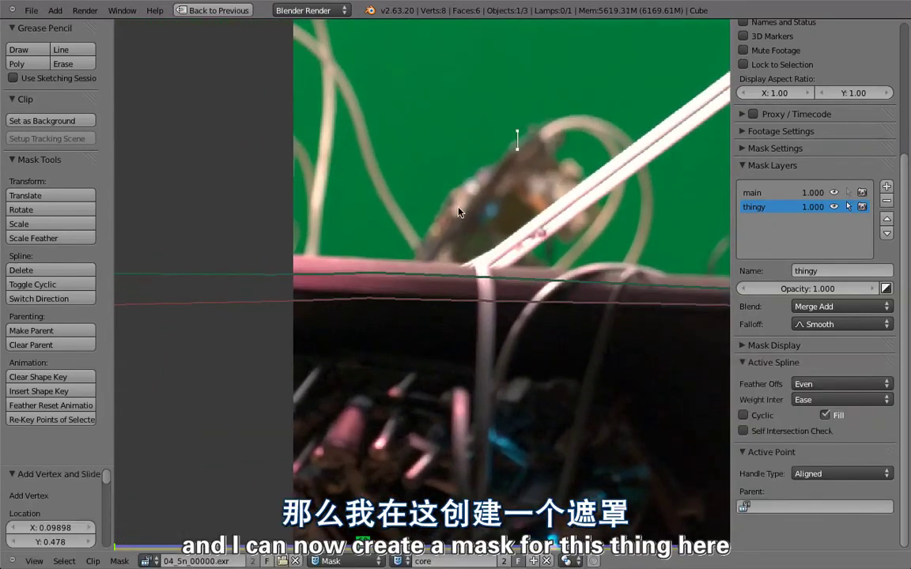
ctrl+click(441, 209)
ctrl+click(407, 272)
ctrl+click(523, 318)
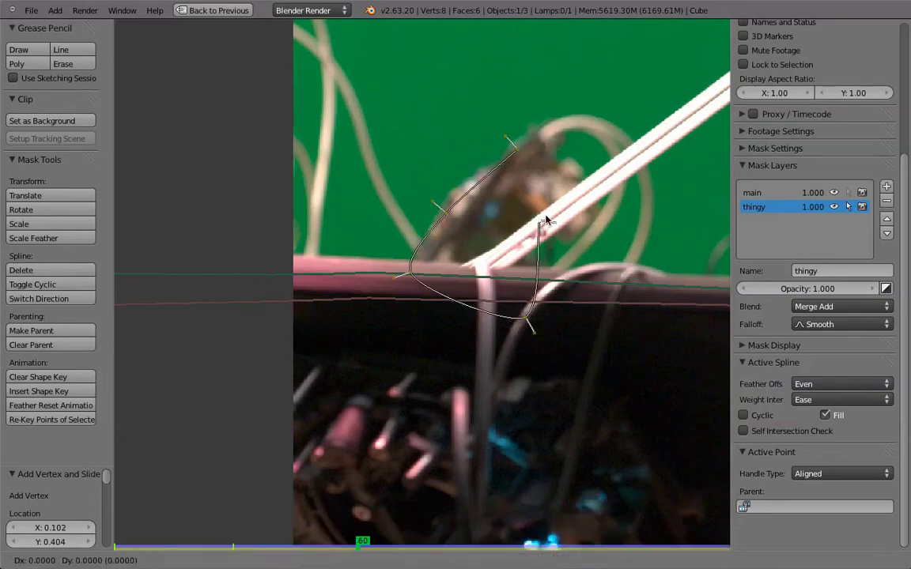
ctrl+click(570, 207)
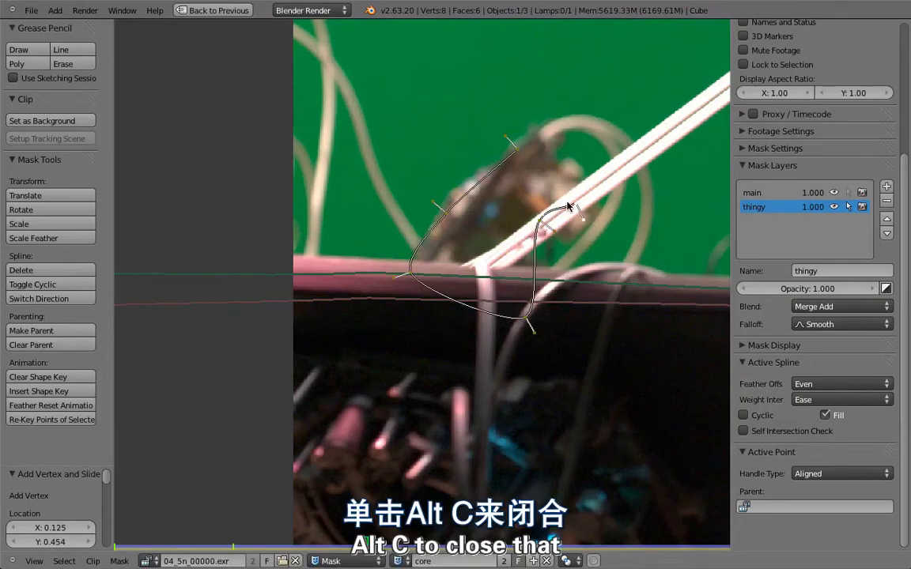
key(alt+c)
drag(530, 152, 525, 145)
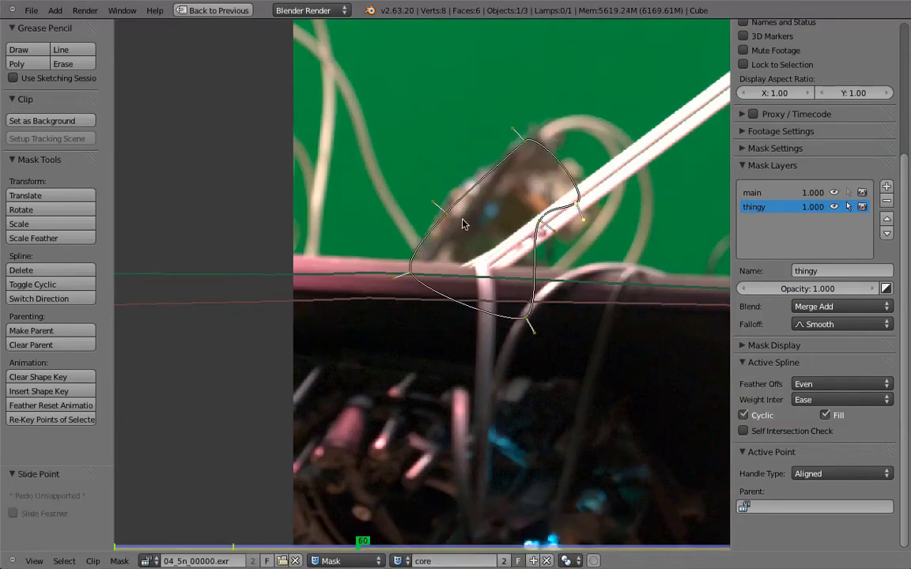
Step: Add feathering at the thingy mask's top, left and bottom points, then select all points
ctrl+shift+drag(445, 214, 437, 213)
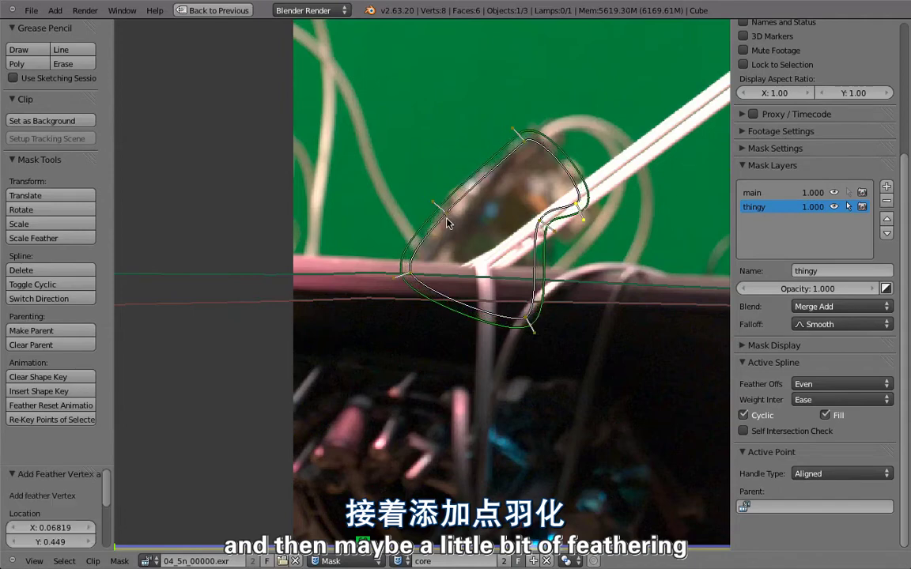
drag(424, 271, 433, 278)
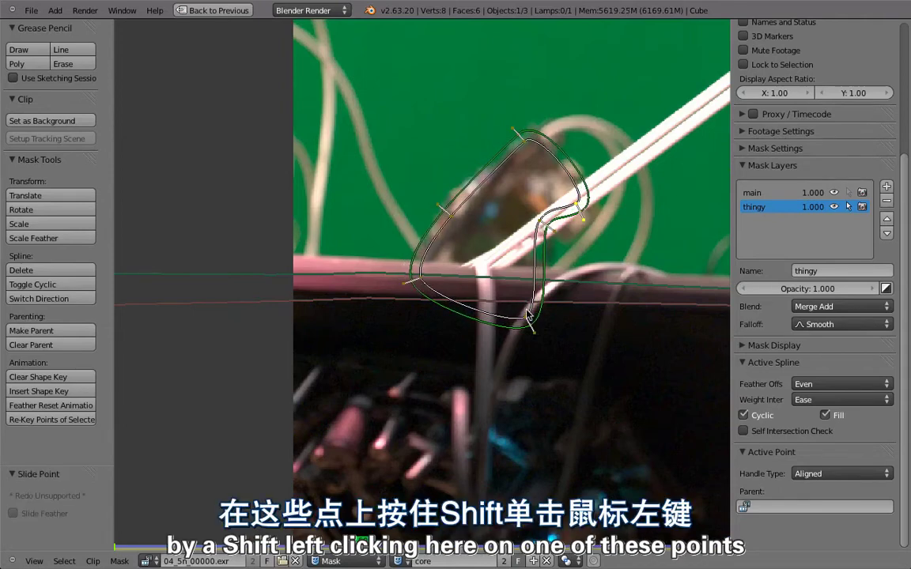
drag(528, 319, 504, 310)
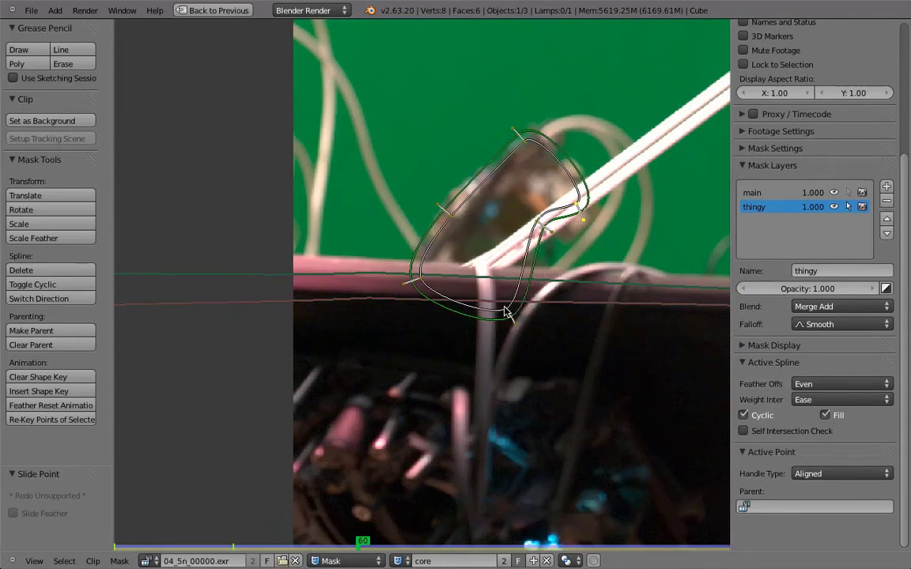
key(a)
key(a)
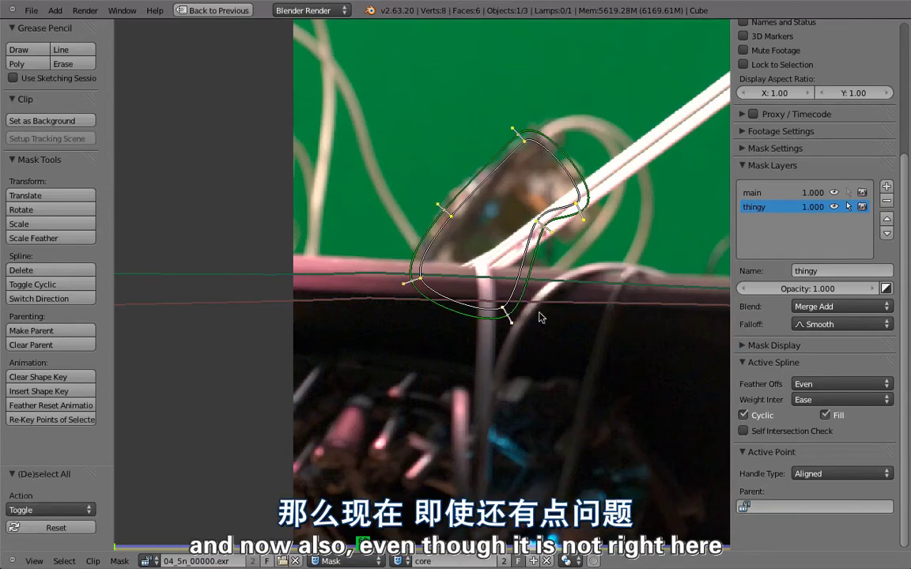
scroll(475, 237, down, 2)
scroll(421, 221, down, 2)
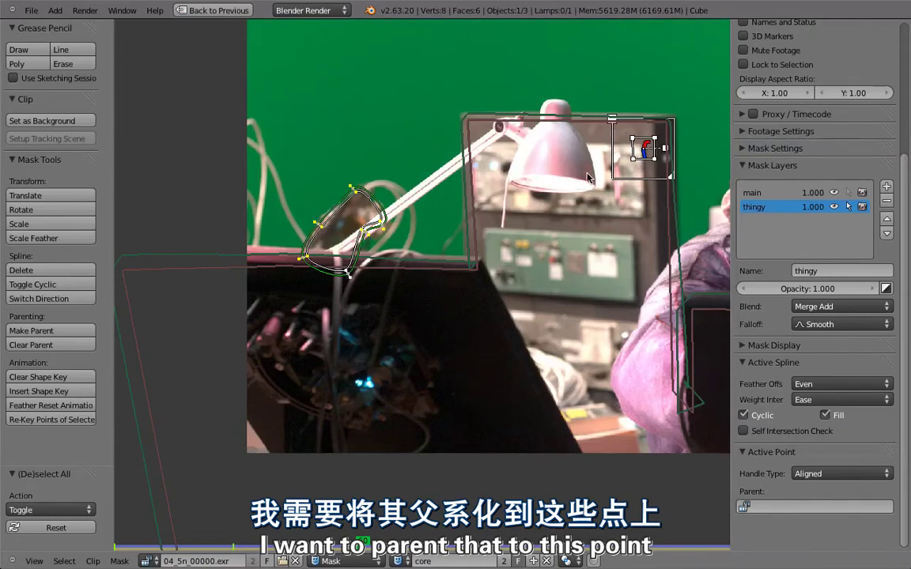
Step: Parent the mask points to Track.001, play back to check, and restore the compositing layout
key(ctrl+p)
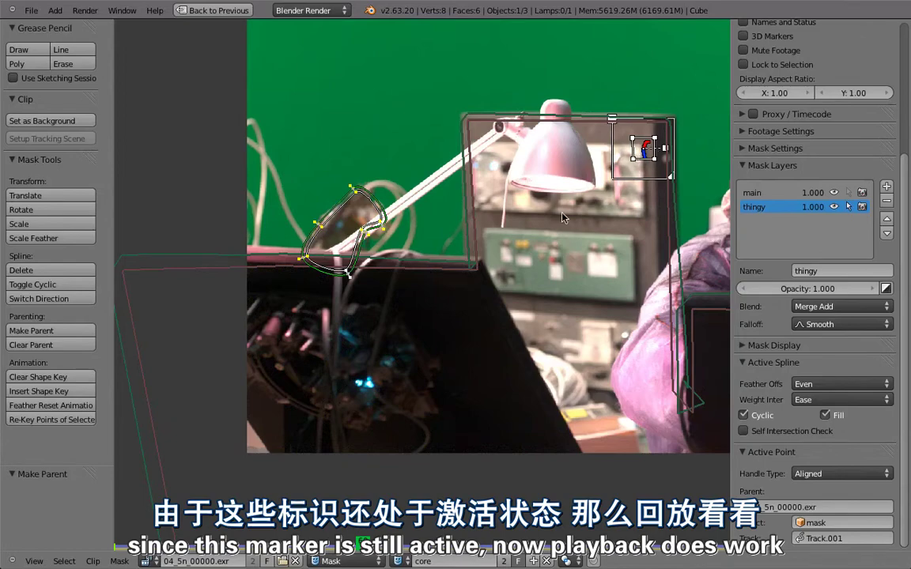
key(alt+a)
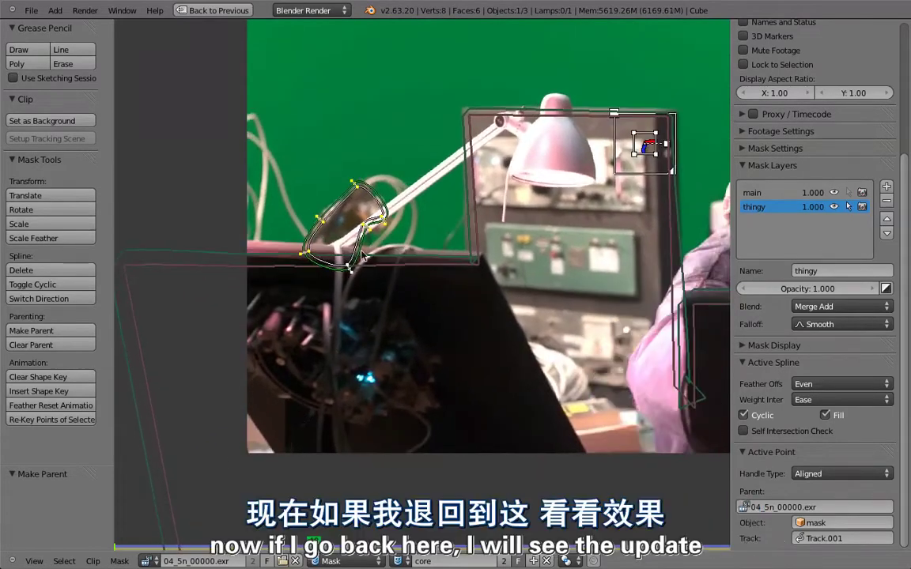
key(ctrl+Up)
key(ctrl+Up)
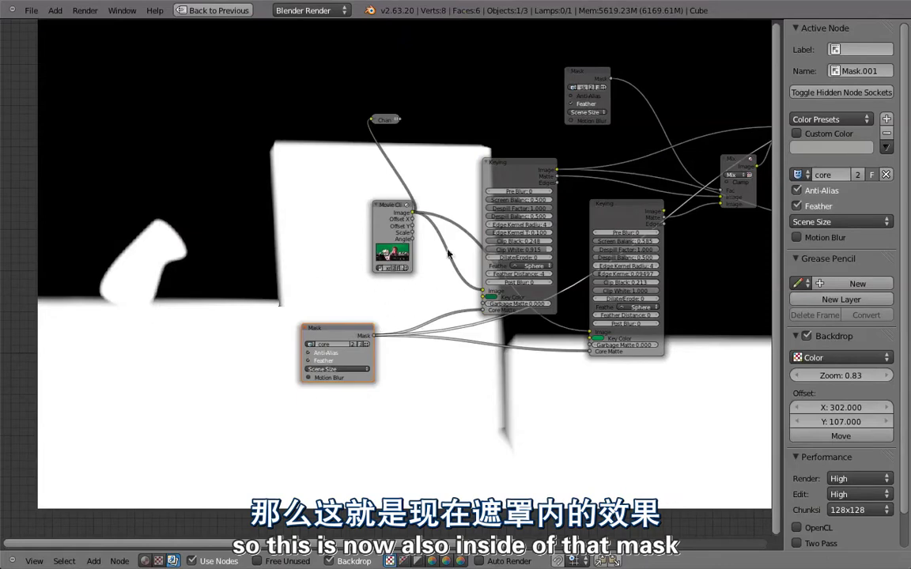
Step: Preview the Mask node's output on the compositor backdrop, then maximise the clip editor
middle_drag(364, 229, 182, 324)
ctrl+shift+click(554, 272)
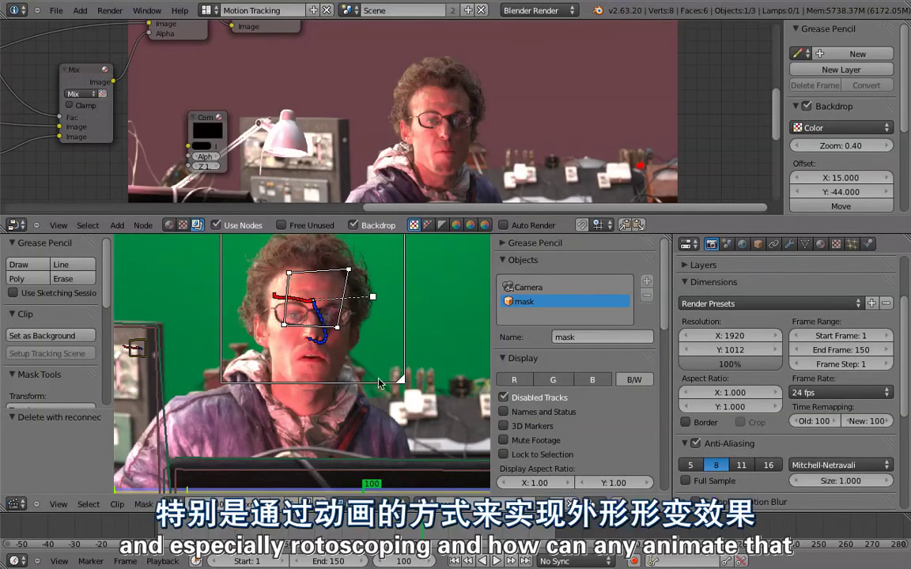
key(ctrl+Up)
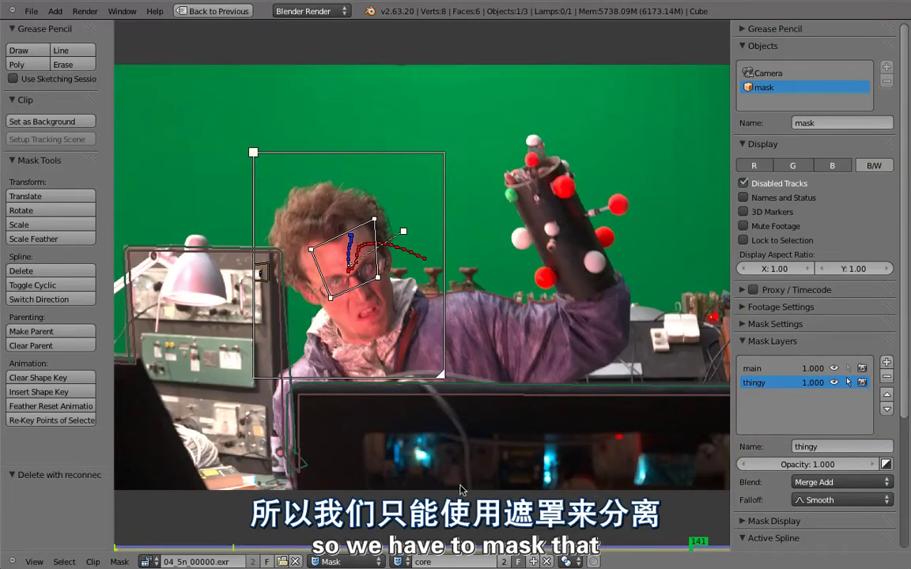
Step: Create a new mask named 'armgun'
click(534, 561)
click(479, 561)
text(armgun)
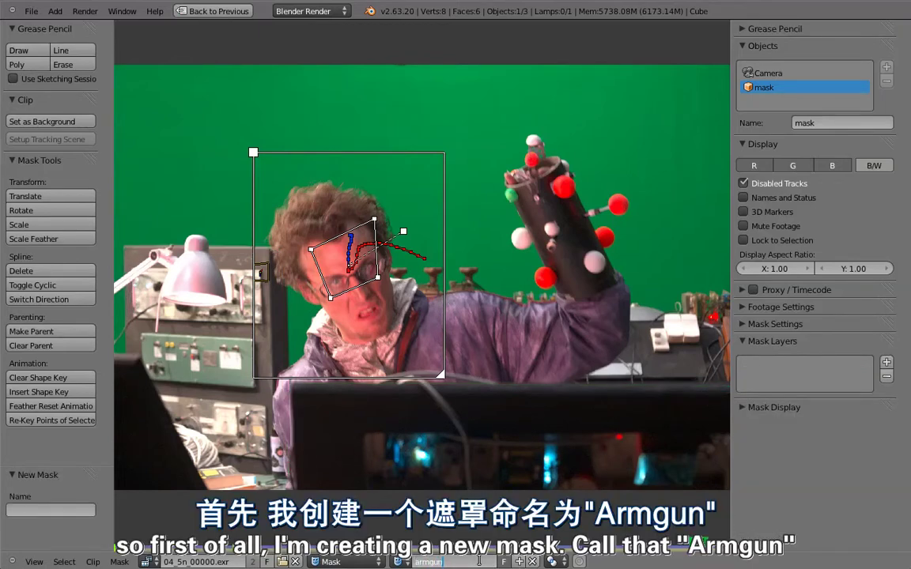
key(Return)
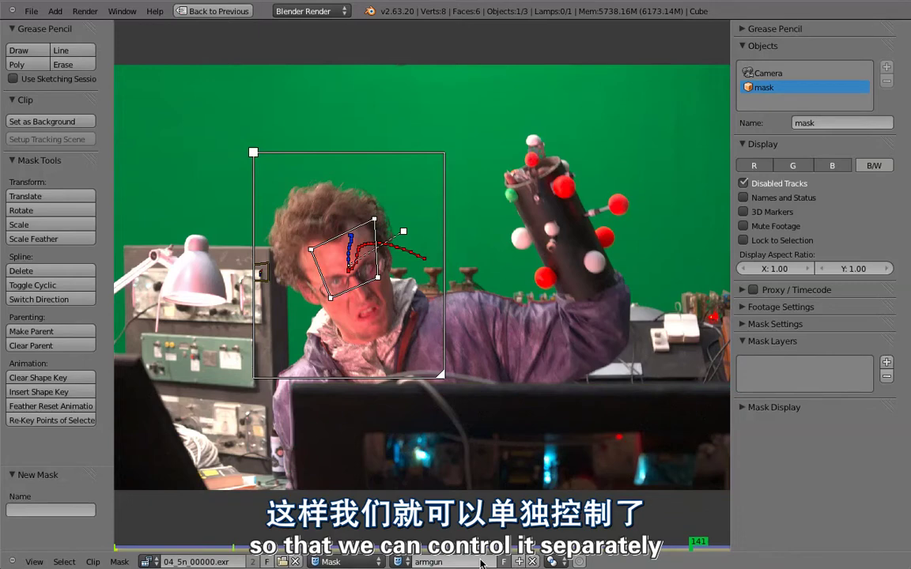
Step: Outline the raised arm's prop with a closed seven-point spline, then advance the footage
middle_drag(563, 191, 544, 182)
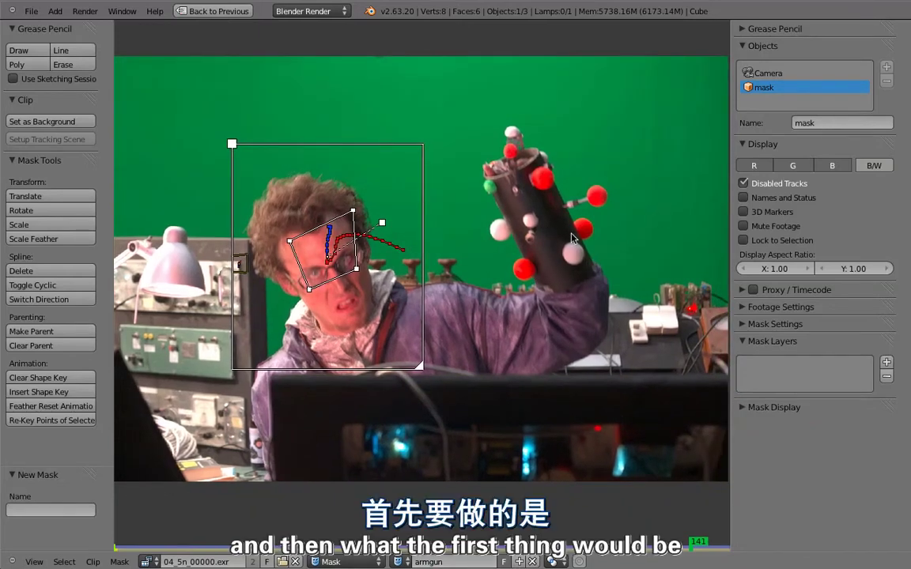
scroll(542, 233, up, 1)
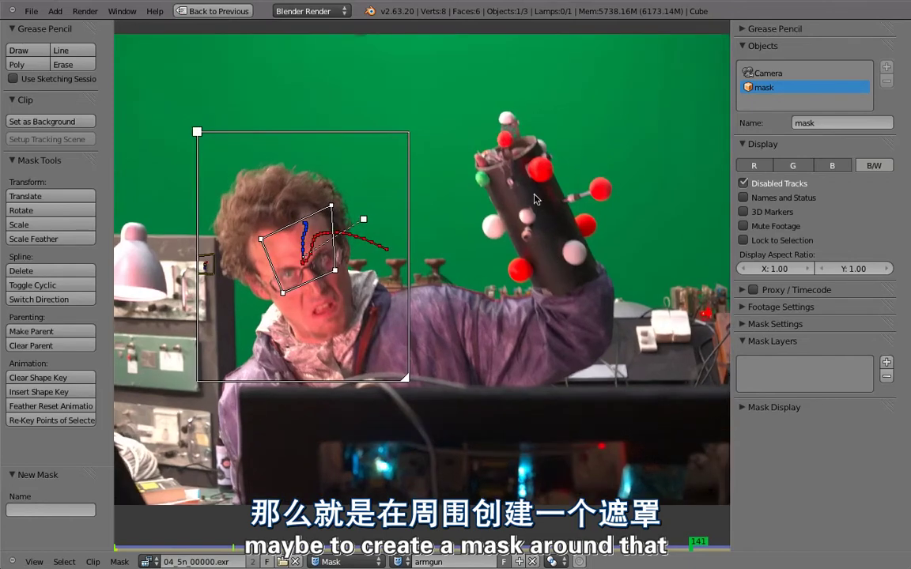
ctrl+click(488, 97)
ctrl+click(458, 152)
ctrl+click(472, 244)
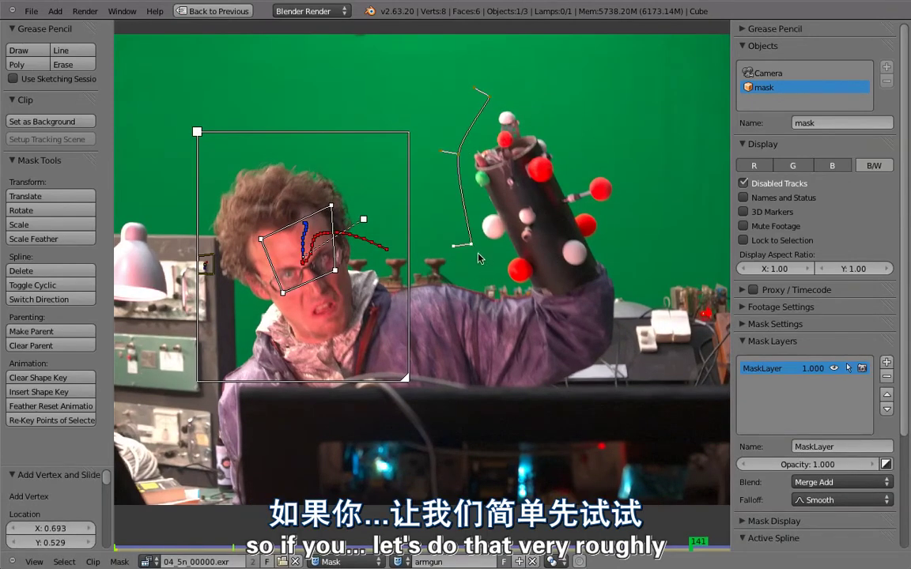
ctrl+click(546, 294)
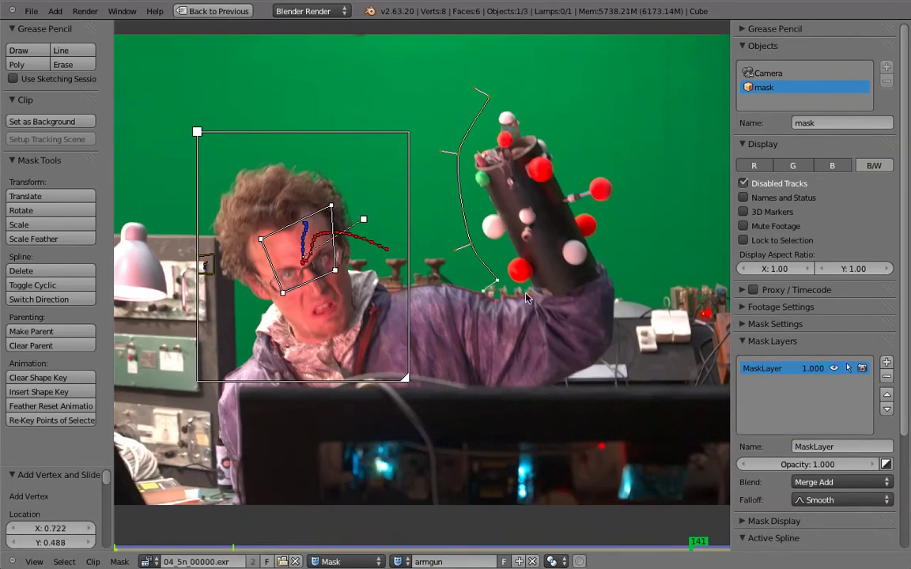
ctrl+click(599, 282)
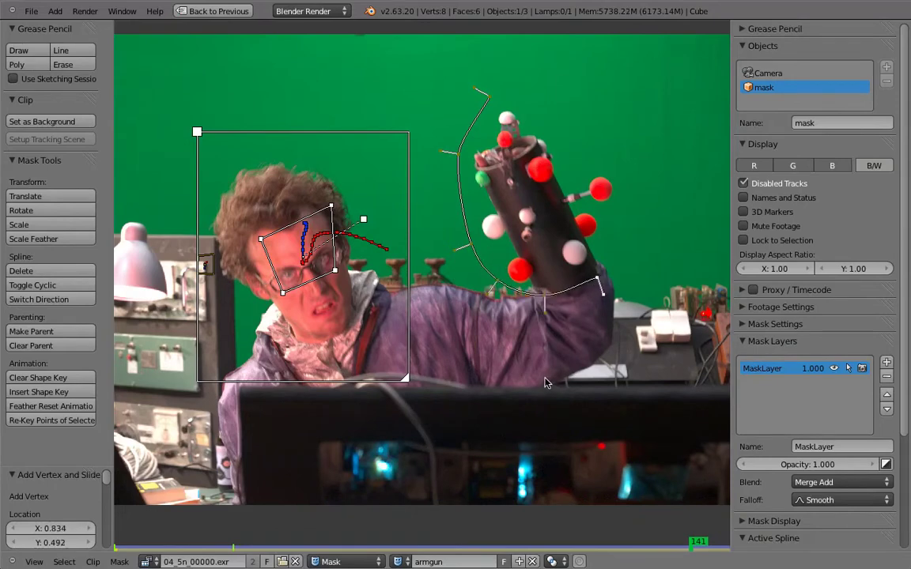
ctrl+click(632, 170)
ctrl+click(600, 111)
ctrl+click(488, 97)
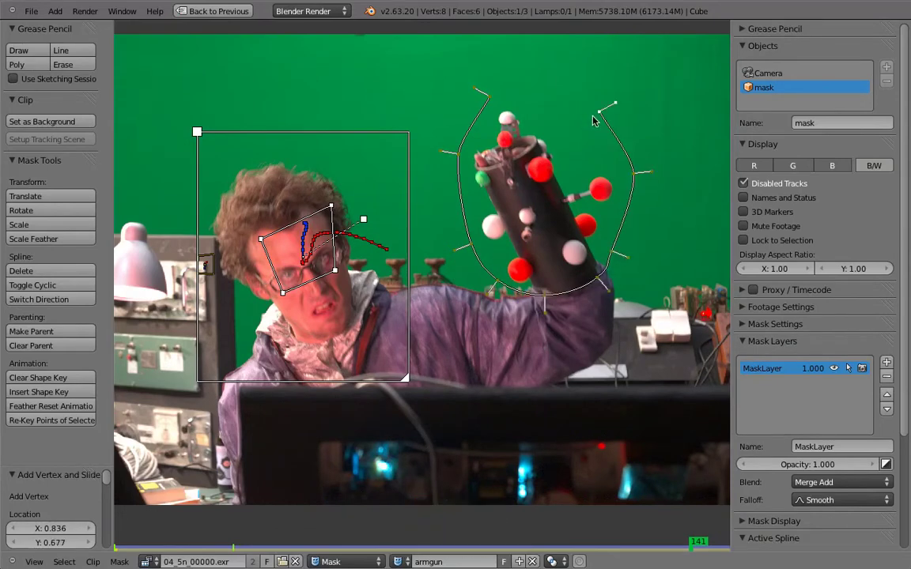
scroll(545, 273, up, 1)
key(a)
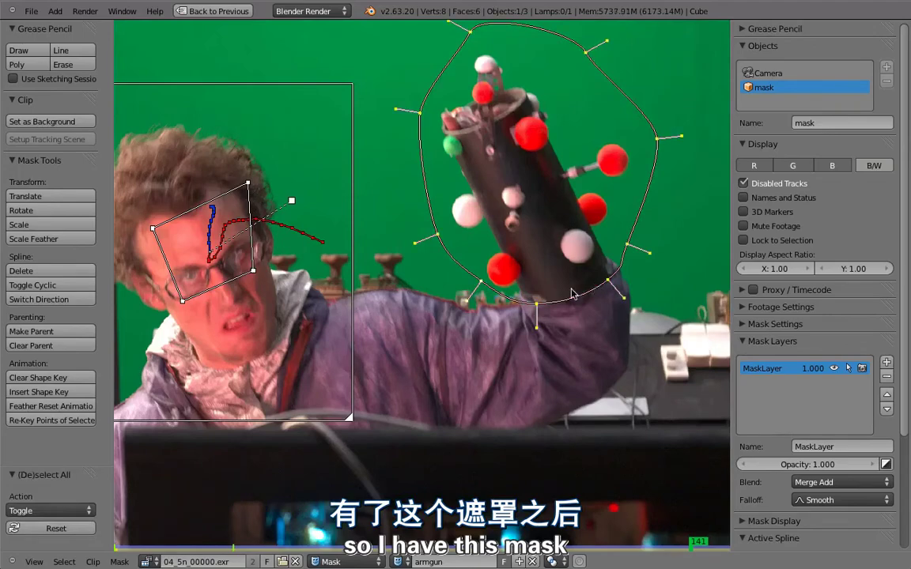
middle_drag(578, 254, 559, 271)
key(alt+a)
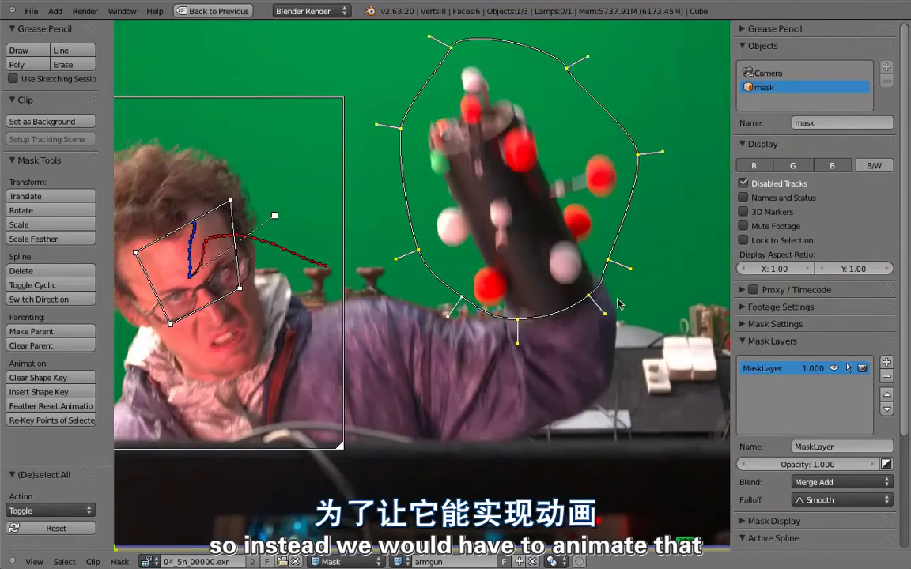
Step: Fit three armgun points tighter to the prop and insert a shape keyframe, then step forward
drag(588, 294, 581, 302)
drag(607, 258, 591, 257)
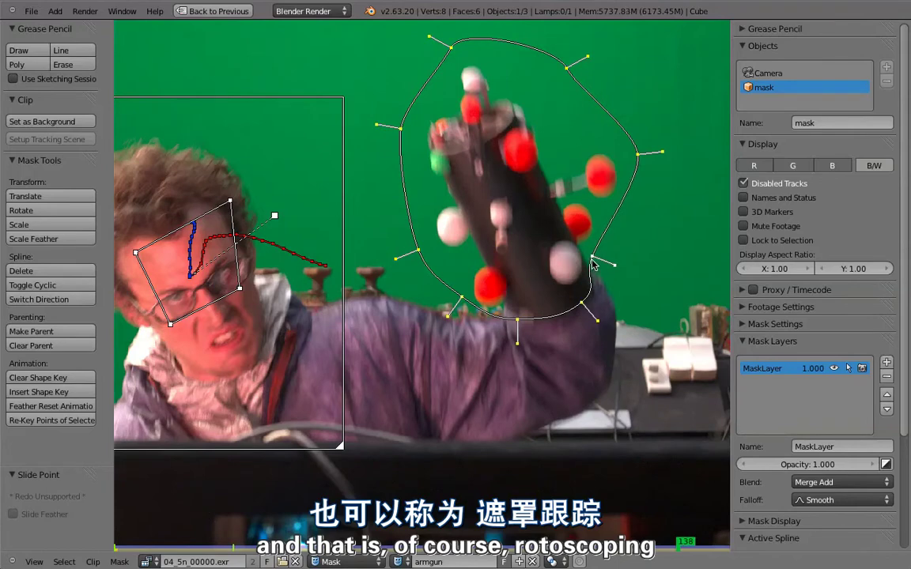
drag(461, 296, 485, 281)
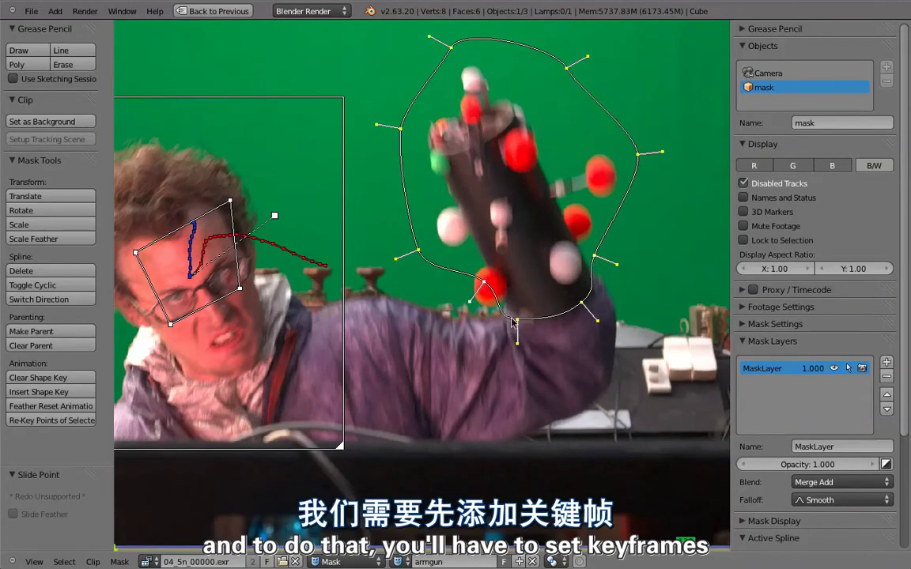
key(a)
scroll(575, 305, up, 1)
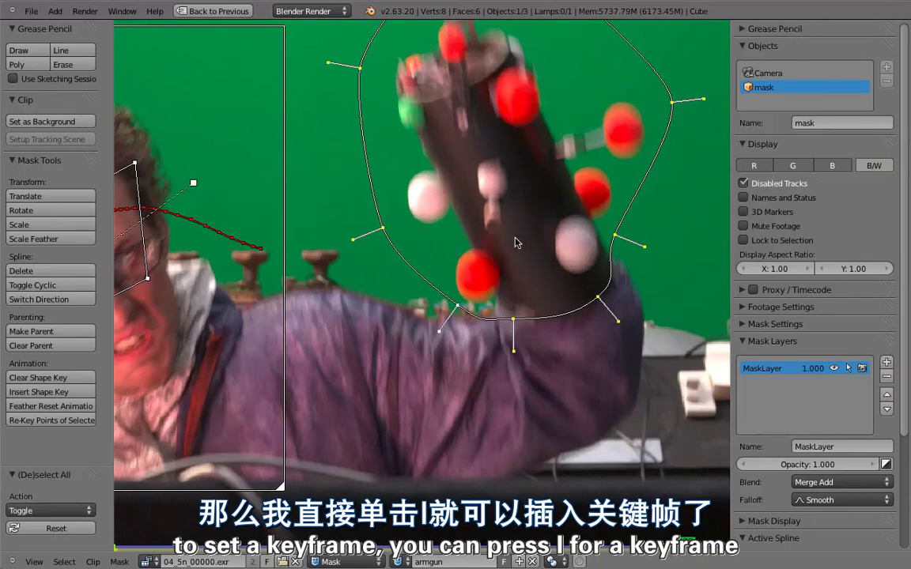
key(i)
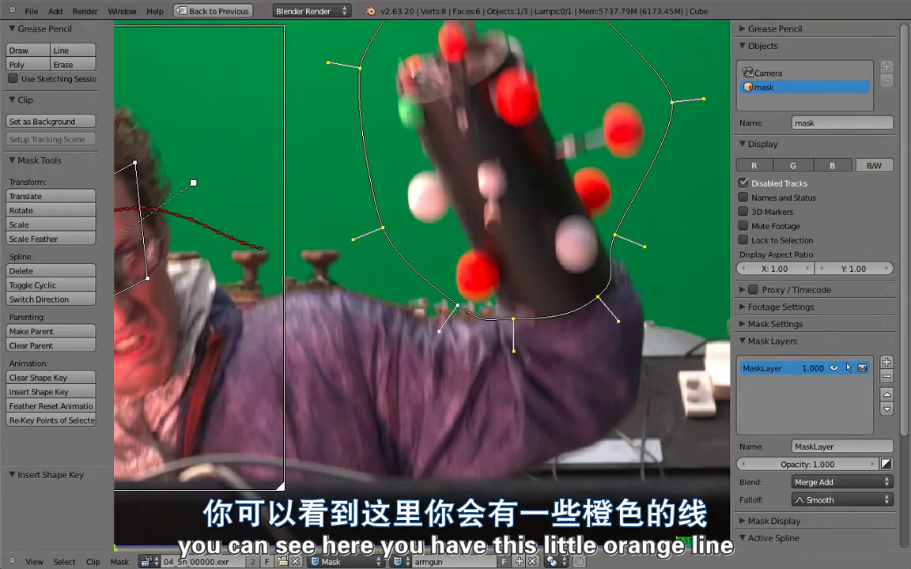
key(Right)
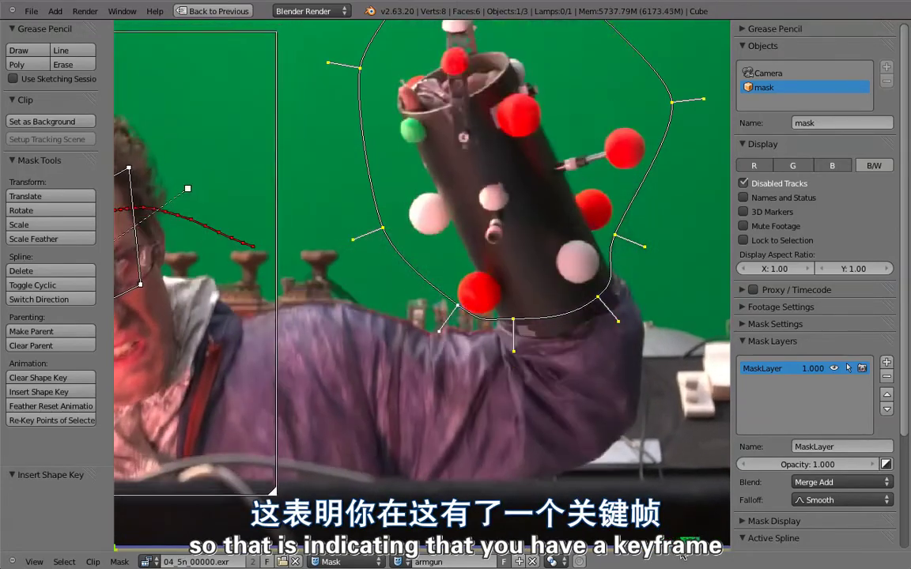
Step: Move the whole gun mask over the raised prop and keyframe its shape at frame 133
key(Left)
key(Left)
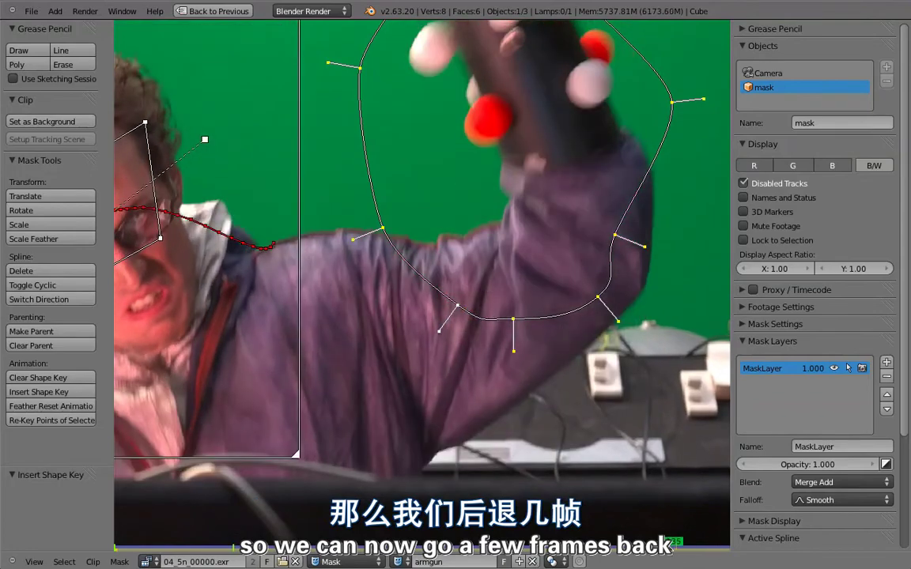
key(Left)
key(Left)
key(Left)
scroll(450, 290, down, 1)
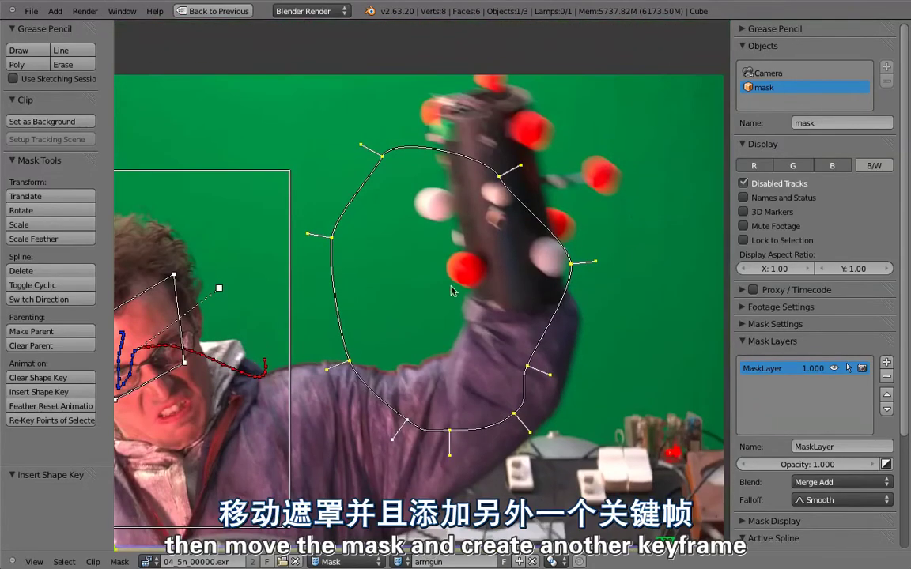
key(g)
click(510, 239)
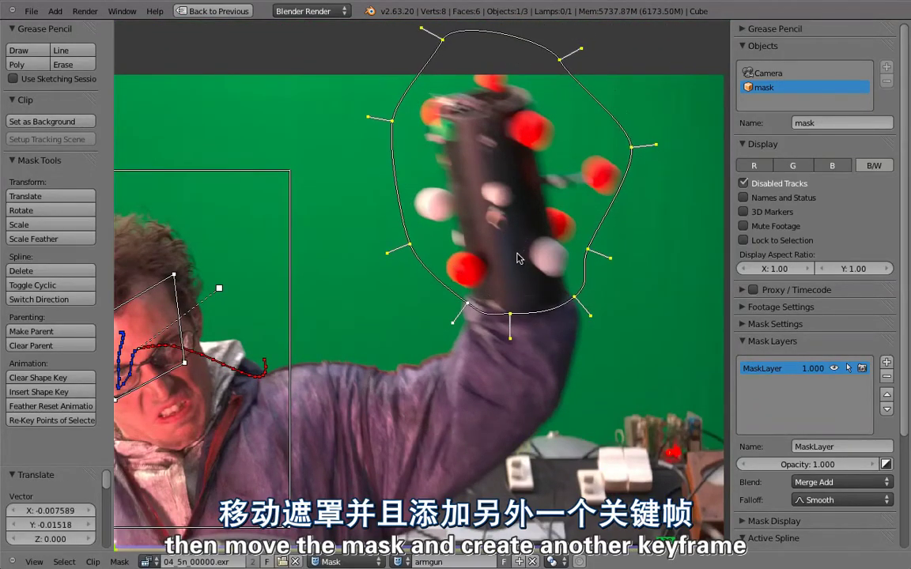
key(i)
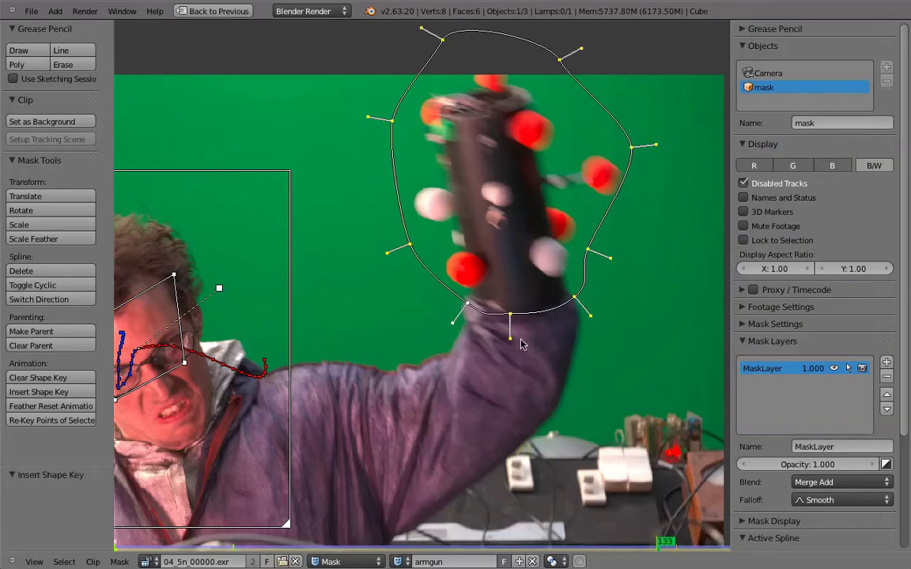
key(alt+a)
key(Escape)
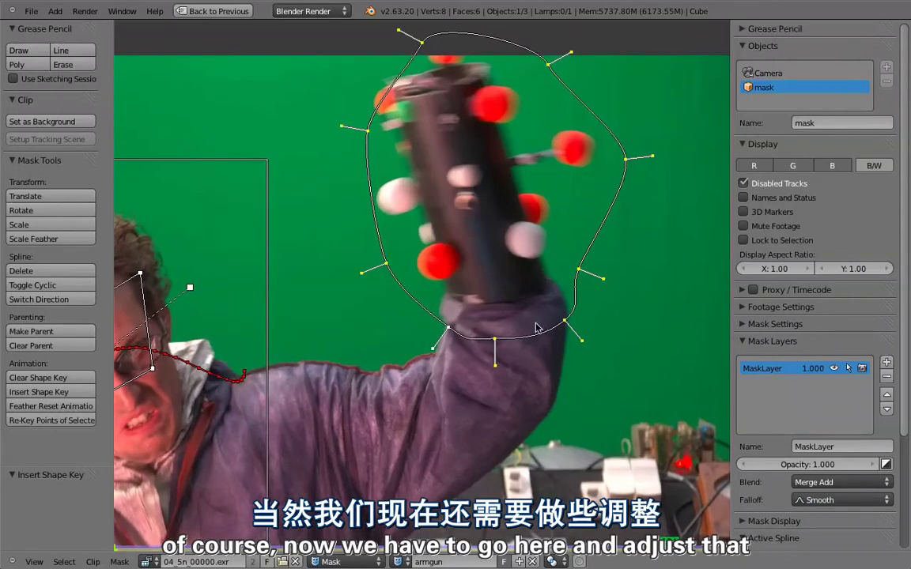
Step: Reposition the gun mask on this frame, keyframe it, check nearby frames, and restore the multi-panel layout
key(g)
click(512, 306)
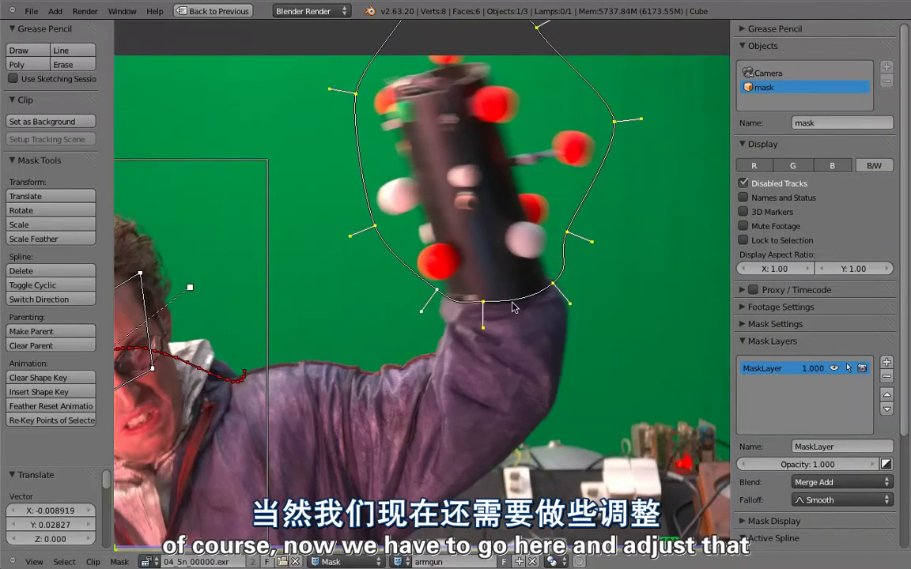
key(ctrl+z)
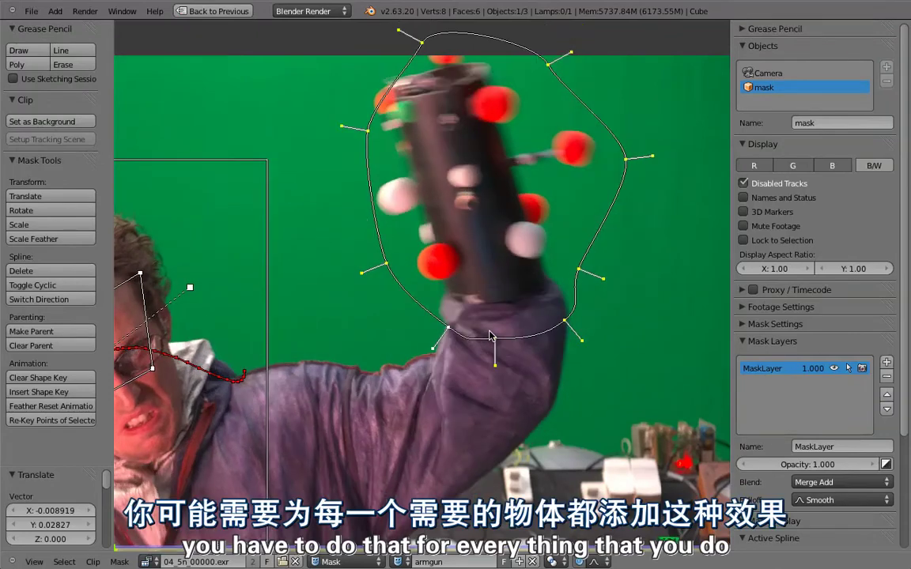
key(g)
click(553, 314)
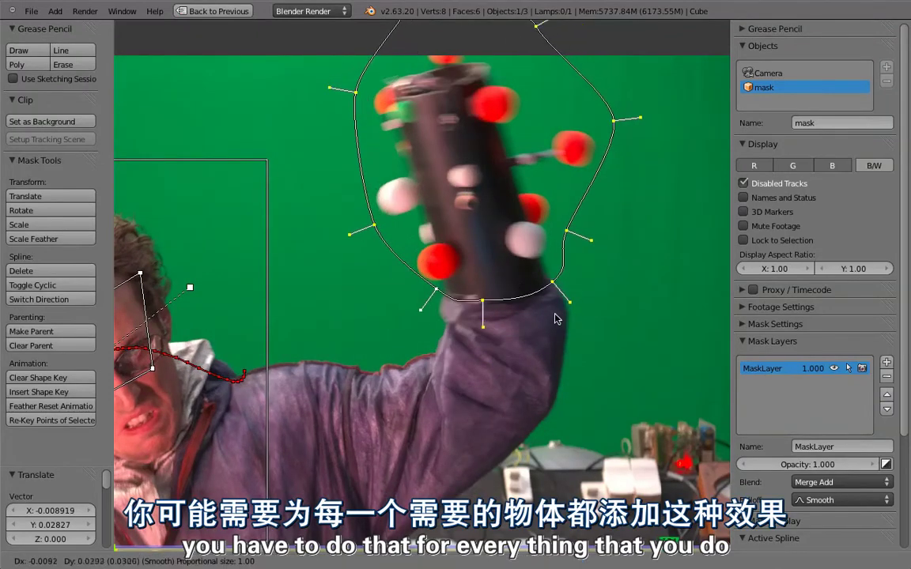
key(i)
key(Up)
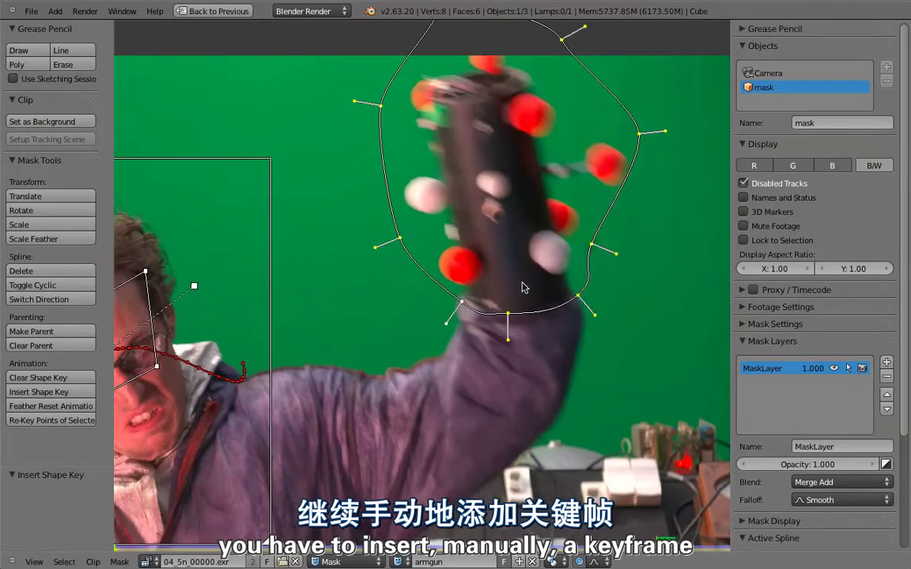
key(Up)
key(Down)
key(Down)
key(Up)
key(Up)
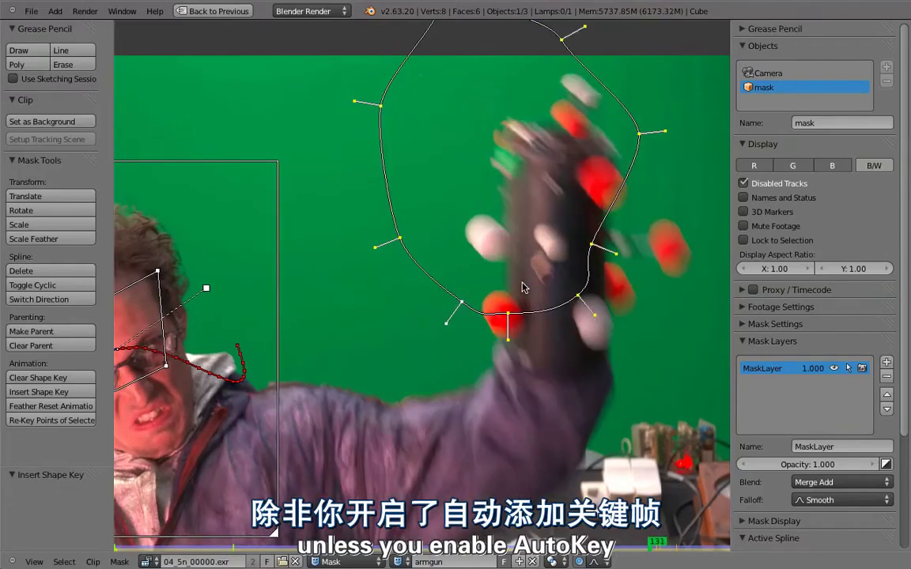
key(Down)
key(Down)
key(Up)
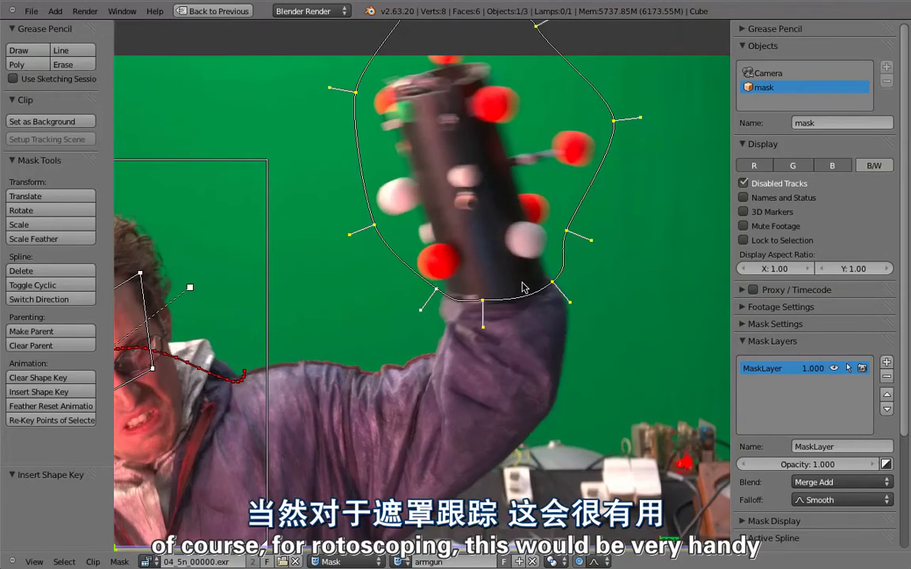
key(ctrl+Down)
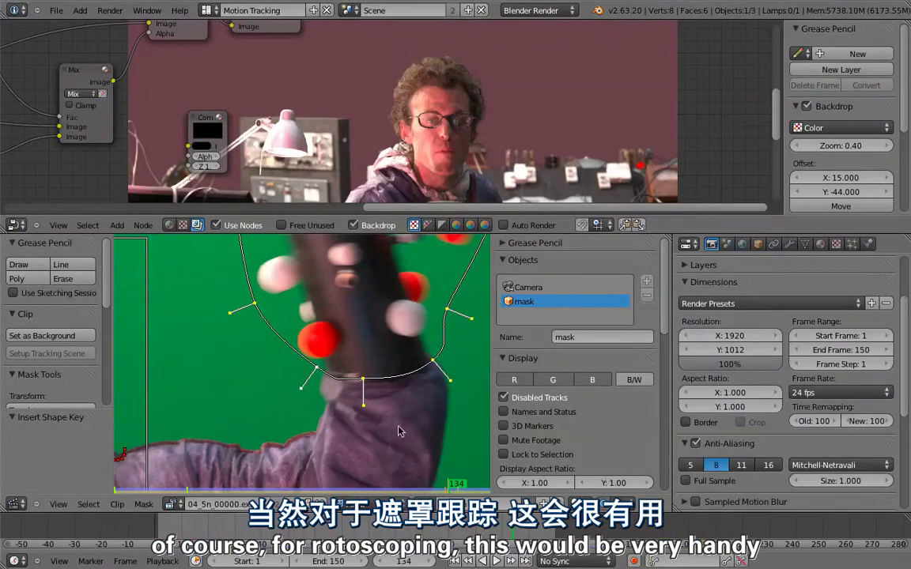
Step: Turn on auto keying, maximise the clip editor, and refit the bottom and lower-right points to the gun
click(634, 561)
key(ctrl+Up)
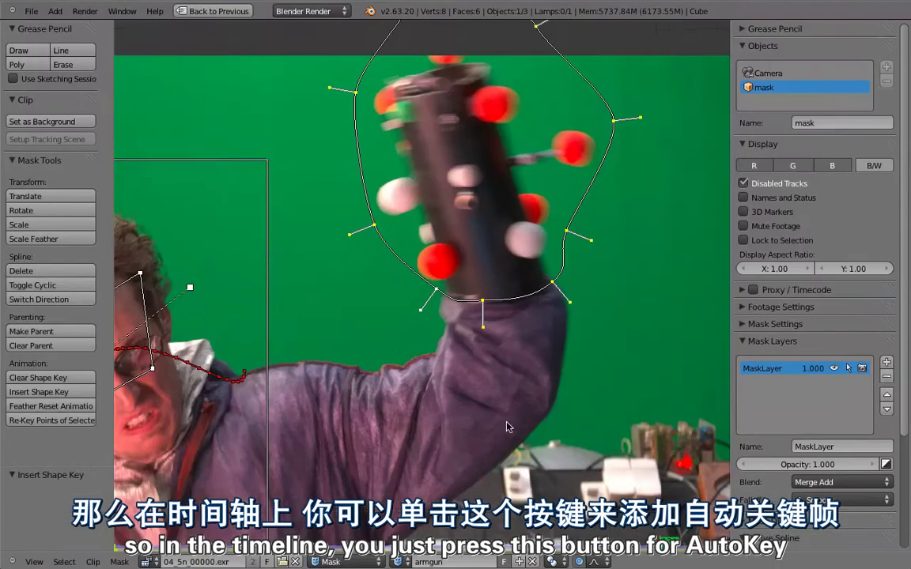
scroll(471, 294, up, 2)
drag(471, 294, 471, 300)
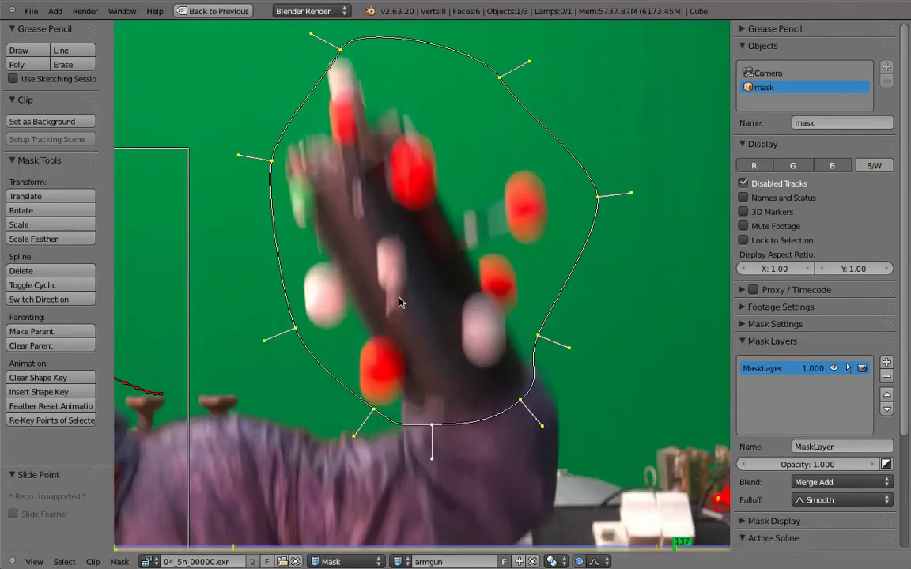
drag(429, 418, 432, 411)
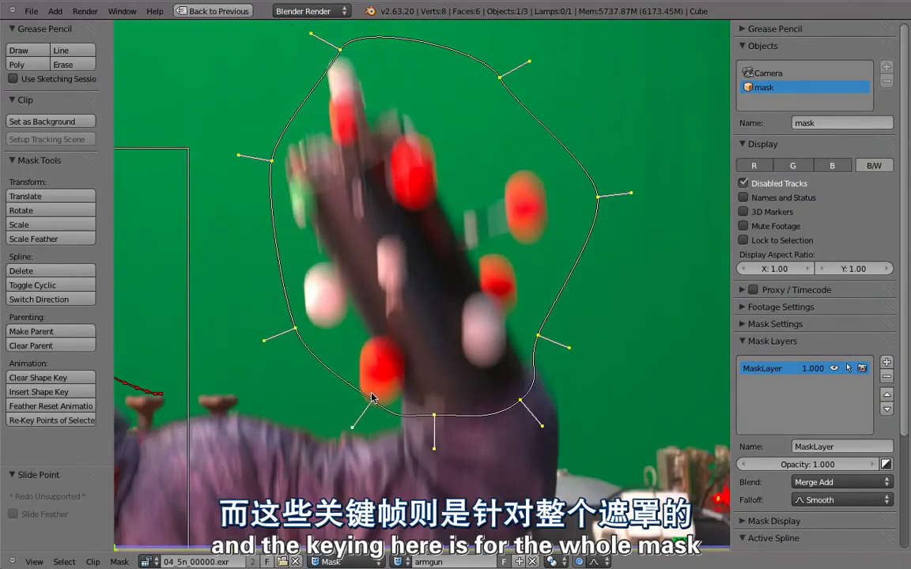
drag(372, 408, 369, 384)
drag(514, 405, 511, 397)
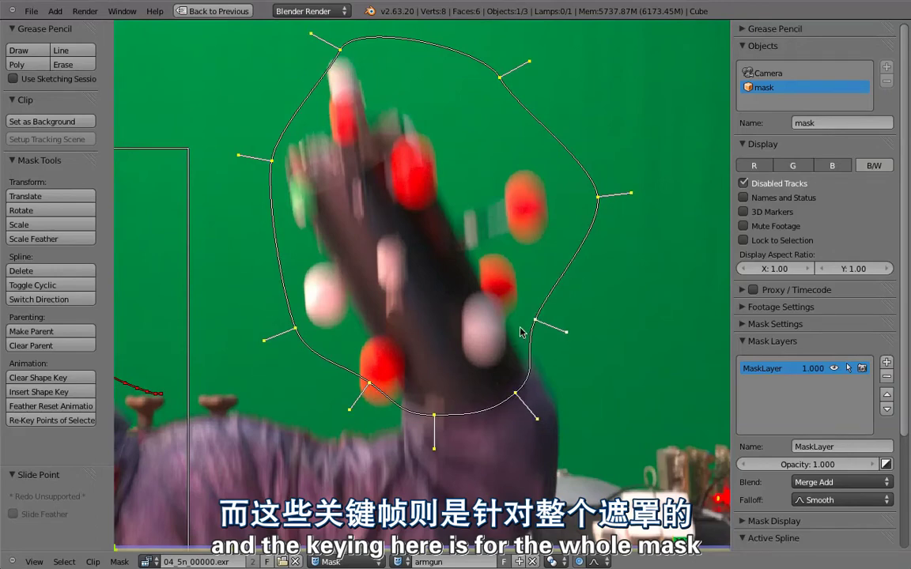
drag(537, 335, 528, 321)
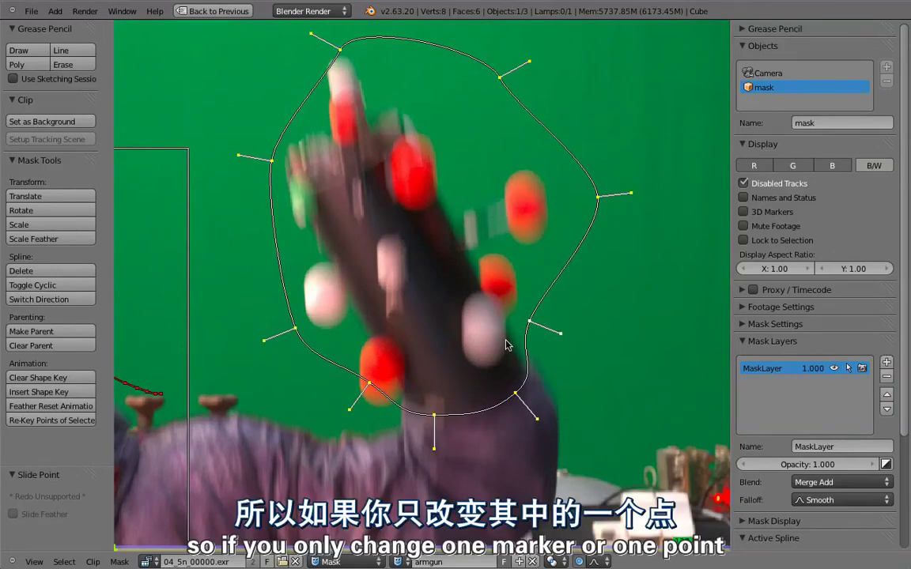
Step: On later frames, tuck the right, lower-left and bottom points around the gun and hand
key(alt+a)
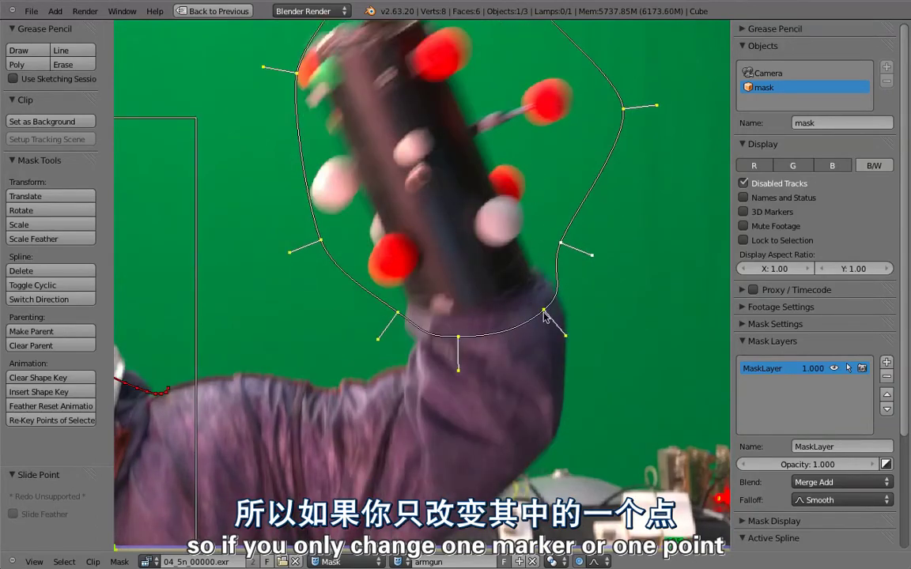
drag(544, 310, 528, 289)
drag(560, 243, 527, 229)
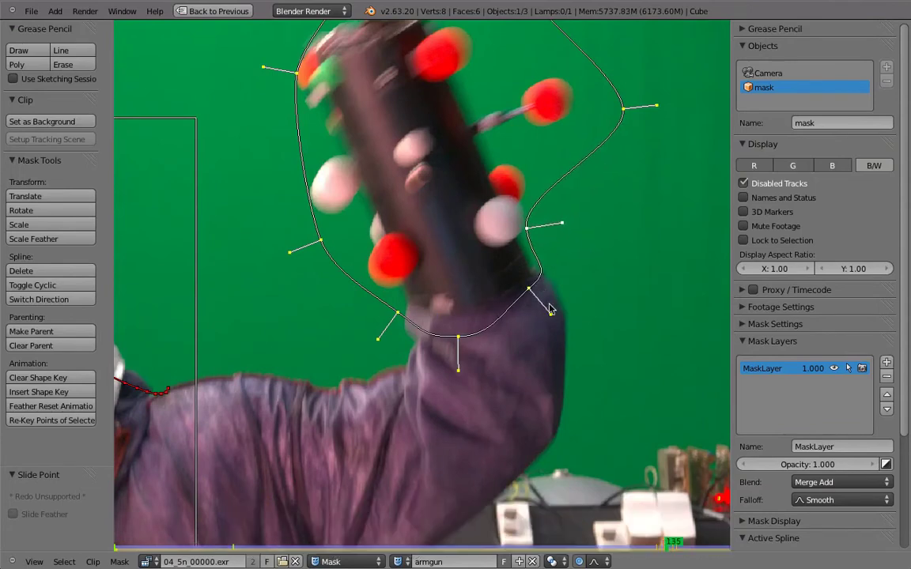
middle_drag(558, 279, 556, 343)
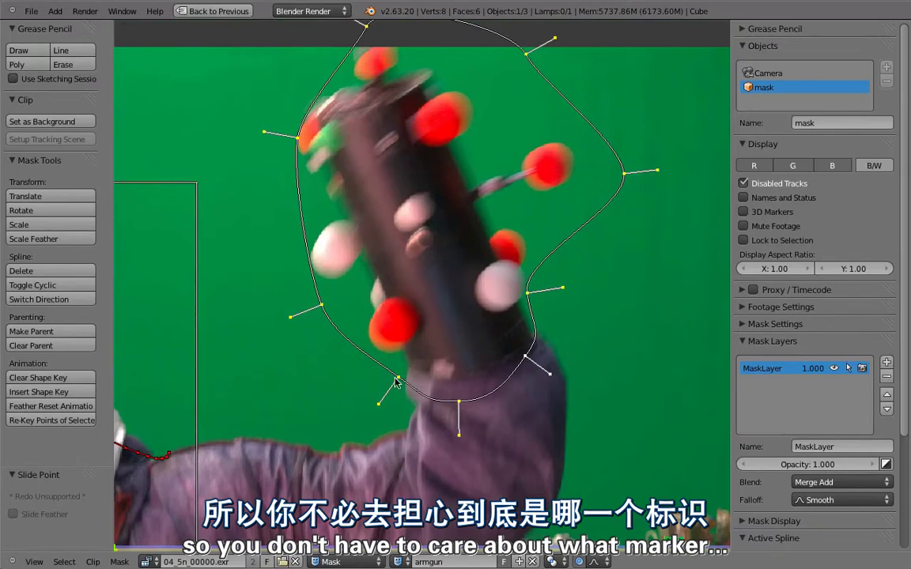
mouse_move(397, 379)
mouse_down()
mouse_move(400, 358)
mouse_move(392, 352)
mouse_up()
drag(454, 400, 457, 376)
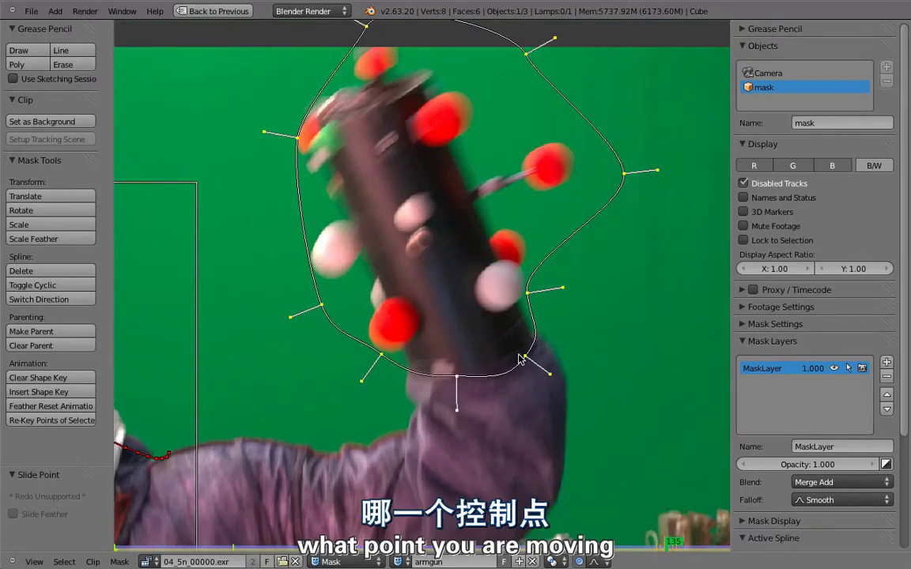
drag(520, 358, 538, 318)
key(alt+a)
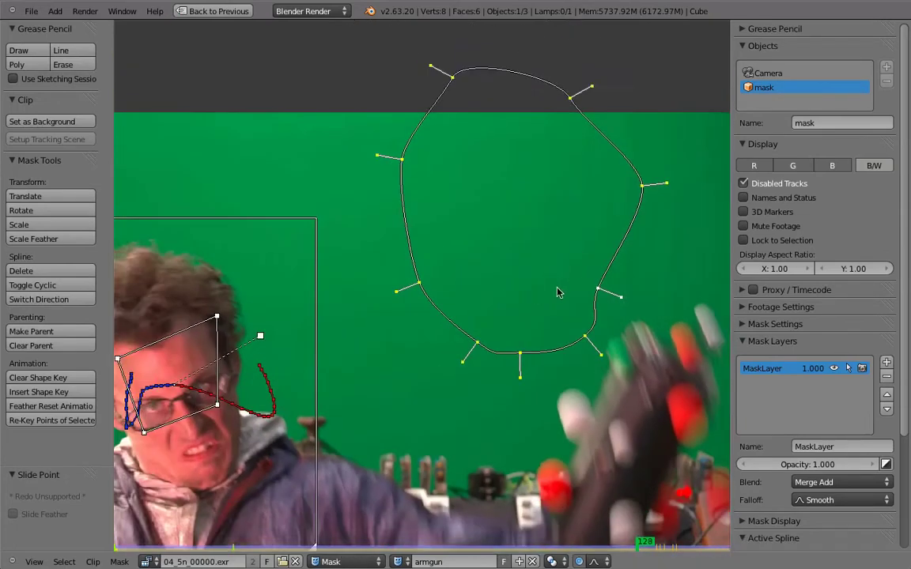
Step: Select the whole armgun mask and move it down over the gun
scroll(473, 217, down, 2)
key(a)
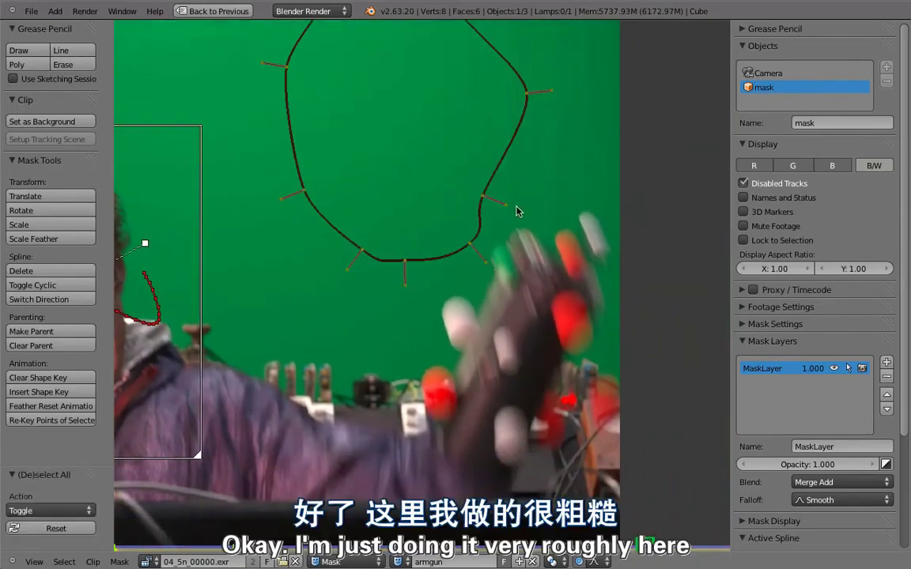
key(a)
key(g)
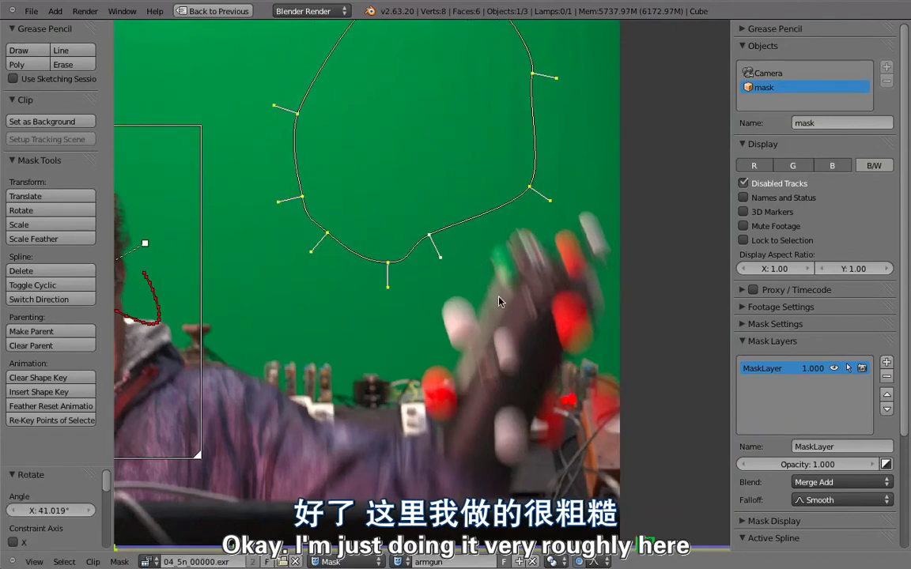
click(554, 442)
key(r)
key(g)
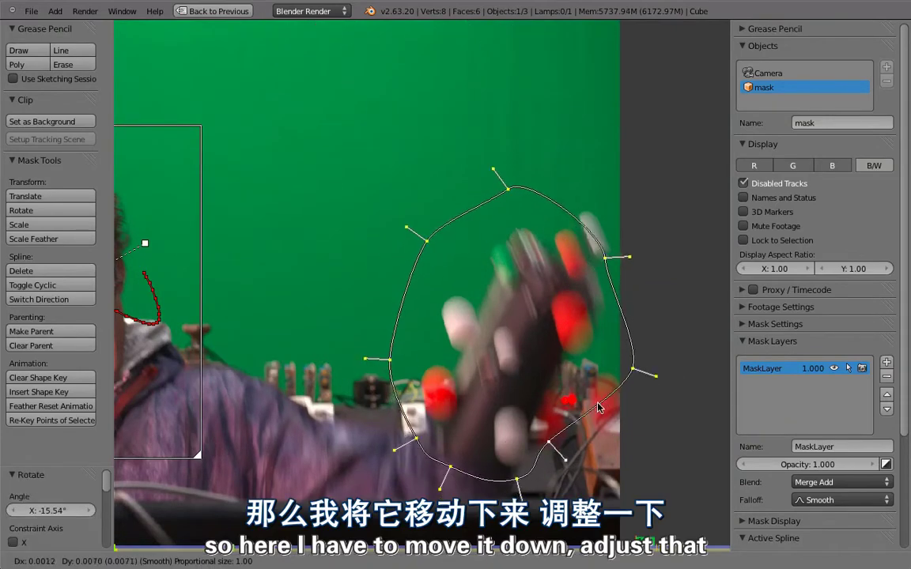
click(434, 445)
Step: Step forward frame by frame, moving the whole mask up to follow the gun
key(Right)
key(g)
key(y)
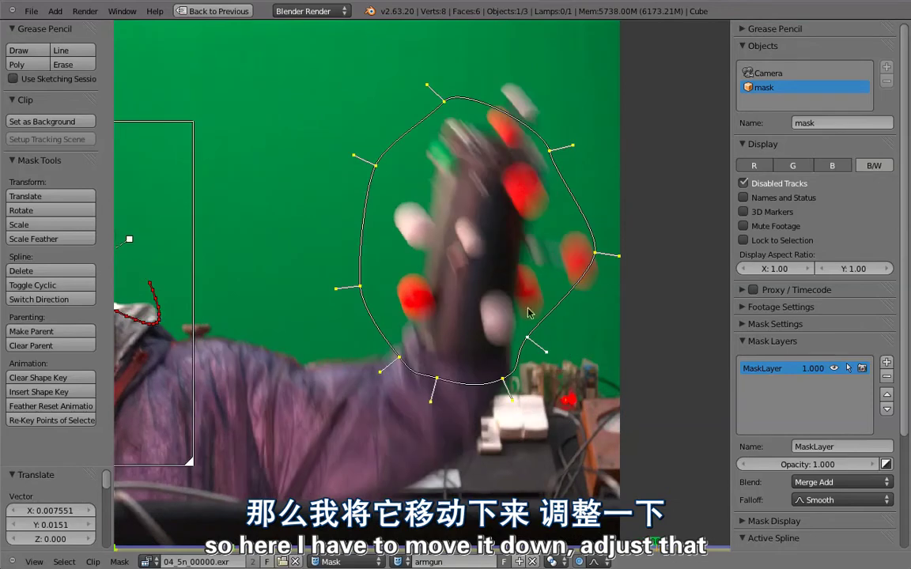
click(498, 253)
key(Right)
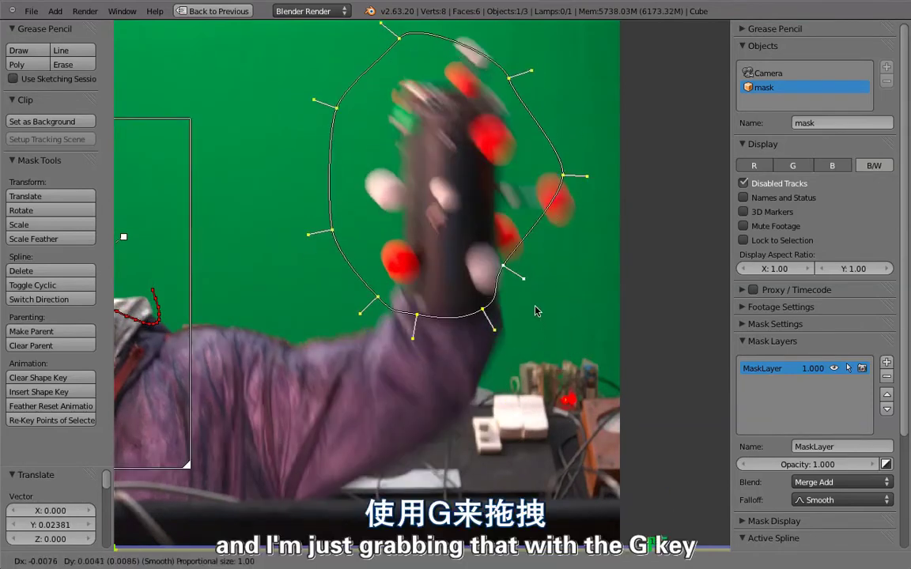
key(g)
click(398, 279)
click(398, 278)
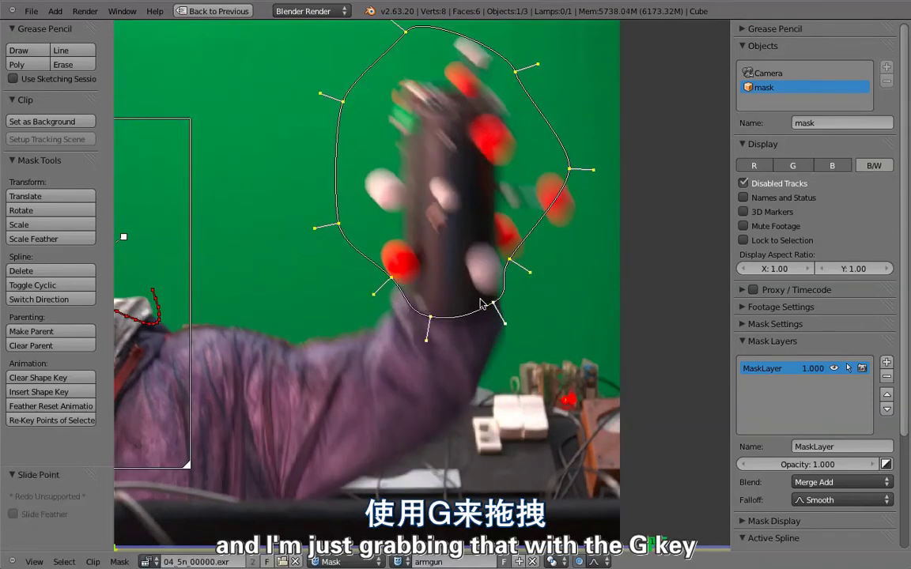
key(Right)
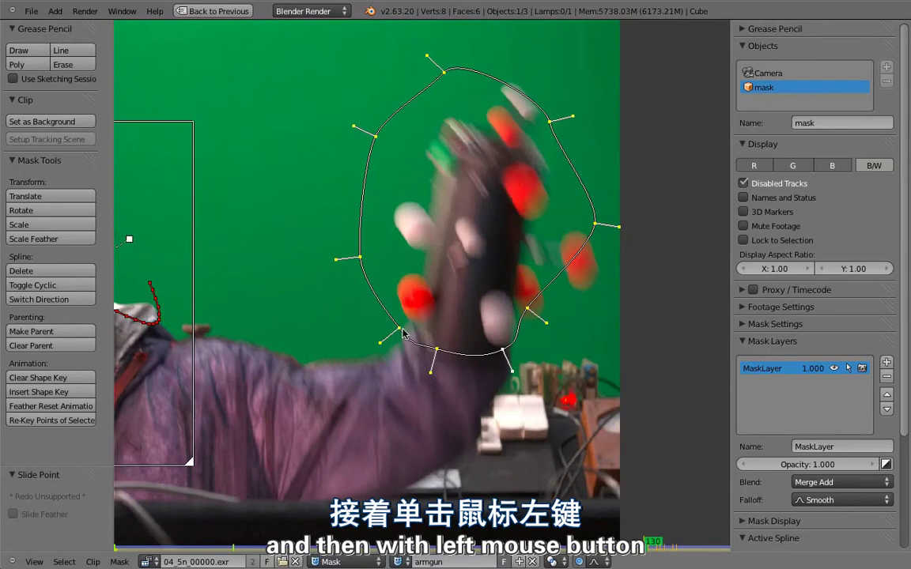
Step: Nudge the lower-left and left points, then shift the whole mask up-right over the gun
drag(399, 327, 403, 324)
drag(361, 257, 359, 258)
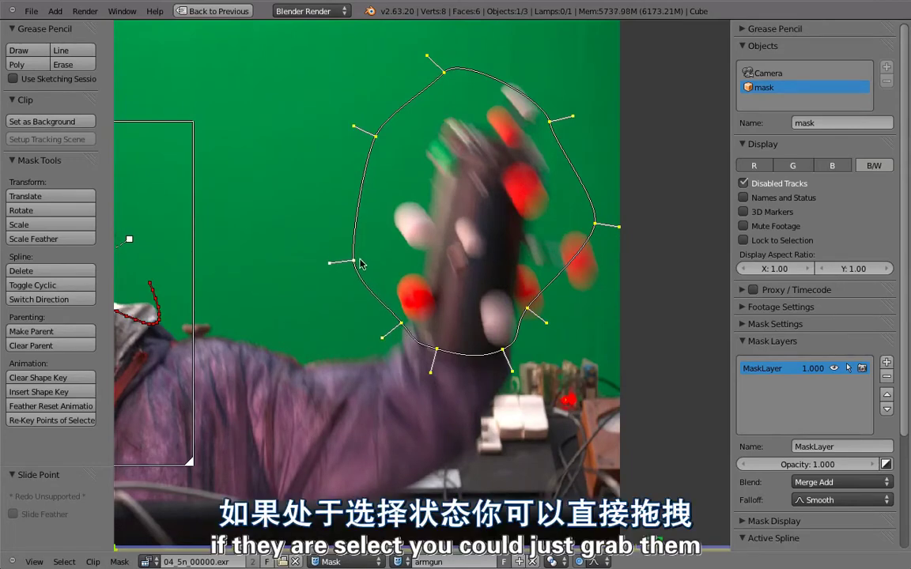
key(a)
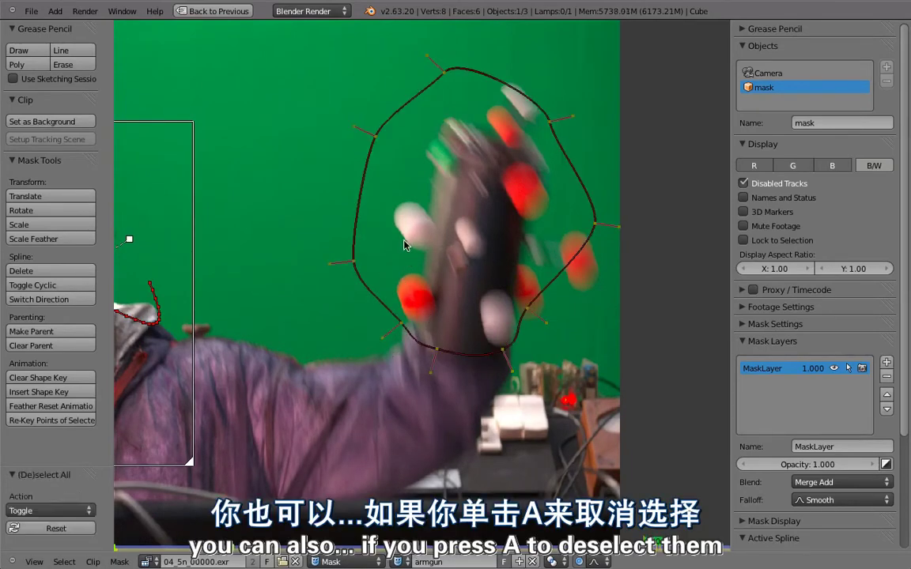
key(a)
right_drag(355, 267, 367, 249)
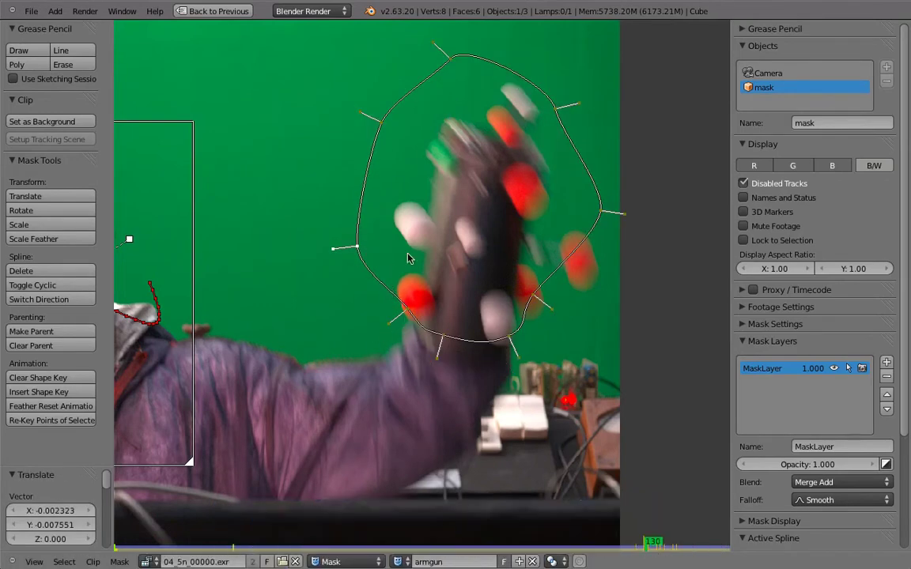
drag(357, 247, 361, 240)
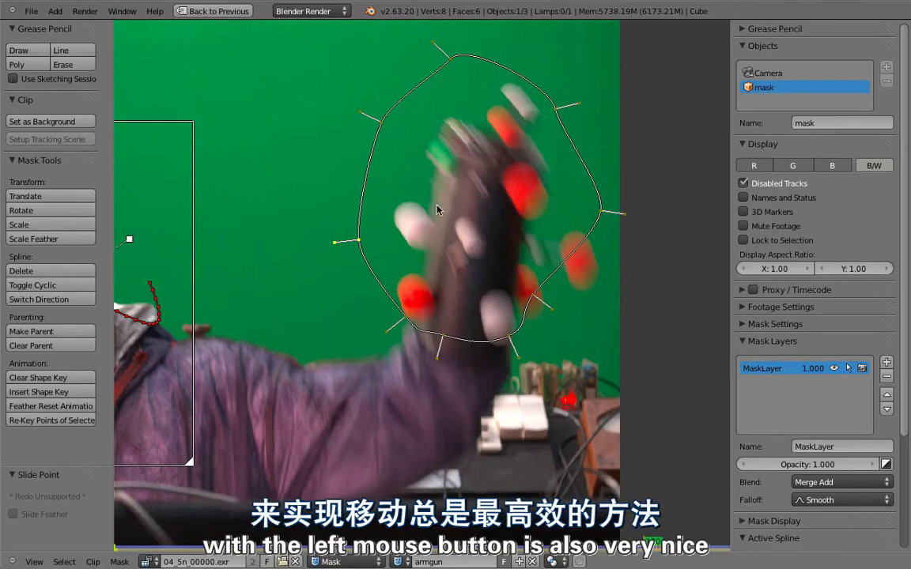
Step: Slide the left point down the arm, reposition the whole mask, and jump to a later frame
key(a)
key(a)
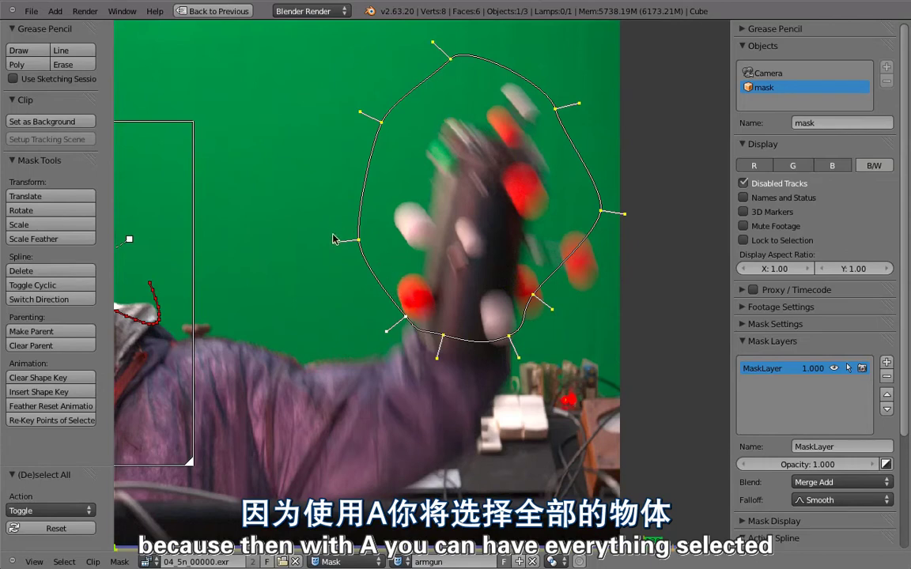
drag(359, 239, 366, 253)
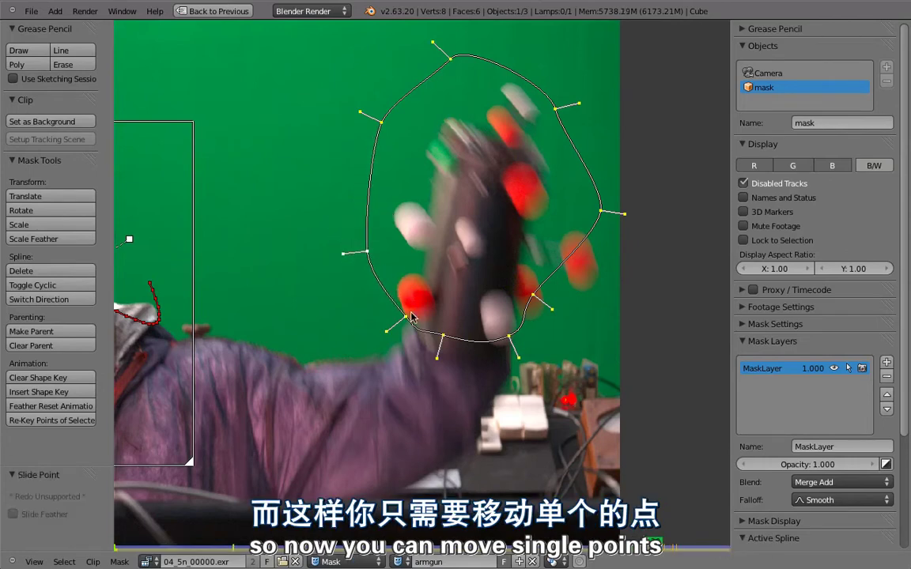
key(g)
click(396, 226)
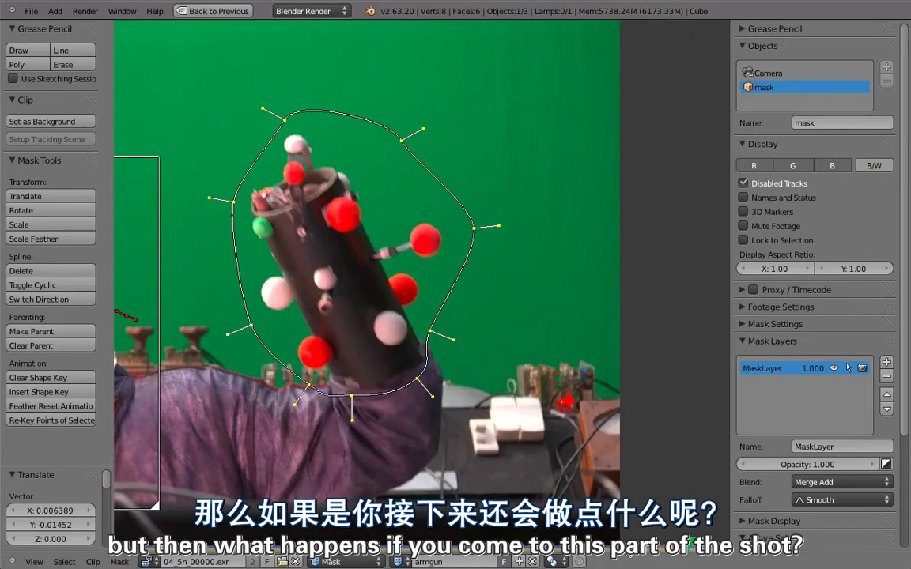
click(644, 545)
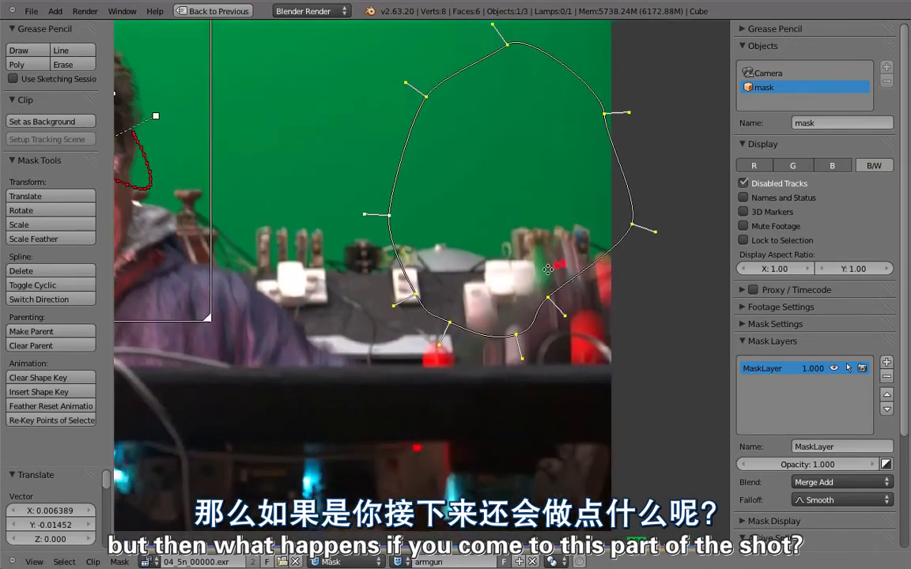
Step: At frame 127, move the selected point and slide the top mask point into place
click(482, 192)
key(Left)
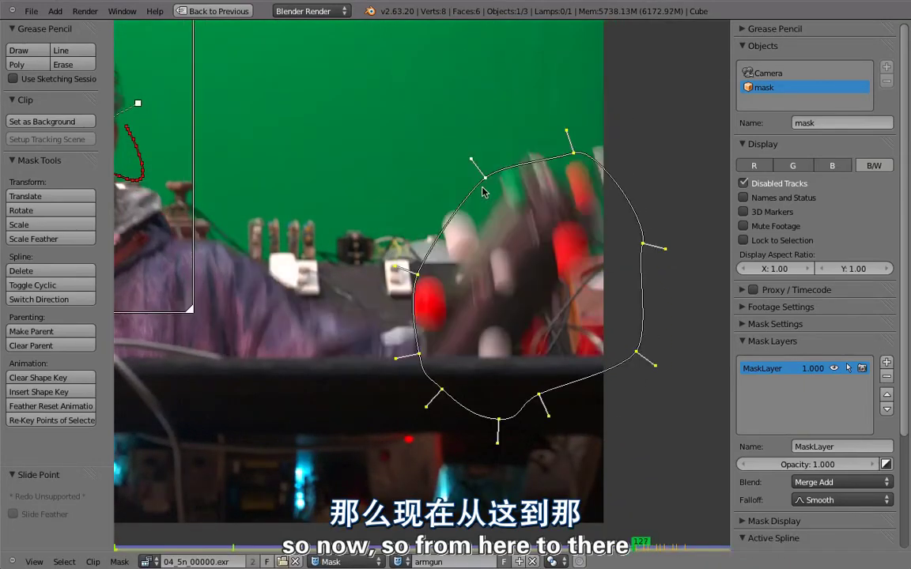
key(Right)
key(g)
click(532, 230)
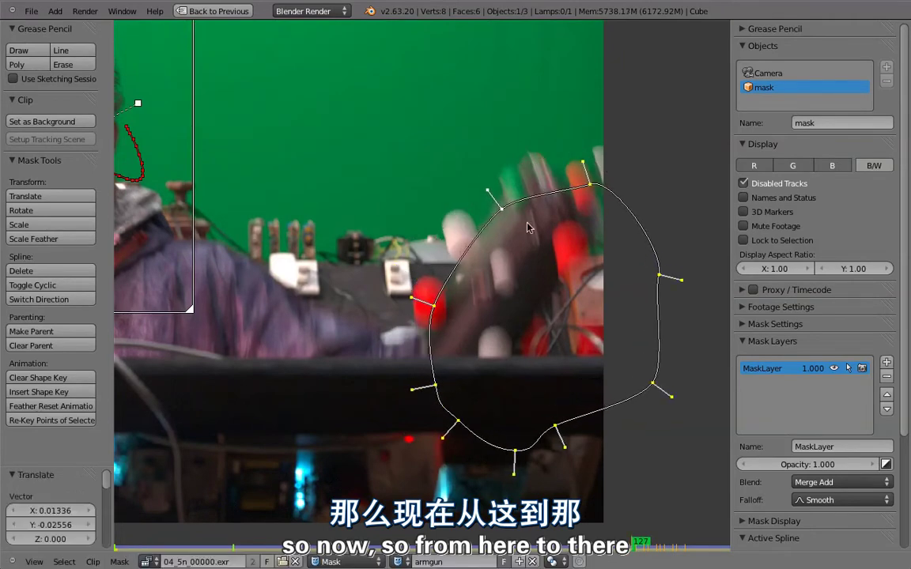
mouse_move(498, 193)
mouse_down()
mouse_move(582, 178)
mouse_move(568, 151)
mouse_up()
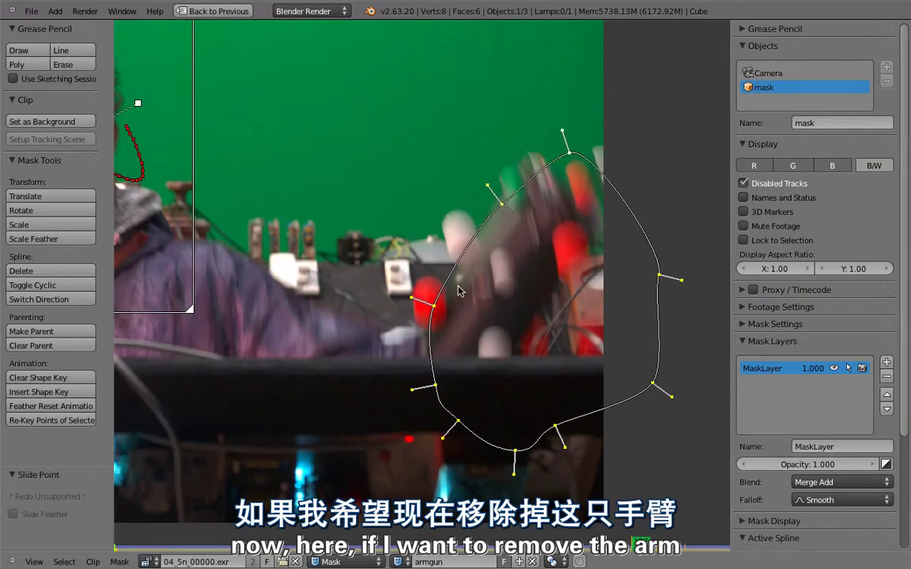
Step: Pull the left and lower mask points up onto the arm's outline
drag(436, 322, 435, 317)
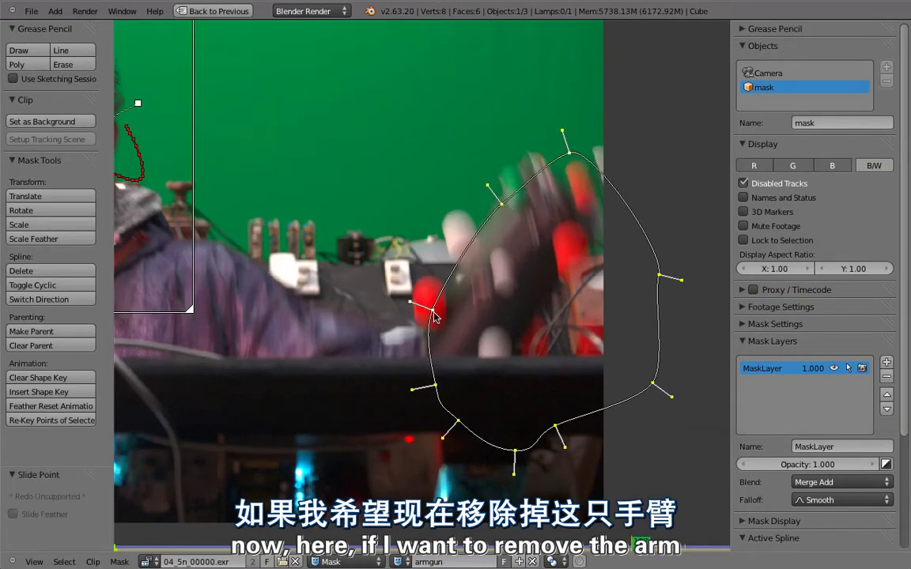
drag(440, 385, 438, 389)
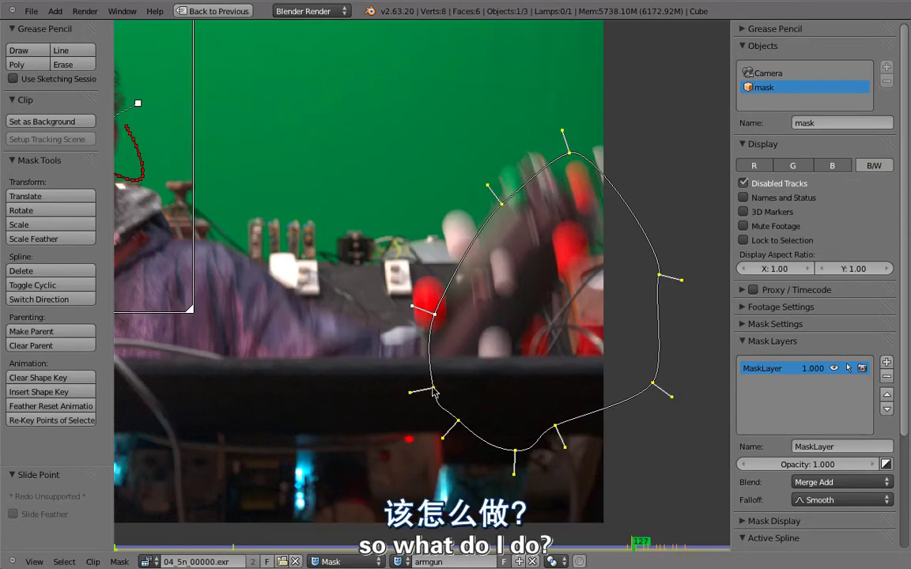
drag(434, 388, 426, 360)
drag(461, 394, 475, 332)
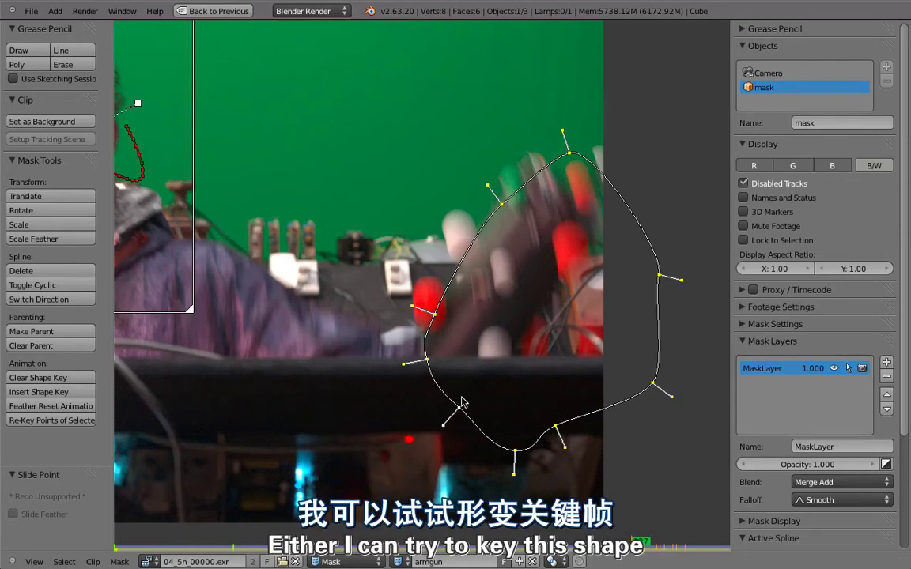
mouse_move(515, 430)
mouse_down()
mouse_move(520, 377)
mouse_move(571, 370)
mouse_up()
Step: Check neighbouring frames, then lower the bottom points to round the curve under the prop
key(Right)
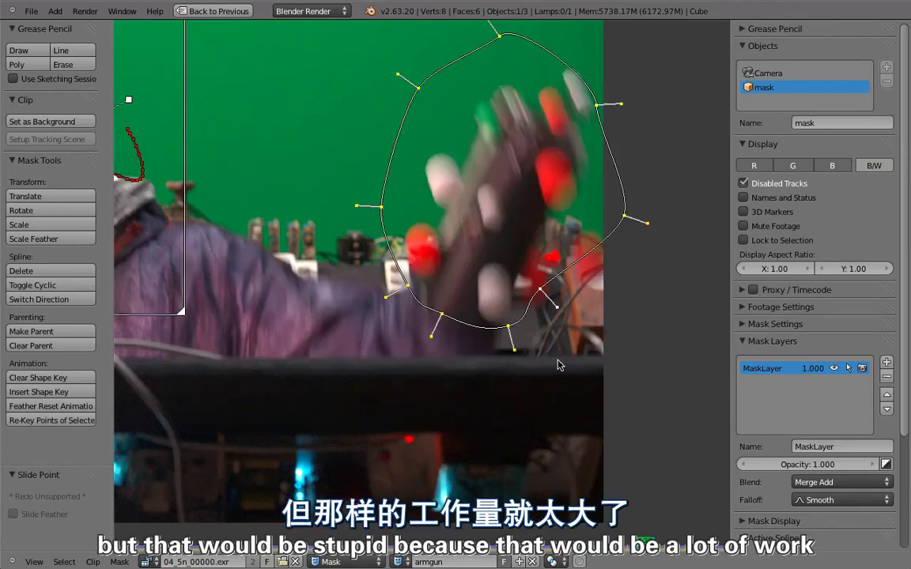
key(Left)
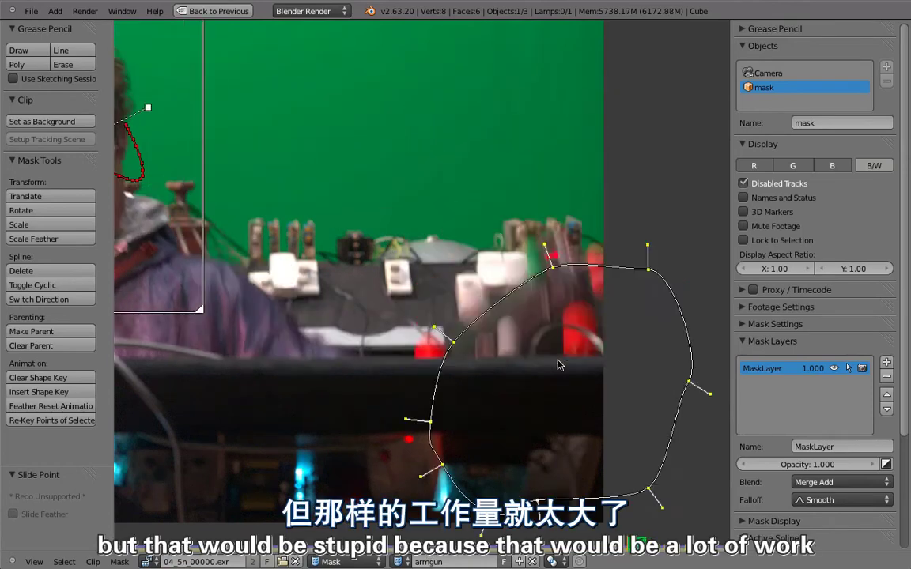
key(Right)
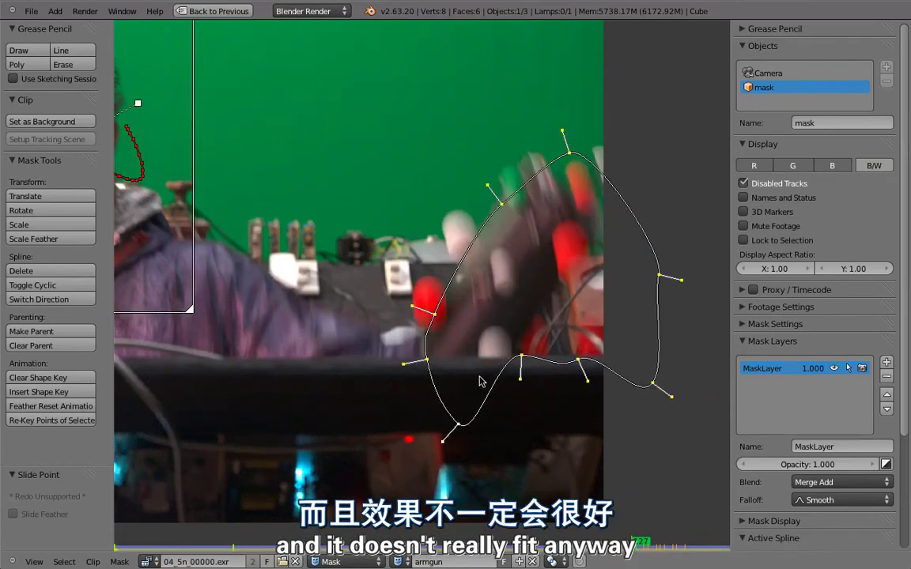
drag(480, 369, 515, 428)
drag(578, 359, 593, 425)
drag(517, 431, 522, 453)
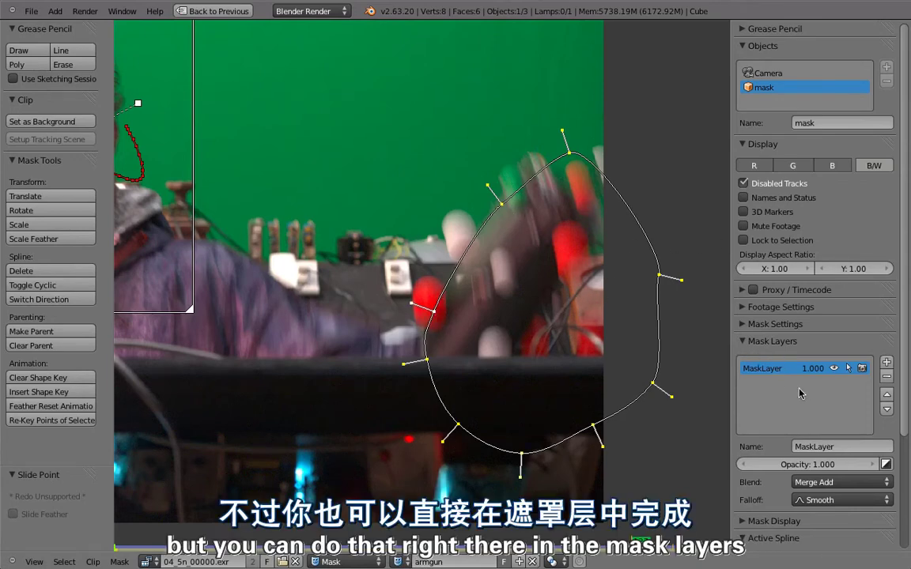
Step: Rename the armgun mask layer to 'ARM'
click(800, 445)
text(ARM)
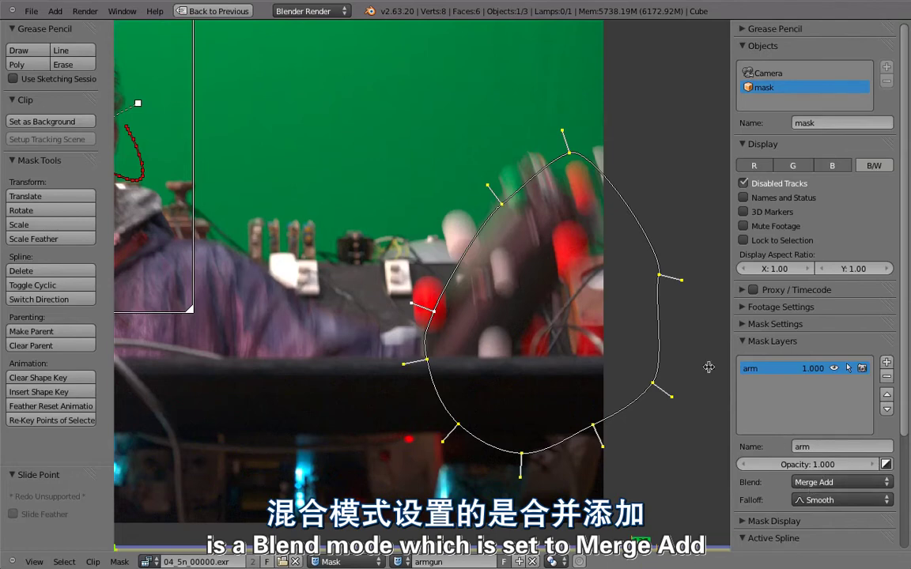
key(Right)
key(Right)
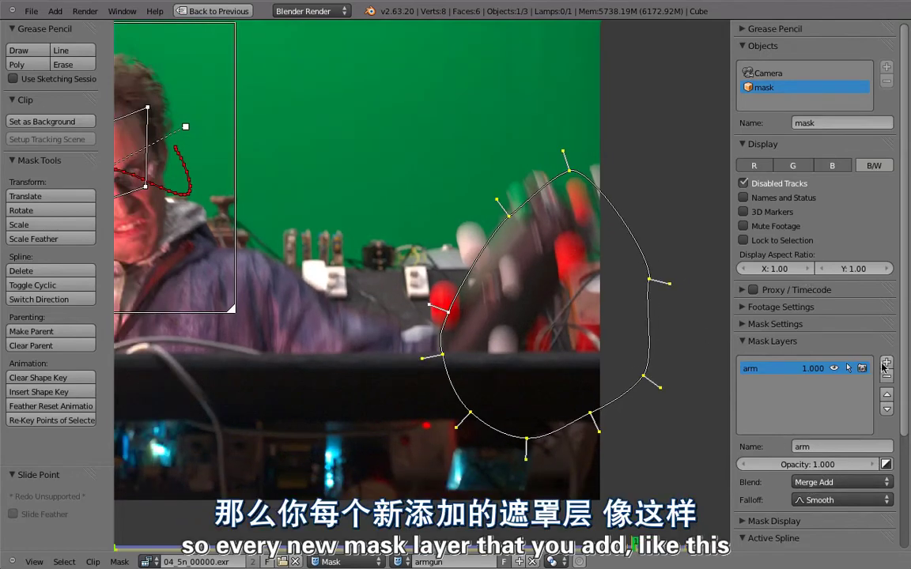
Step: Add a new mask layer holding a closed four-point shape over the arm
click(885, 363)
ctrl+click(408, 220)
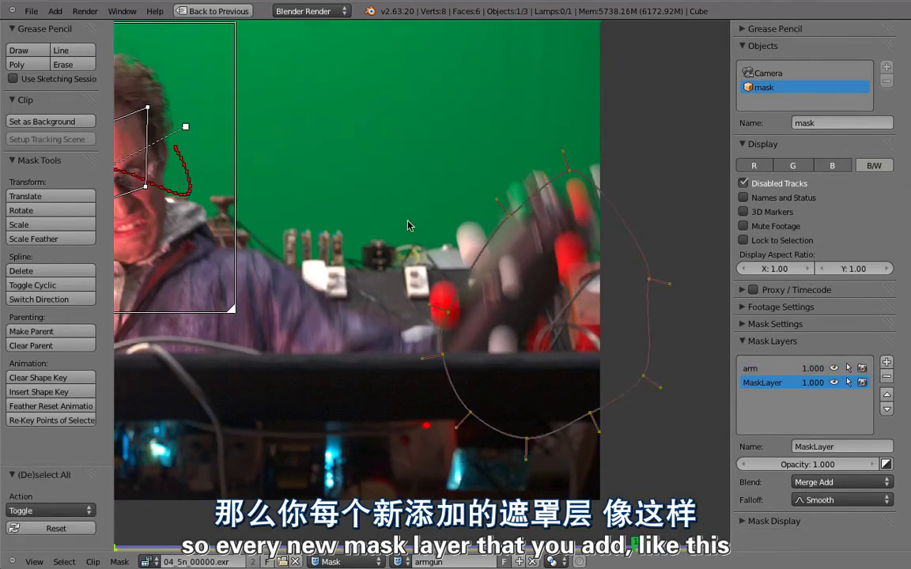
ctrl+click(473, 348)
ctrl+click(523, 265)
ctrl+click(478, 156)
key(alt+c)
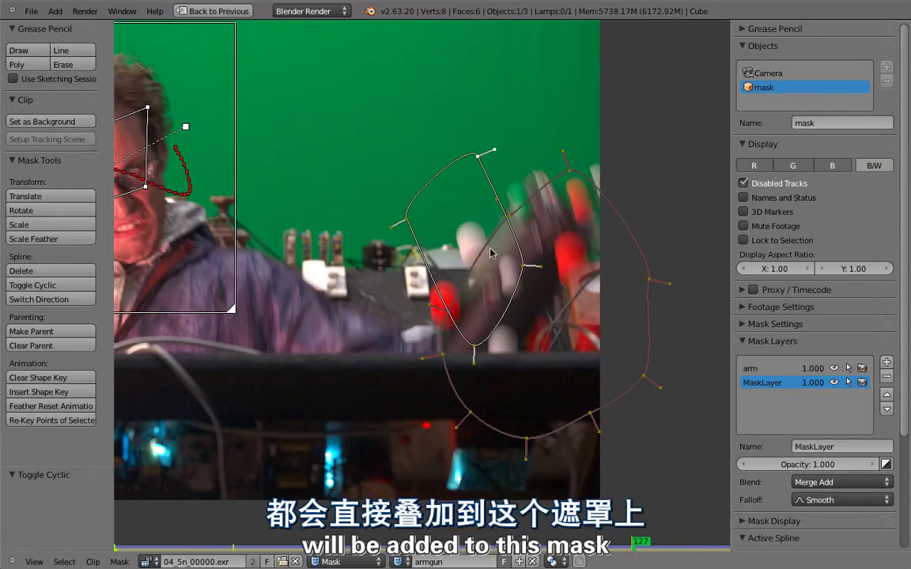
Step: Maximize the compositor and move the spare Mask node down near the output
key(ctrl+Up)
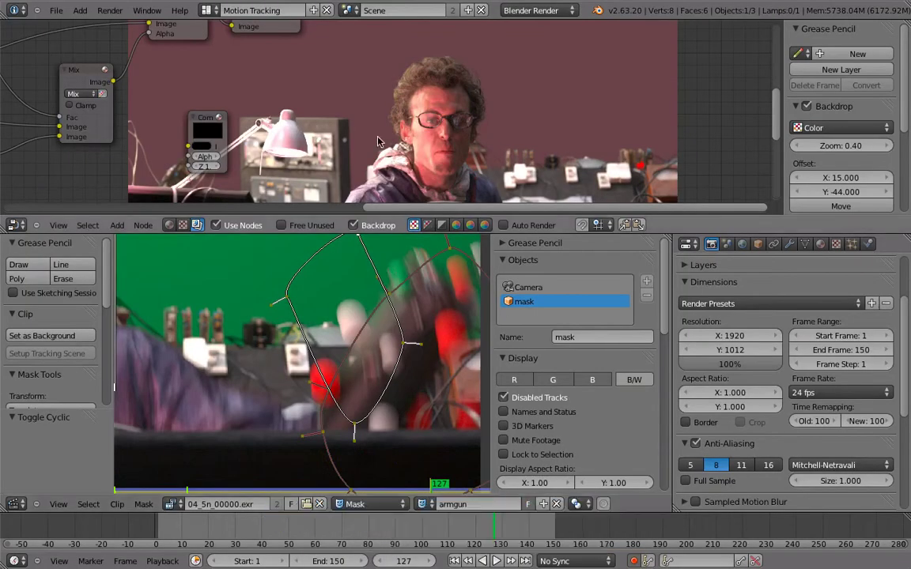
key(ctrl+Up)
scroll(425, 303, down, 2)
key(shift+a)
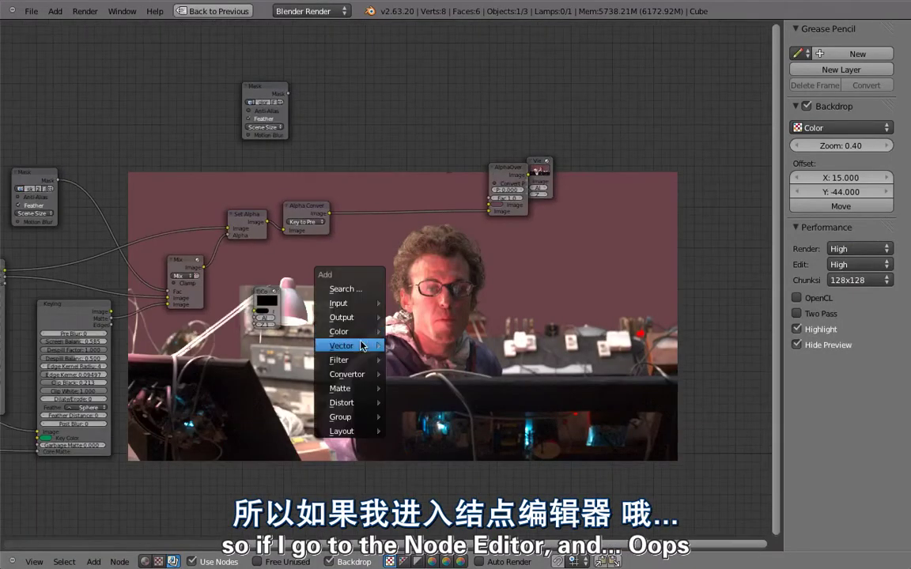
key(Escape)
mouse_move(287, 327)
middle_down()
mouse_move(469, 374)
mouse_move(403, 457)
middle_up()
click(395, 134)
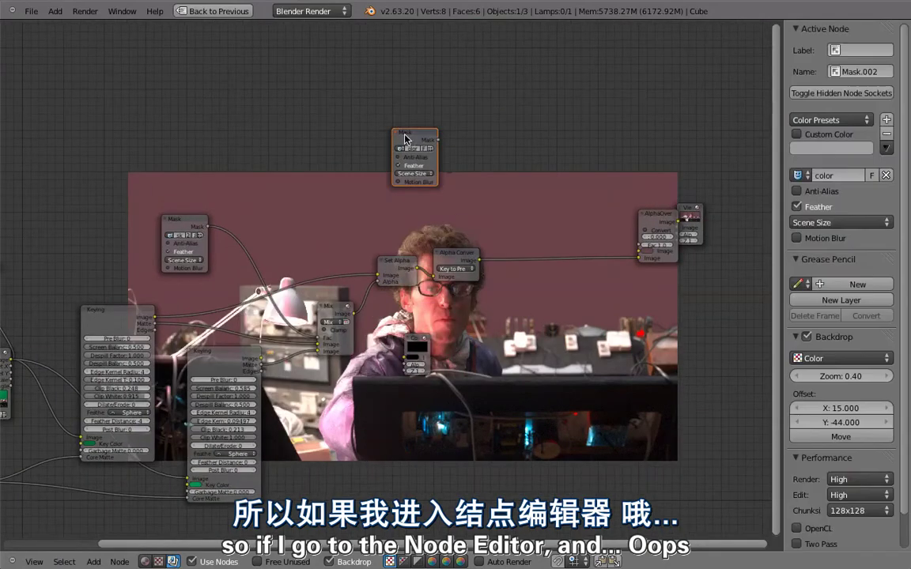
key(shift+d)
key(Escape)
key(ctrl+z)
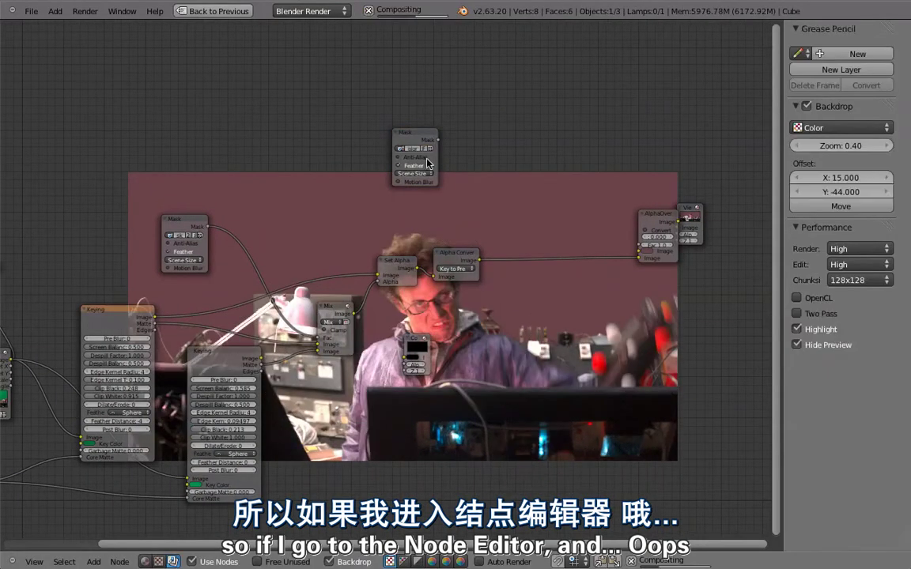
drag(404, 134, 512, 431)
click(507, 419)
Step: Set the Mask node to armgun and enlarge the backdrop to show its white matte
click(510, 430)
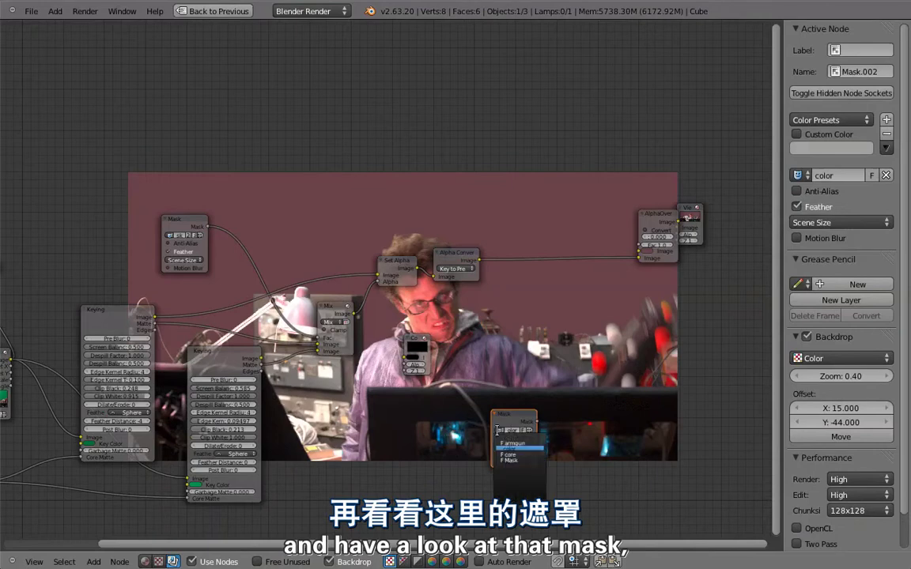
click(519, 445)
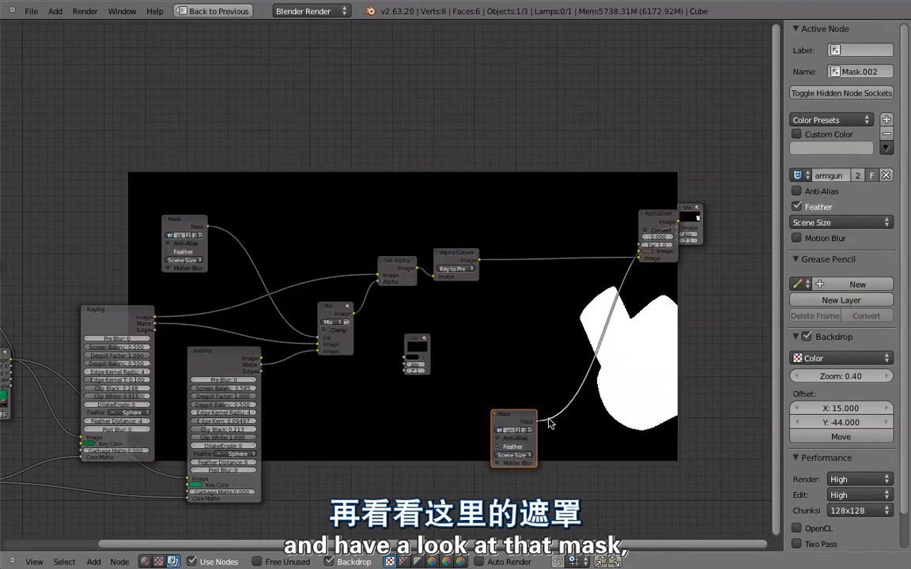
scroll(524, 418, up, 3)
mouse_move(638, 375)
middle_down()
mouse_move(593, 371)
mouse_move(522, 306)
middle_up()
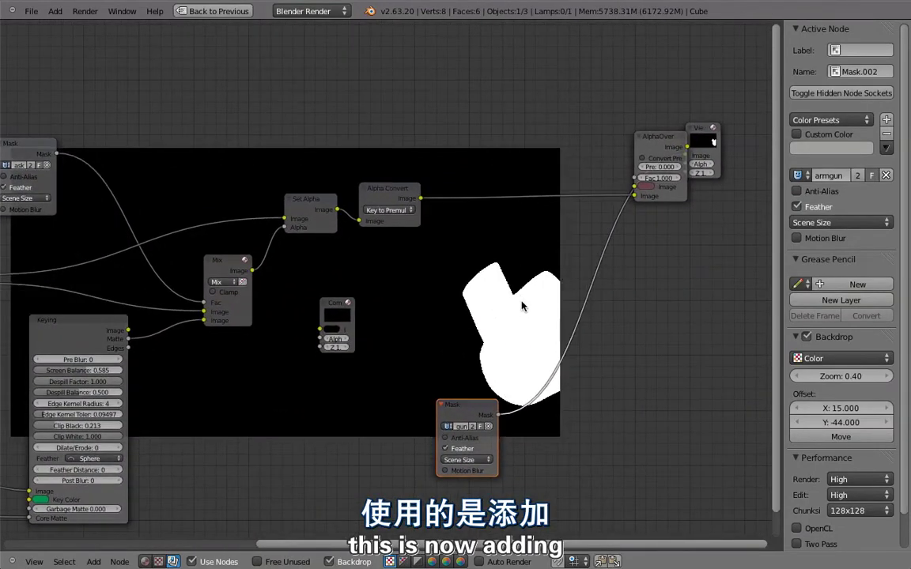
key(alt+v)
key(alt+v)
key(alt+v)
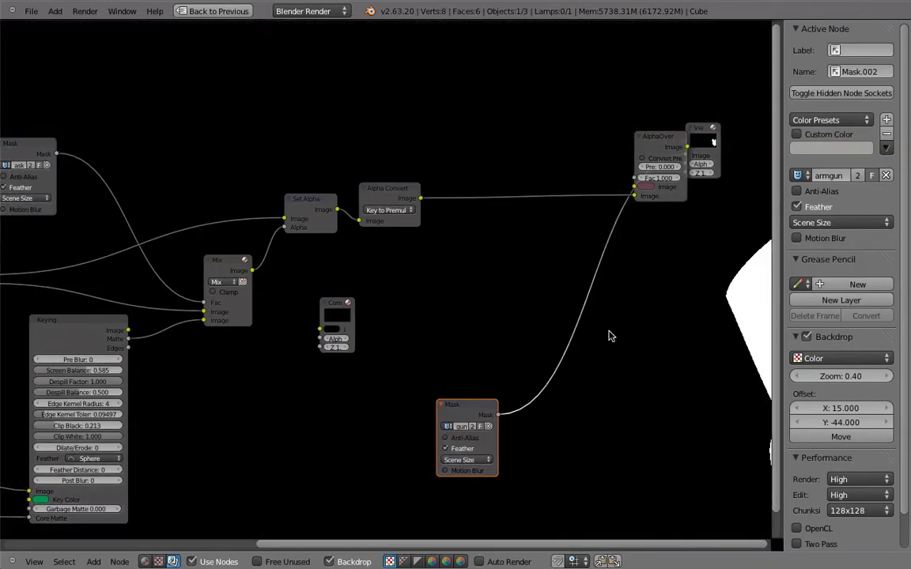
alt+middle_drag(610, 335, 421, 294)
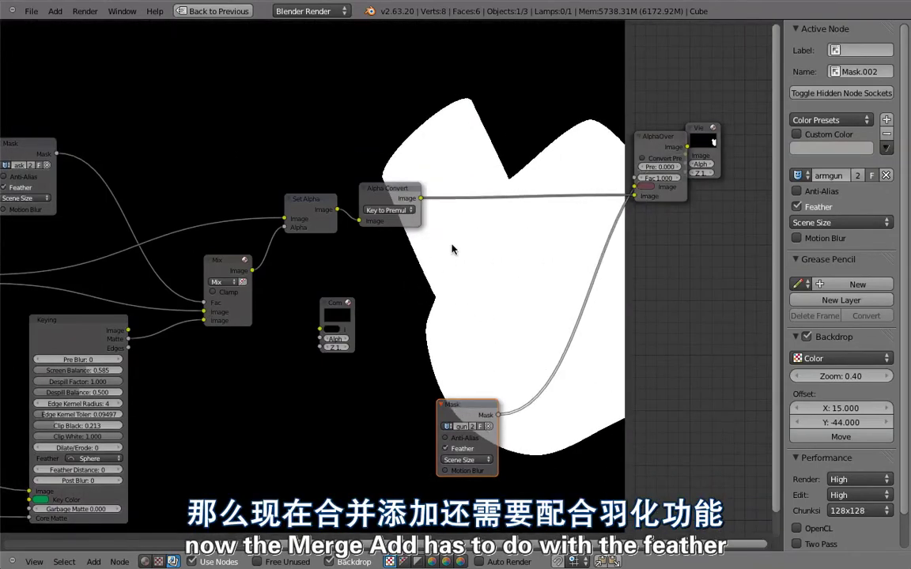
key(ctrl+Up)
scroll(563, 405, down, 3)
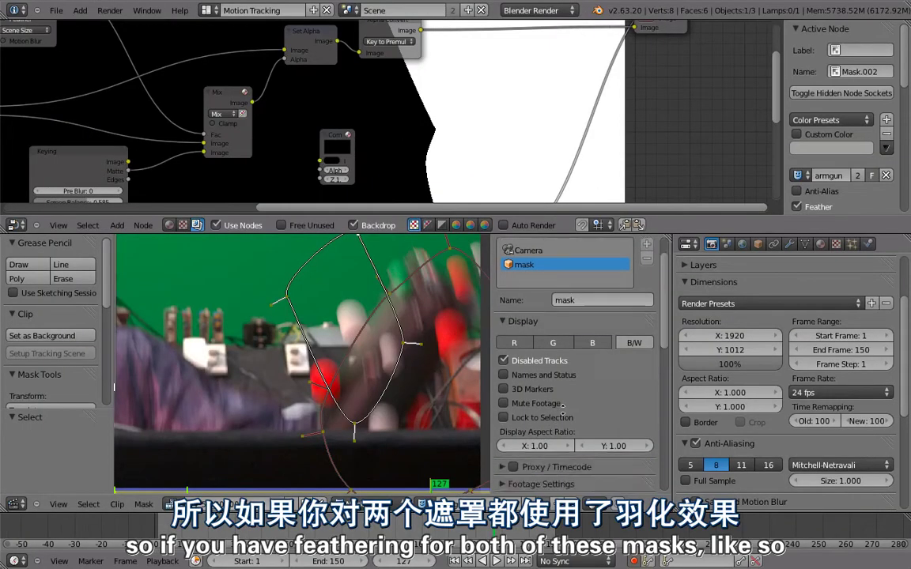
scroll(562, 405, down, 2)
ctrl+shift+click(357, 425)
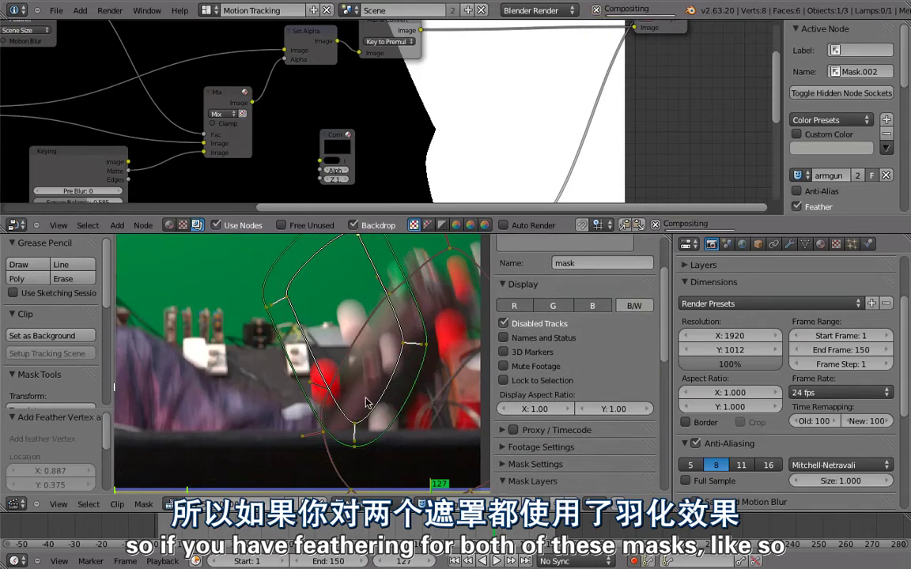
shift+scroll(332, 449, down, 3)
ctrl+shift+drag(345, 436, 341, 455)
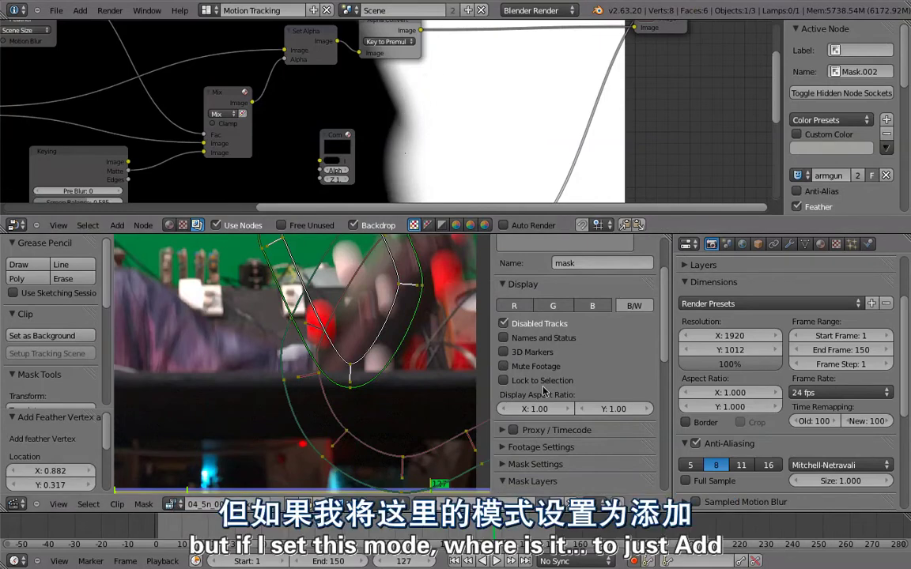
scroll(548, 458, up, 2)
scroll(543, 393, down, 5)
scroll(543, 393, up, 5)
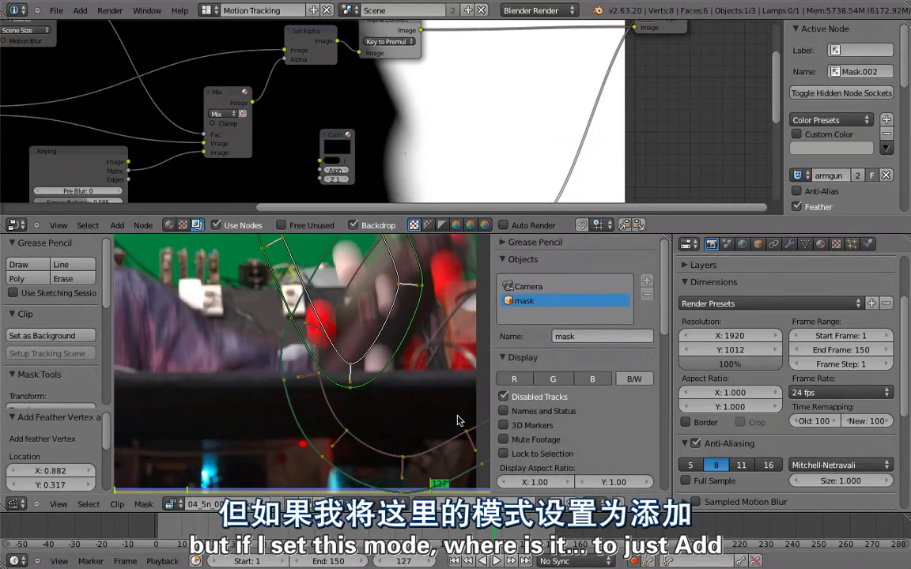
scroll(526, 346, down, 5)
scroll(545, 363, down, 2)
scroll(569, 379, down, 2)
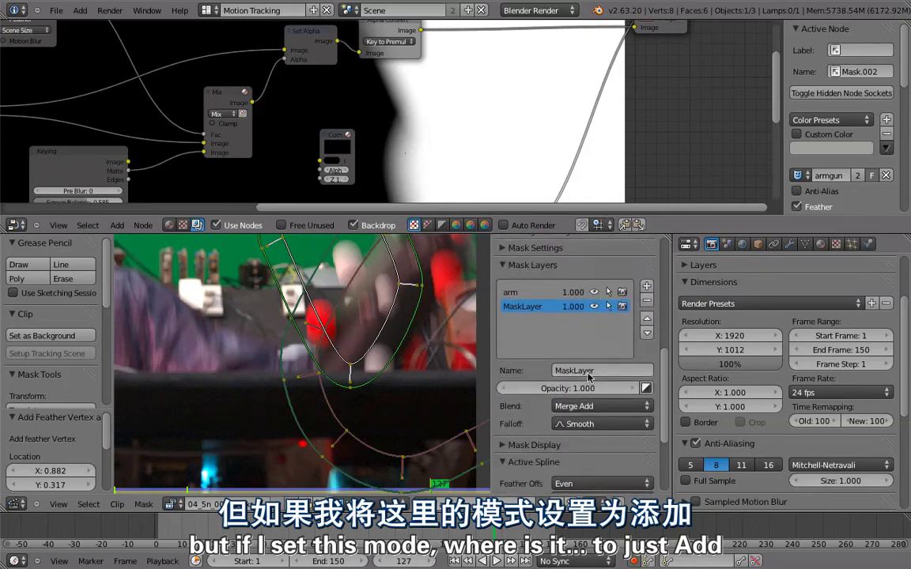
click(596, 408)
click(545, 351)
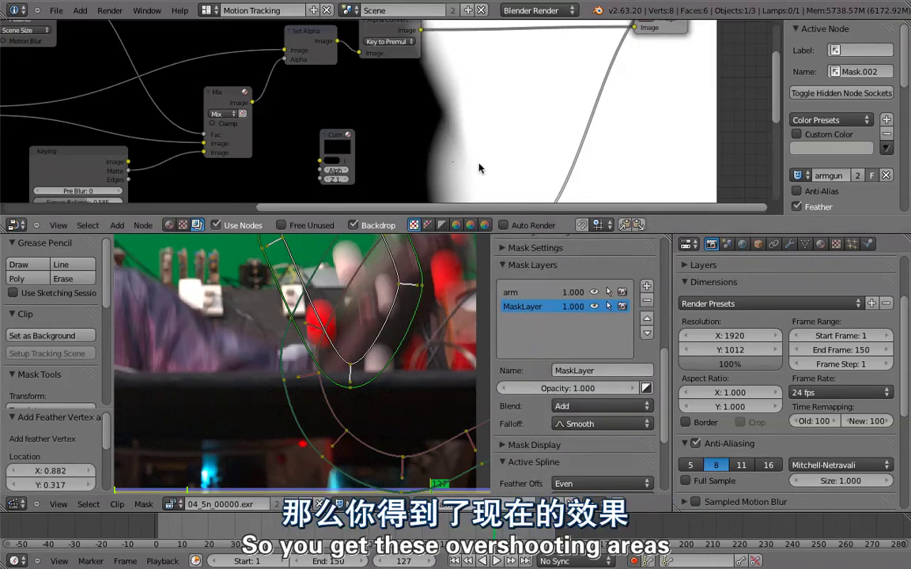
click(561, 406)
click(566, 392)
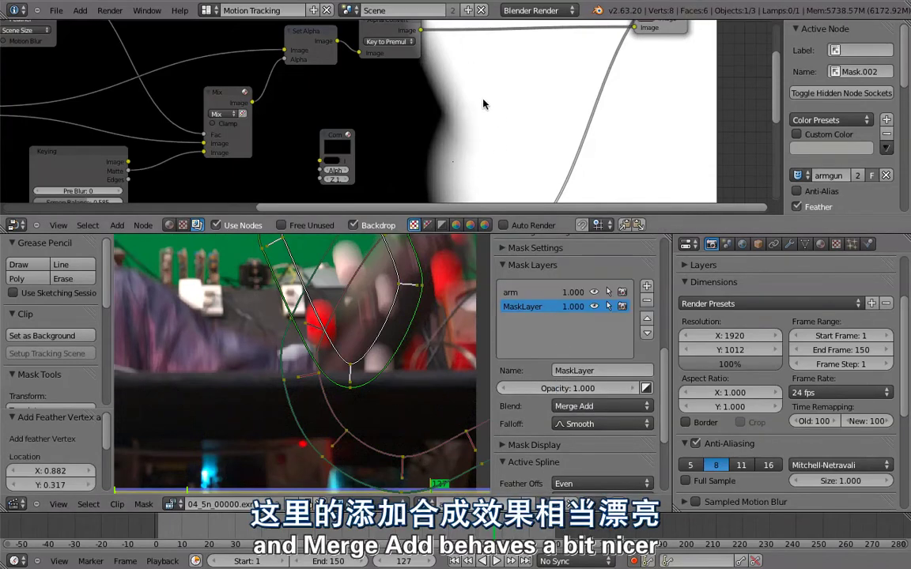
click(566, 406)
click(601, 387)
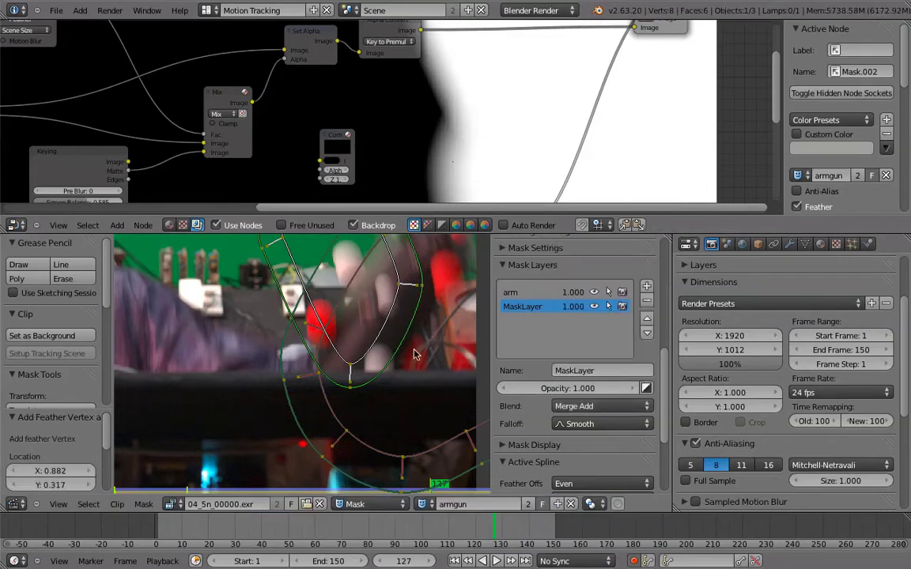
key(a)
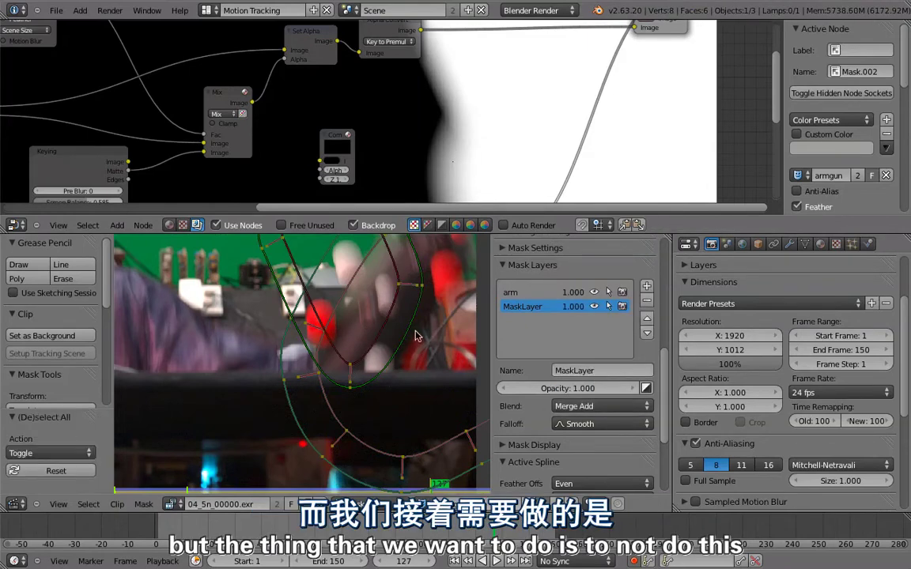
Step: Replace MaskLayer with a new layer and draw a closed four-point shape over the dark bar
click(647, 301)
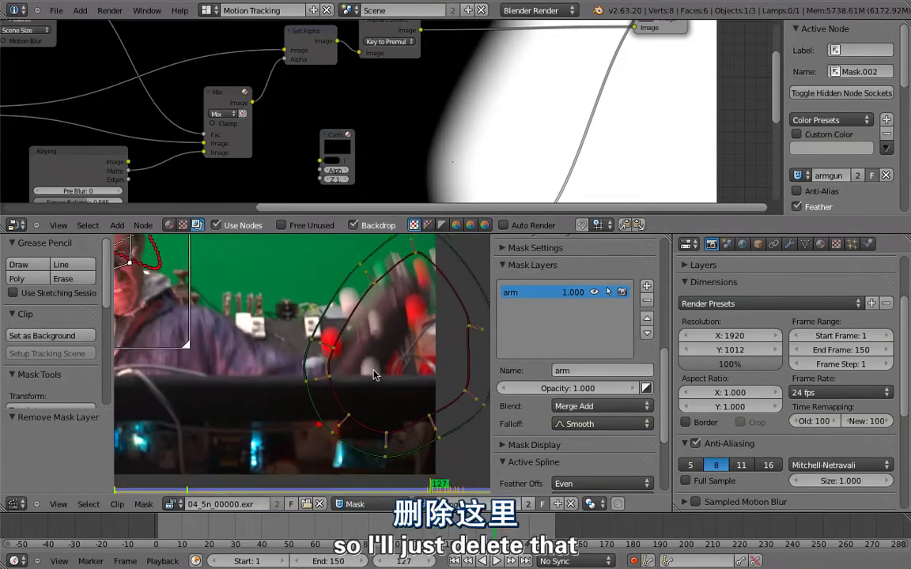
click(647, 287)
ctrl+click(142, 323)
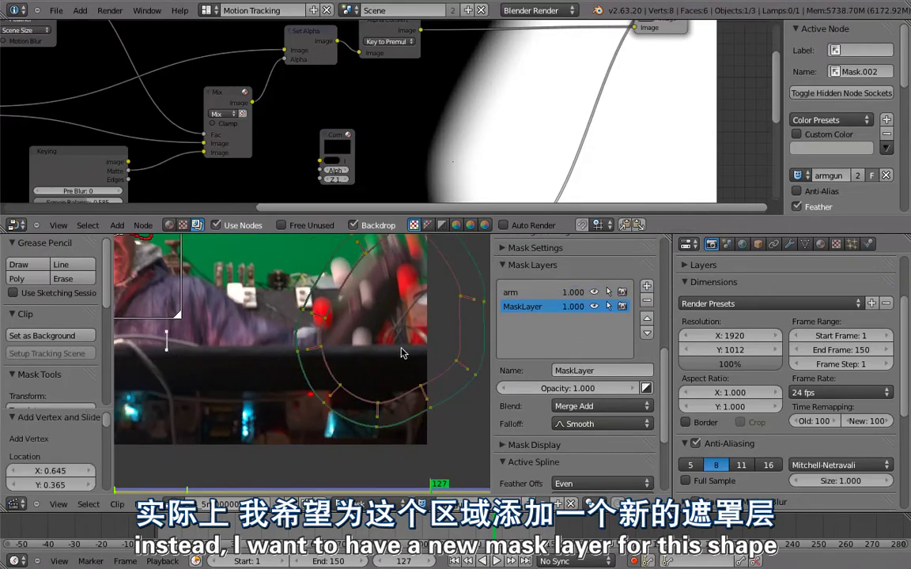
ctrl+click(444, 340)
ctrl+click(434, 426)
ctrl+click(252, 431)
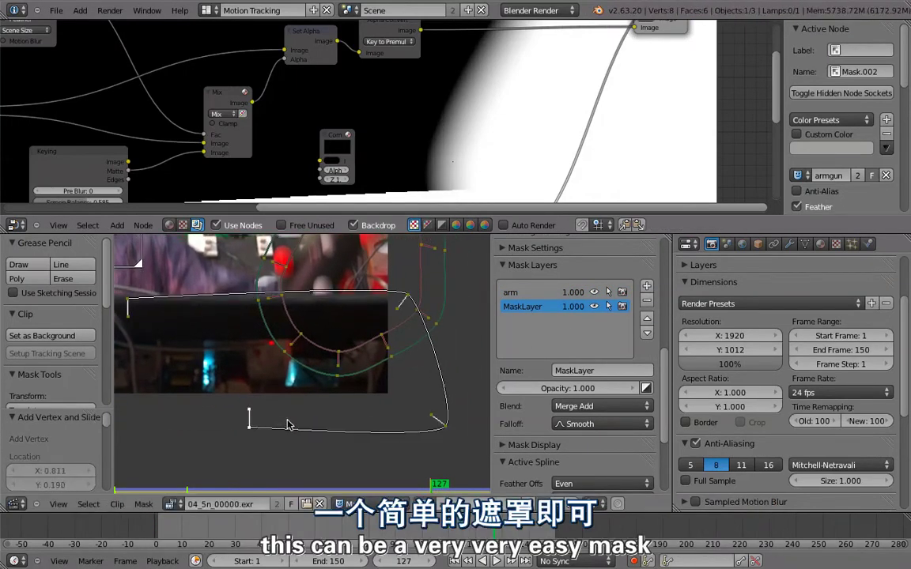
key(alt+c)
Step: Switch the new spline's direction and set all its handles to Vector corners
scroll(295, 389, up, 1)
scroll(270, 362, up, 1)
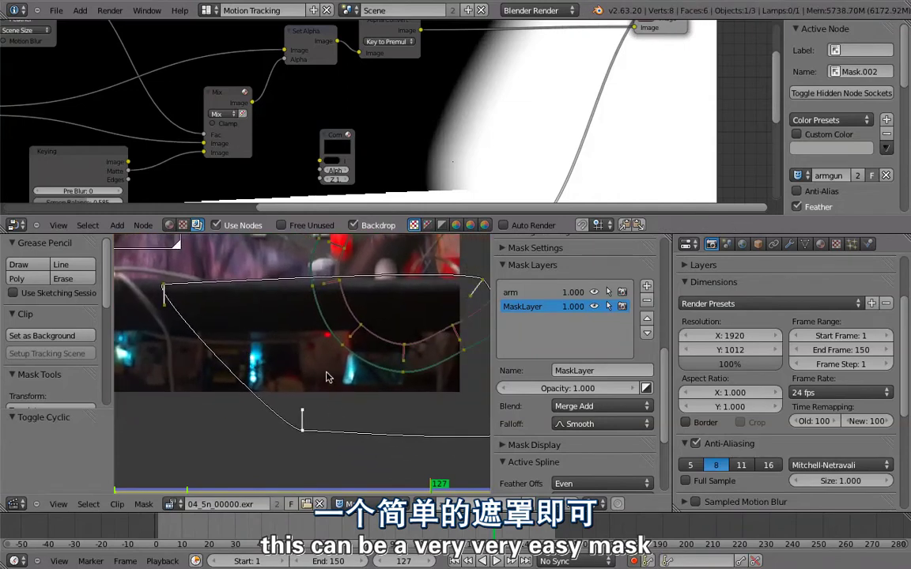
key(ctrl+Up)
scroll(494, 380, up, 2)
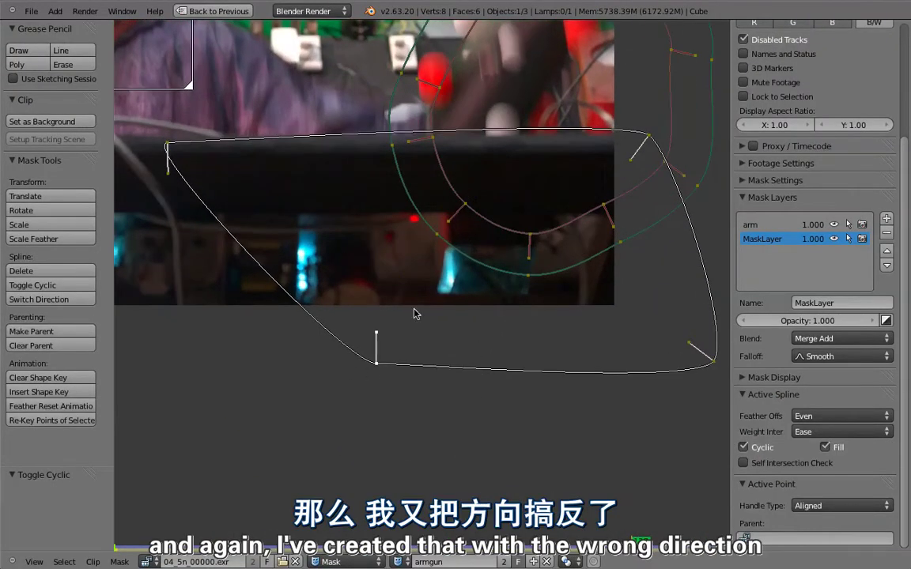
scroll(414, 313, up, 1)
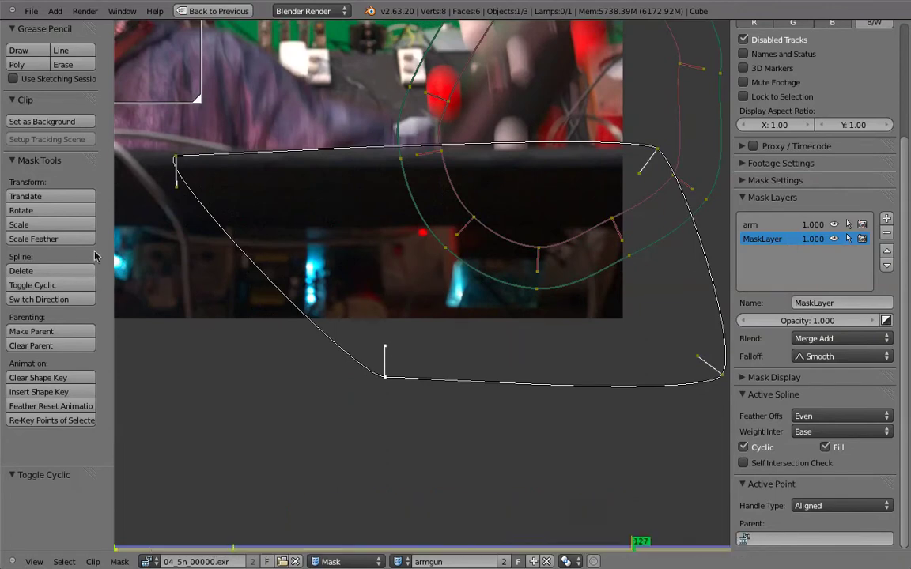
click(45, 300)
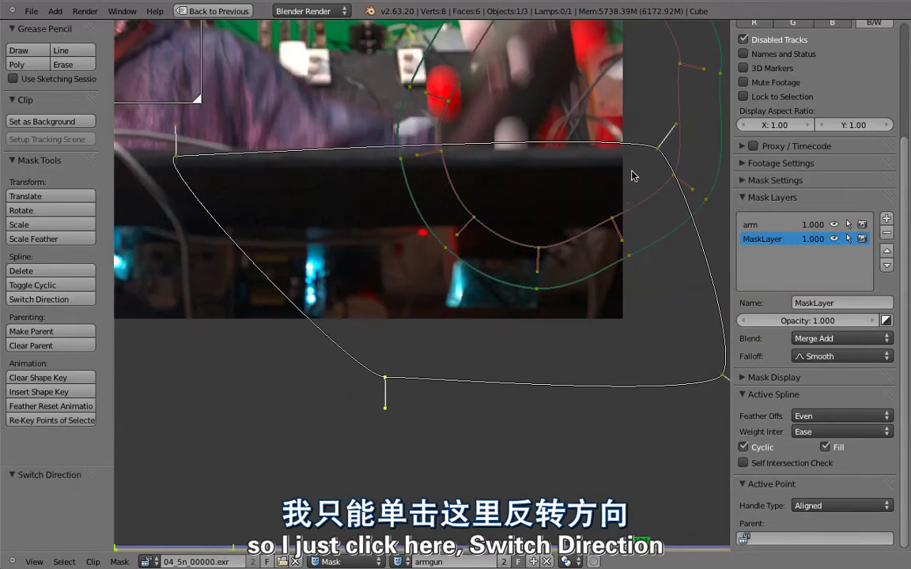
key(a)
key(a)
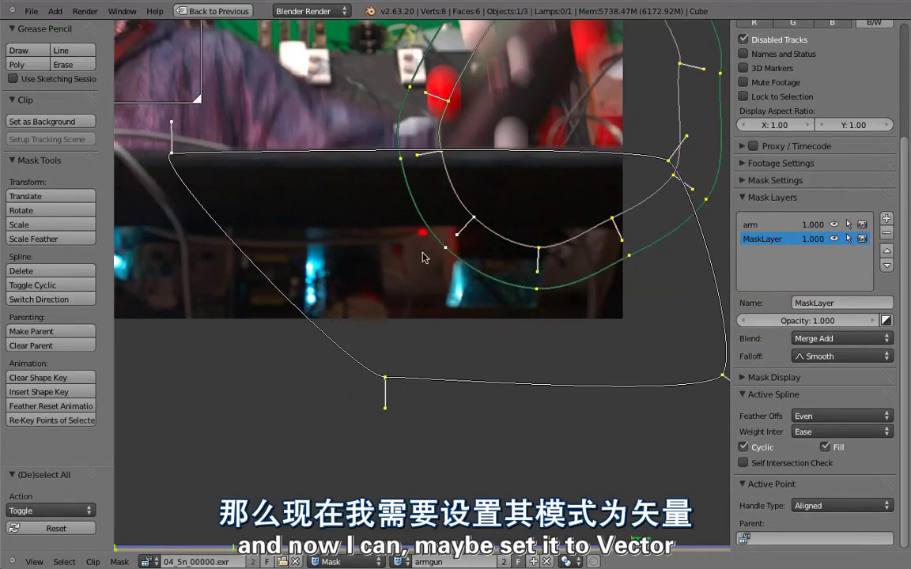
key(v)
click(422, 256)
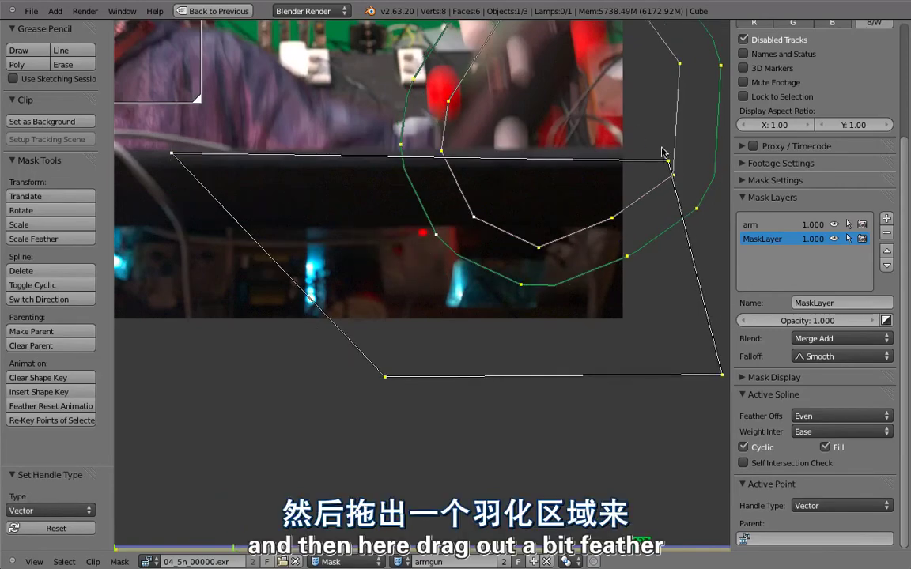
Step: Add a thin feather along the shape's top edge
drag(666, 153, 668, 156)
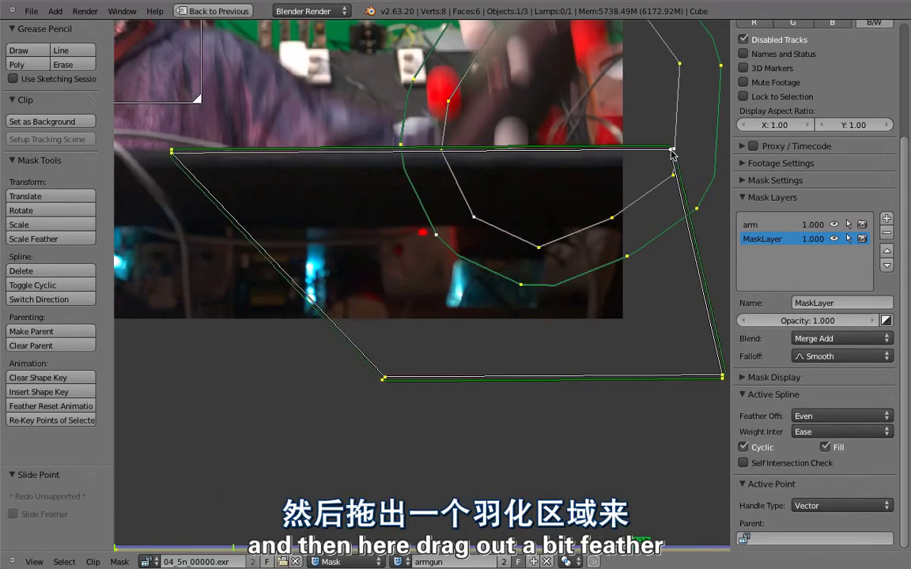
ctrl+shift+click(672, 148)
scroll(545, 211, up, 3)
scroll(481, 264, up, 3)
middle_drag(518, 303, 501, 272)
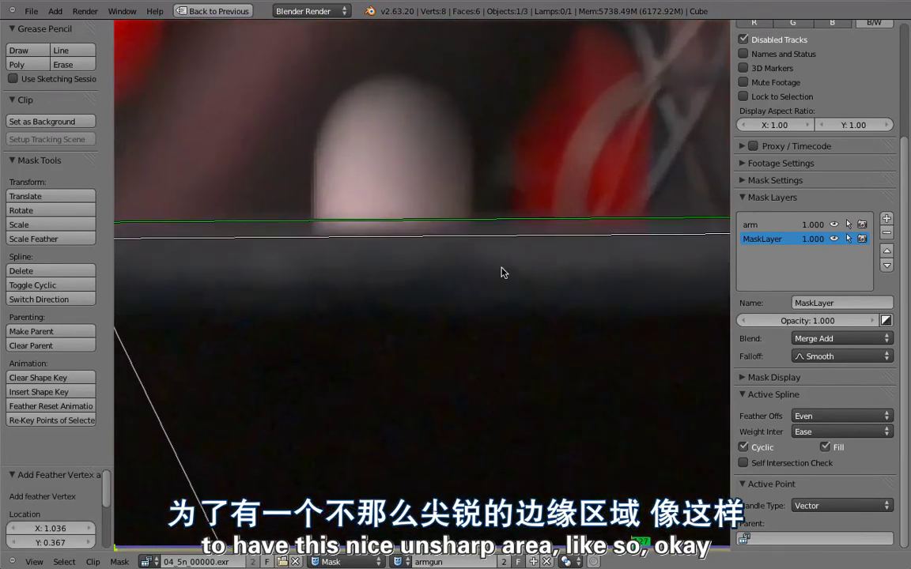
key(a)
drag(508, 270, 506, 279)
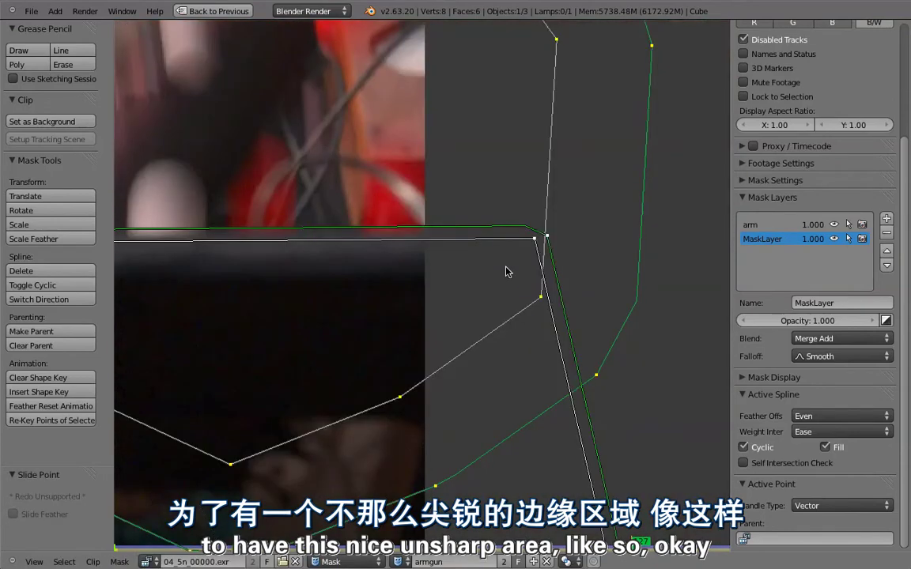
key(g)
click(503, 277)
scroll(494, 269, down, 3)
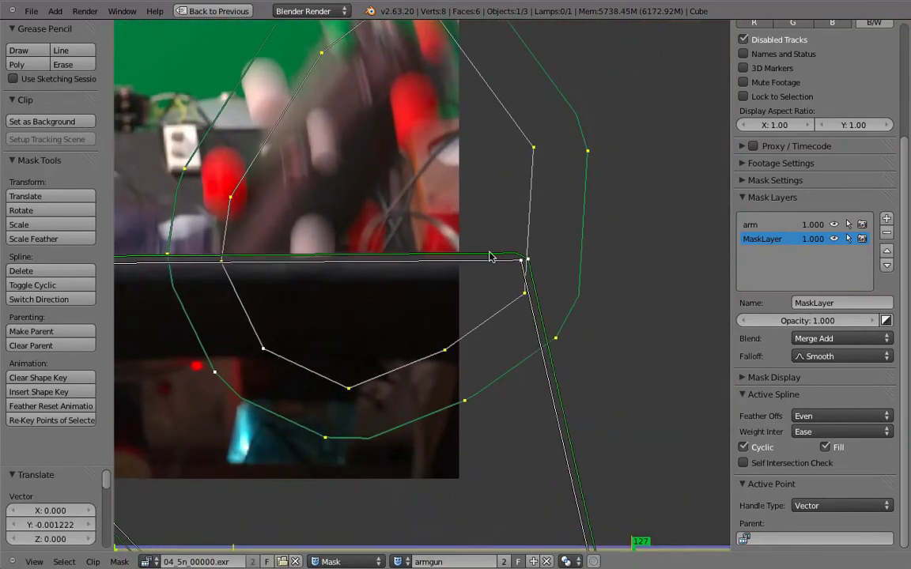
click(839, 339)
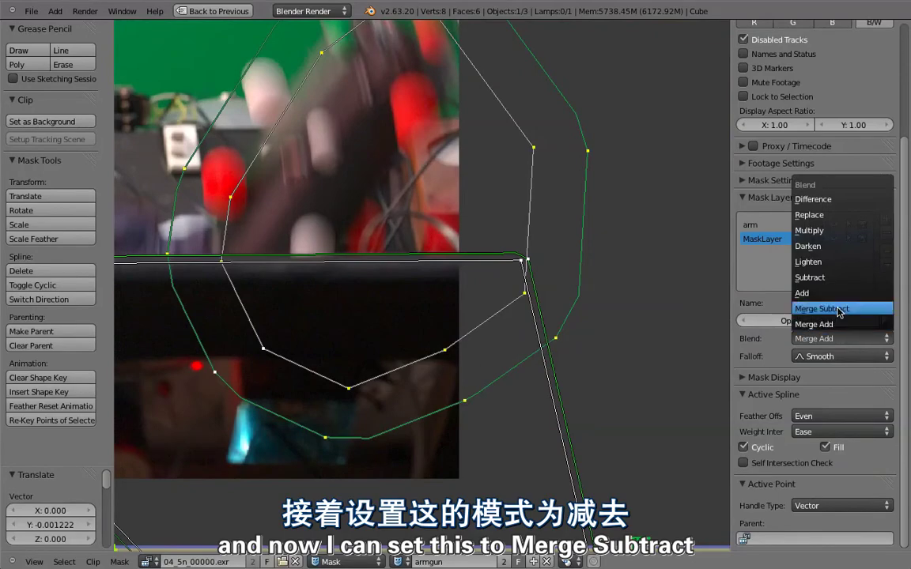
Step: Set the new layer's blend to Merge Subtract, lock it from selection, and play back to check
click(840, 309)
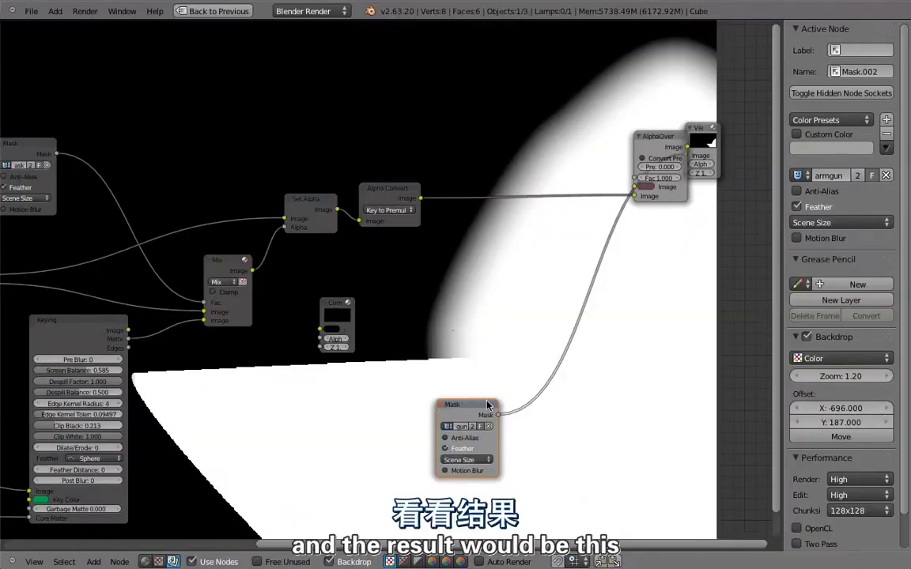
key(ctrl+Up)
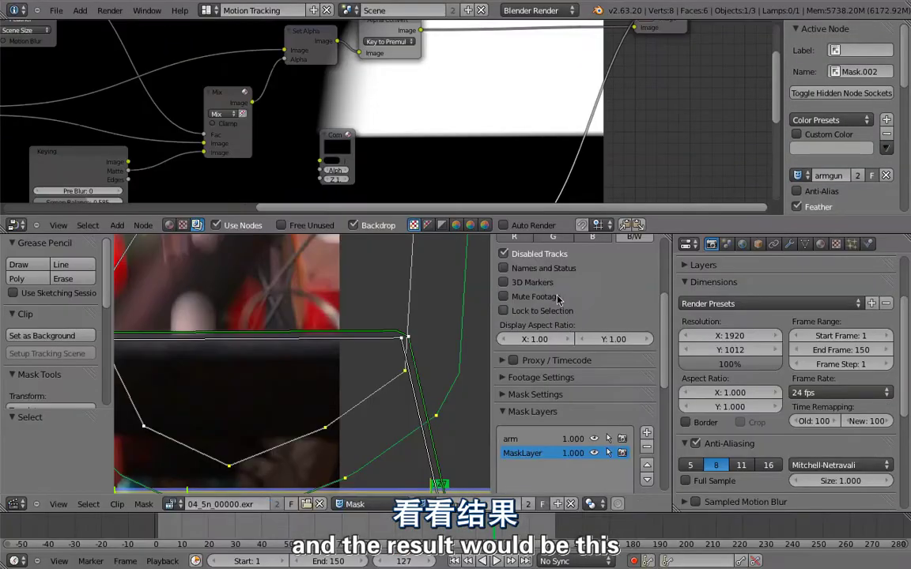
scroll(340, 355, down, 5)
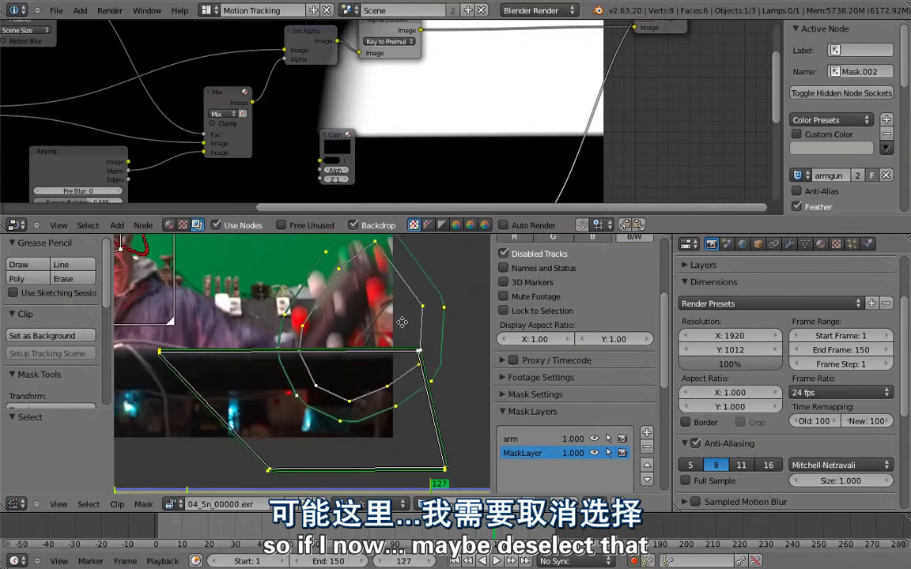
click(608, 453)
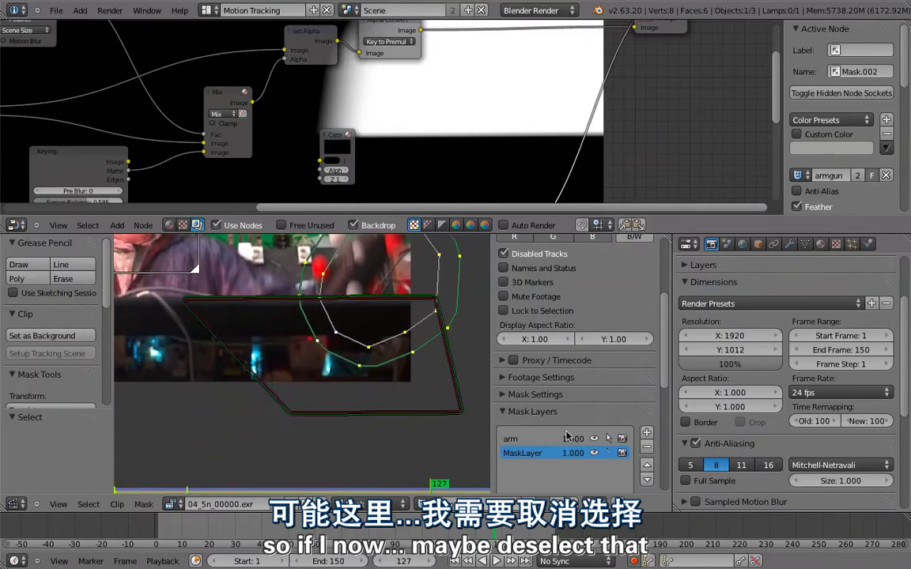
middle_drag(384, 351, 382, 350)
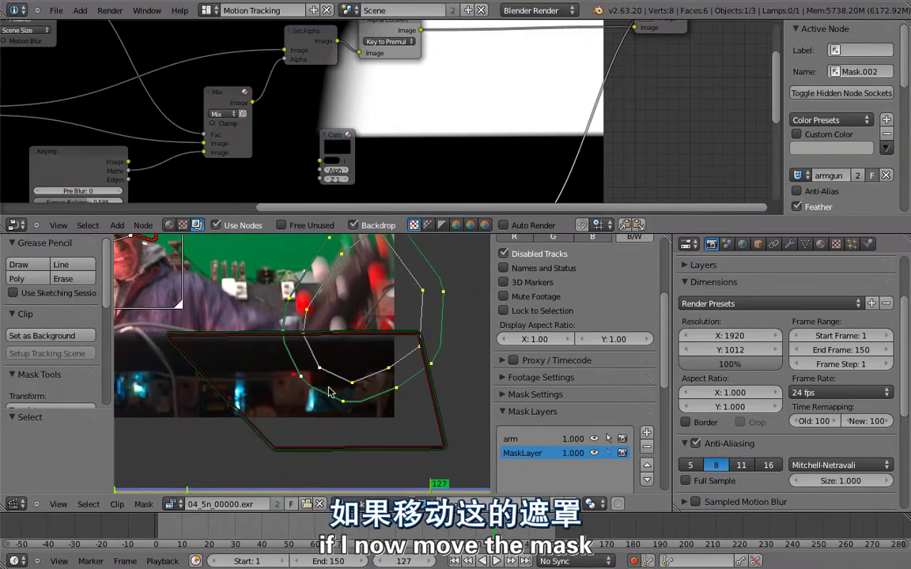
key(a)
key(Left)
key(Left)
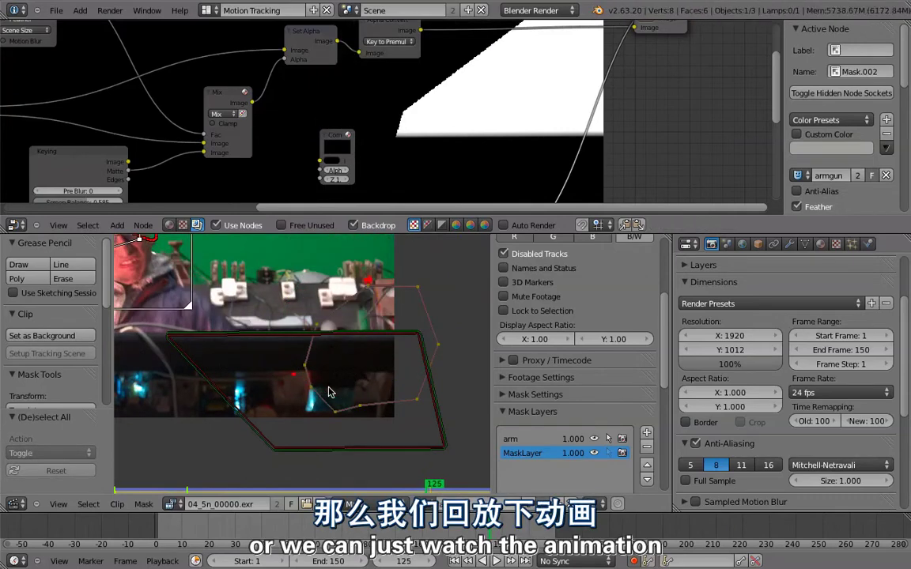
key(alt+a)
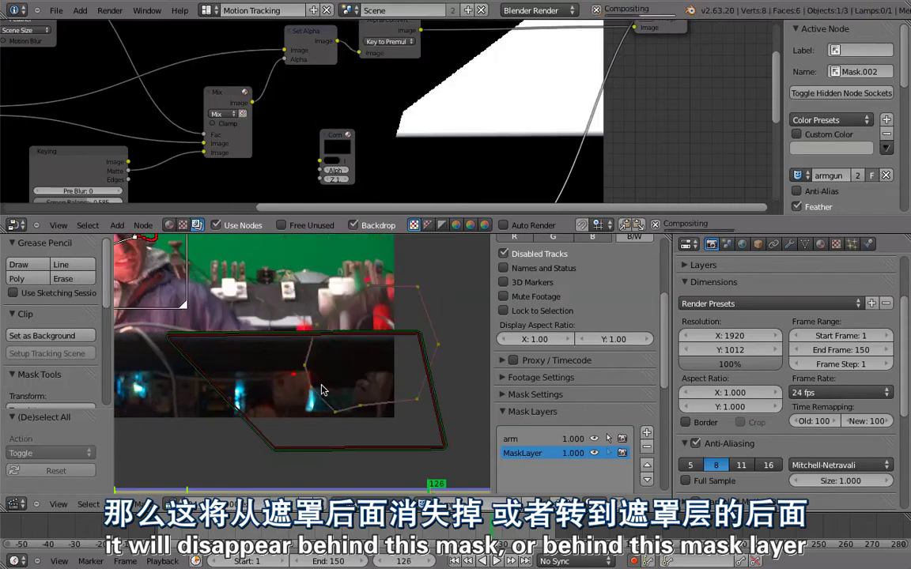
Step: Make the arm layer active and pull a feather edge out around its spline
key(ctrl+Up)
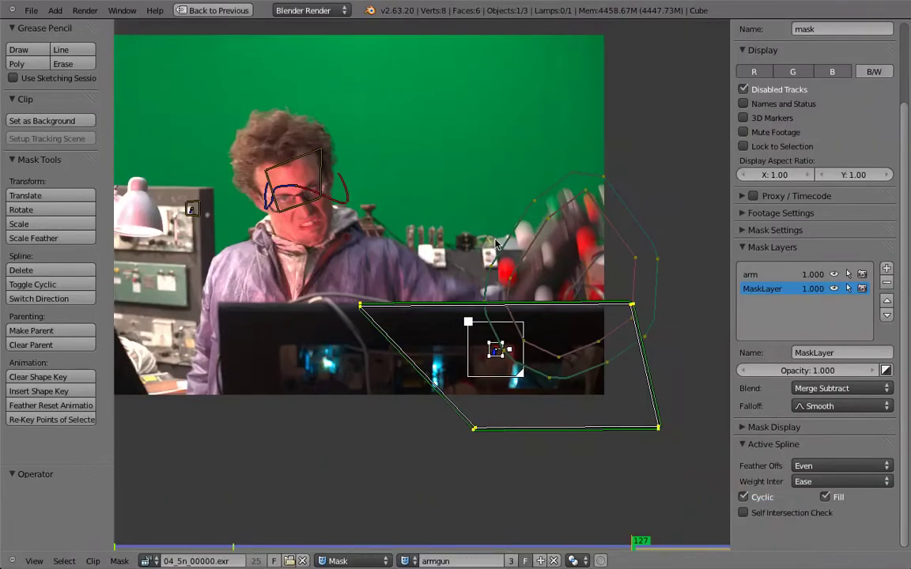
drag(637, 545, 632, 546)
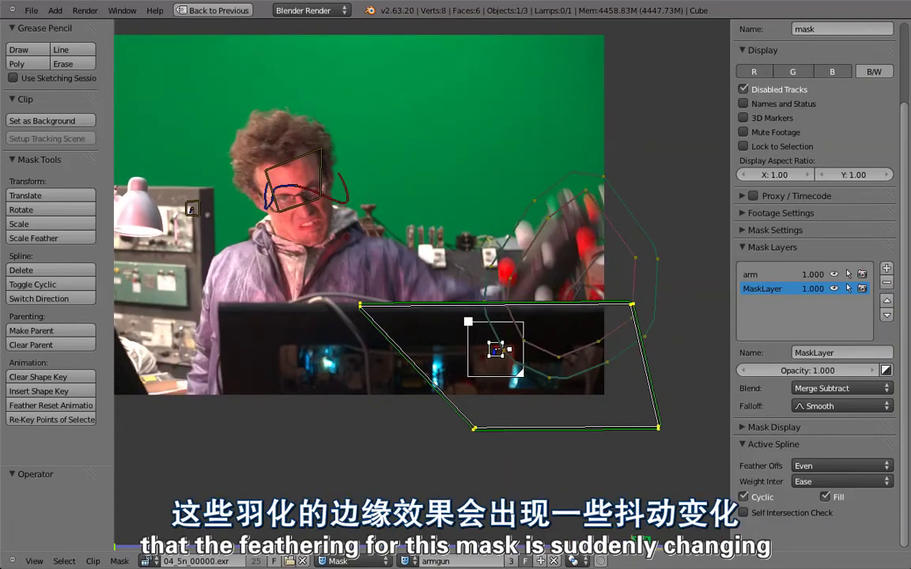
drag(640, 545, 640, 545)
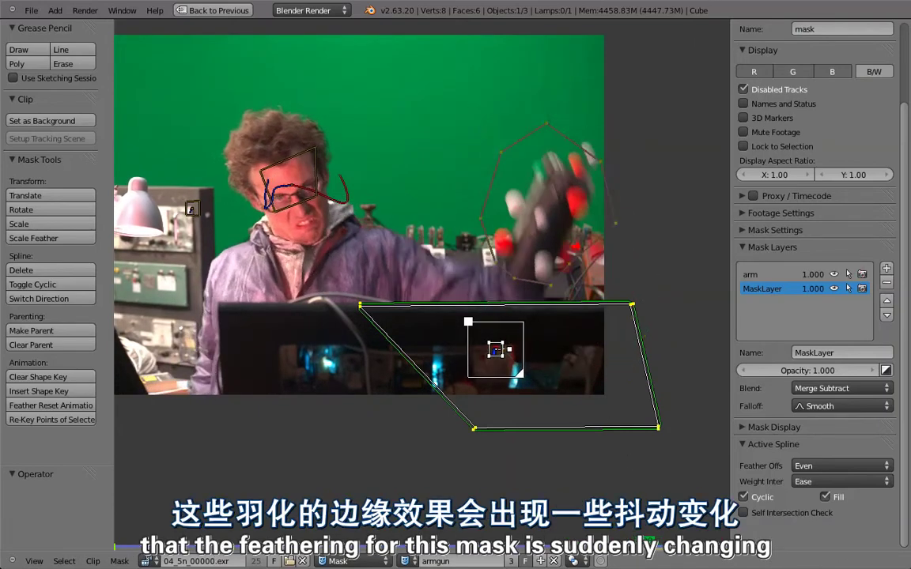
click(770, 275)
right_click(581, 211)
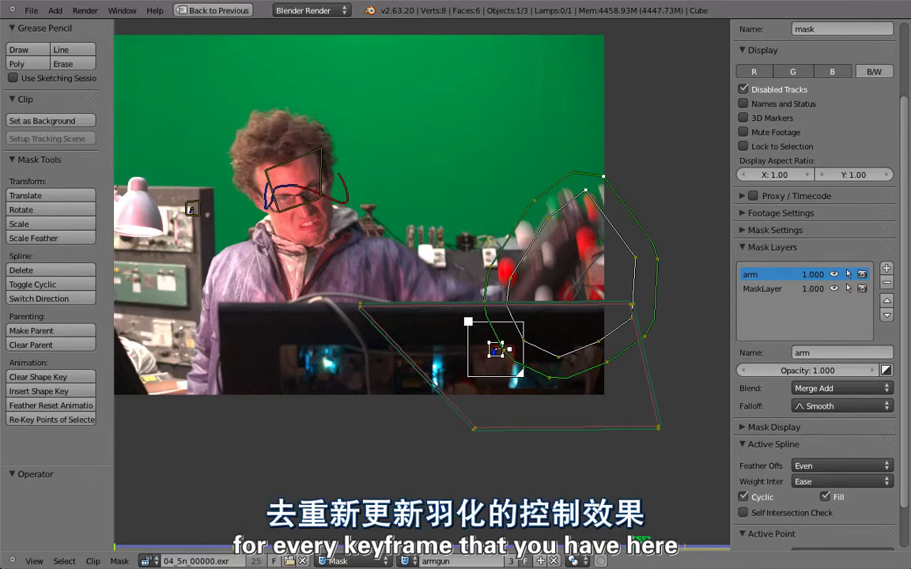
key(Right)
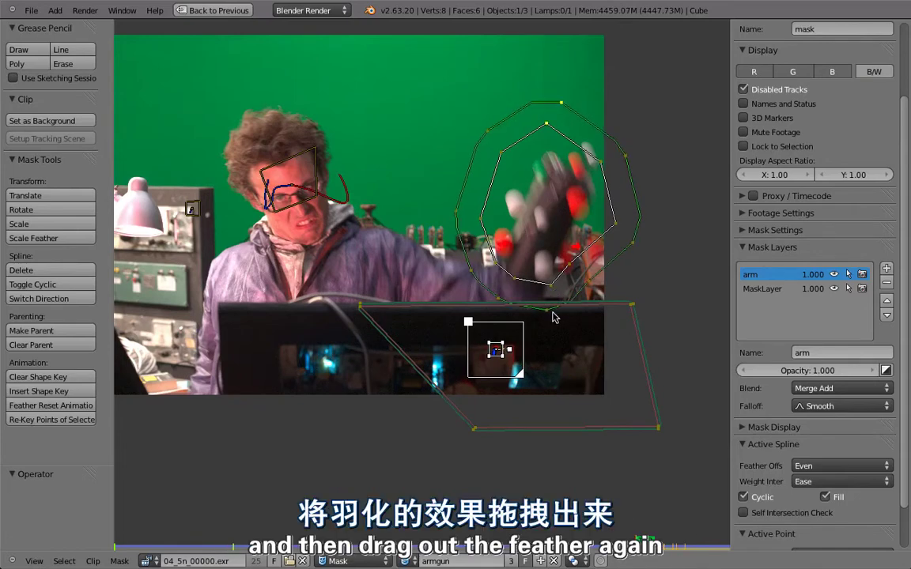
ctrl+drag(552, 289, 598, 297)
key(Right)
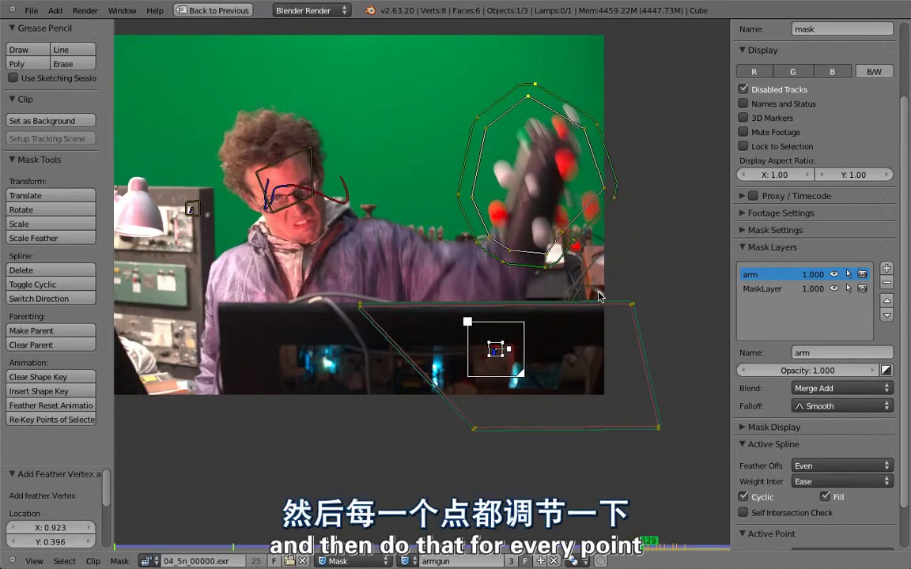
key(Left)
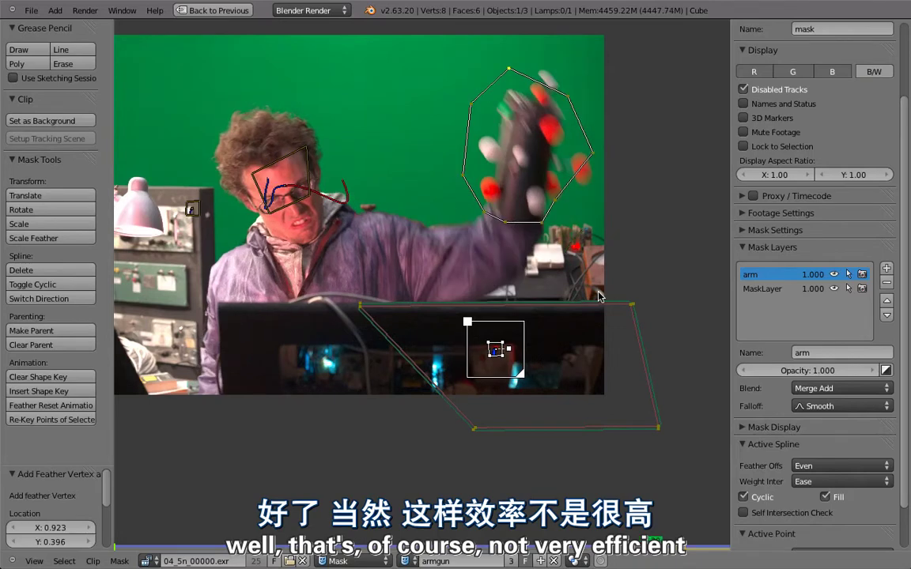
key(Right)
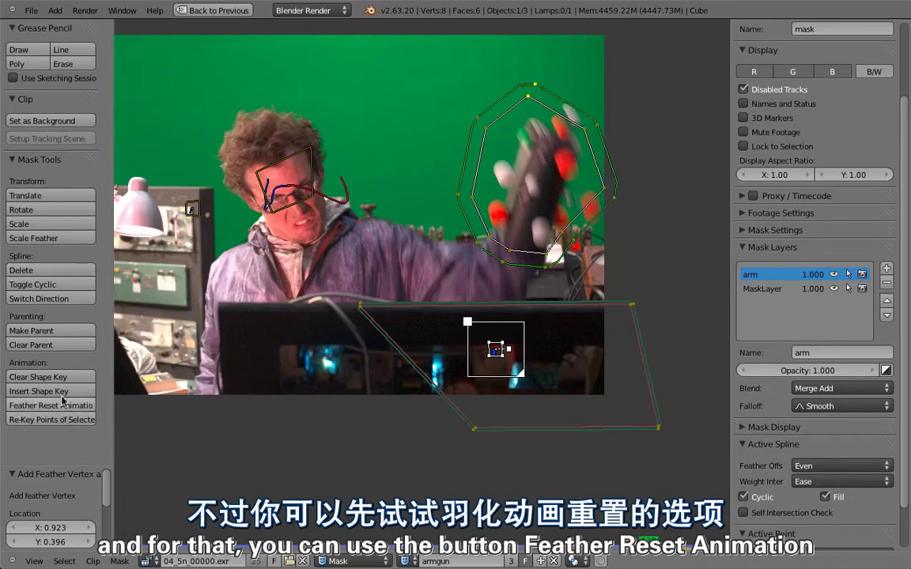
Step: Apply Feather Reset Animation to all arm mask points and review the feathered mask across frames
key(a)
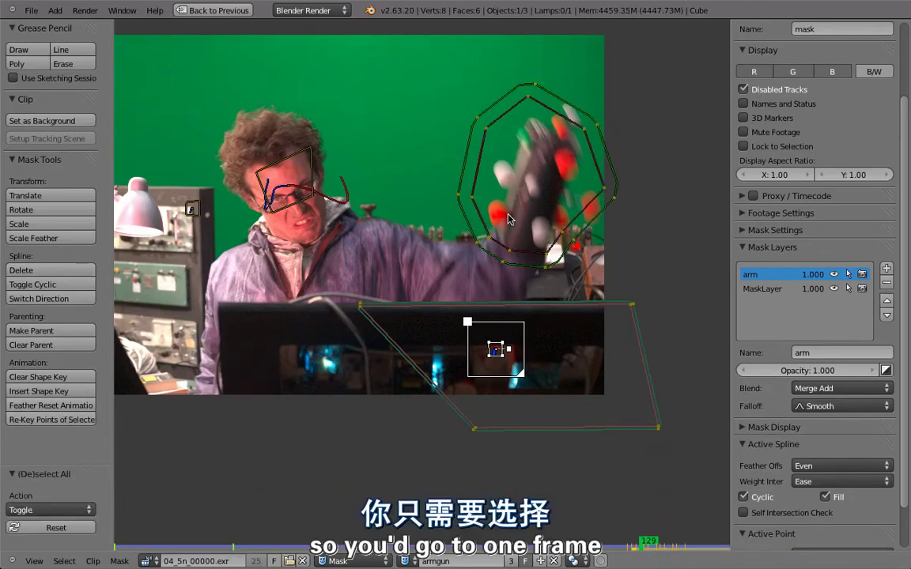
key(a)
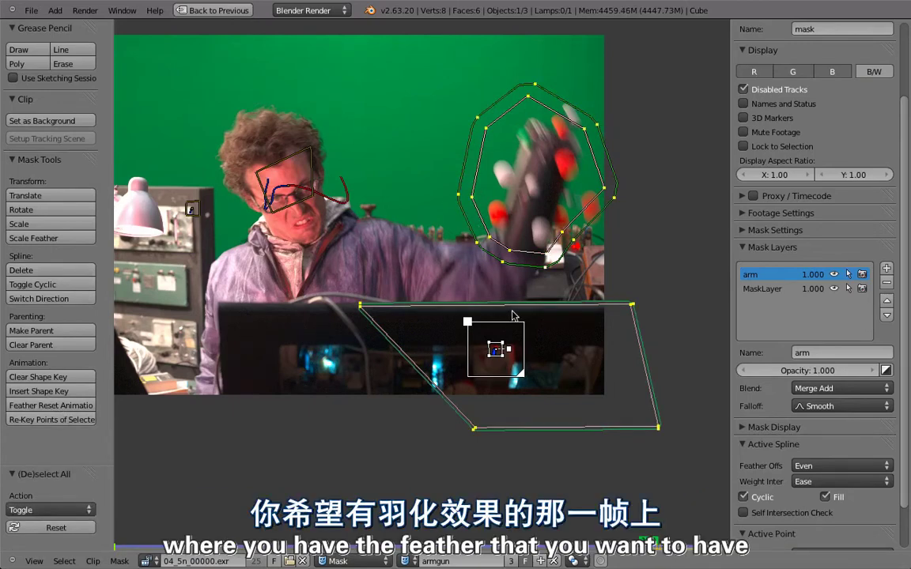
click(51, 405)
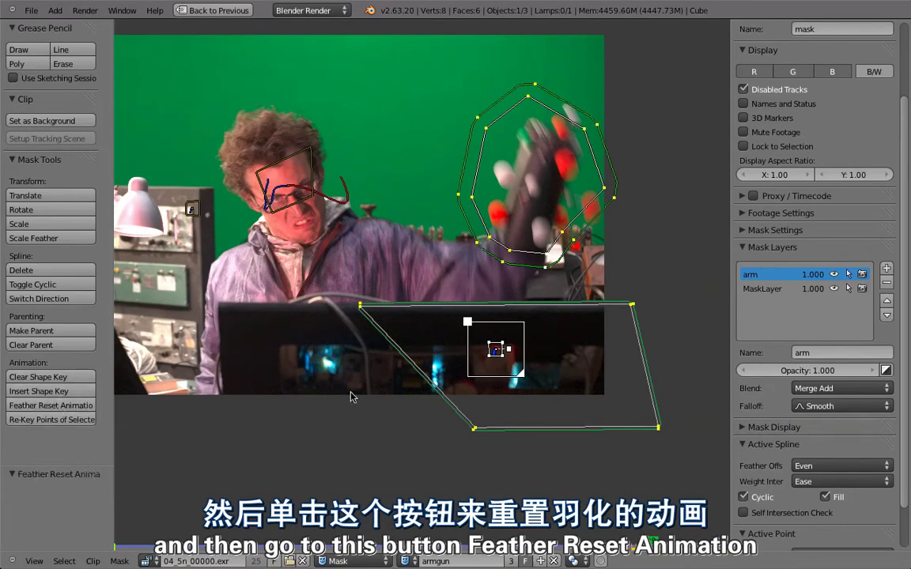
key(alt+a)
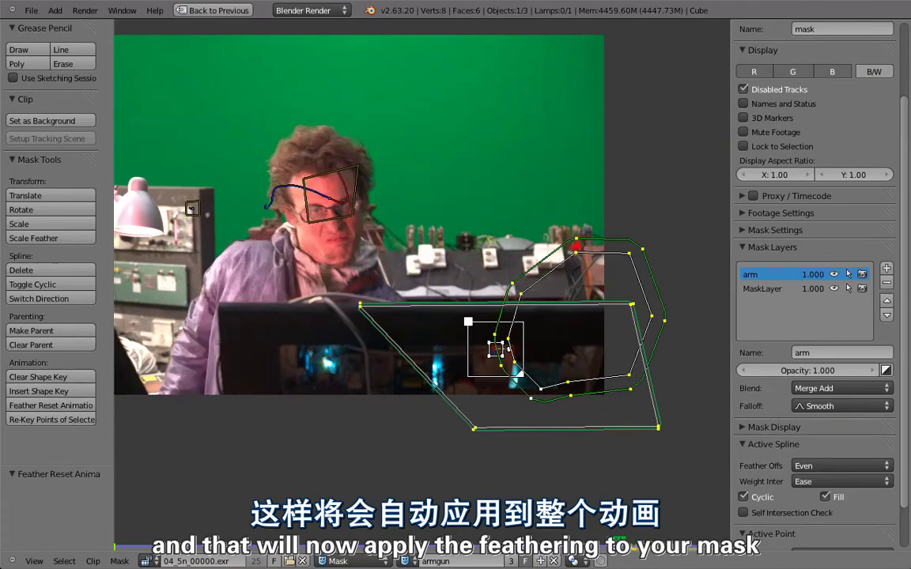
key(Escape)
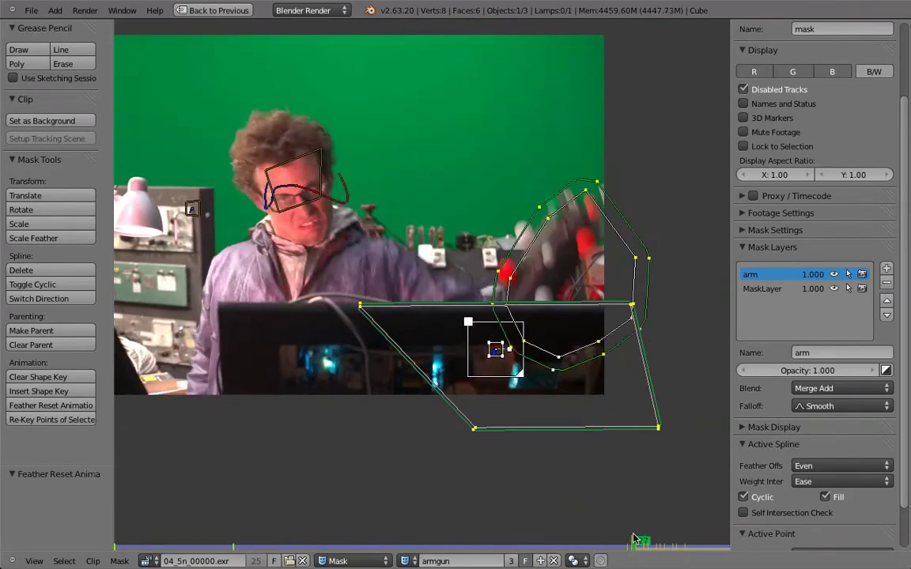
drag(607, 540, 652, 542)
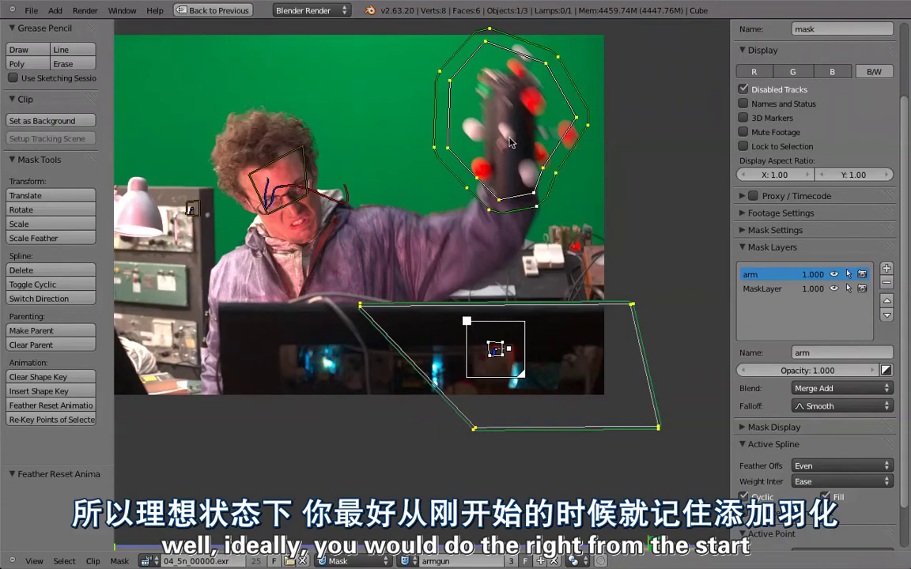
Step: Return to the full layout, zoom out and pan the compositing node tree into view
key(ctrl+Up)
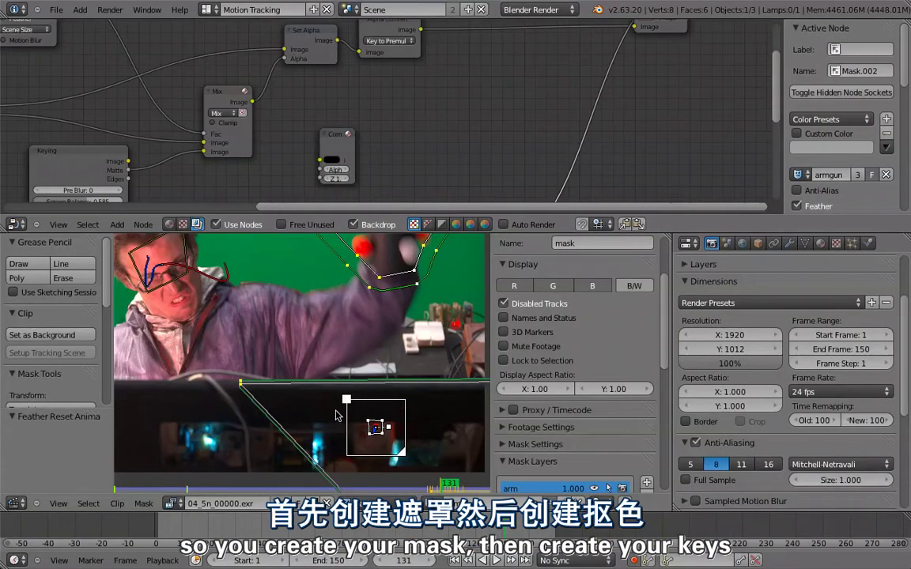
scroll(411, 119, down, 2)
scroll(427, 103, down, 2)
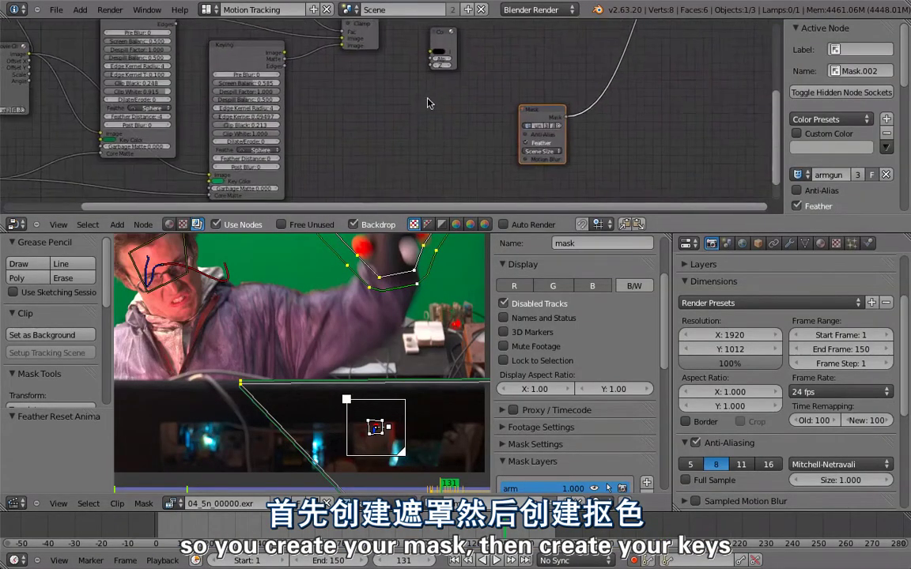
scroll(395, 107, down, 2)
scroll(350, 114, down, 1)
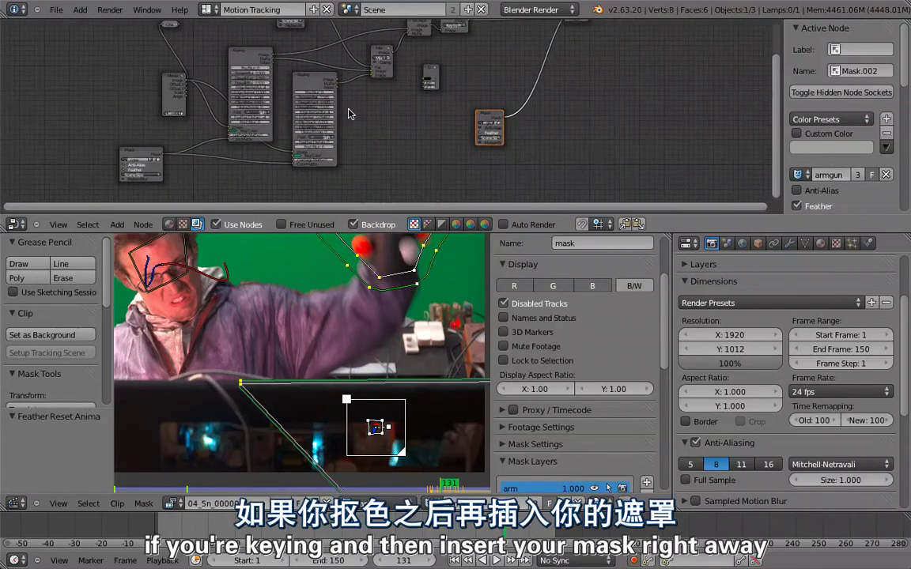
key(a)
middle_drag(500, 113, 509, 156)
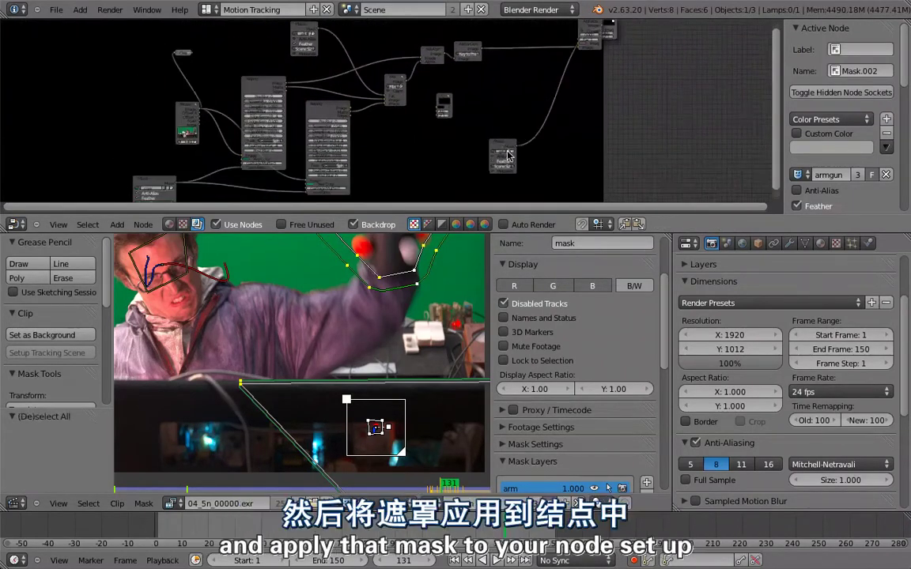
Step: Box-select the Mask node with the upper-right nodes and move them together
key(b)
drag(407, 24, 575, 170)
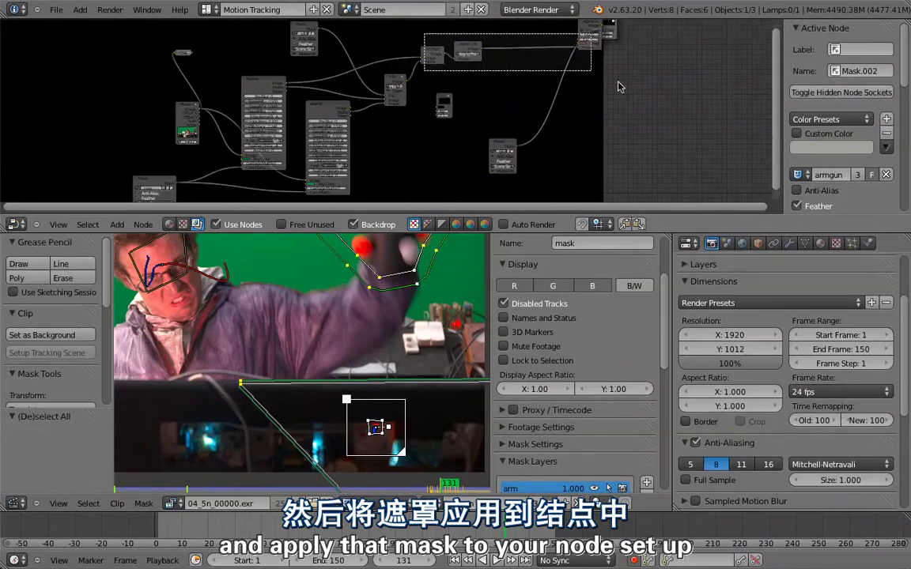
key(g)
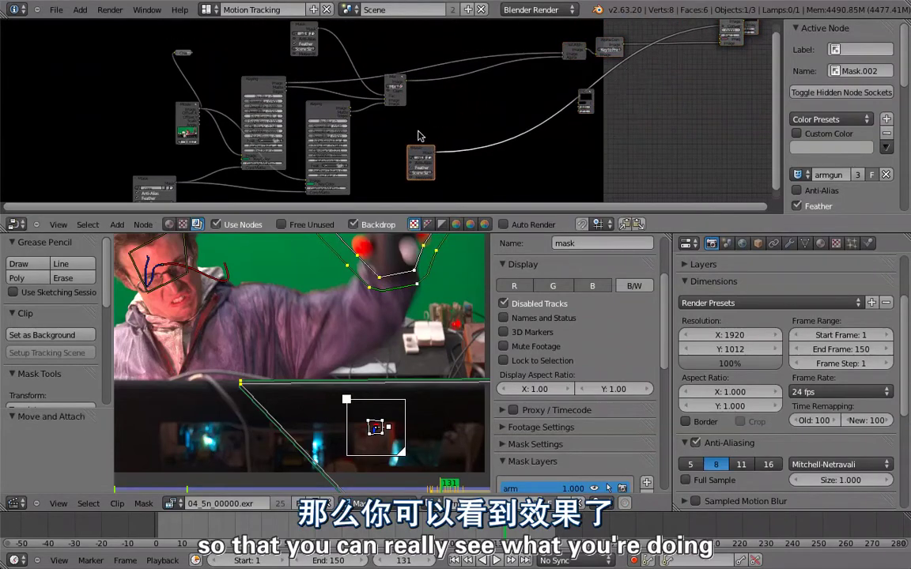
click(421, 138)
scroll(441, 120, up, 2)
middle_drag(442, 119, 447, 106)
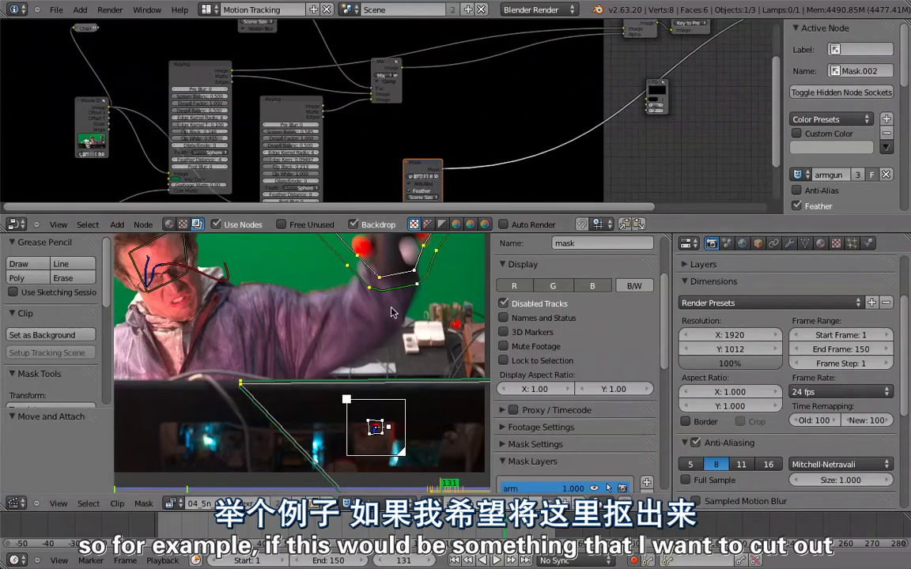
Step: Move the Mask node higher and to the left, and show the node editor full-size
key(alt+d)
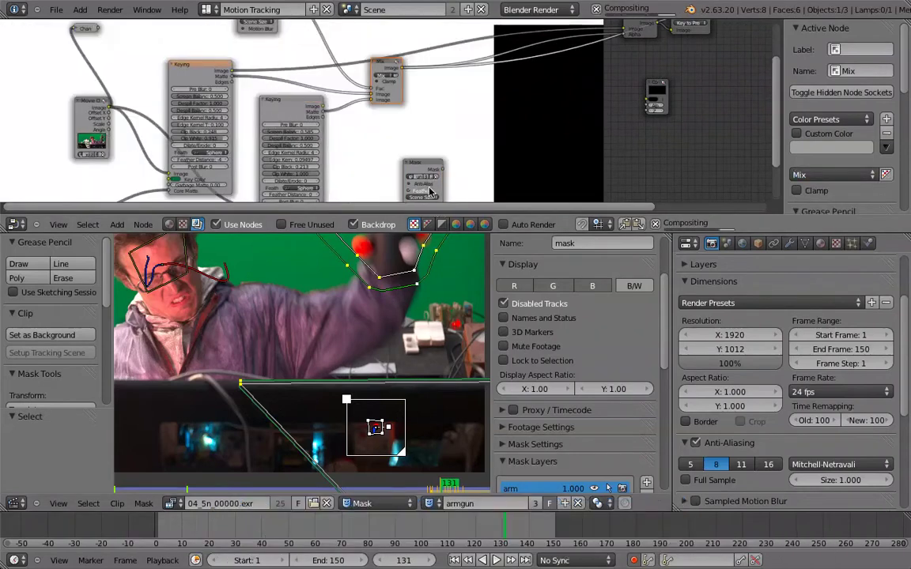
click(417, 117)
middle_drag(442, 116, 464, 91)
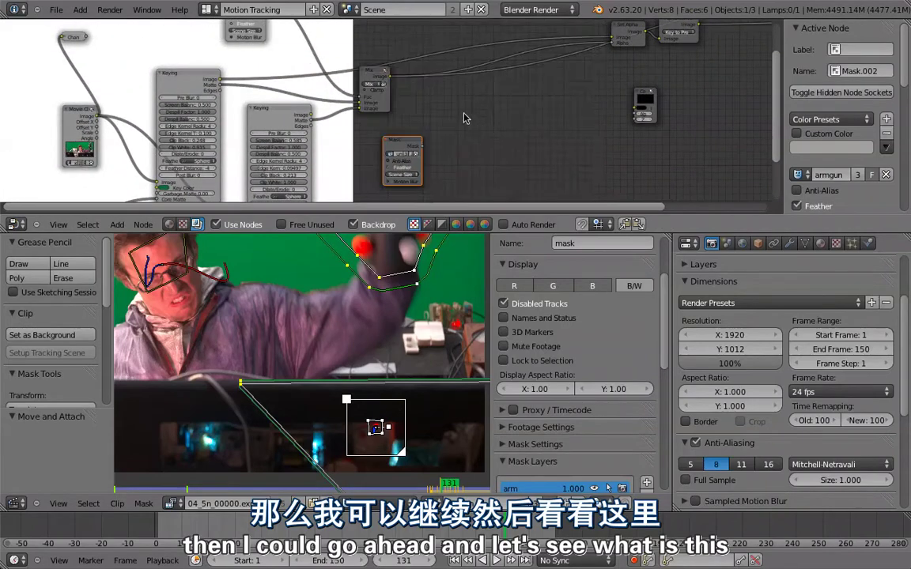
key(ctrl+Up)
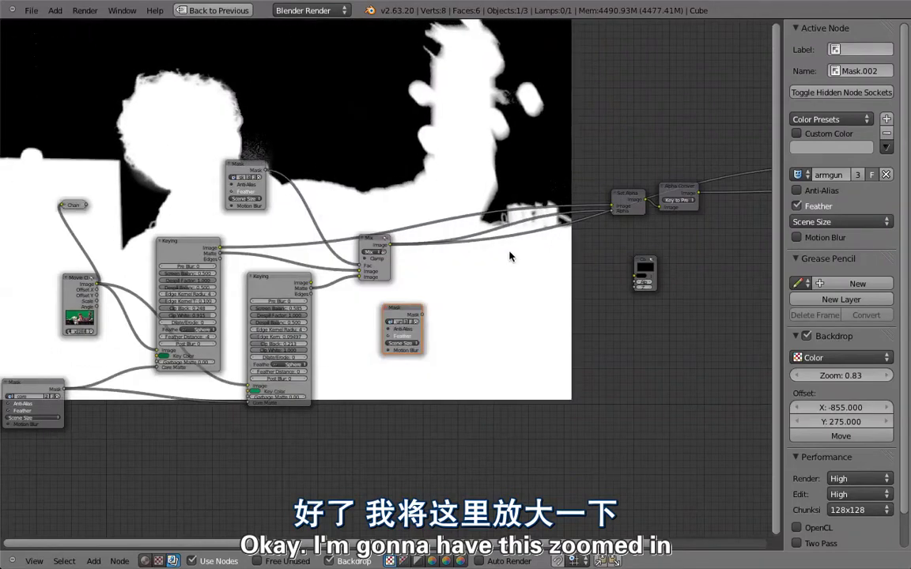
Step: Add an Invert node after the gun Mask node
scroll(473, 256, up, 4)
drag(374, 305, 356, 303)
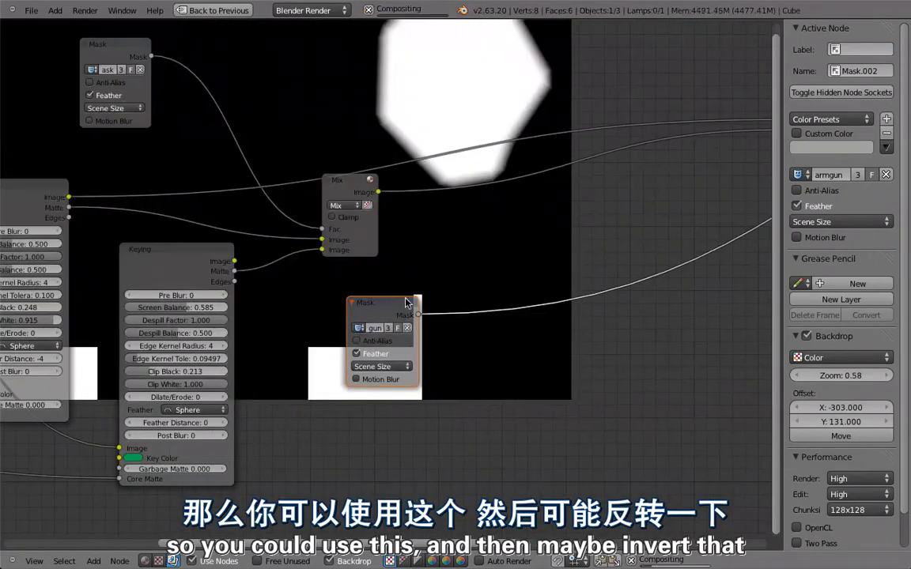
key(shift+a)
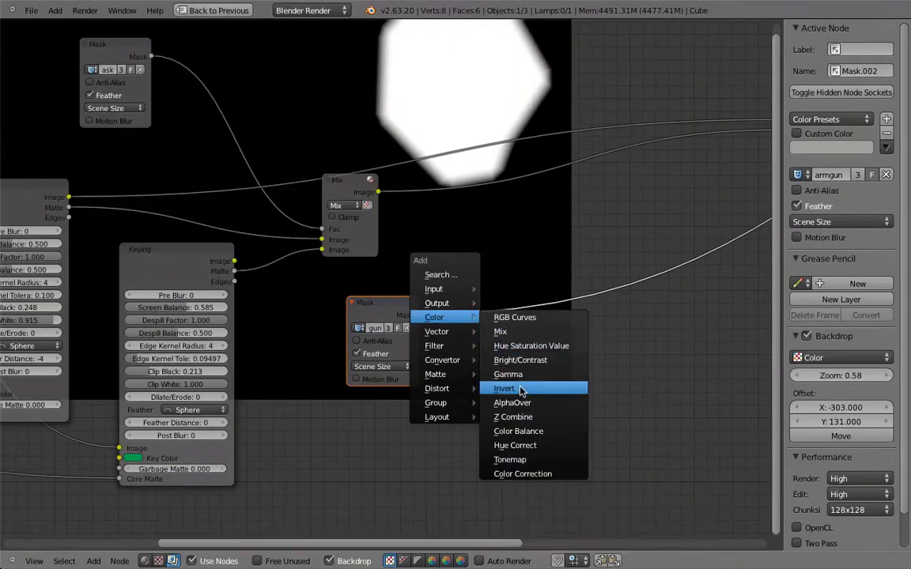
click(506, 388)
click(482, 332)
Step: Add a Math node set to Multiply, taking the Invert output and the Mix image
key(shift+a)
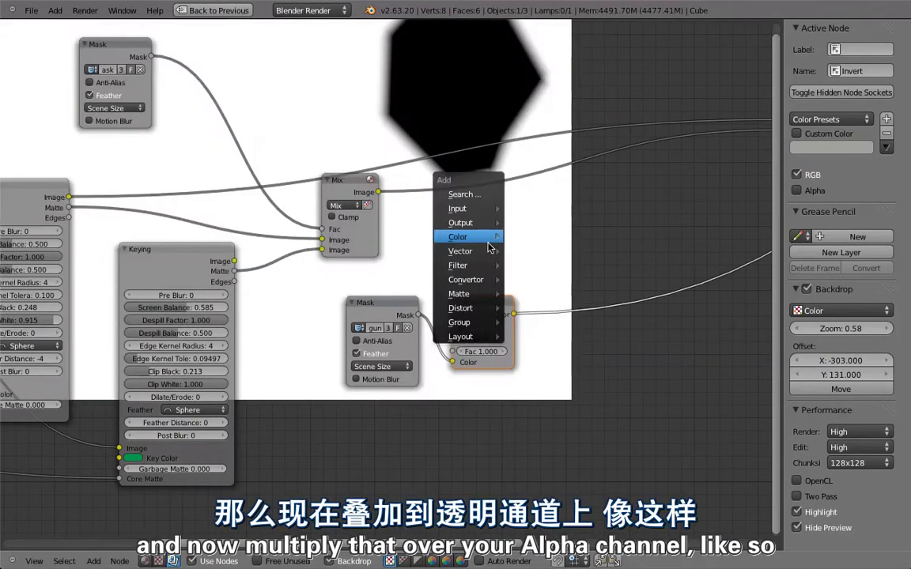
click(523, 320)
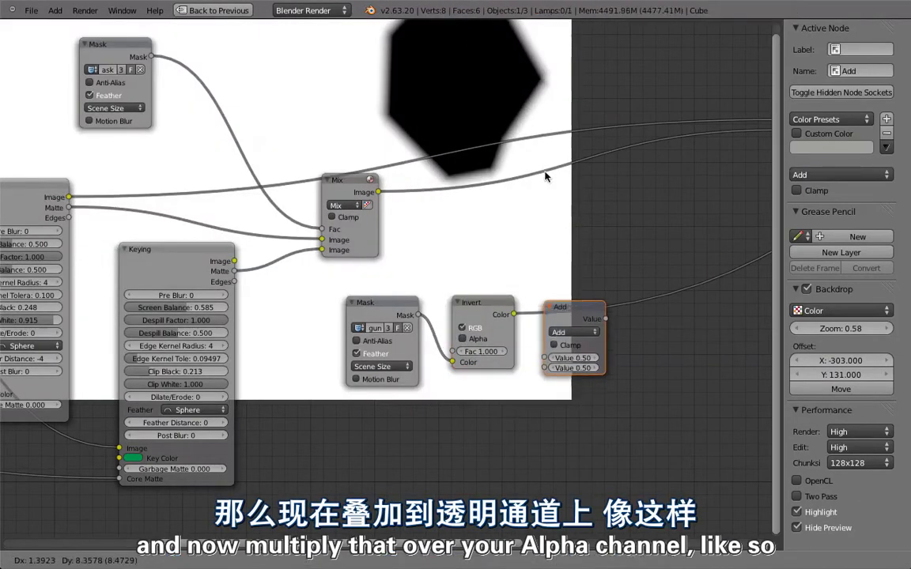
drag(558, 312, 536, 156)
drag(378, 192, 506, 217)
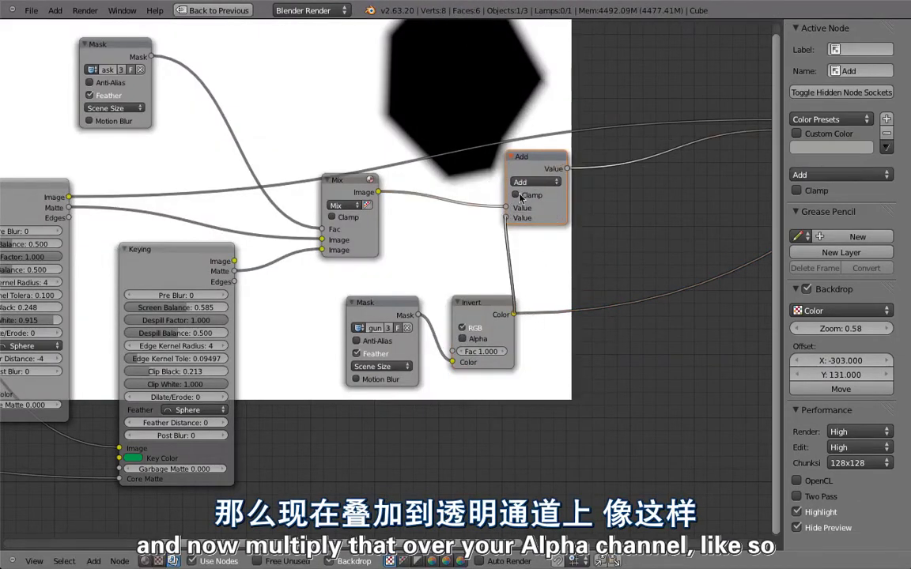
click(536, 181)
click(531, 204)
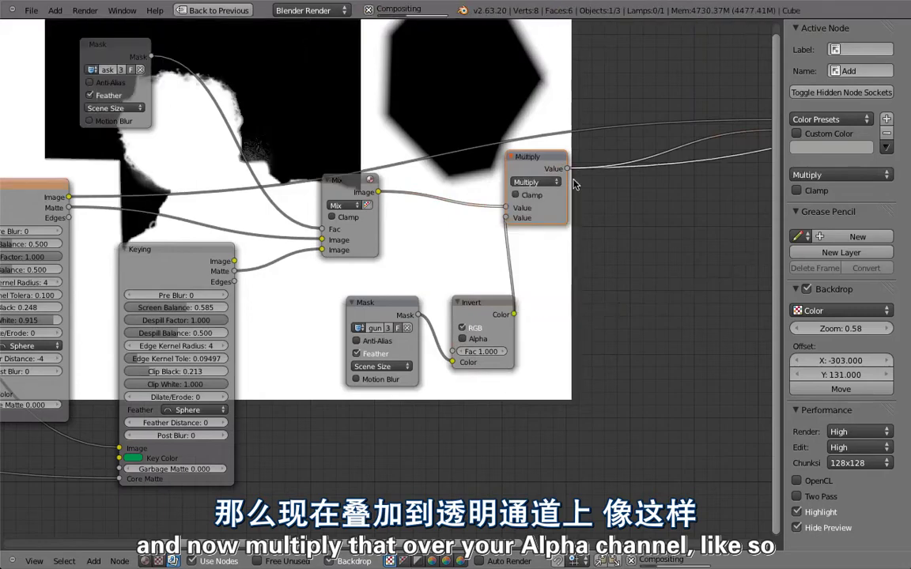
drag(536, 159, 567, 181)
mouse_move(538, 107)
middle_down()
mouse_move(502, 218)
mouse_move(490, 111)
middle_up()
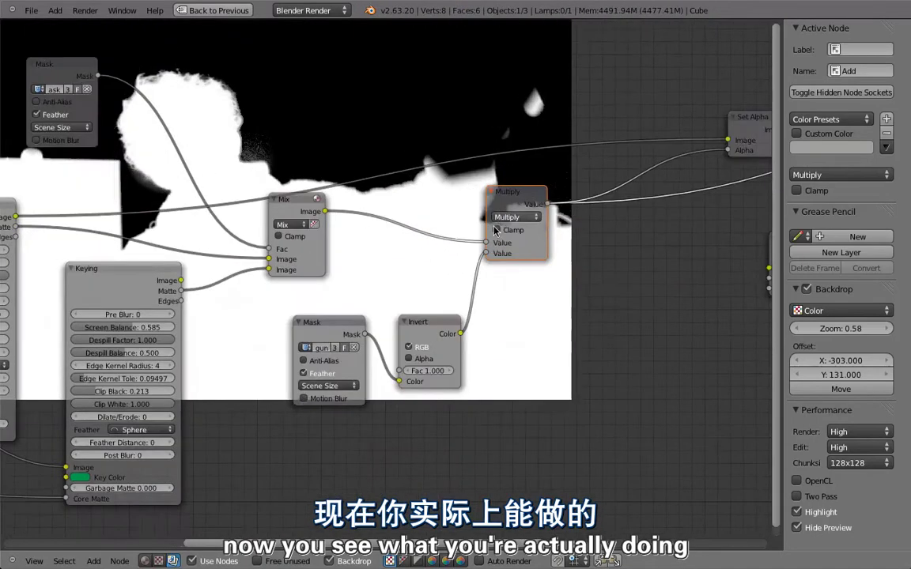
key(ctrl+Up)
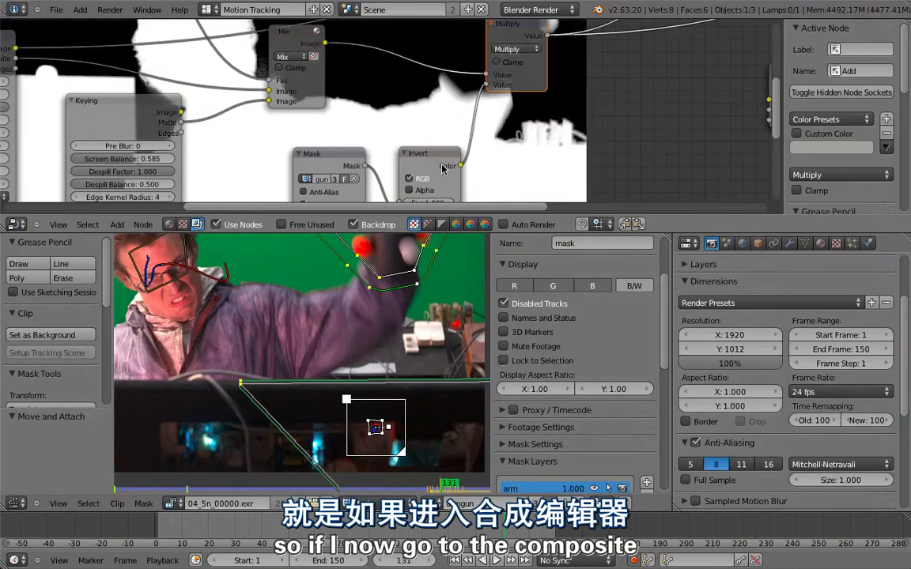
Step: Bring the Composite node into view and try moving a lower arm-mask point, then undo it
middle_drag(517, 133, 467, 128)
scroll(329, 321, up, 2)
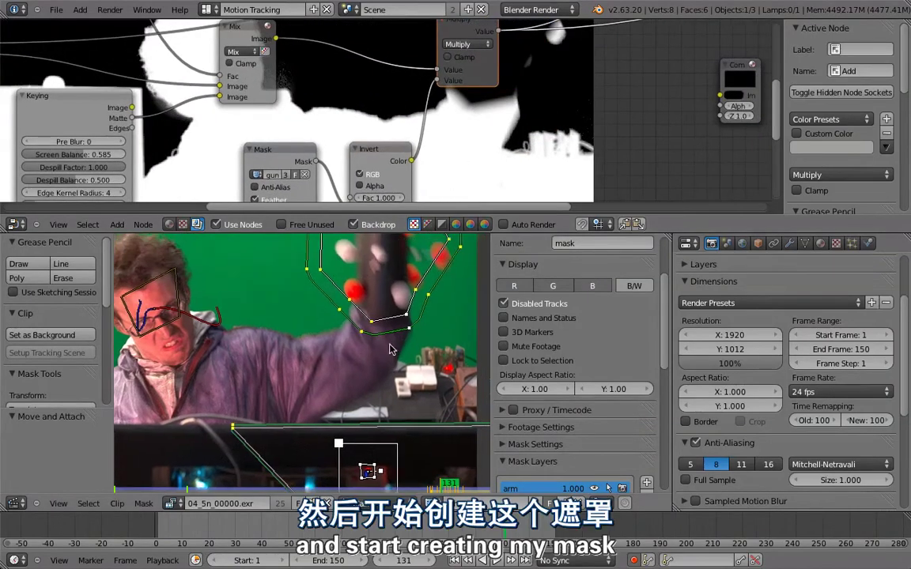
scroll(329, 321, up, 2)
scroll(328, 320, up, 2)
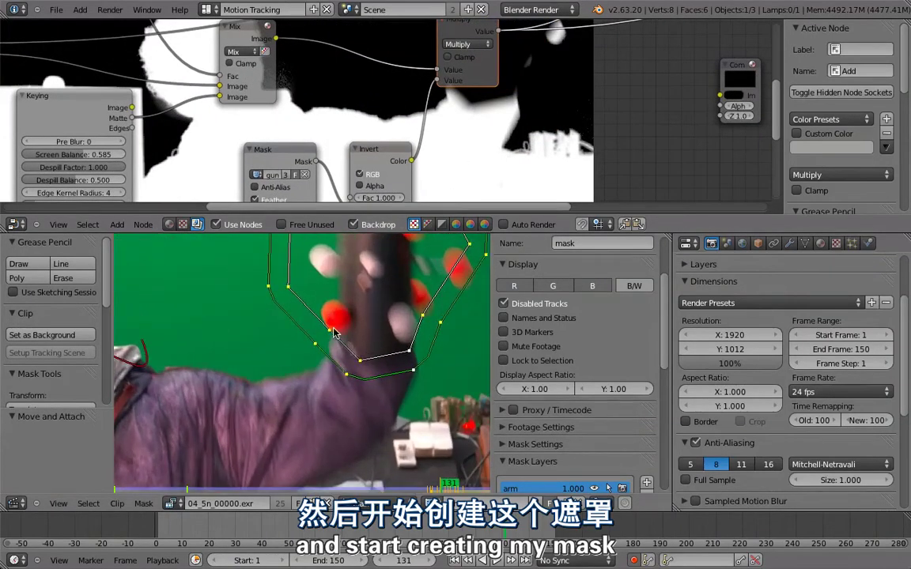
drag(329, 329, 324, 340)
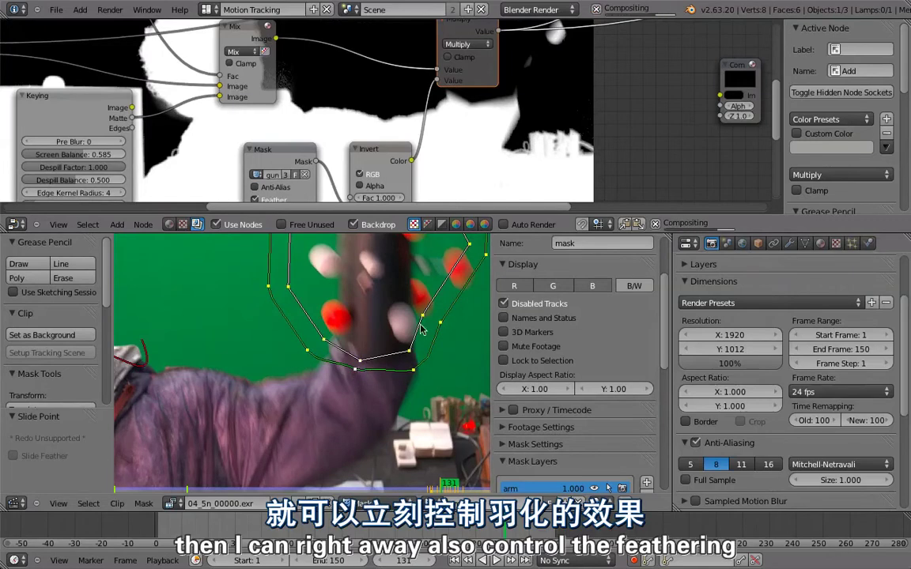
key(ctrl+z)
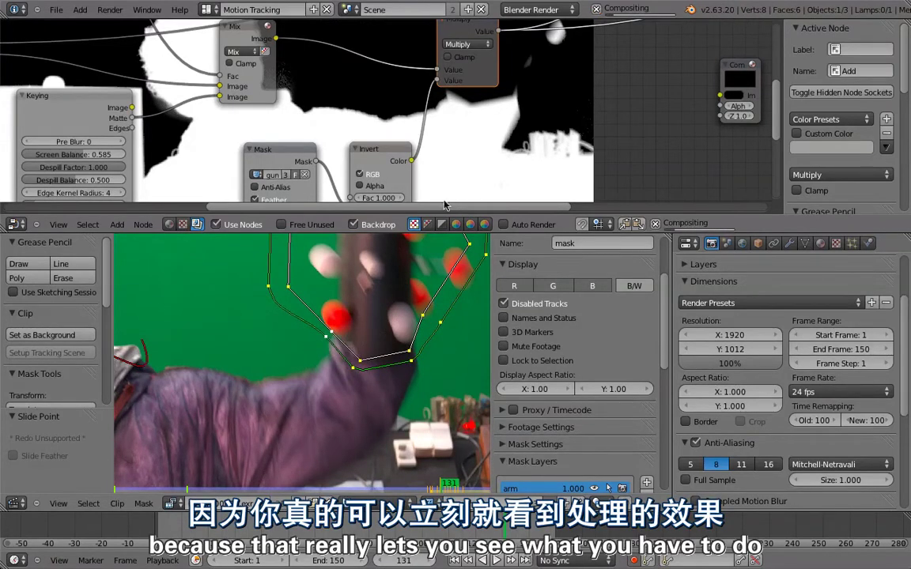
Step: Preview the keyed result from the Alpha Convert node in the full-size node editor
middle_drag(488, 167, 482, 158)
key(ctrl+Up)
scroll(517, 267, down, 2)
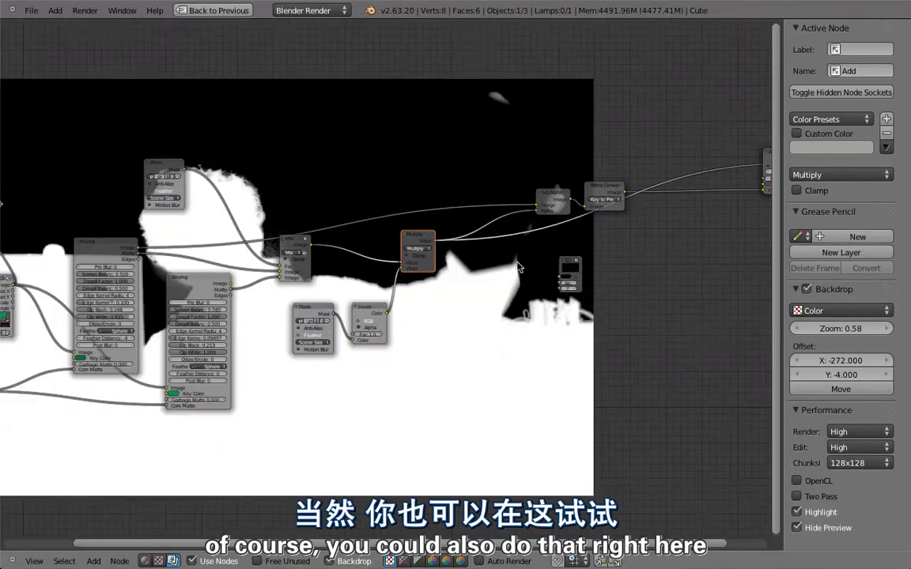
ctrl+shift+click(601, 190)
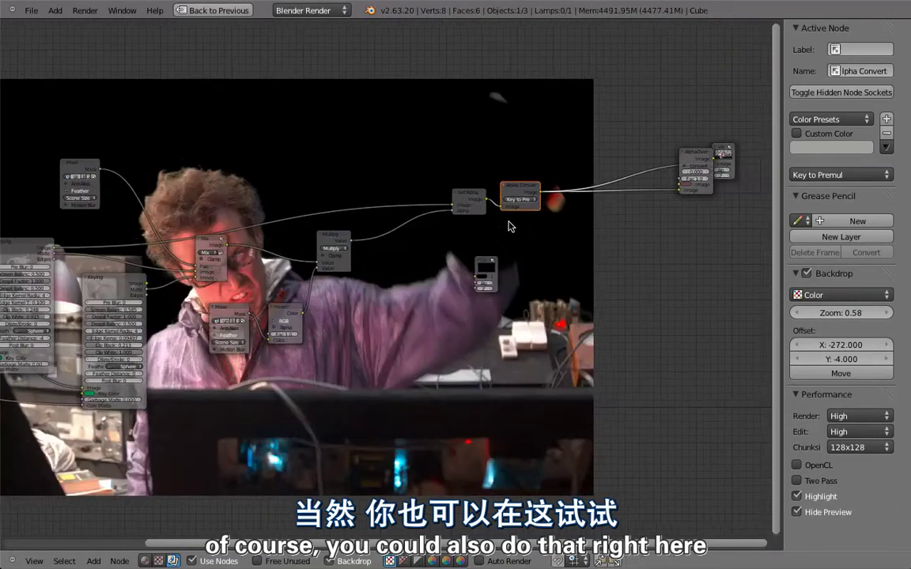
key(ctrl+Up)
Step: Reshape the arm mask's bottom and right points and flatten its lower feather curve
scroll(534, 116, up, 2)
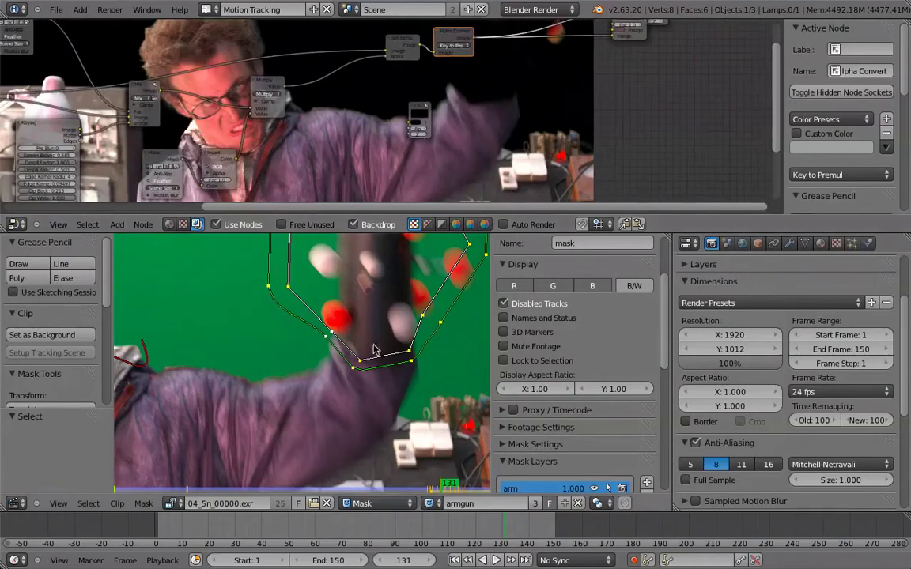
drag(360, 353, 378, 327)
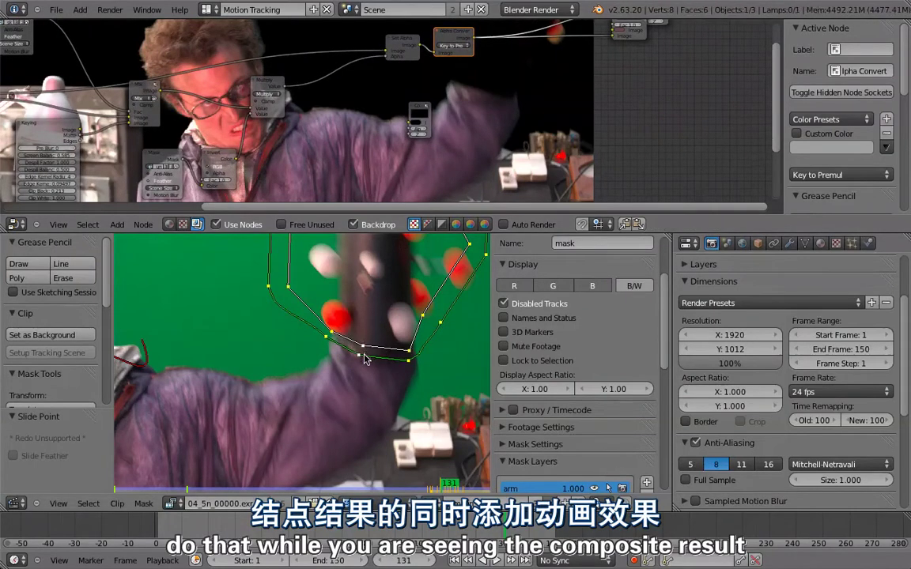
drag(361, 350, 359, 361)
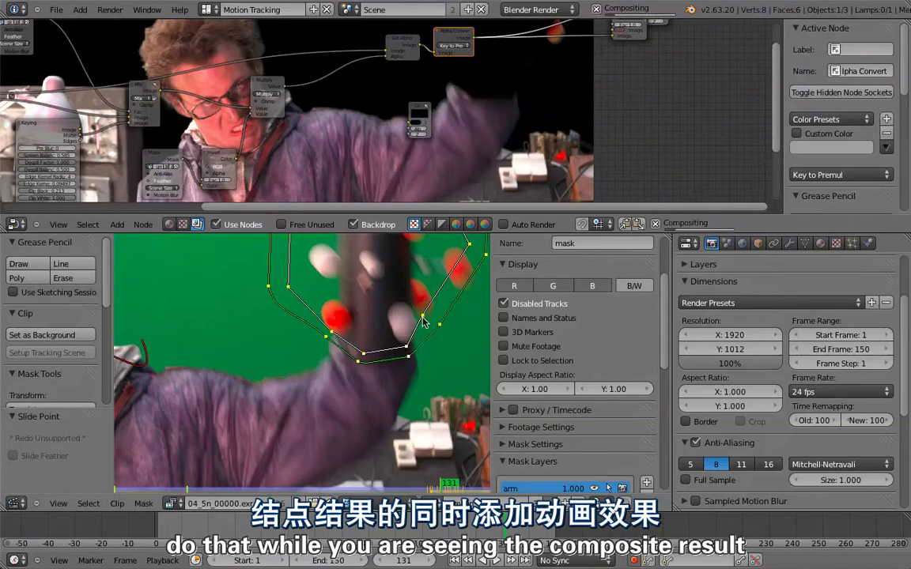
drag(422, 315, 428, 321)
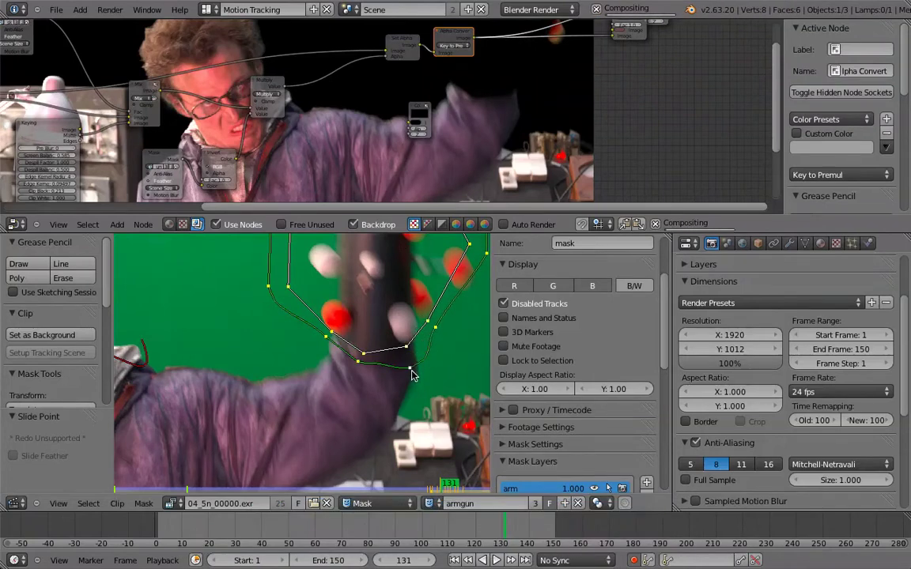
drag(410, 373, 411, 360)
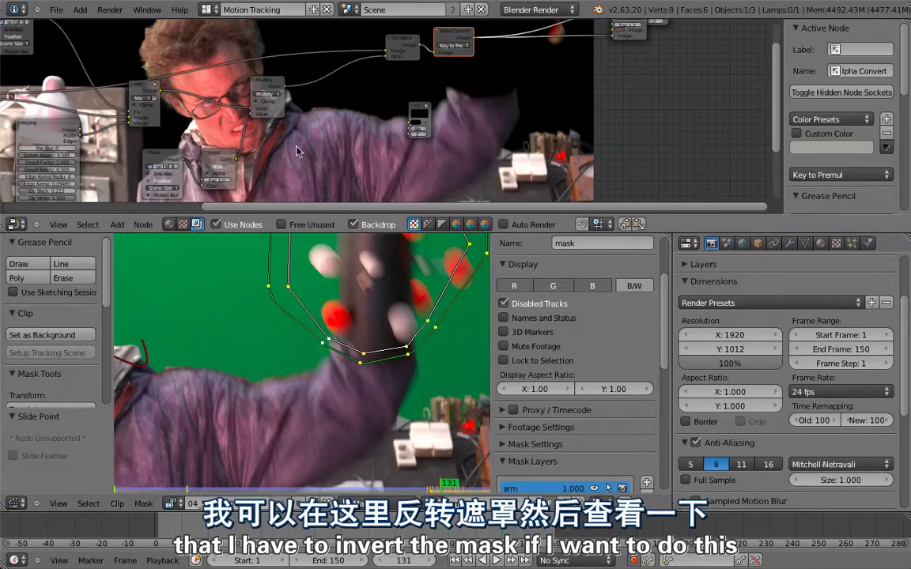
Step: Preview the Mask and Invert outputs, and delete the Invert node keeping its link
scroll(297, 151, up, 3)
scroll(371, 88, up, 1)
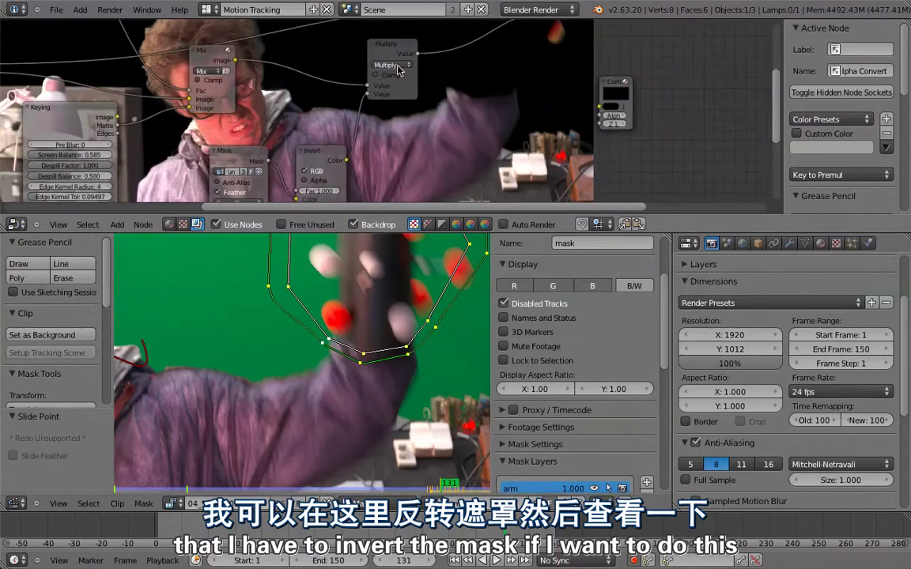
ctrl+shift+click(259, 159)
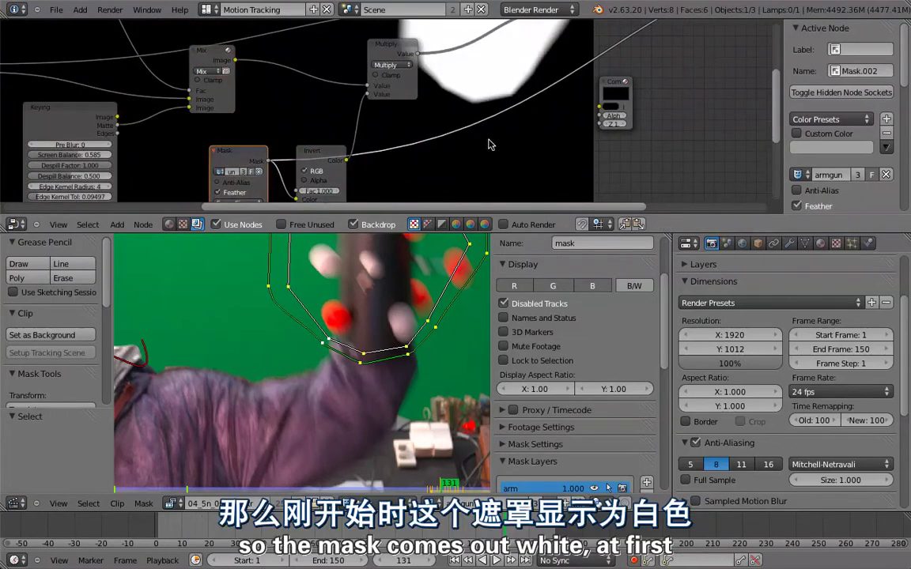
ctrl+shift+click(324, 152)
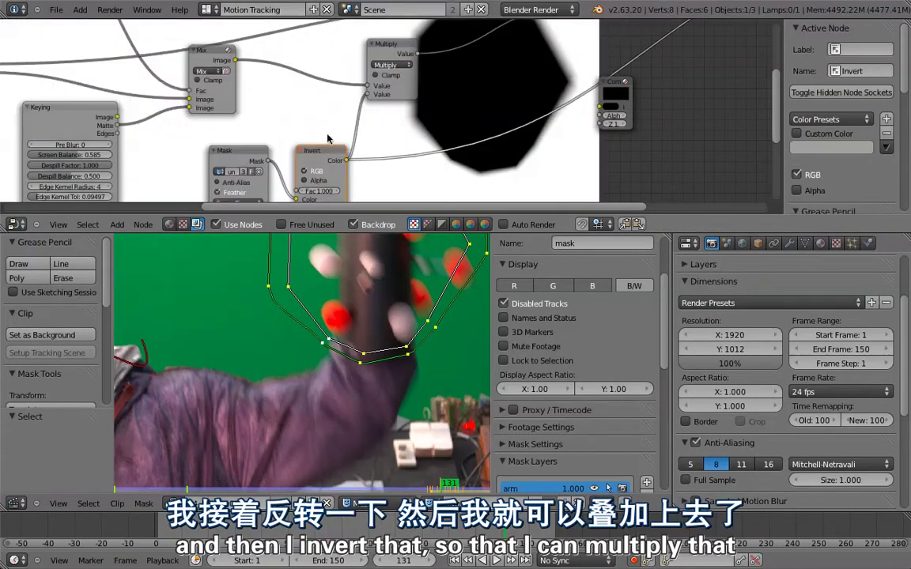
key(ctrl+x)
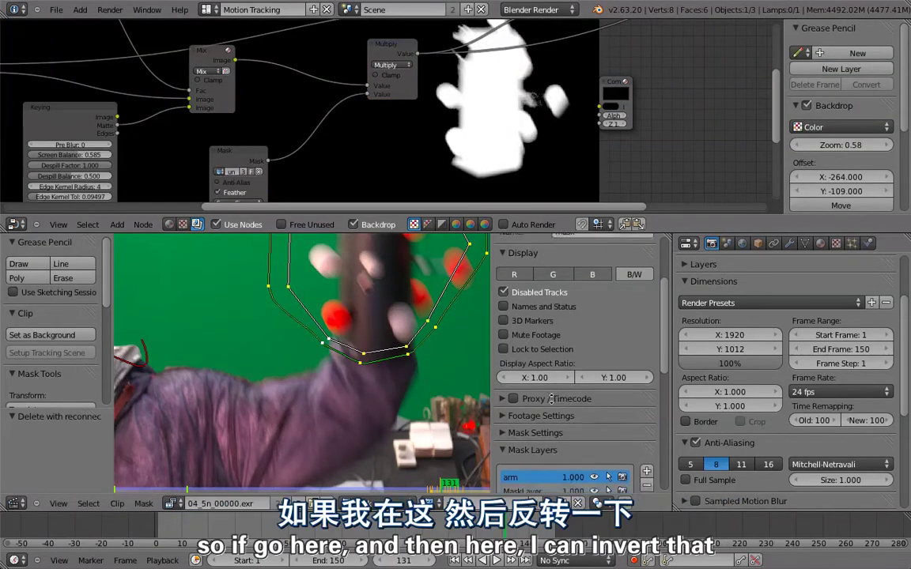
Step: Invert the arm mask layer and check the Mask node's output preview
scroll(514, 316, down, 5)
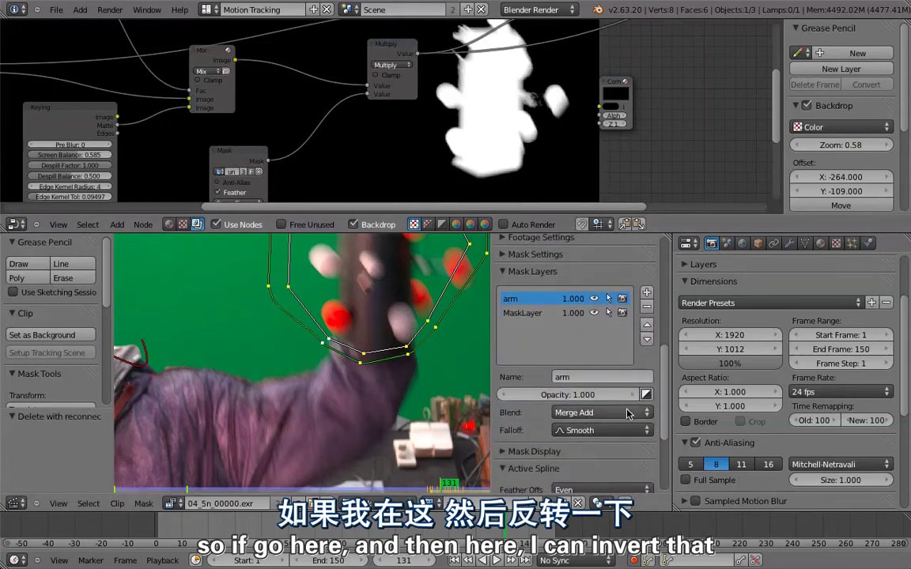
click(646, 395)
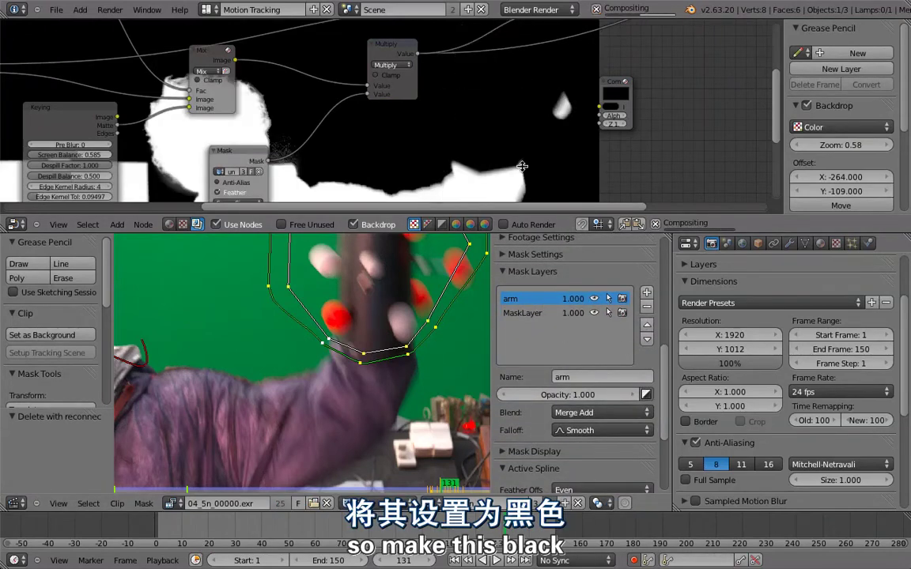
middle_drag(282, 172, 292, 168)
ctrl+shift+click(265, 152)
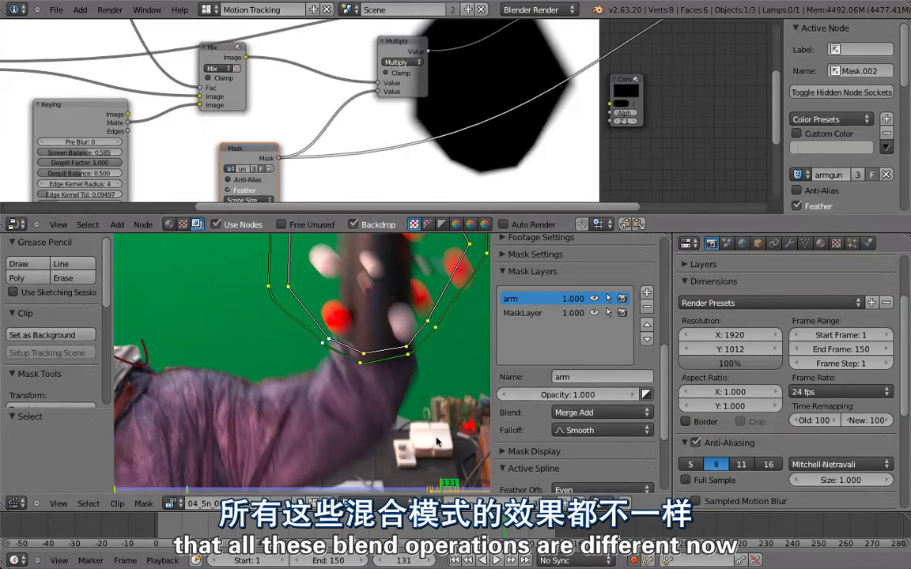
Step: Go back to frame 124, frame the mask, and set MaskLayer's blend to Merge Add
drag(445, 491, 431, 490)
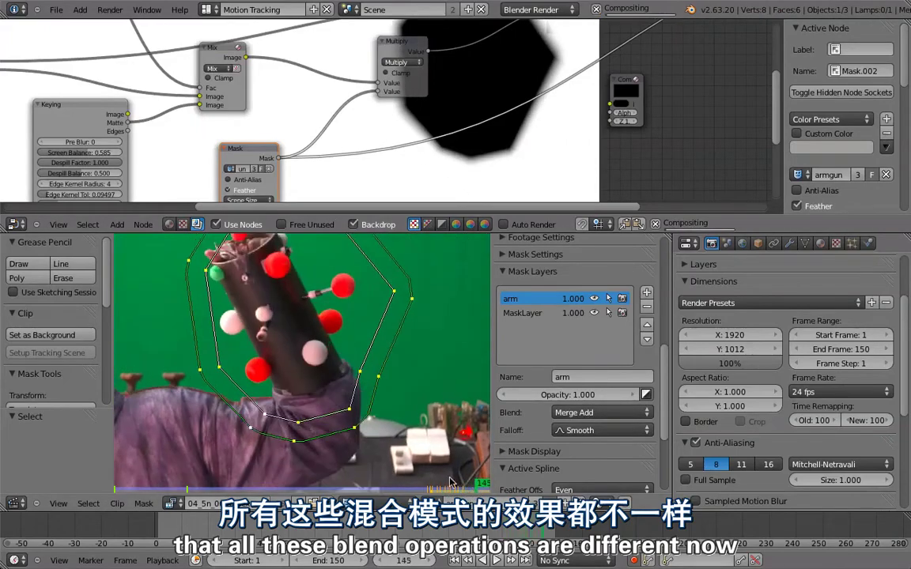
middle_drag(351, 301, 296, 219)
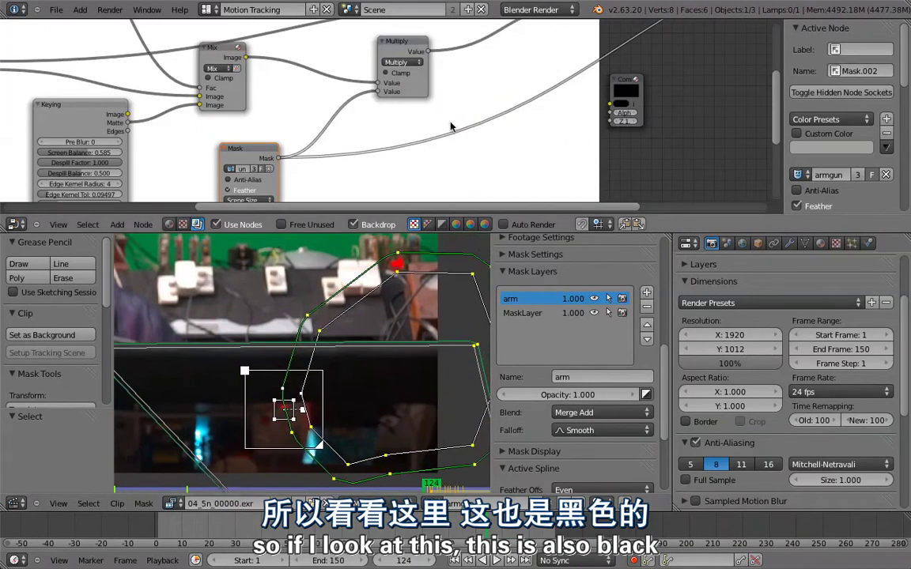
middle_drag(445, 119, 445, 89)
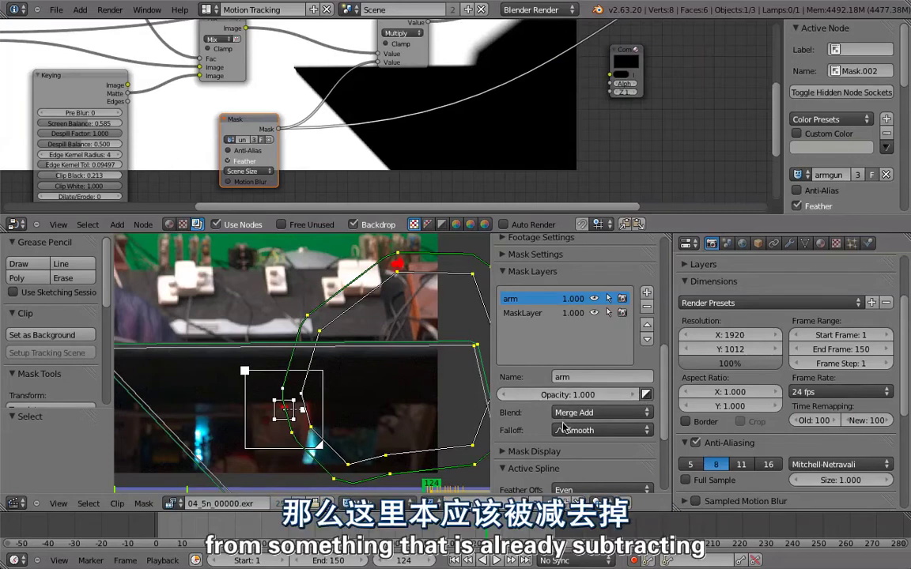
click(534, 314)
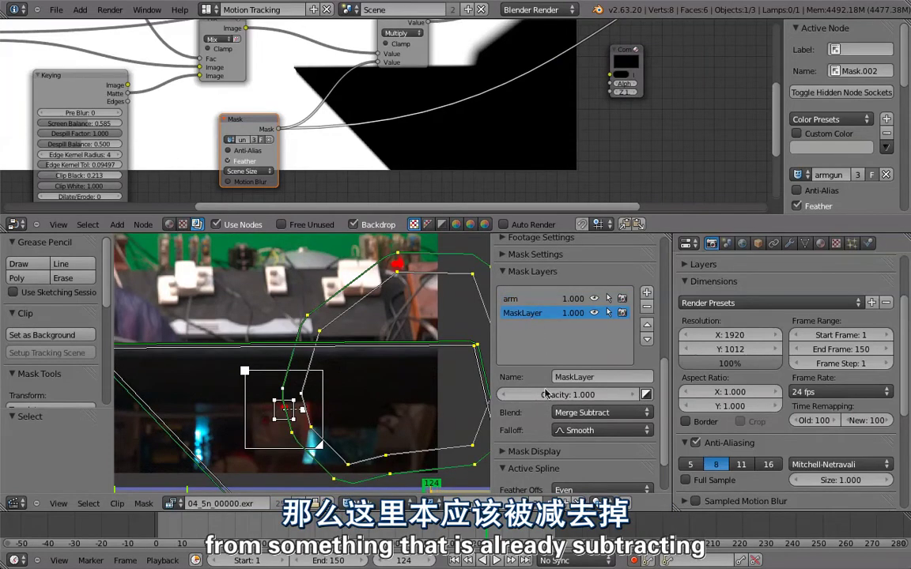
click(577, 412)
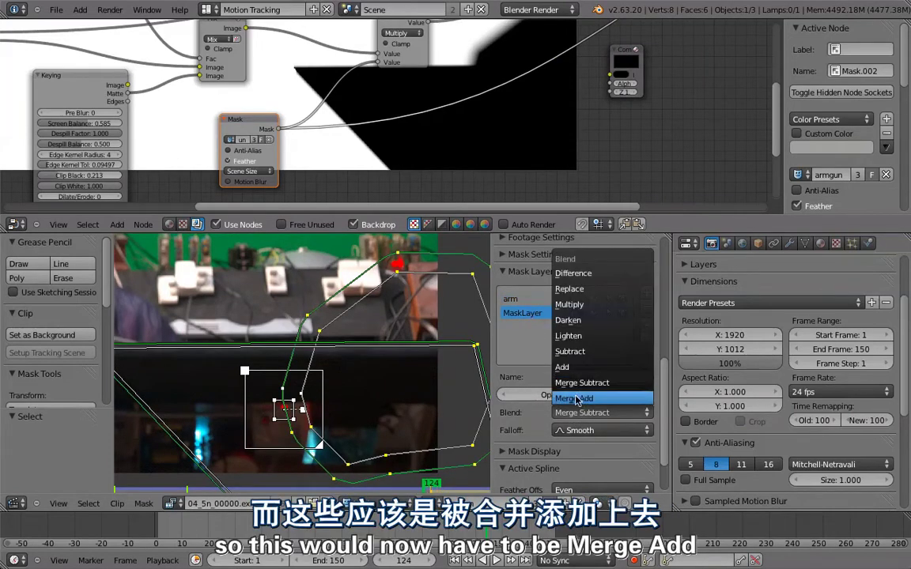
click(577, 398)
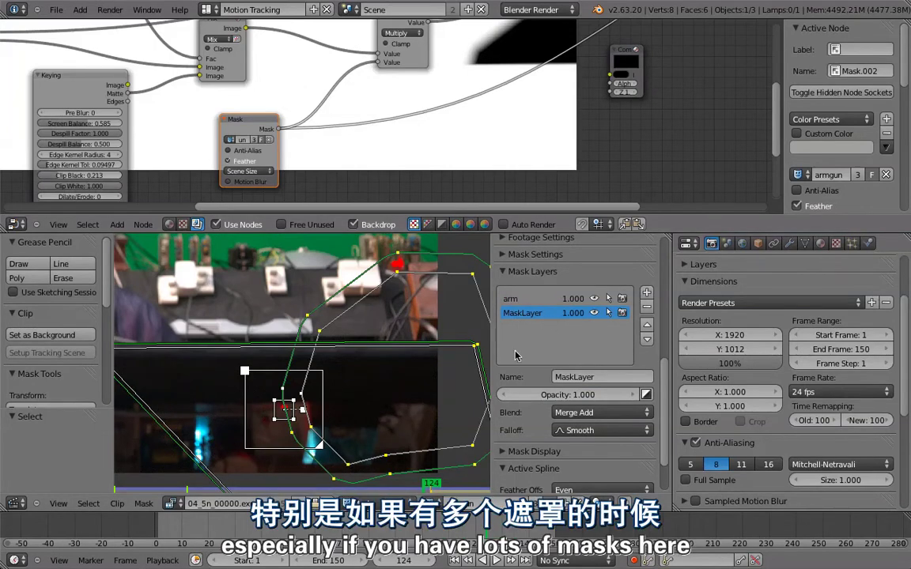
Step: Set MaskLayer's blend back to Merge Subtract and toggle the layer's invert
drag(241, 126, 218, 127)
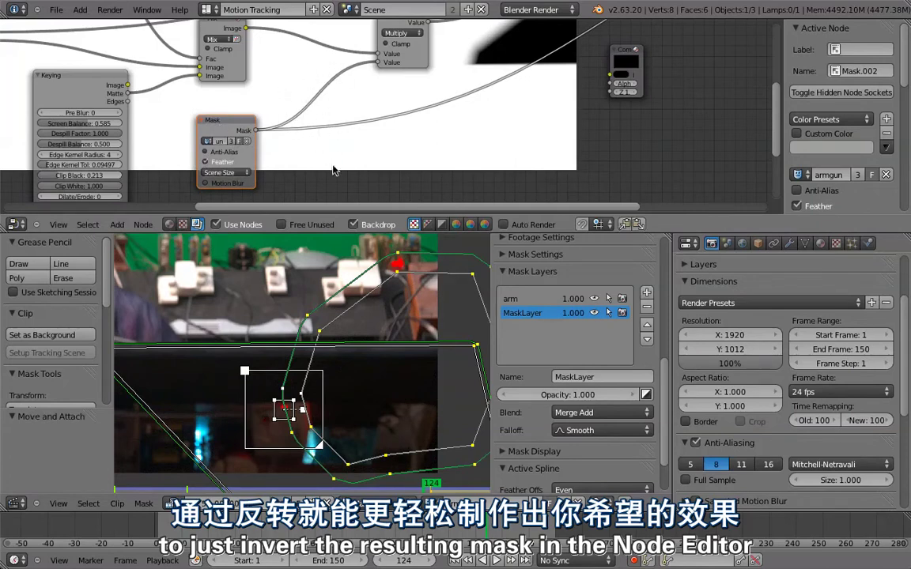
click(602, 412)
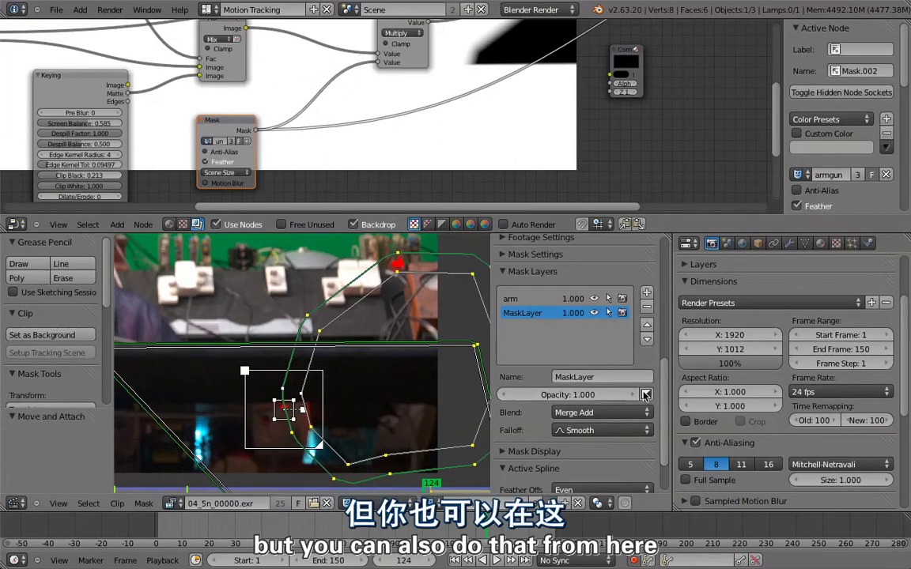
click(603, 413)
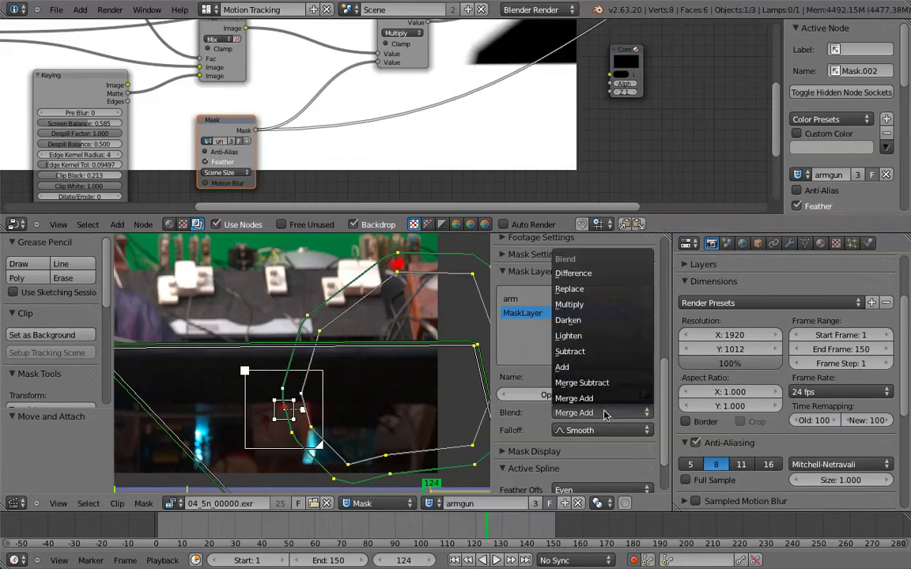
click(584, 383)
click(645, 395)
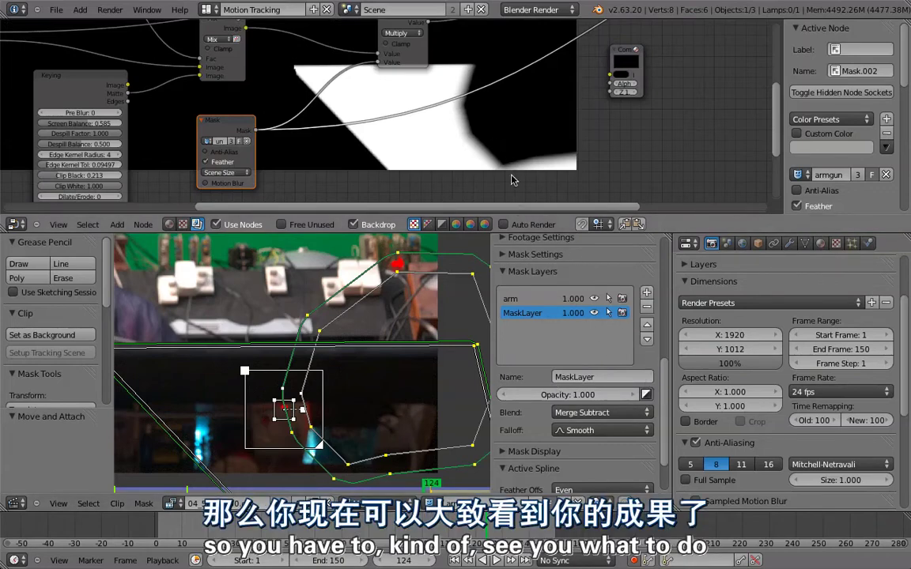
Step: Check the arm layer, then reselect MaskLayer and confirm Merge Subtract as its blend
middle_drag(486, 165, 502, 175)
click(517, 299)
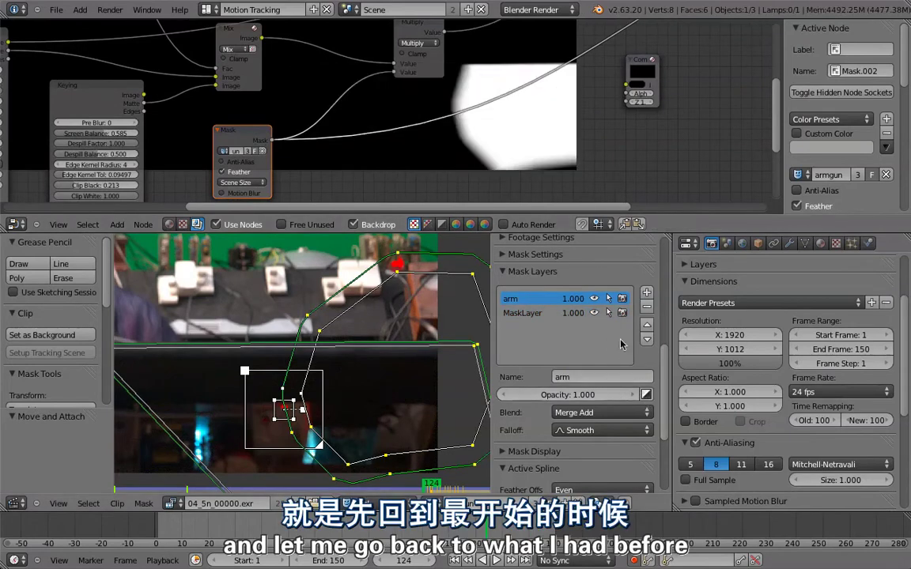
mouse_move(448, 150)
middle_down()
mouse_move(438, 161)
mouse_move(449, 145)
middle_up()
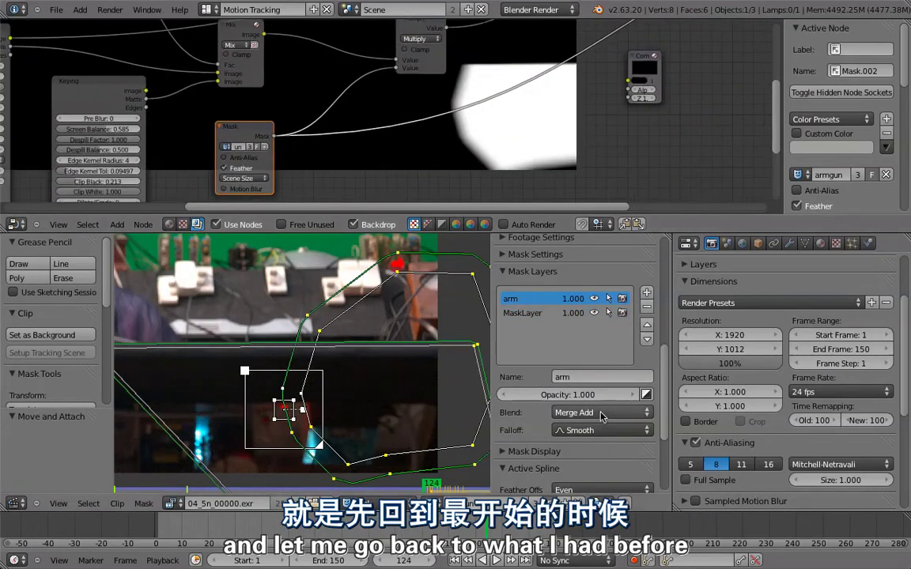
click(530, 313)
click(600, 412)
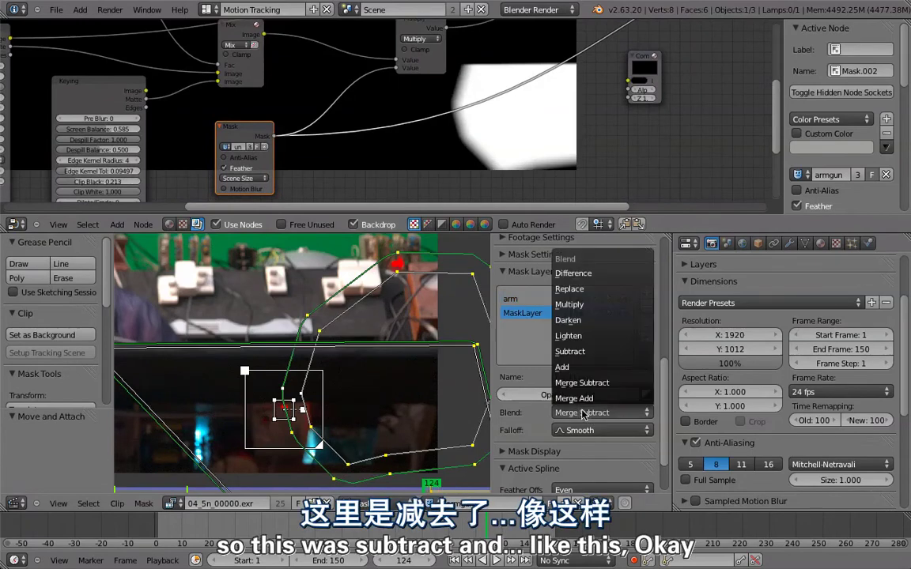
click(617, 381)
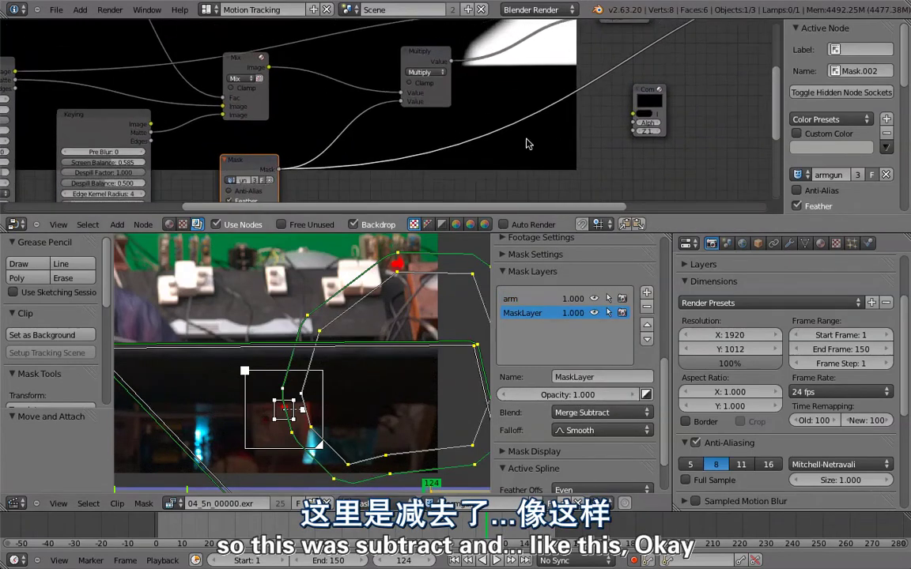
middle_drag(524, 142, 544, 149)
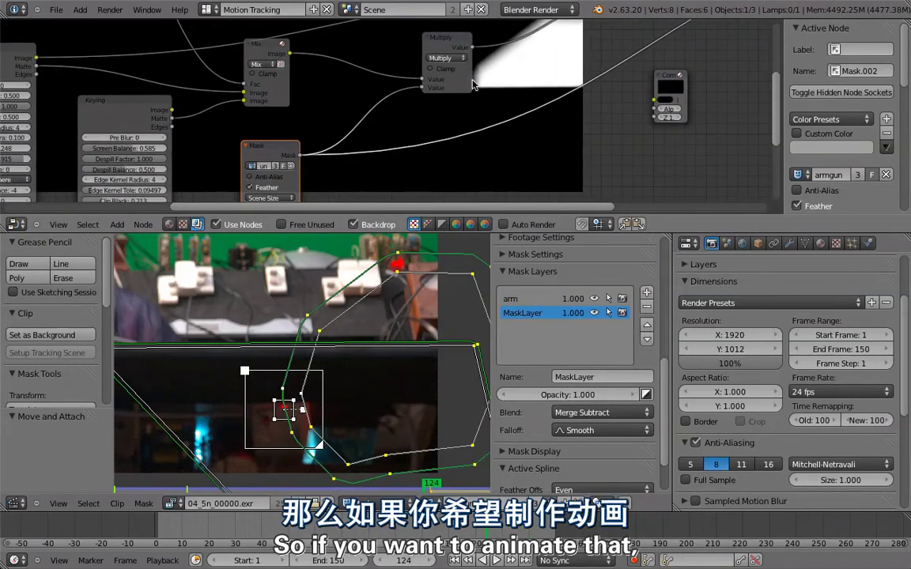
drag(444, 47, 503, 38)
key(shift+a)
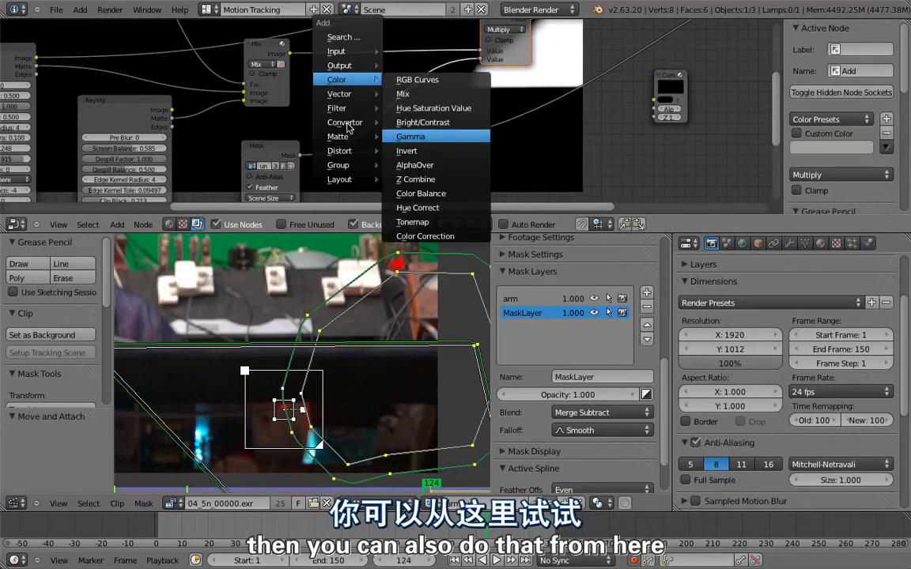
click(411, 173)
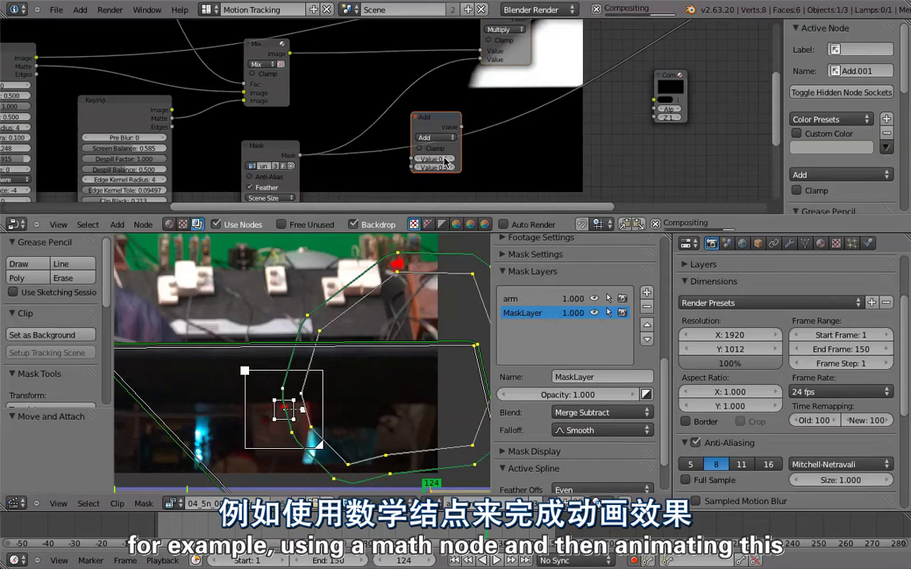
click(396, 58)
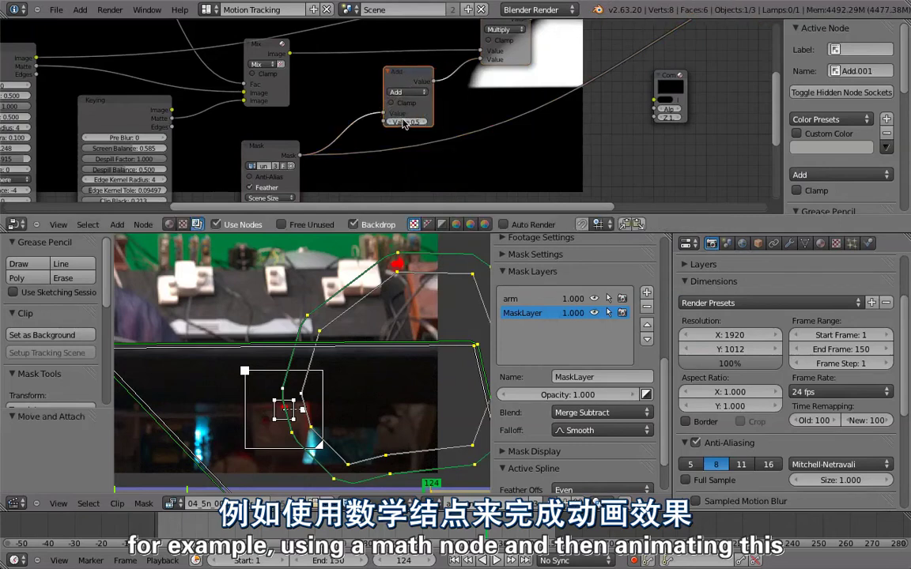
key(ctrl+z)
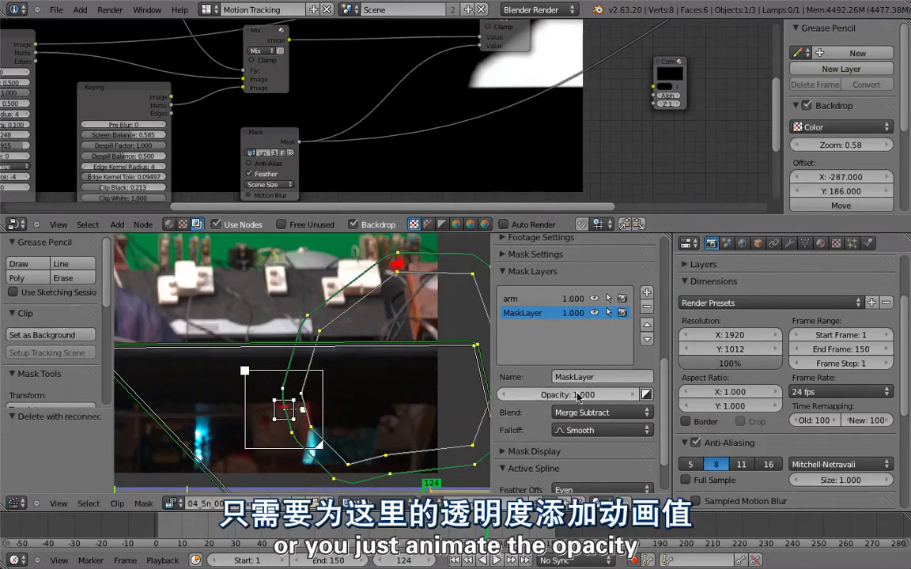
Step: Keyframe the arm layer's opacity at 1 on frame 124 and near 0 on frame 132
click(520, 298)
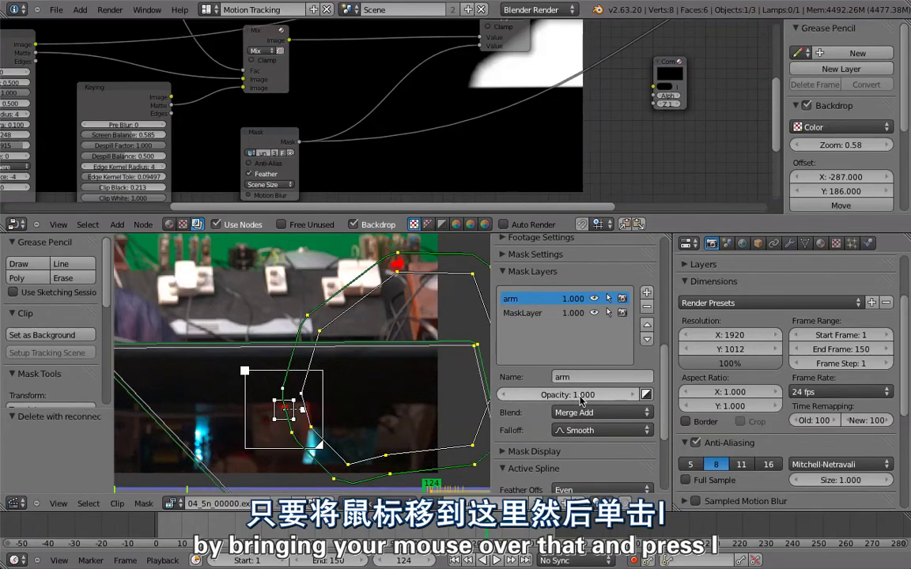
key(i)
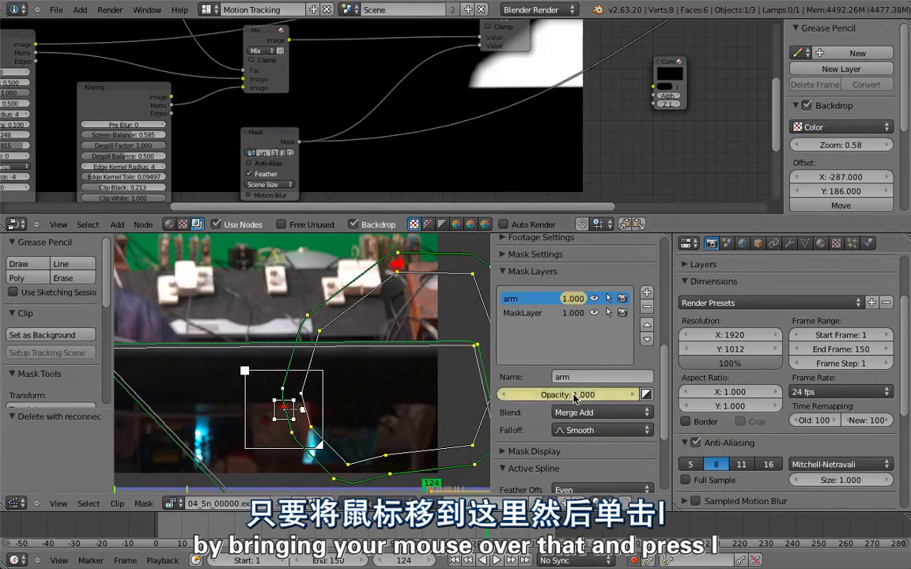
key(Right)
key(Right)
key(Right)
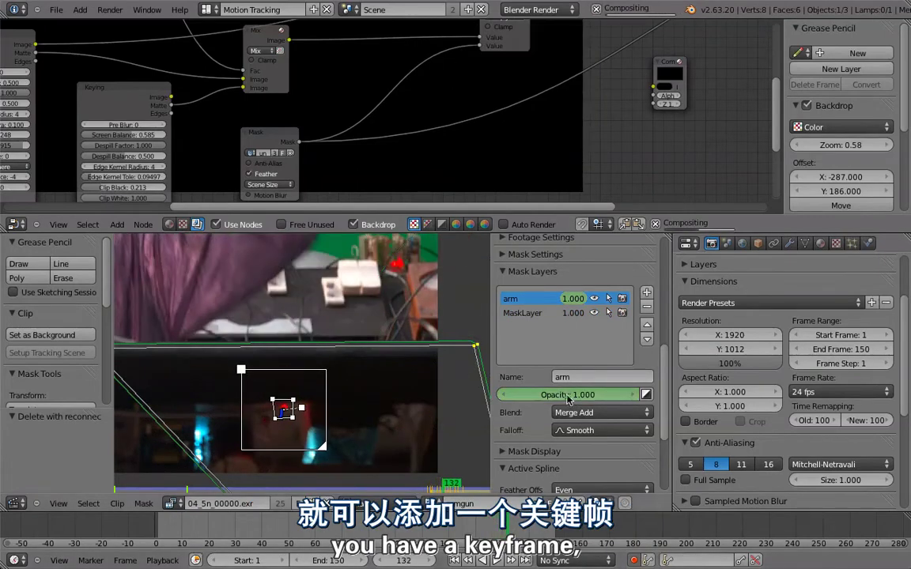
drag(565, 394, 500, 394)
key(i)
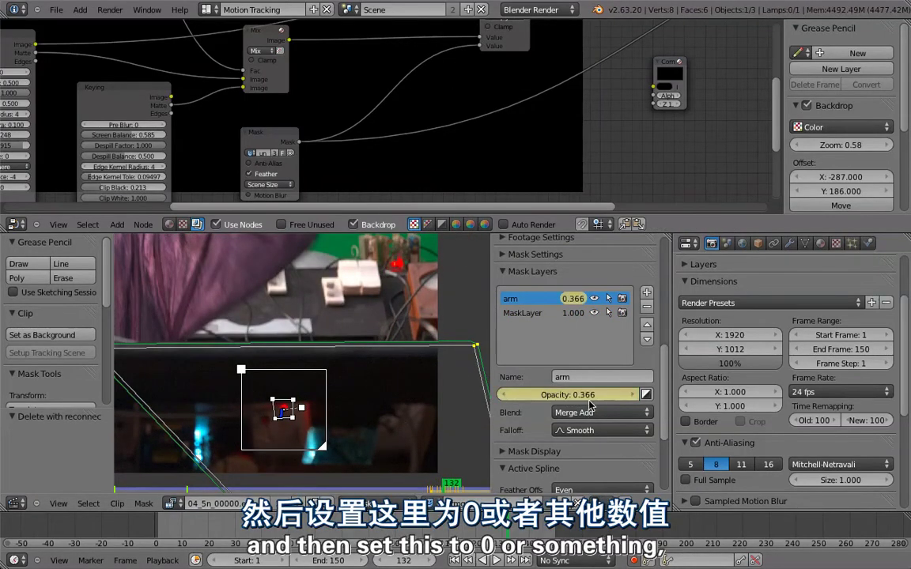
drag(585, 397, 587, 397)
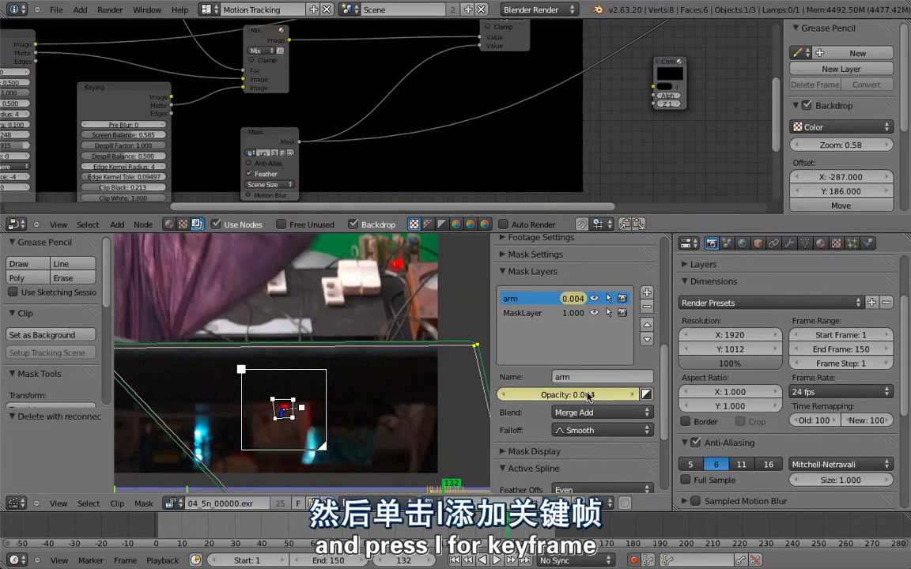
Step: Scrub back to frames 130 and 126 to check the fade, and maximize the clip editor
click(499, 530)
drag(500, 529, 498, 527)
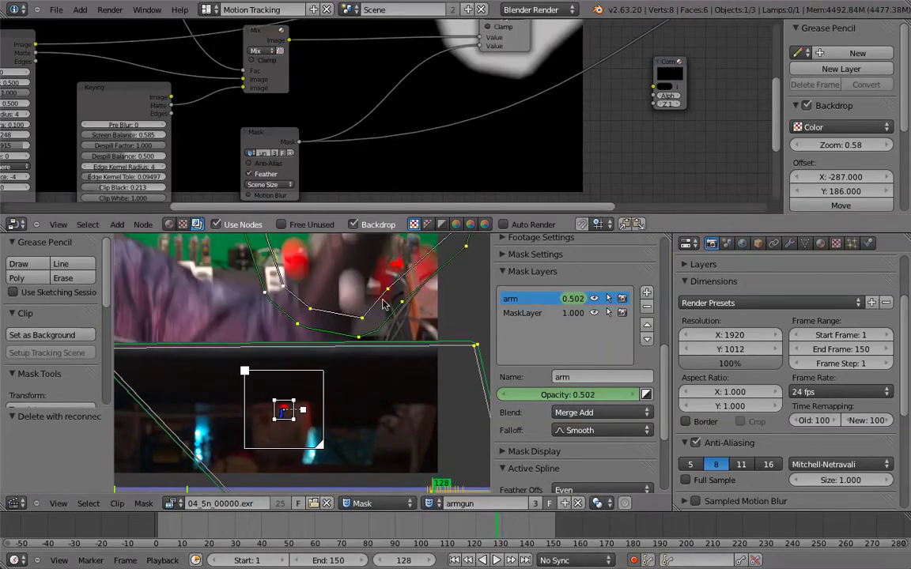
key(ctrl+Up)
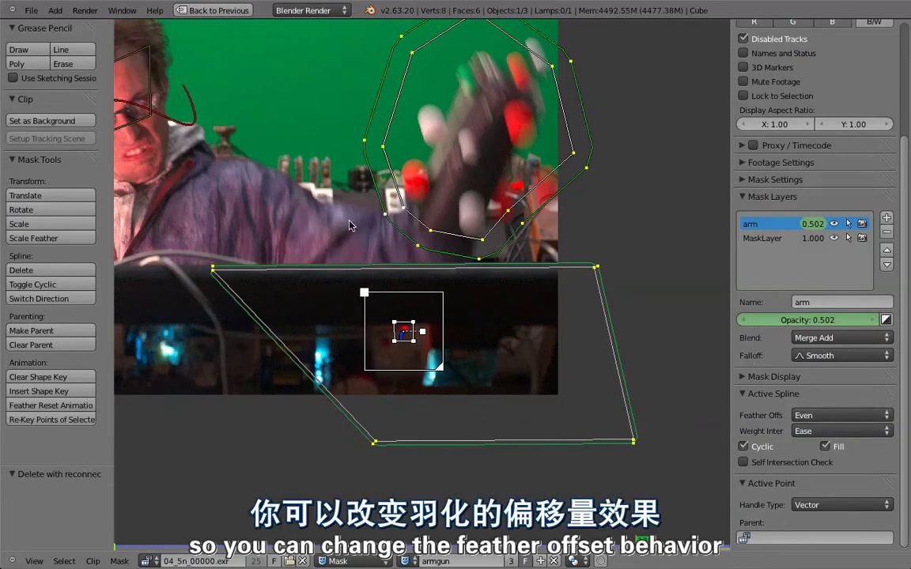
Step: Set the mask point handles to Aligned and drag one handle upright to reshape the arm curve
middle_drag(439, 180, 478, 196)
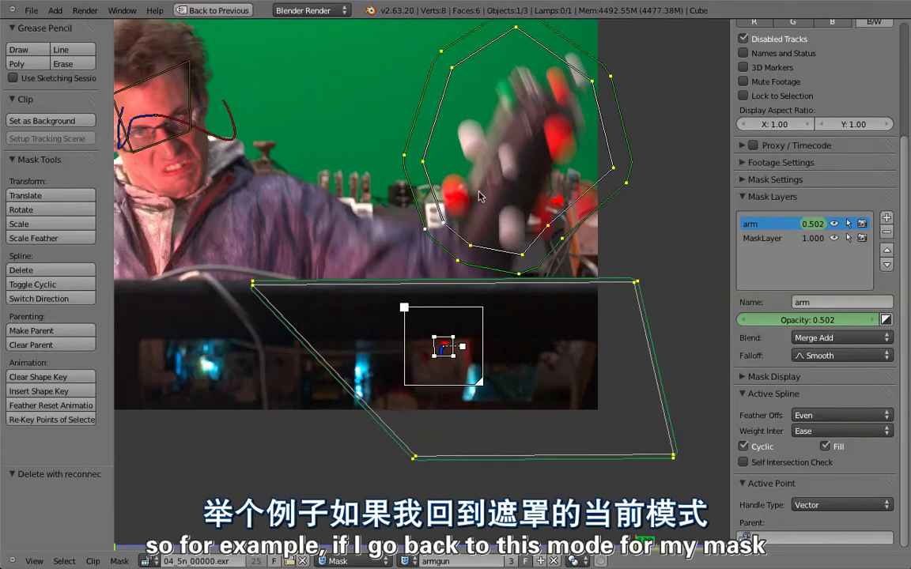
key(v)
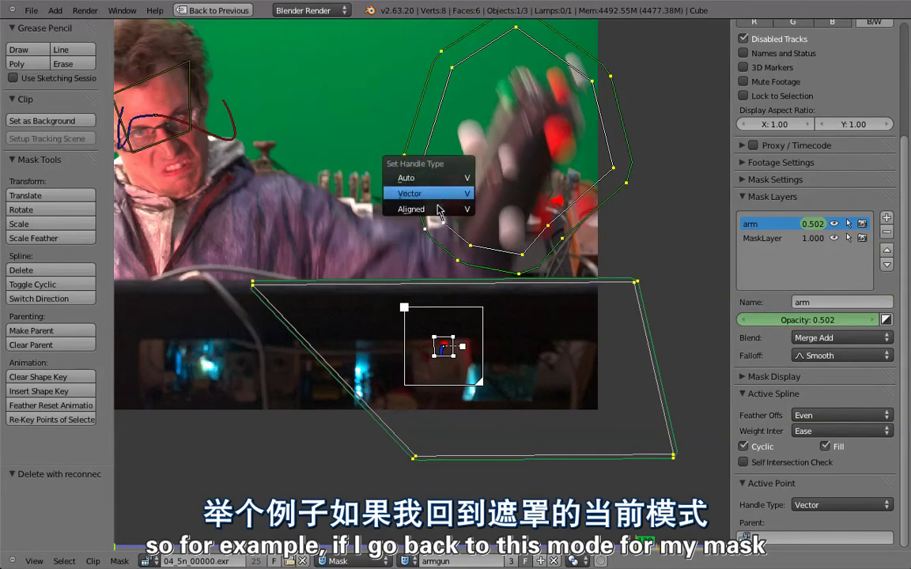
click(437, 210)
scroll(419, 182, up, 1)
mouse_move(409, 168)
mouse_down()
mouse_move(388, 298)
mouse_move(461, 120)
mouse_move(459, 248)
mouse_up()
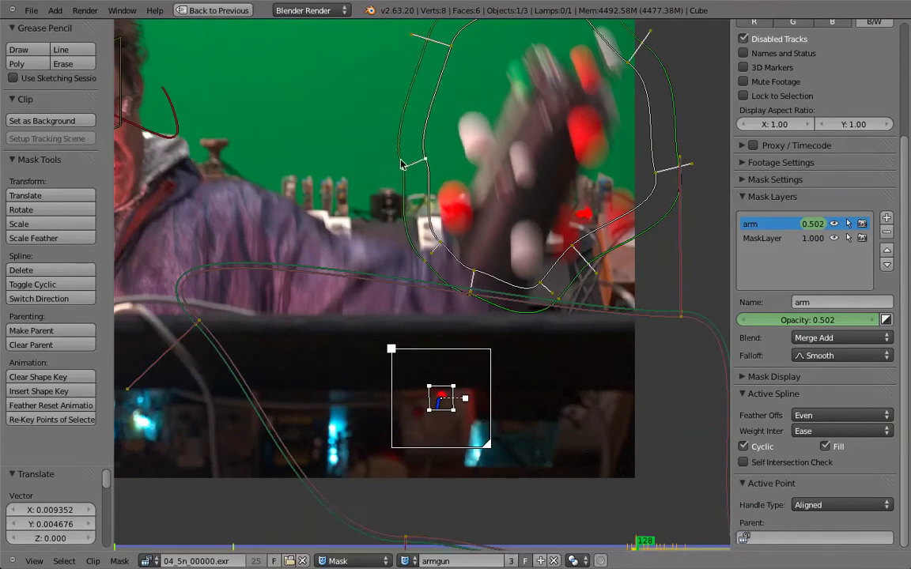
mouse_move(459, 247)
mouse_down()
mouse_move(426, 202)
mouse_move(461, 282)
mouse_up()
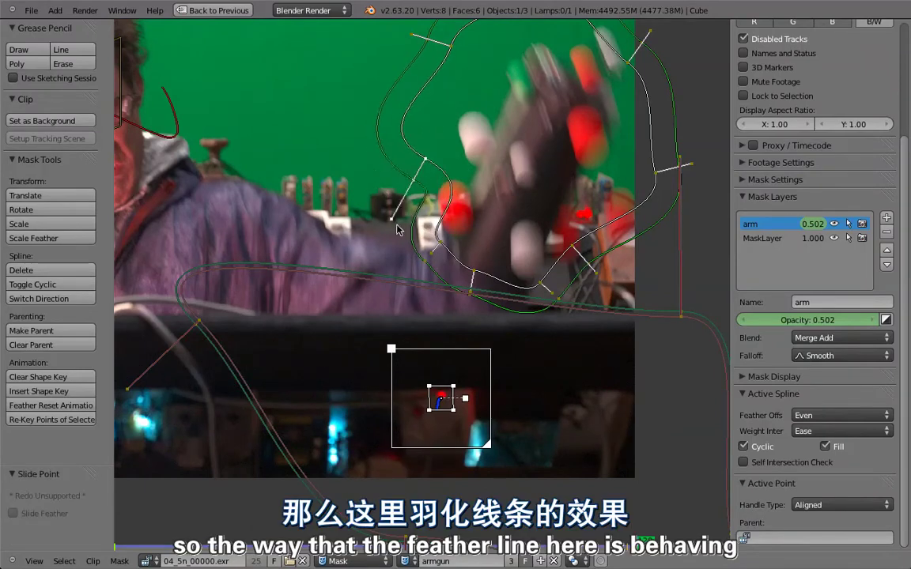
key(ctrl+Up)
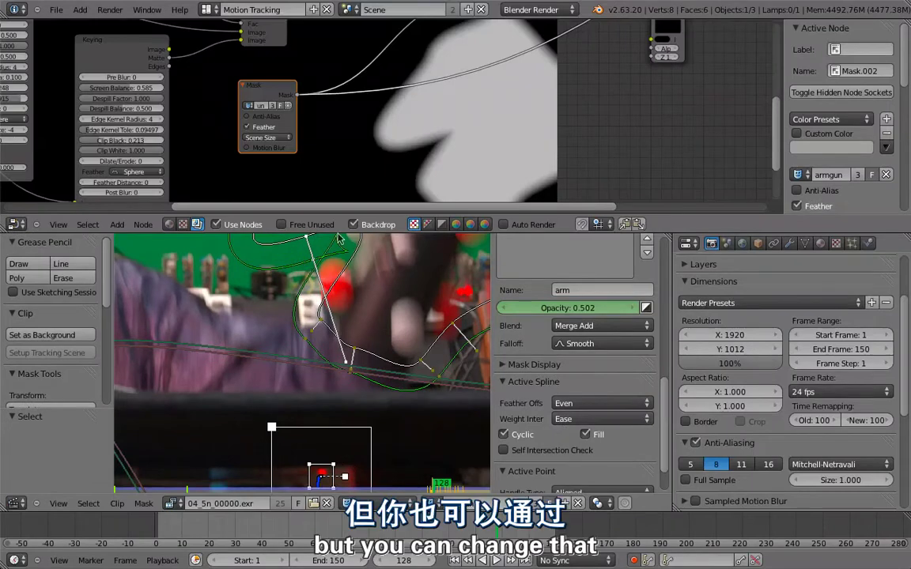
Step: Switch the arm spline's Feather Offset to Smooth and slide a mask point in the maximized clip view
click(558, 403)
click(515, 338)
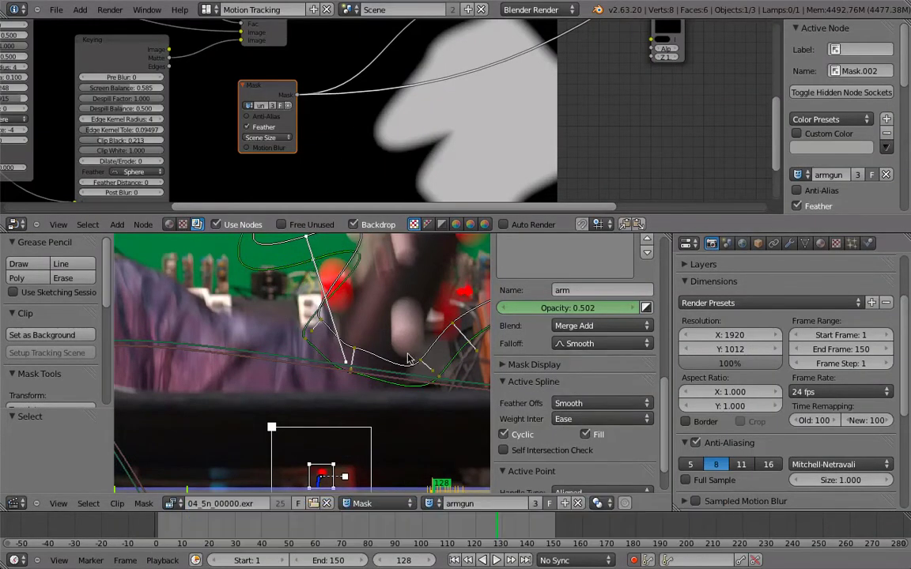
key(ctrl+Up)
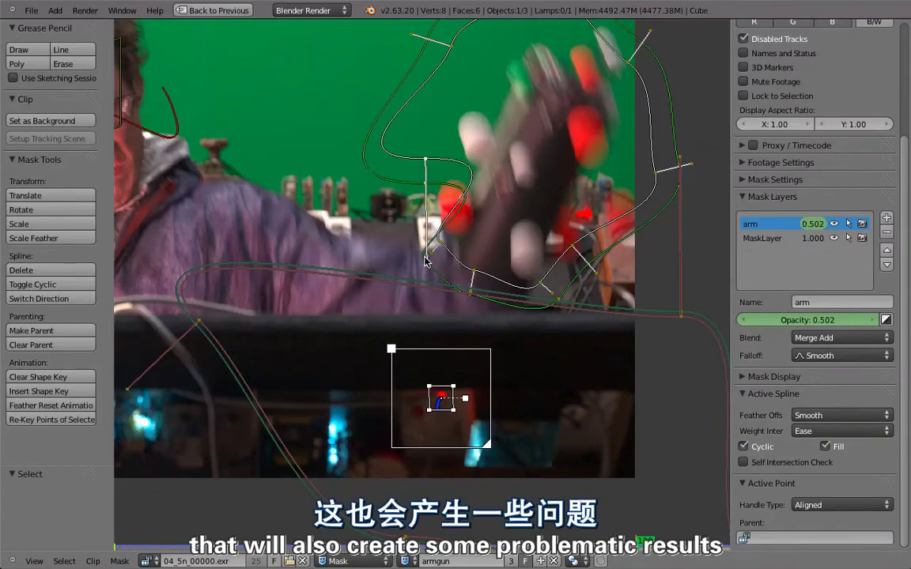
drag(420, 174, 502, 183)
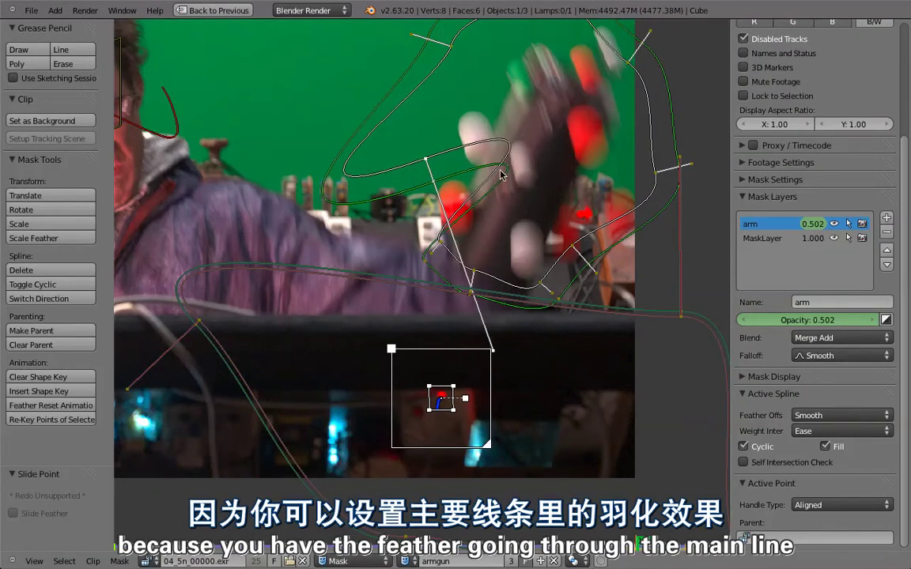
key(ctrl+Up)
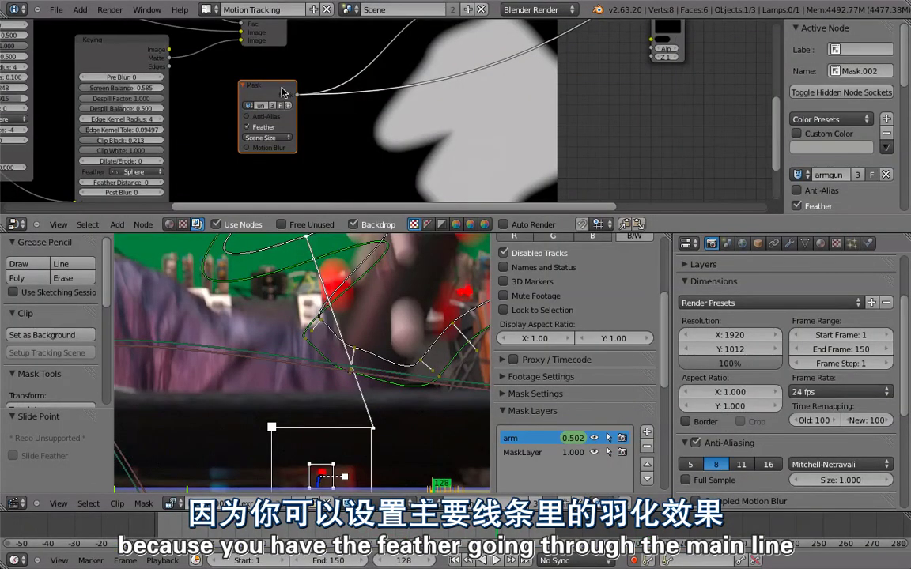
Step: Move a mask handle, set Feather Offset back to Even, and place the feather handle above its point
click(283, 93)
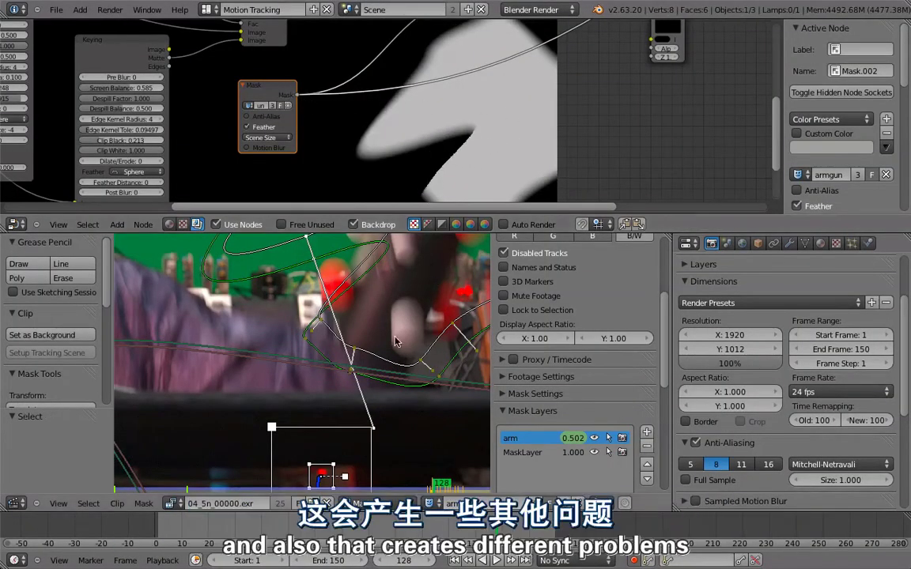
key(ctrl+Up)
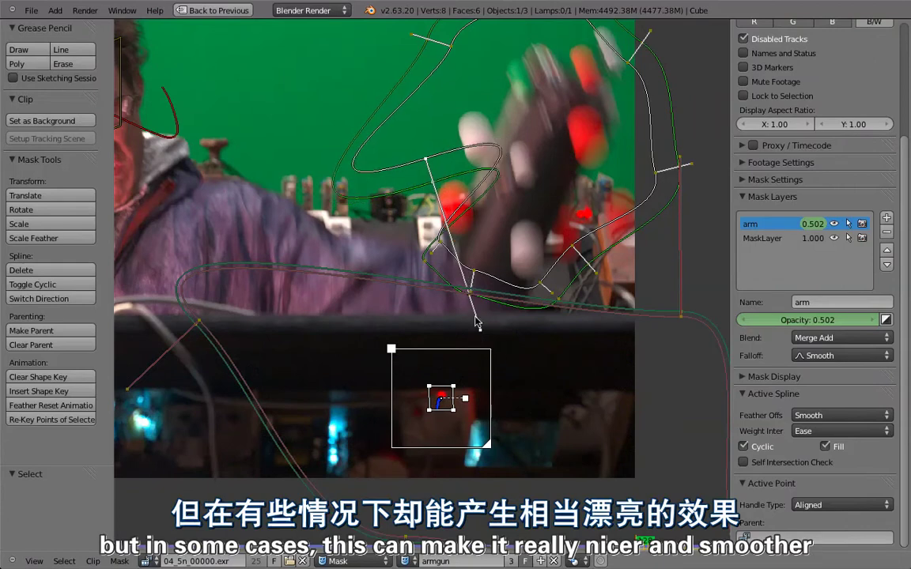
mouse_move(431, 268)
mouse_down()
mouse_move(395, 206)
mouse_move(426, 200)
mouse_move(386, 142)
mouse_move(376, 95)
mouse_move(367, 127)
mouse_move(379, 87)
mouse_move(399, 102)
mouse_move(387, 126)
mouse_move(425, 133)
mouse_move(417, 225)
mouse_up()
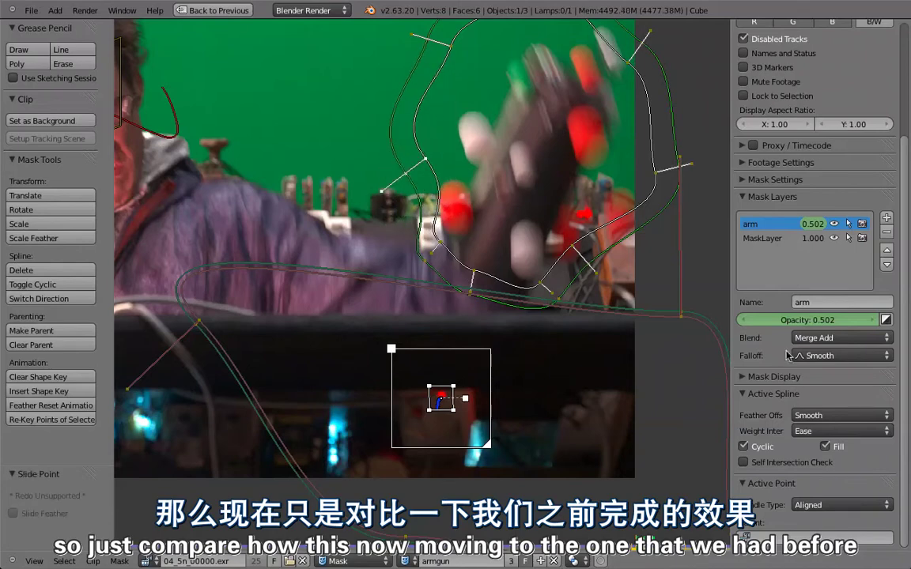
click(808, 415)
click(798, 388)
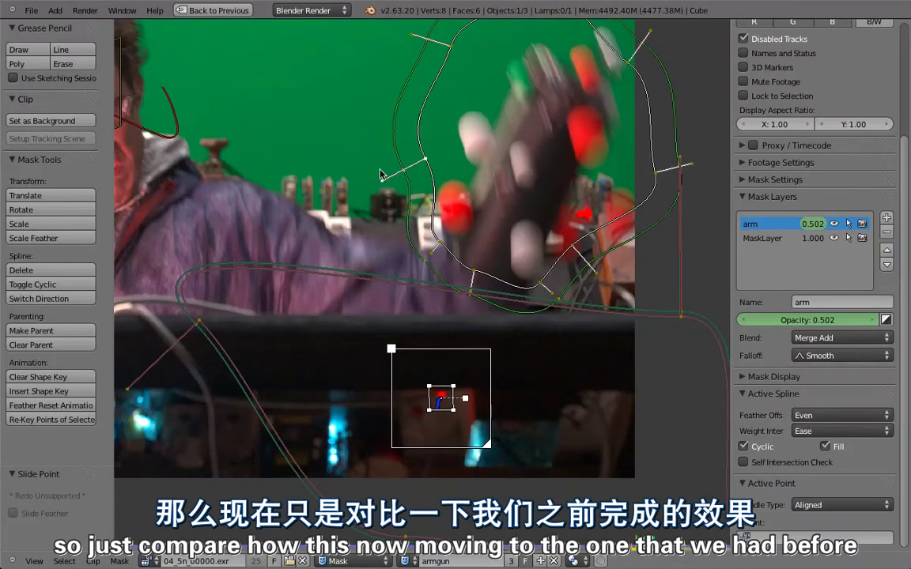
drag(384, 113, 426, 93)
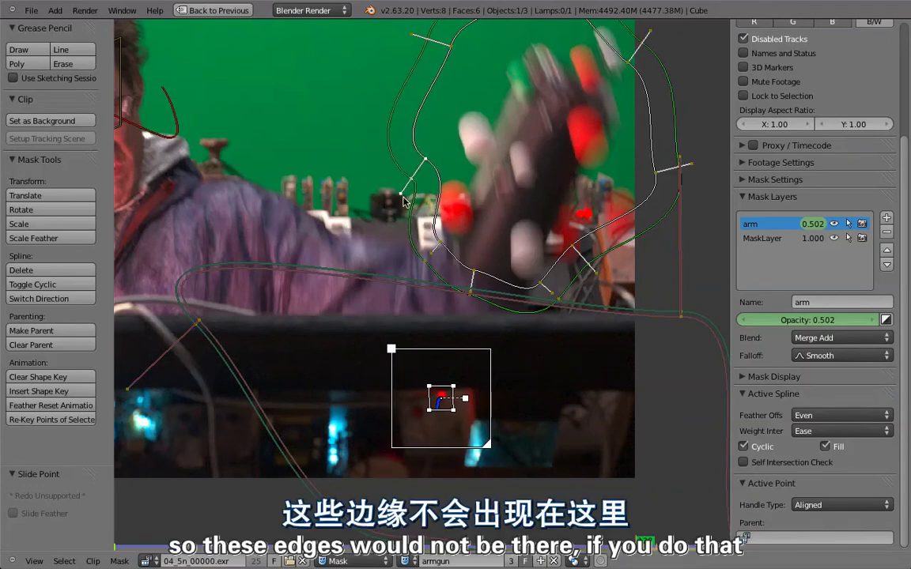
Step: Enable Self Intersection Check and pull a feather point and its handle up and left
click(823, 415)
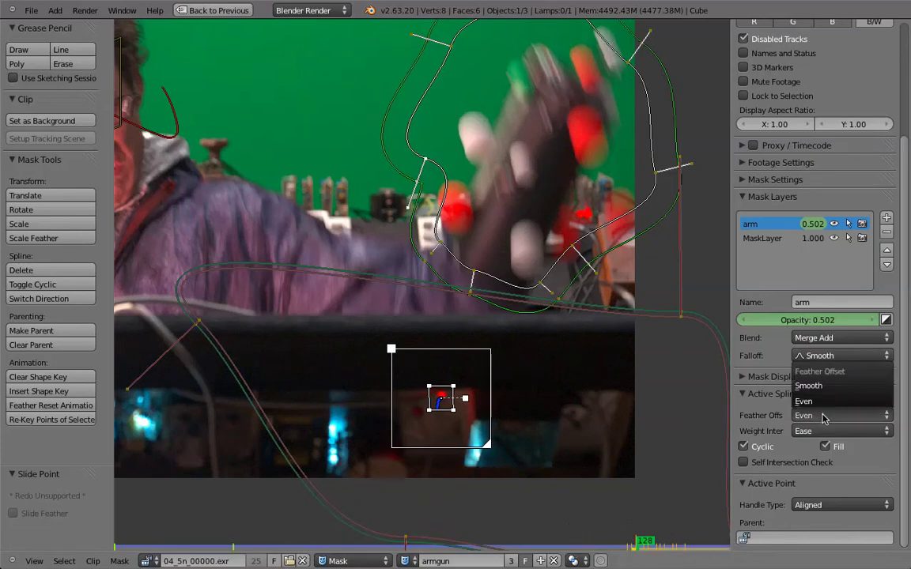
click(826, 388)
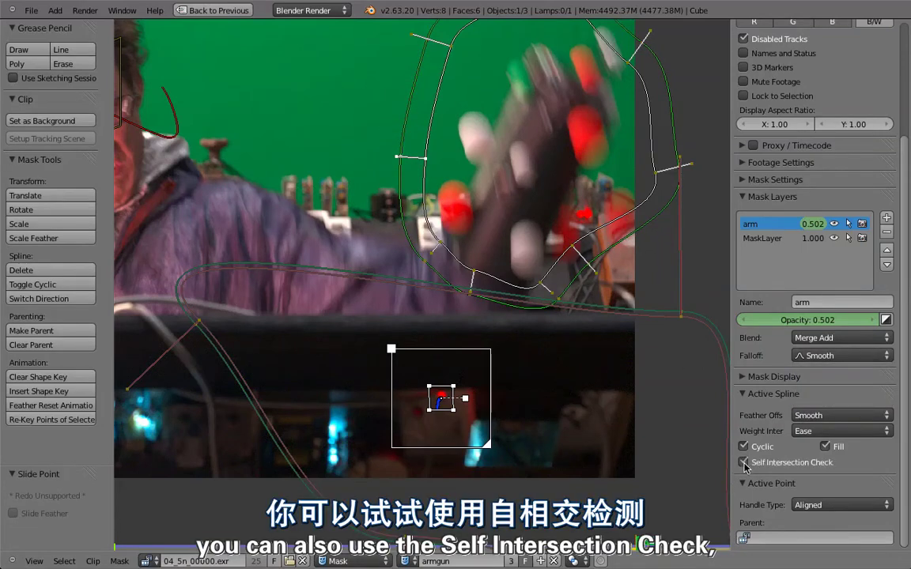
click(822, 415)
click(825, 401)
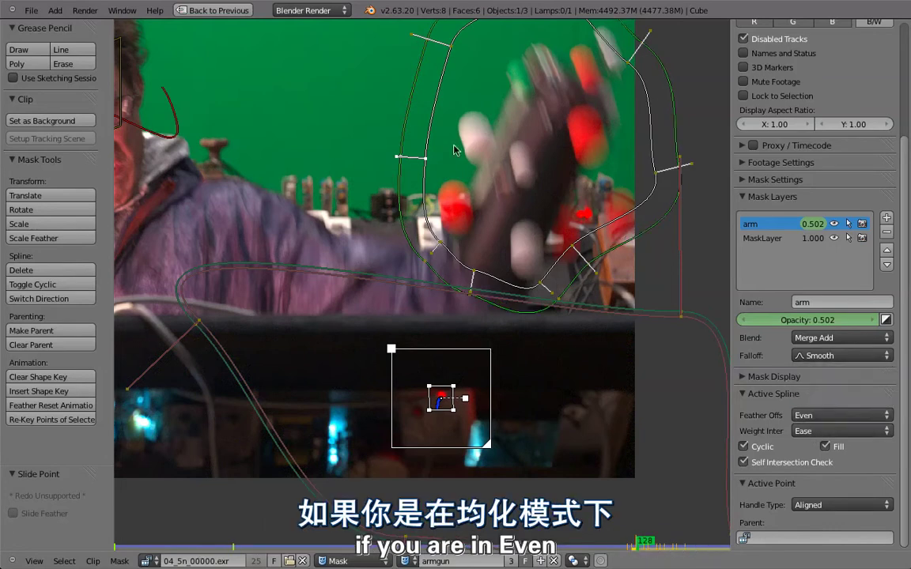
mouse_move(403, 160)
mouse_down()
mouse_move(382, 192)
mouse_move(383, 216)
mouse_move(449, 284)
mouse_move(397, 92)
mouse_move(420, 295)
mouse_move(398, 117)
mouse_move(433, 153)
mouse_up()
mouse_move(376, 197)
mouse_down()
mouse_move(349, 180)
mouse_move(435, 147)
mouse_move(366, 143)
mouse_move(339, 153)
mouse_move(332, 136)
mouse_move(366, 146)
mouse_move(341, 154)
mouse_up()
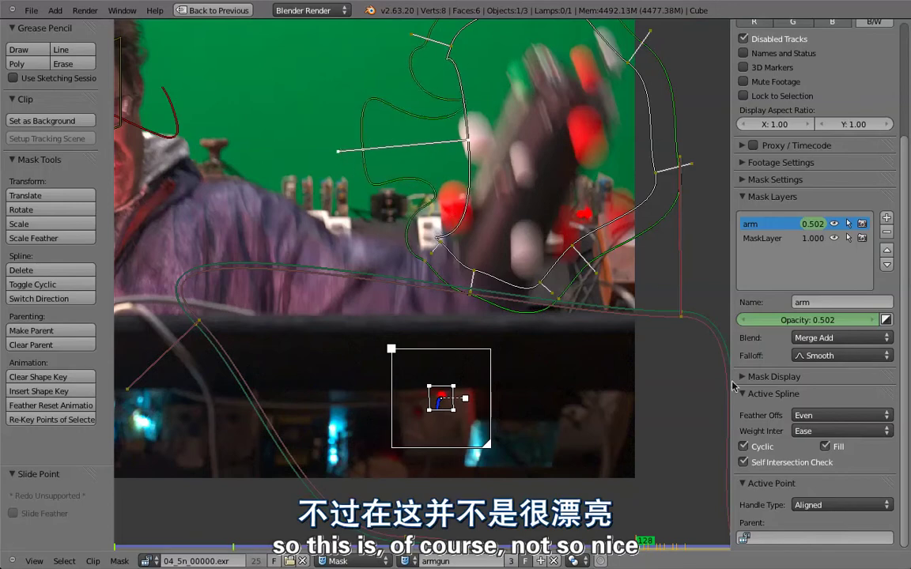
Step: Set Feather Offset to Smooth and pull a spline handle left around the gun
click(807, 415)
click(813, 382)
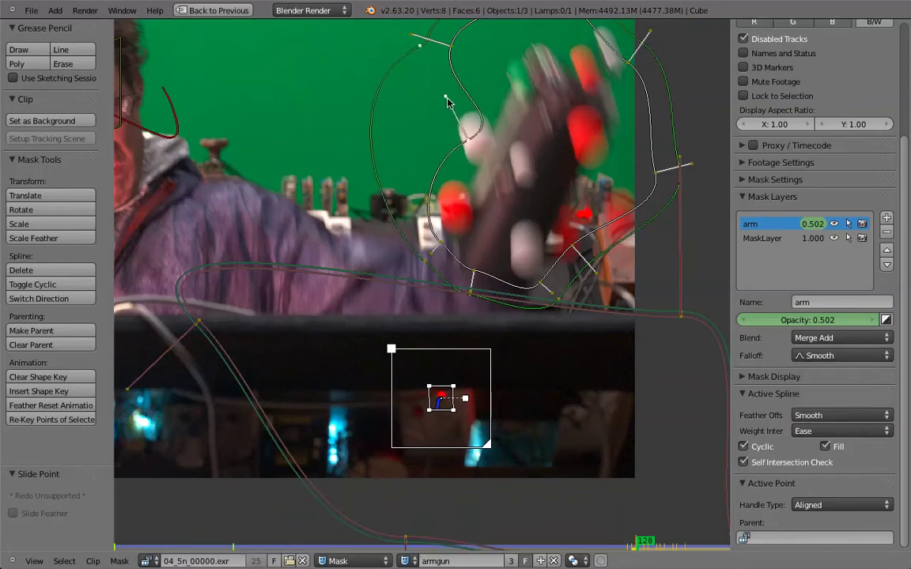
drag(455, 136, 430, 146)
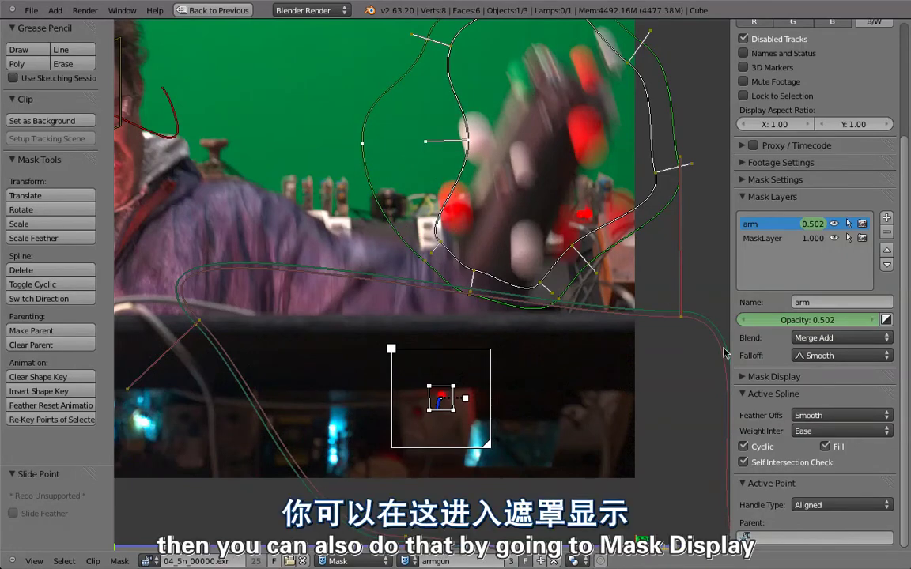
Step: Enable Draw Smooth Splines with White edge drawing, and slide an arm-mask point to the left
click(777, 378)
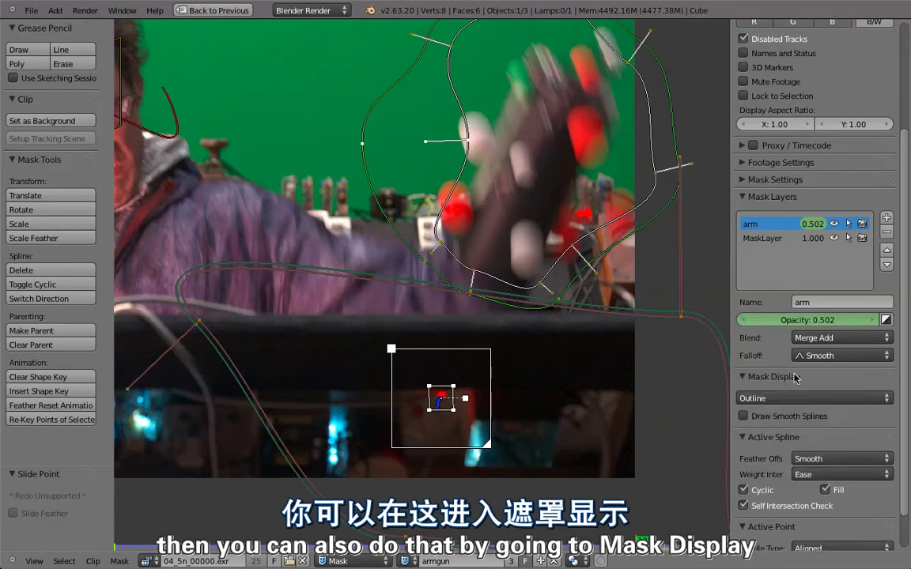
click(744, 417)
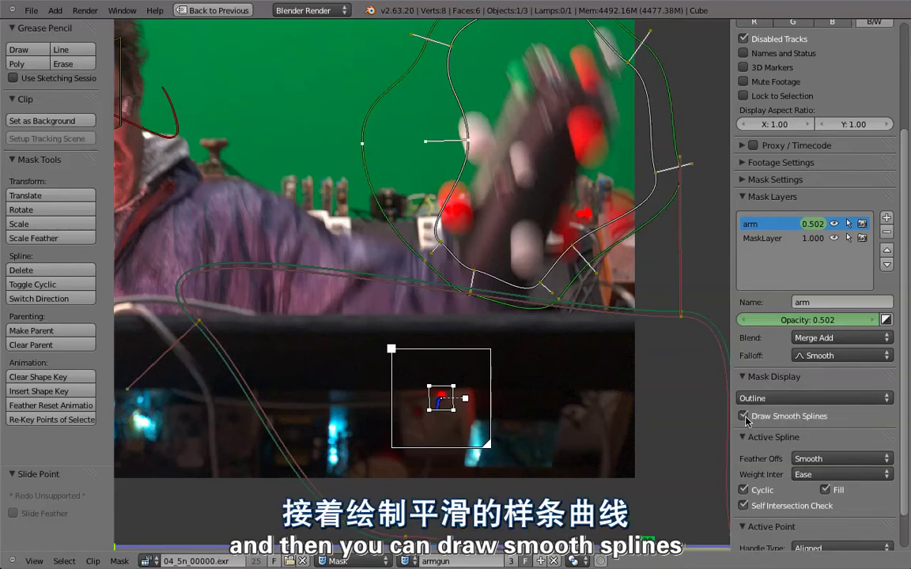
click(761, 398)
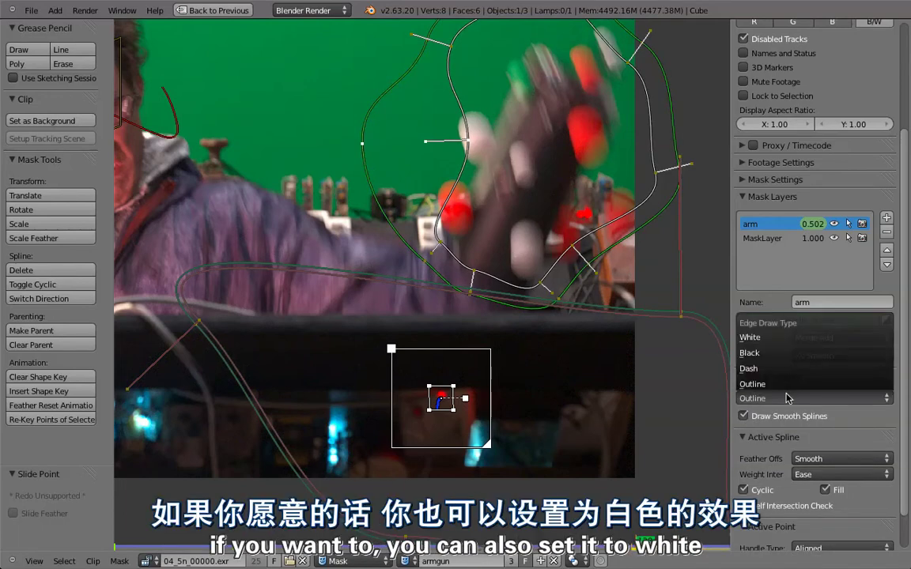
click(751, 338)
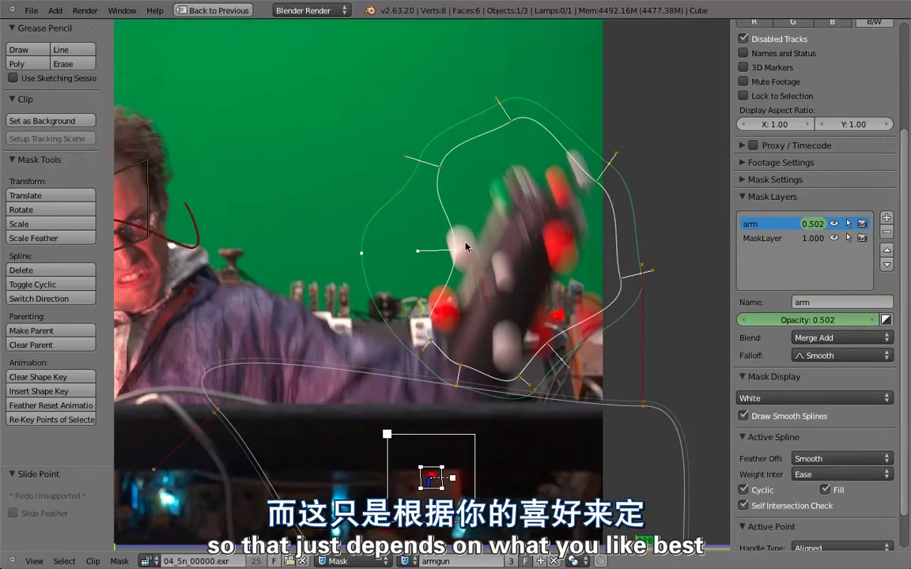
drag(427, 240, 373, 249)
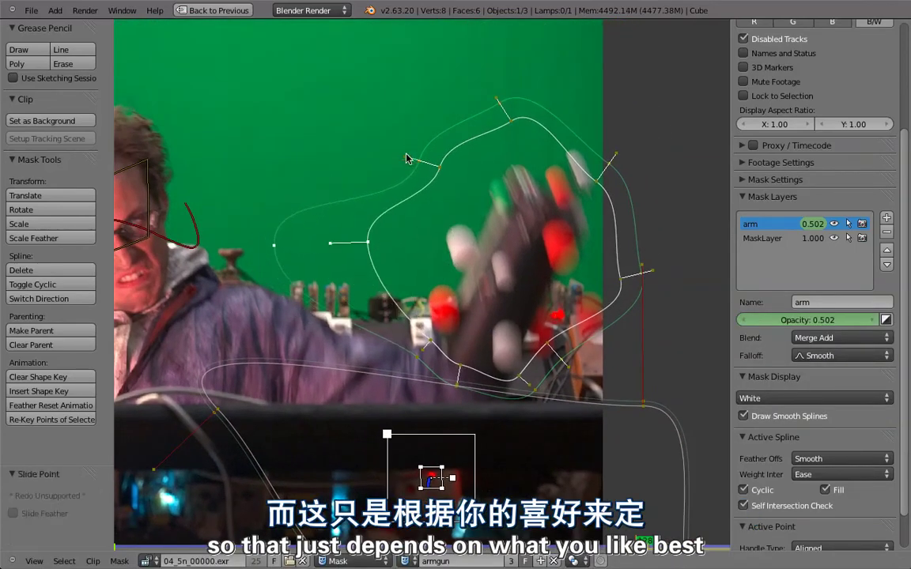
drag(406, 157, 394, 183)
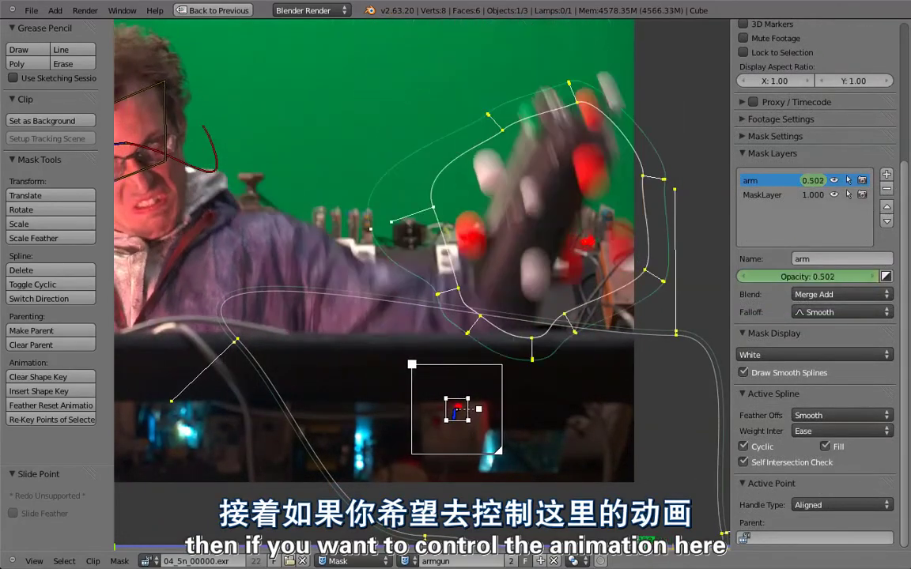
Step: Clear the mask shape key, restore the full layout, and split the node editor into a Mask-mode Dope Sheet
key(alt+i)
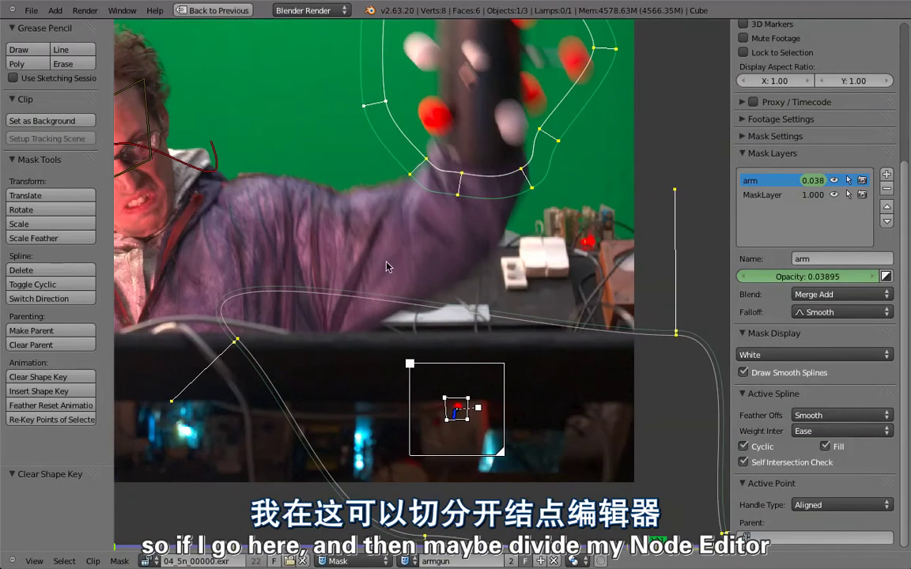
key(ctrl+Up)
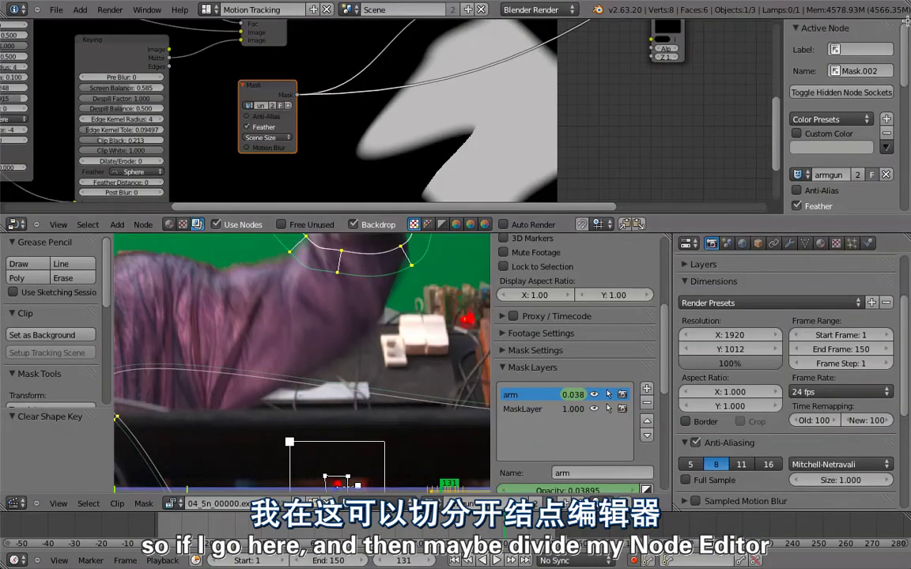
drag(898, 28, 466, 32)
click(475, 225)
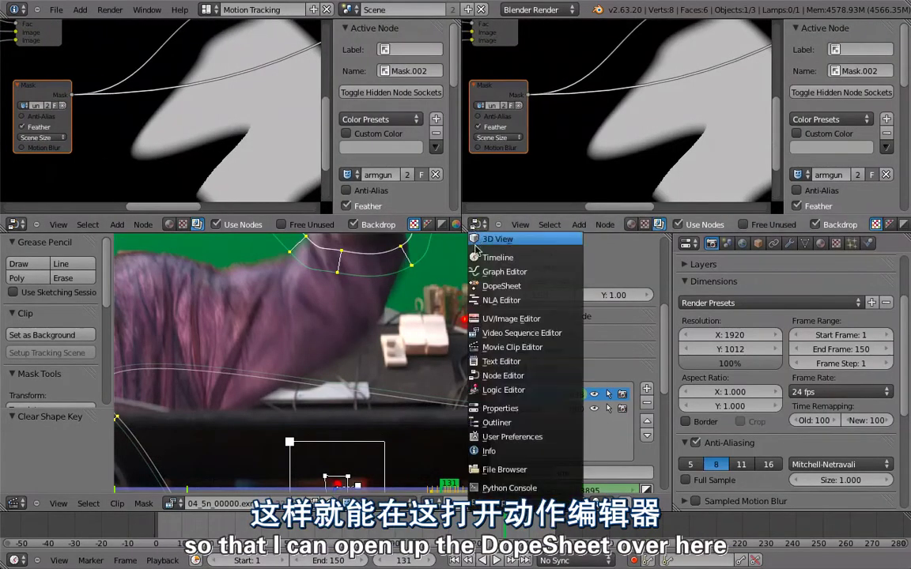
click(527, 285)
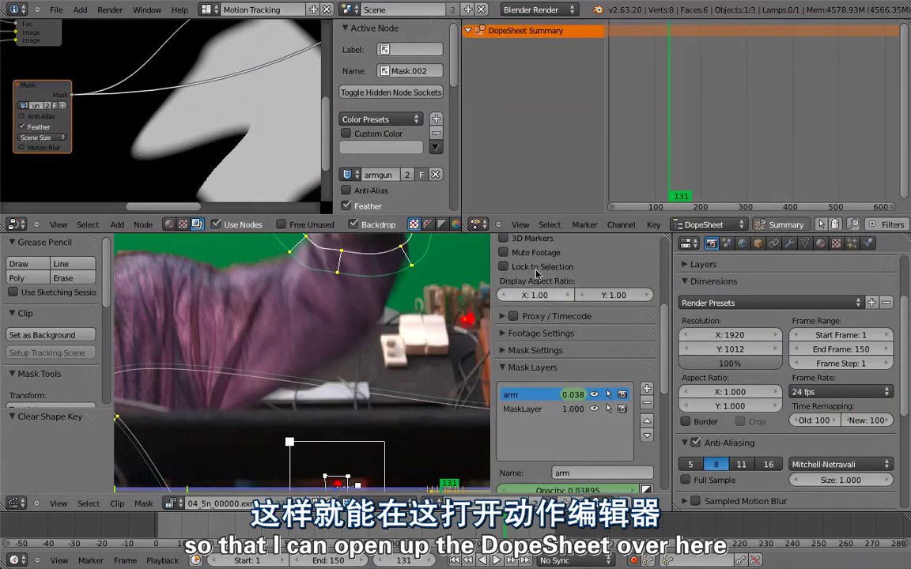
click(701, 227)
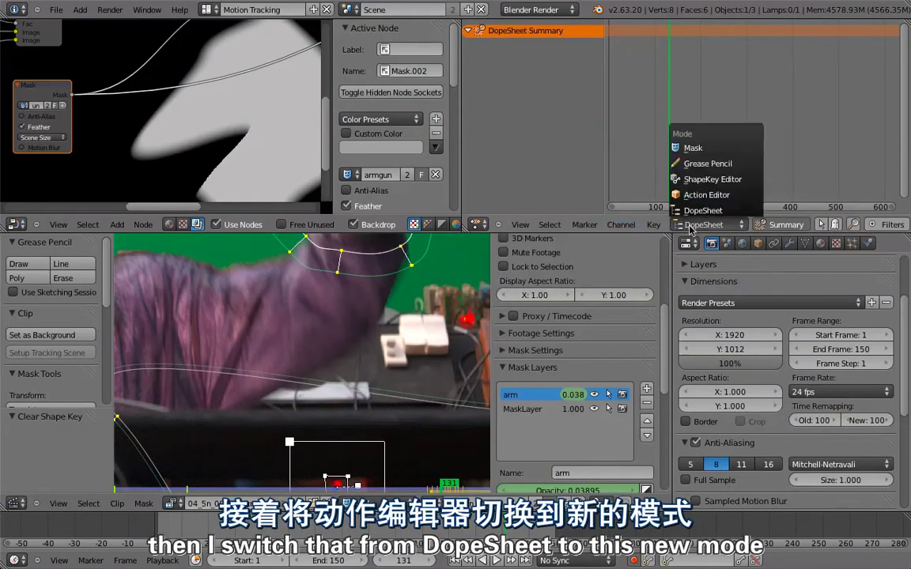
click(707, 150)
Step: Expand all mask channels and shift every mask keyframe earlier in time
key(ctrl+KP_Add)
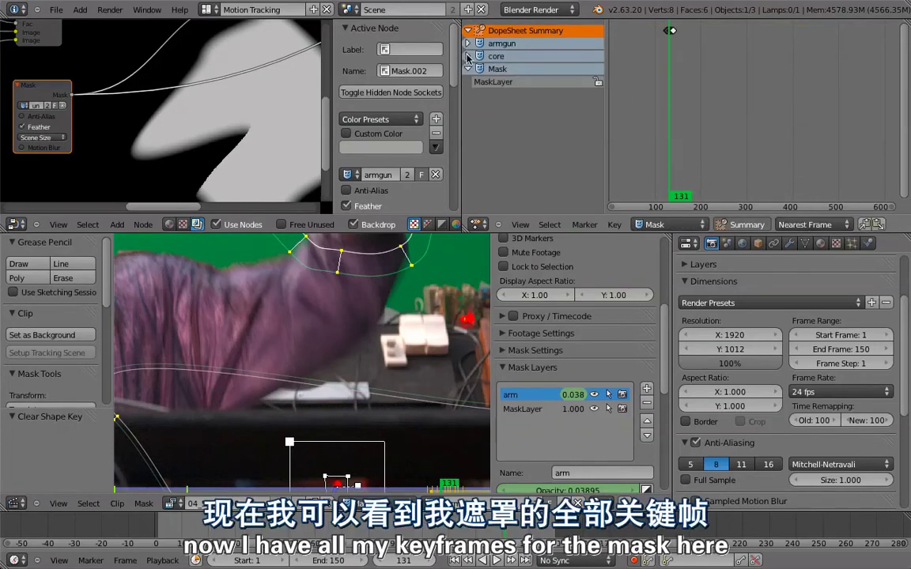
scroll(673, 73, up, 3)
scroll(688, 73, up, 3)
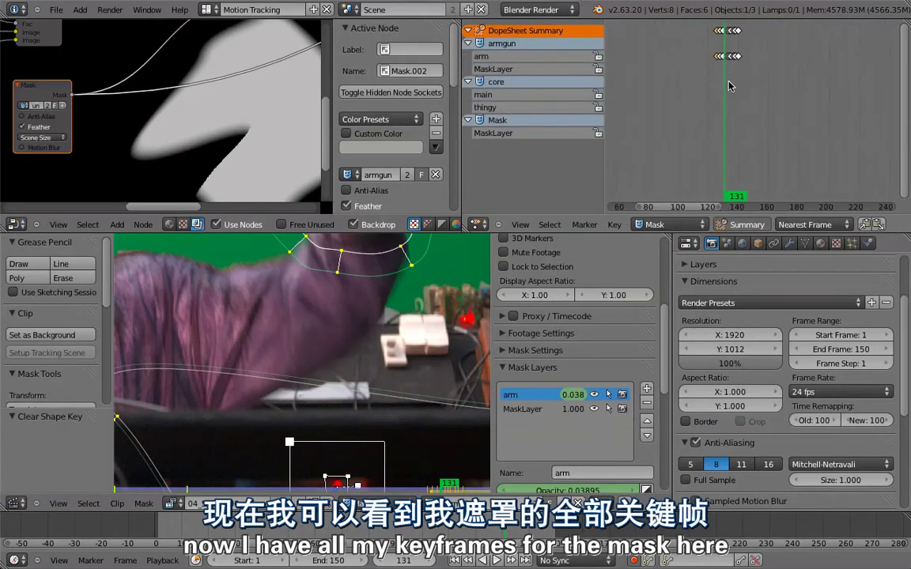
scroll(707, 74, up, 3)
scroll(725, 74, up, 3)
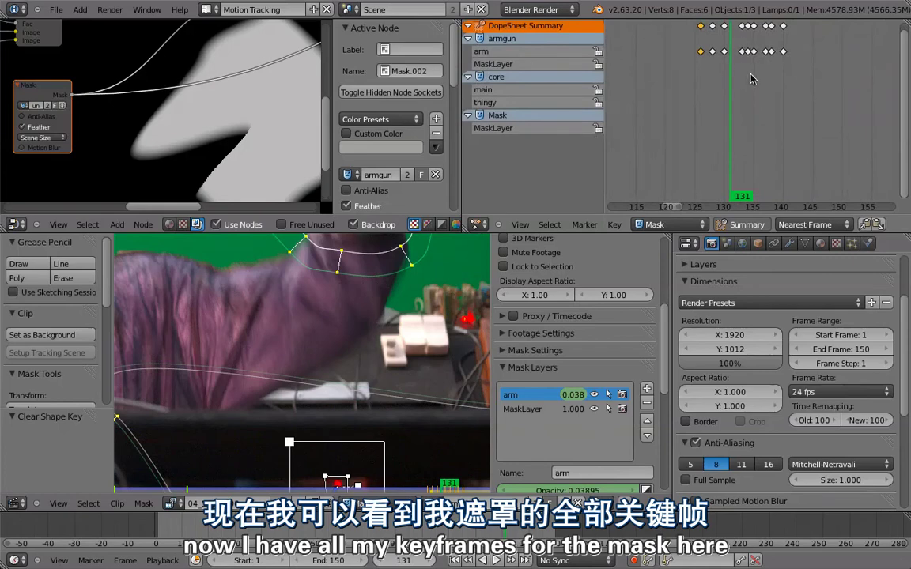
key(a)
key(a)
key(g)
click(709, 65)
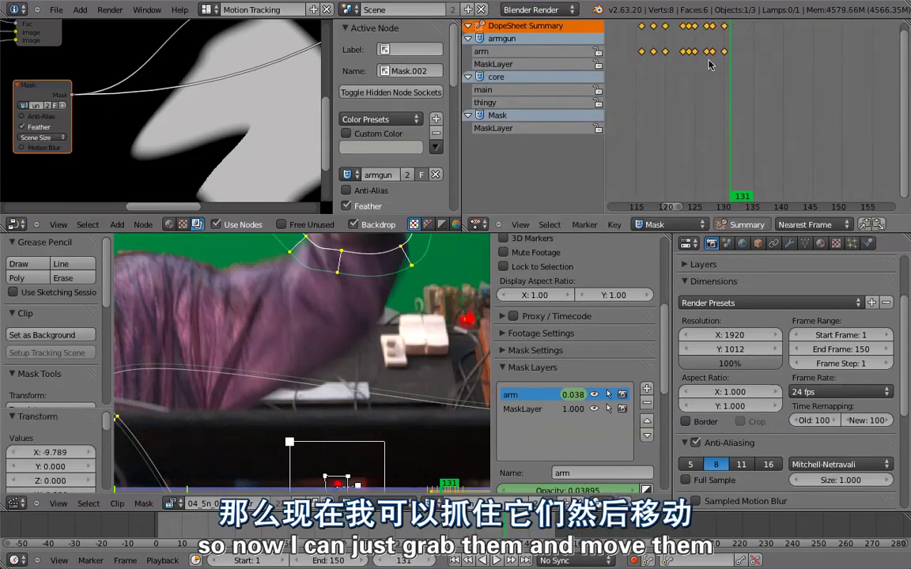
Step: Retime individual armgun arm layer keyframes, moving one later and others earlier
click(724, 51)
key(g)
click(771, 52)
click(705, 57)
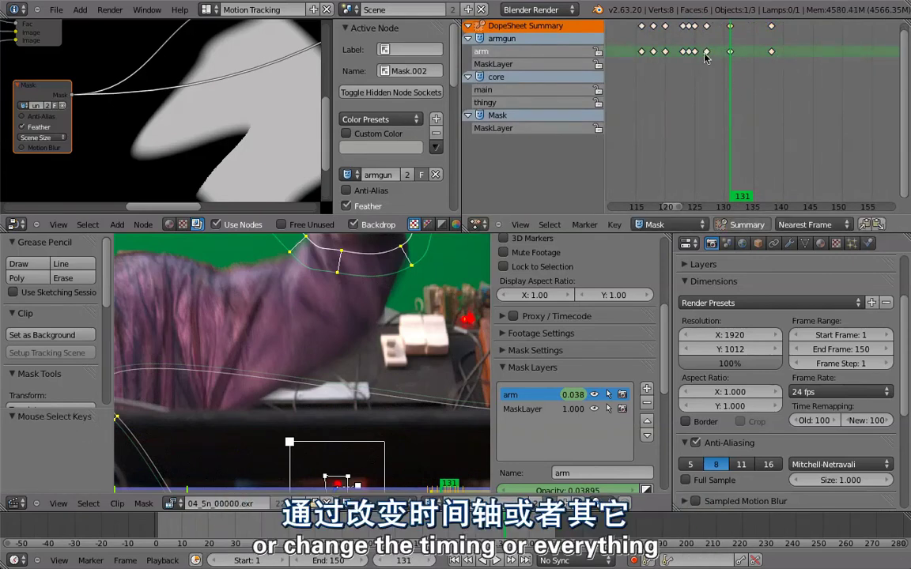
click(694, 52)
key(g)
click(665, 52)
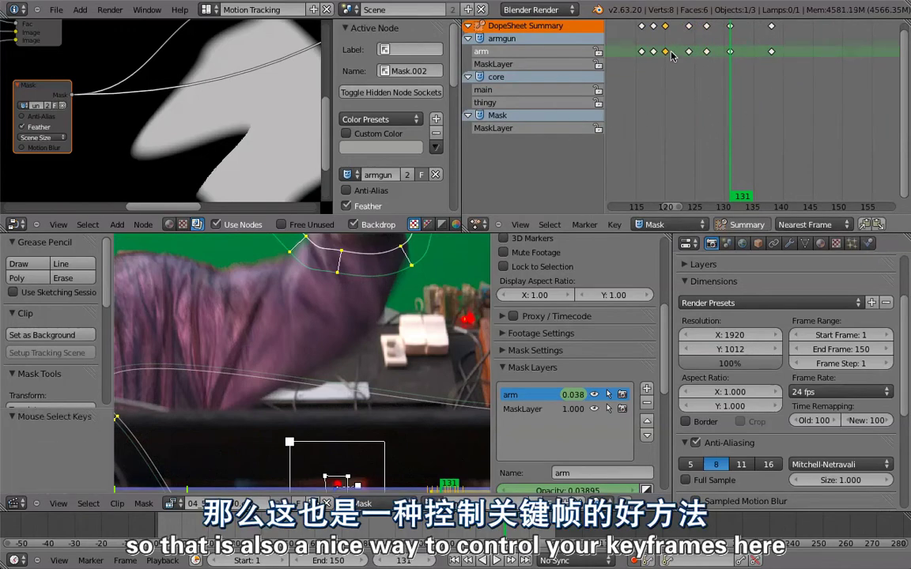
key(g)
click(617, 60)
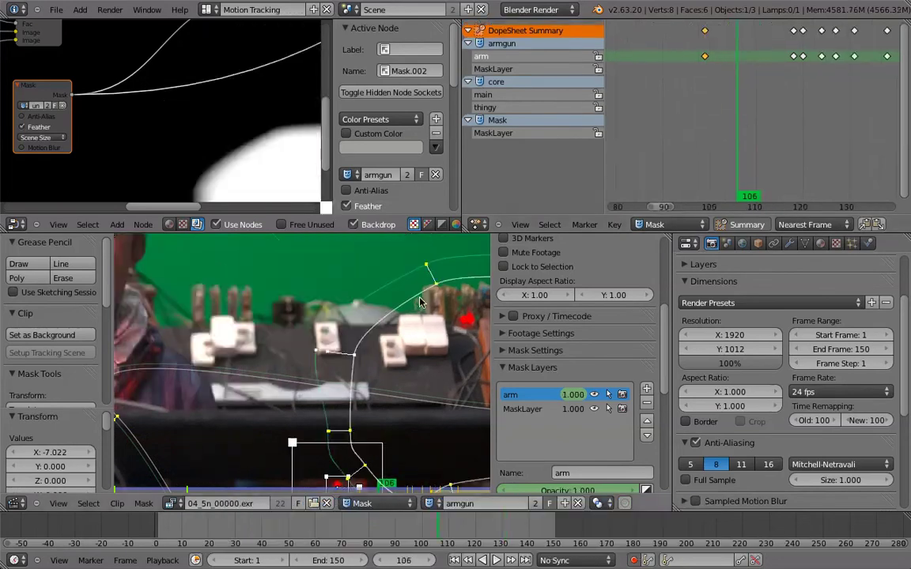
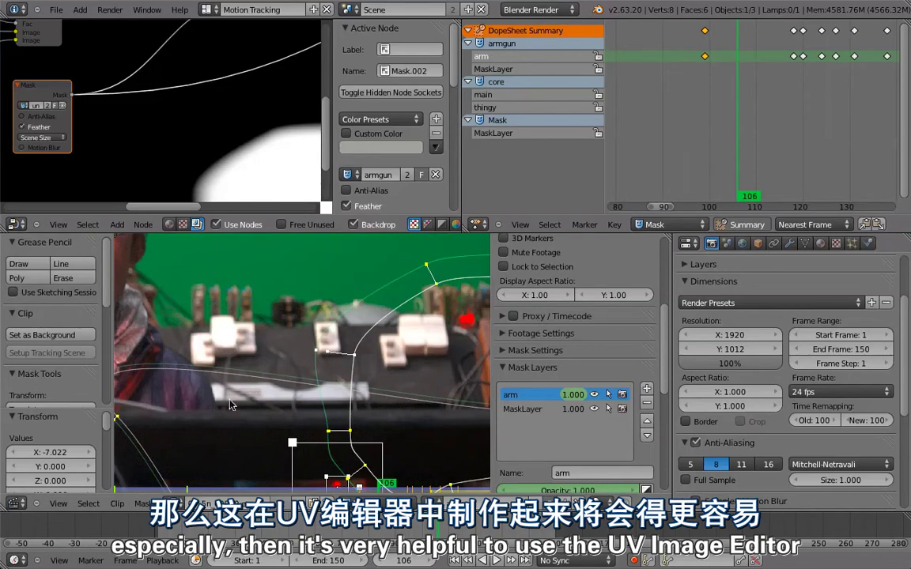
Step: Widen the compositor node editor past the dopesheet and maximize it to full screen
drag(462, 118, 747, 118)
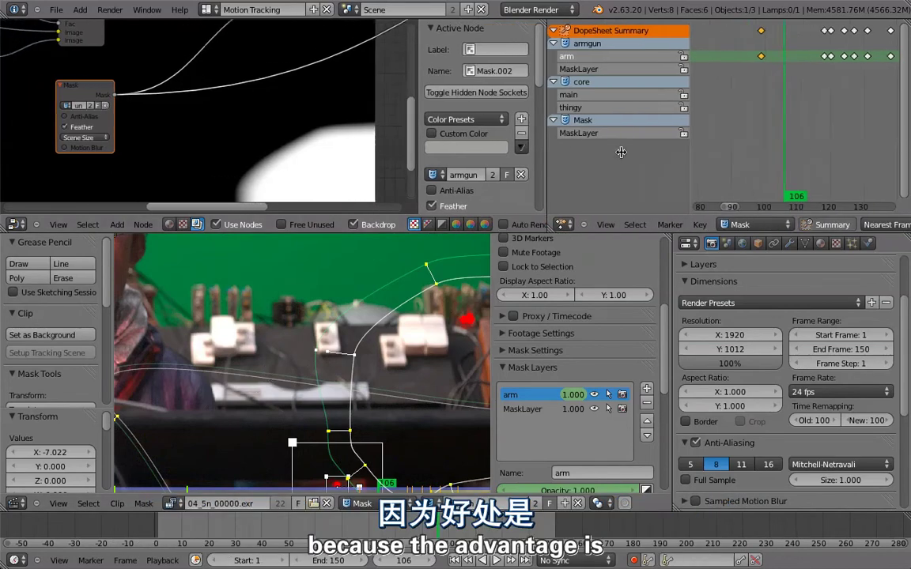
key(ctrl+Up)
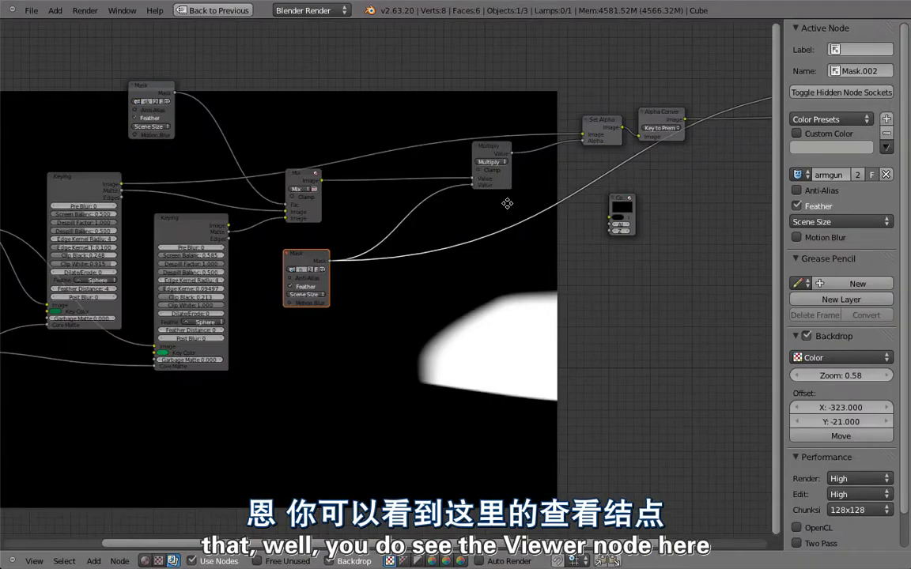
Step: Move the AlphaOver node below the Viewer node, with the output nodes in view
middle_drag(506, 203, 424, 178)
scroll(424, 178, up, 2)
click(567, 212)
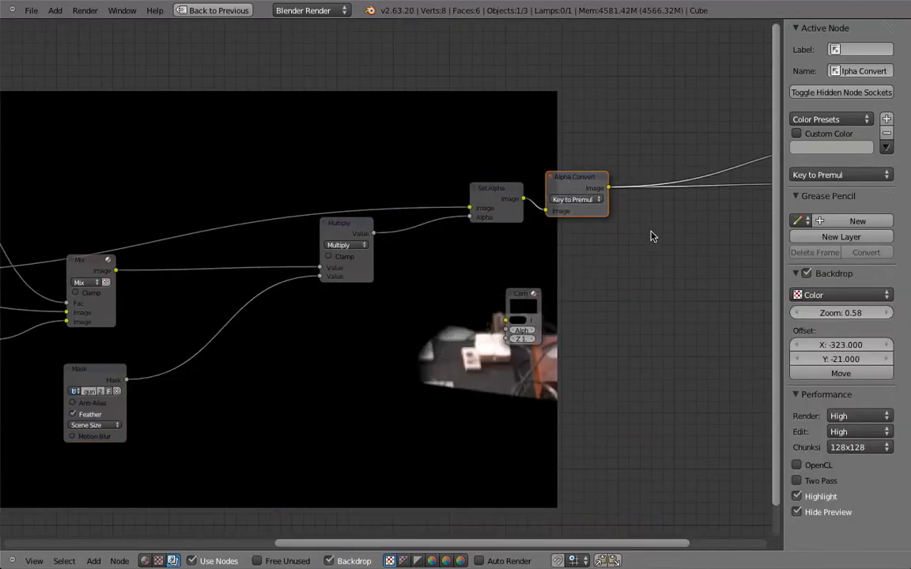
scroll(601, 281, down, 2)
middle_drag(602, 280, 522, 281)
scroll(670, 168, up, 3)
click(711, 192)
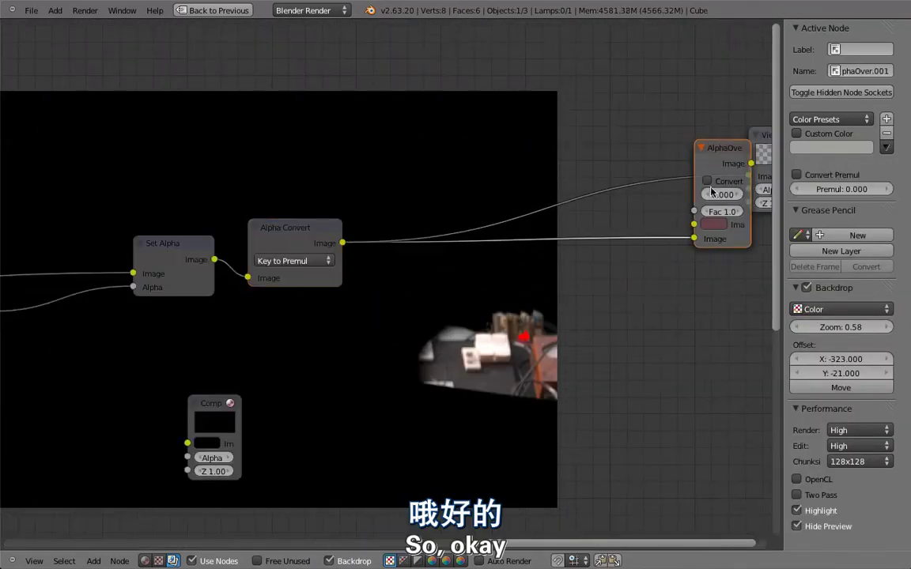
mouse_move(711, 192)
mouse_down()
mouse_move(637, 246)
mouse_move(647, 304)
mouse_up()
mouse_move(755, 170)
mouse_down()
mouse_move(674, 170)
mouse_move(474, 139)
mouse_up()
scroll(472, 294, up, 1)
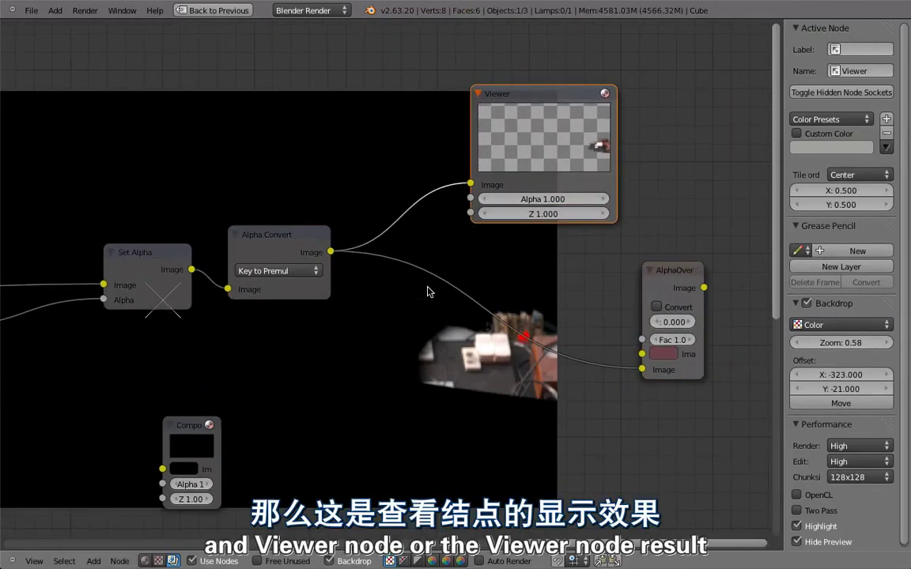
Step: Link the Mix output to Set Alpha's Image input and move Multiply down out of the chain
middle_drag(427, 292, 448, 254)
scroll(297, 360, down, 1)
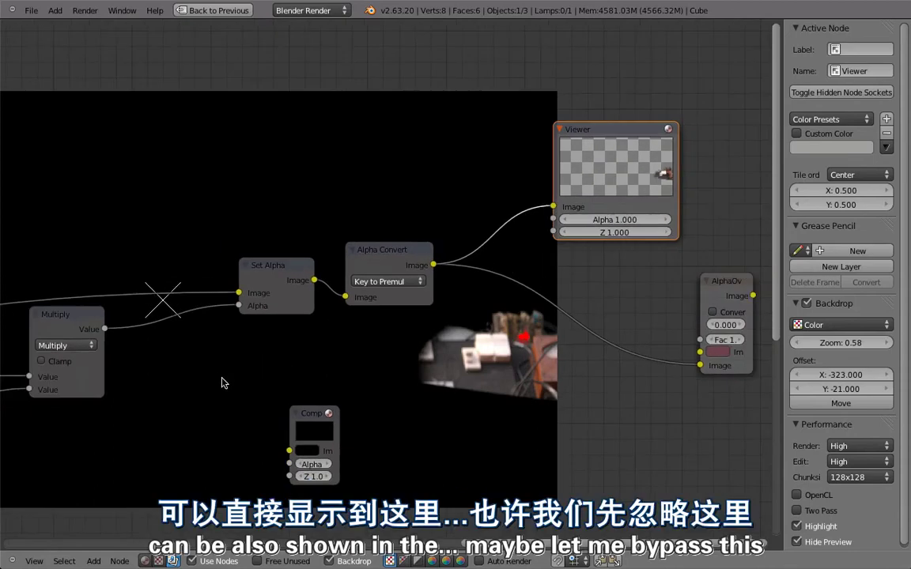
mouse_move(222, 382)
middle_down()
mouse_move(301, 238)
mouse_move(413, 325)
middle_up()
scroll(349, 312, down, 2)
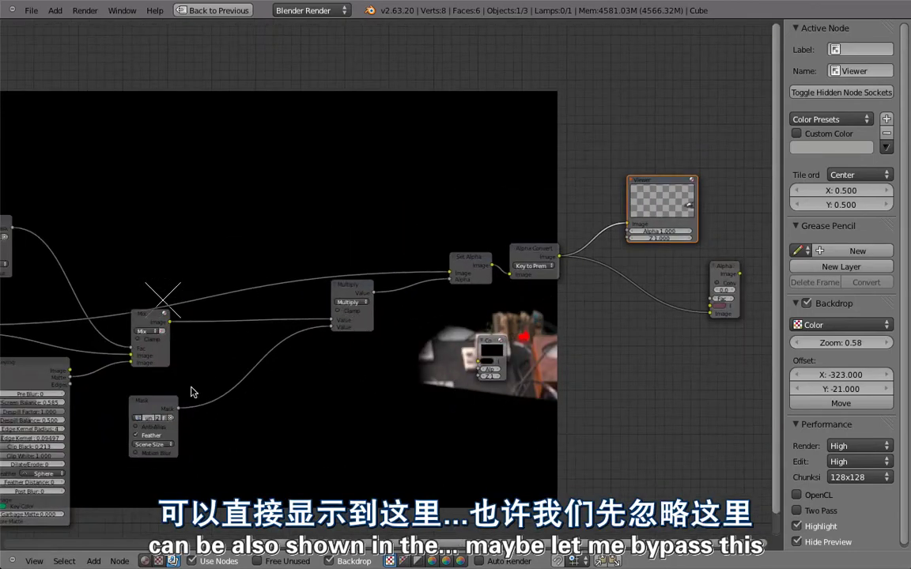
drag(167, 322, 450, 273)
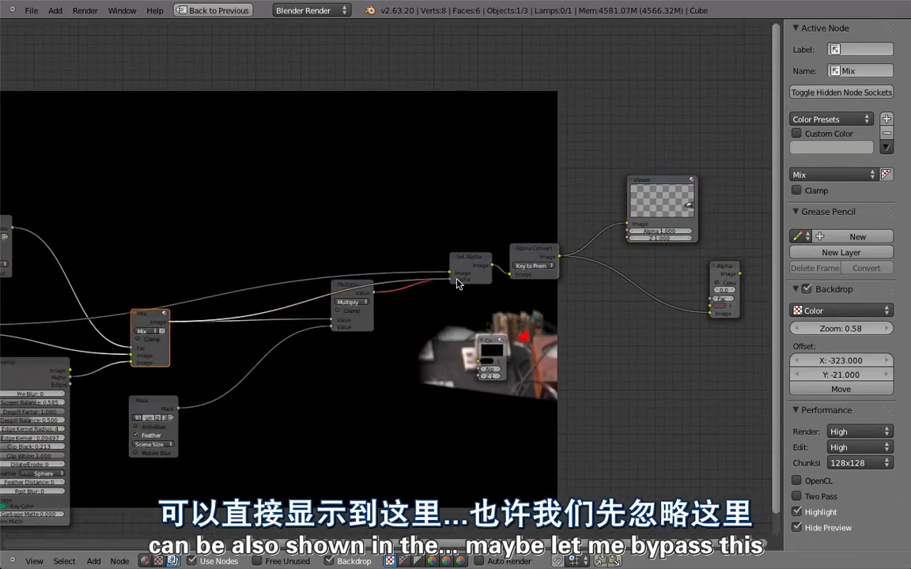
drag(351, 296, 356, 438)
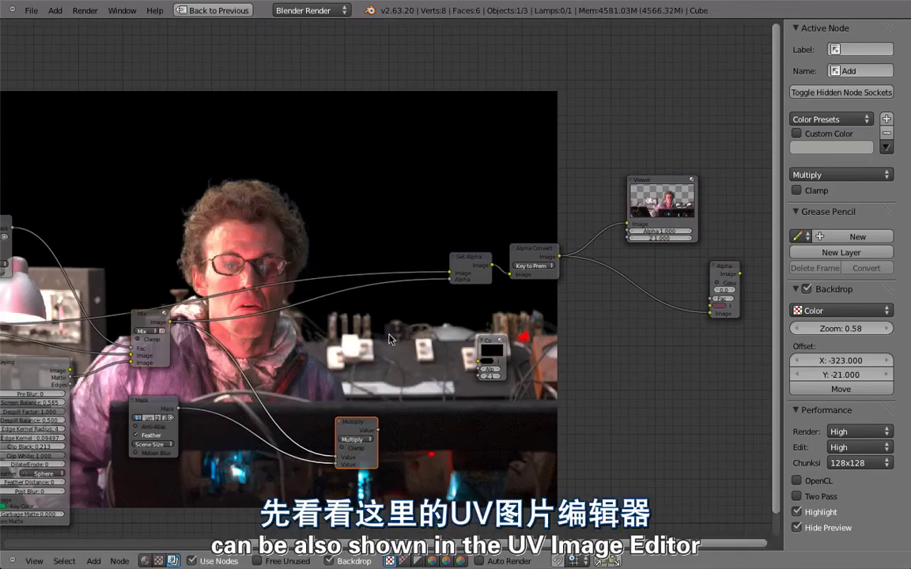
Step: Restore the full layout and turn the lower-left area into an Image Editor showing Viewer Node
key(ctrl+Up)
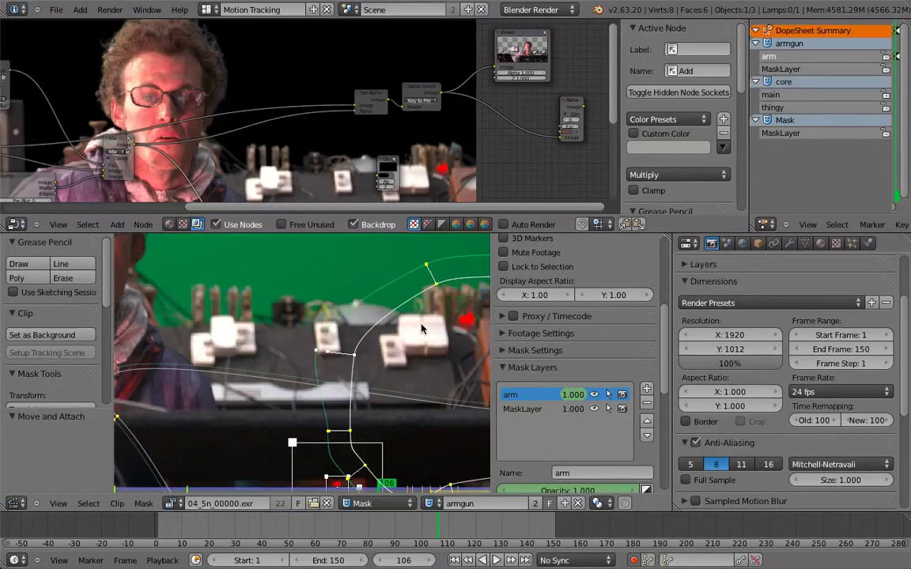
click(18, 506)
click(47, 411)
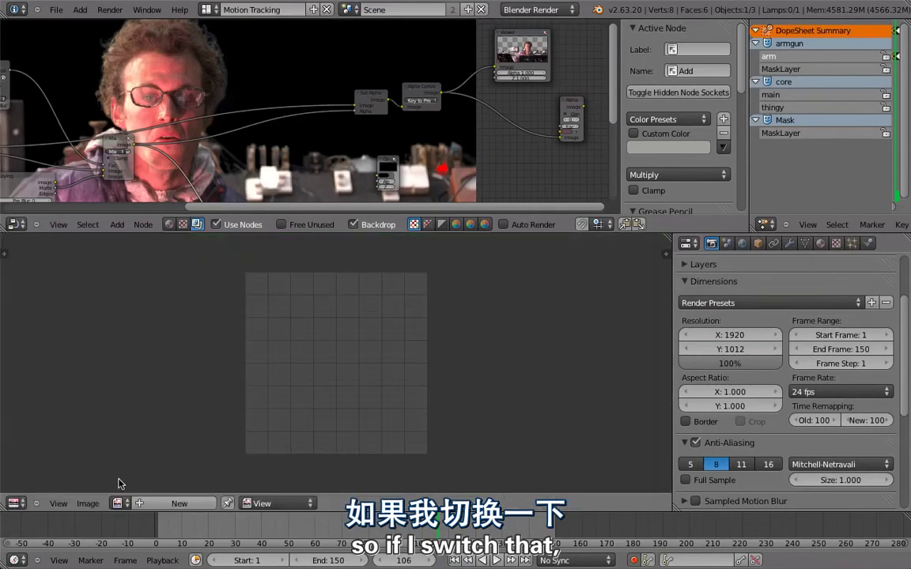
click(117, 503)
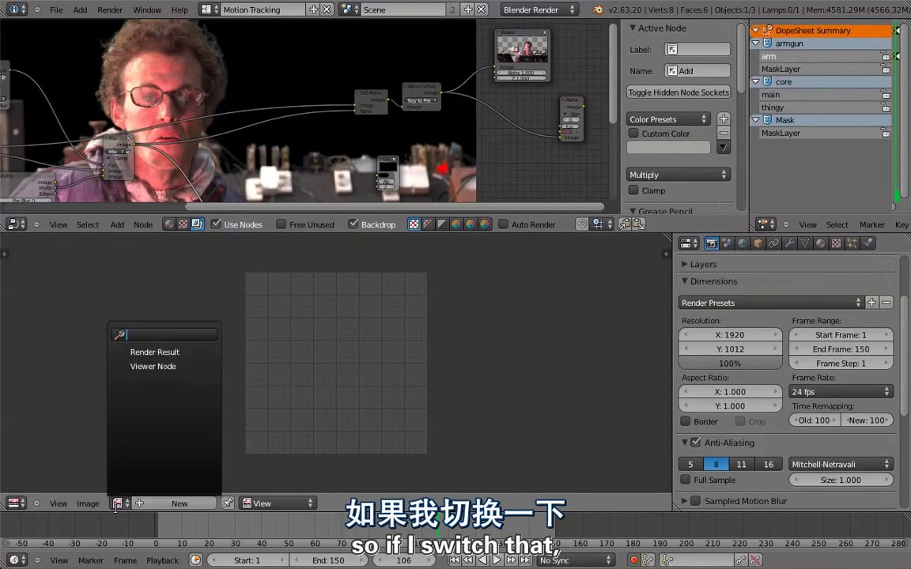
click(145, 367)
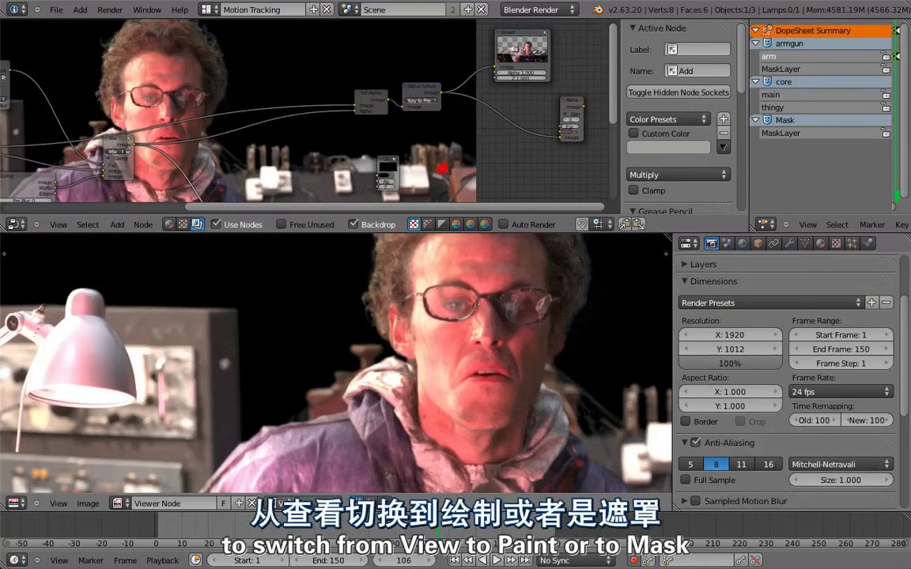
Step: Switch the image editor to Mask mode and load the armgun mask
click(286, 503)
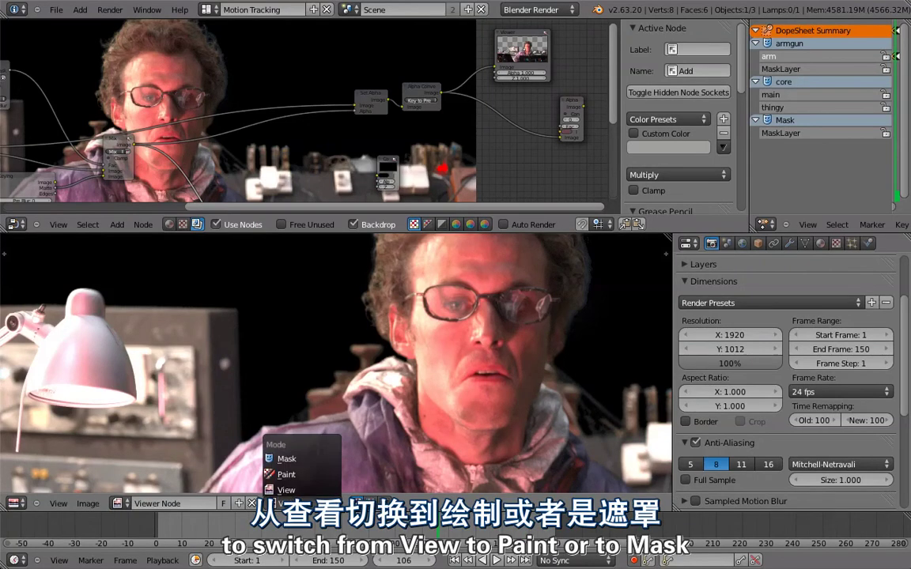
click(286, 459)
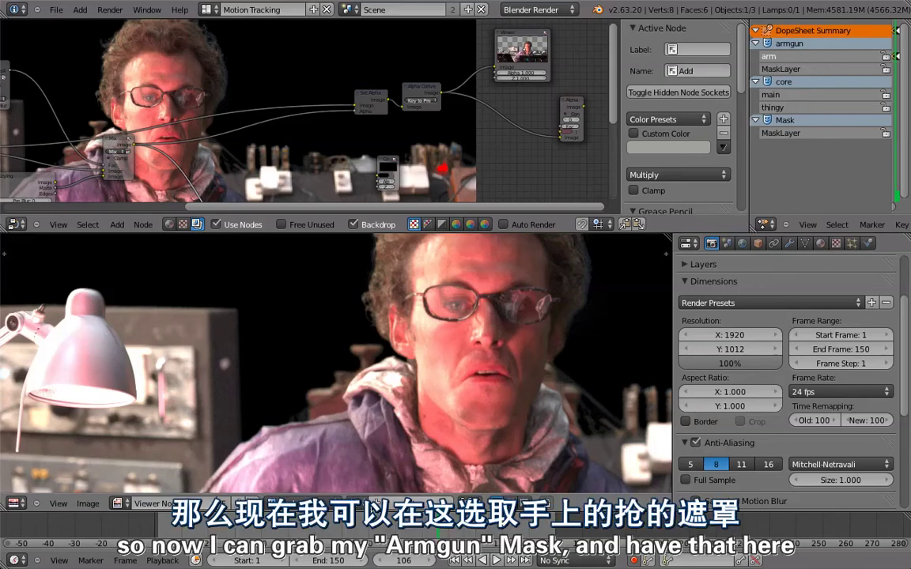
click(325, 503)
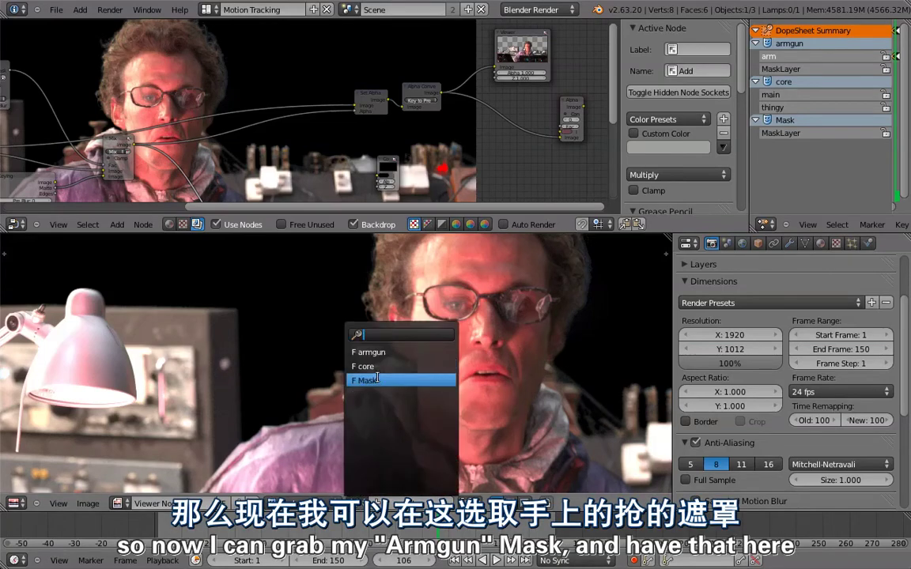
click(367, 352)
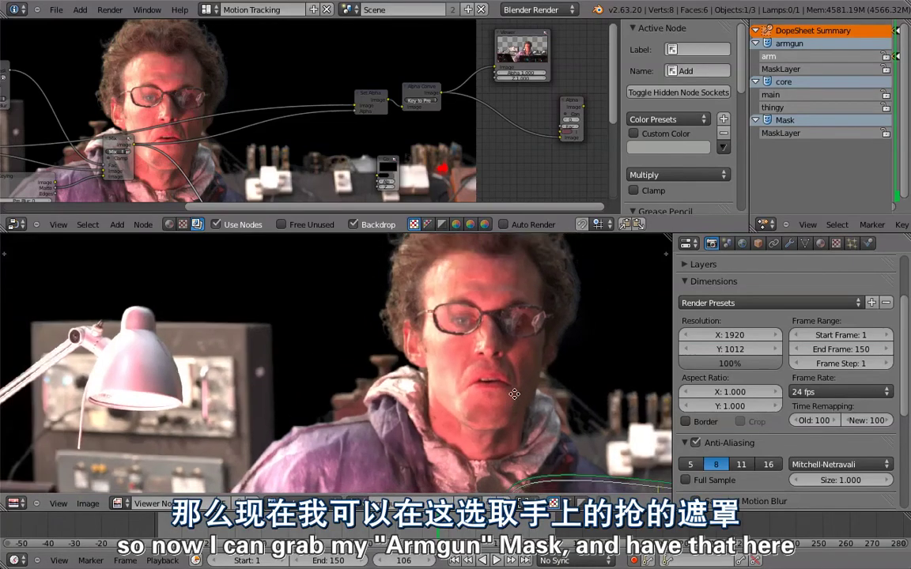
scroll(514, 393, down, 5)
scroll(461, 381, up, 3)
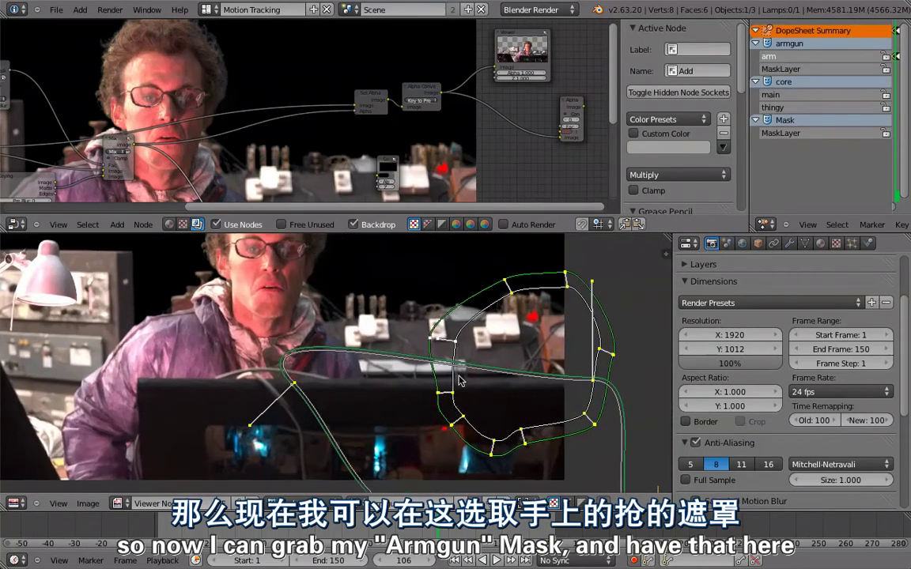
Step: Grab one point of the armgun mask curve and move it slightly
right_click(440, 392)
key(g)
click(447, 399)
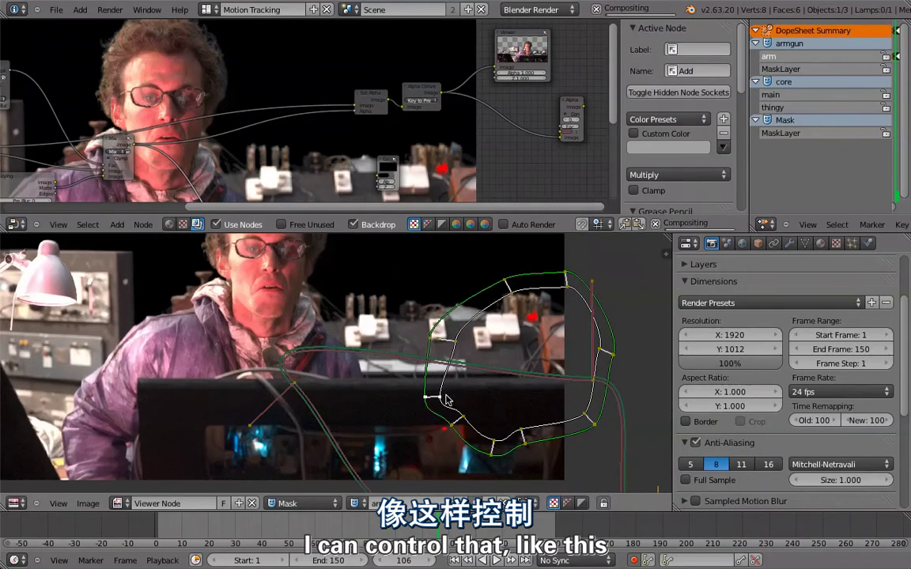
middle_drag(400, 386, 452, 356)
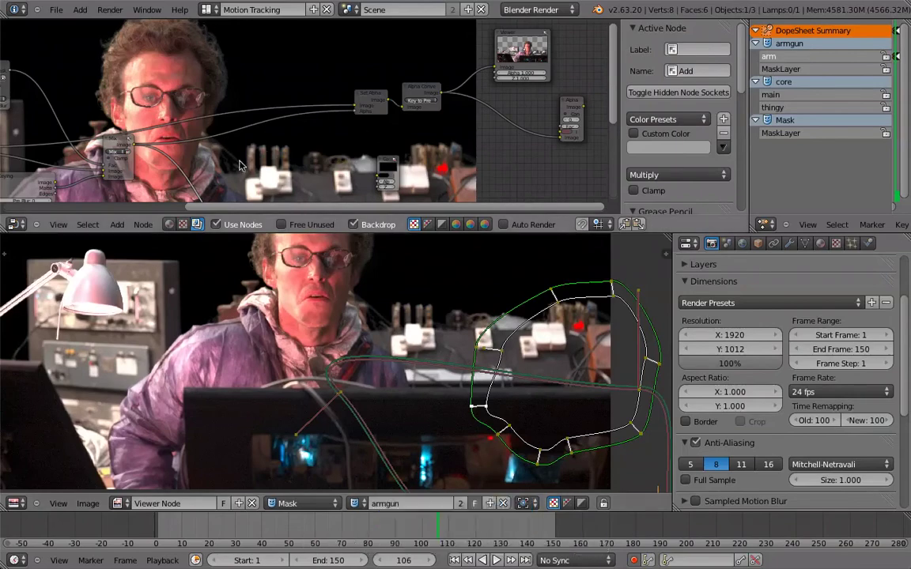
Step: Connect the Multiply node to the Viewer to preview the black-and-white matte
middle_drag(201, 140, 263, 124)
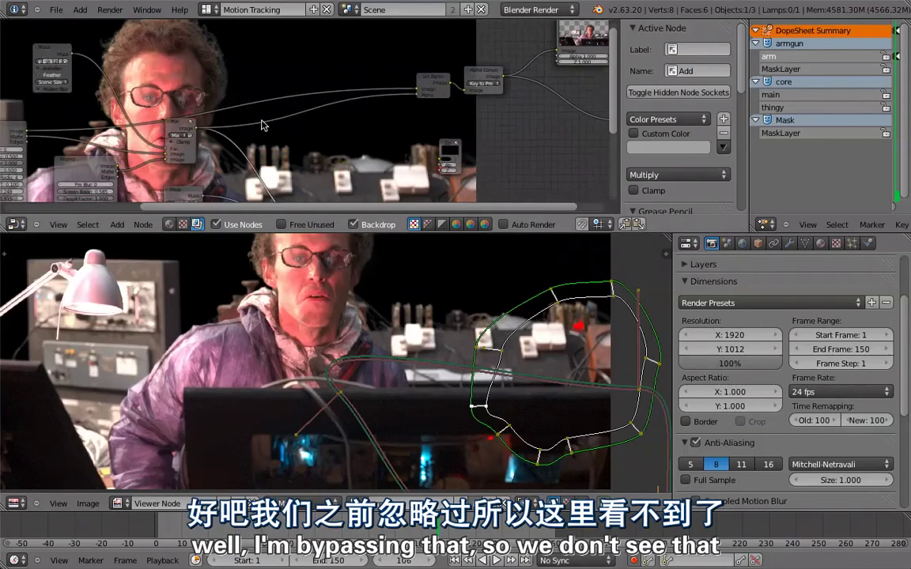
middle_drag(352, 197, 320, 148)
ctrl+shift+click(318, 148)
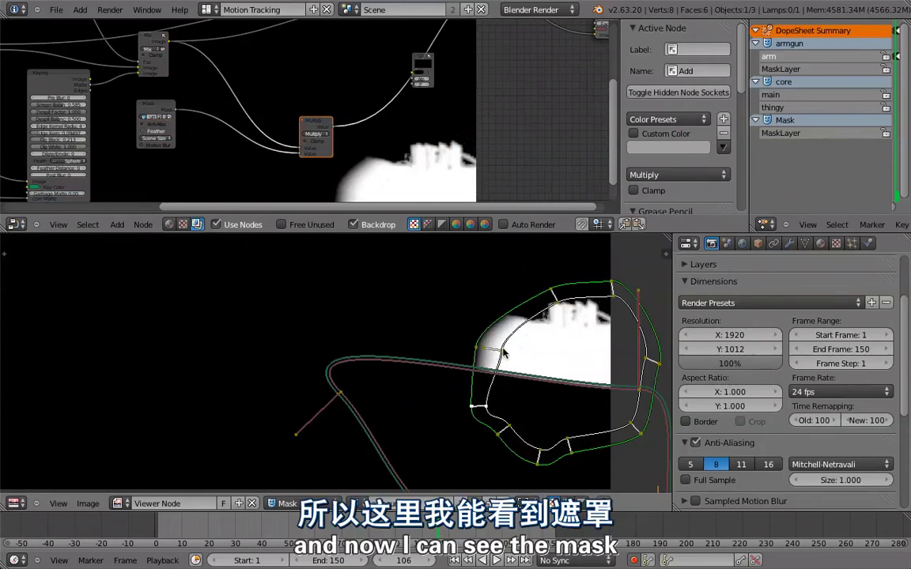
Step: Reshape the armgun mask by pulling its left-edge and top points outward to fit the matte
drag(503, 354, 479, 349)
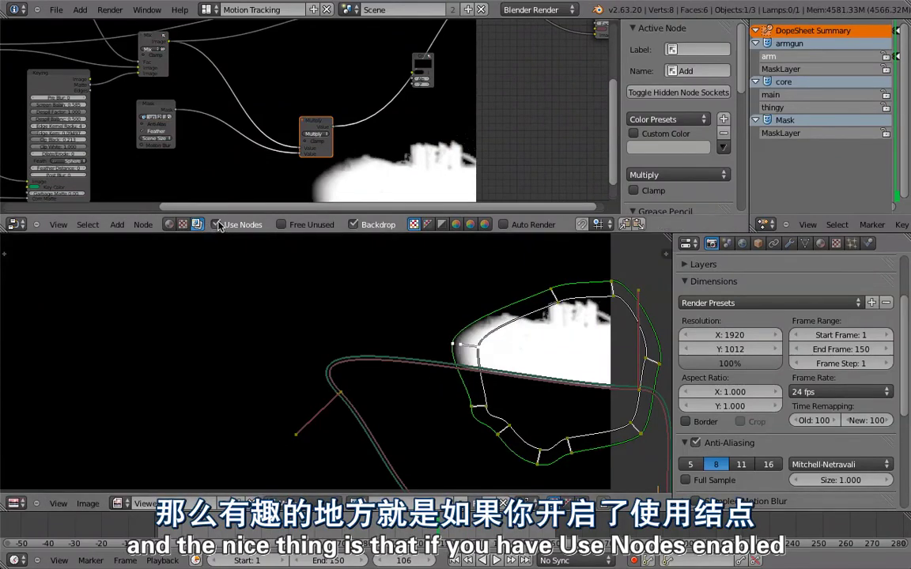
drag(475, 359, 448, 410)
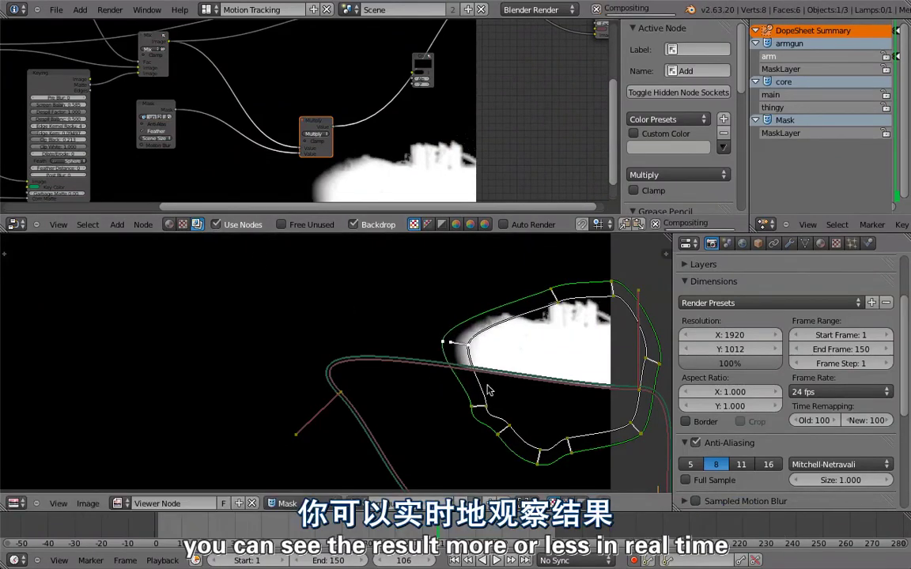
click(448, 410)
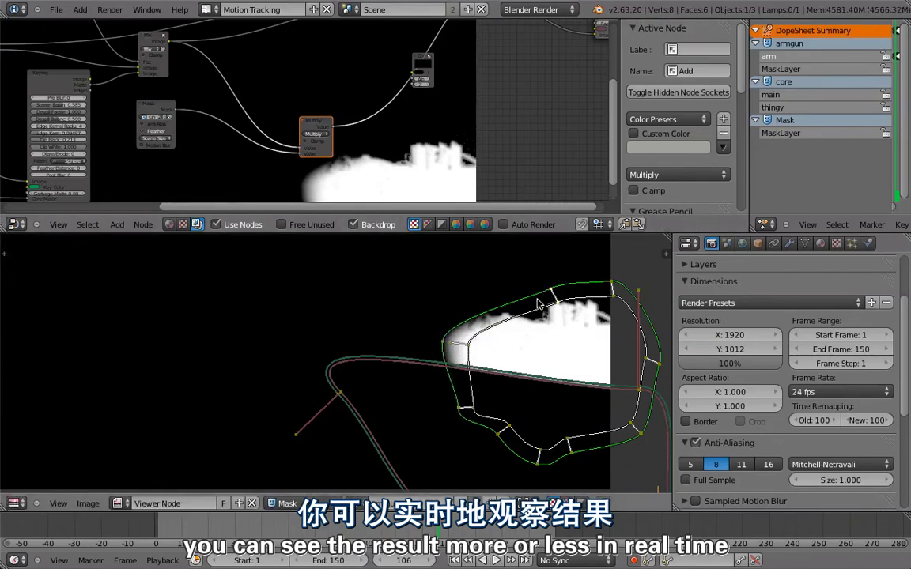
drag(553, 291, 525, 276)
scroll(494, 360, up, 3)
mouse_move(484, 335)
mouse_down()
mouse_move(457, 348)
mouse_move(435, 340)
mouse_up()
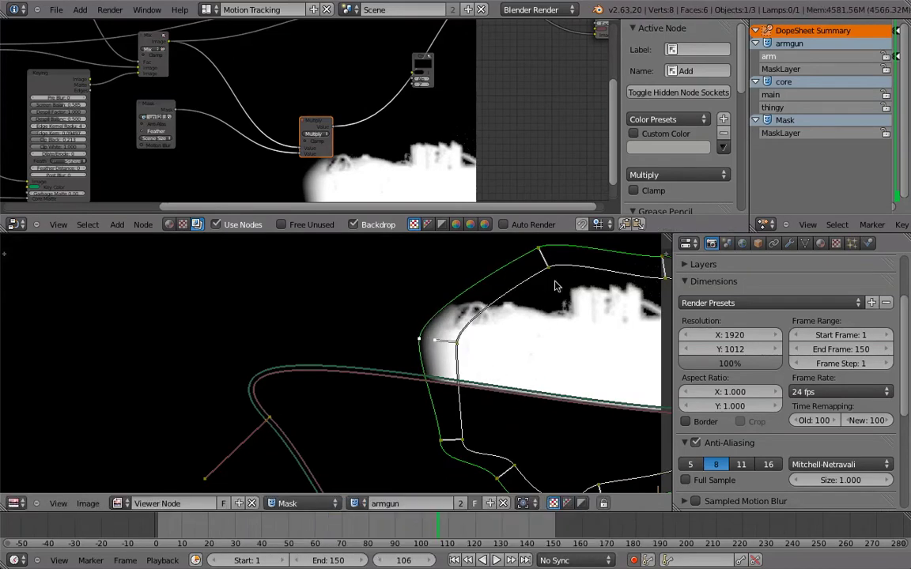
key(t)
key(t)
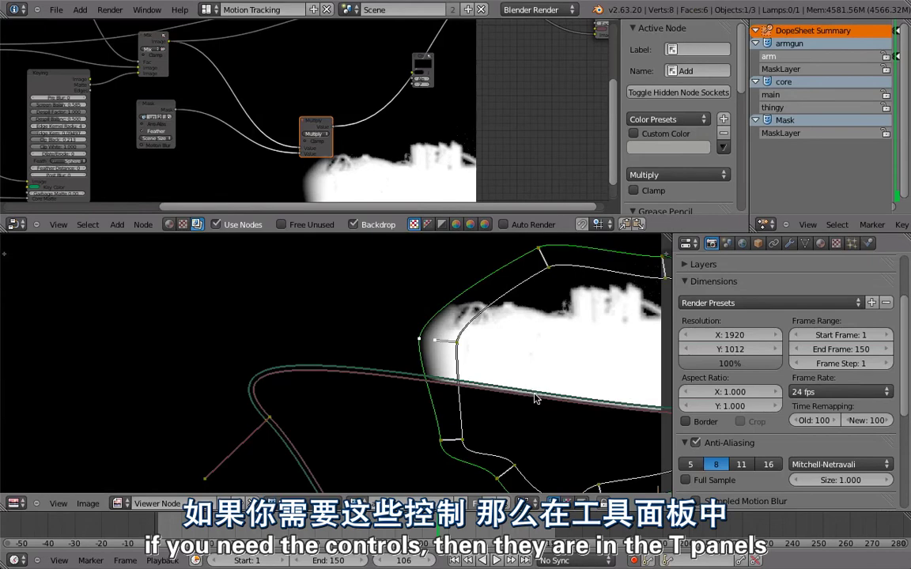
Step: Show both the image editor's tool shelf and its histogram/waveform scopes panel beside the mask
key(t)
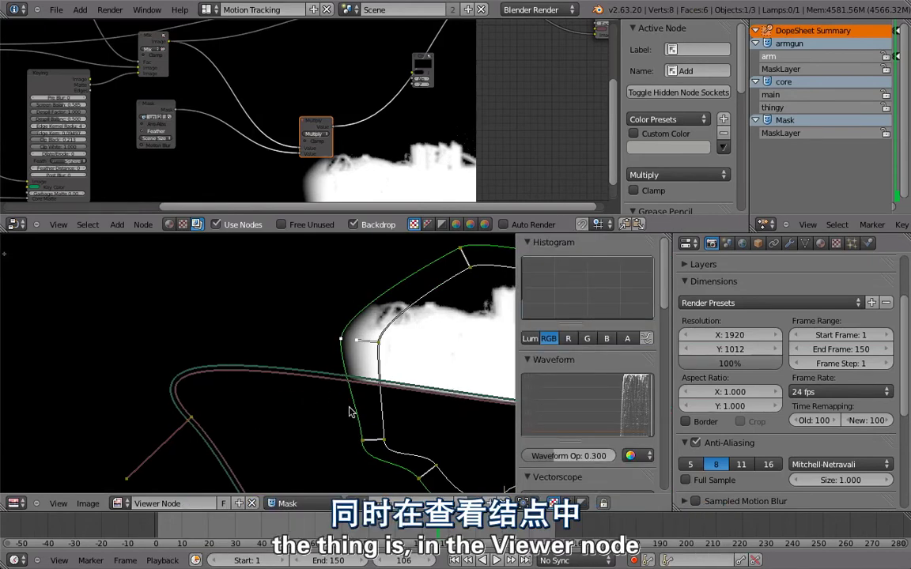
key(n)
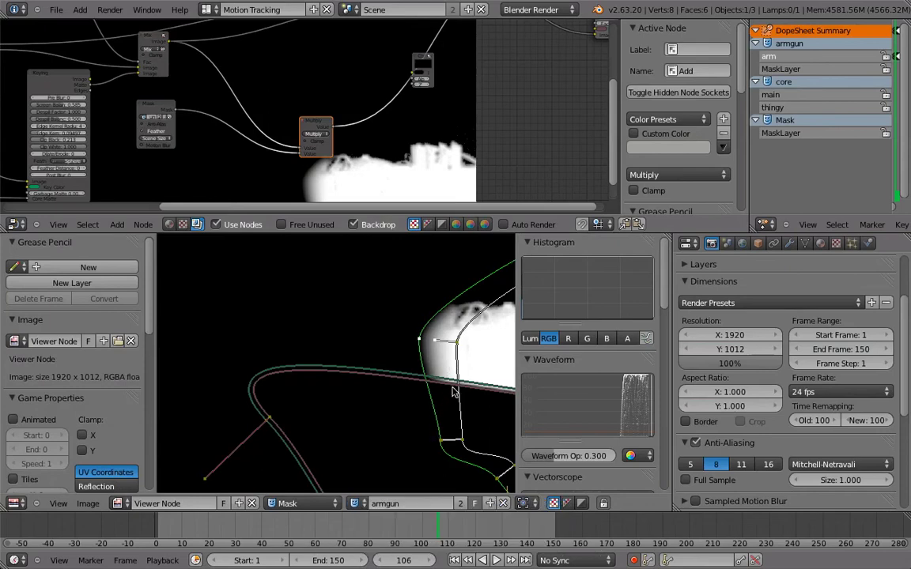
key(t)
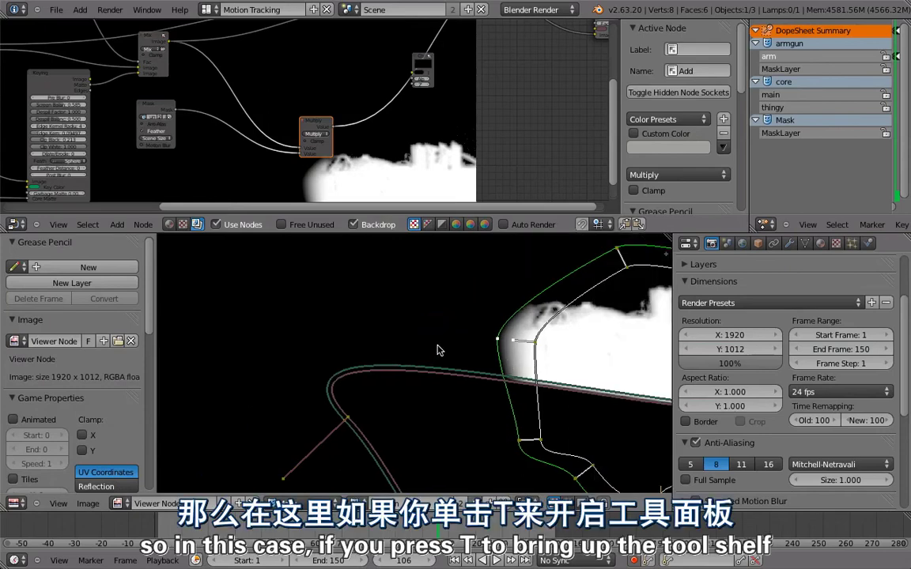
key(t)
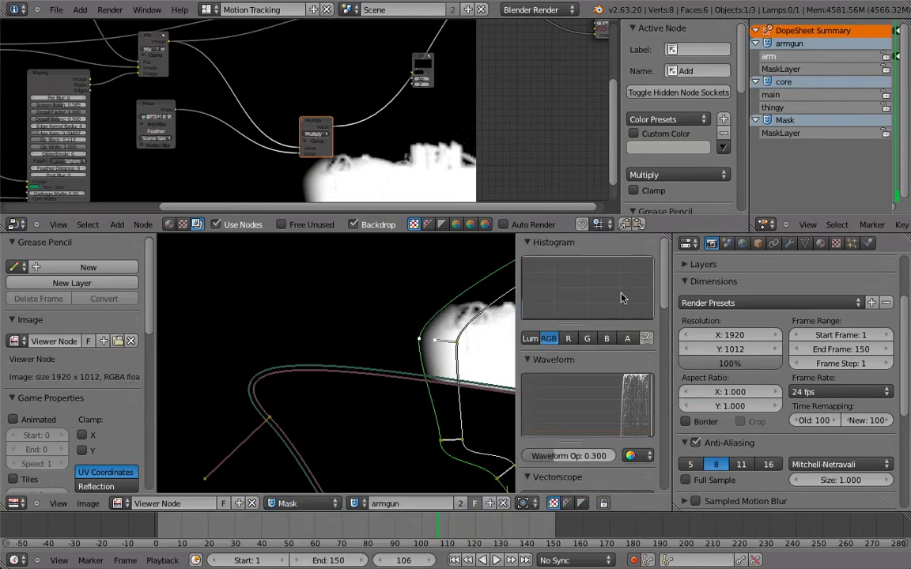
Step: Collapse the Histogram, Waveform and Vectorscope panels to reach the Mask Layers list
click(527, 243)
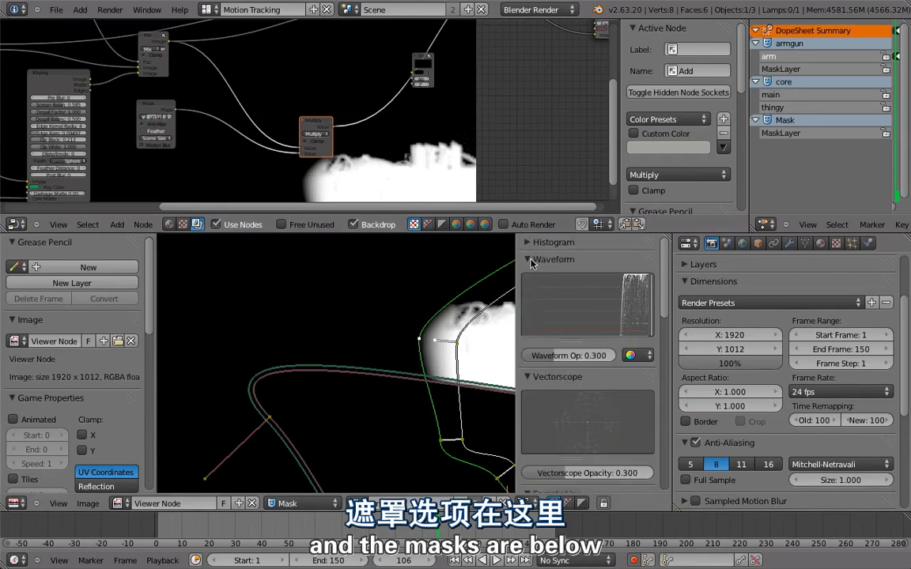
click(528, 259)
click(529, 277)
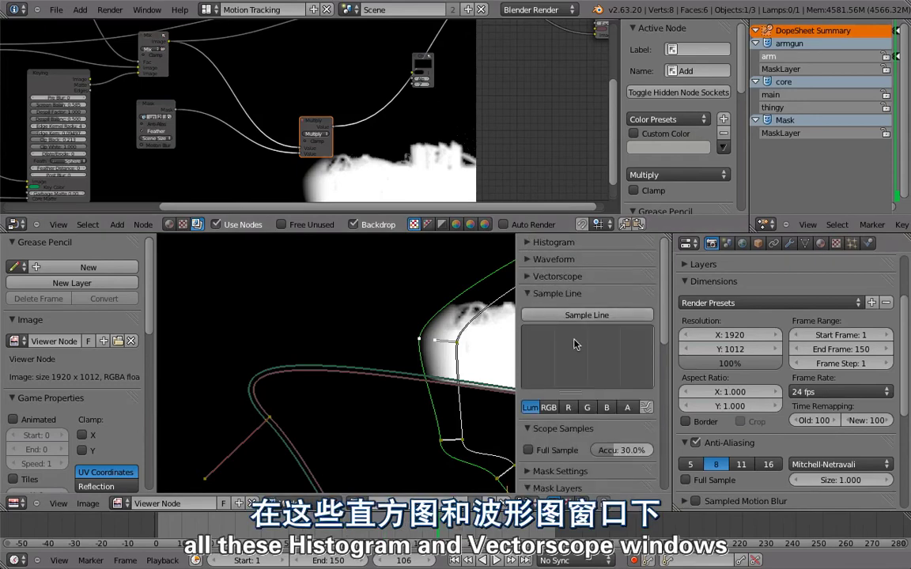
scroll(581, 332, down, 2)
scroll(584, 316, down, 4)
scroll(586, 304, down, 1)
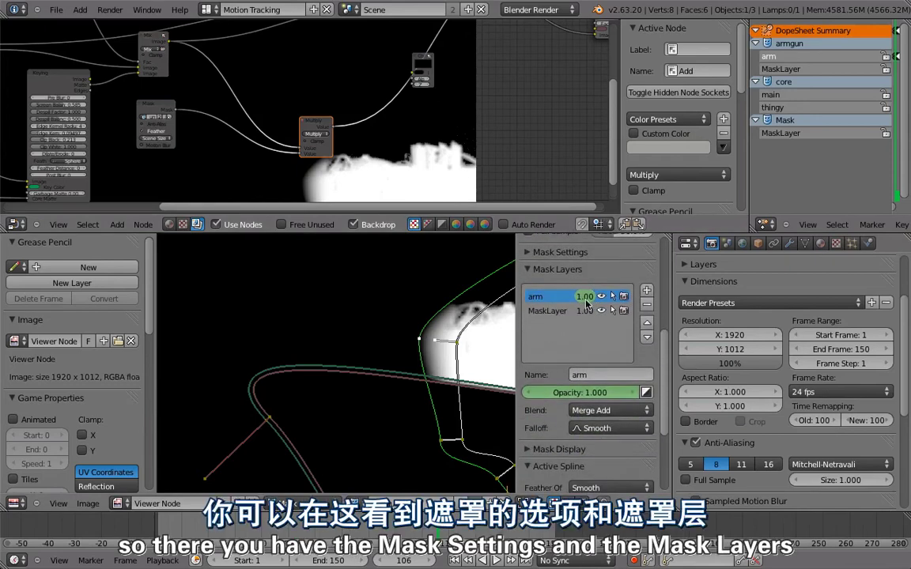
scroll(584, 305, up, 2)
scroll(561, 307, down, 2)
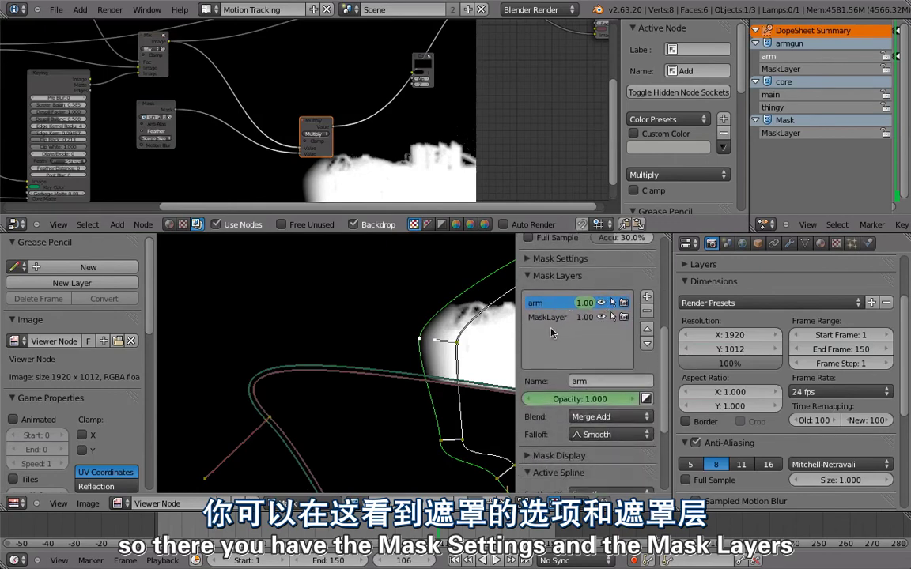
Step: Make MaskLayer the active layer to show its Merge Subtract blend settings
click(547, 317)
click(541, 303)
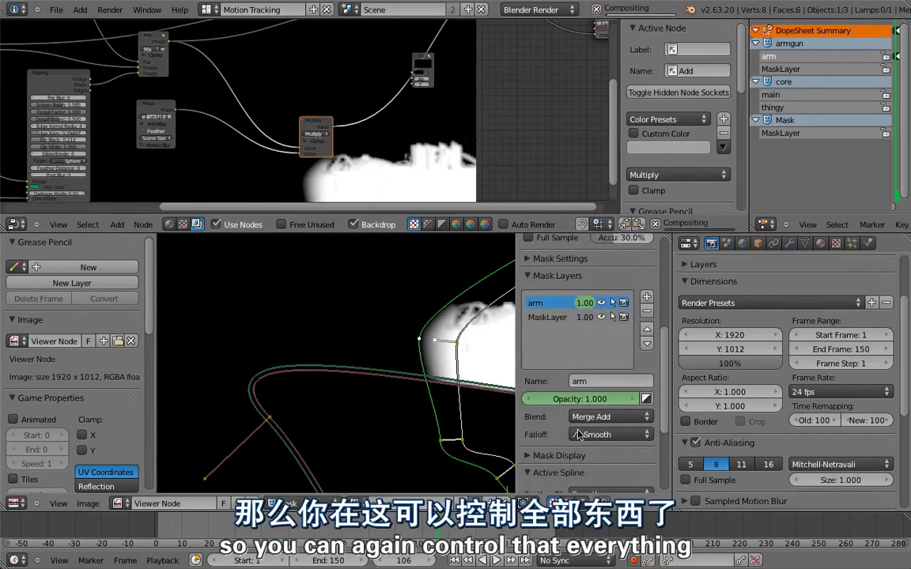
click(547, 317)
scroll(571, 332, down, 2)
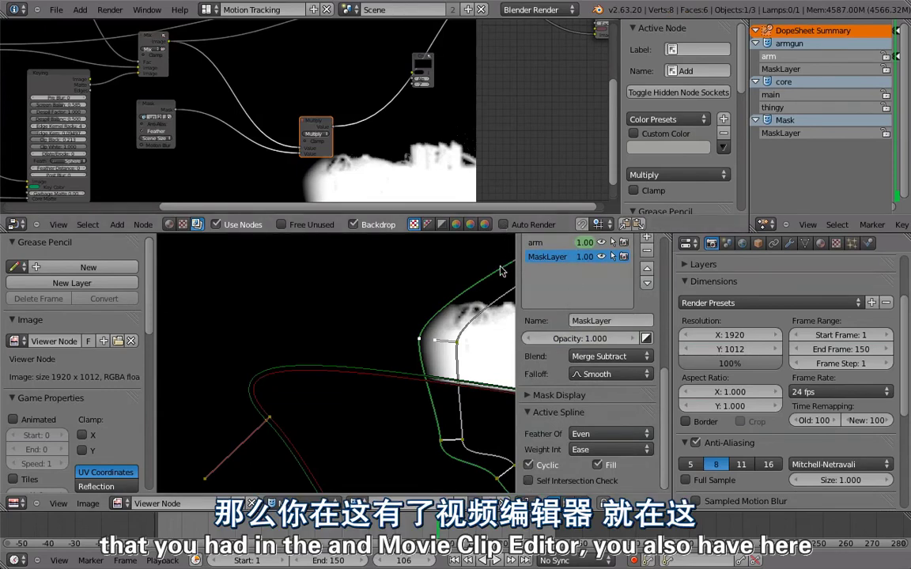
scroll(340, 356, down, 1)
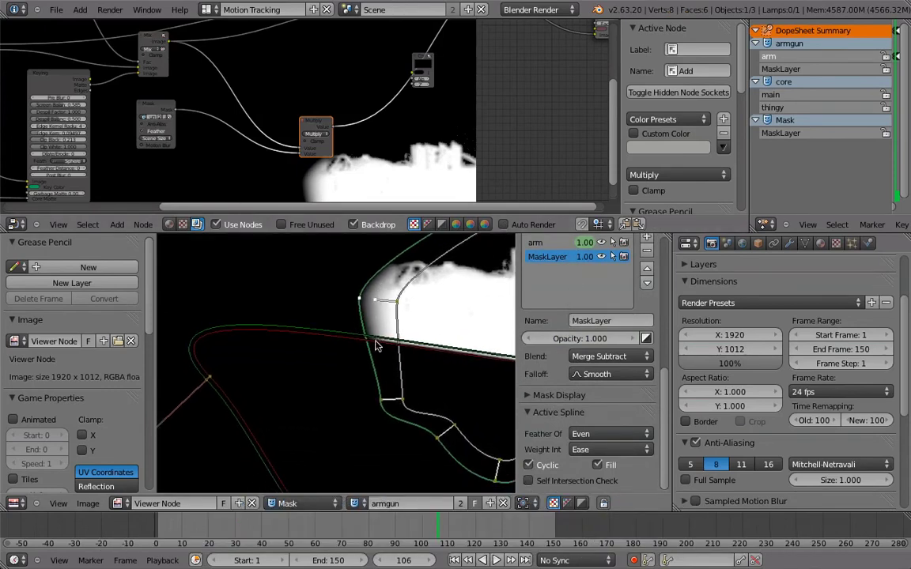
scroll(340, 356, down, 1)
mouse_move(366, 106)
middle_down()
mouse_move(409, 120)
mouse_move(461, 161)
middle_up()
scroll(461, 161, down, 1)
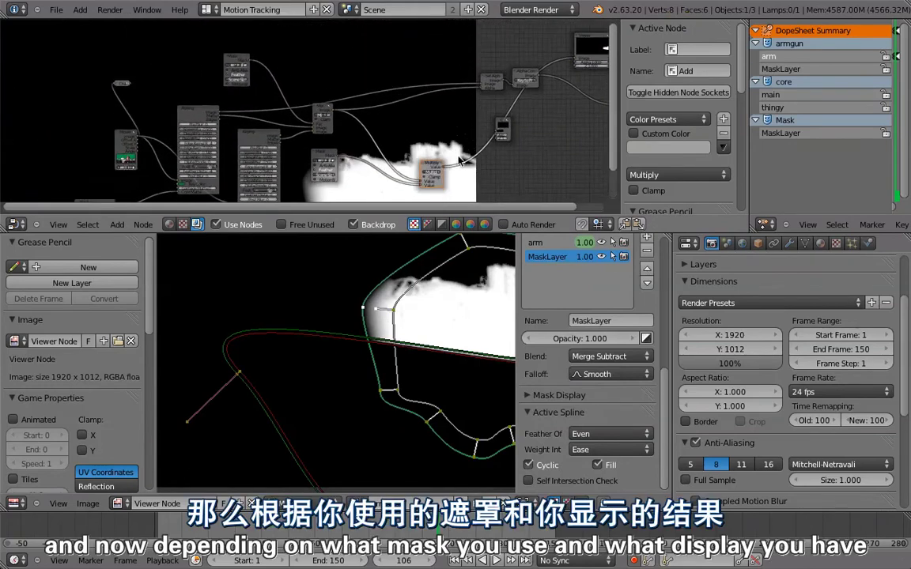
Step: Preview the Alpha Convert output and load the core mask for editing
ctrl+shift+click(514, 82)
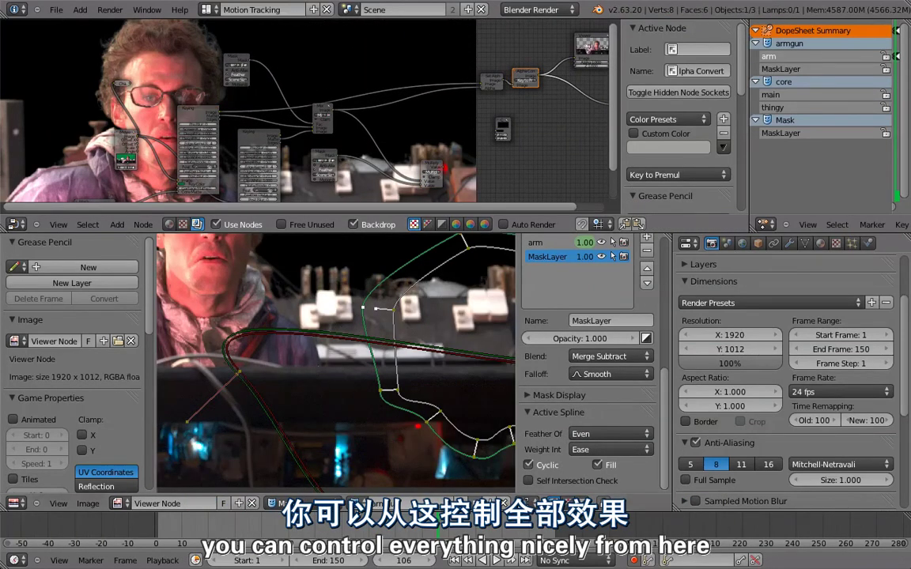
click(282, 502)
click(381, 360)
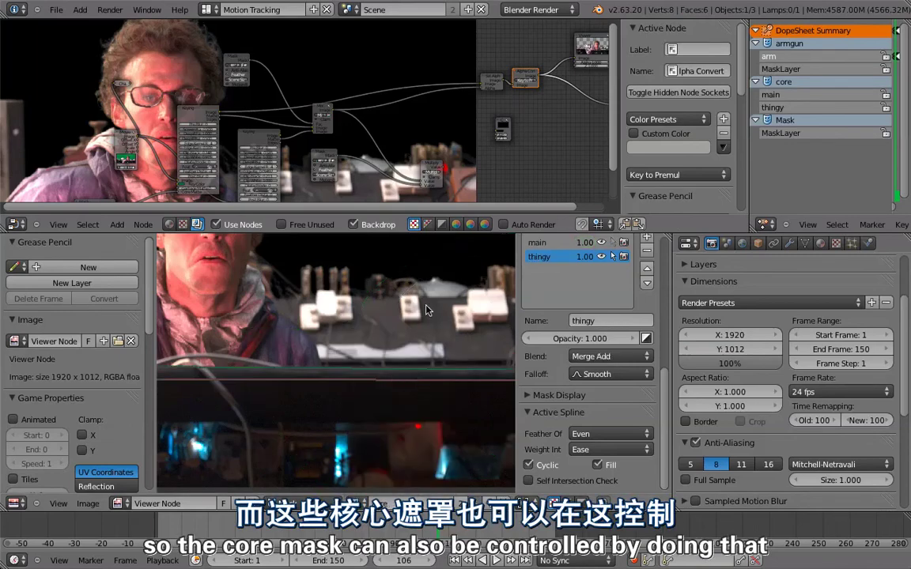
Step: Centre the view on the lamp-arm spline of the core mask
scroll(269, 325, down, 1)
middle_drag(270, 325, 335, 353)
scroll(334, 353, up, 2)
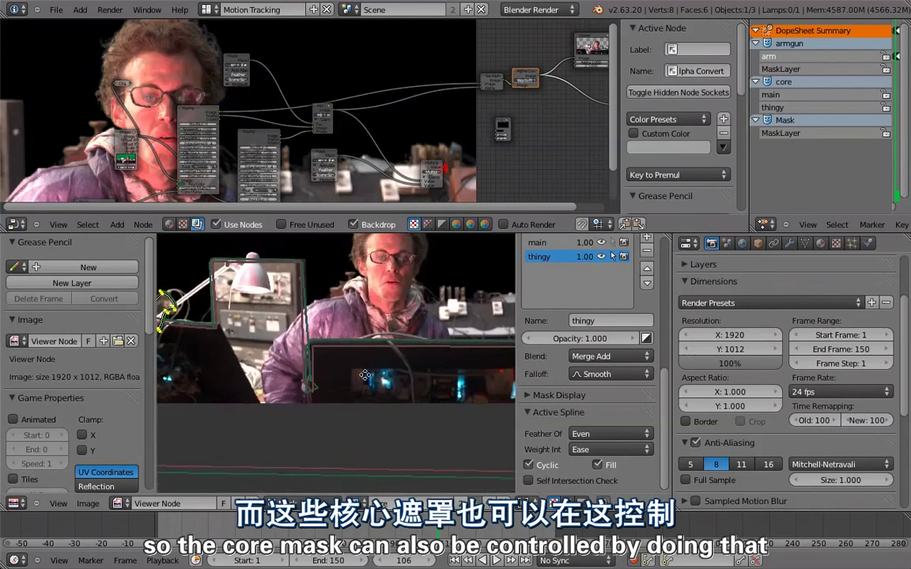
scroll(340, 312, up, 1)
mouse_move(340, 312)
middle_down()
mouse_move(368, 378)
mouse_move(409, 409)
middle_up()
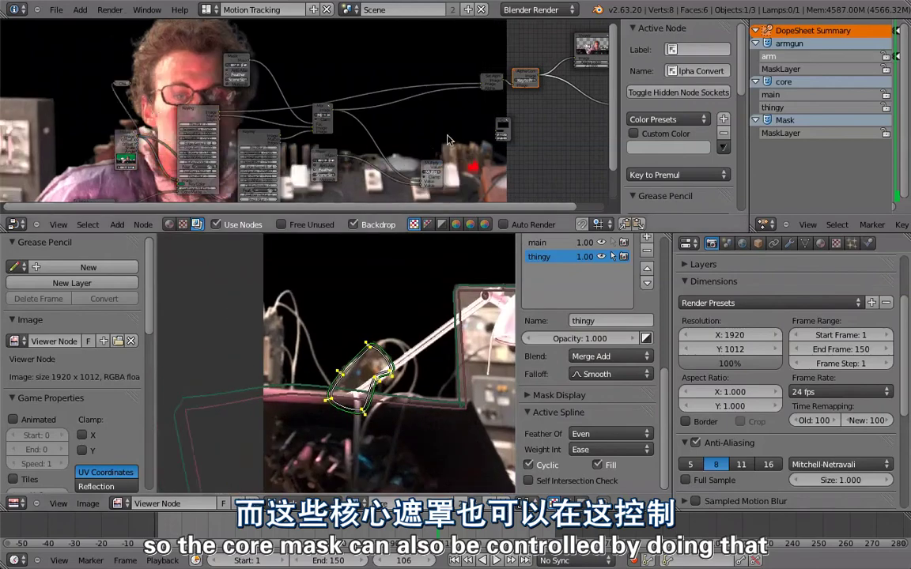
alt+middle_drag(159, 127, 499, 111)
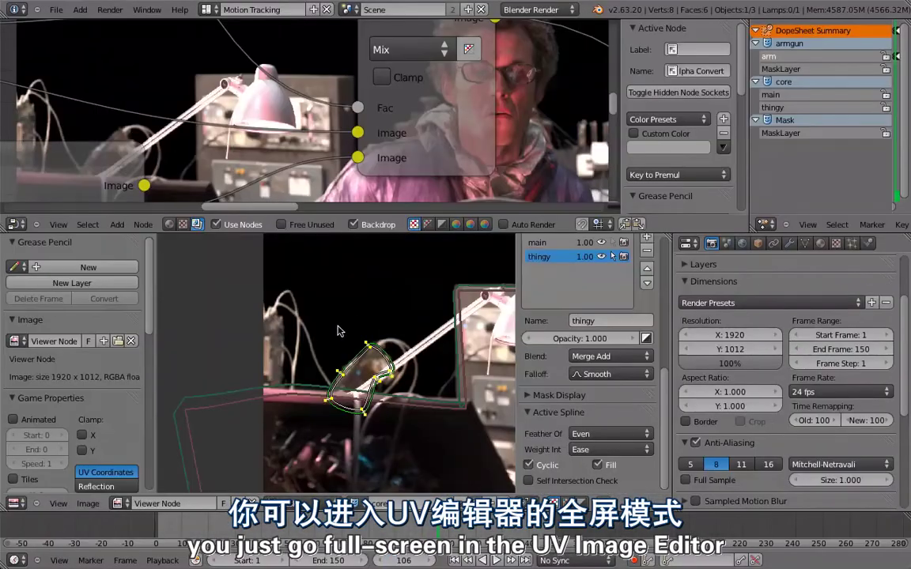
Step: Maximize the image editor and move the thingy spline down-right, then back up-left onto the joint
key(ctrl+Up)
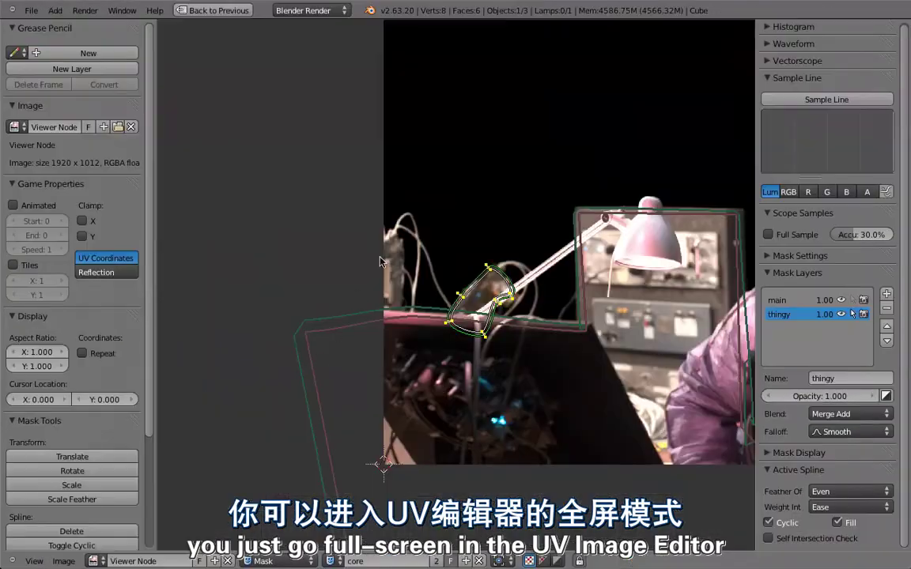
scroll(389, 241, up, 3)
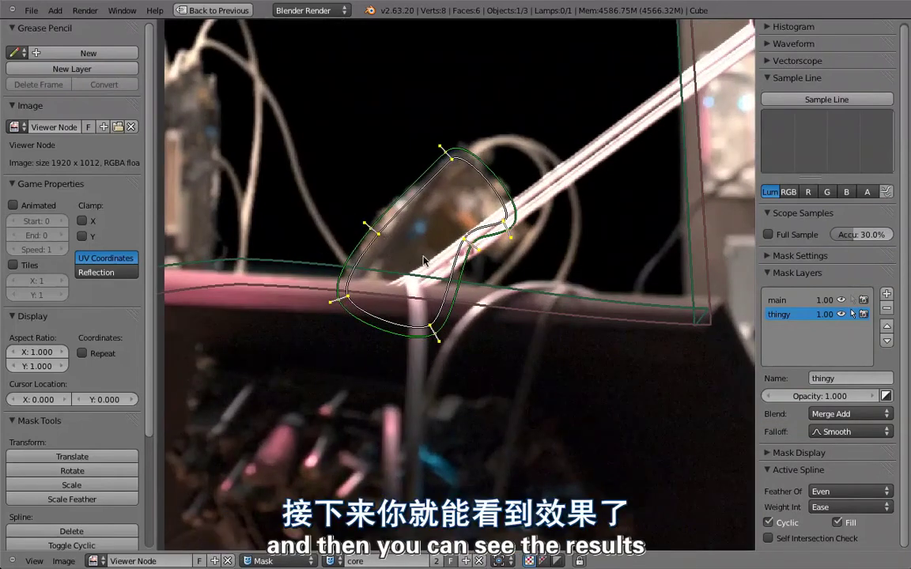
key(g)
click(506, 334)
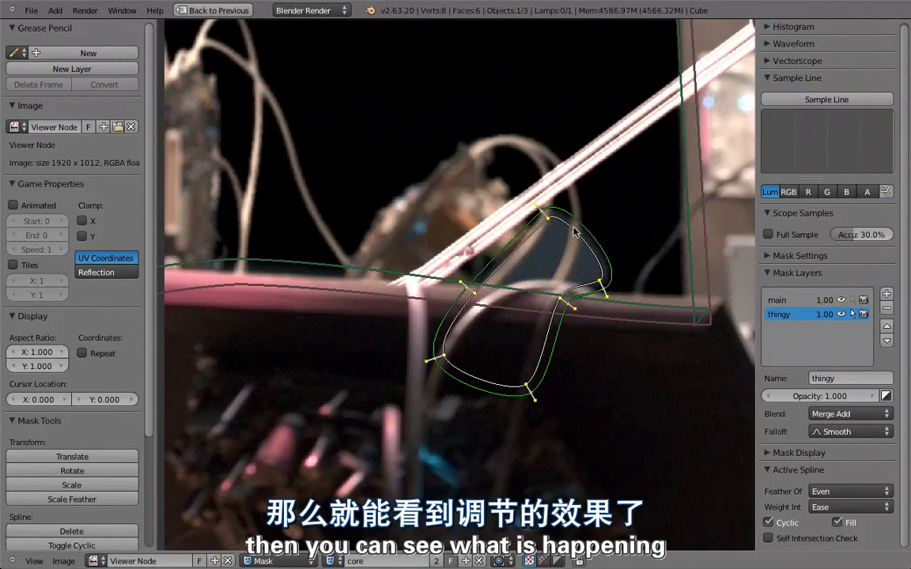
key(g)
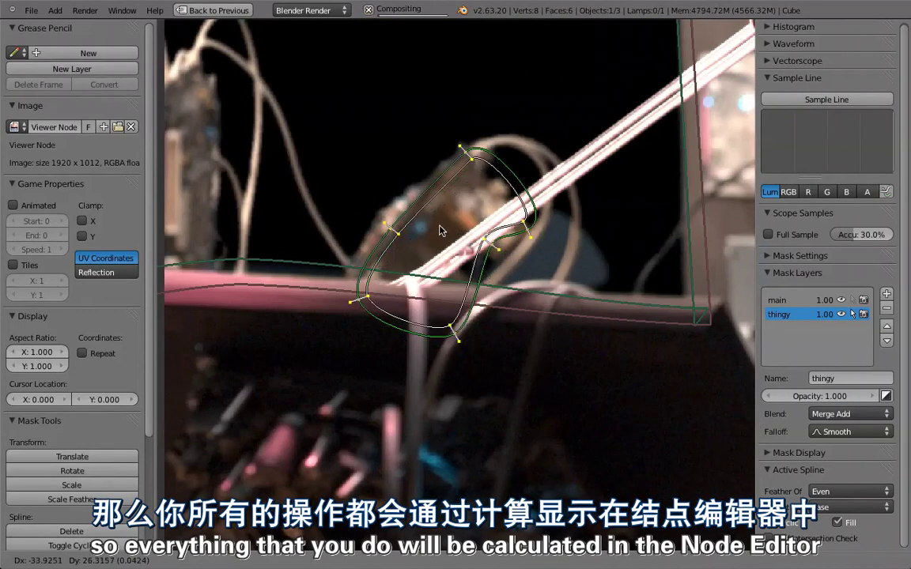
click(463, 235)
key(g)
click(427, 234)
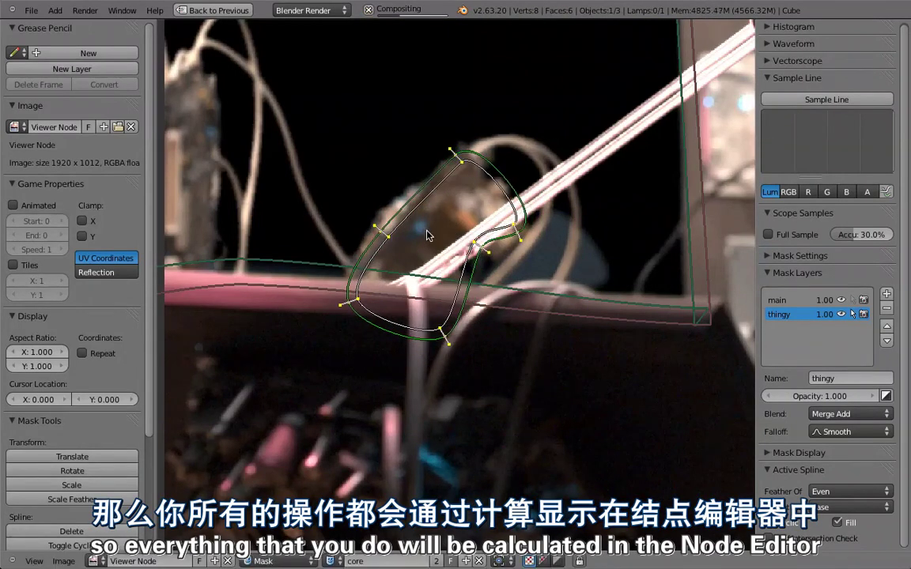
key(g)
click(421, 232)
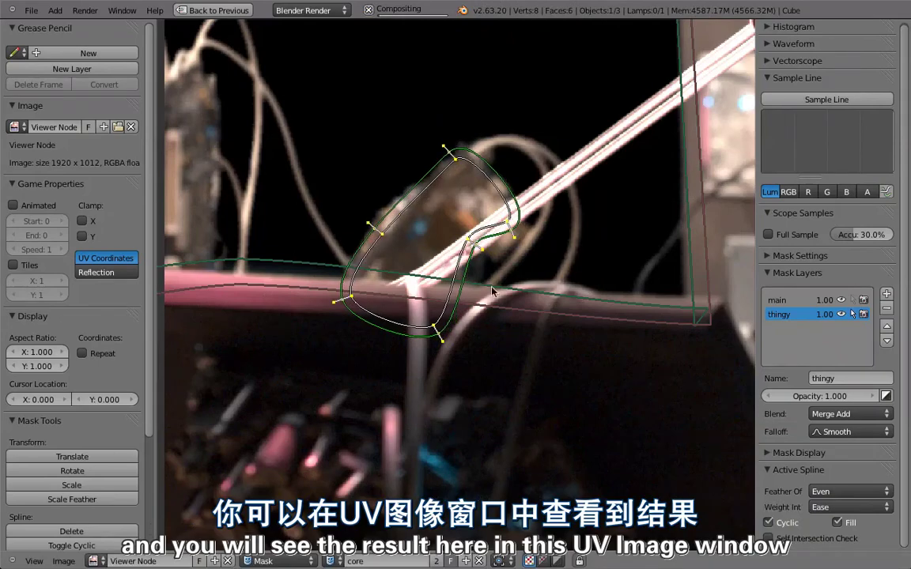
Step: Place the 2D cursor beside the mask and zoom the image view out
click(514, 340)
scroll(506, 351, down, 1)
scroll(526, 332, down, 2)
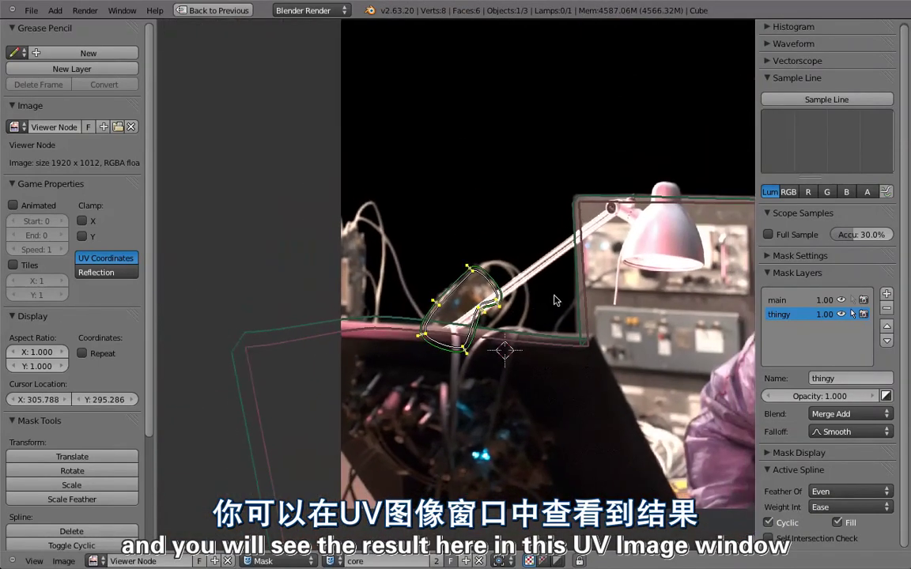
scroll(475, 296, down, 1)
scroll(478, 324, down, 1)
scroll(478, 324, down, 1)
scroll(476, 307, down, 1)
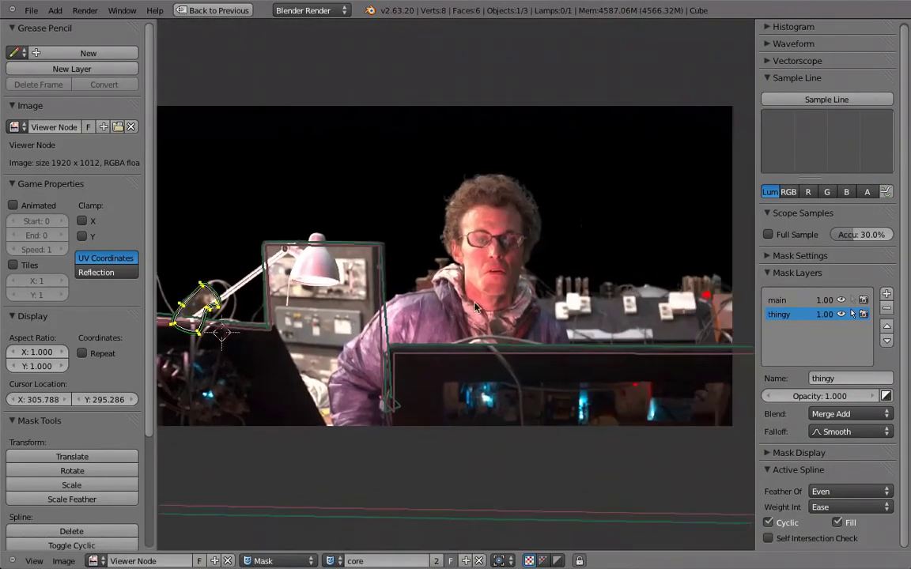